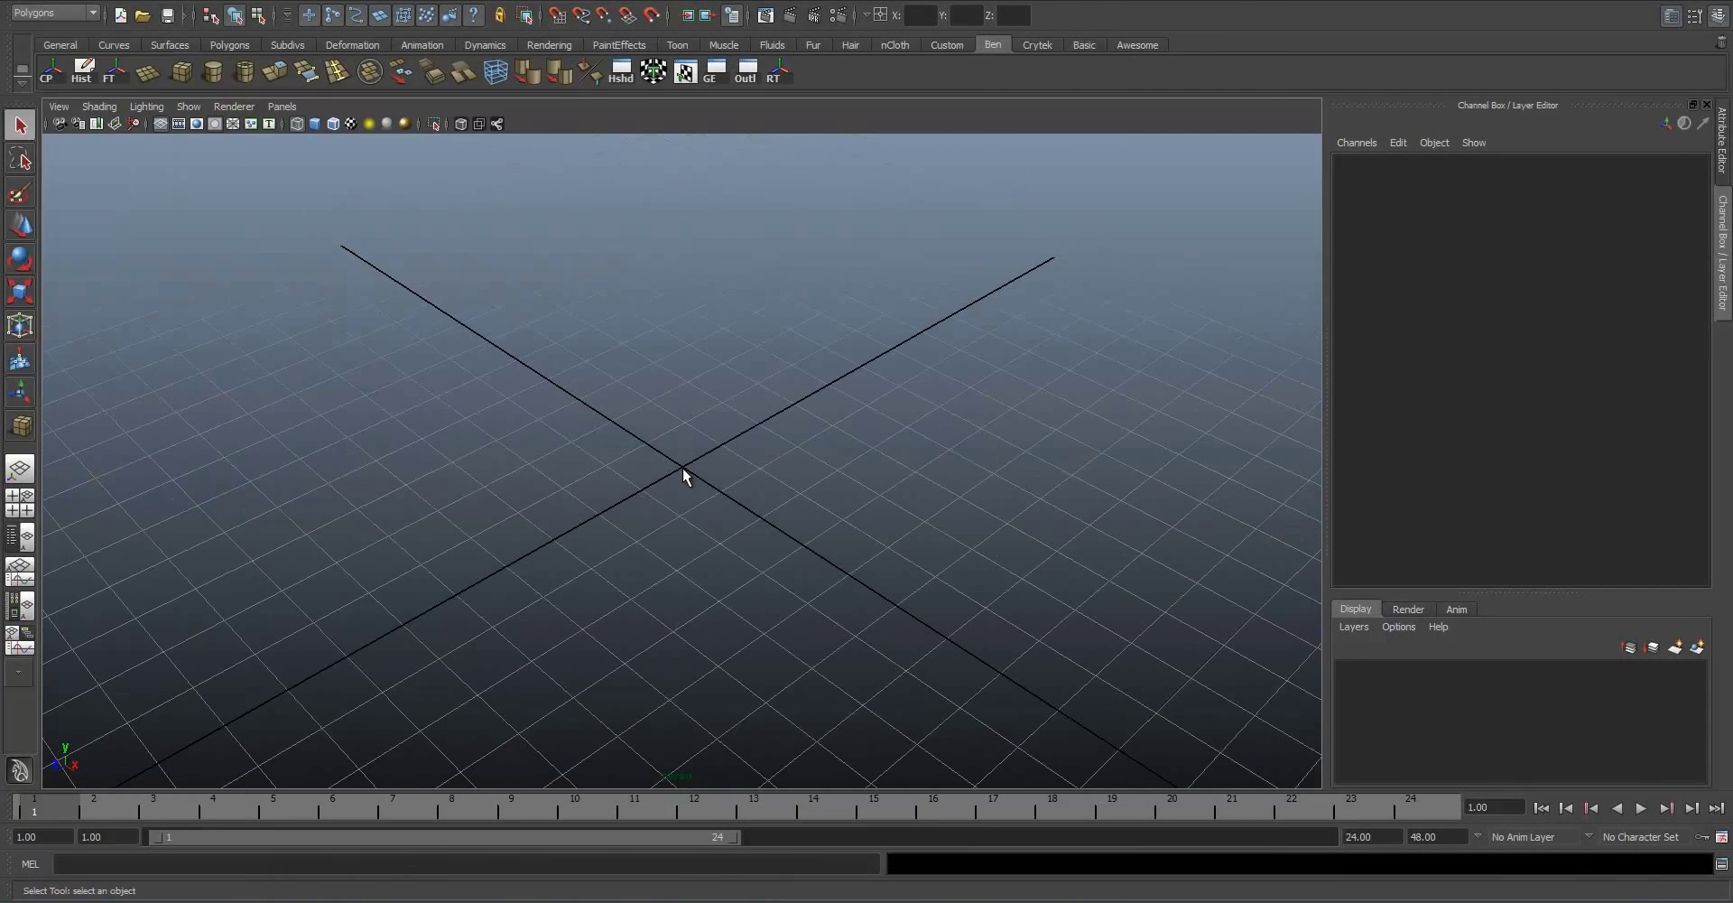
Step: Create a polygon cube at the origin and show it smooth shaded
scroll(681, 470, down, 2)
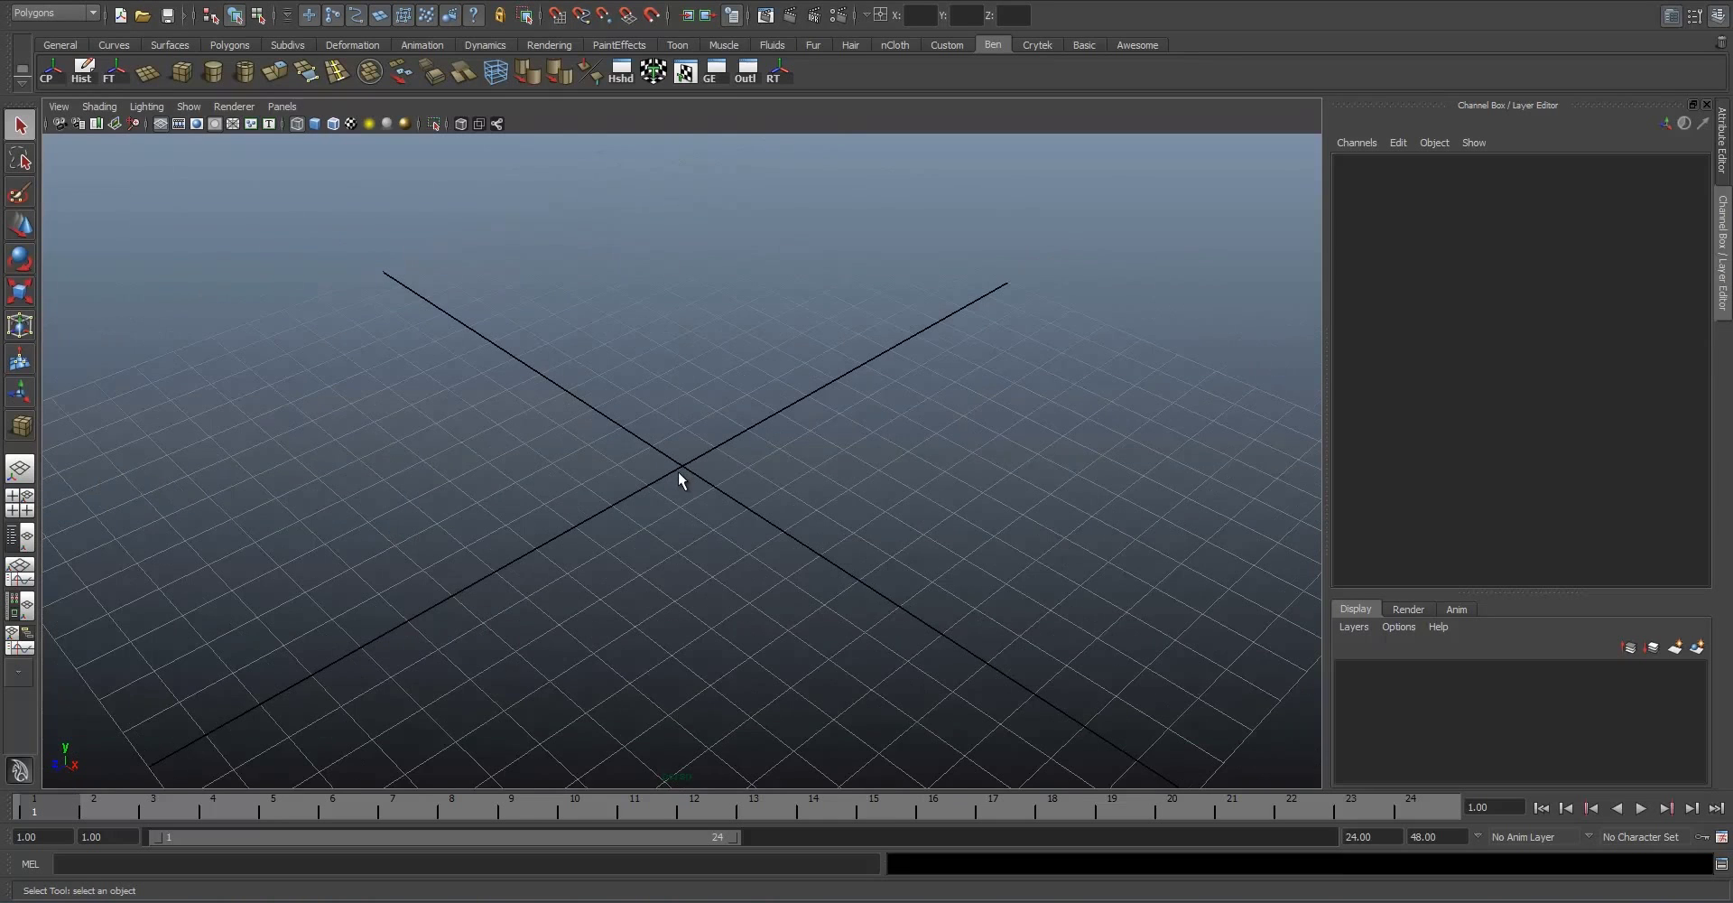
alt+middle_drag(688, 465, 679, 436)
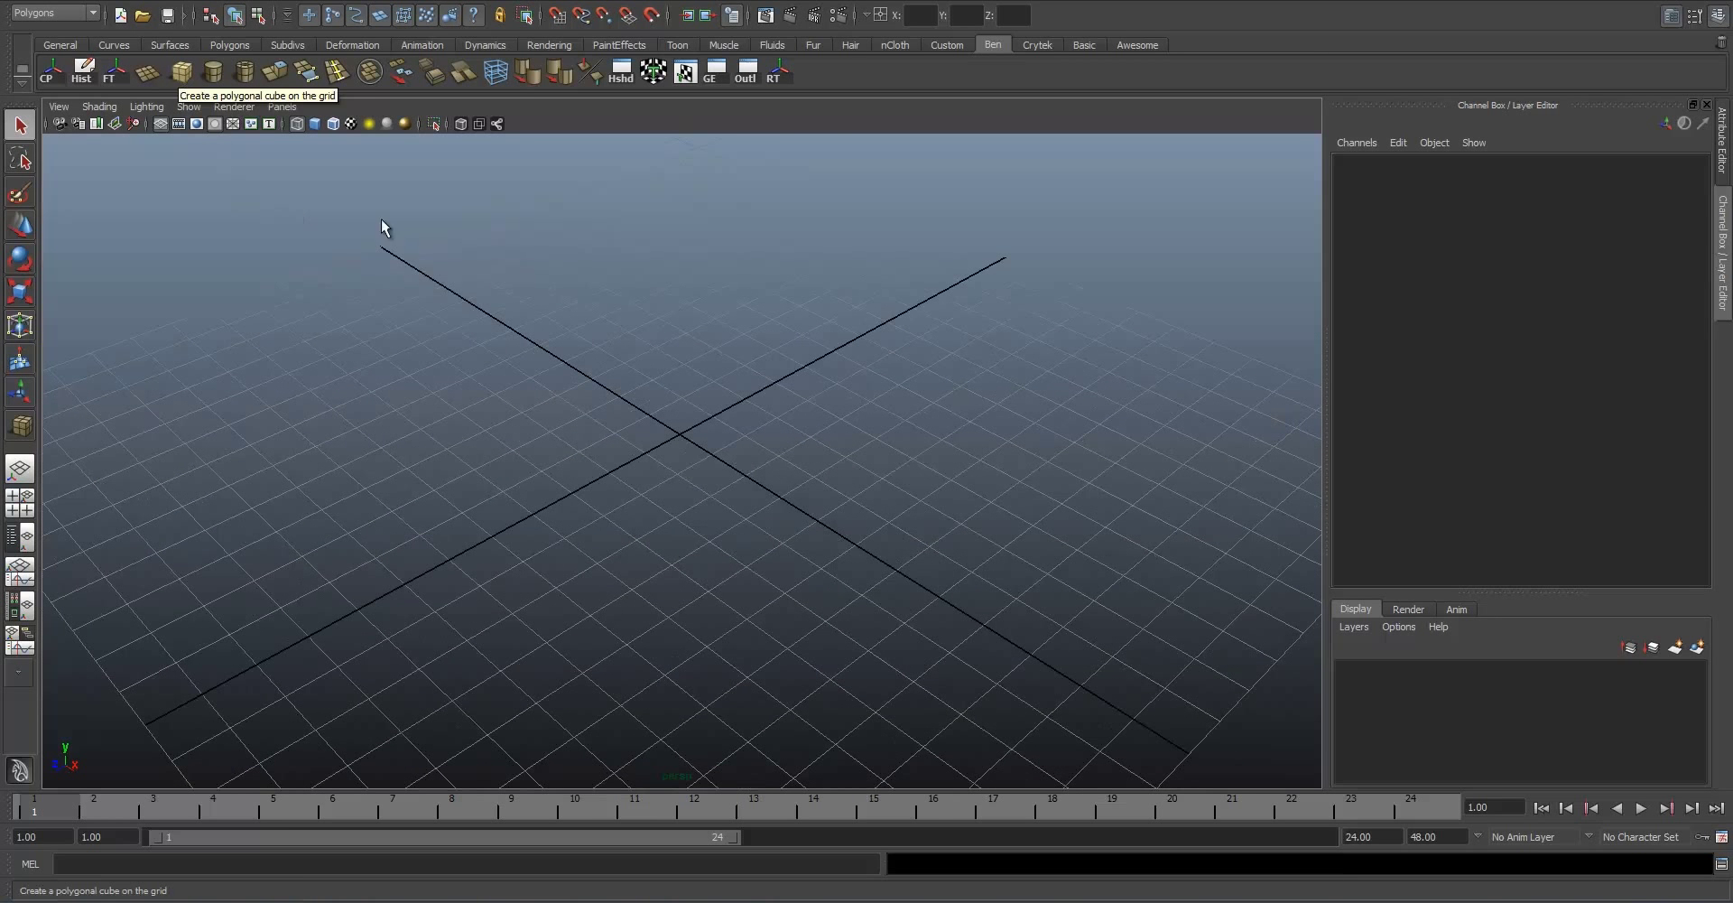
click(120, 5)
mouse_move(163, 36)
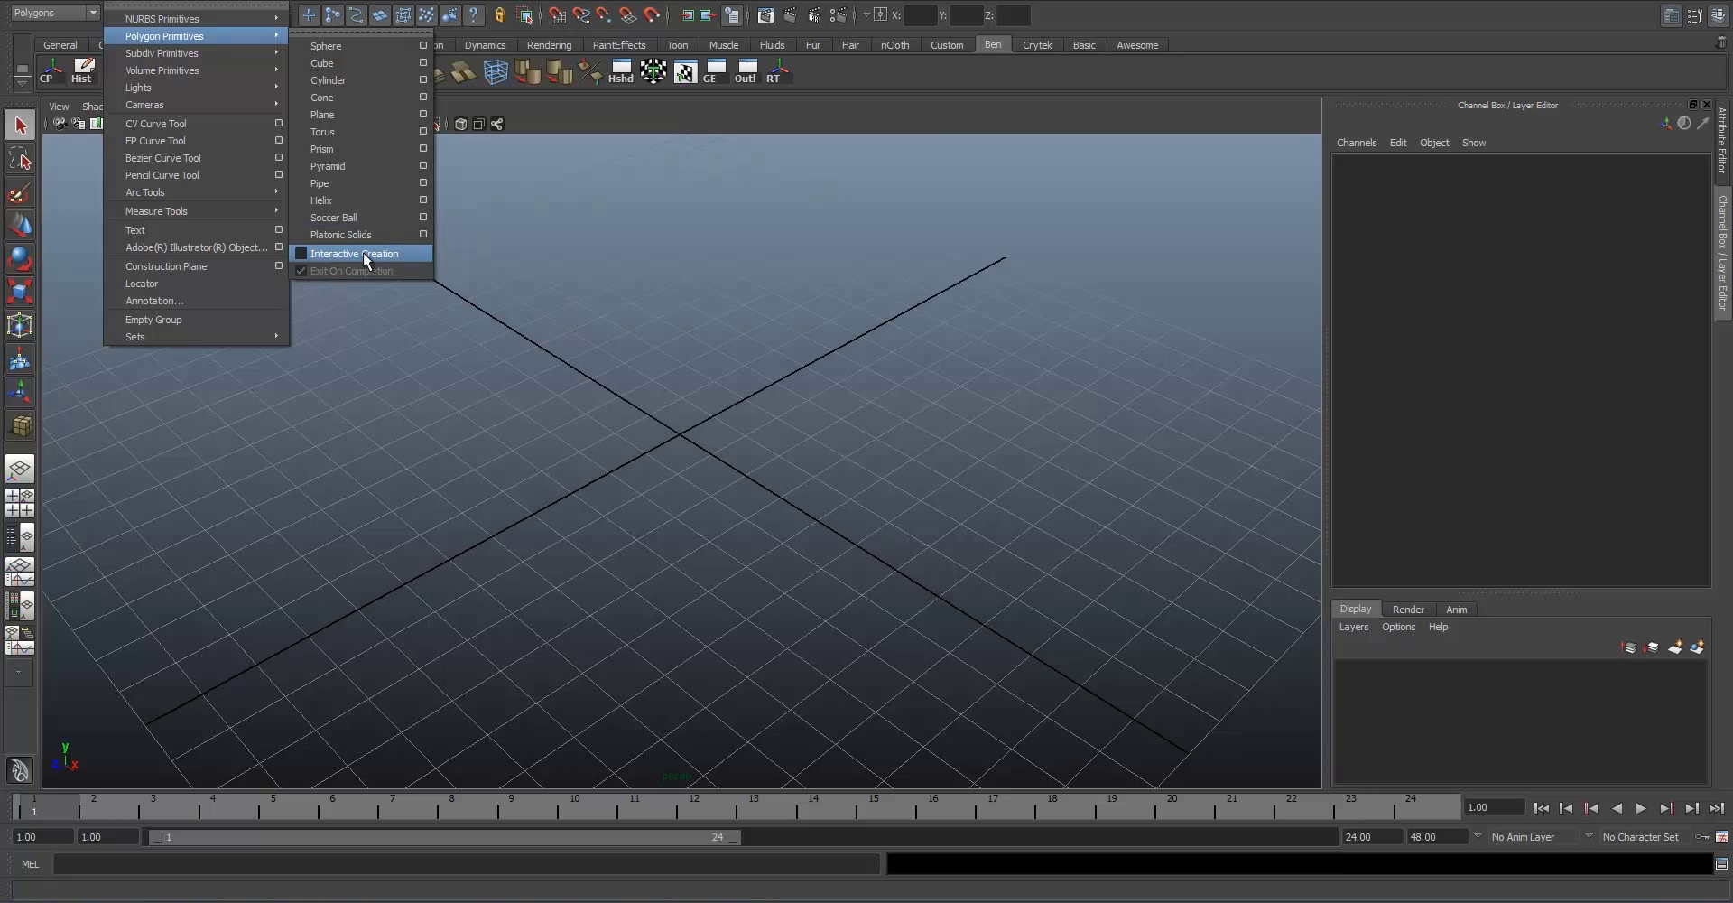
click(341, 64)
scroll(674, 445, up, 3)
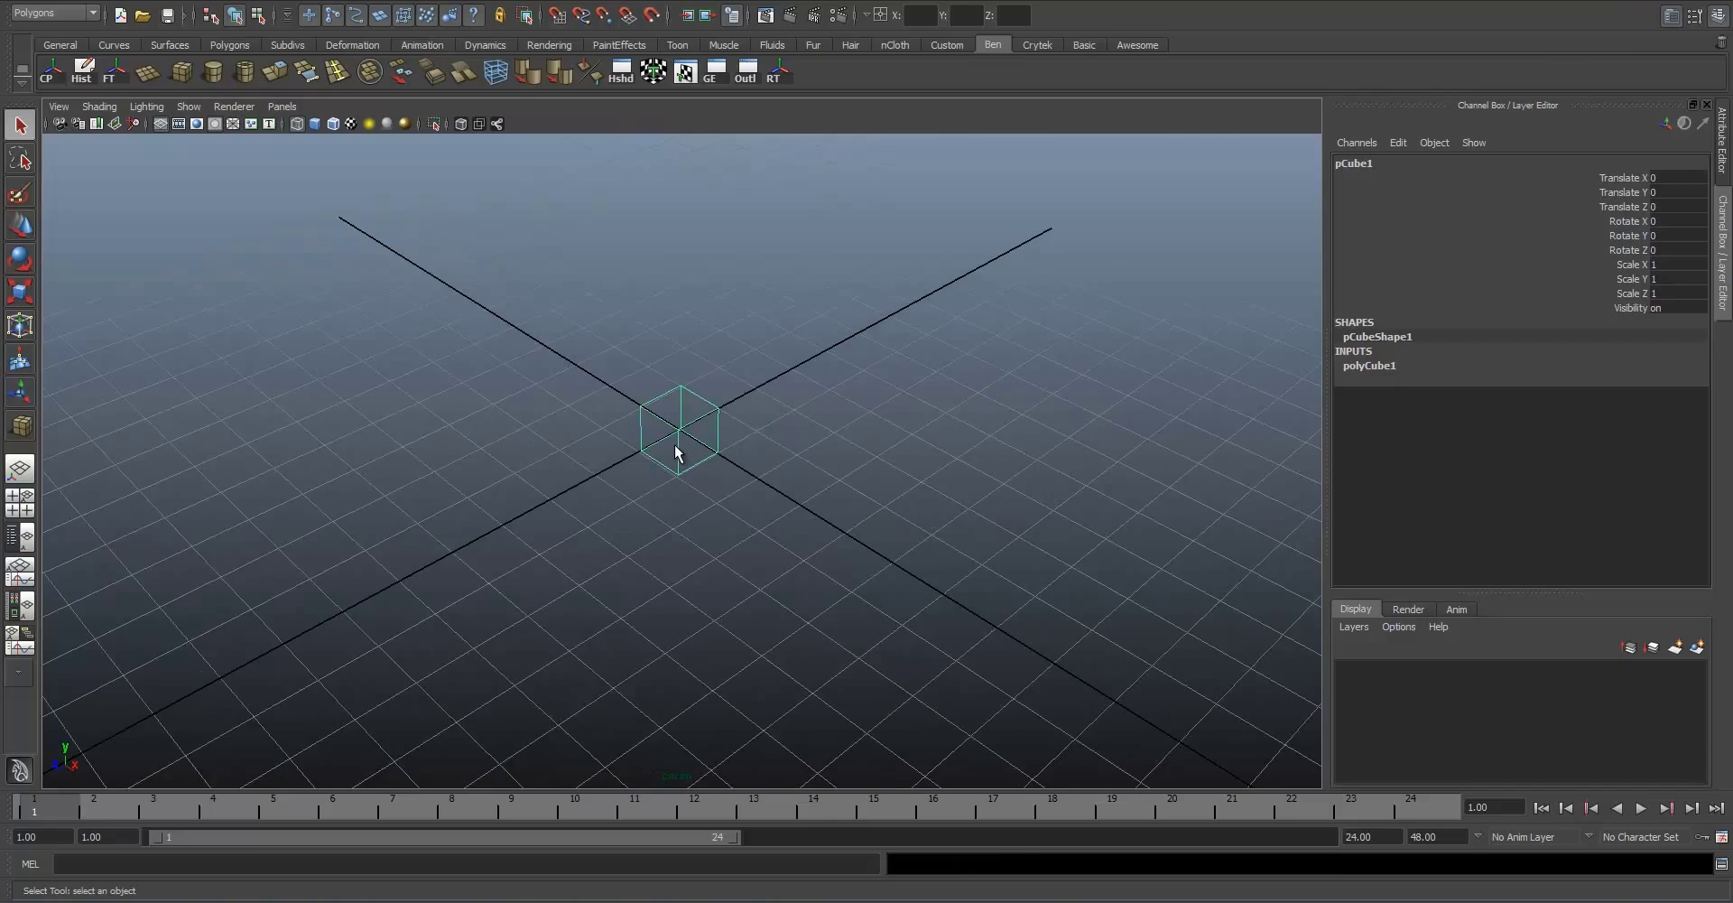
key(5)
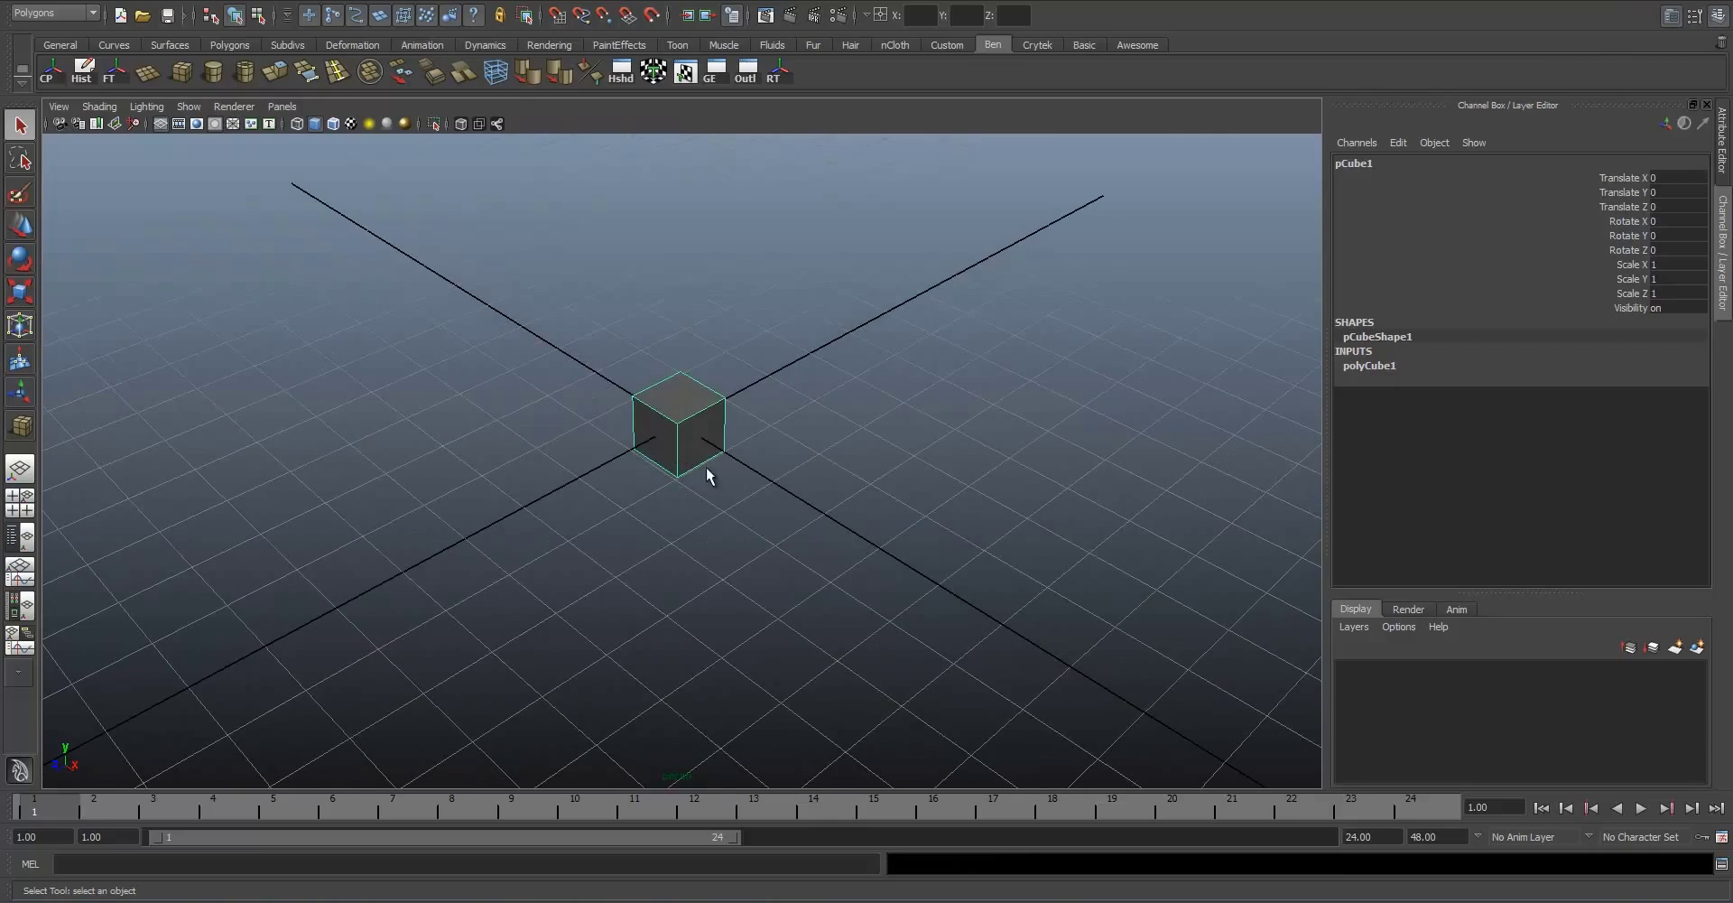
Step: Stretch the cube along Z into a long bar with a Z scale of about 6.29
alt+drag(706, 468, 712, 399)
key(r)
scroll(712, 398, down, 5)
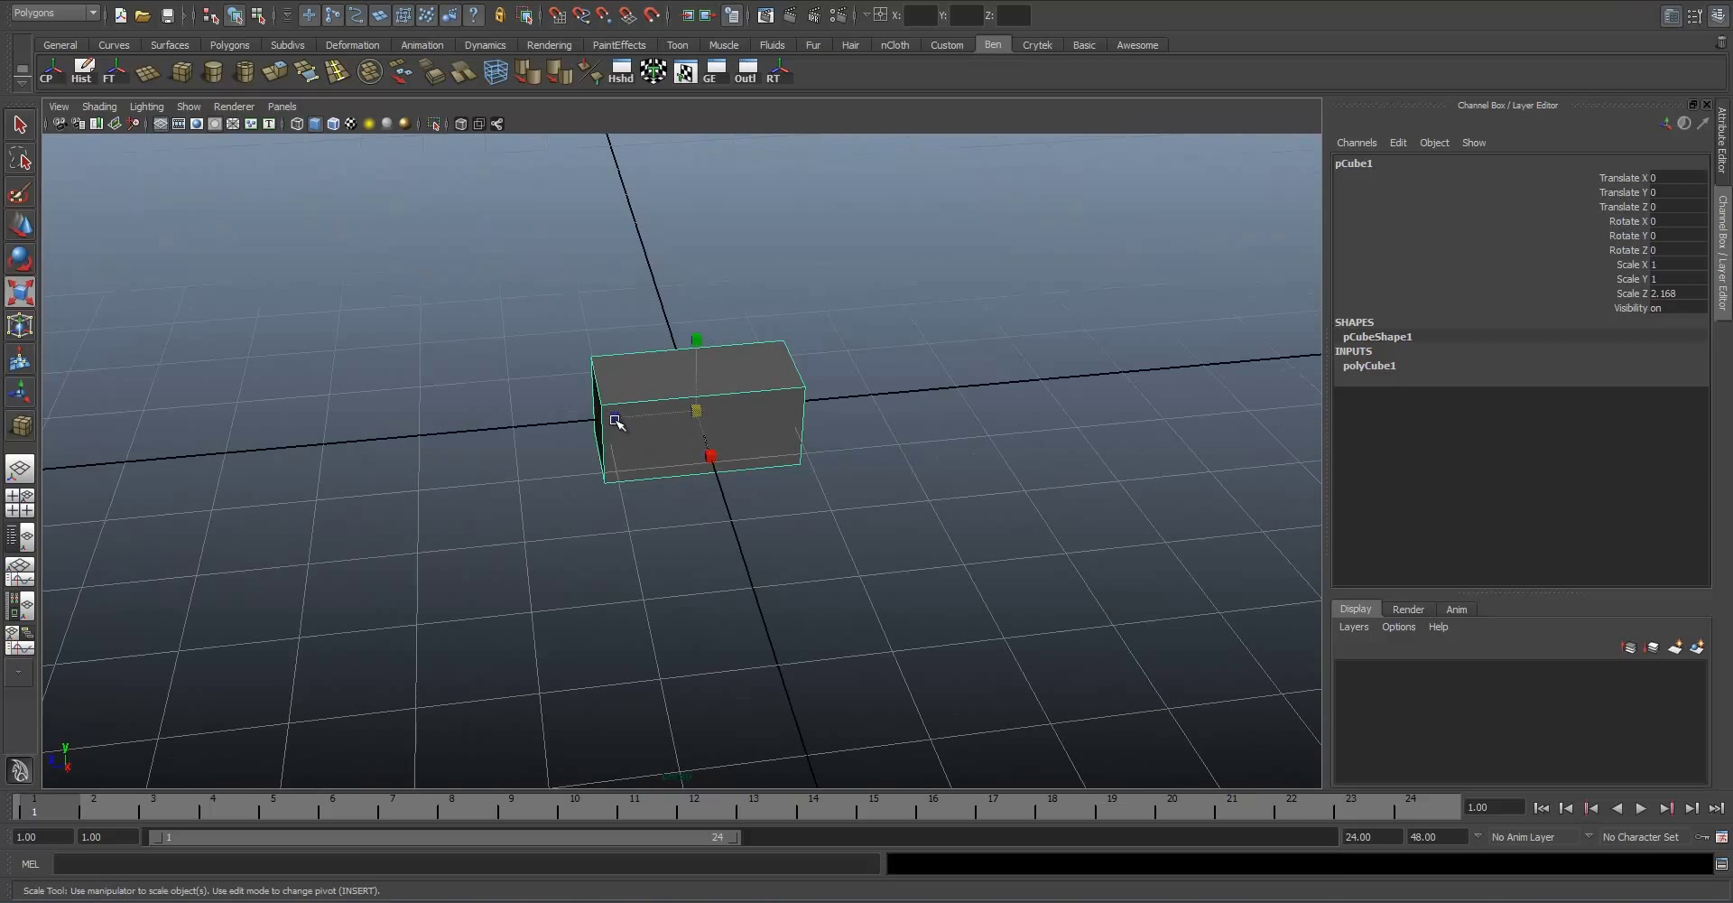
drag(617, 421, 473, 437)
alt+drag(540, 348, 555, 388)
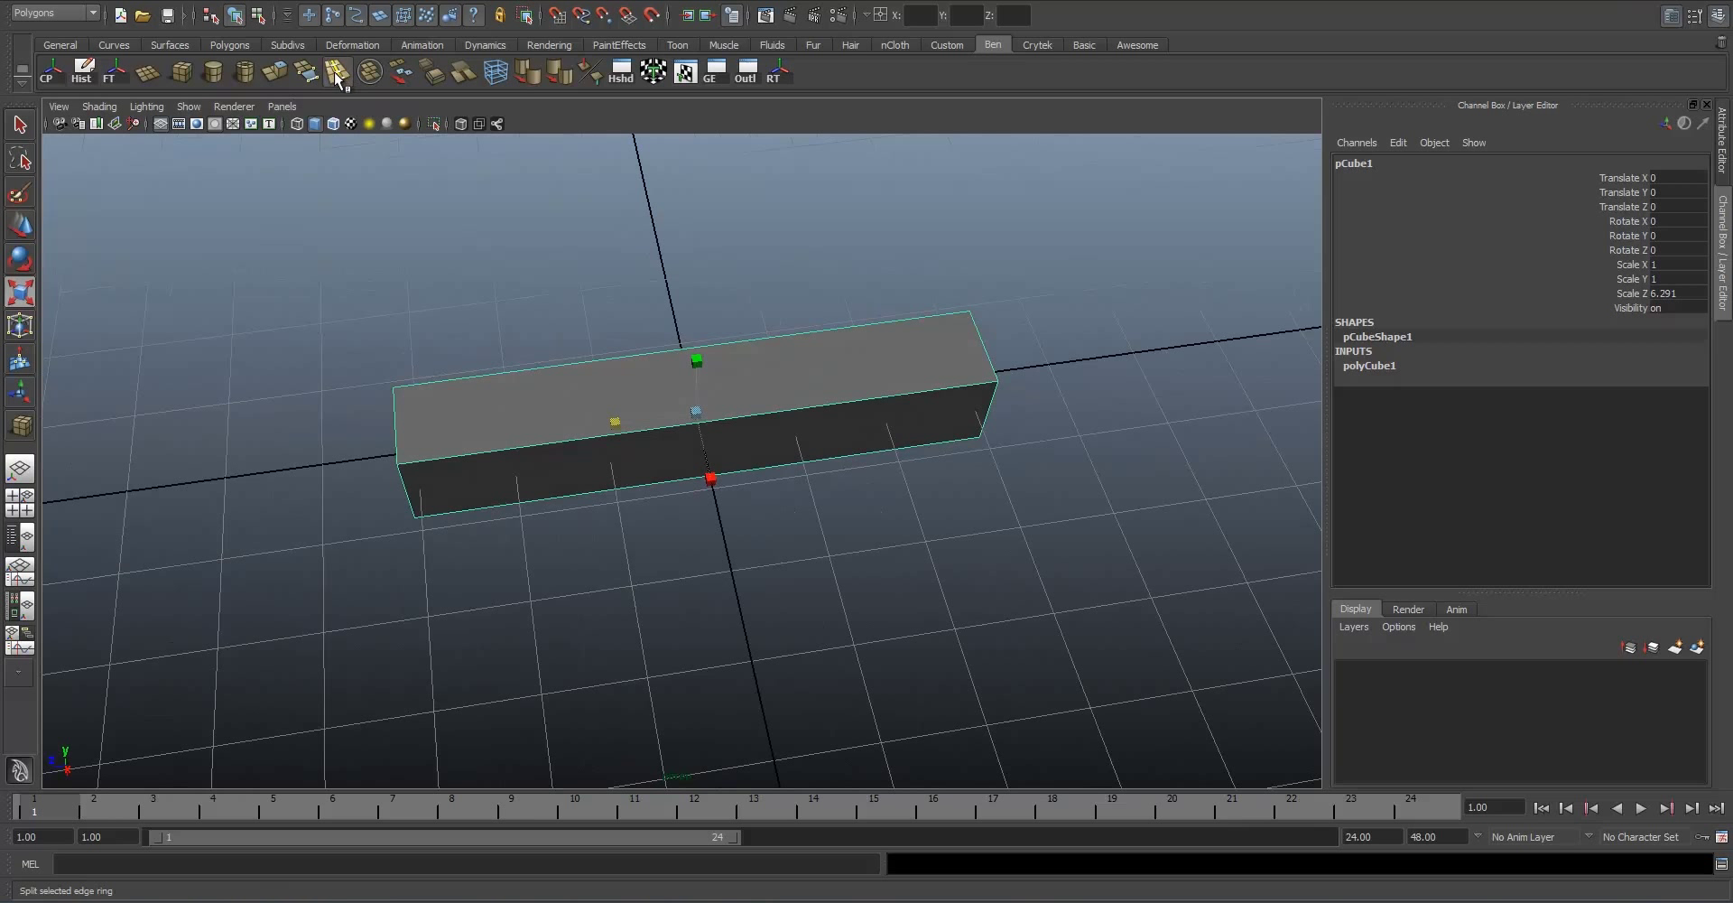
Step: Insert two edge loops across the bar, dividing its length into roughly three equal sections
click(338, 74)
alt+drag(503, 453, 613, 430)
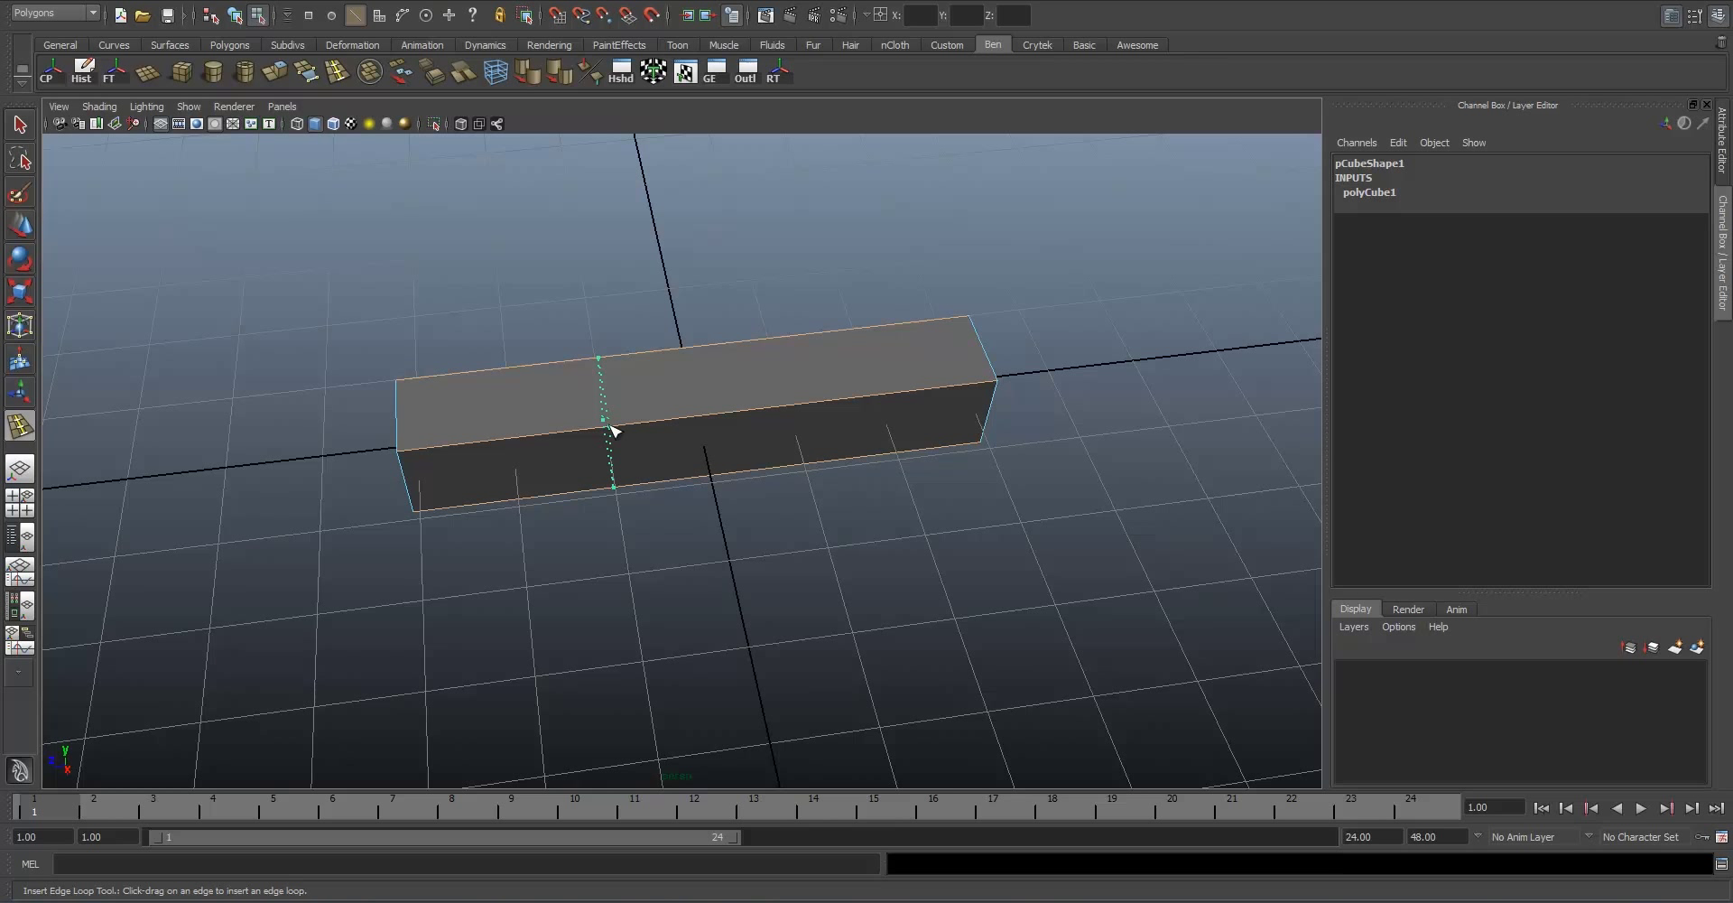
drag(613, 431, 614, 431)
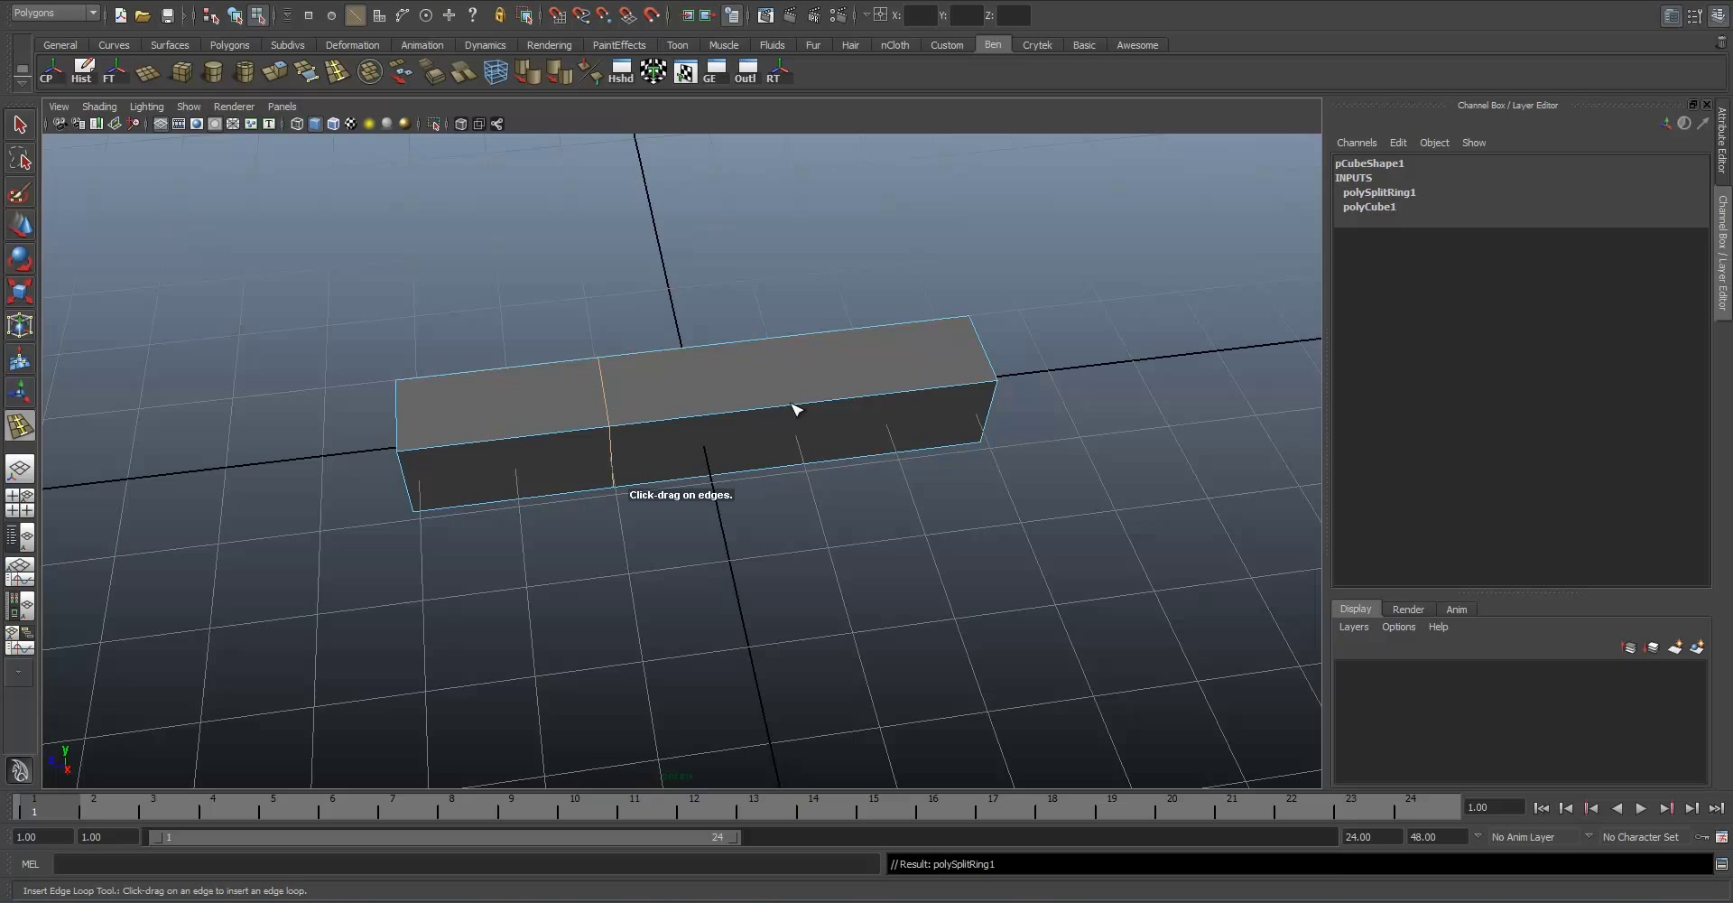
drag(793, 406, 800, 402)
alt+drag(799, 403, 796, 449)
scroll(663, 453, up, 5)
alt+drag(668, 459, 685, 528)
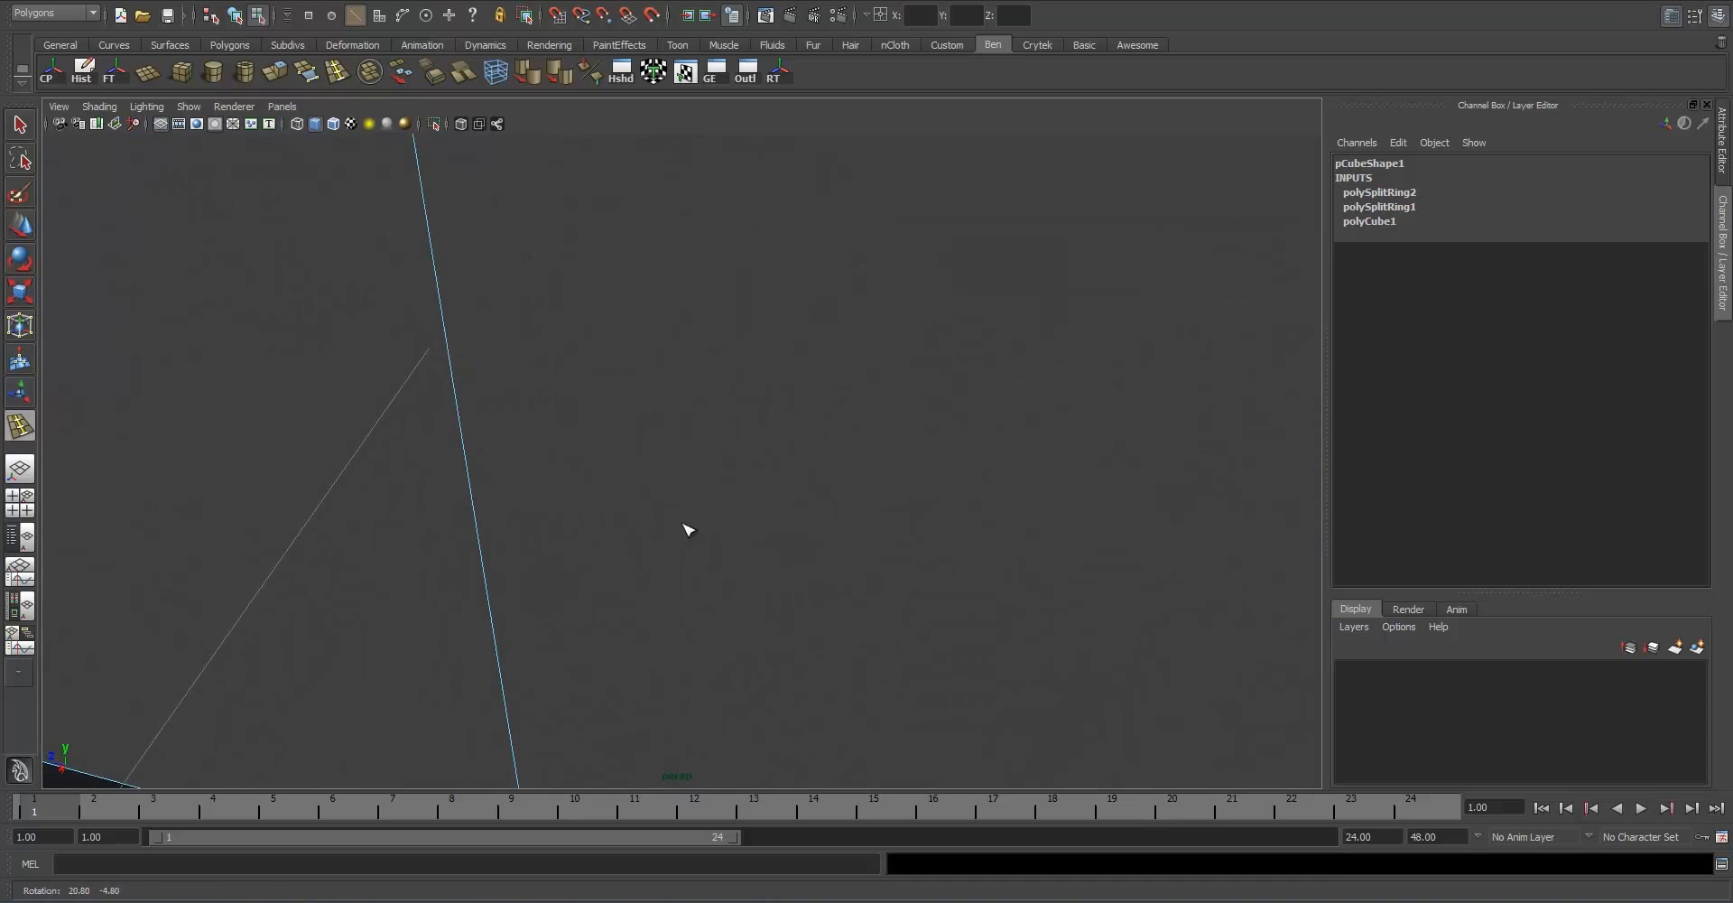
scroll(470, 435, down, 5)
alt+drag(645, 471, 769, 484)
Step: Undo both edge loops and return the bar to object selection
key(ctrl+z)
key(z)
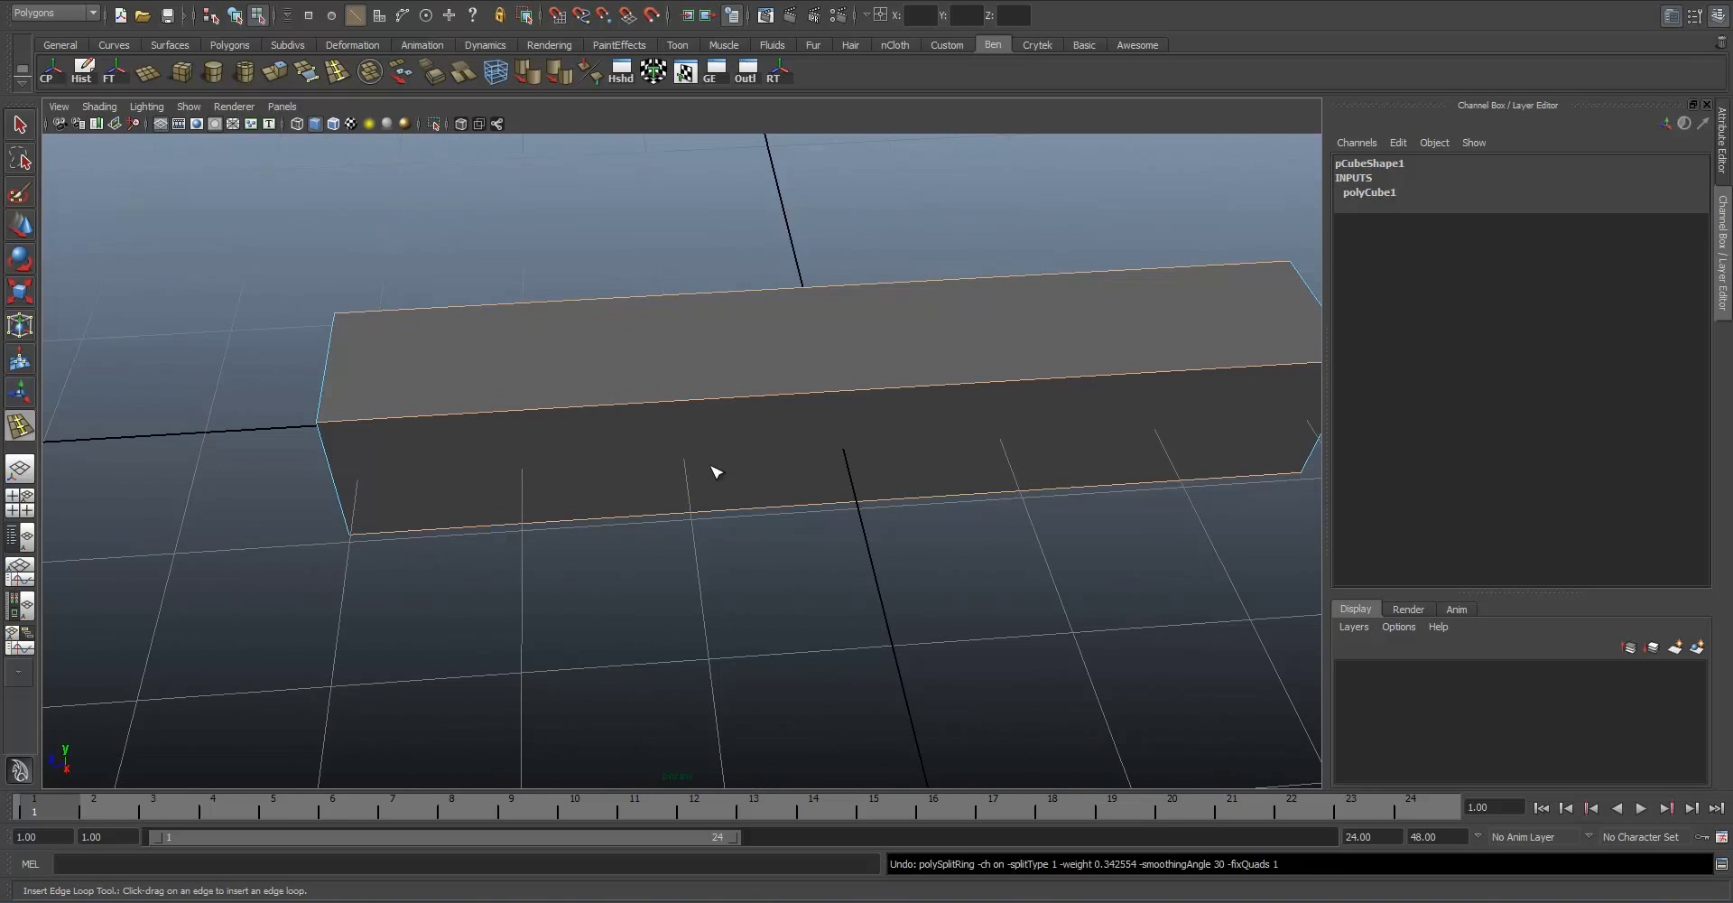
key(z)
click(23, 129)
alt+middle_drag(813, 390, 717, 377)
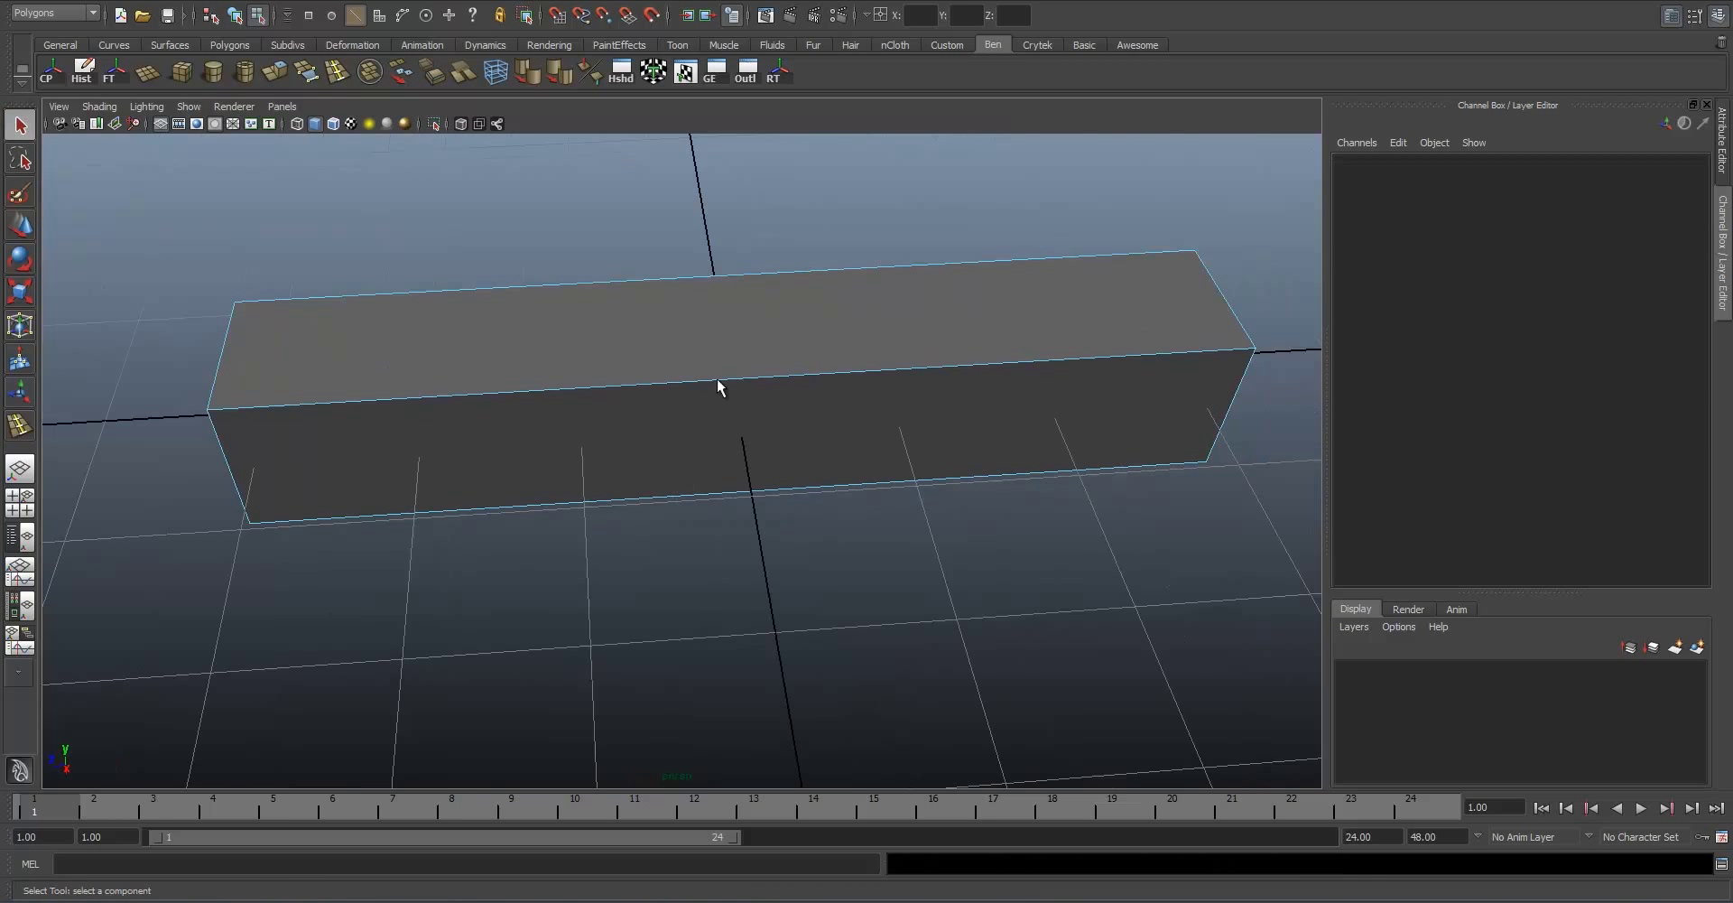
right_drag(729, 388, 760, 366)
scroll(760, 365, down, 3)
scroll(459, 222, up, 2)
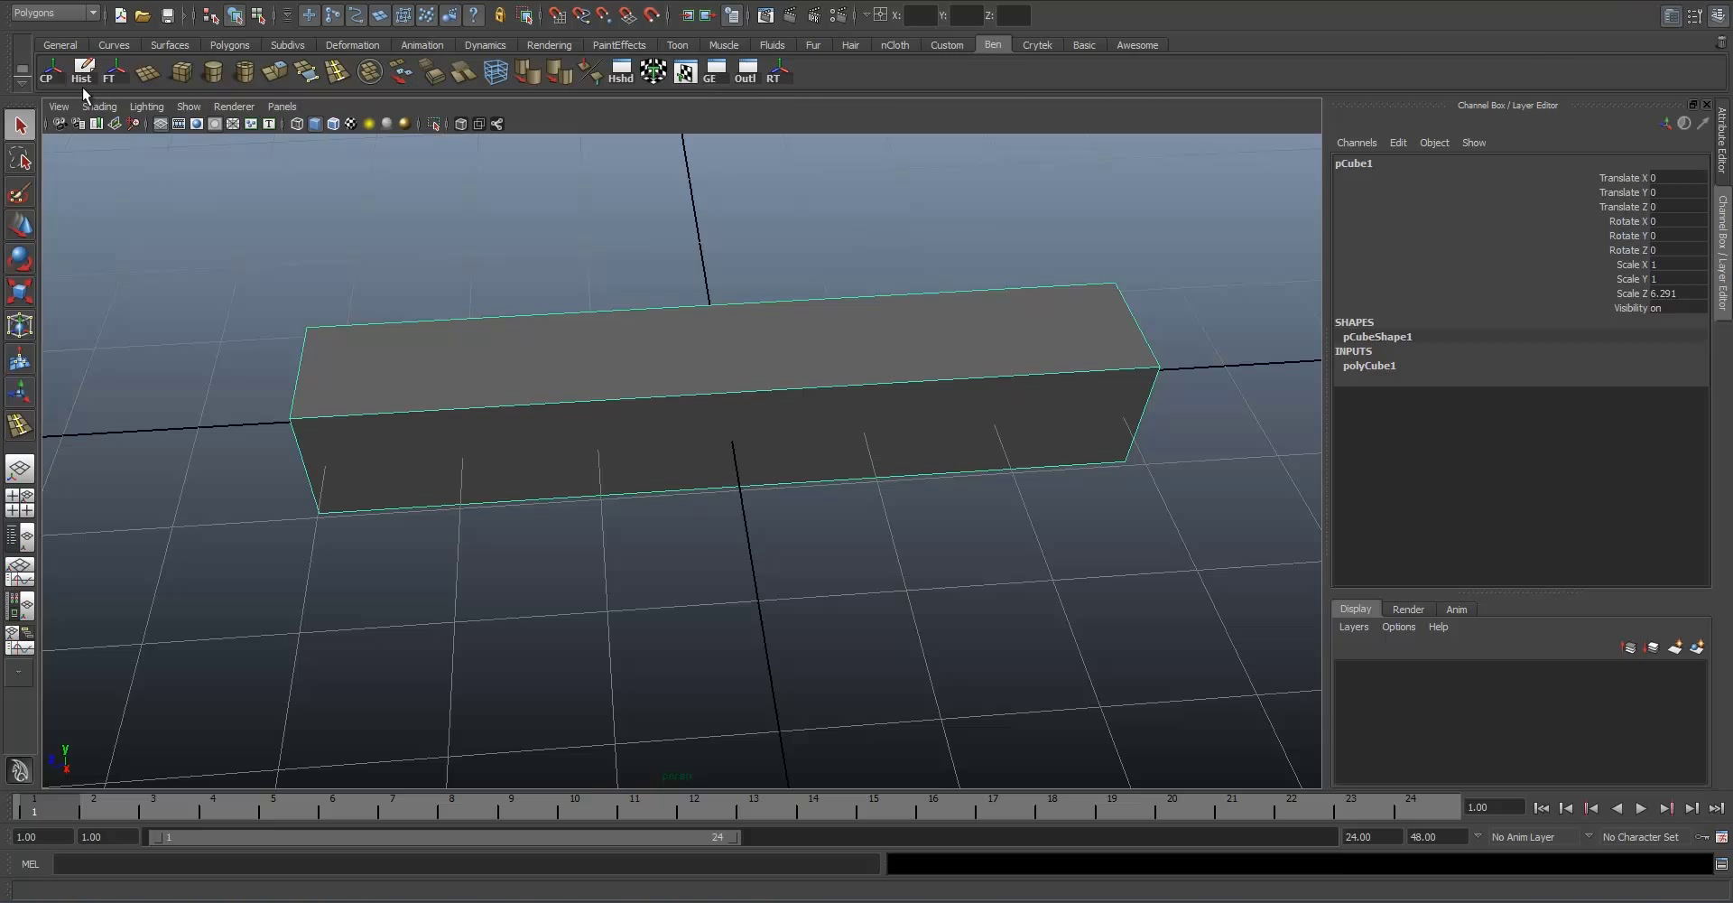
Step: Set the bar's depth subdivisions to 3 in the polyCube1 construction history
alt+middle_drag(746, 414, 684, 425)
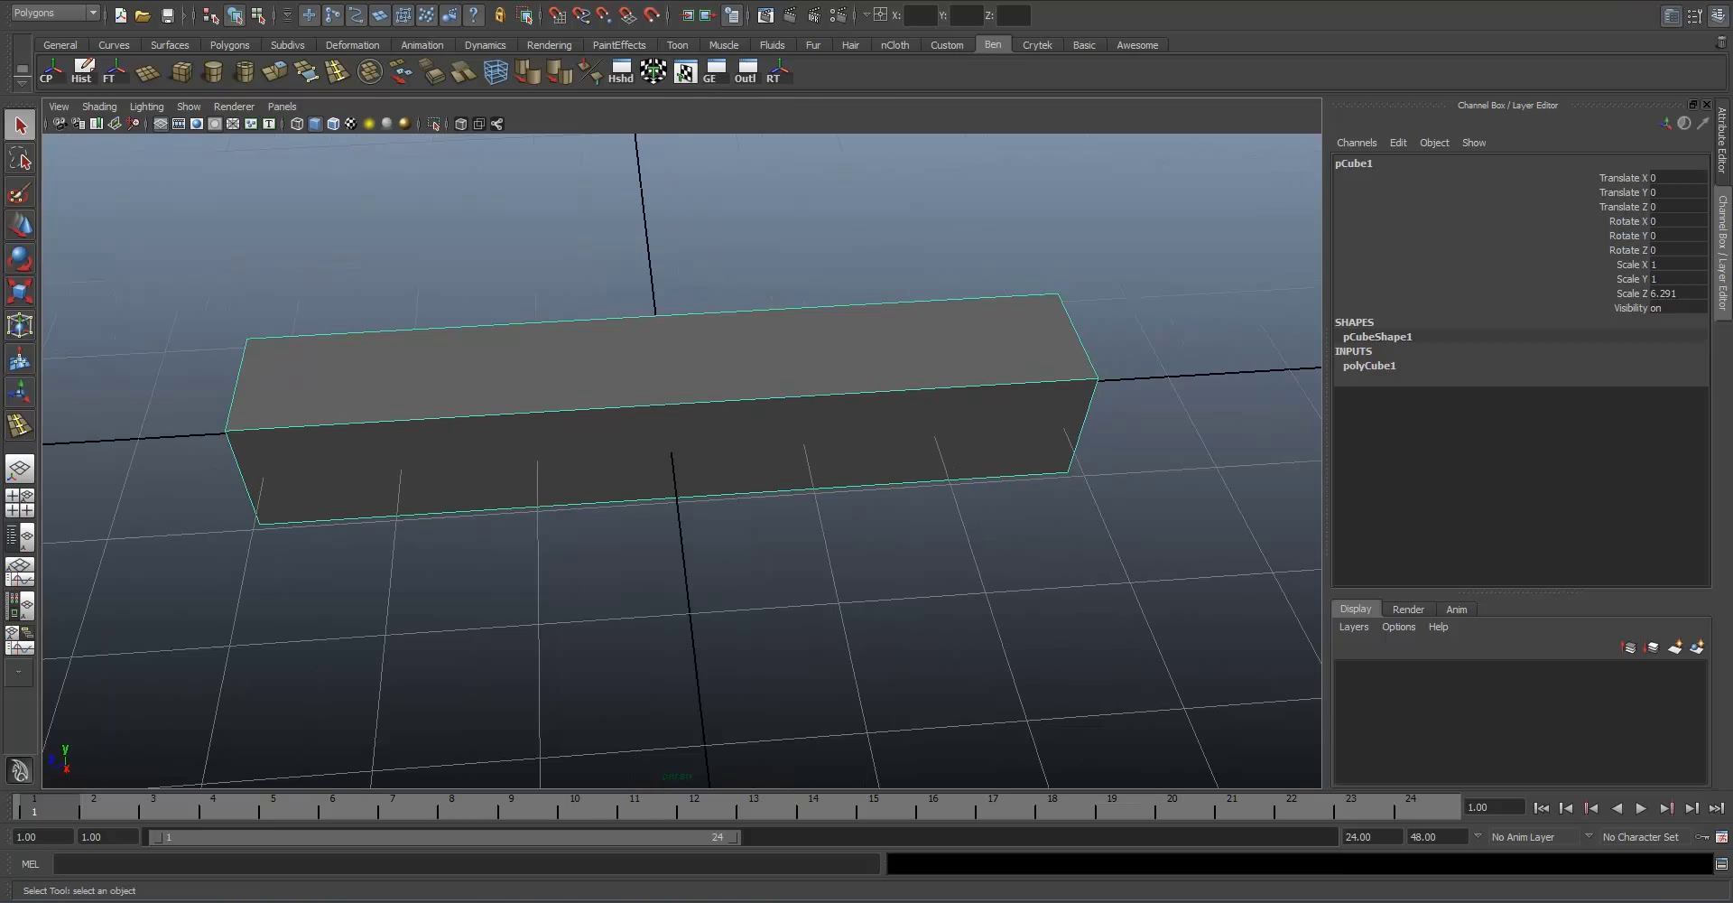
click(1672, 20)
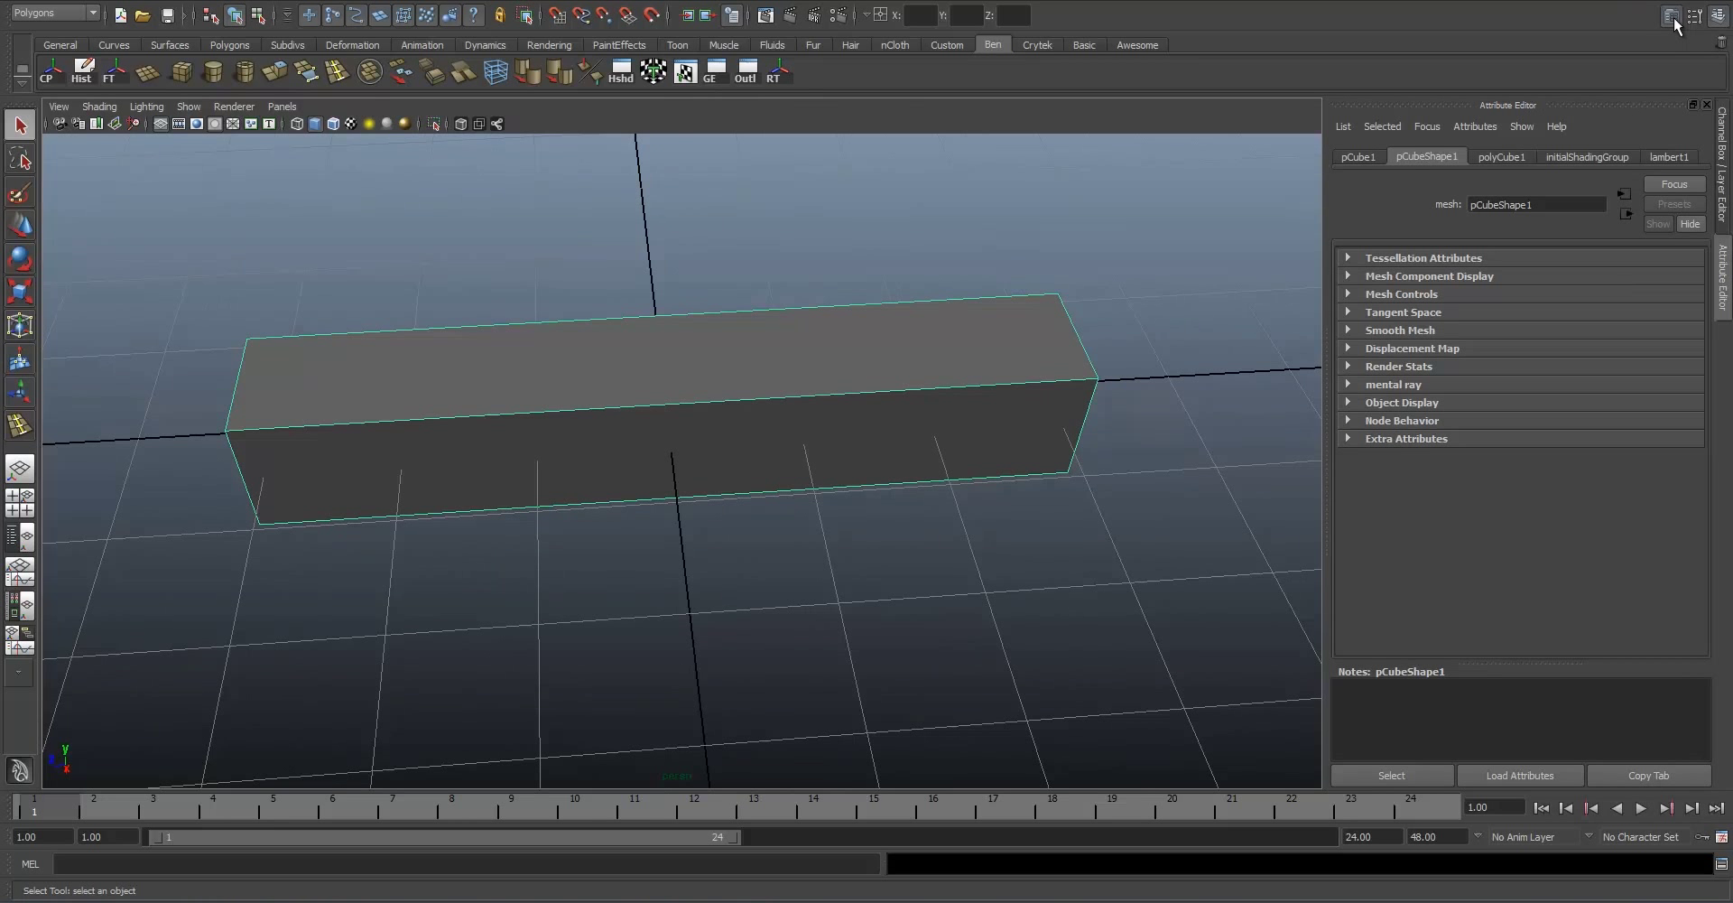
click(1492, 159)
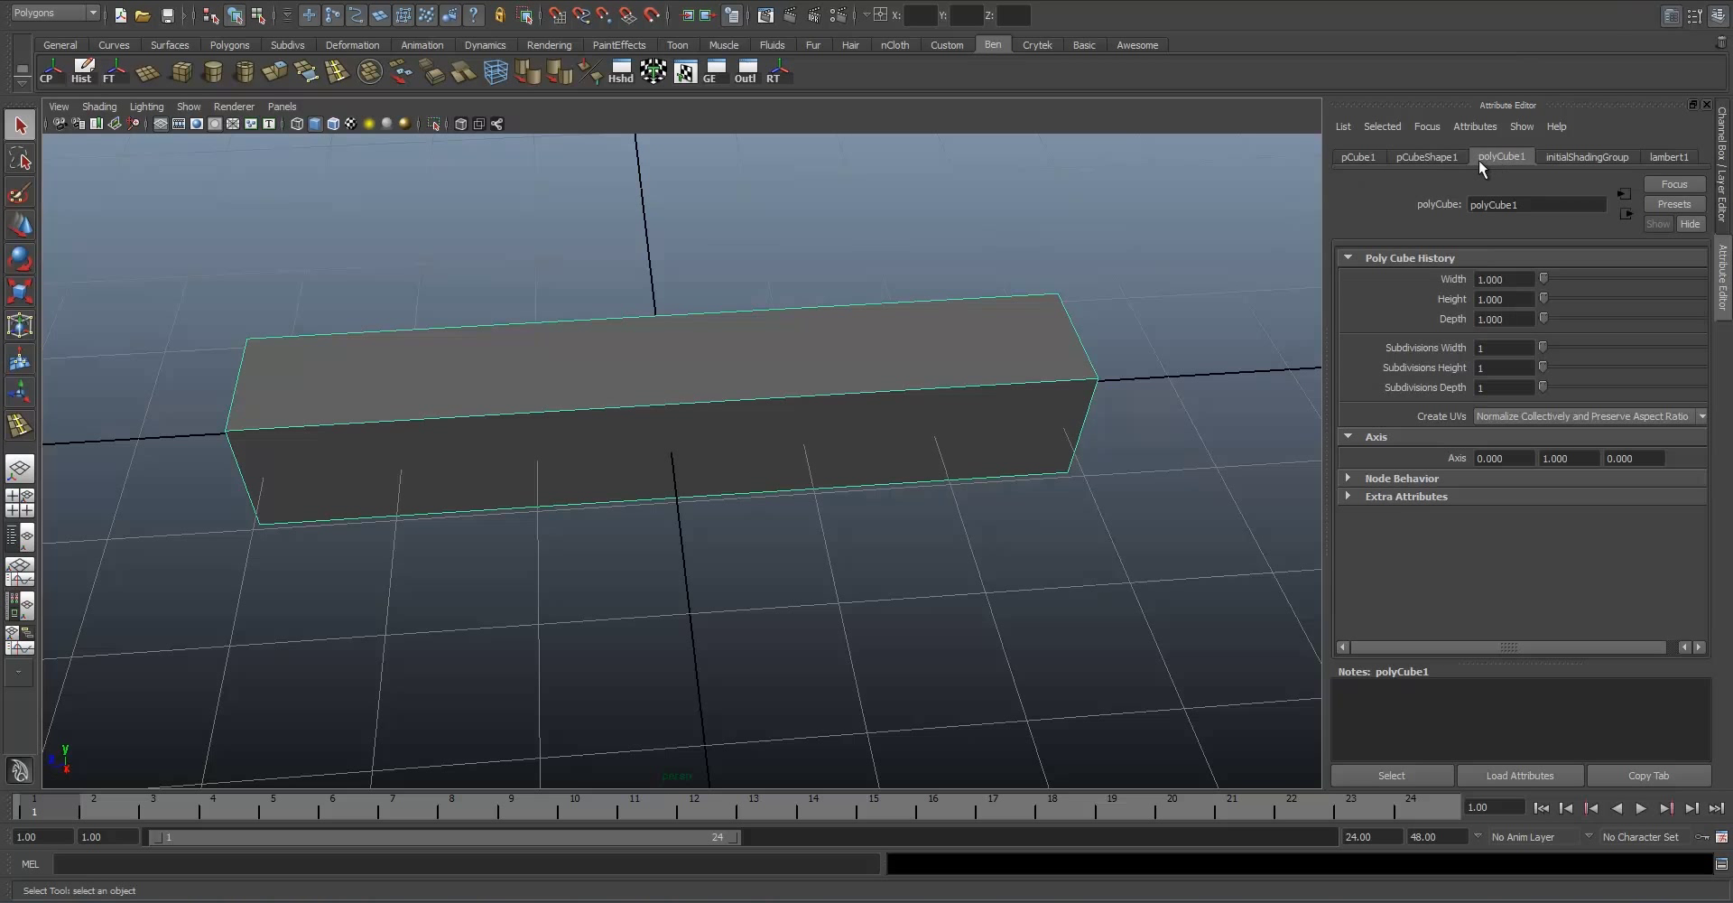
drag(1563, 349, 1547, 386)
alt+drag(728, 408, 675, 428)
scroll(686, 411, down, 3)
Step: Extrude the bar's middle front face outward by about 1.48 units
right_drag(675, 429, 679, 468)
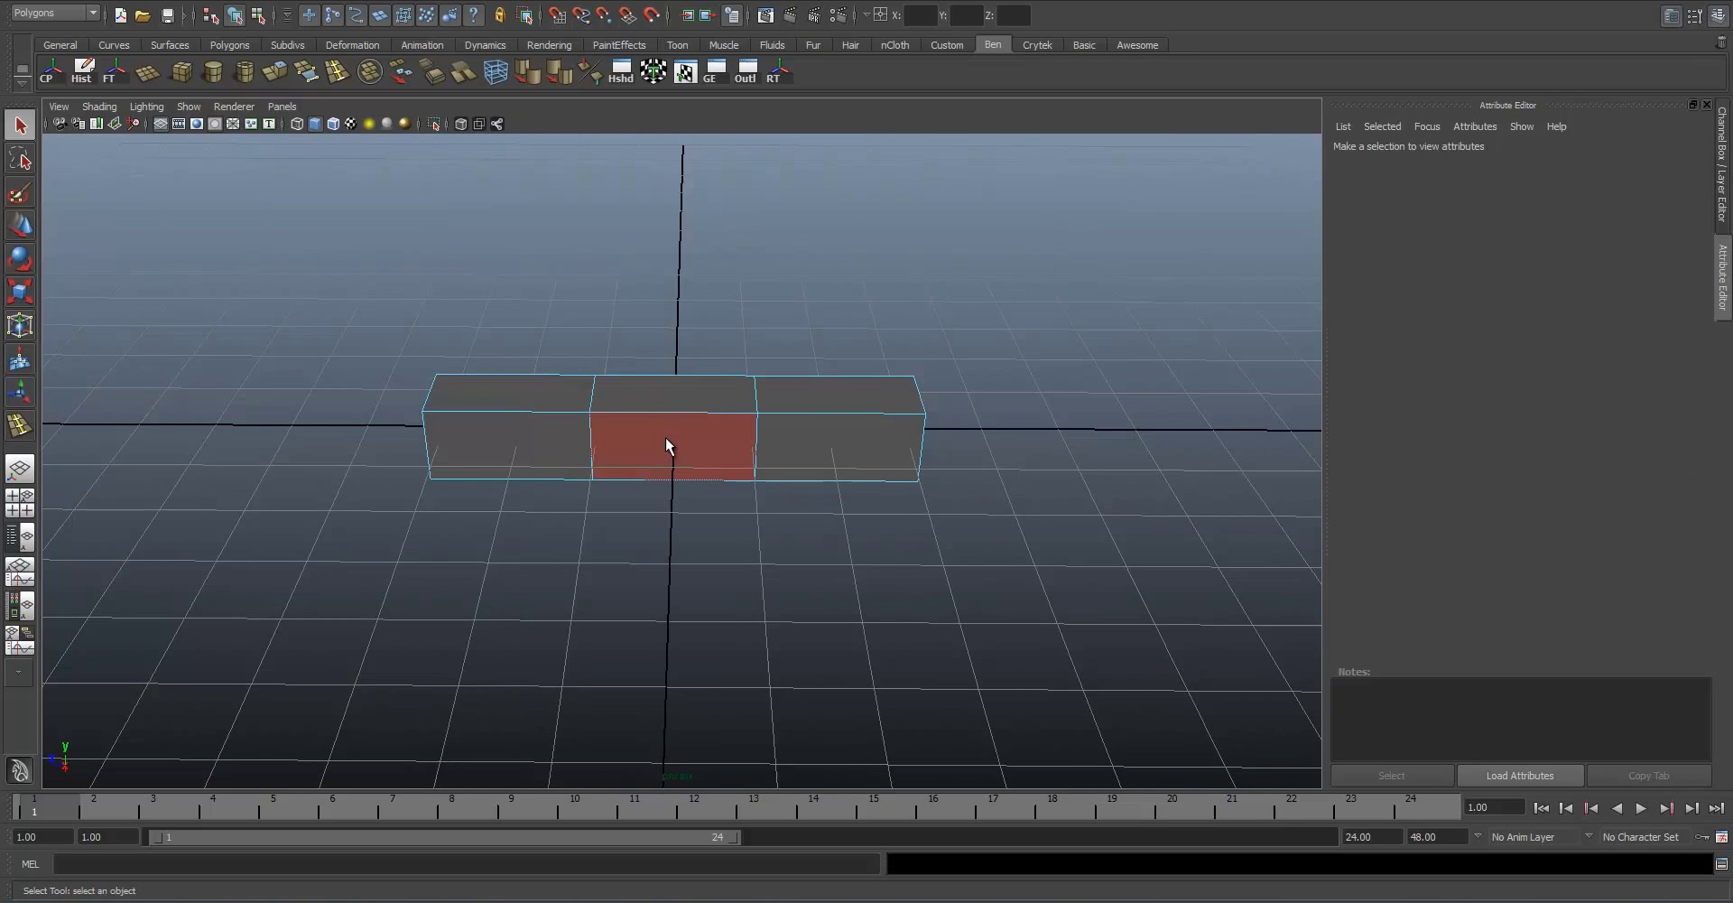
click(667, 444)
click(275, 73)
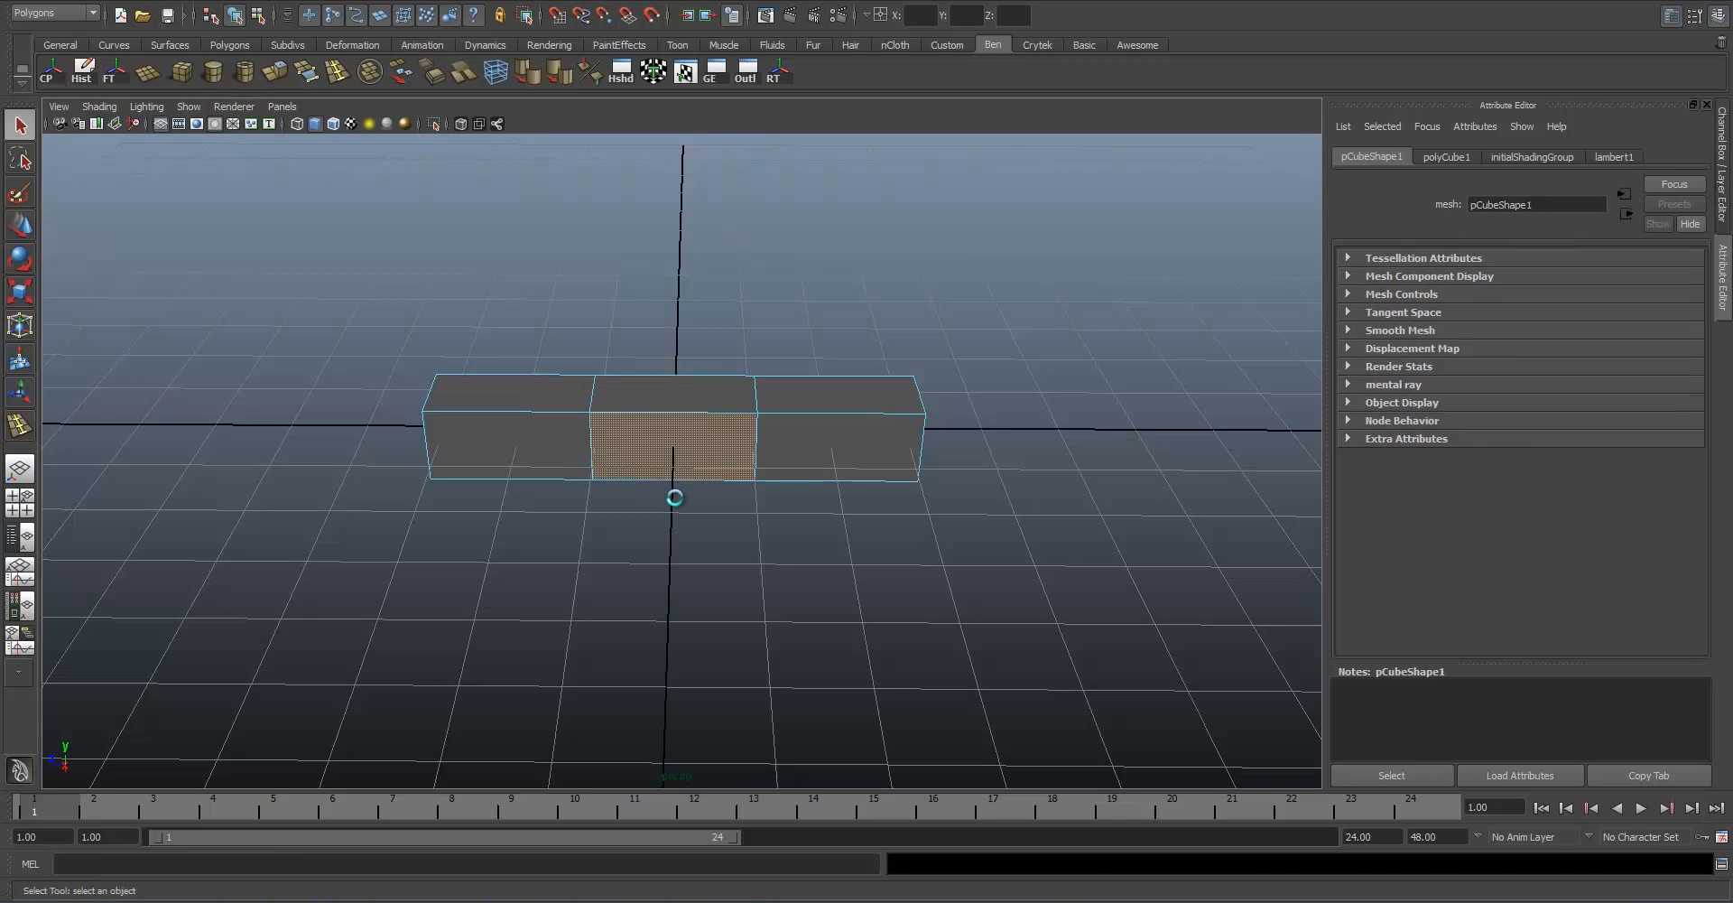
alt+drag(627, 491, 656, 456)
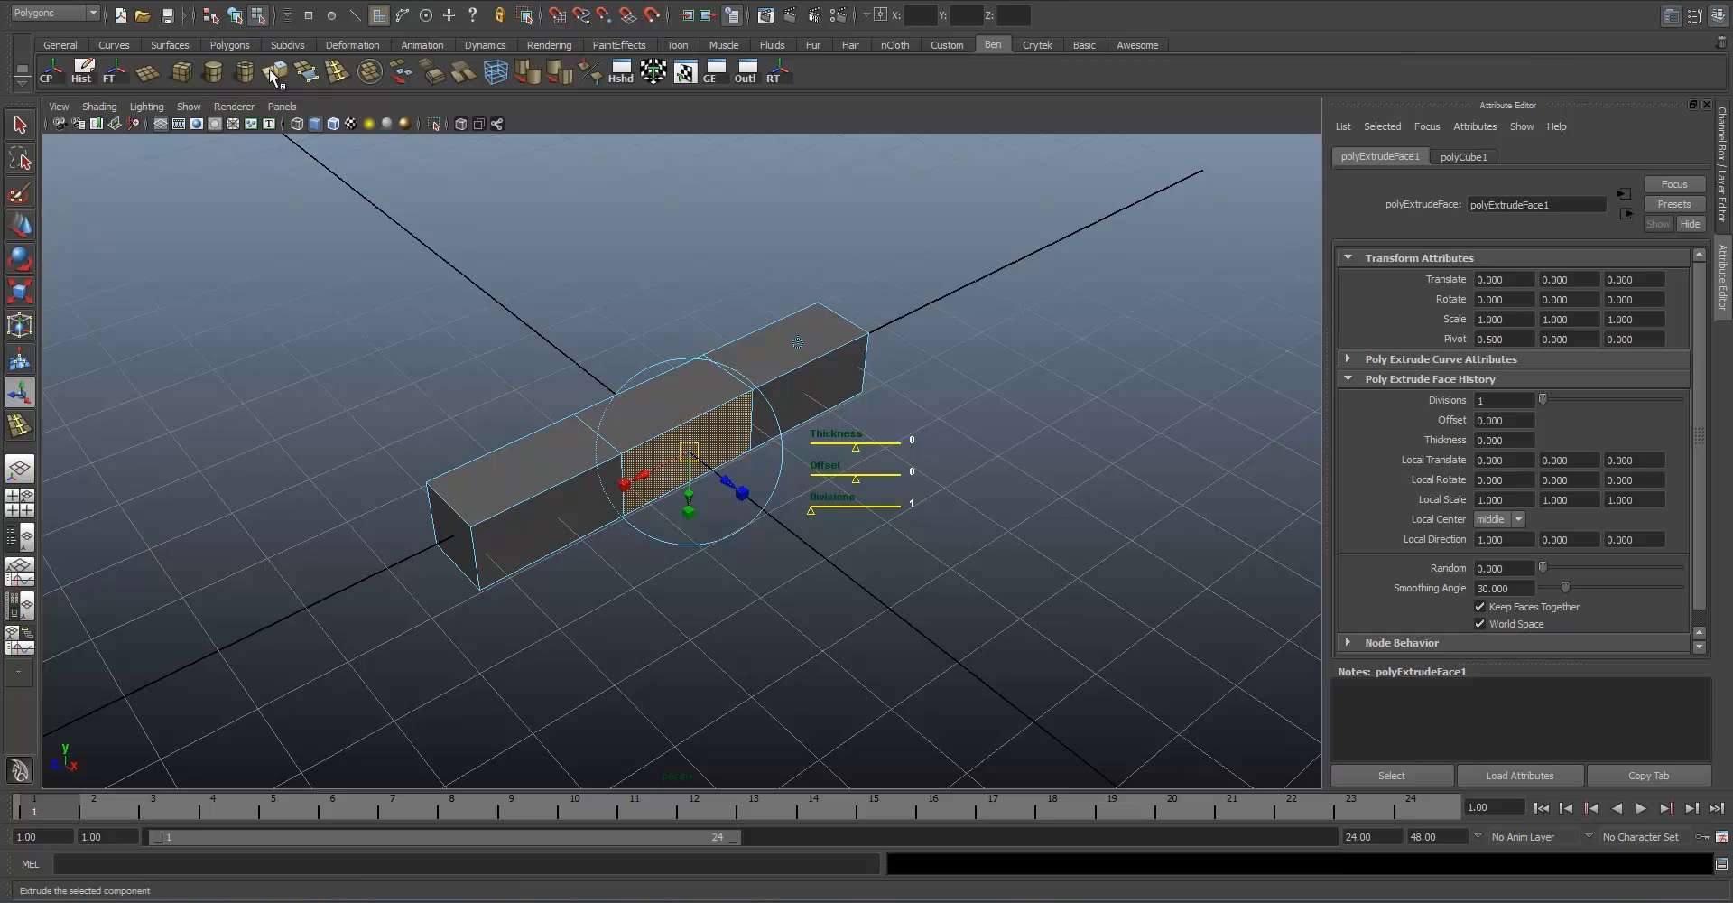
drag(727, 479, 820, 528)
Step: Select the two vertical edges where the extruded block meets the bar and scale them apart to widen its base
alt+drag(813, 422, 635, 452)
right_drag(638, 451, 640, 409)
alt+drag(520, 493, 643, 469)
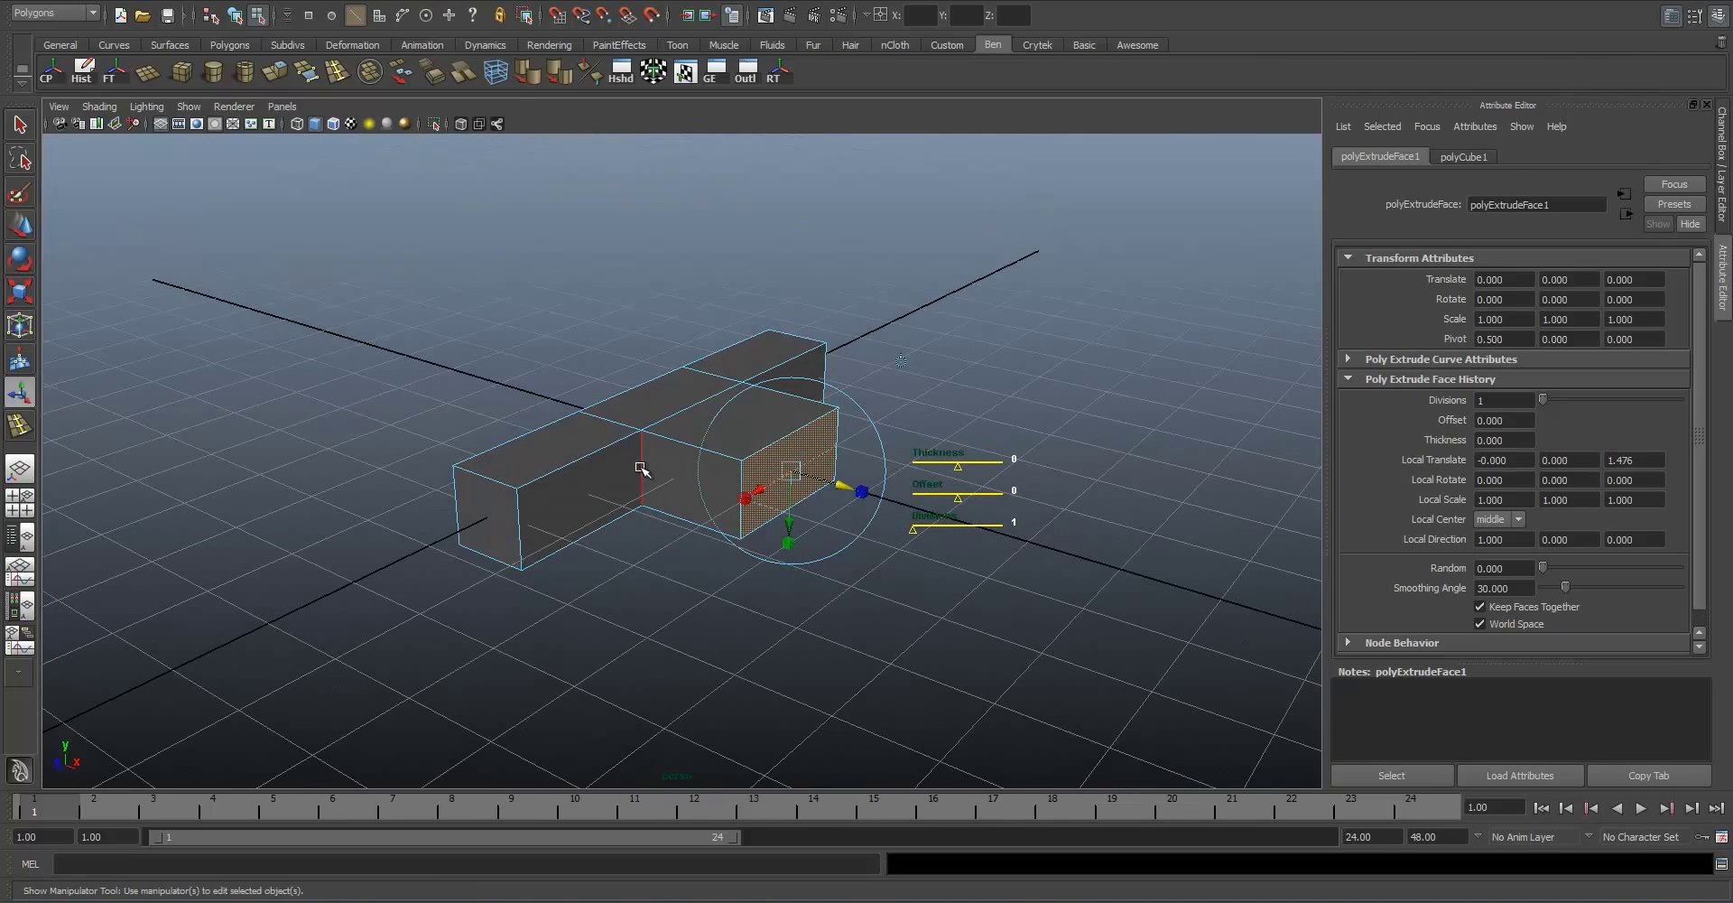
key(F8)
alt+drag(747, 452, 654, 457)
right_drag(652, 457, 647, 420)
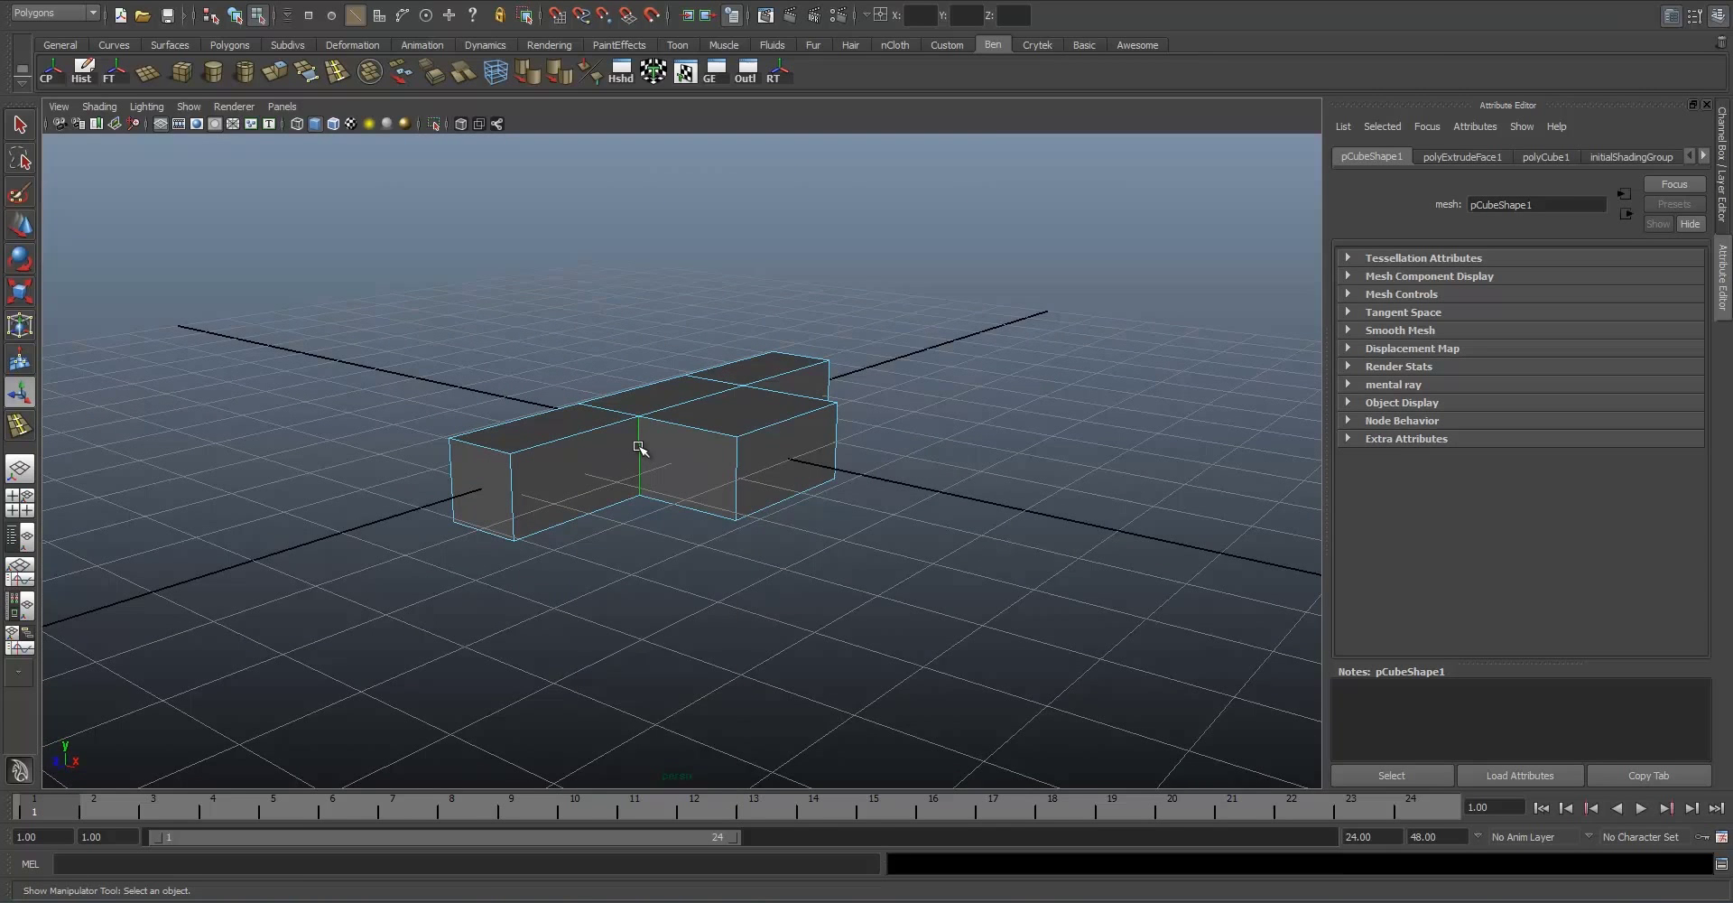
alt+drag(640, 447, 759, 441)
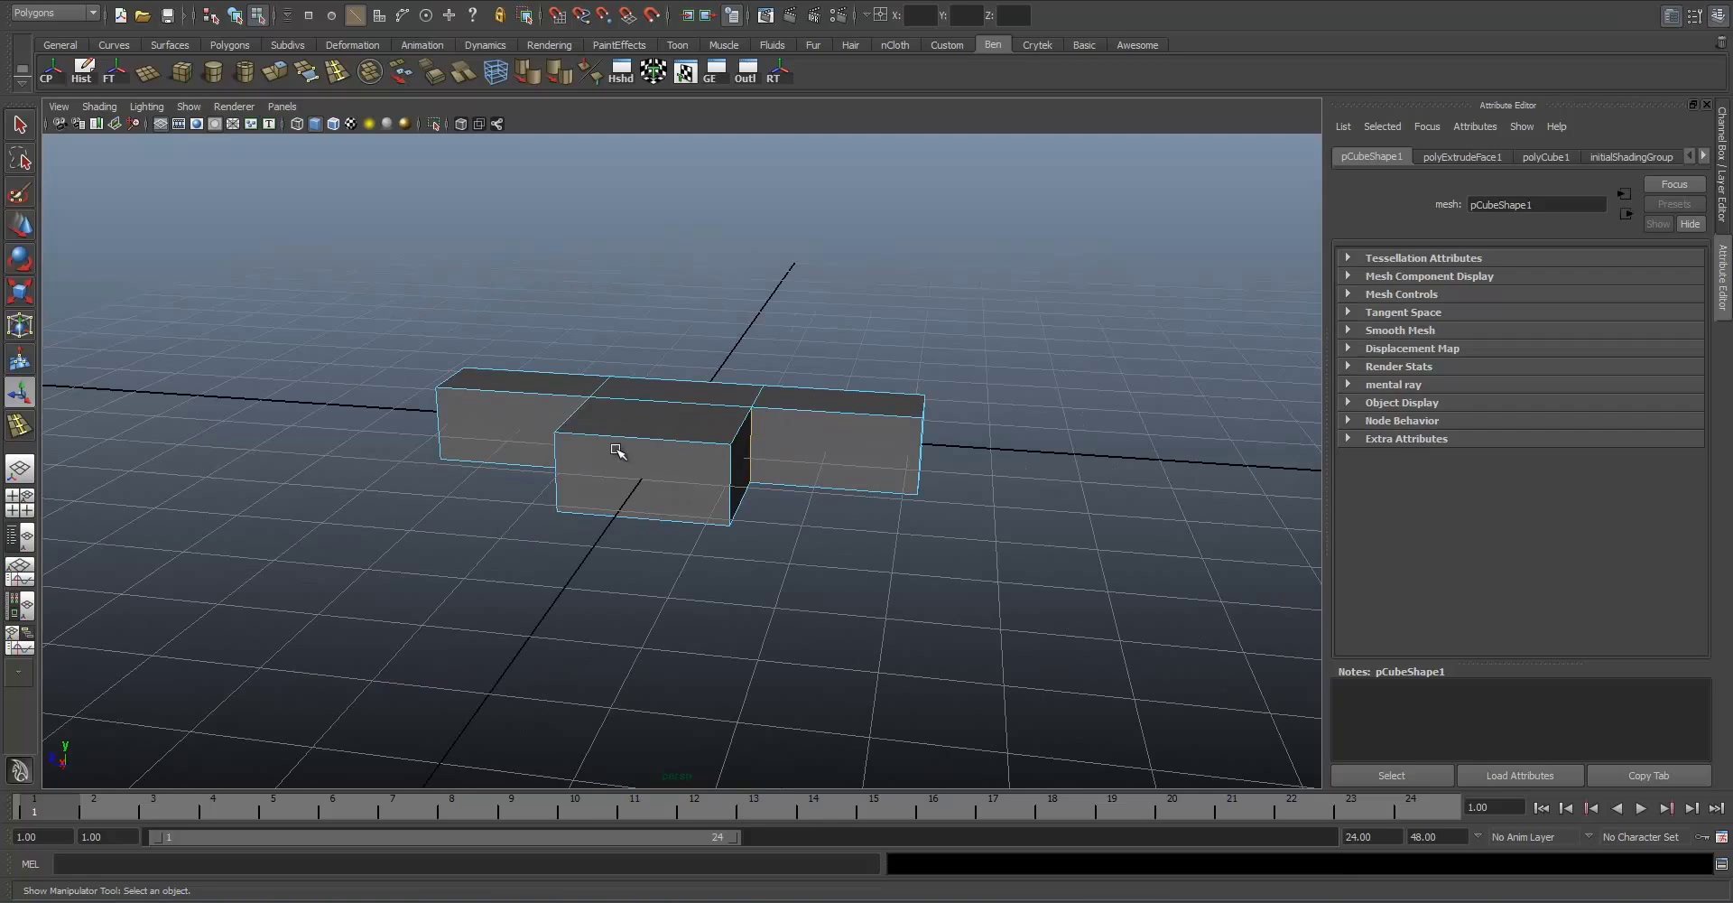
alt+drag(618, 450, 559, 483)
key(r)
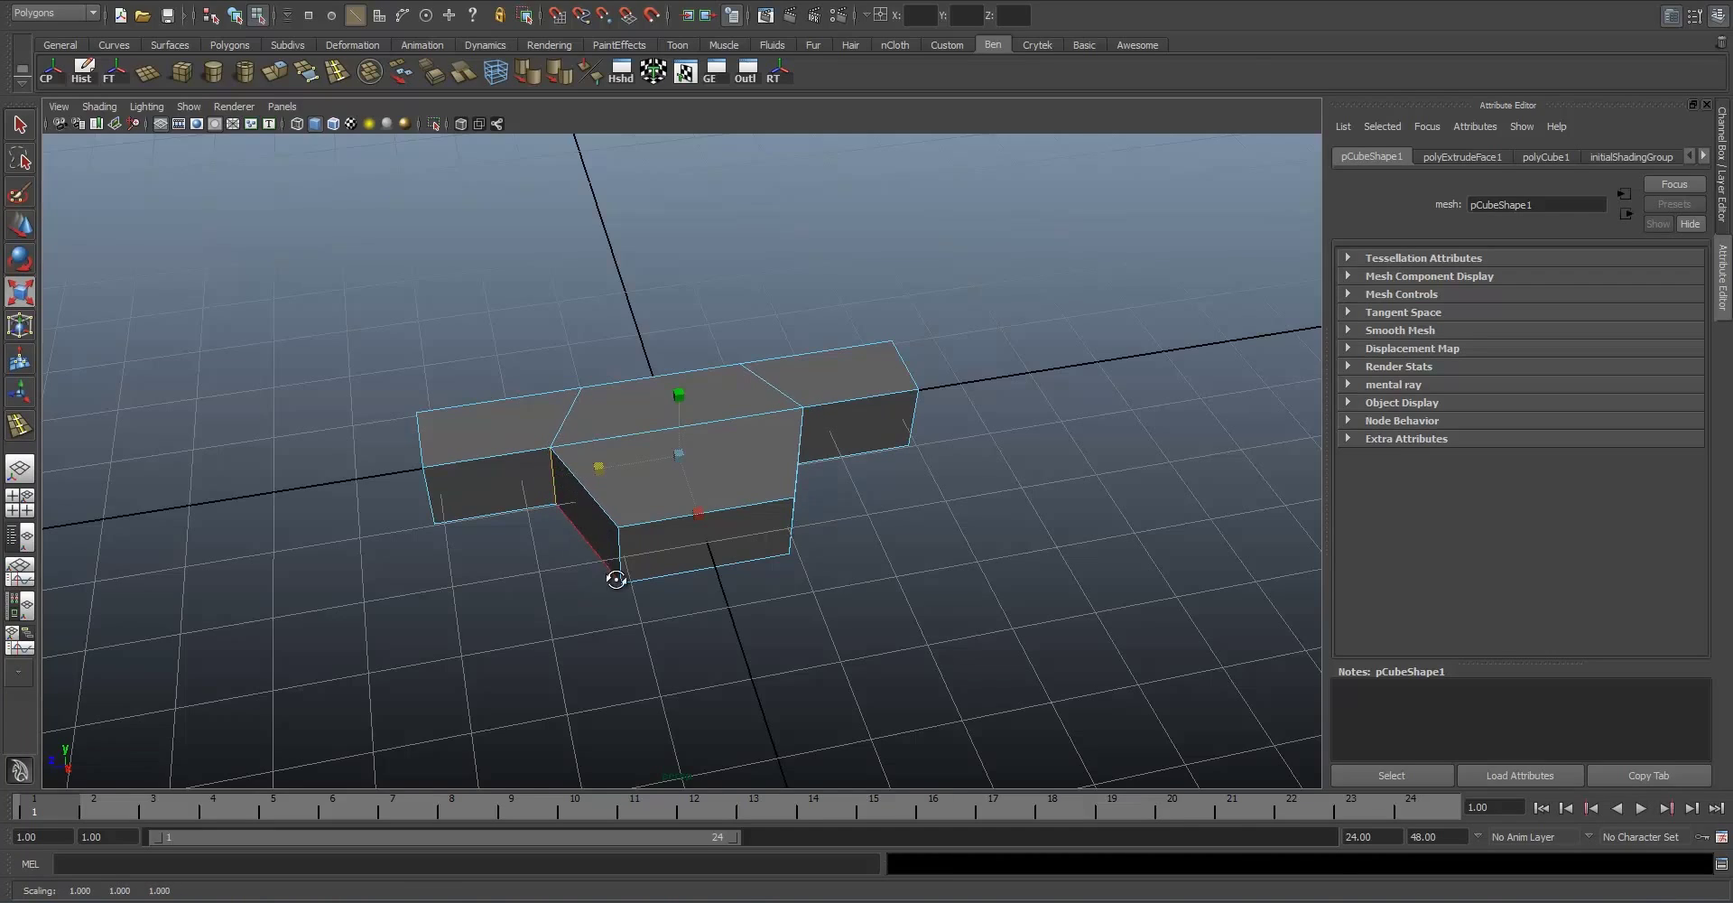
alt+drag(611, 577, 723, 491)
Step: Select both slanted side faces of the extruded block and scale them along Z to about 0.9
right_drag(721, 491, 722, 536)
click(716, 510)
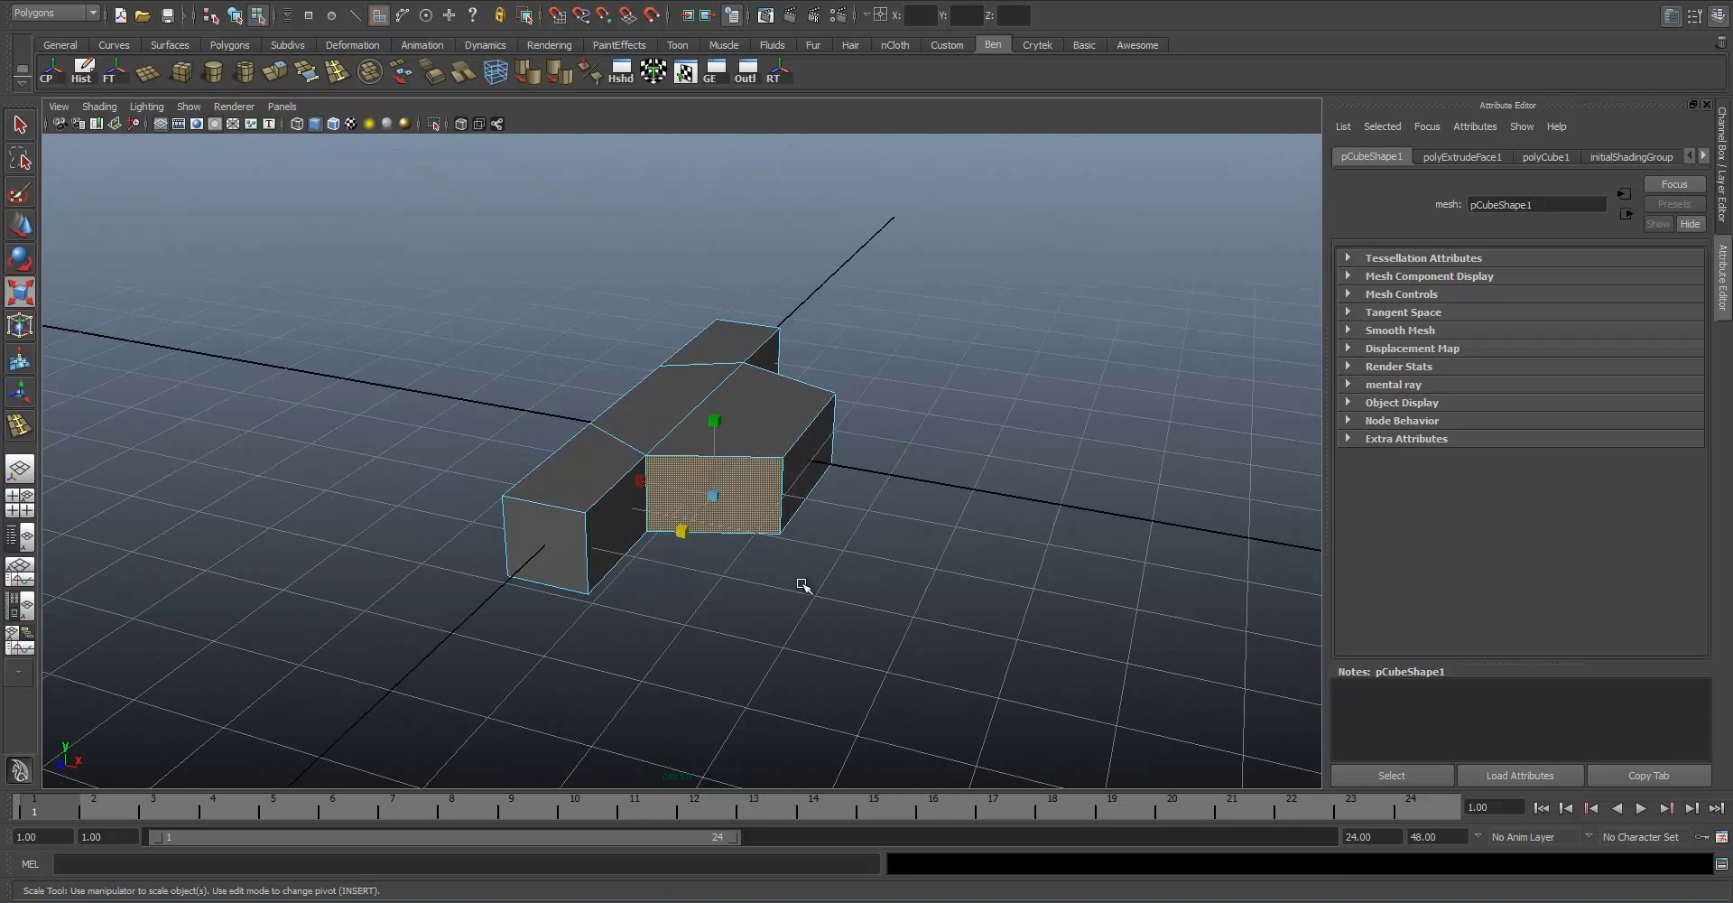
alt+drag(826, 512, 614, 481)
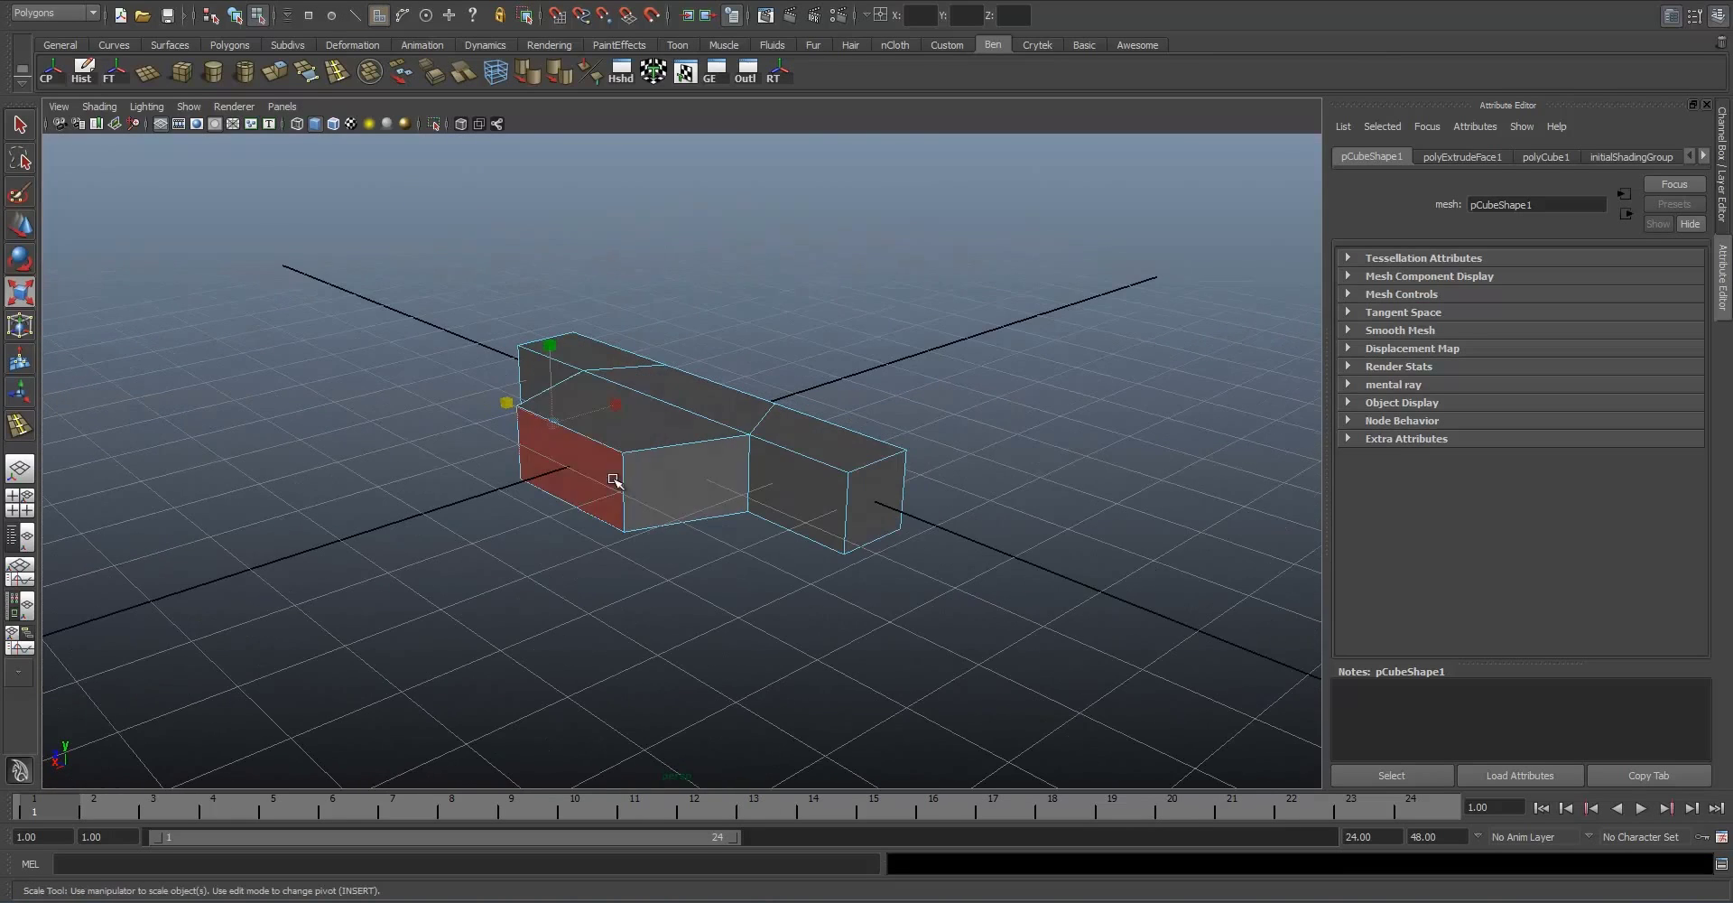
shift+click(681, 477)
alt+drag(603, 535, 677, 578)
drag(597, 504, 605, 508)
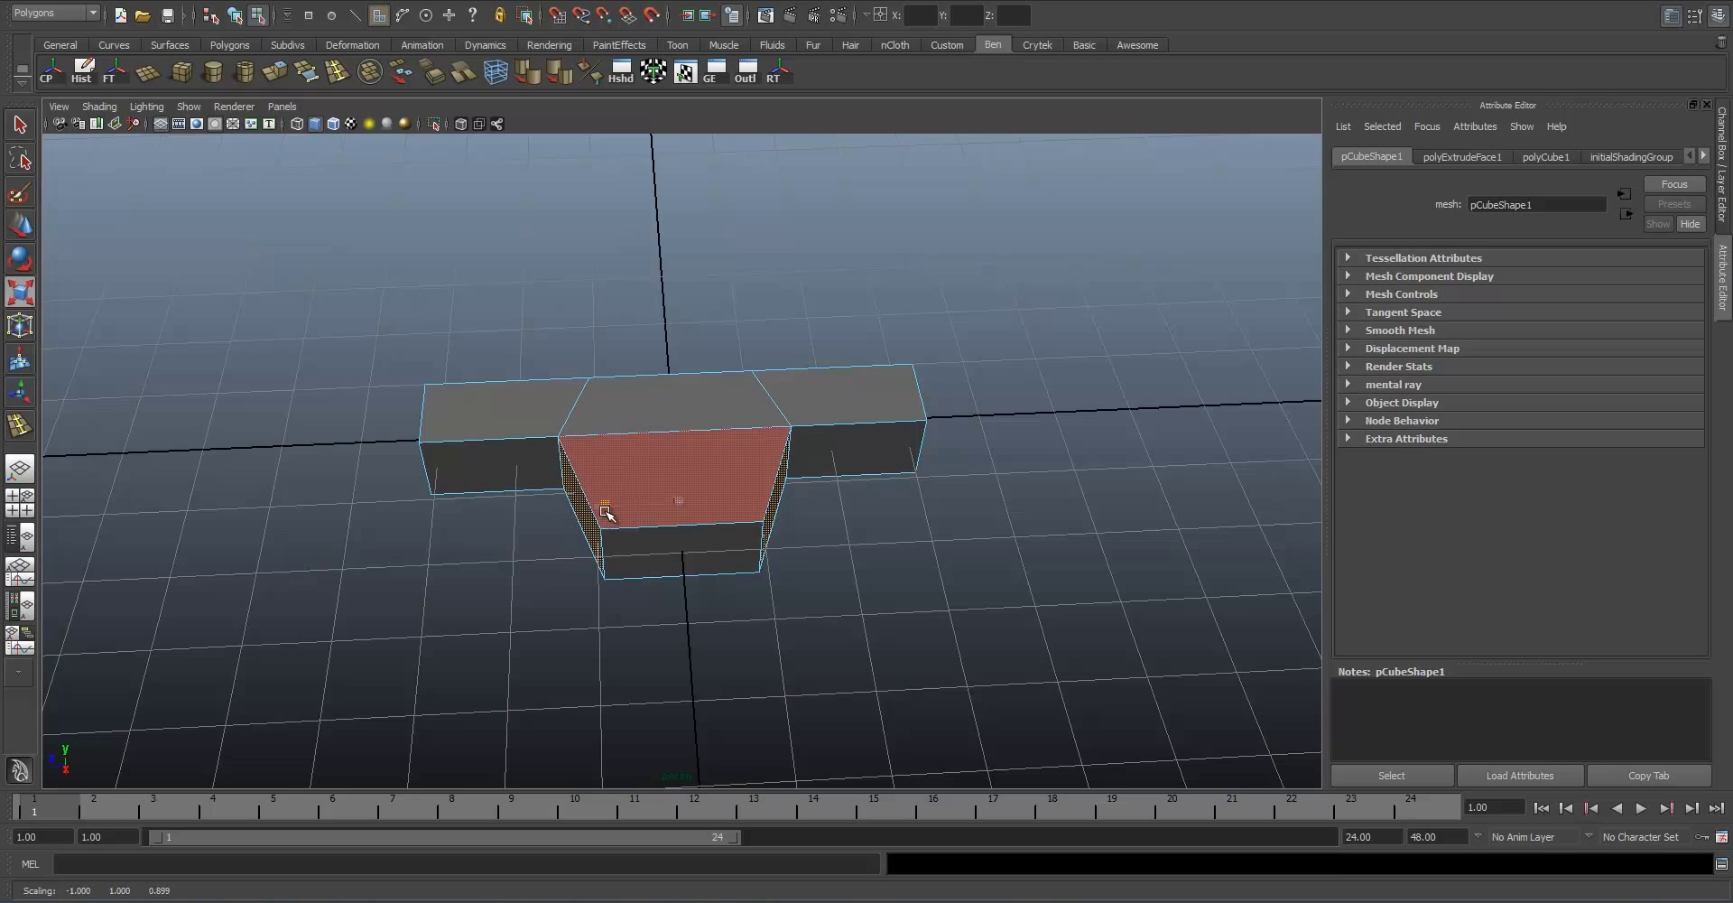
alt+drag(735, 565, 598, 424)
Step: Select the whole object and try adjusting the cube's depth subdivisions in its construction history
right_drag(652, 462, 703, 465)
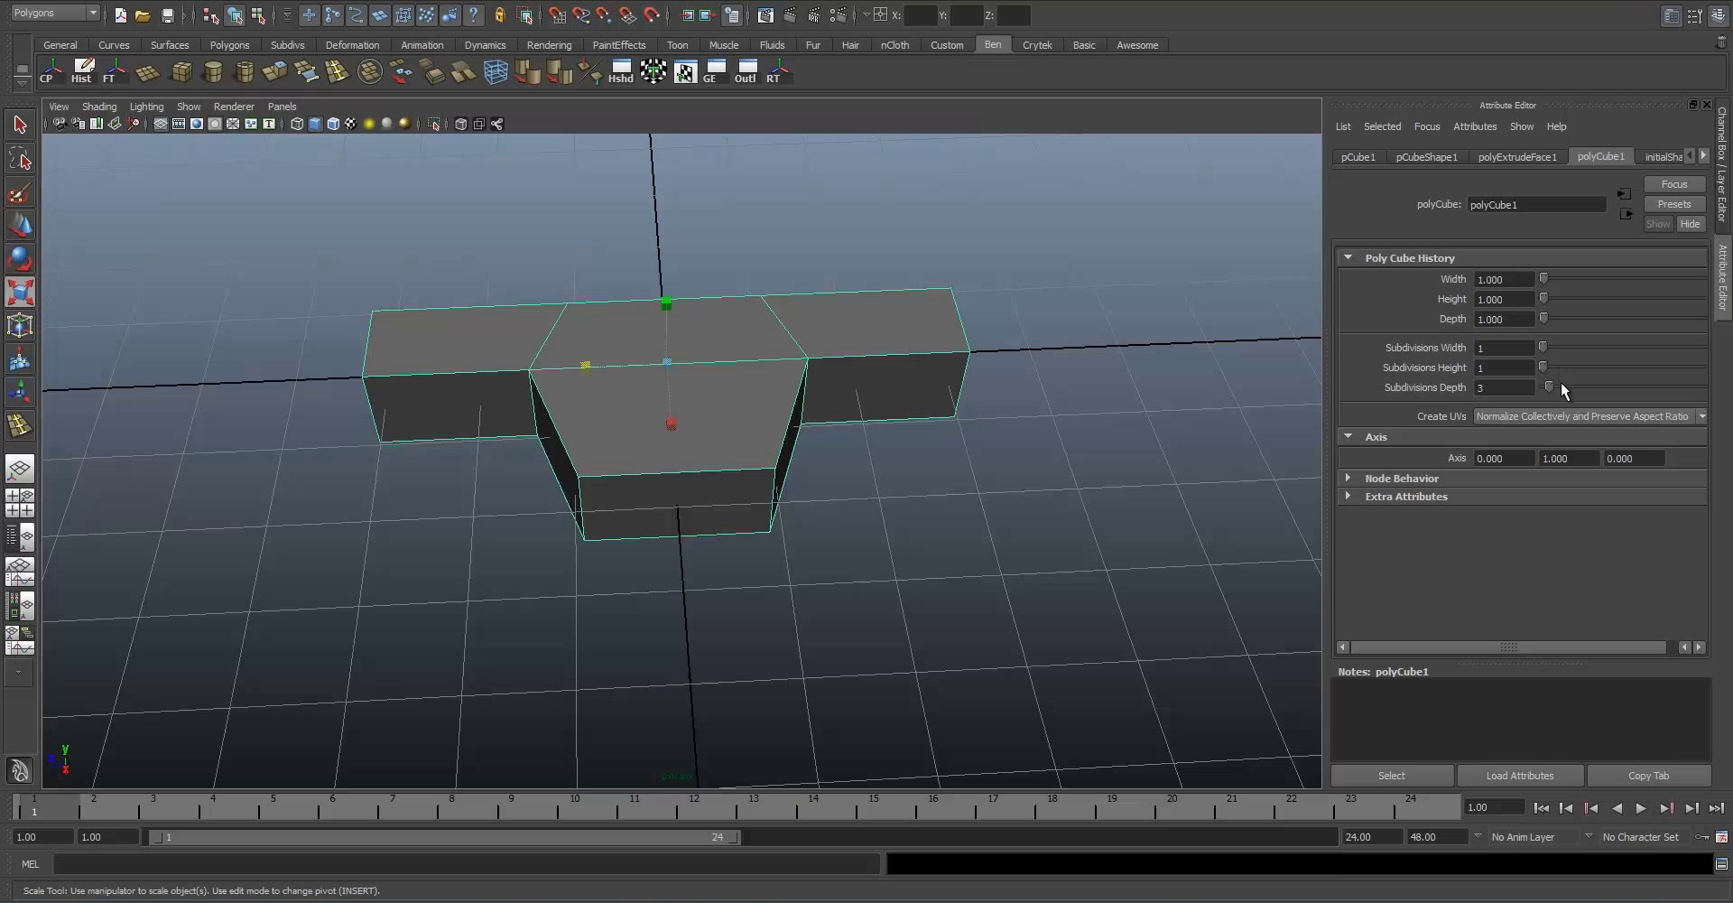
drag(1549, 388, 1549, 388)
mouse_move(1549, 387)
mouse_down()
mouse_move(1611, 383)
mouse_move(1552, 398)
mouse_up()
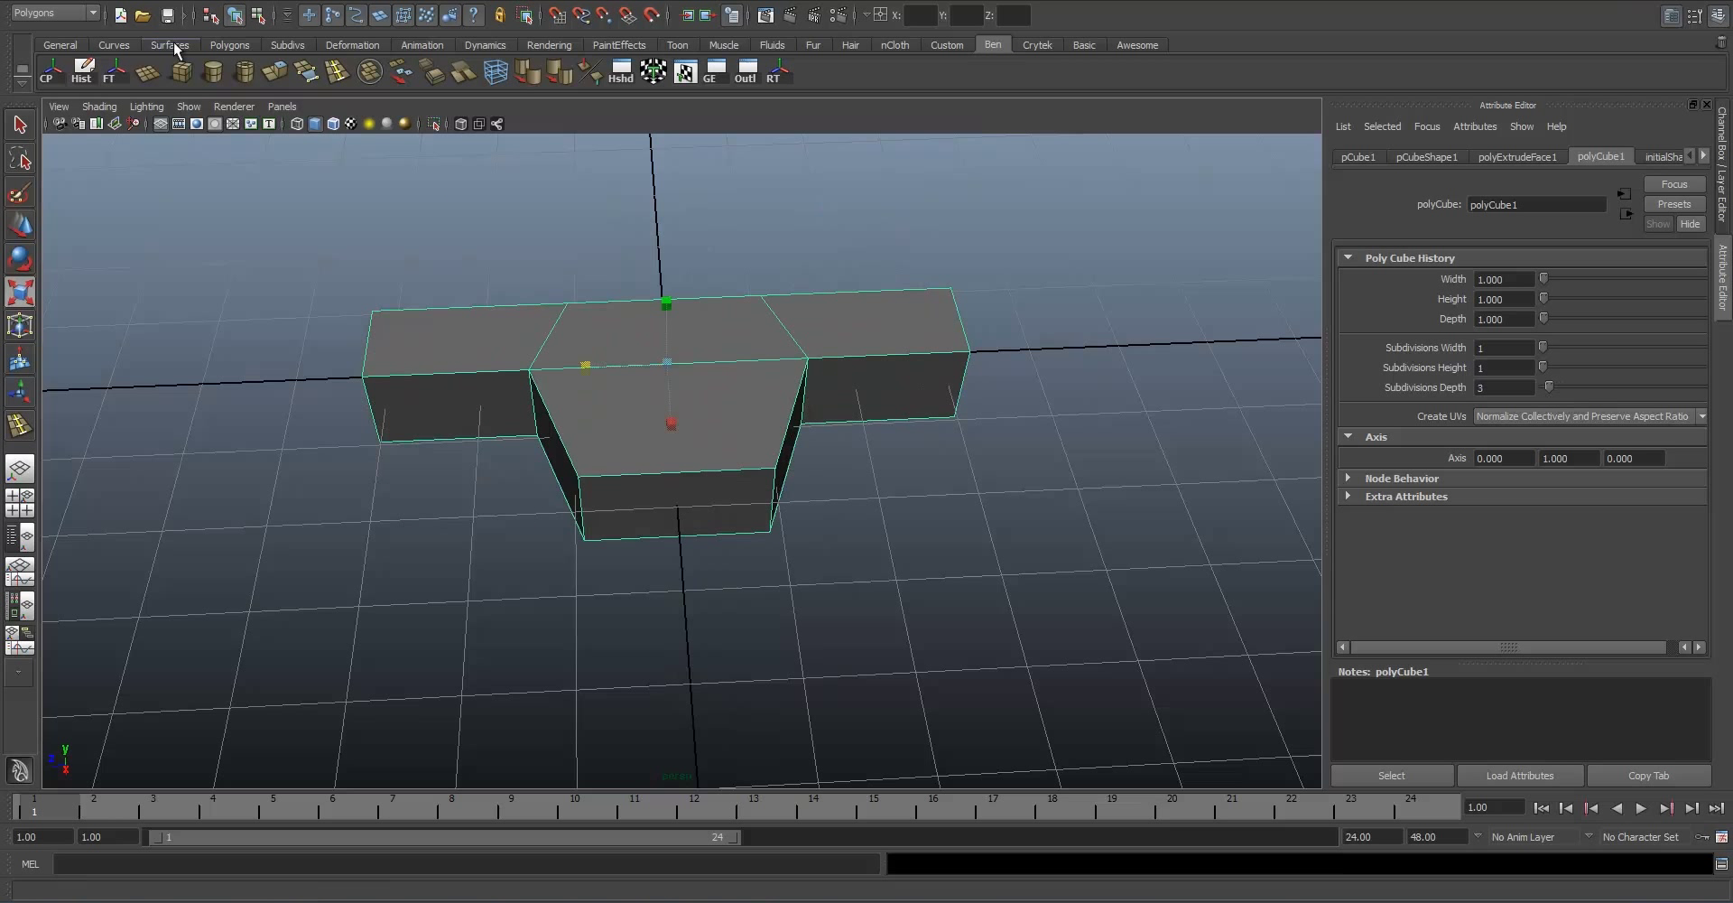
Step: Insert two lengthwise edge loops through the extruded block, one on each side of its centre
click(336, 73)
alt+drag(689, 474, 603, 405)
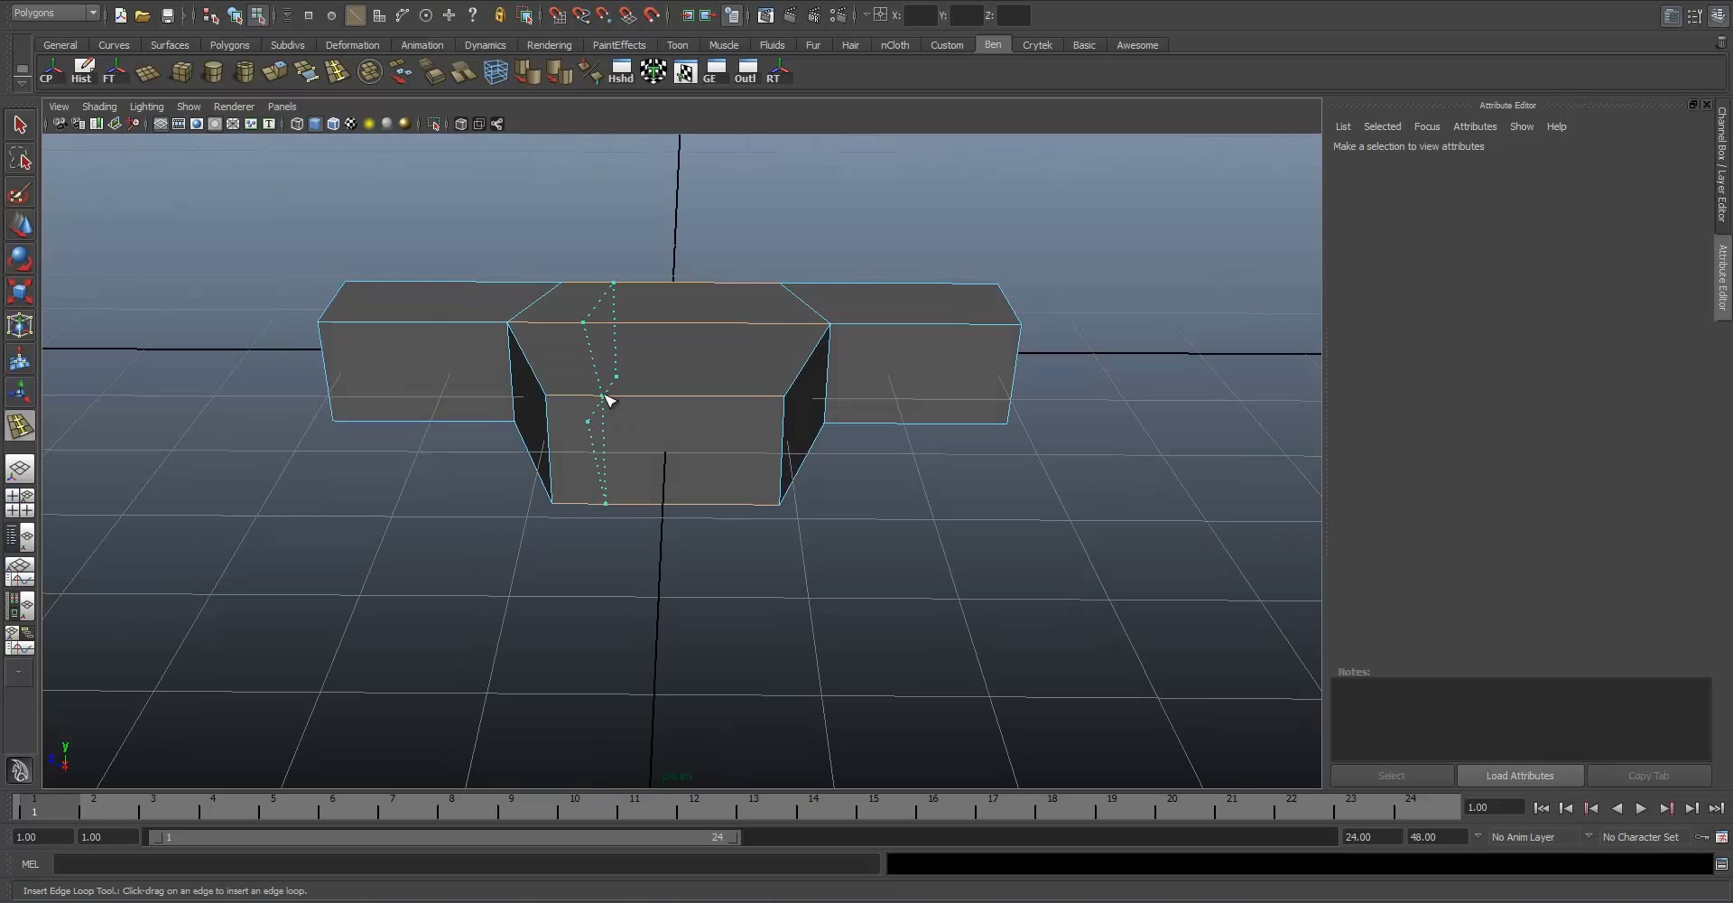
click(610, 398)
alt+drag(723, 465, 738, 479)
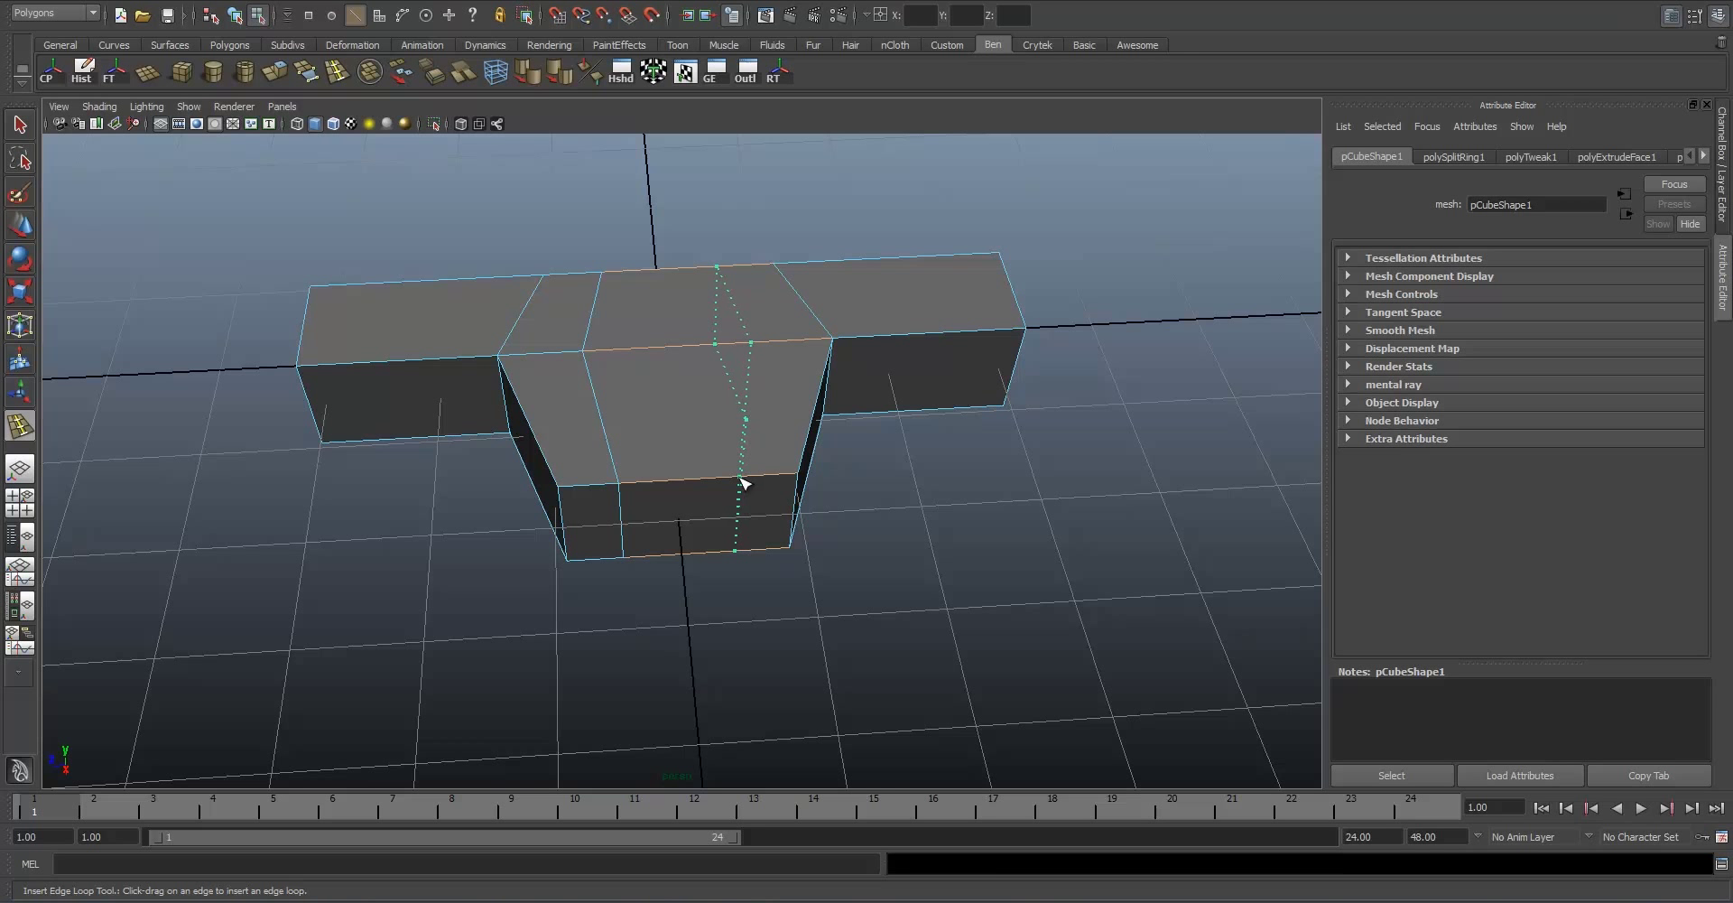
click(741, 478)
alt+drag(820, 544, 677, 333)
key(q)
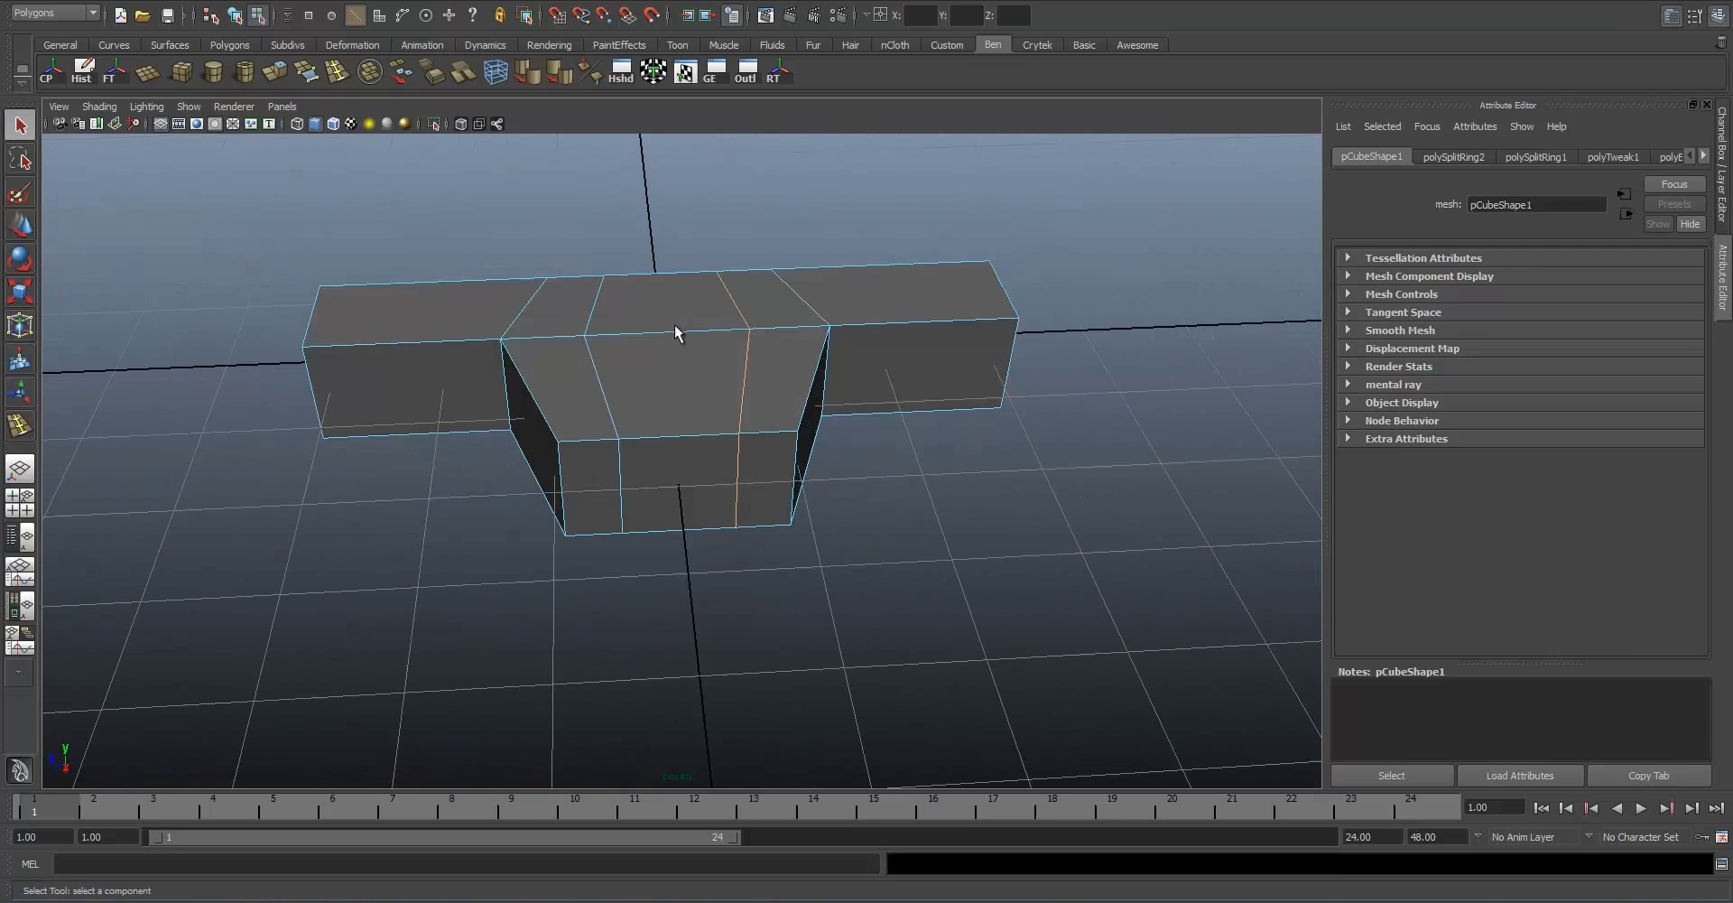
Step: Extrude the two outer faces on the block's front end forward to form a pair of prongs
right_drag(677, 344, 740, 323)
scroll(750, 457, down, 5)
alt+drag(751, 456, 545, 540)
scroll(704, 454, up, 6)
key(F11)
click(545, 538)
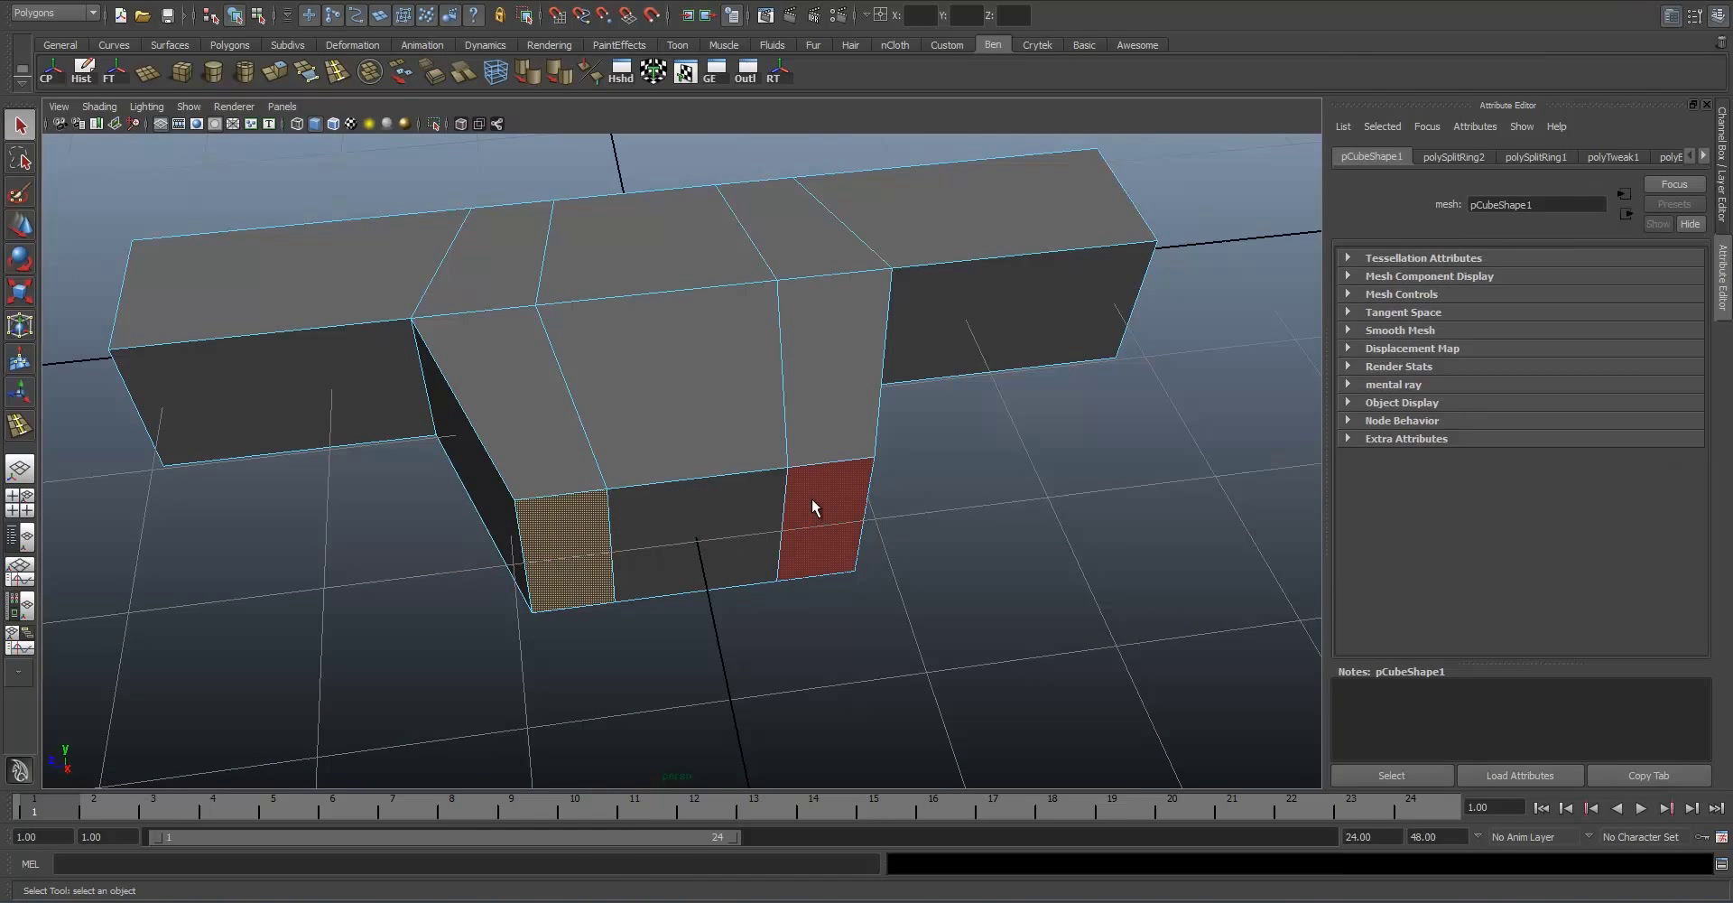
shift+click(812, 498)
click(274, 74)
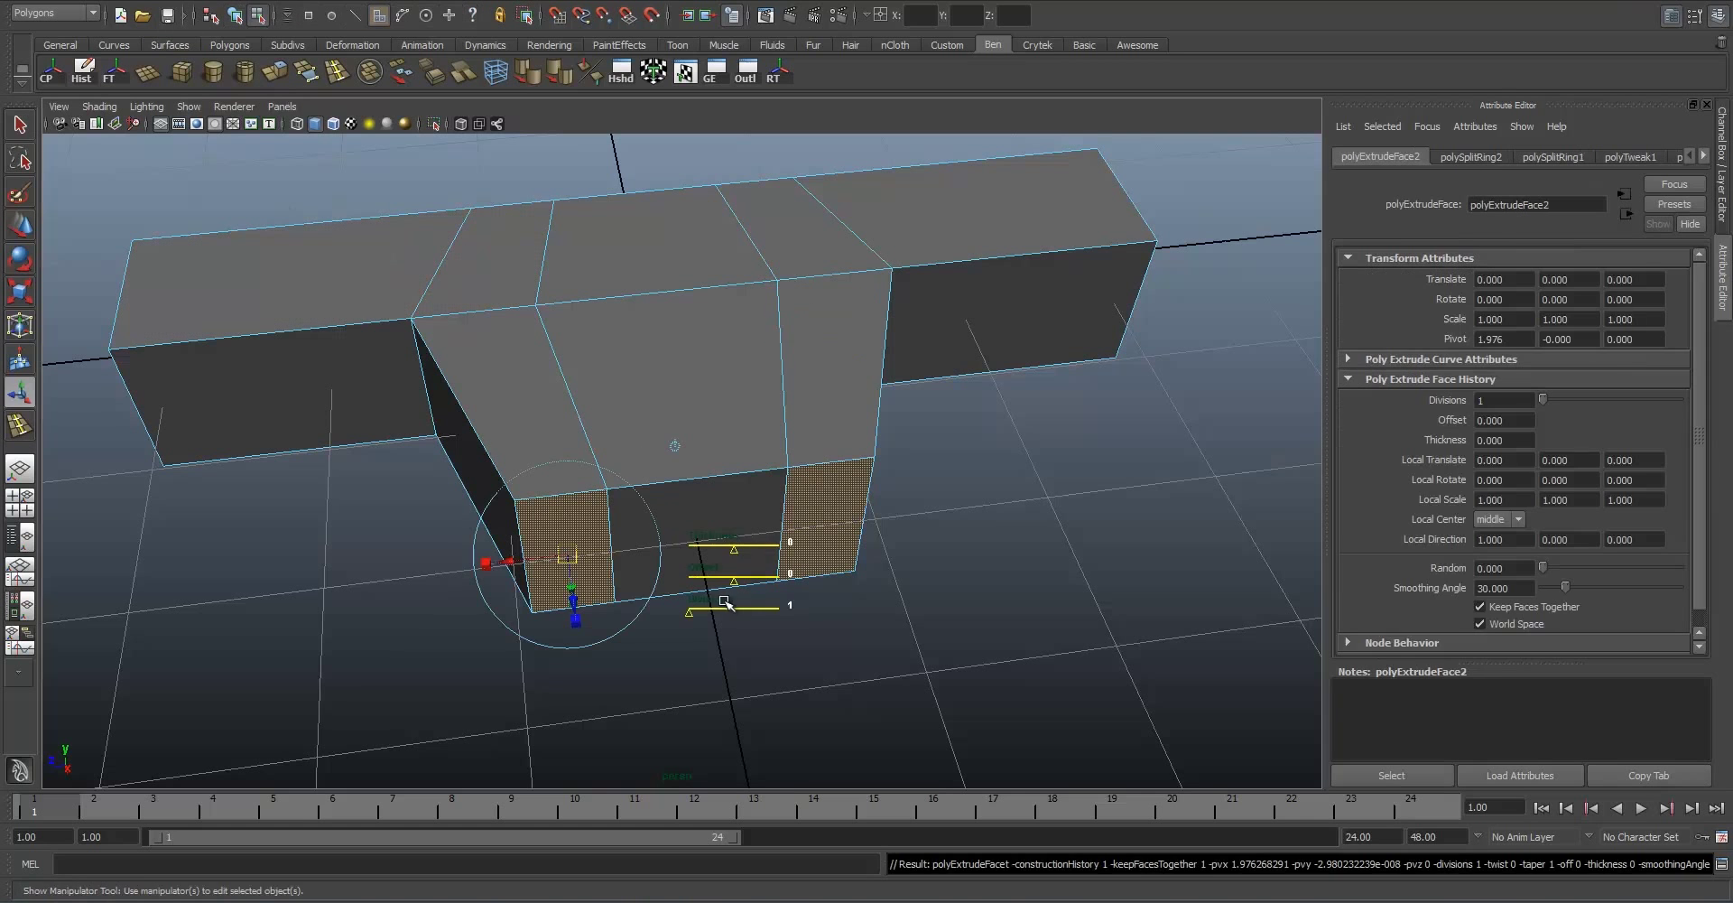
alt+drag(560, 589, 910, 607)
alt+drag(1047, 347, 902, 424)
Step: Scale the end faces of the two prongs along Z
key(r)
drag(594, 528, 806, 508)
alt+drag(833, 484, 849, 470)
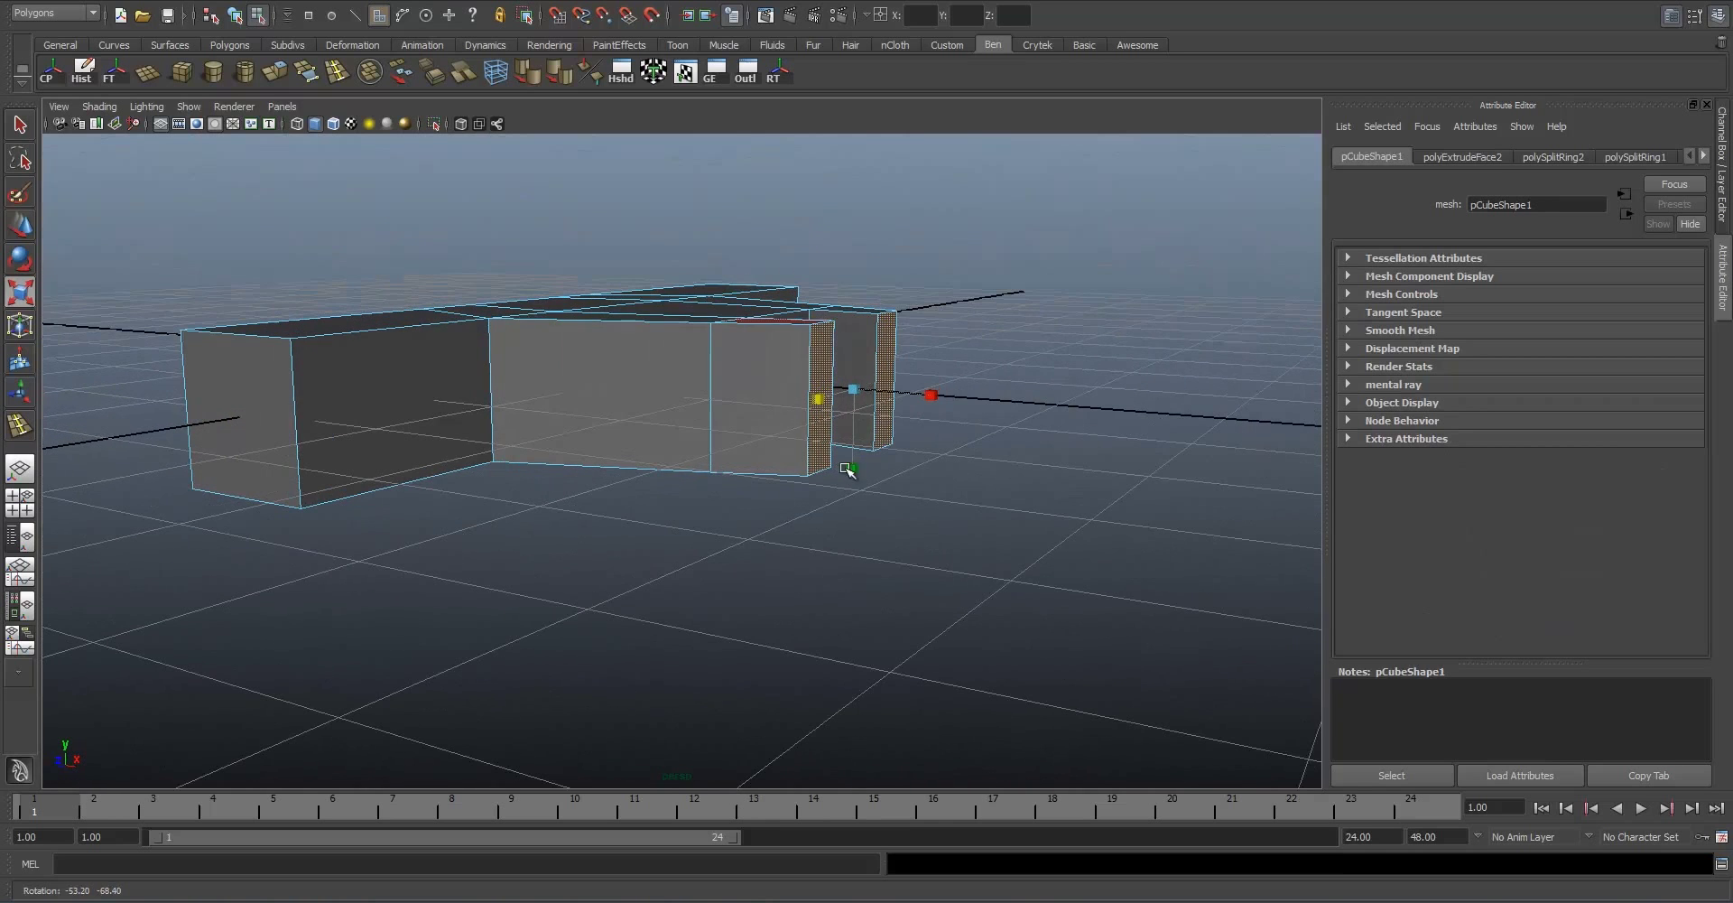
Step: Insert two horizontal edge loops around the block's sides and prongs to divide its height into three rows
click(337, 72)
alt+drag(767, 412, 845, 401)
alt+drag(583, 403, 638, 414)
alt+middle_drag(639, 415, 327, 400)
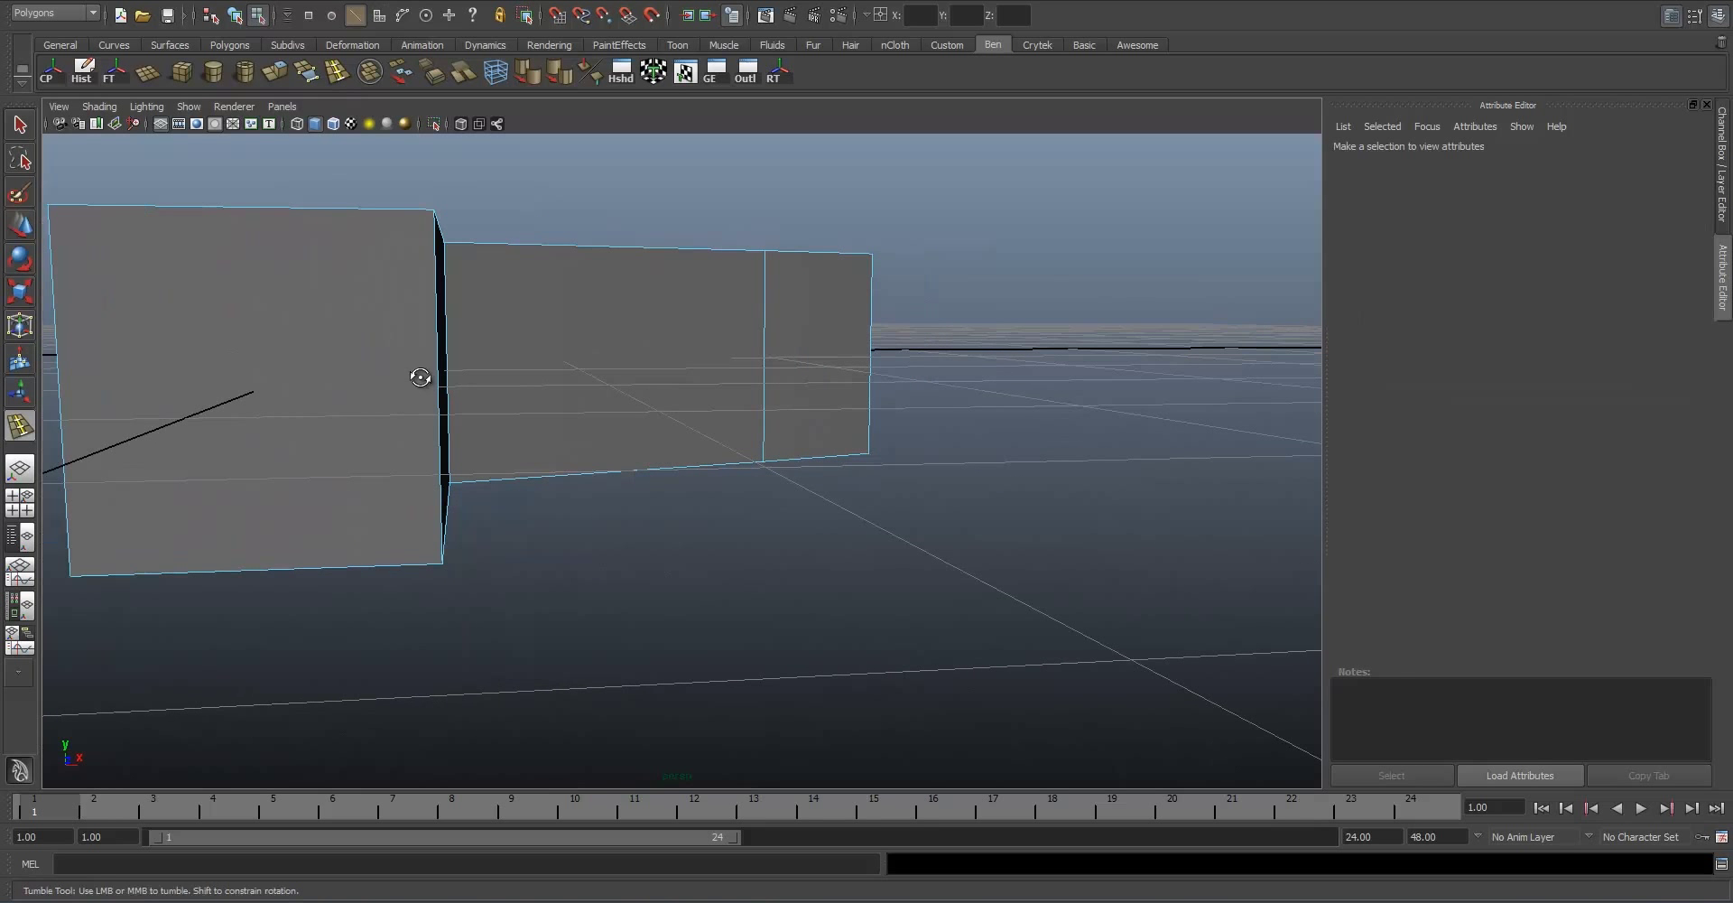
alt+drag(422, 376, 431, 430)
alt+drag(430, 429, 746, 373)
key(q)
right_drag(746, 371, 812, 352)
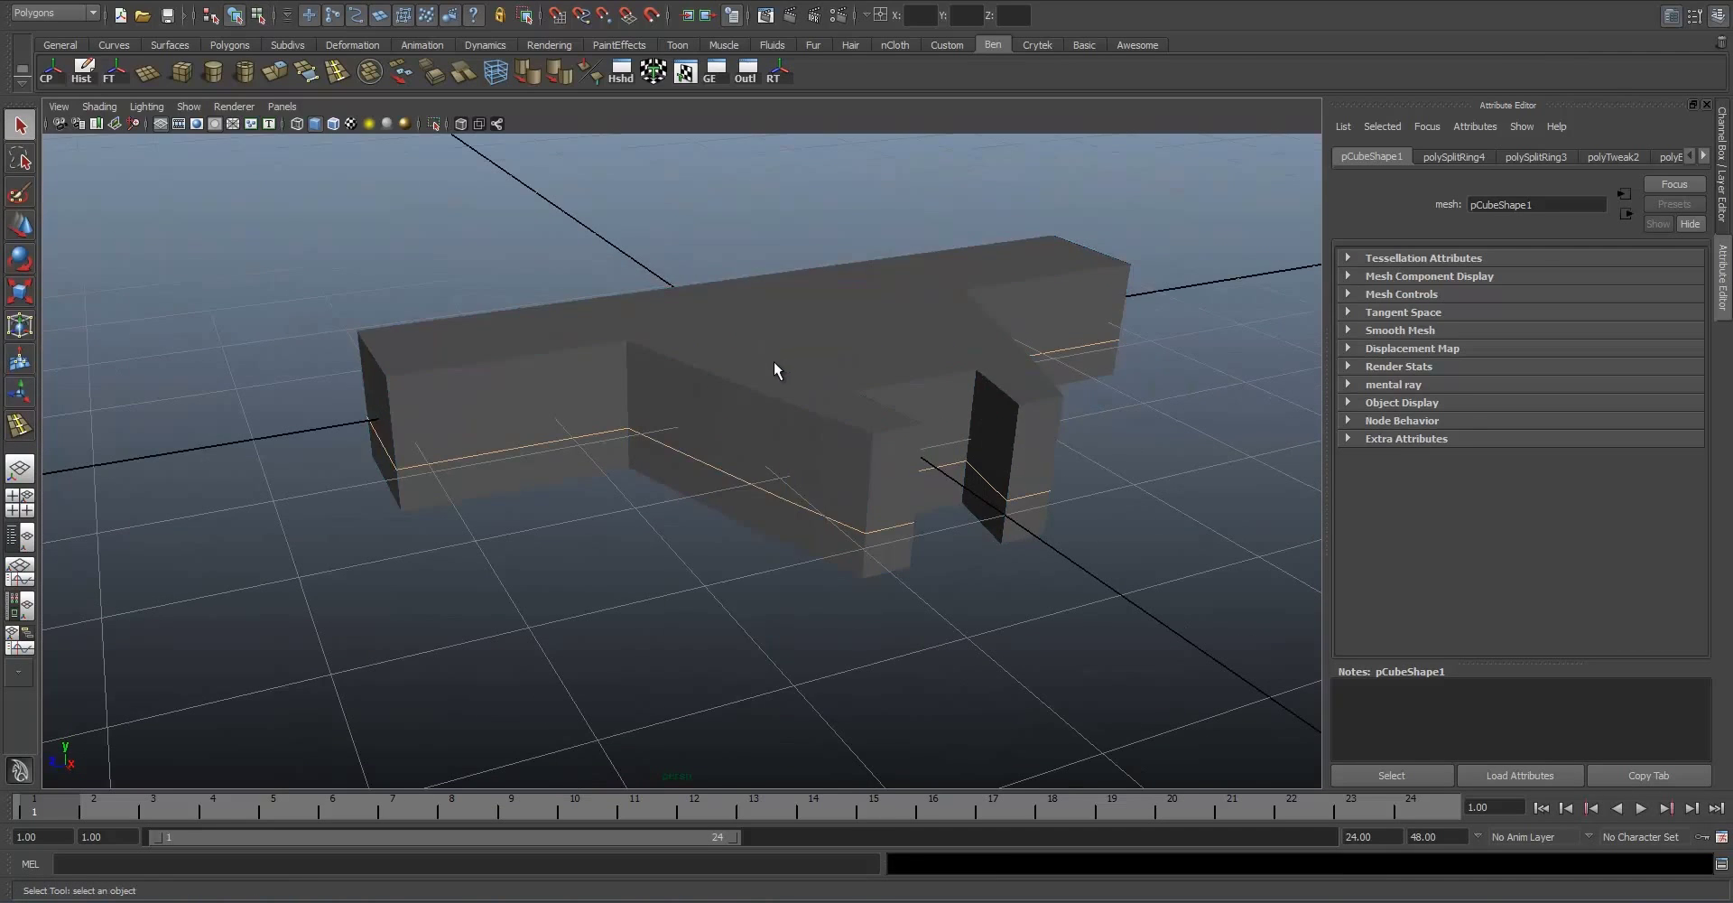
scroll(773, 372, down, 5)
scroll(793, 381, up, 6)
scroll(801, 367, down, 3)
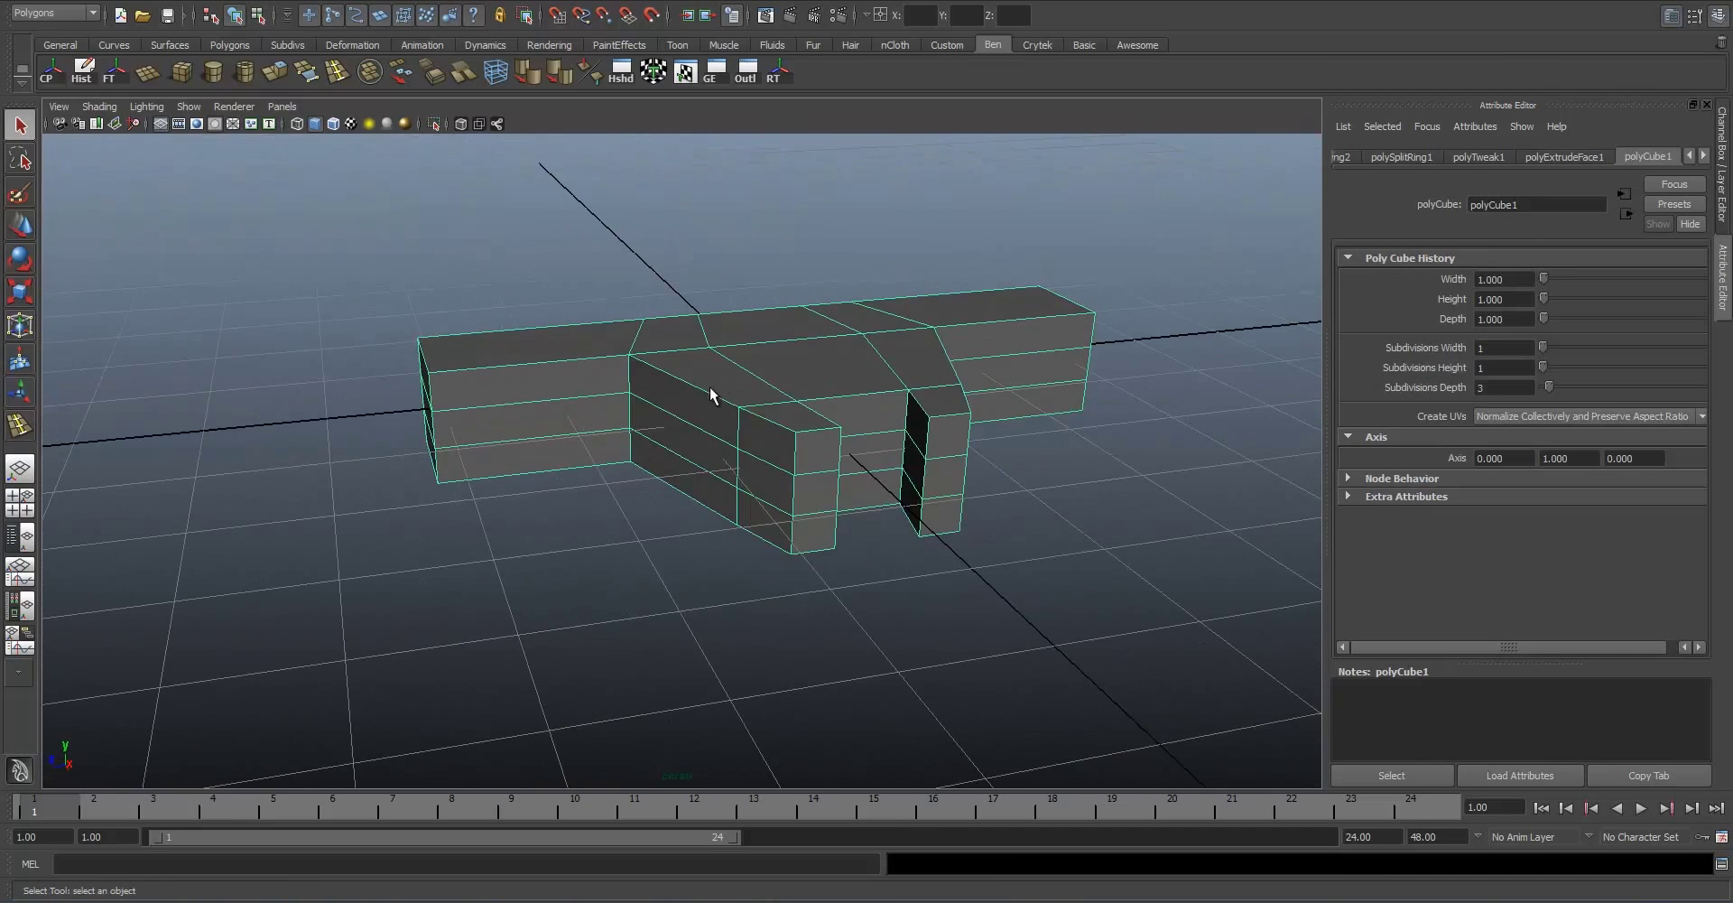
Step: Scale the prongs' outer top and bottom edges inward so their outer sides become bevelled
right_drag(695, 388, 690, 377)
alt+drag(705, 386, 782, 440)
click(737, 426)
alt+drag(647, 365, 699, 431)
shift+click(690, 430)
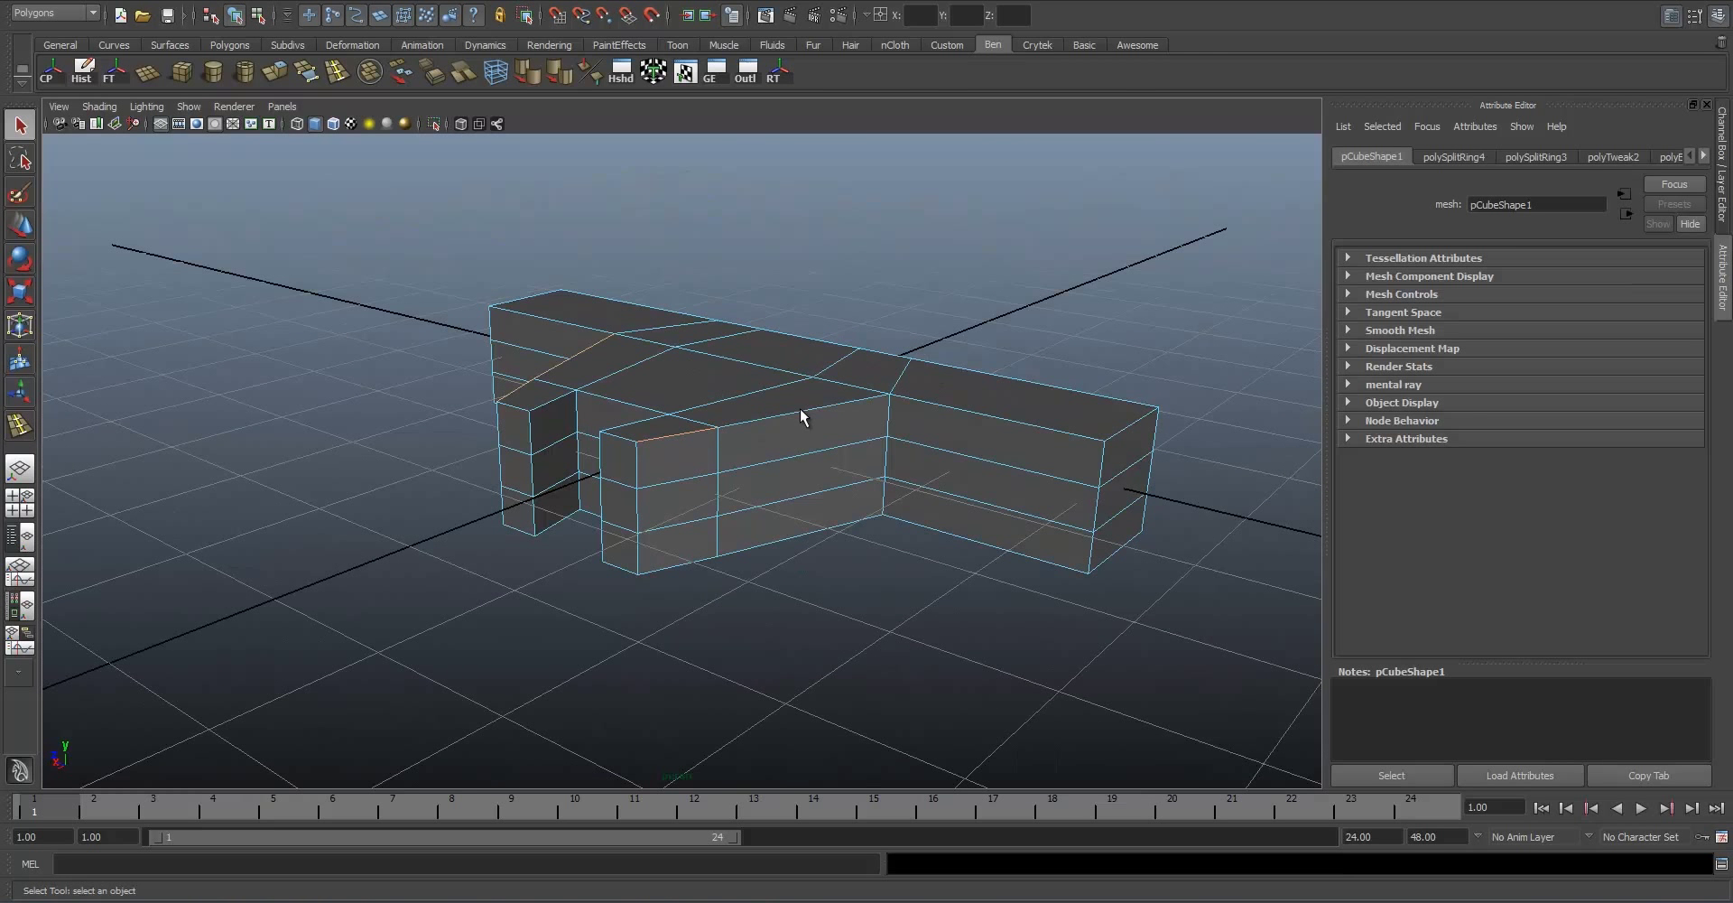
shift+click(791, 413)
alt+drag(789, 414, 596, 458)
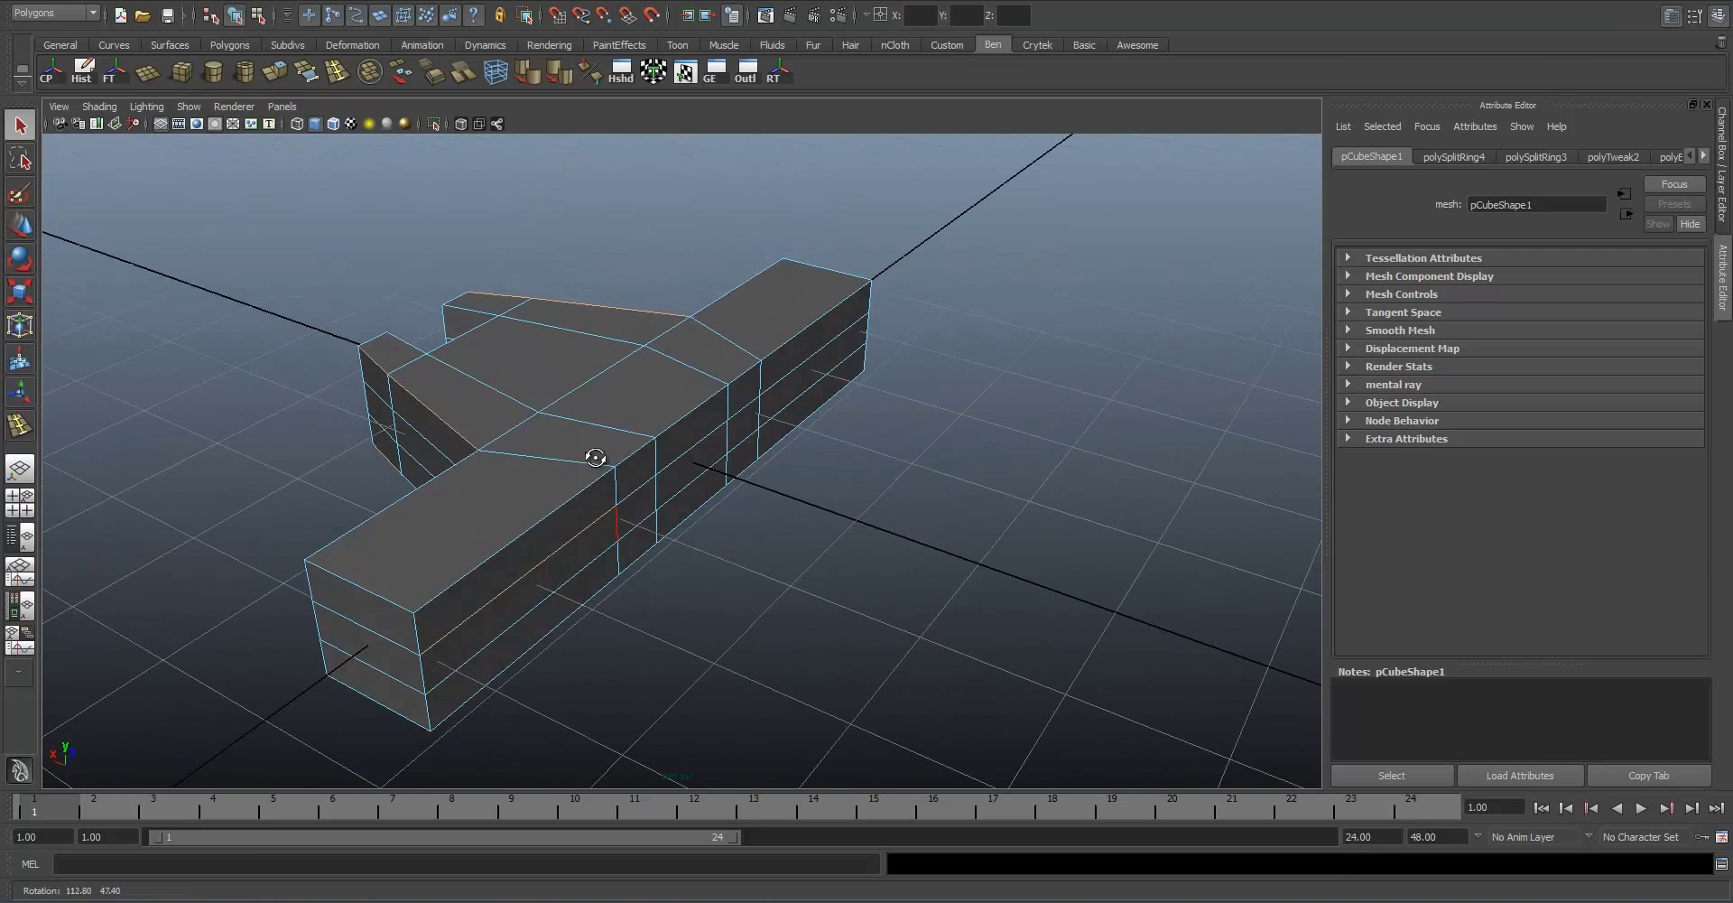
alt+drag(910, 521, 592, 463)
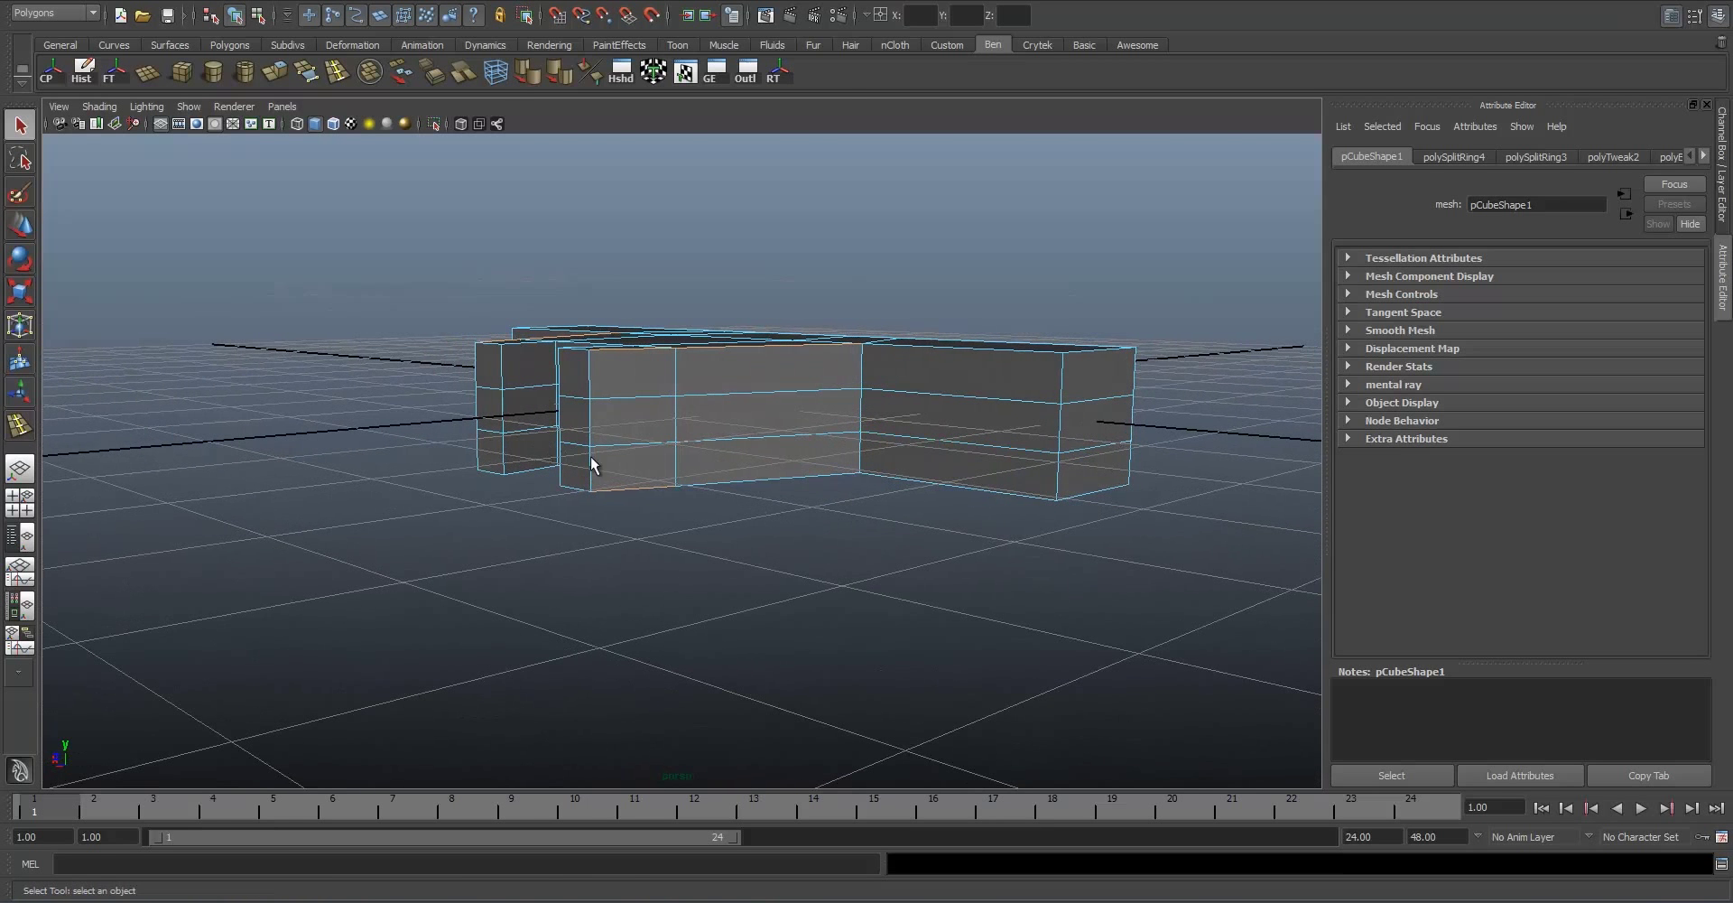
double_click(23, 135)
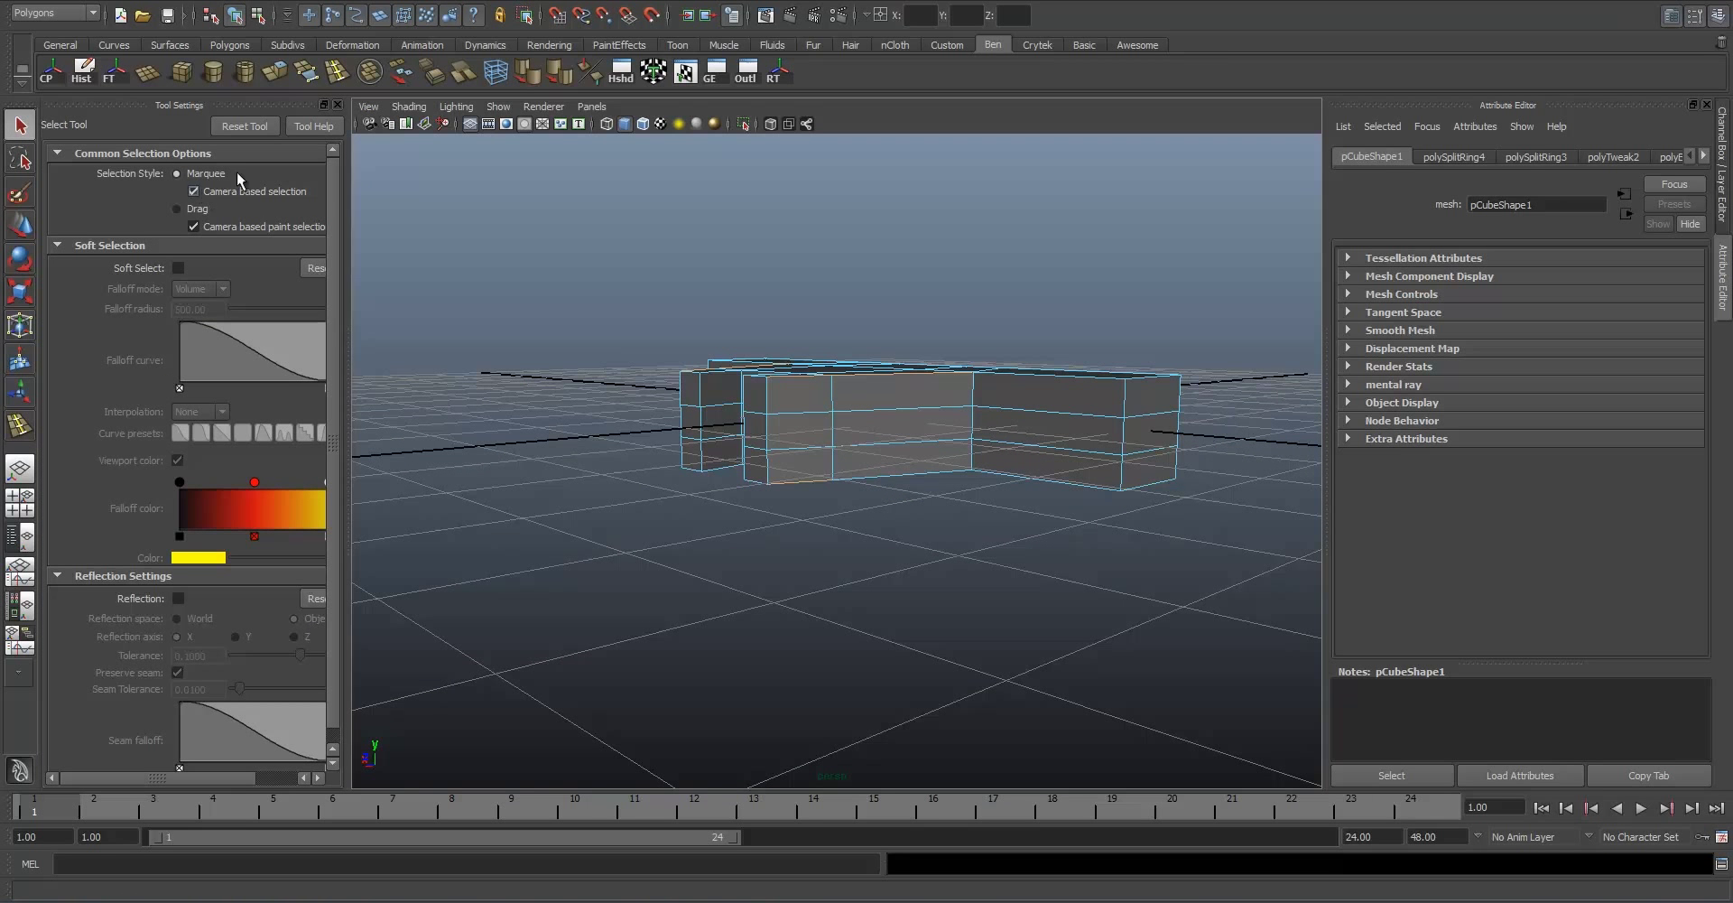
click(337, 105)
alt+drag(921, 474, 762, 374)
key(r)
Step: Pull the middle row of faces along the bar's front outward to give it a rounded profile
right_drag(677, 426, 677, 474)
click(642, 424)
alt+drag(885, 350, 648, 388)
key(w)
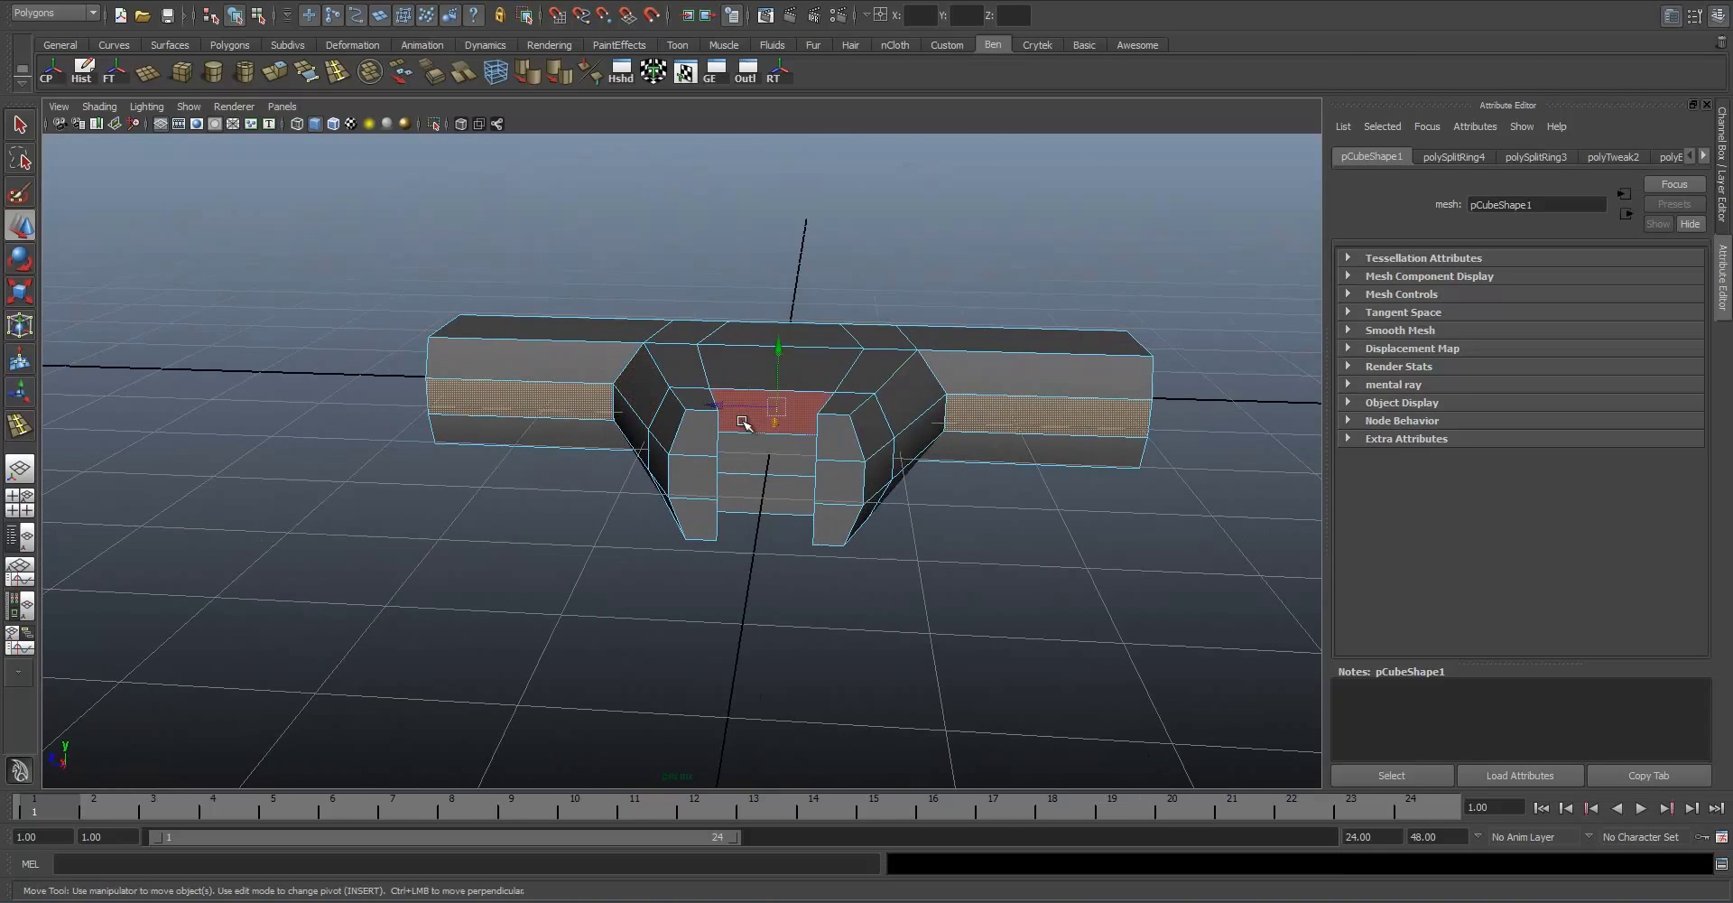
scroll(759, 410, up, 2)
alt+drag(778, 396, 738, 393)
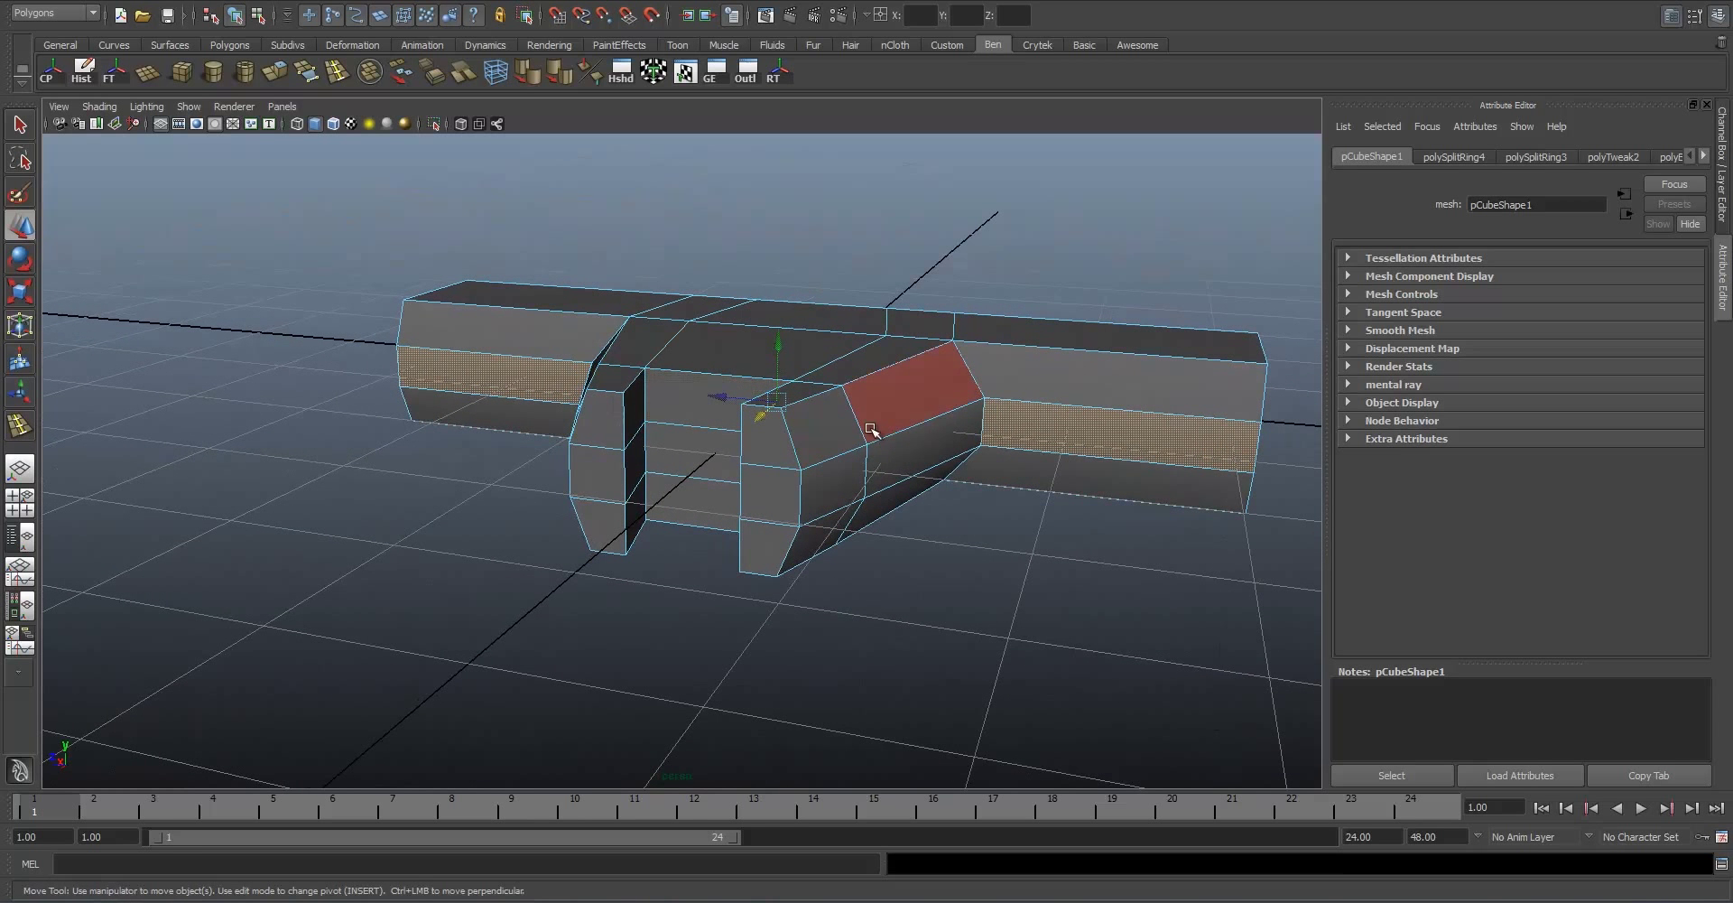
Step: Scale the inner top and bottom edges of both prongs along Z to curve the gap between them
right_drag(666, 384, 663, 340)
click(635, 382)
alt+drag(635, 382, 929, 387)
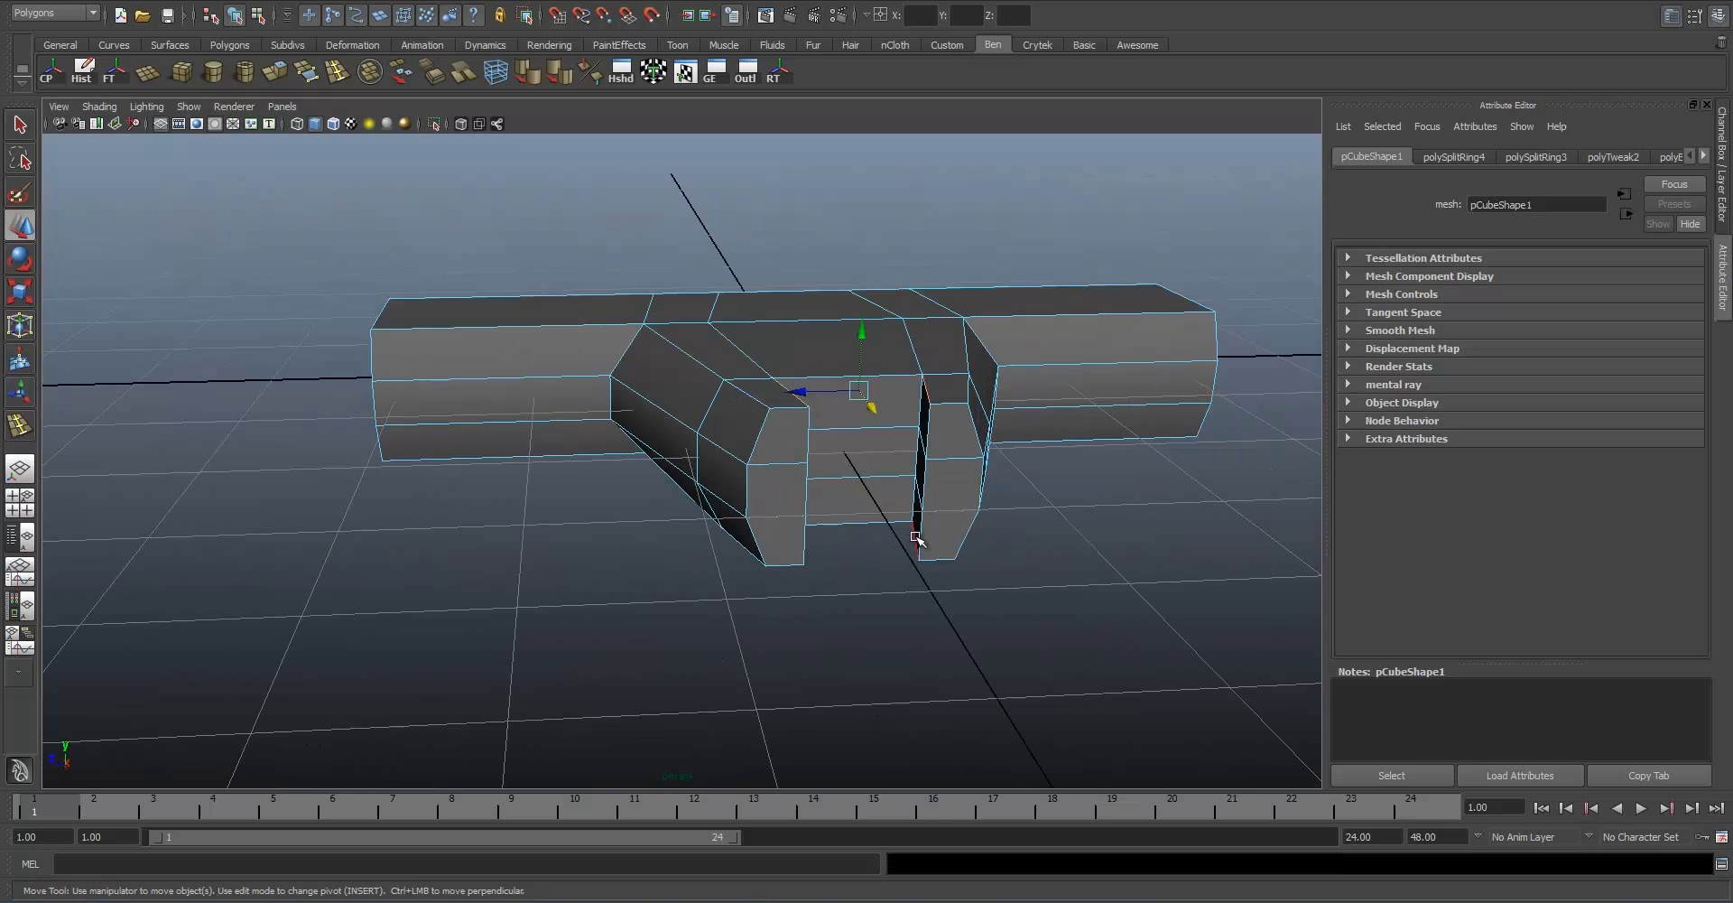
alt+drag(759, 531, 619, 525)
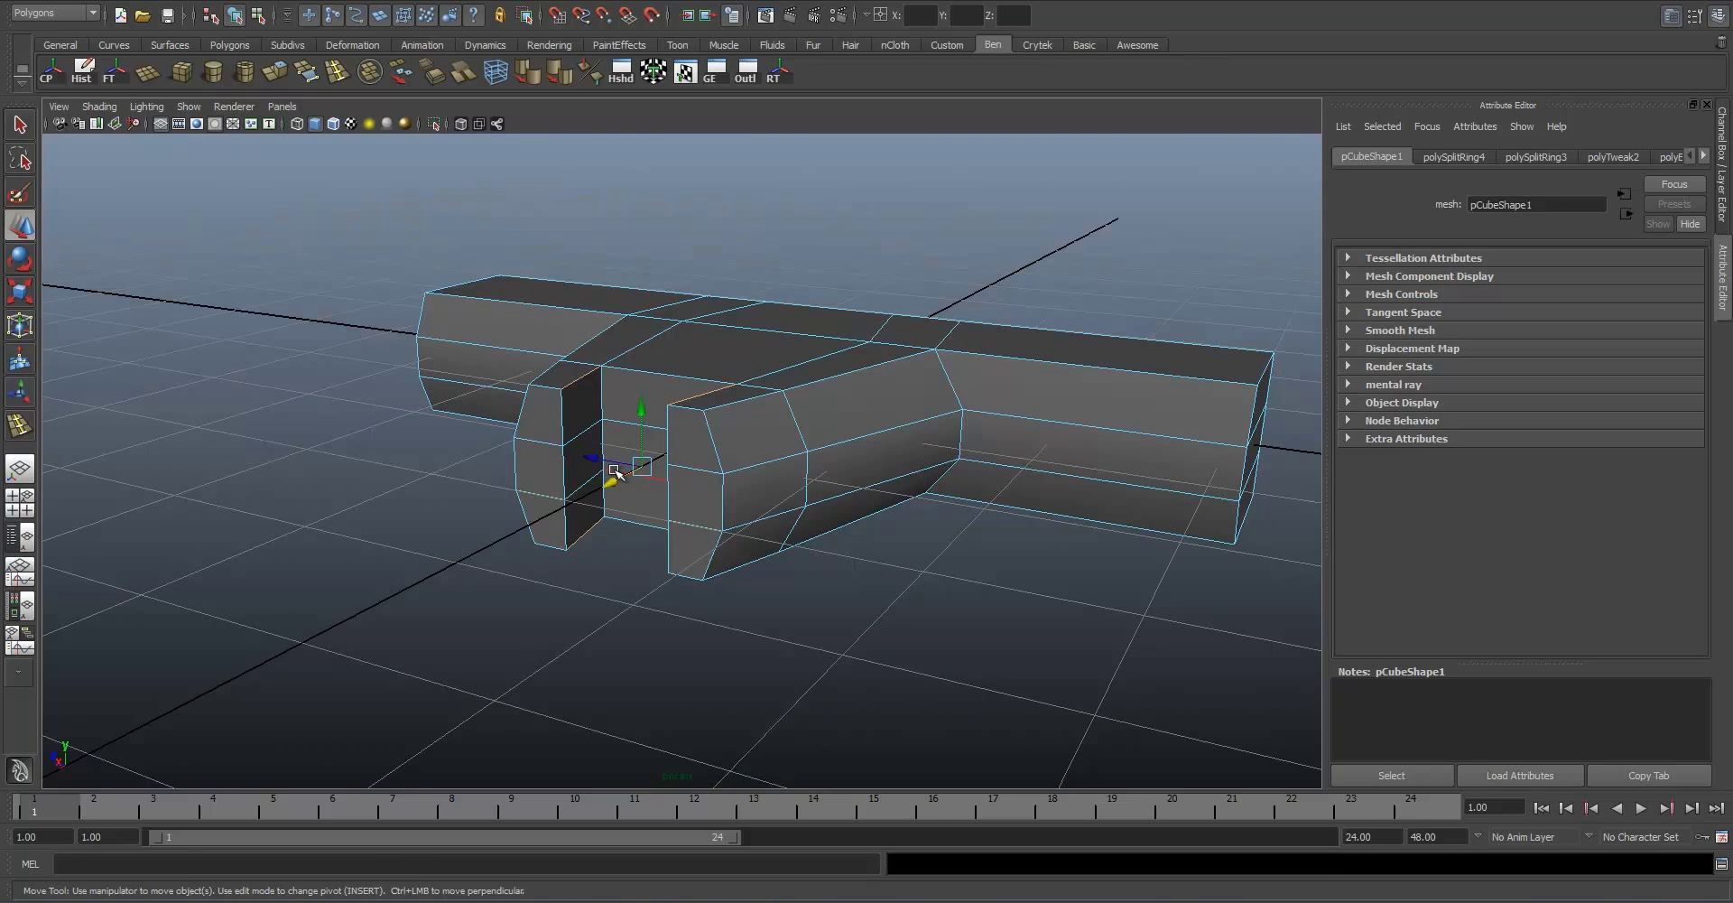
key(r)
drag(599, 458, 824, 418)
right_drag(825, 418, 862, 421)
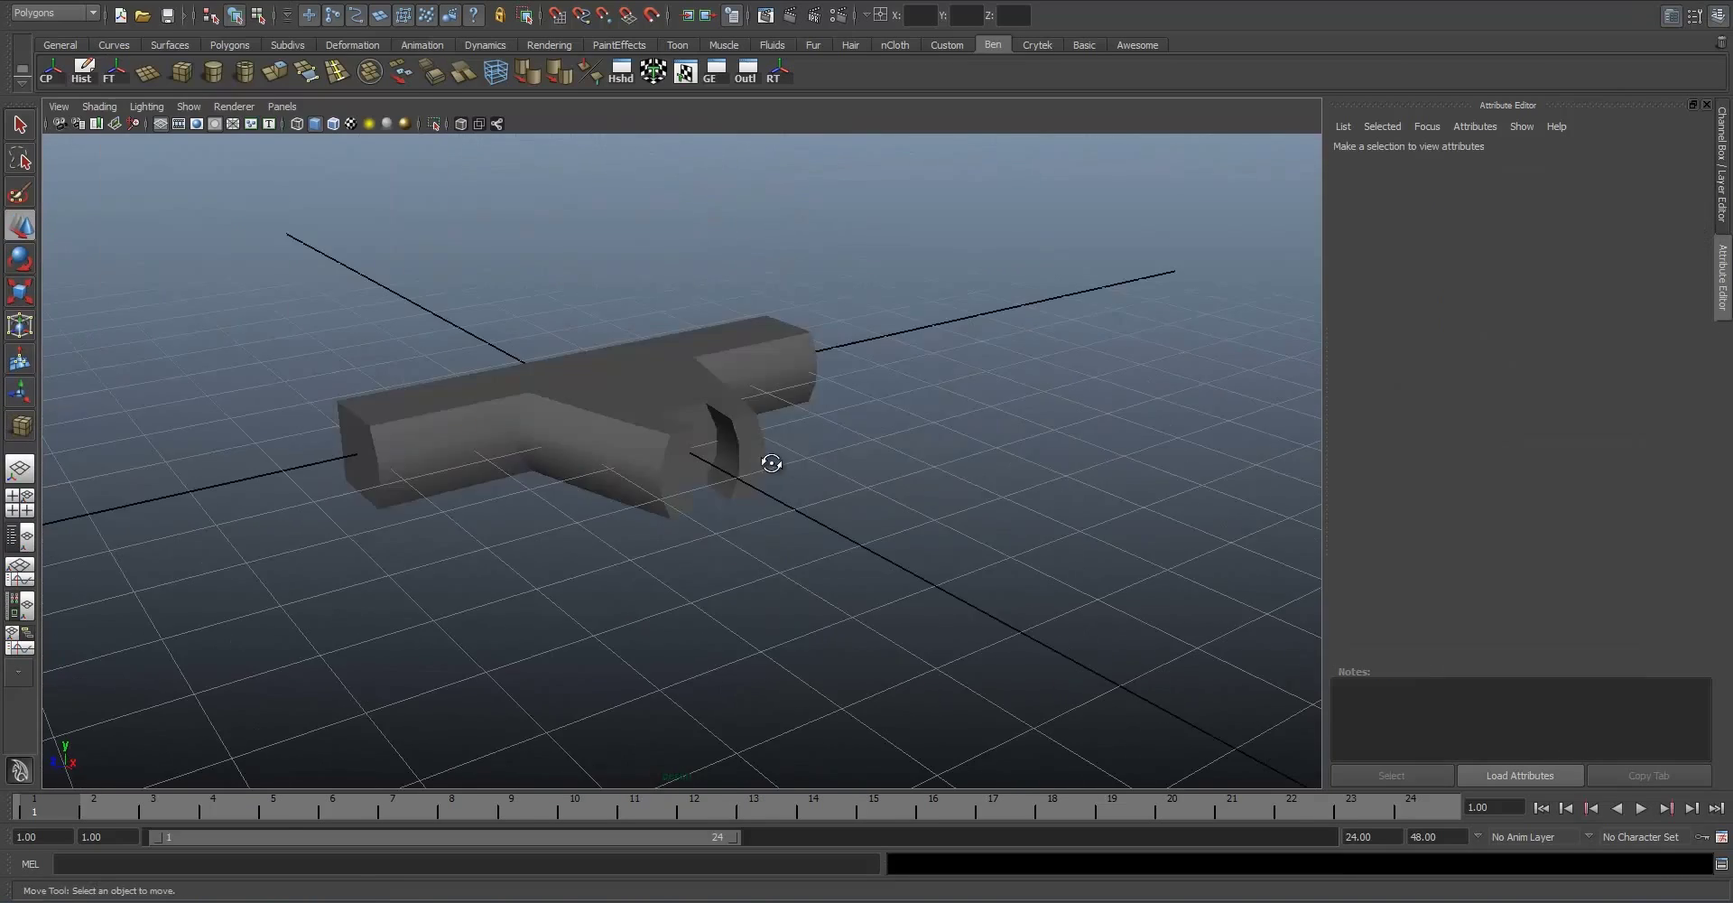
mouse_move(772, 460)
alt+mouse_down()
mouse_move(750, 454)
mouse_move(766, 460)
alt+mouse_up()
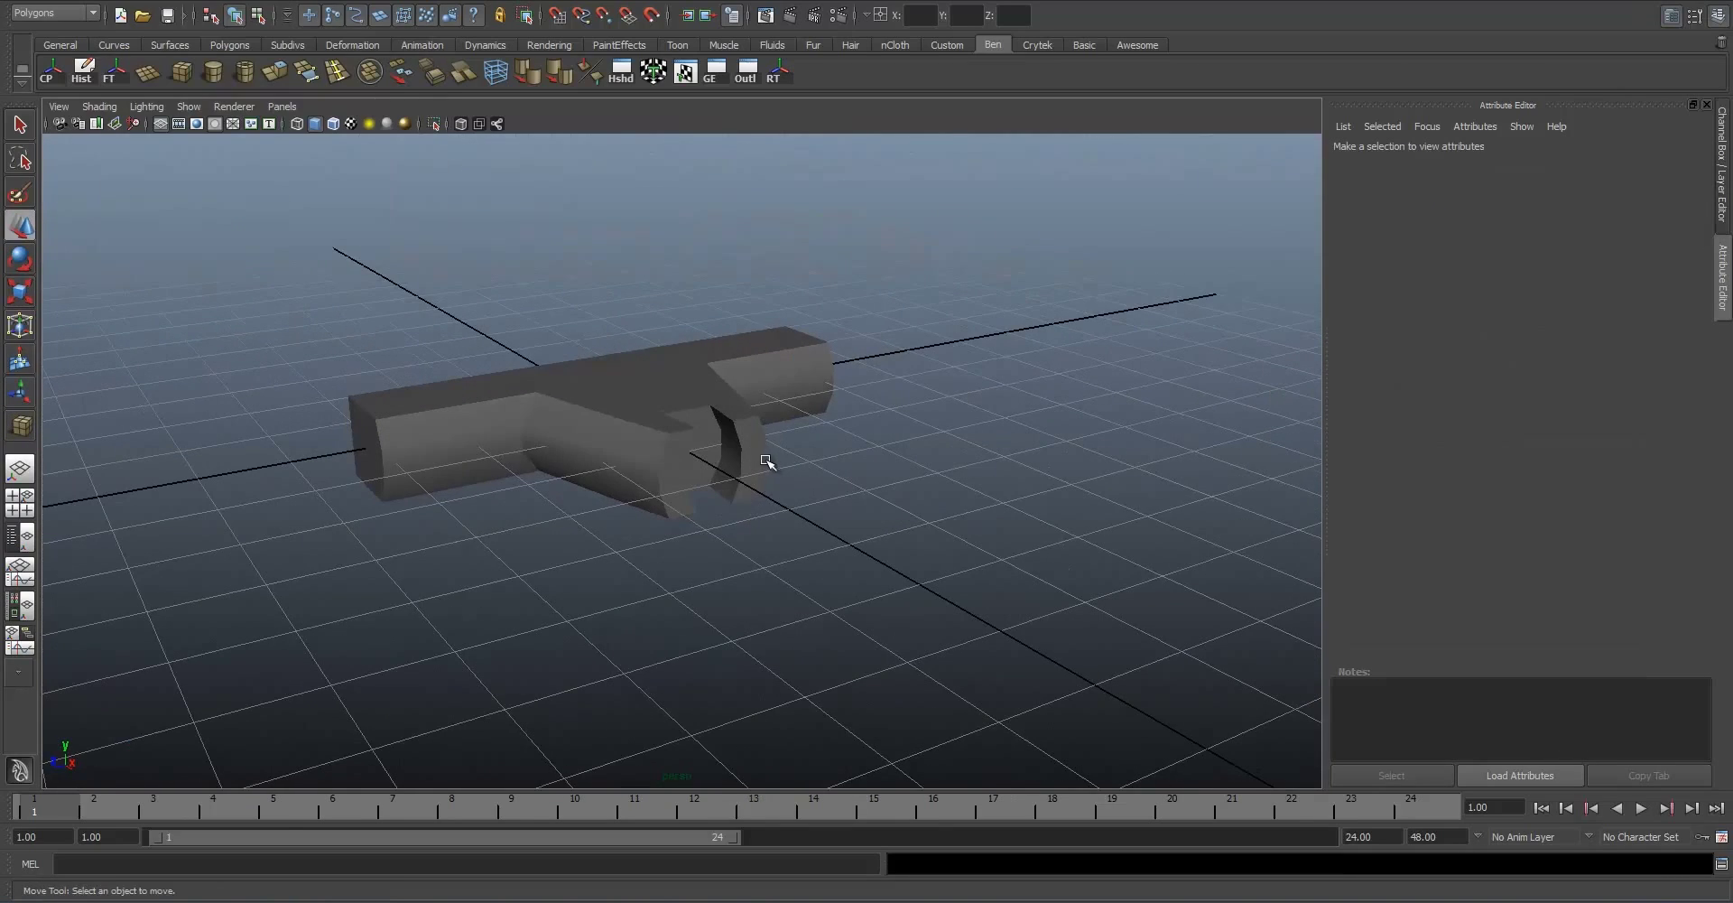
Step: Draw the circular base of a polygon cylinder centred on the origin in the side view
key(space)
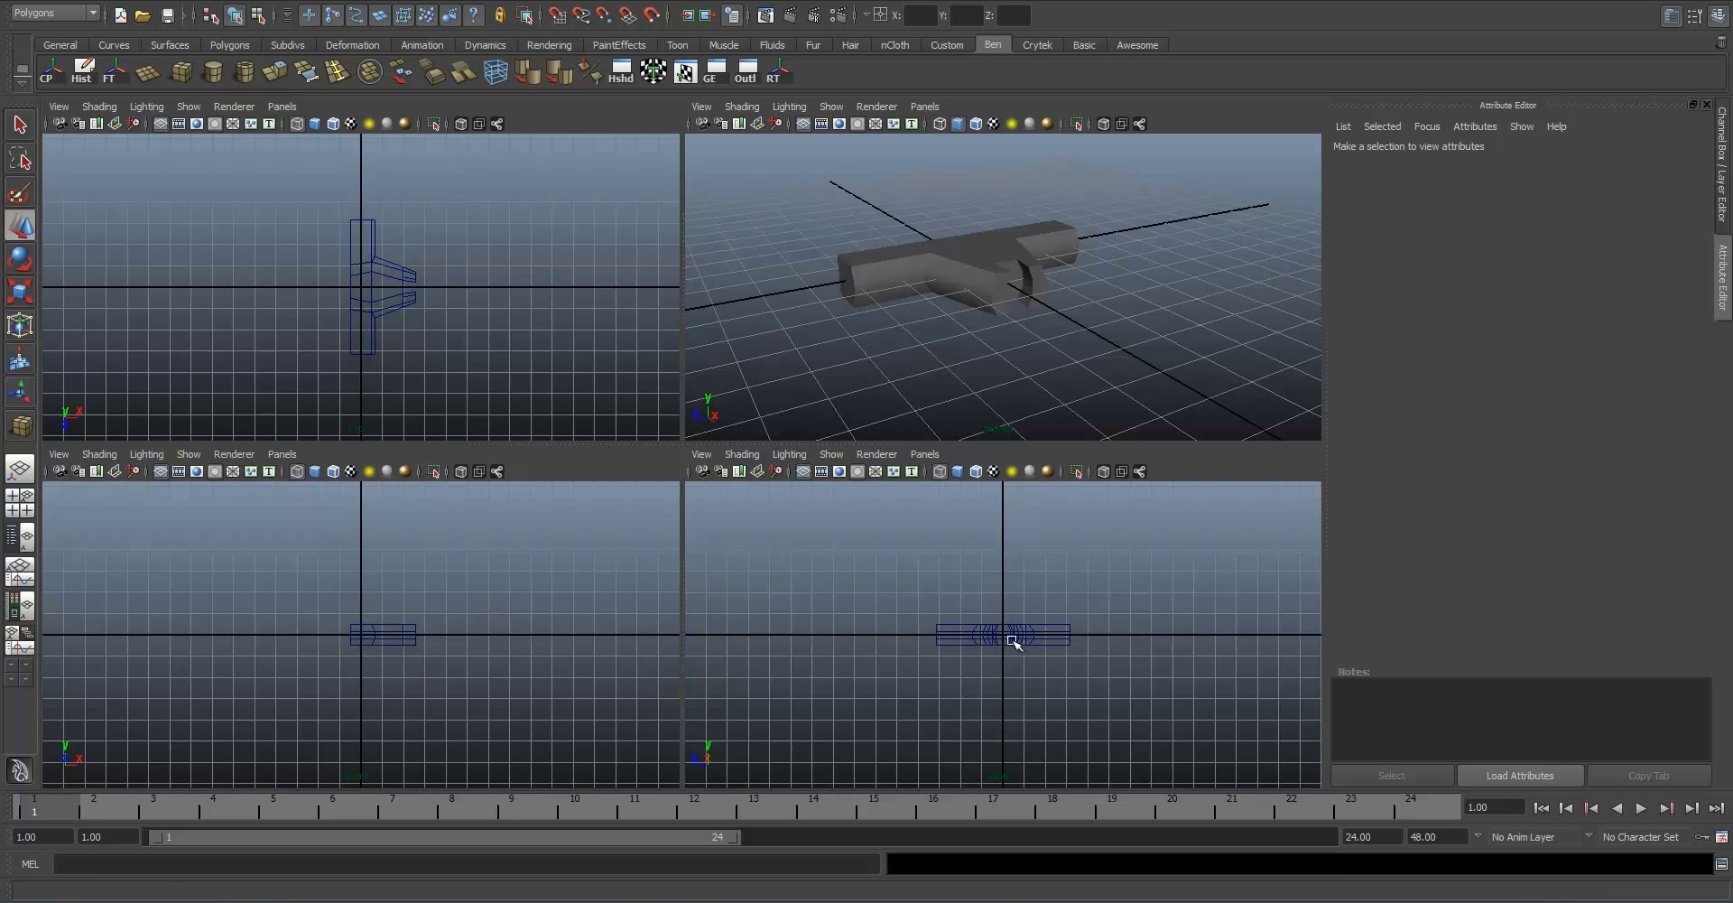
key(space)
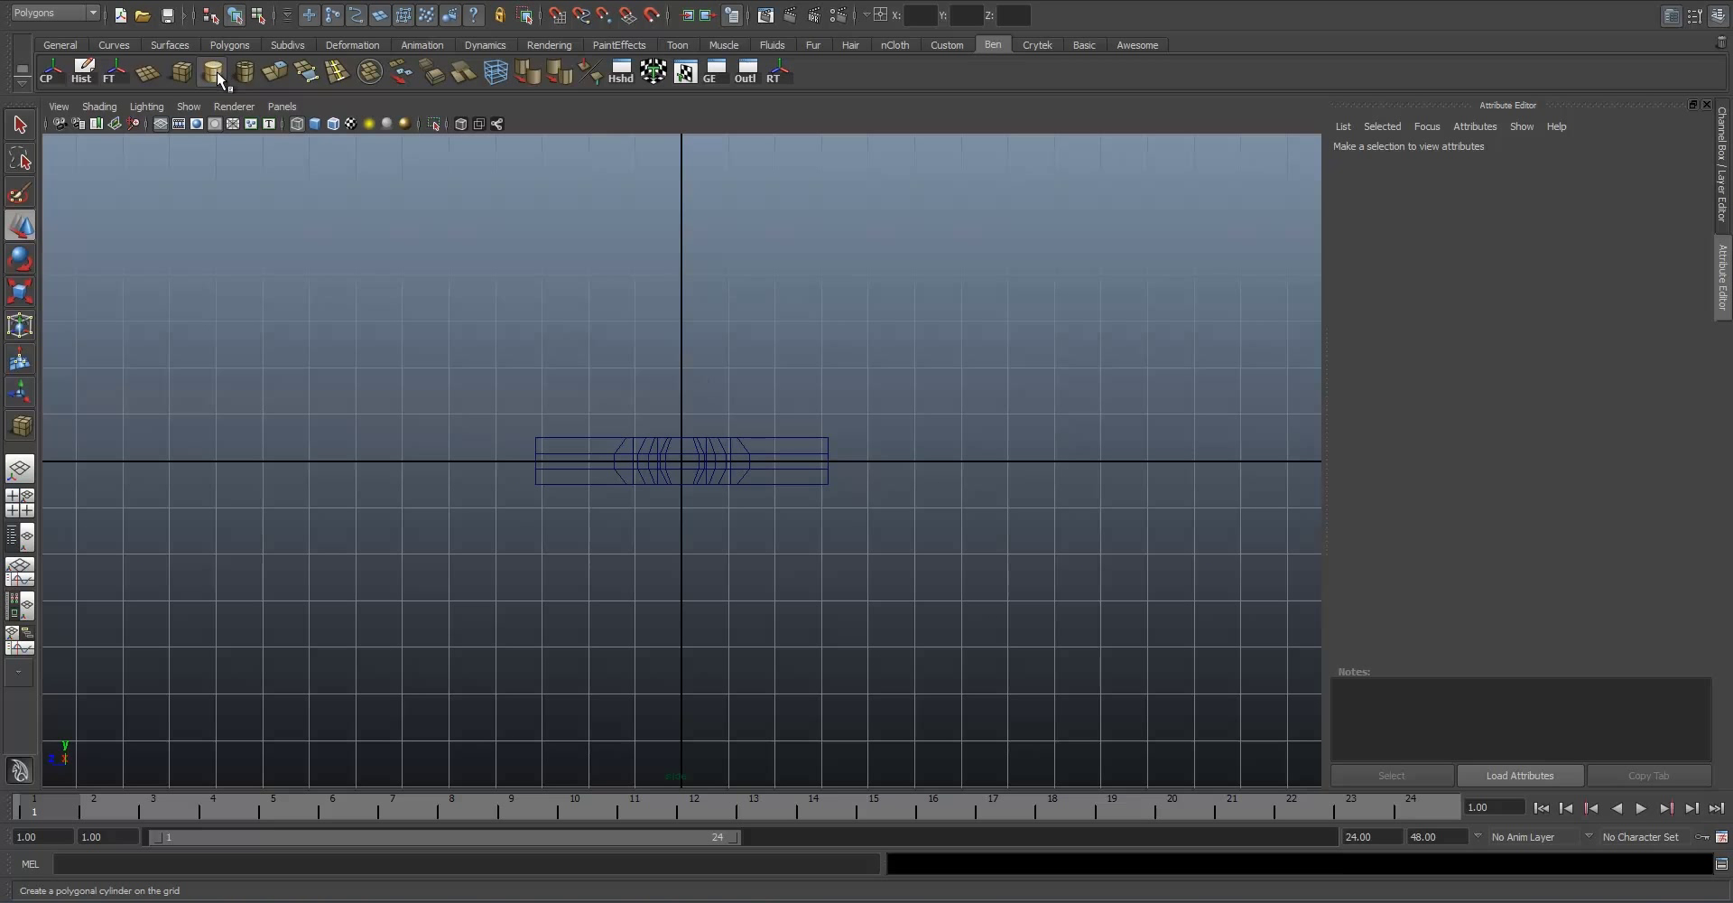
click(214, 72)
scroll(691, 476, up, 5)
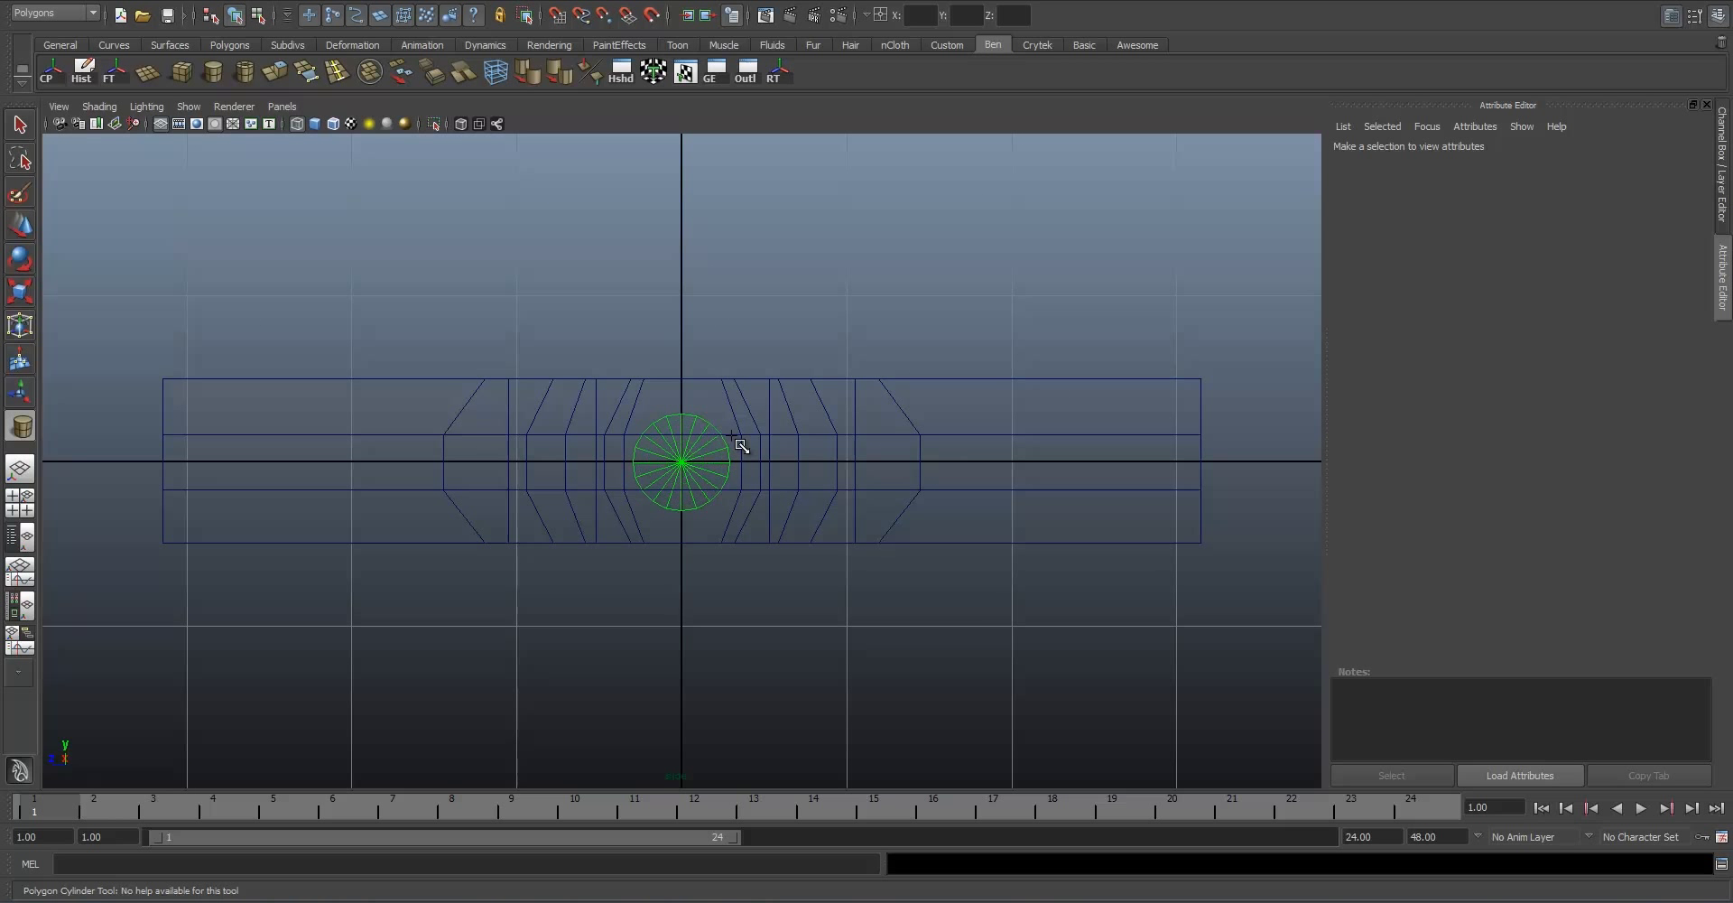
mouse_move(741, 445)
mouse_down()
mouse_move(781, 418)
mouse_move(768, 433)
mouse_up()
Step: Extend the cylinder's height forward between the prongs in the perspective view to form a long handle
key(space)
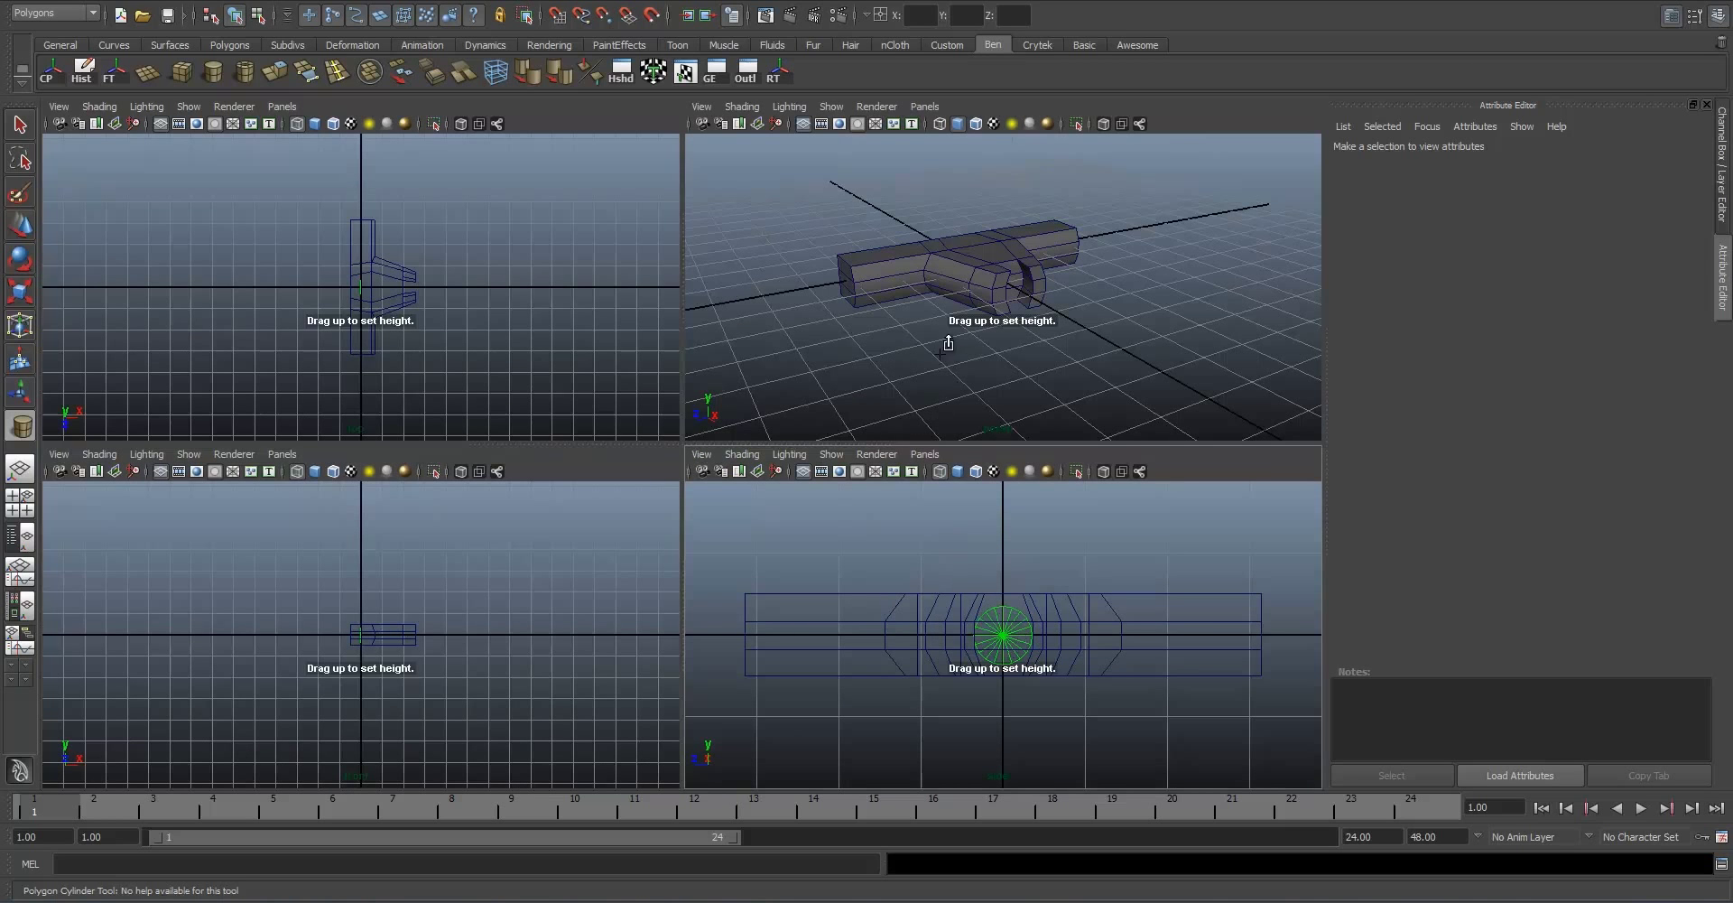
key(space)
alt+drag(759, 490, 581, 454)
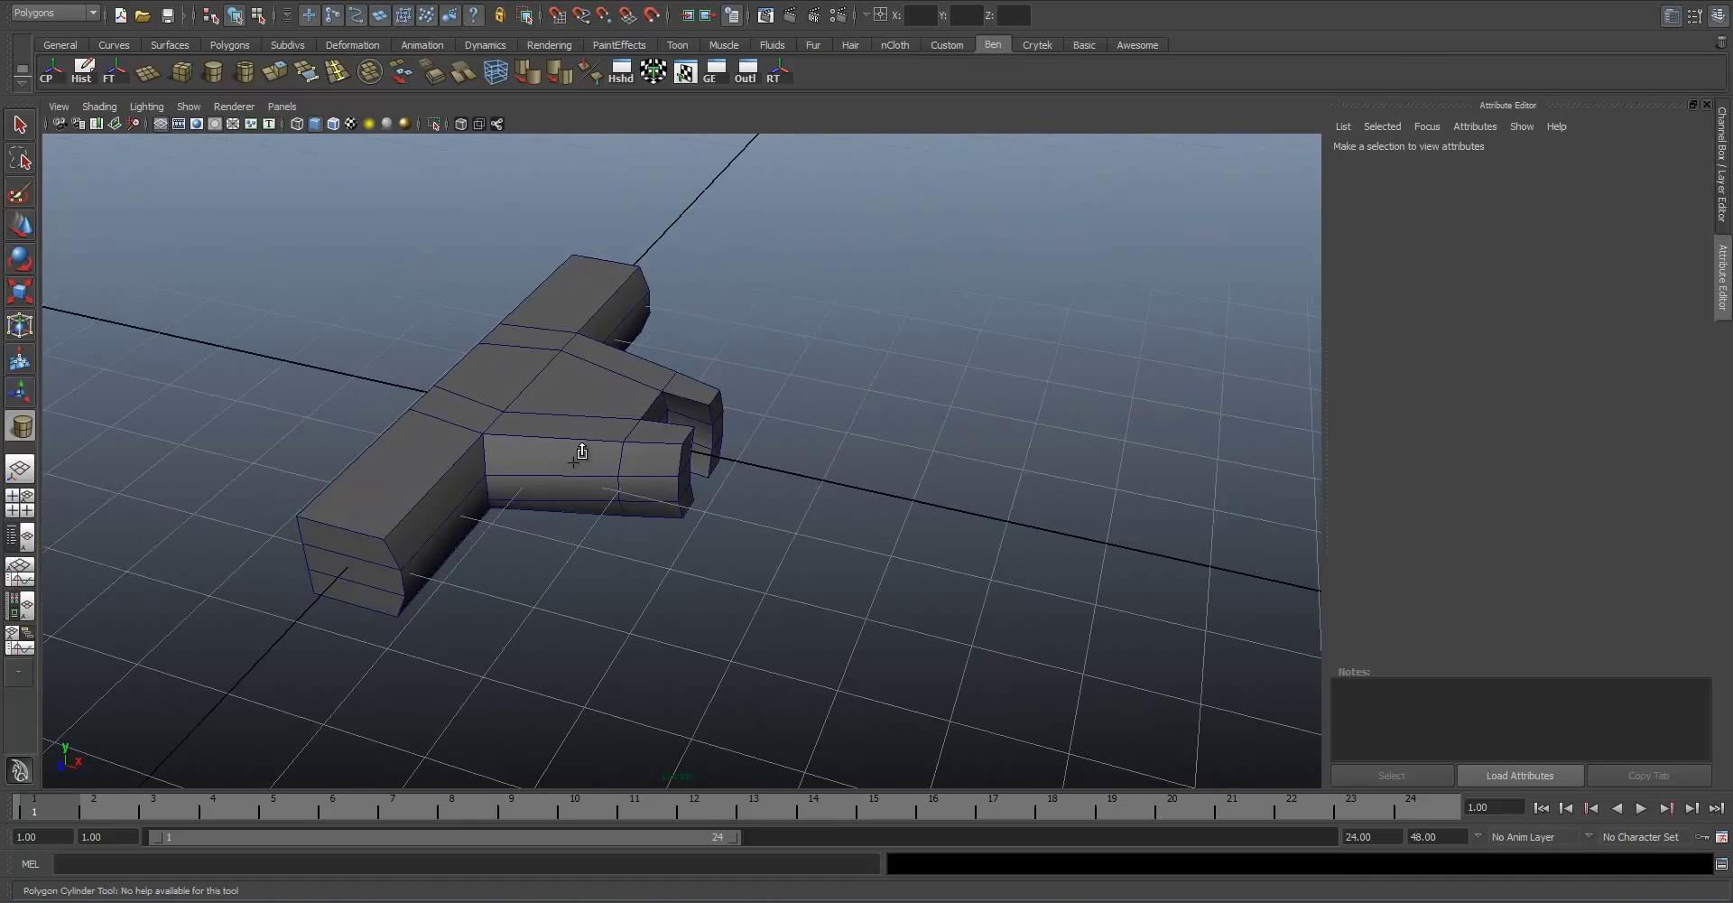
key(4)
alt+drag(505, 406, 398, 434)
alt+middle_drag(632, 400, 672, 412)
drag(629, 384, 1208, 740)
alt+middle_drag(673, 435, 644, 414)
alt+drag(643, 415, 671, 495)
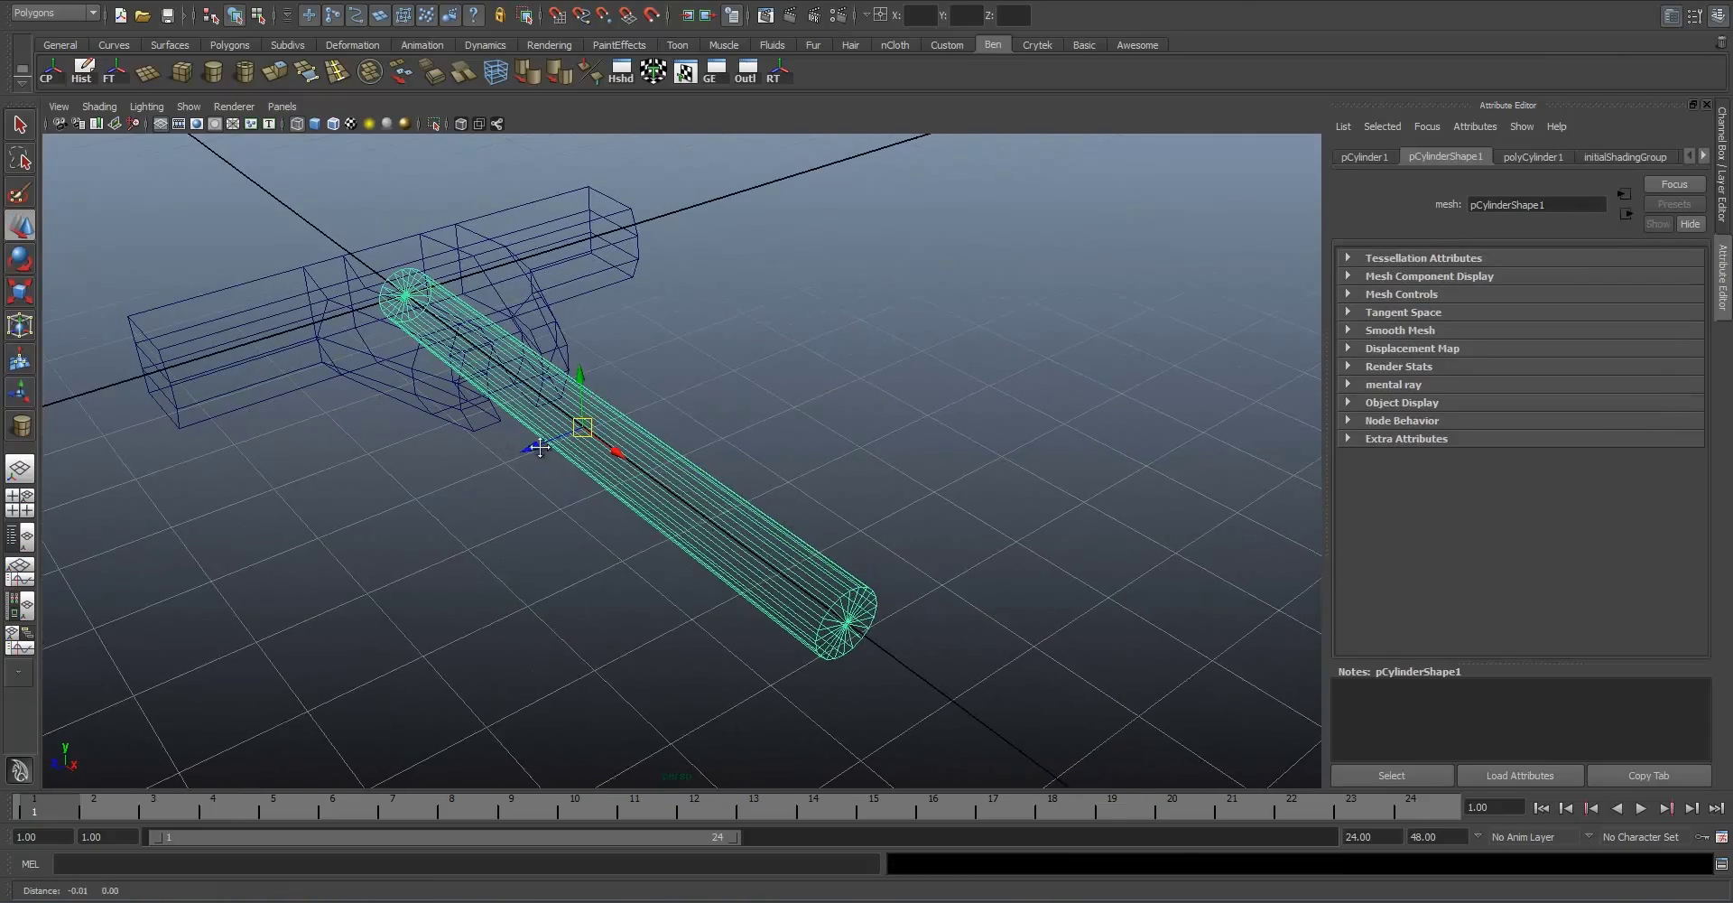
alt+drag(542, 442, 704, 501)
scroll(801, 480, down, 5)
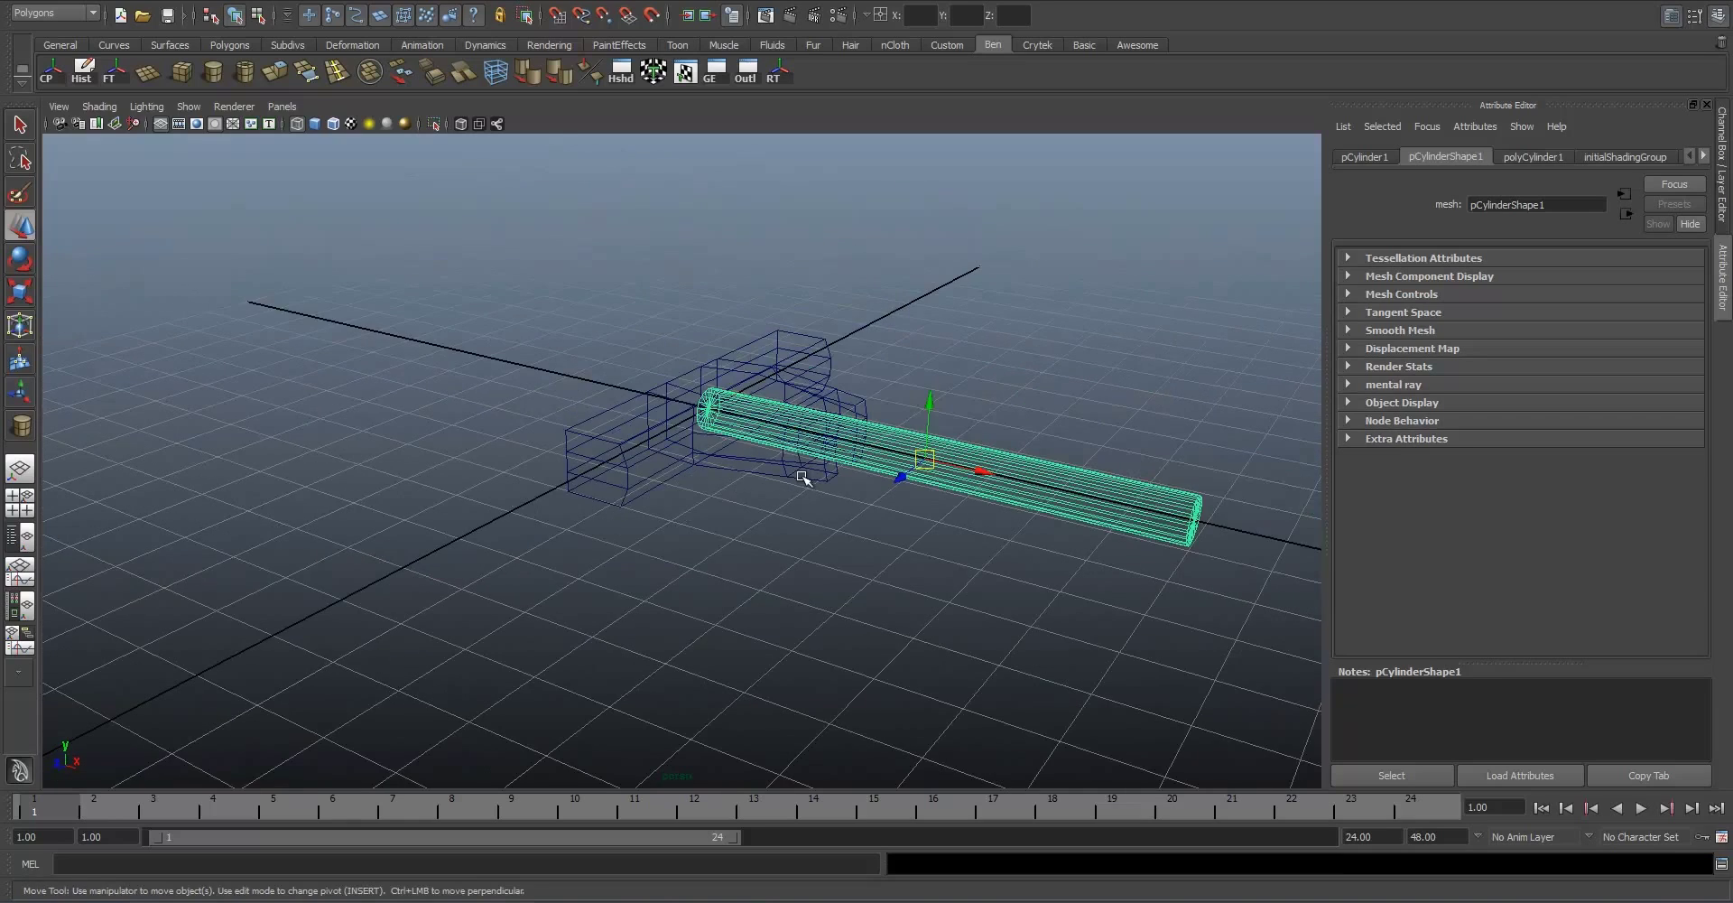
Step: Move the handle cylinder forward into the gap between the prongs, lengthen it and scale it thinner
key(5)
mouse_move(809, 479)
alt+mouse_down()
mouse_move(890, 484)
mouse_move(1029, 560)
mouse_move(973, 522)
mouse_move(1037, 538)
mouse_move(832, 530)
mouse_move(859, 484)
mouse_move(857, 559)
mouse_move(879, 561)
alt+mouse_up()
key(r)
key(w)
click(983, 542)
click(864, 612)
click(917, 484)
click(863, 580)
key(r)
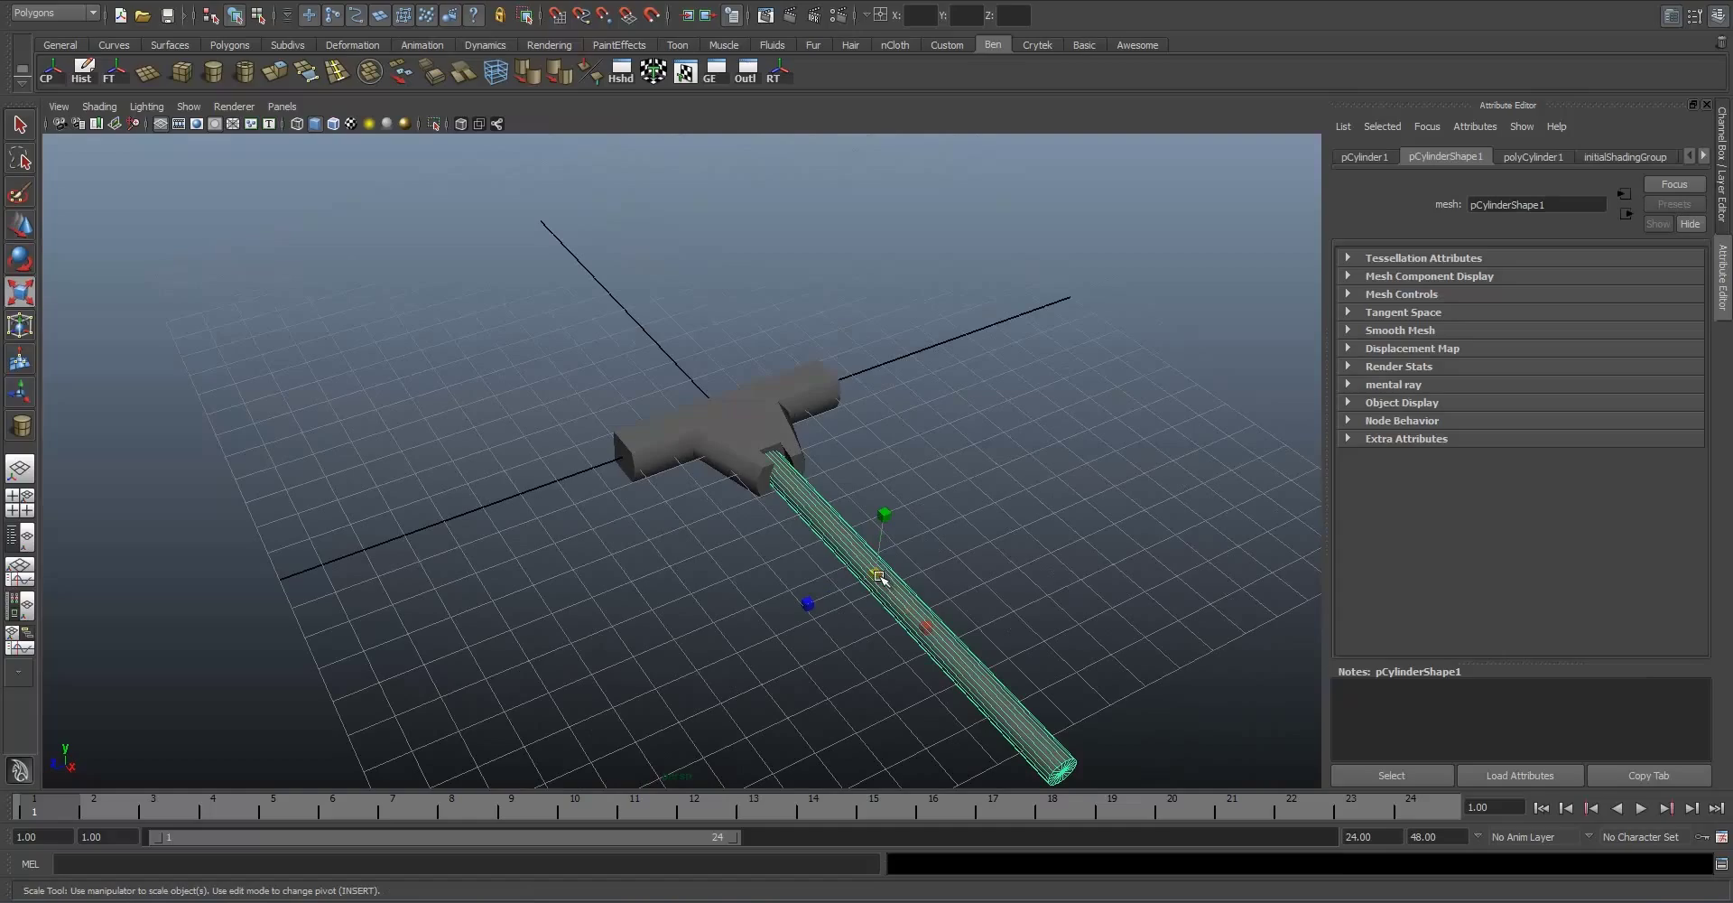
key(w)
click(967, 507)
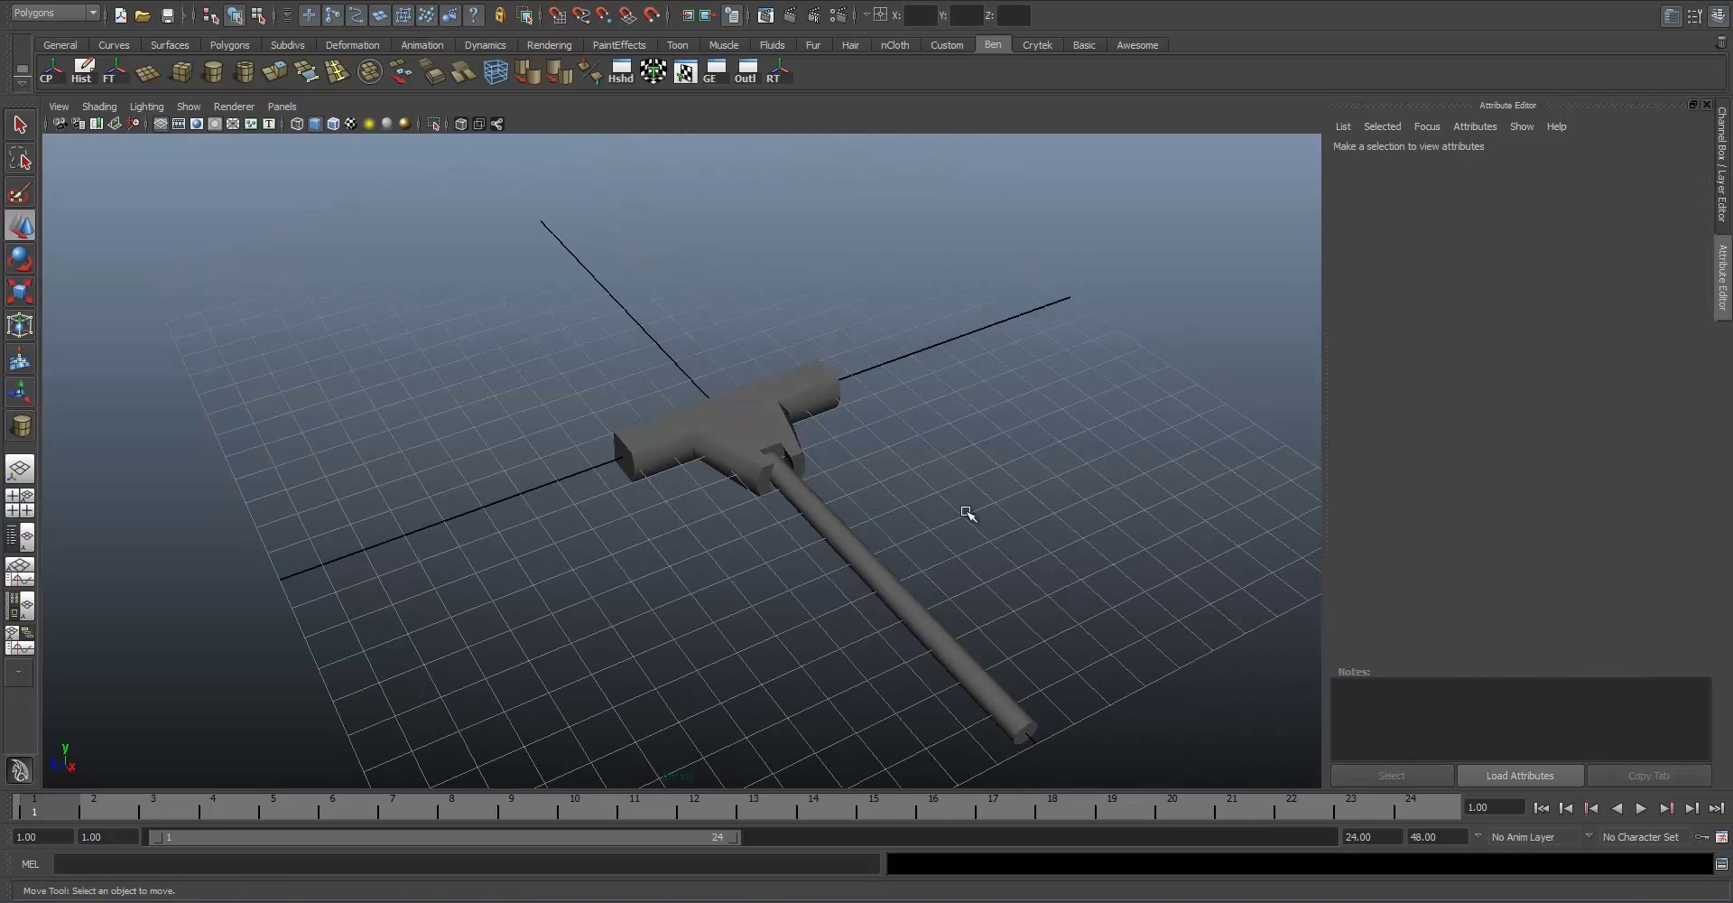
Step: Examine the joint between the head and the handle from several angles
alt+drag(967, 507, 831, 409)
alt+middle_drag(829, 408, 886, 501)
alt+drag(886, 500, 844, 531)
alt+middle_drag(844, 531, 797, 426)
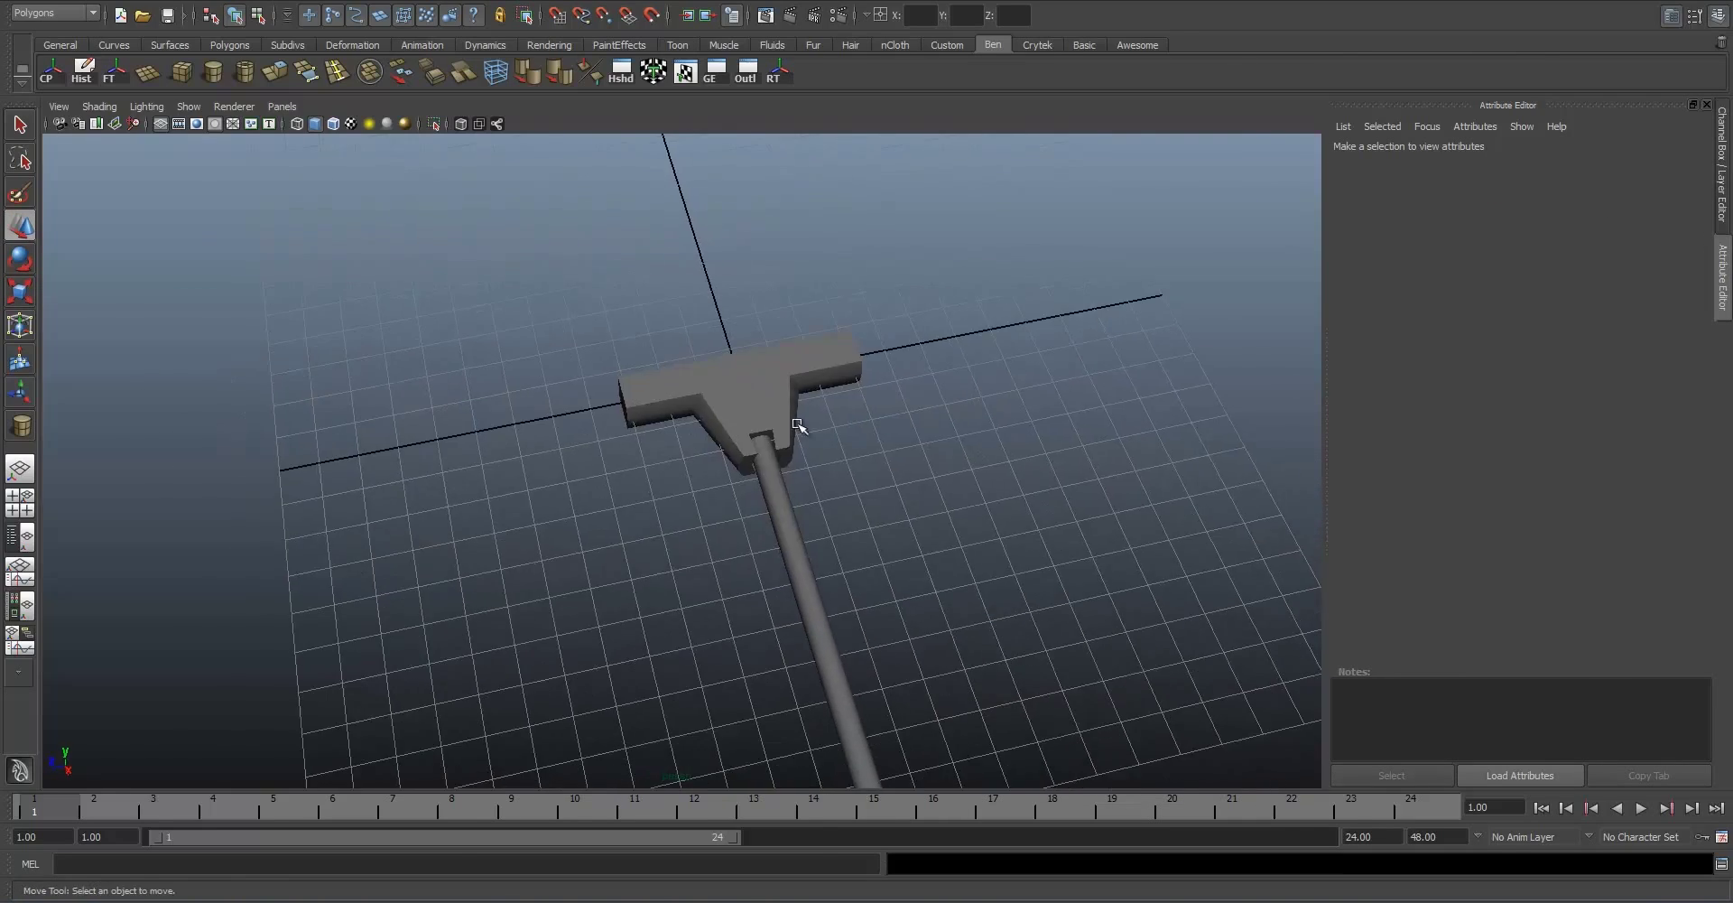
scroll(798, 426, up, 5)
alt+drag(754, 456, 855, 469)
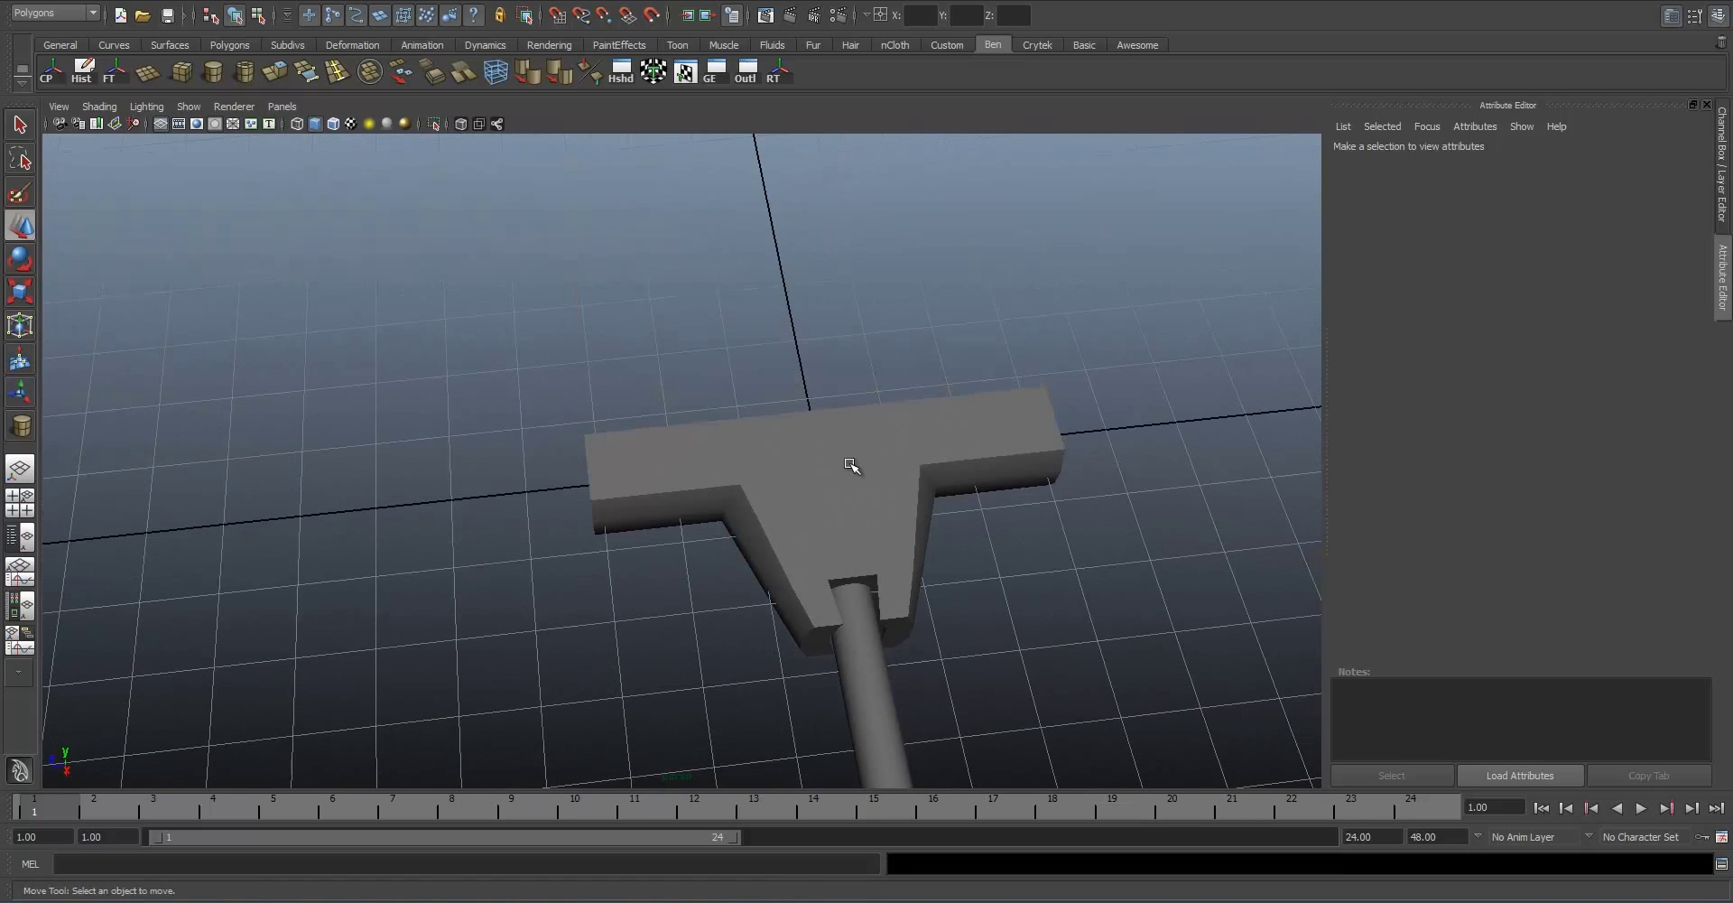
Step: Extrude the end faces on both ends of the head outward with a local Z translate of 0.400
click(666, 431)
alt+drag(918, 416, 894, 456)
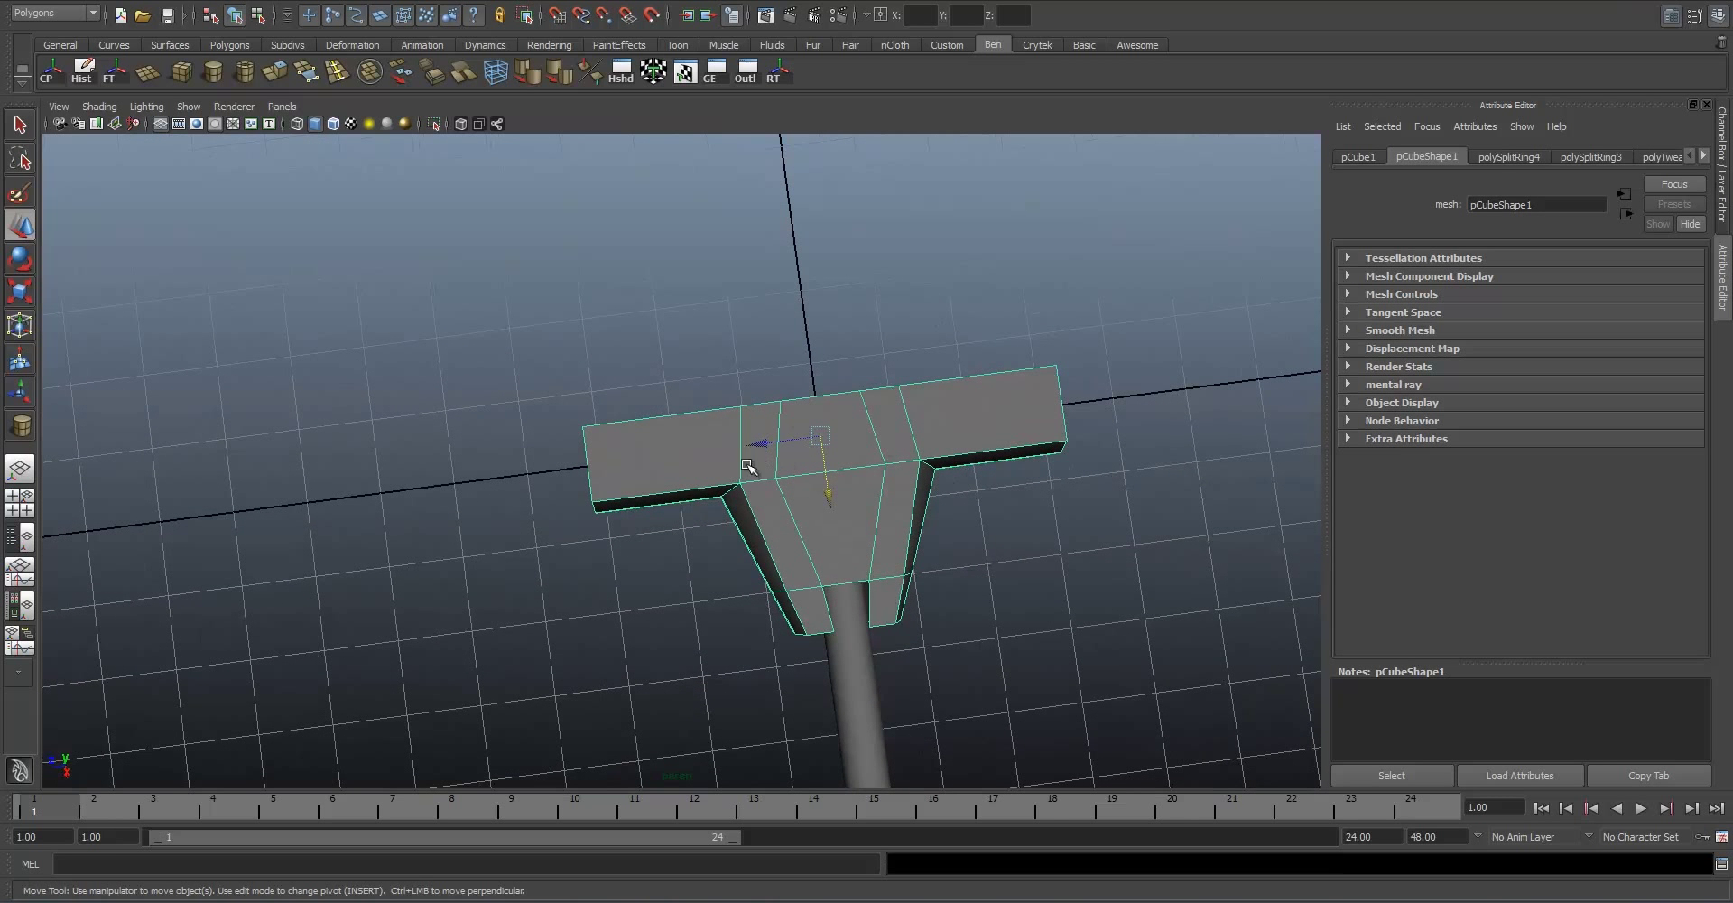
alt+drag(744, 479, 901, 407)
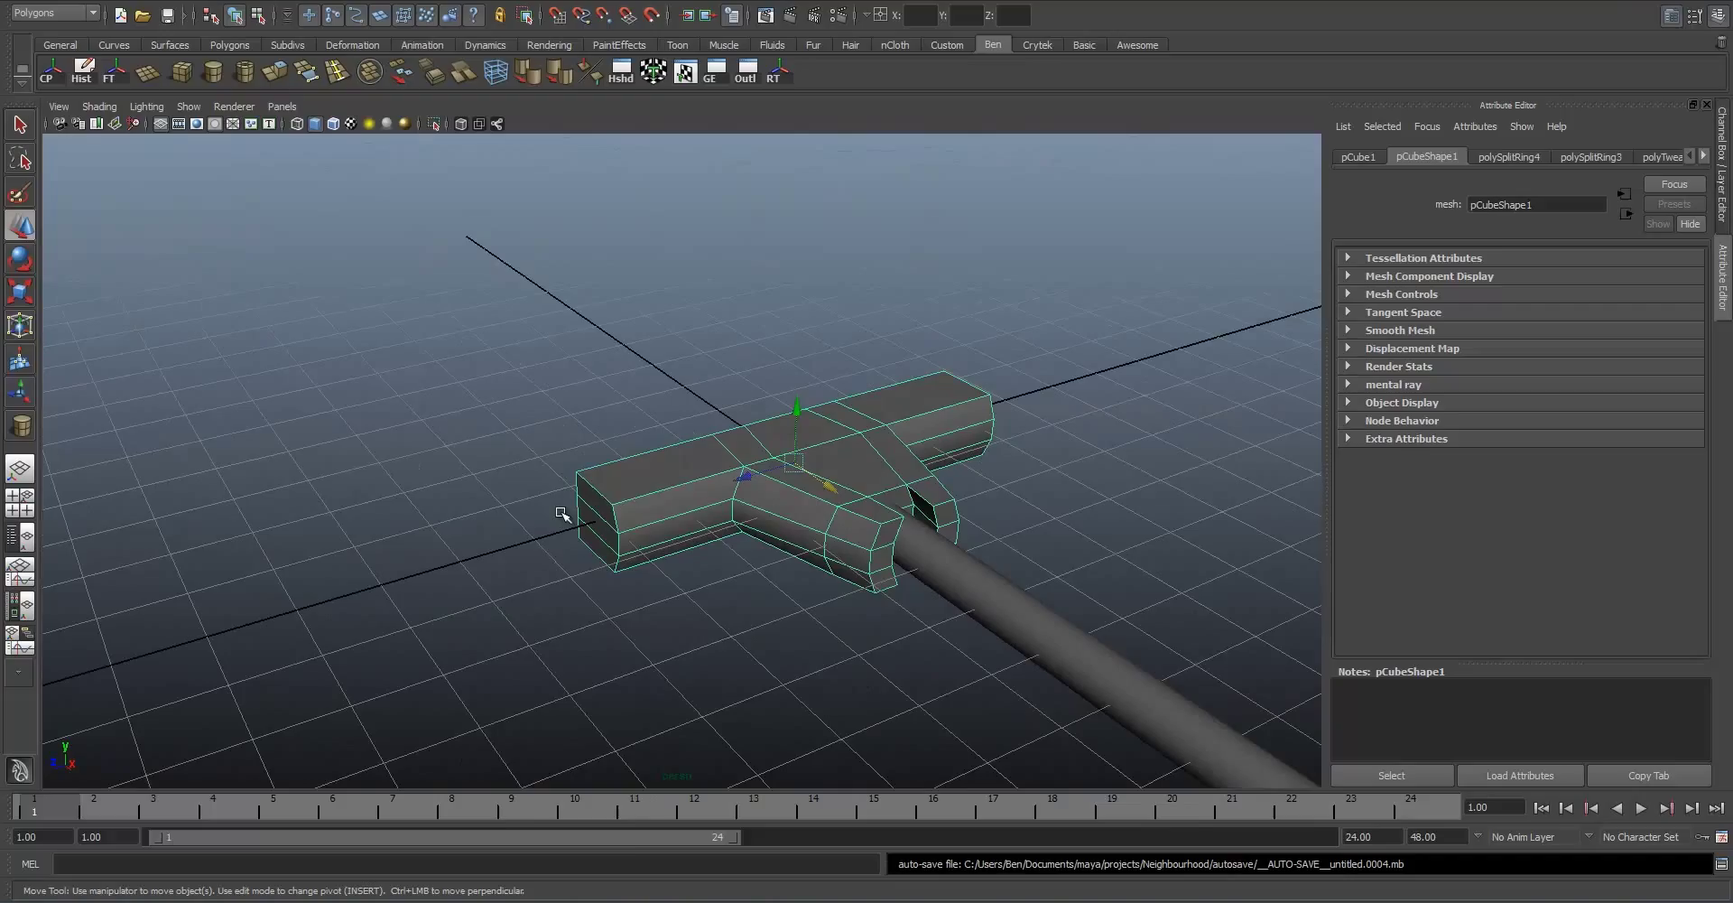
right_drag(563, 515, 561, 555)
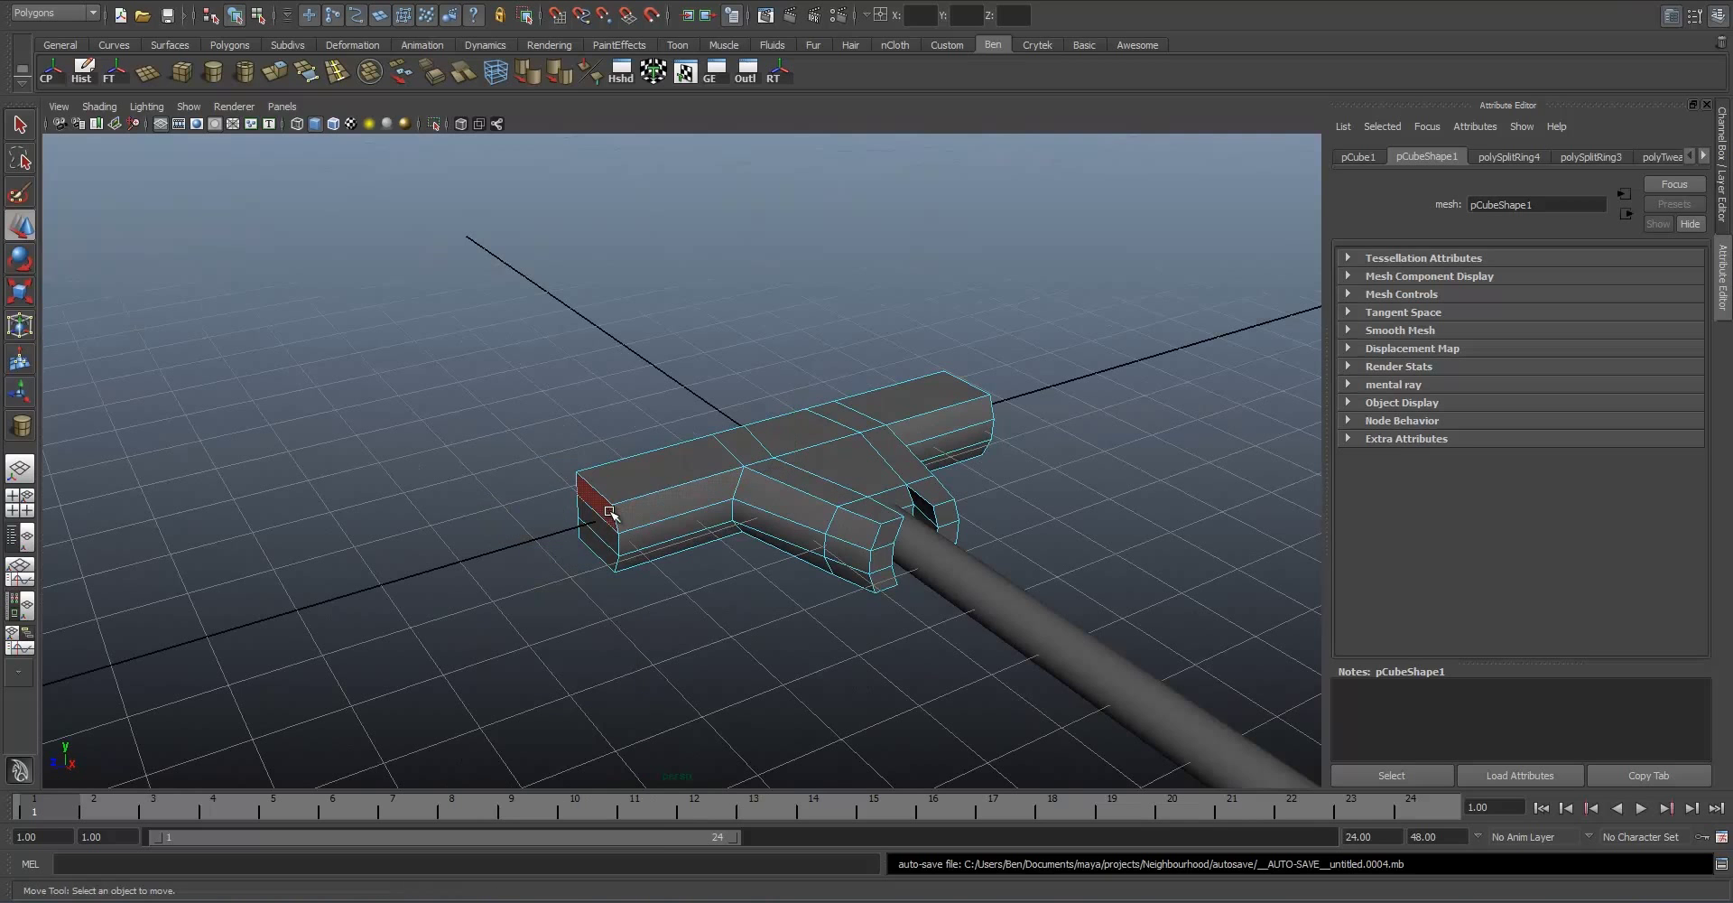
shift+click(602, 554)
alt+drag(920, 479, 776, 496)
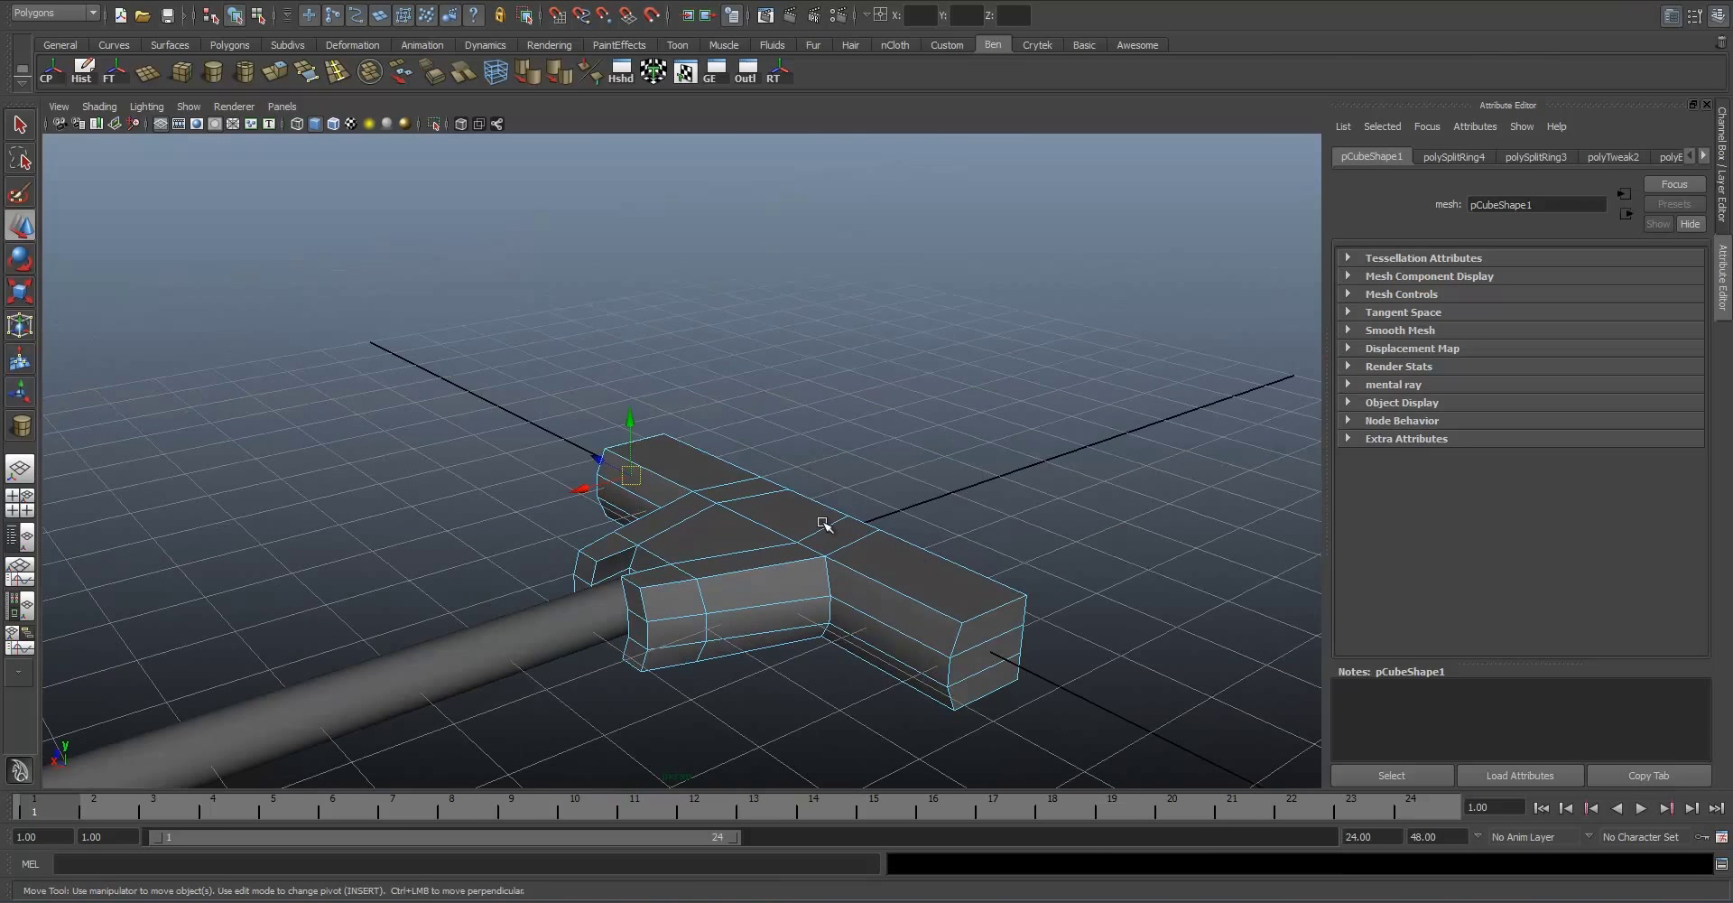
shift+click(974, 647)
shift+click(974, 669)
key(ctrl+e)
alt+drag(825, 439, 719, 484)
drag(533, 515, 510, 514)
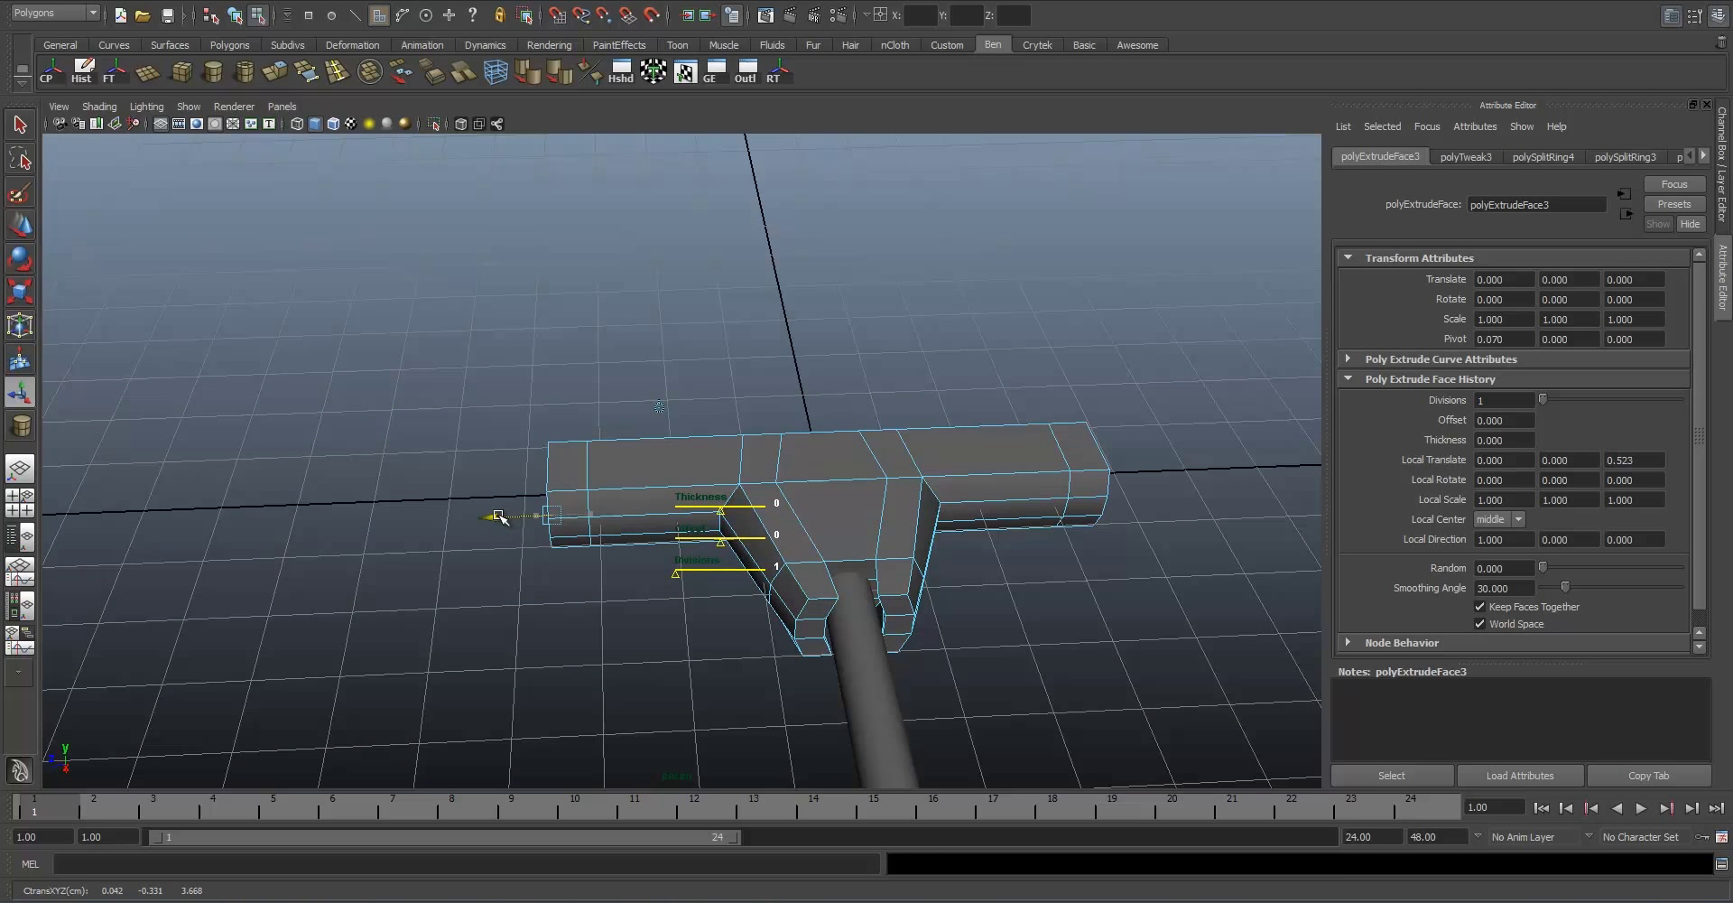
drag(506, 514, 508, 515)
alt+drag(587, 516, 758, 542)
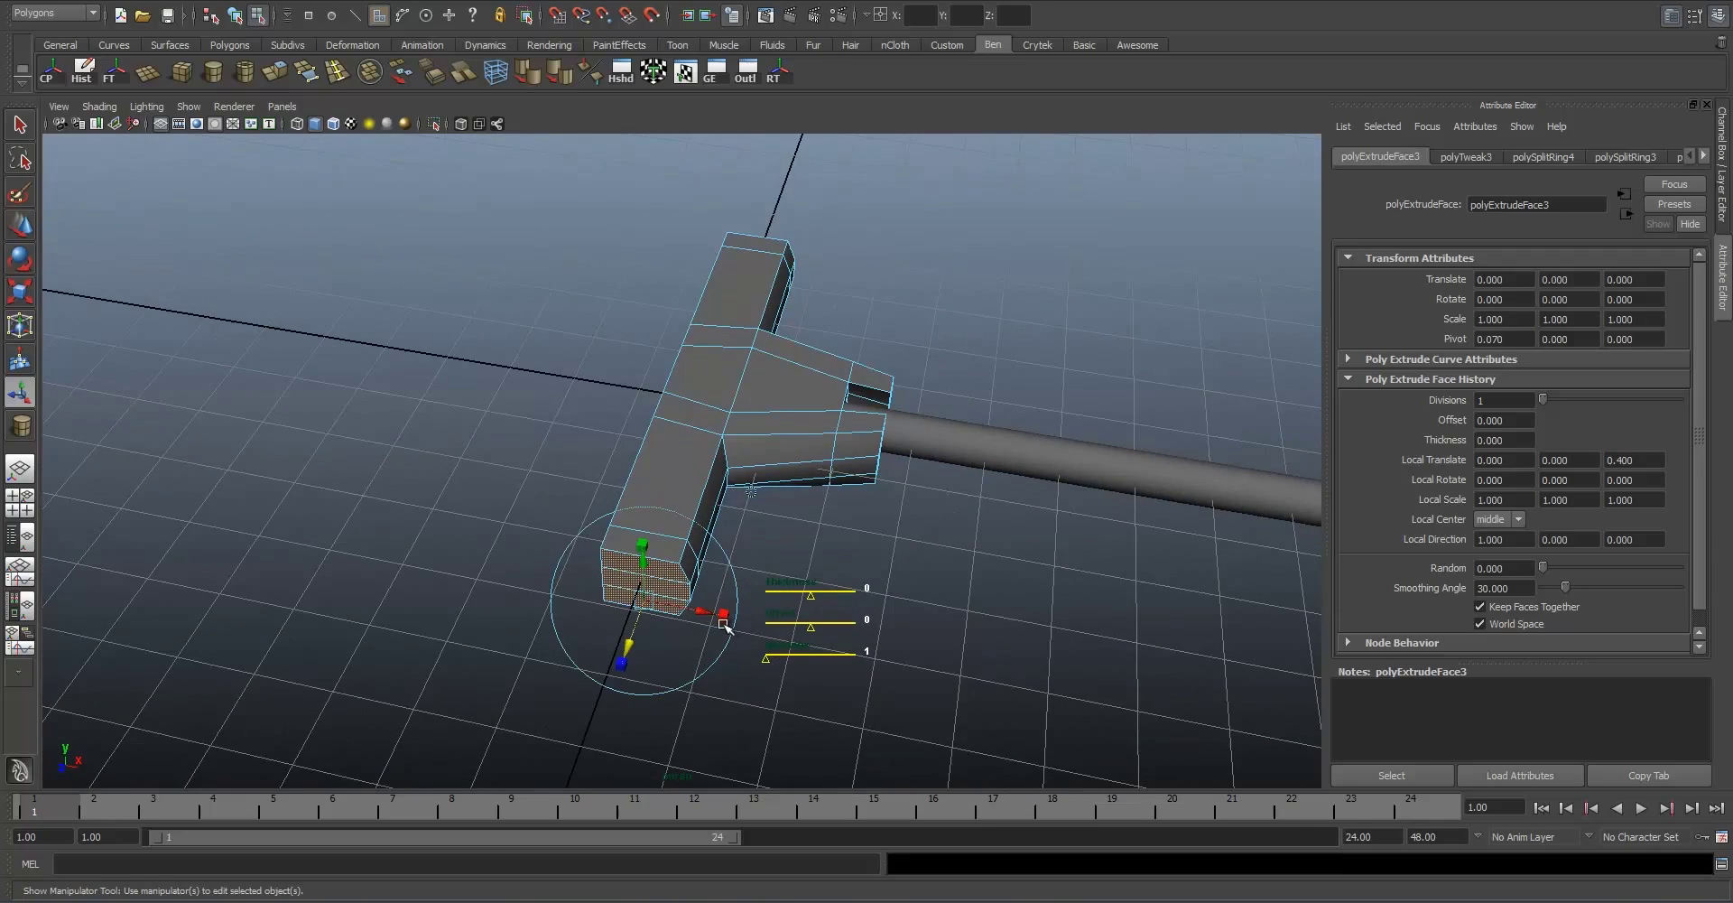
Step: Taper the extruded ends of the head by scaling them locally to 0.604 and 0.254
drag(723, 618, 679, 557)
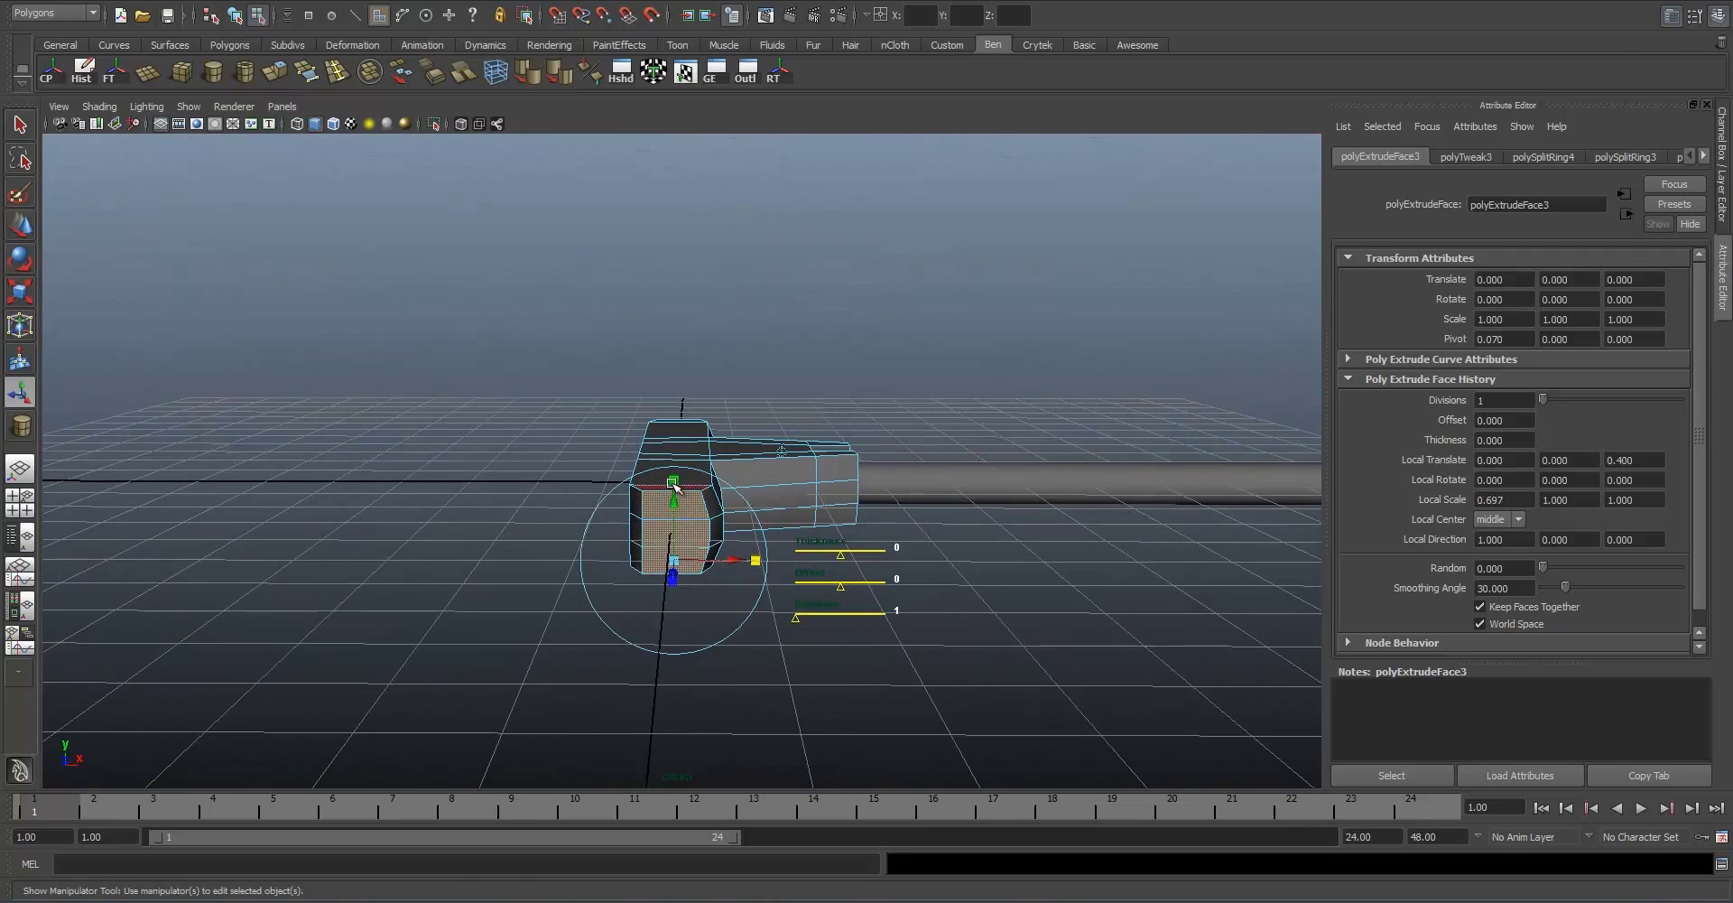
drag(673, 485, 602, 511)
drag(575, 448, 924, 480)
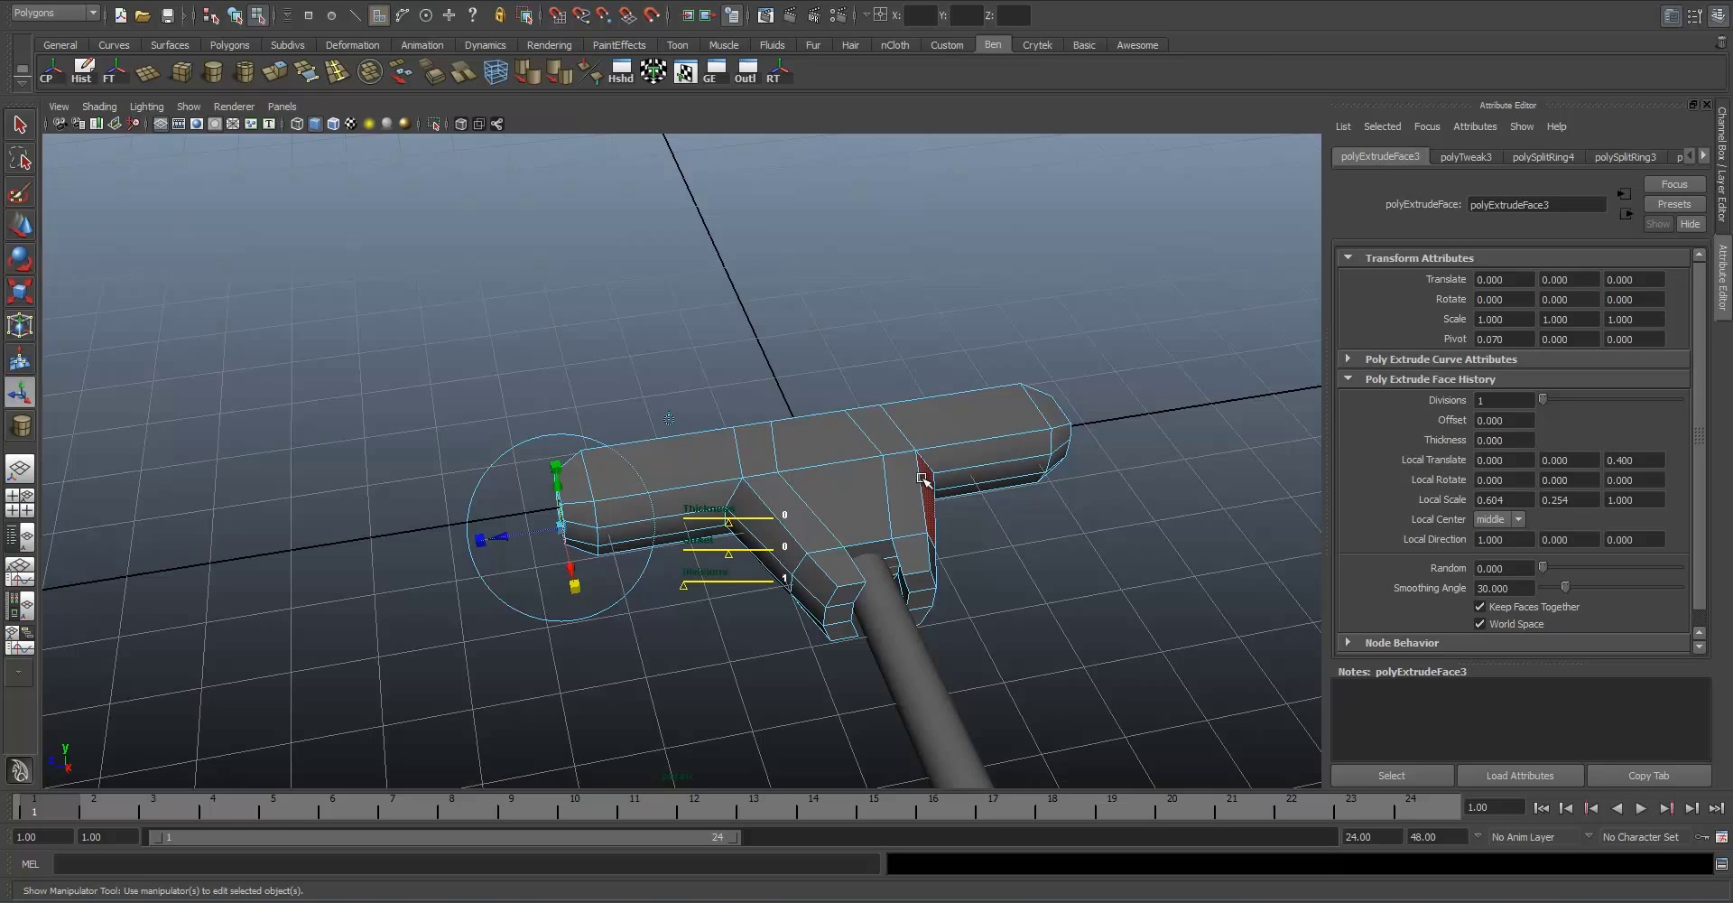
Step: Extrude the face loop running lengthwise around the head's top, ends and underside outward with a local Z translate of 0.222
right_drag(925, 480, 897, 472)
alt+right_drag(760, 461, 908, 493)
right_drag(1007, 432, 890, 452)
click(891, 446)
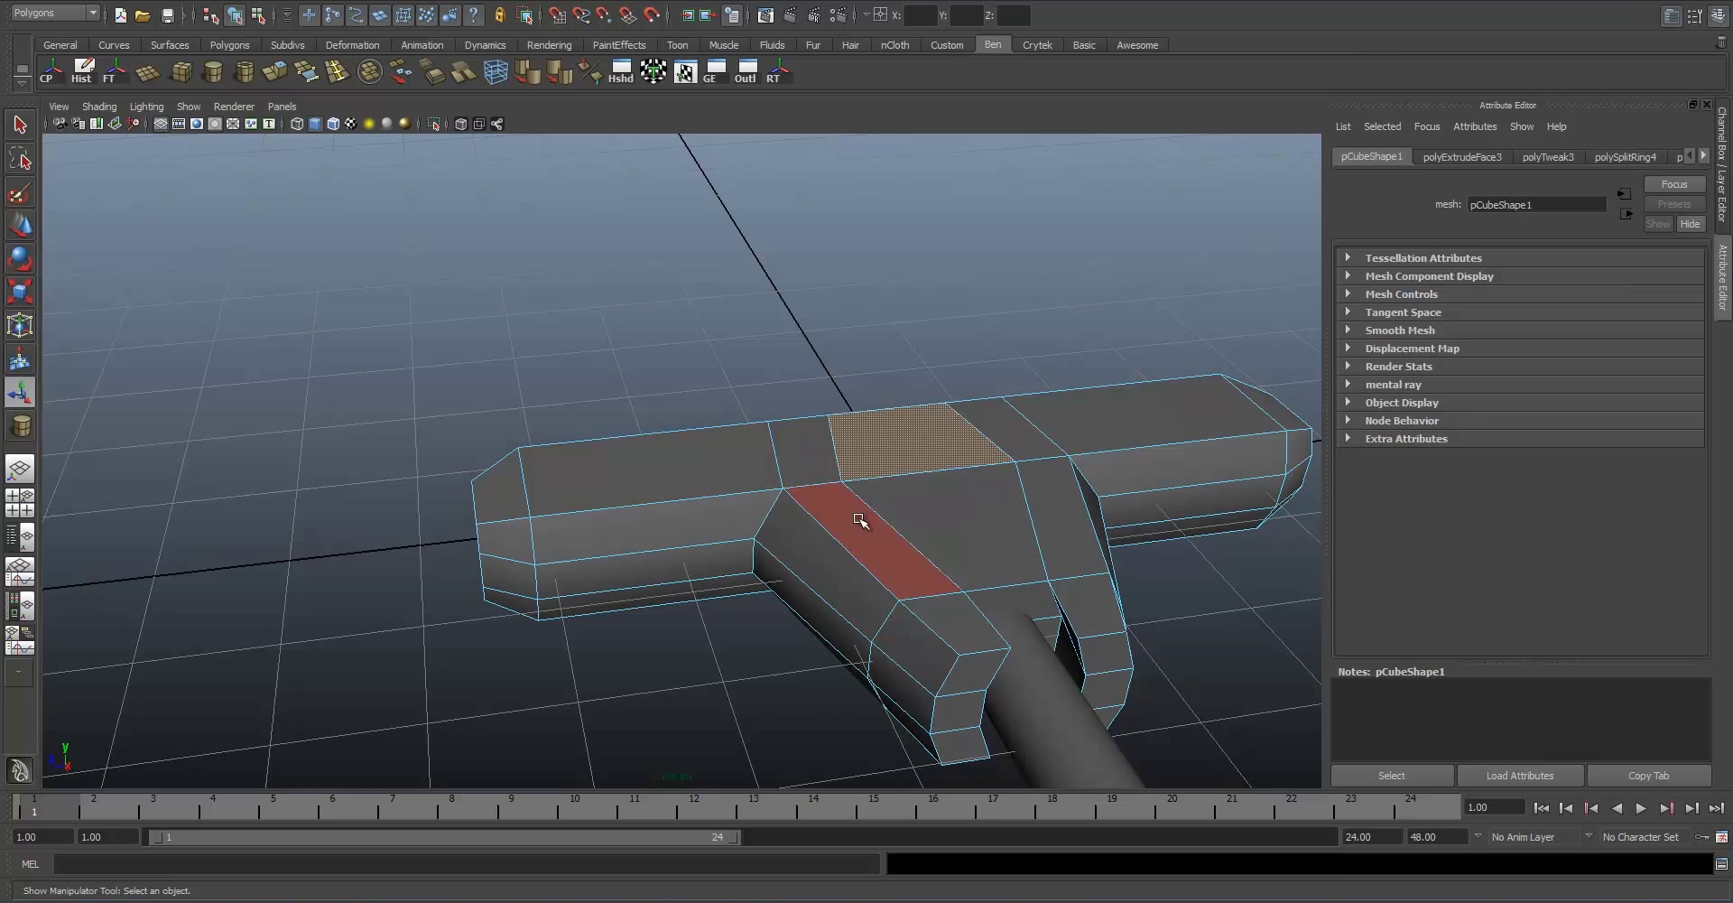
double_click(713, 467)
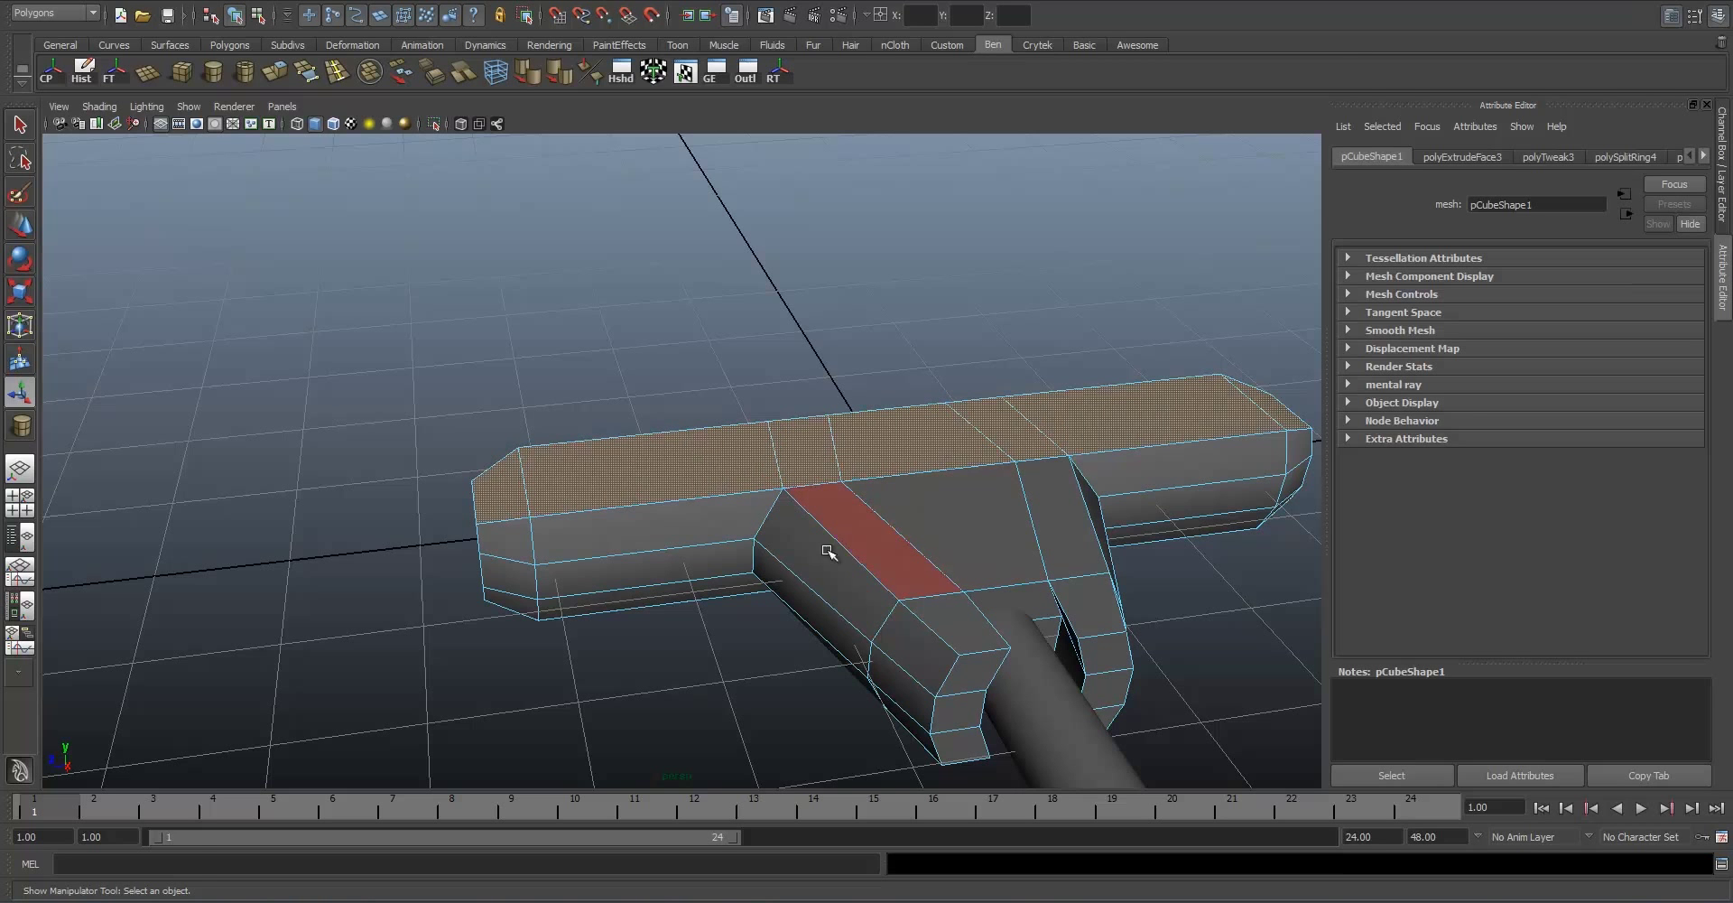
alt+drag(880, 521, 669, 530)
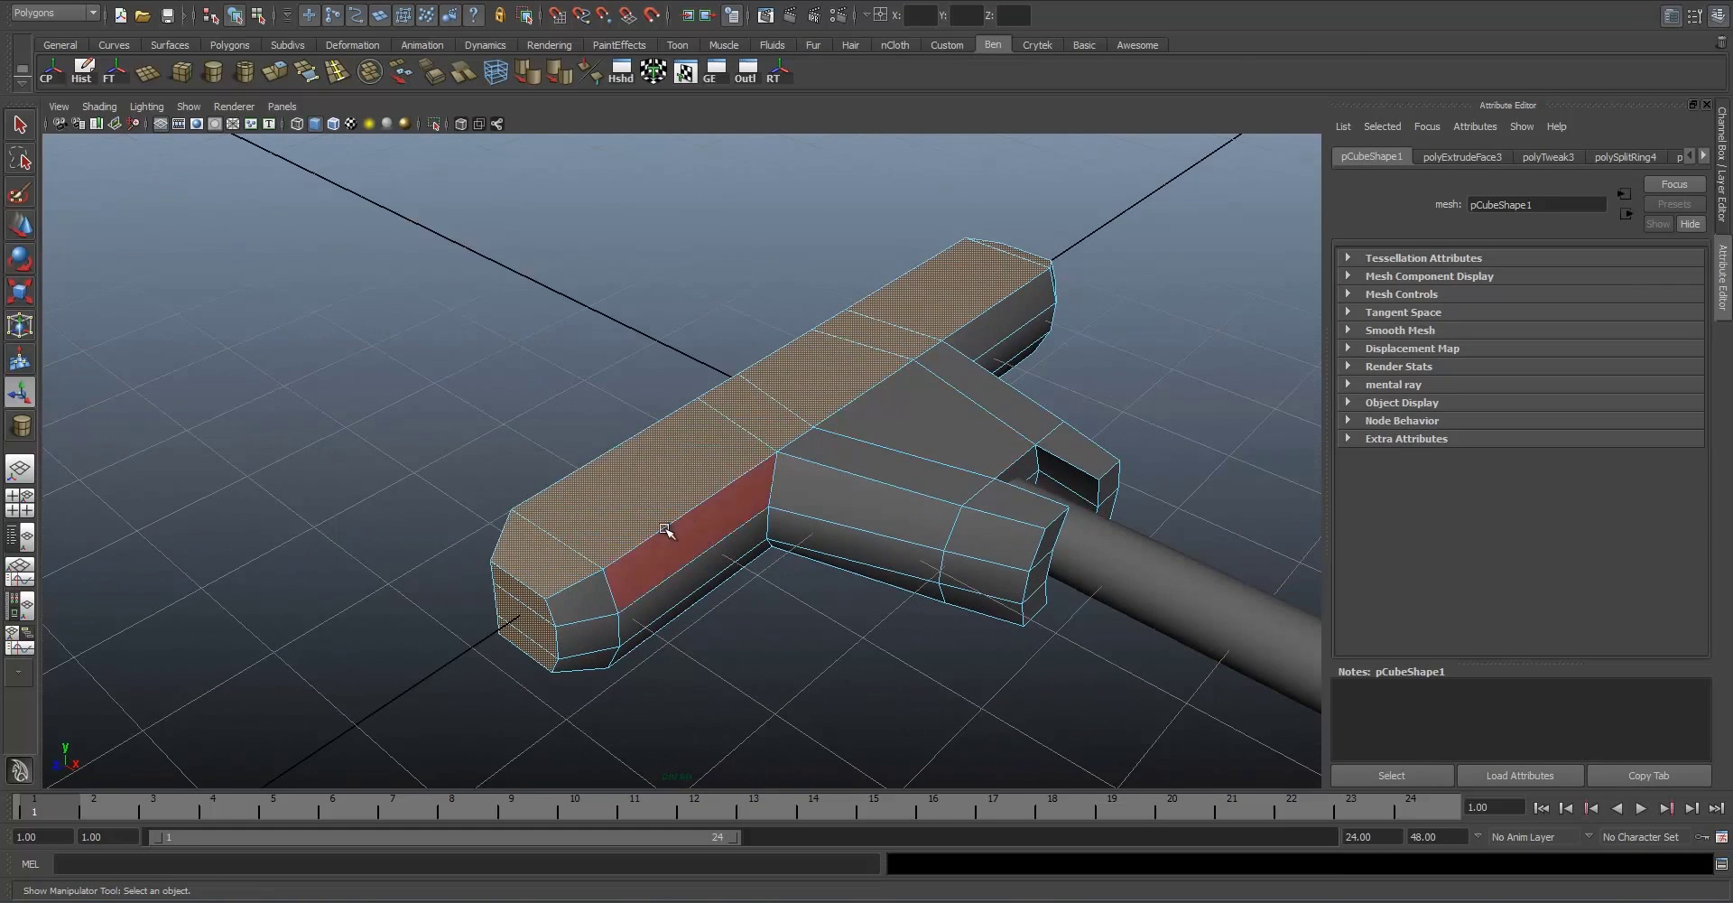
click(615, 489)
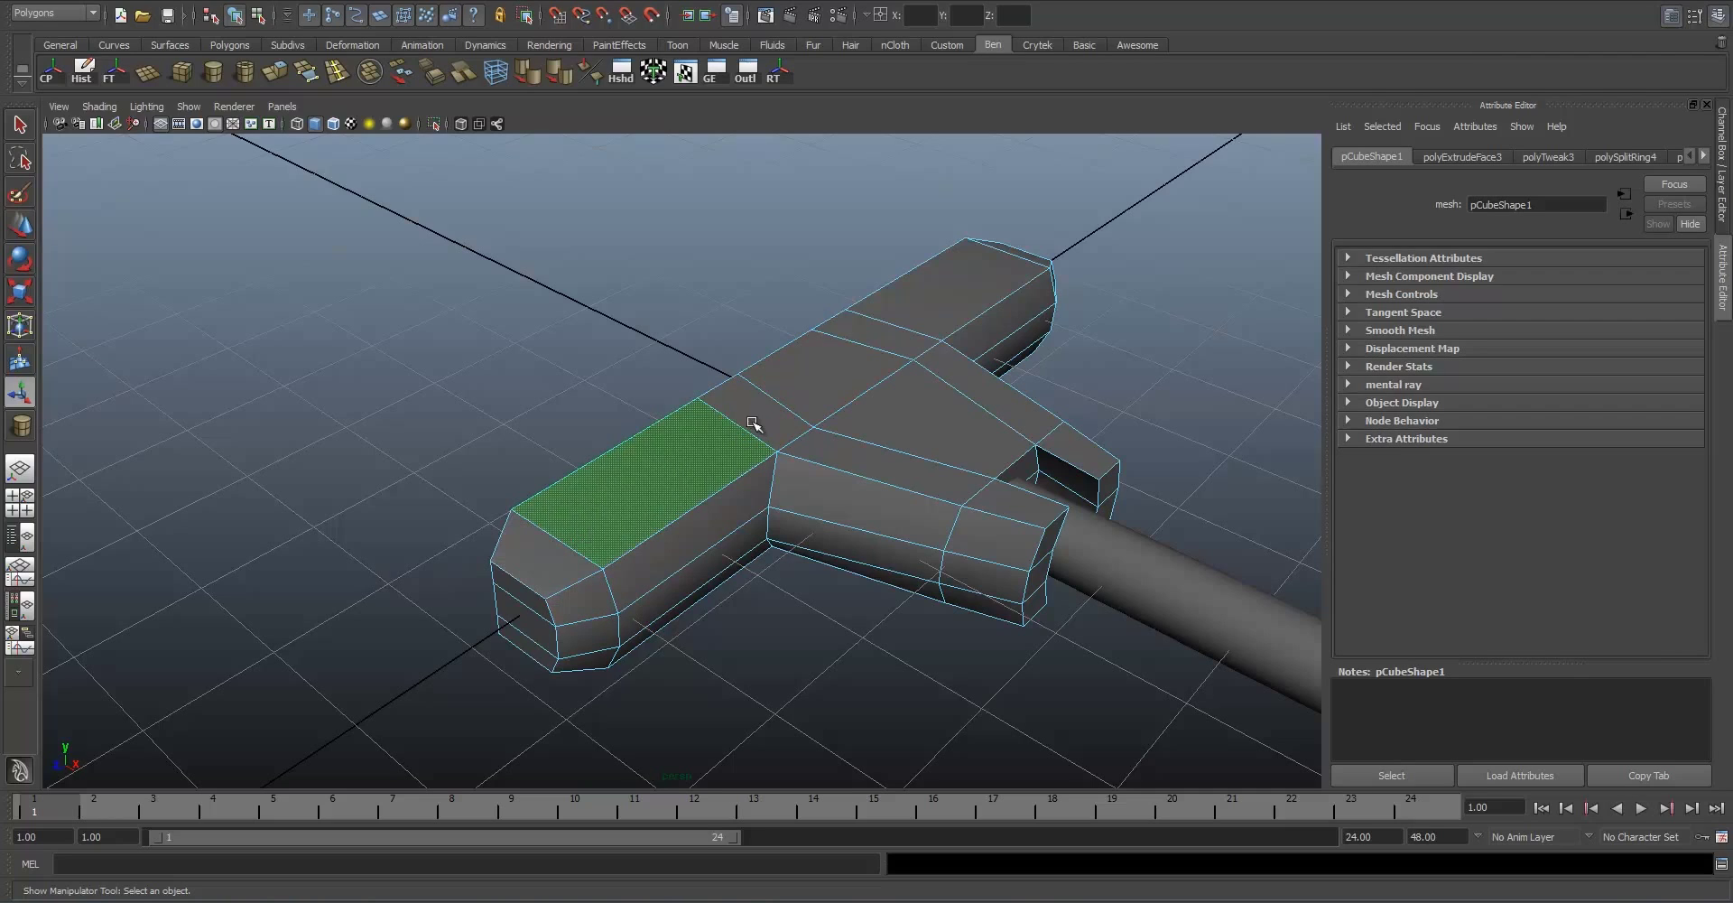
double_click(756, 419)
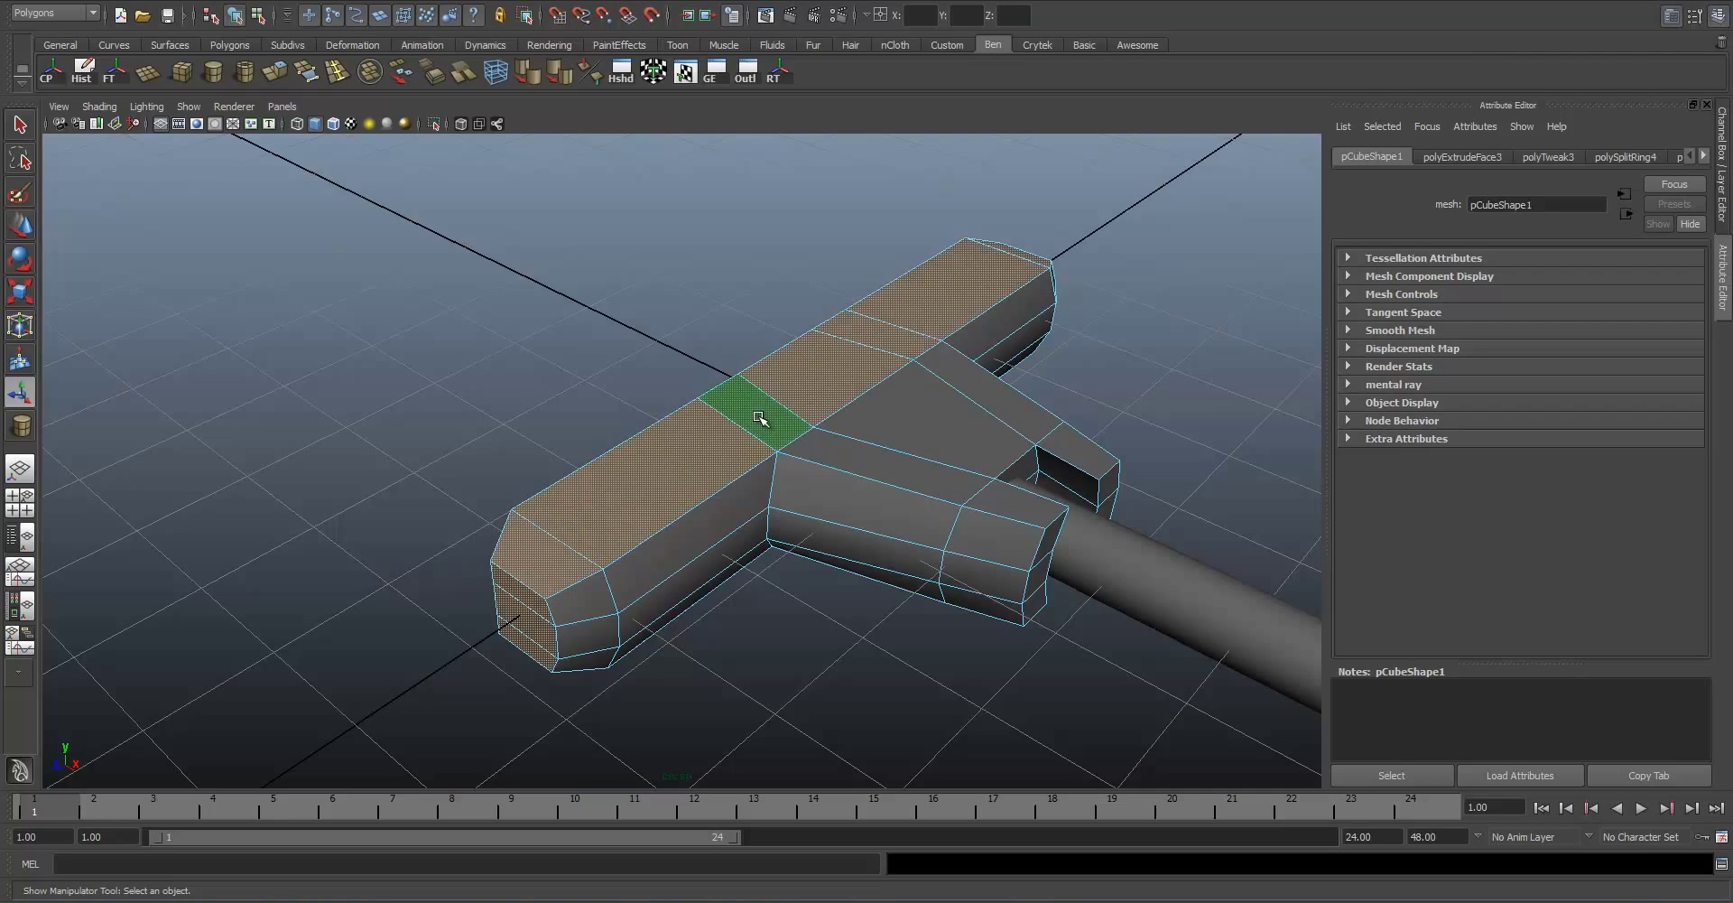
alt+drag(760, 419, 632, 474)
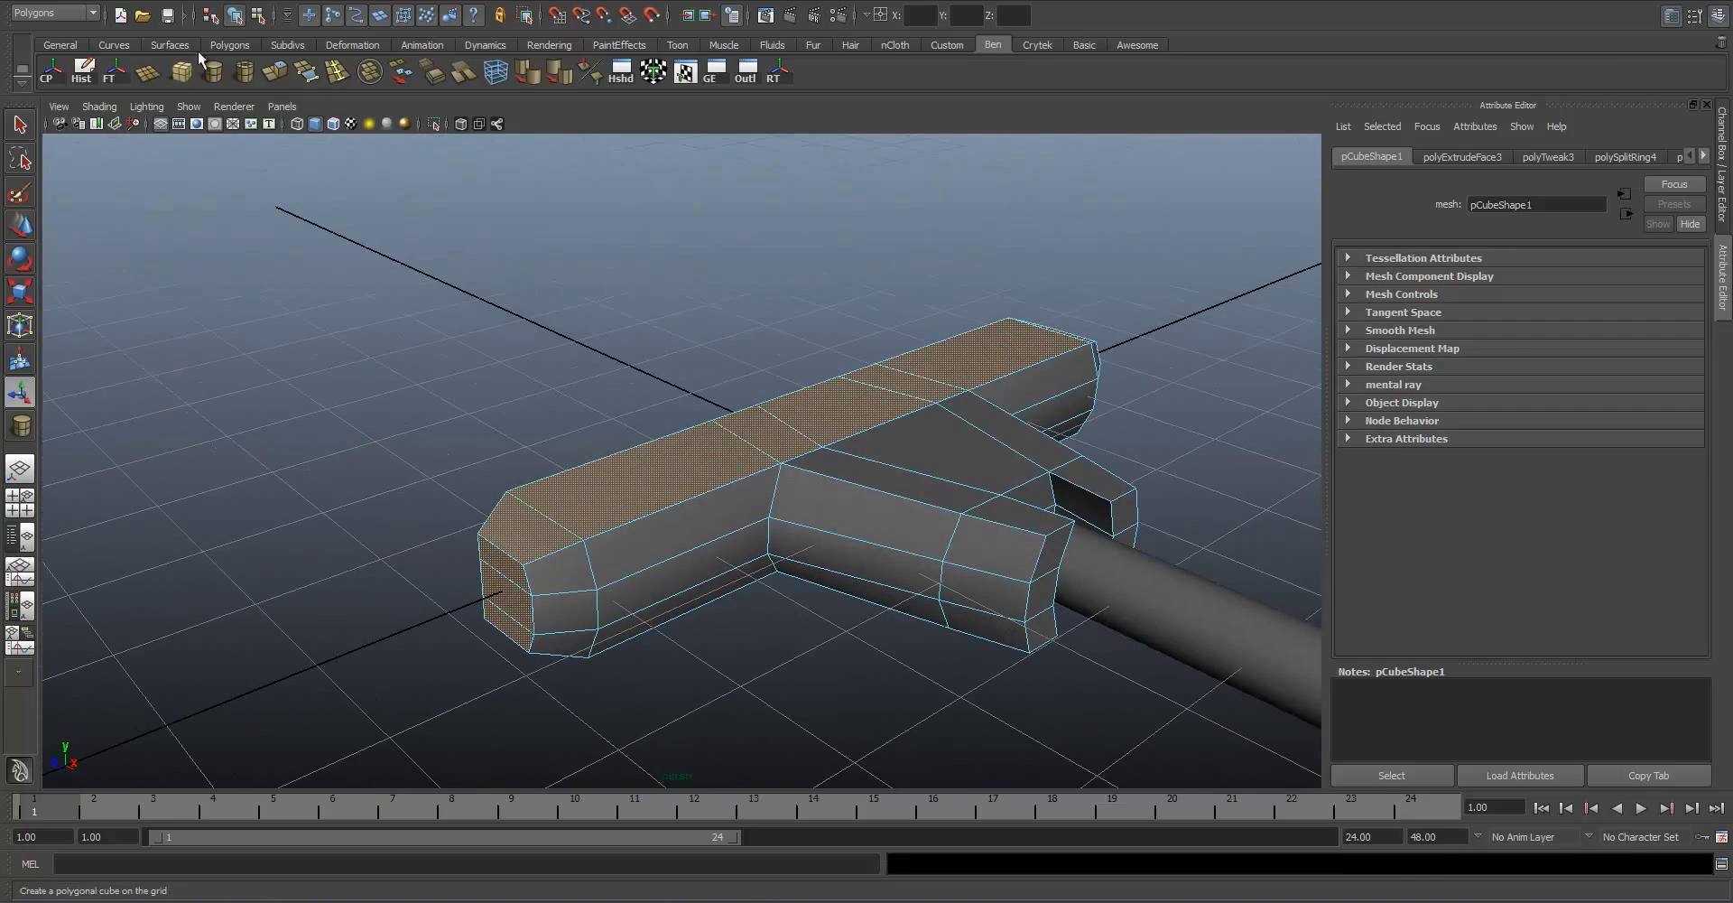
click(285, 78)
drag(456, 651, 426, 659)
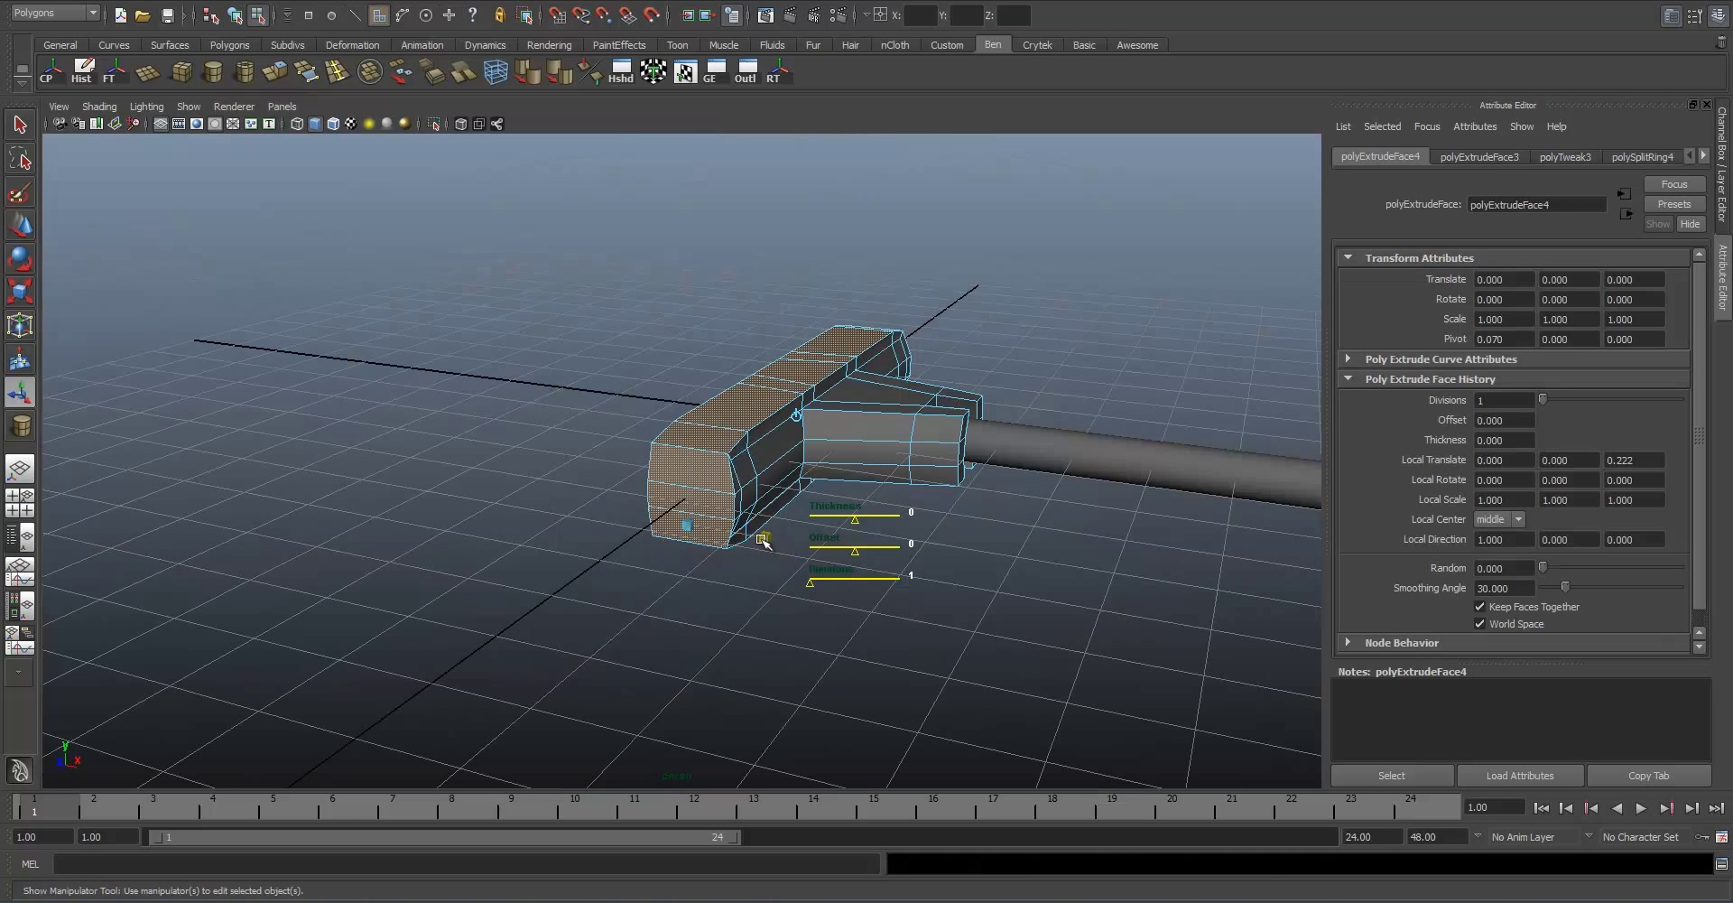
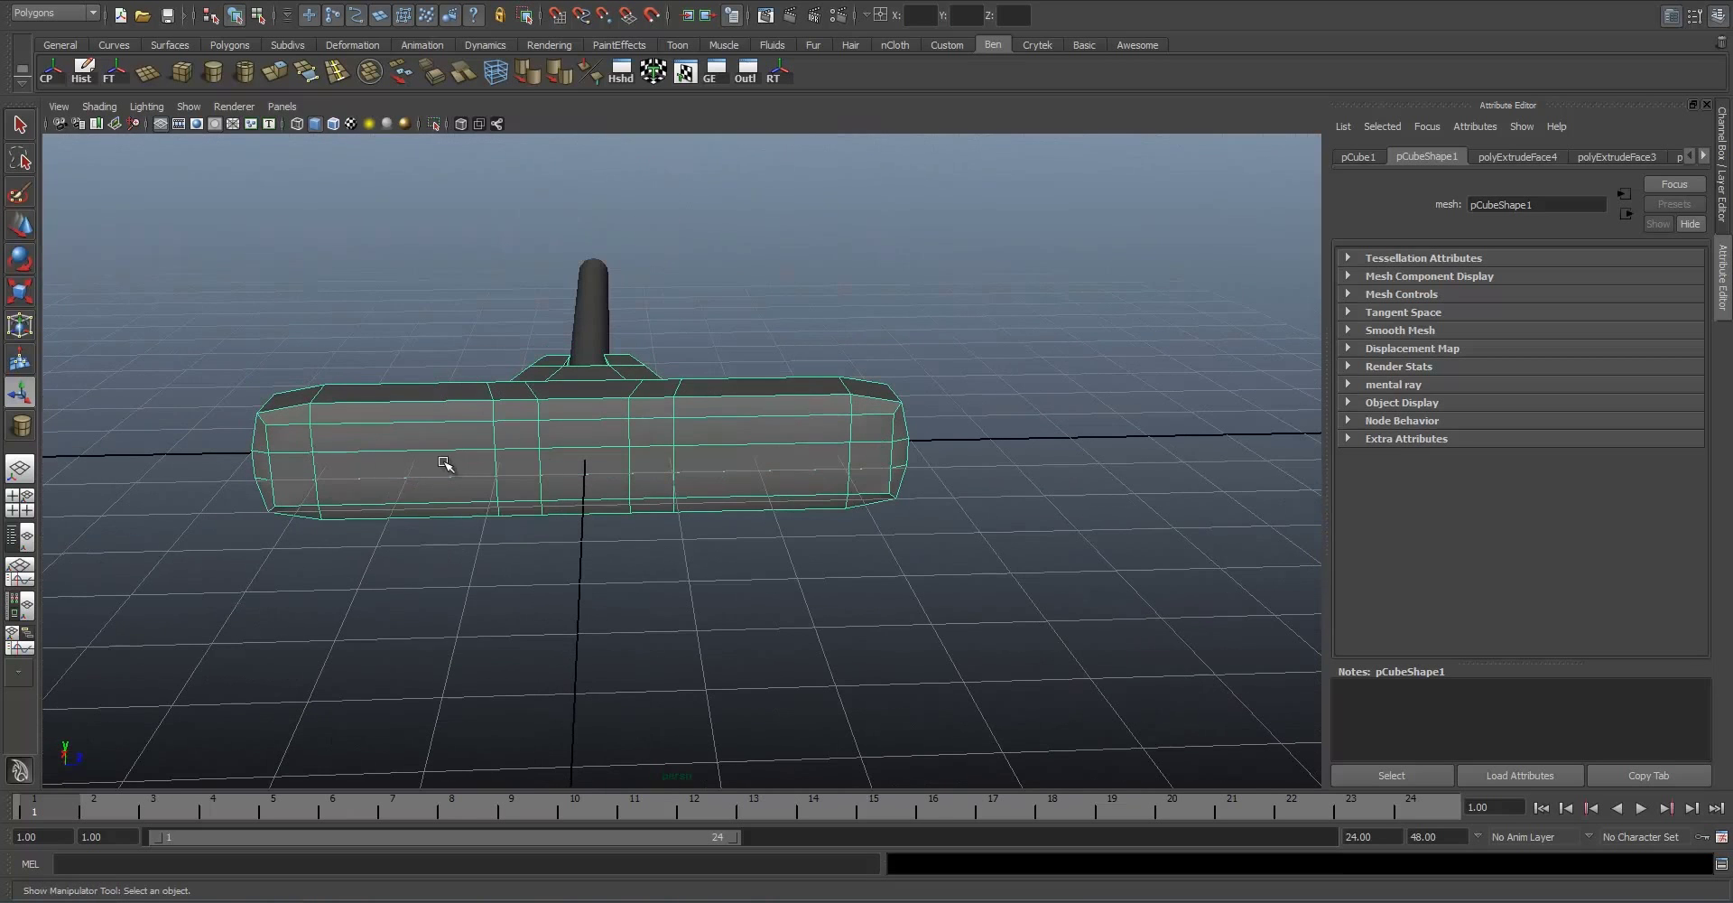
Step: Extrude the central faces on the head's side opposite the handle outward with a local Z translate of 0.755
right_drag(445, 462, 445, 524)
click(410, 447)
alt+drag(409, 480, 406, 456)
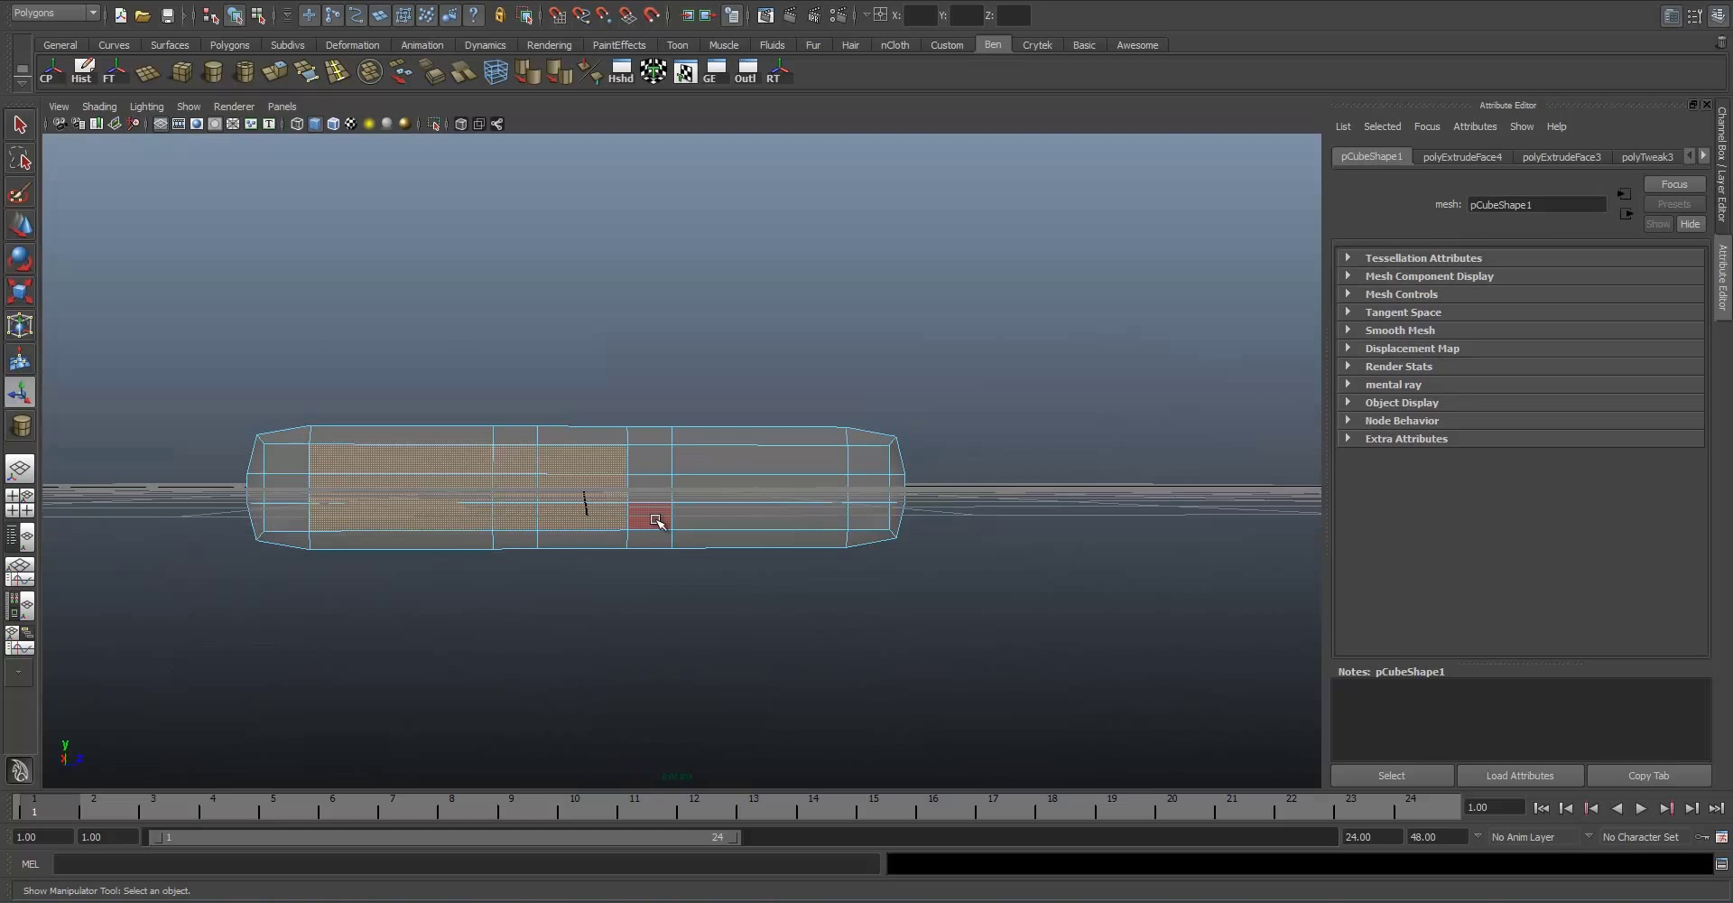
alt+drag(709, 513, 778, 532)
alt+drag(445, 438, 5, 170)
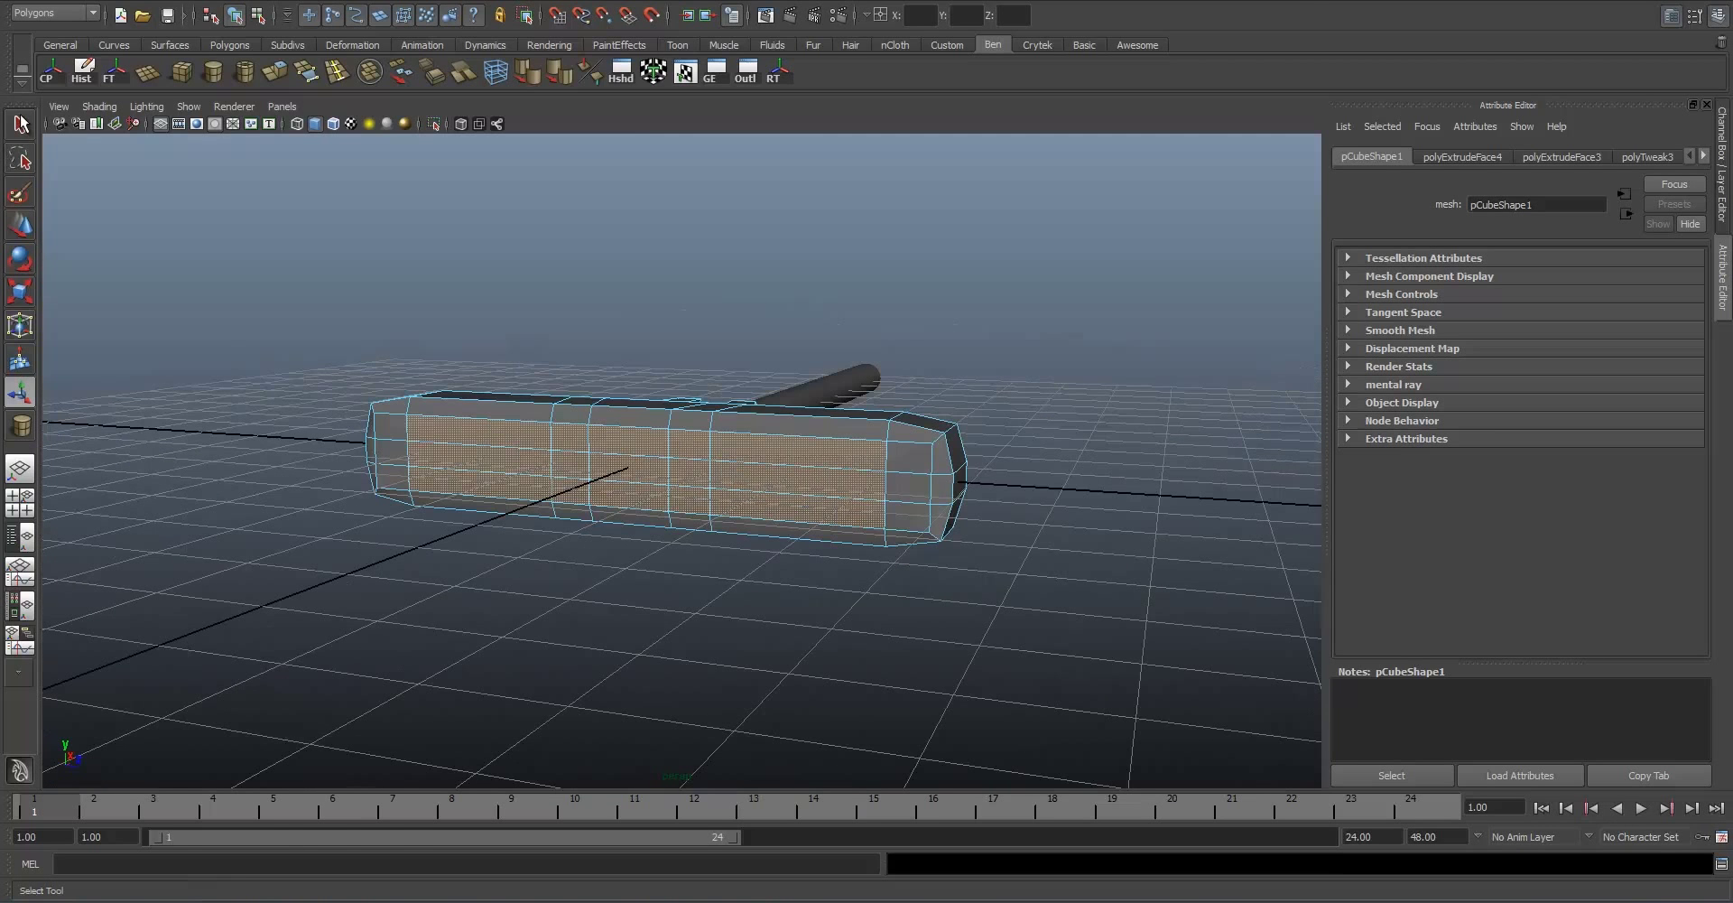
alt+drag(202, 263, 379, 429)
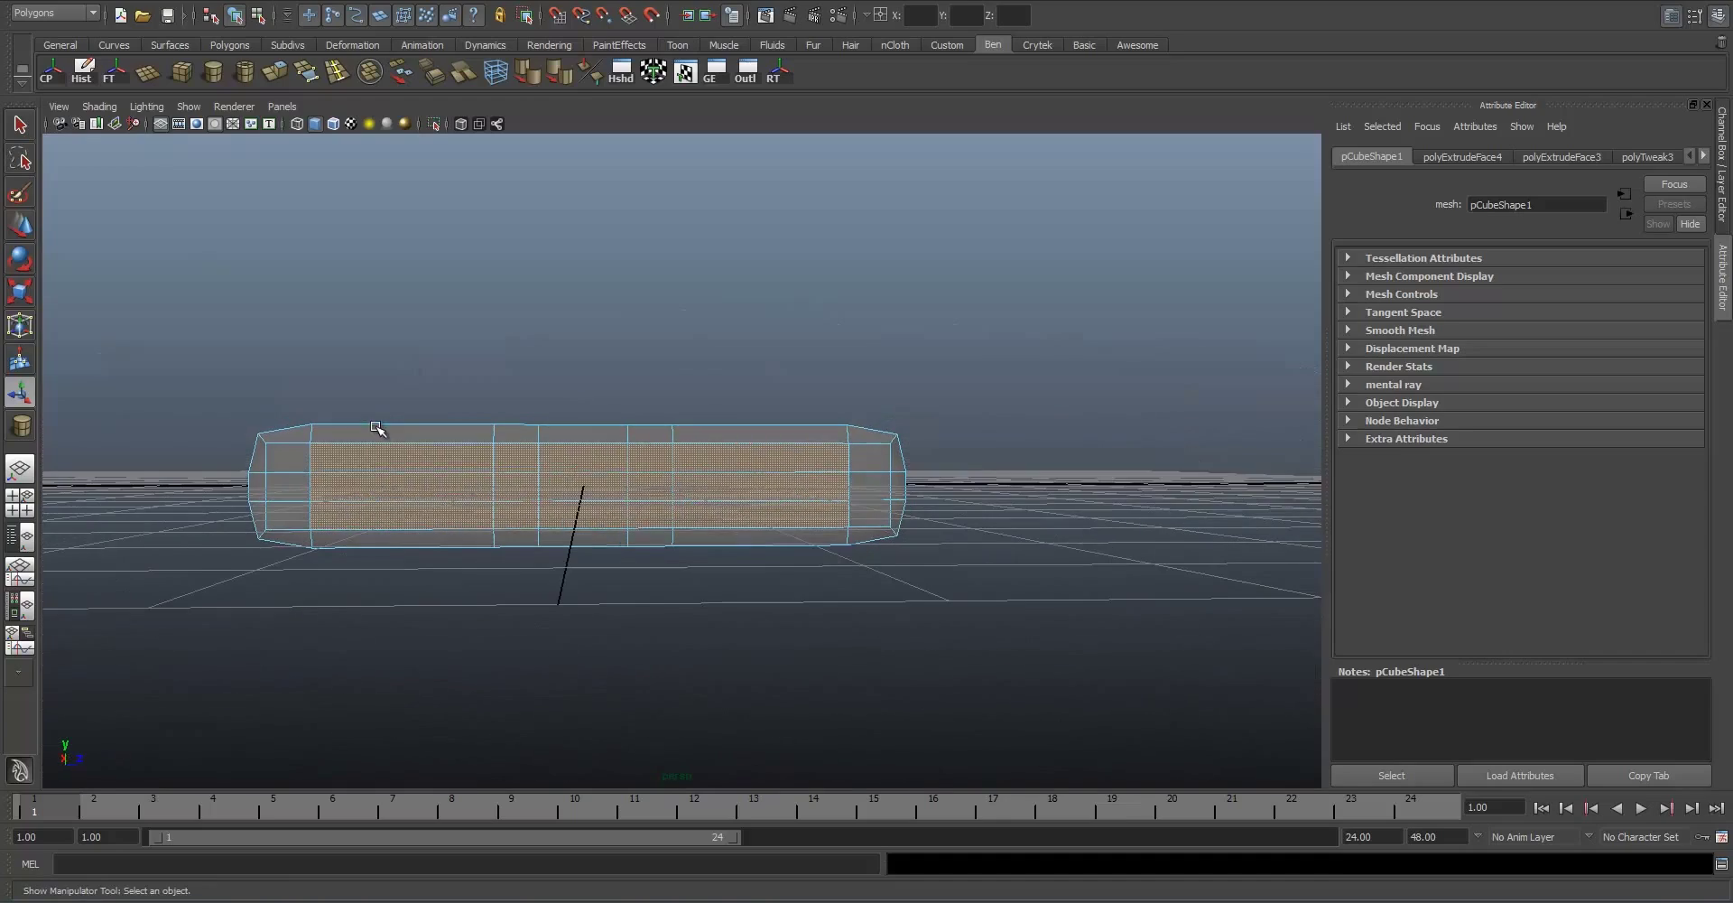
alt+drag(902, 376, 779, 426)
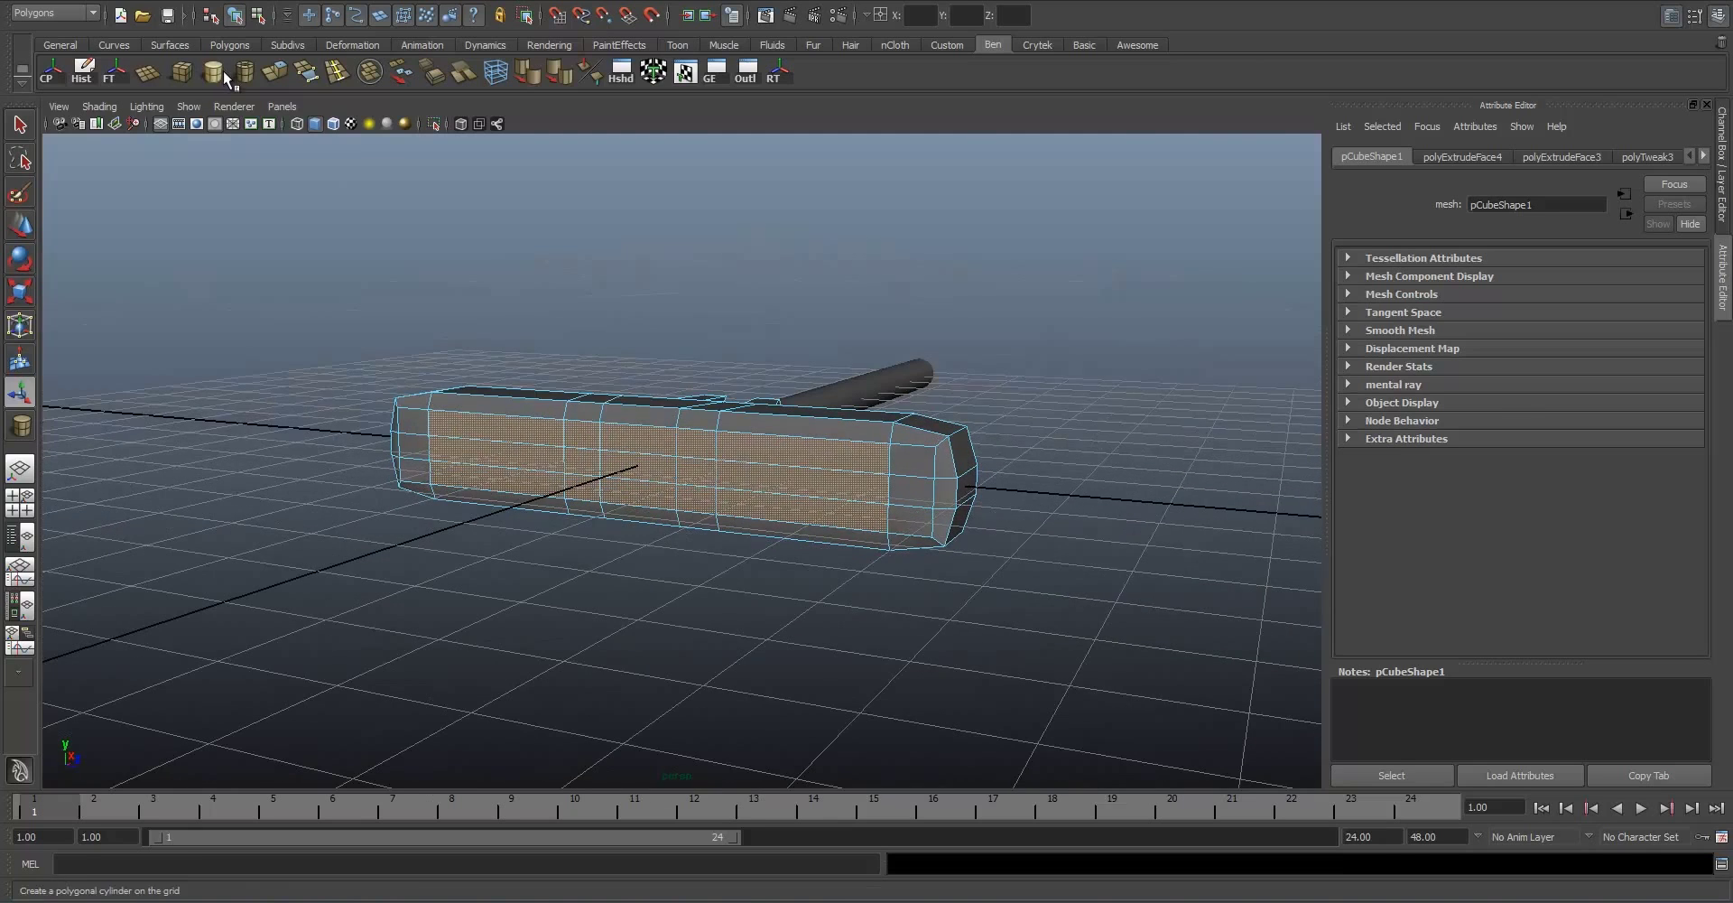
click(277, 73)
alt+drag(578, 343, 492, 394)
alt+drag(632, 505, 758, 433)
Step: Scale the end faces of the new ridge apart along Z to about 1.101, slanting its ends, and return to object mode
right_drag(838, 479, 847, 452)
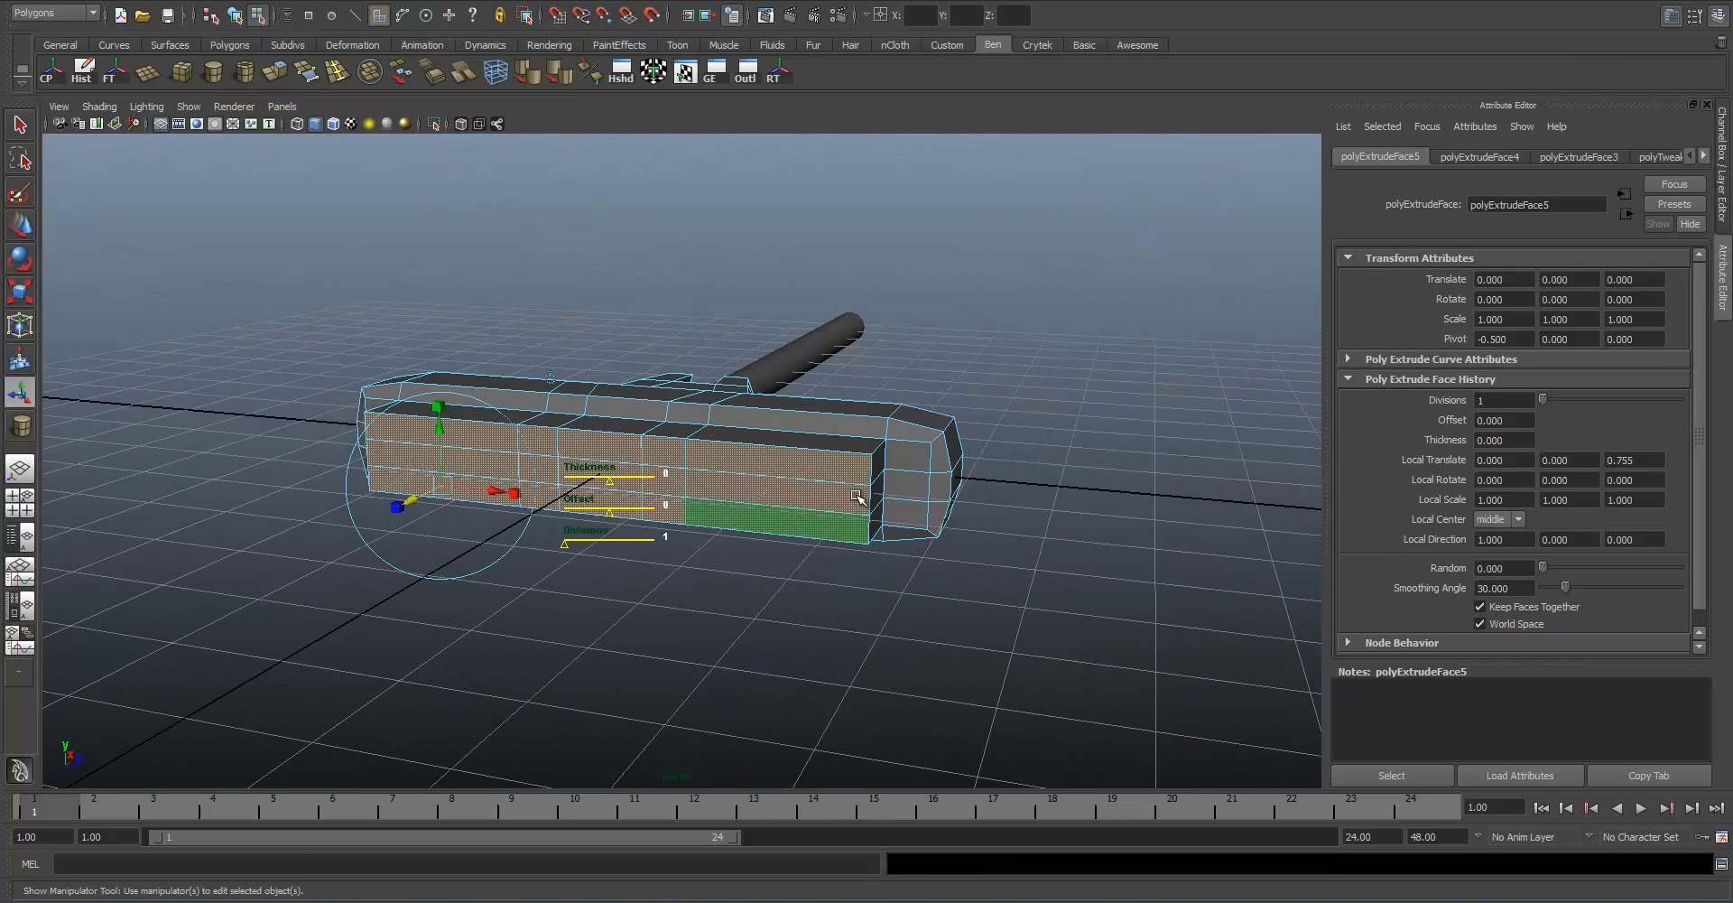
alt+drag(885, 488, 262, 555)
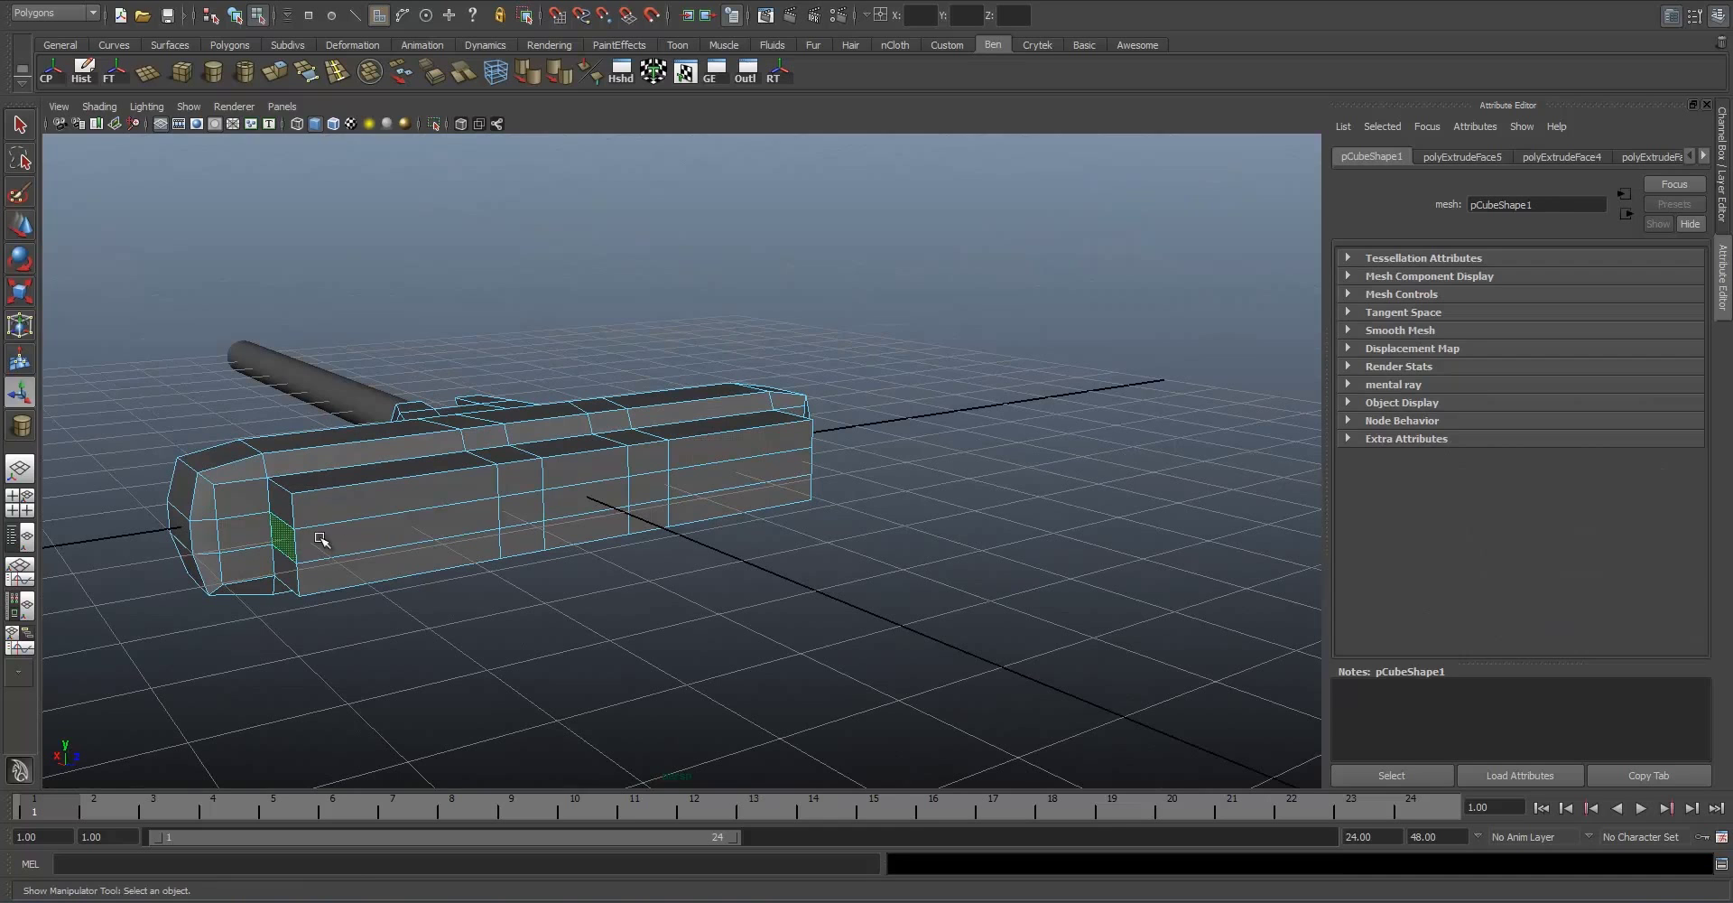
key(r)
drag(641, 480, 647, 483)
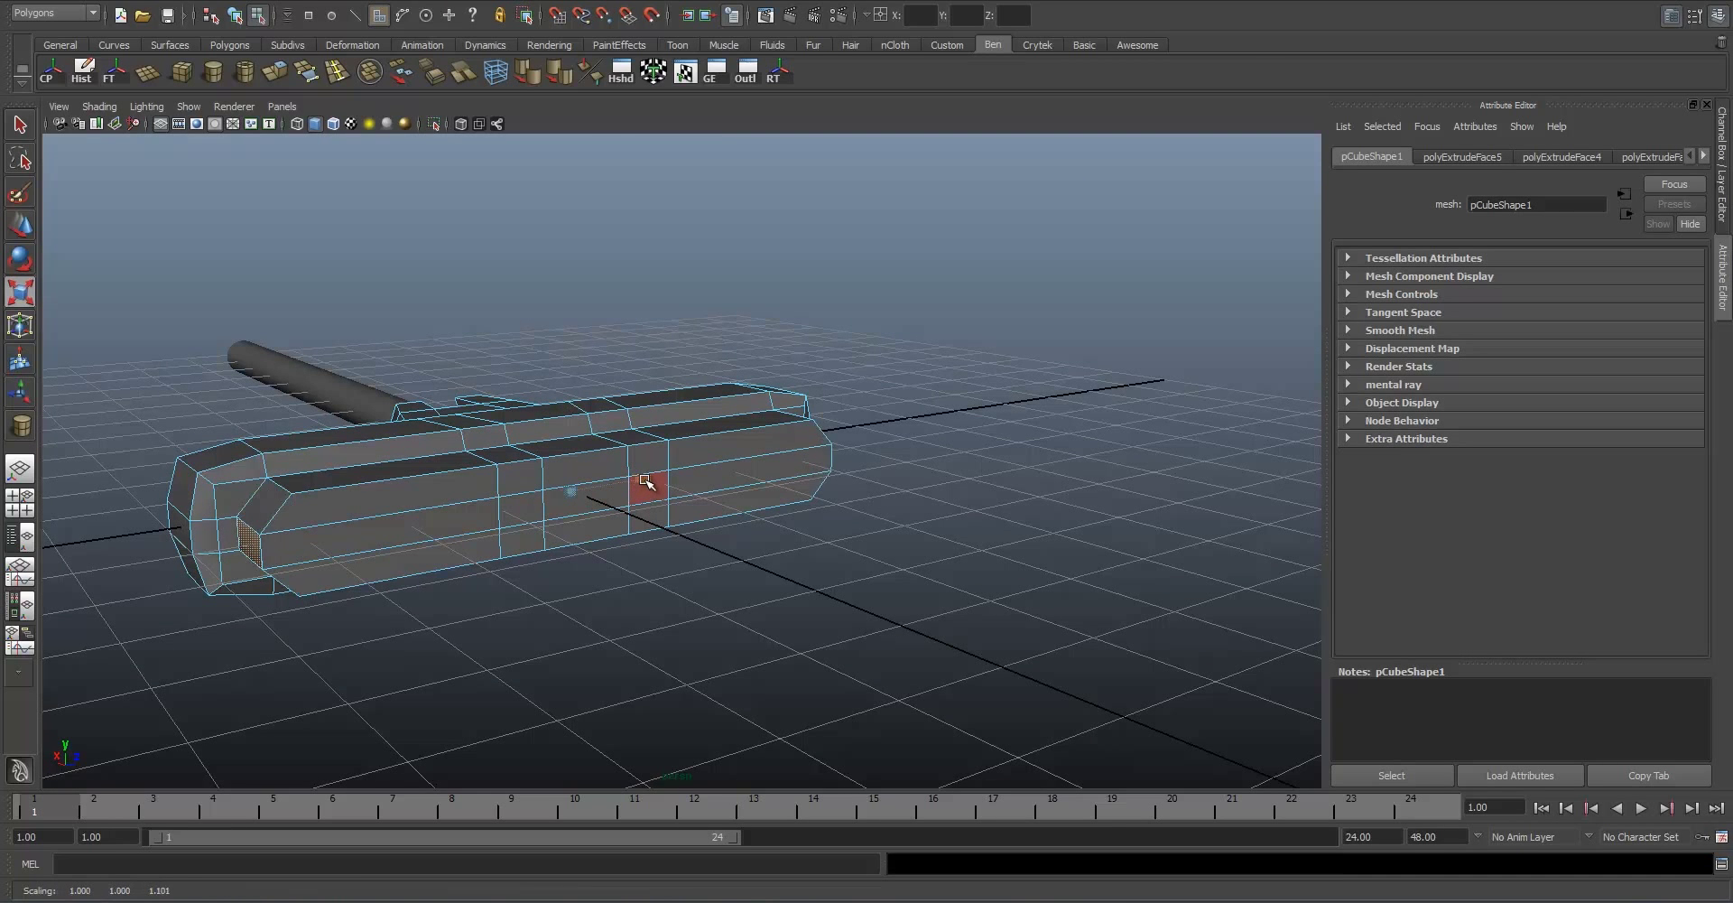
alt+drag(526, 430, 596, 408)
right_drag(542, 413, 623, 393)
alt+drag(508, 410, 660, 531)
alt+drag(785, 539, 776, 549)
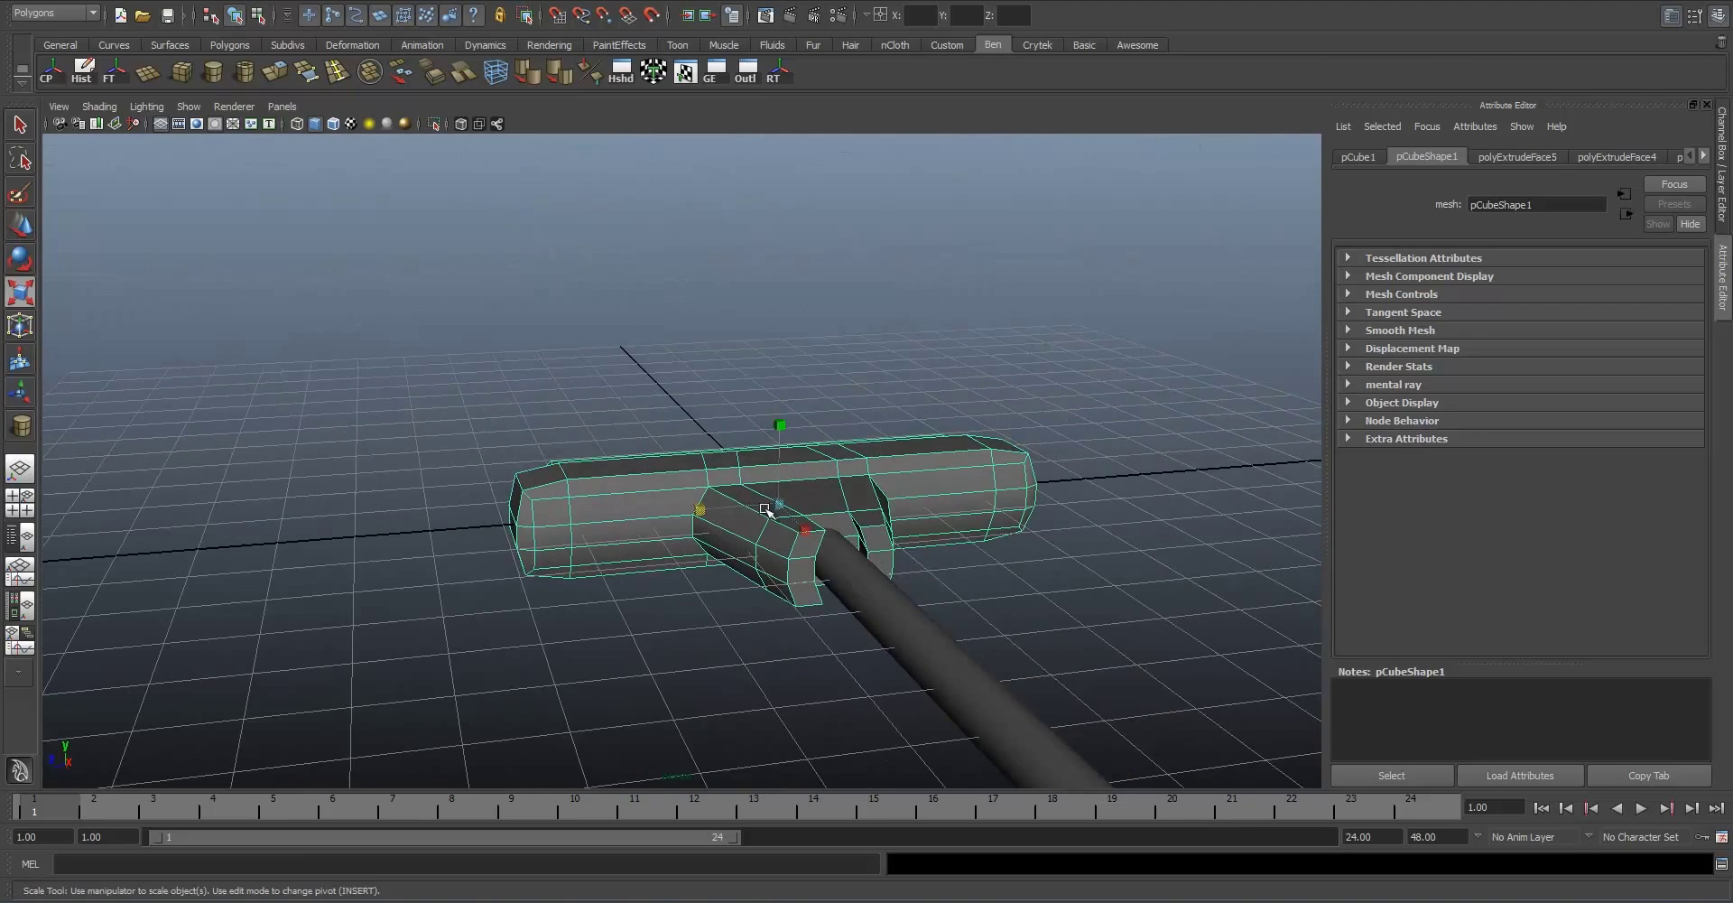
right_drag(643, 488, 713, 465)
click(632, 415)
Step: Draw a thin, flat polygon cube on the grid in front of the head, nearly as wide as the ridge
scroll(599, 468, down, 4)
alt+drag(600, 469, 224, 146)
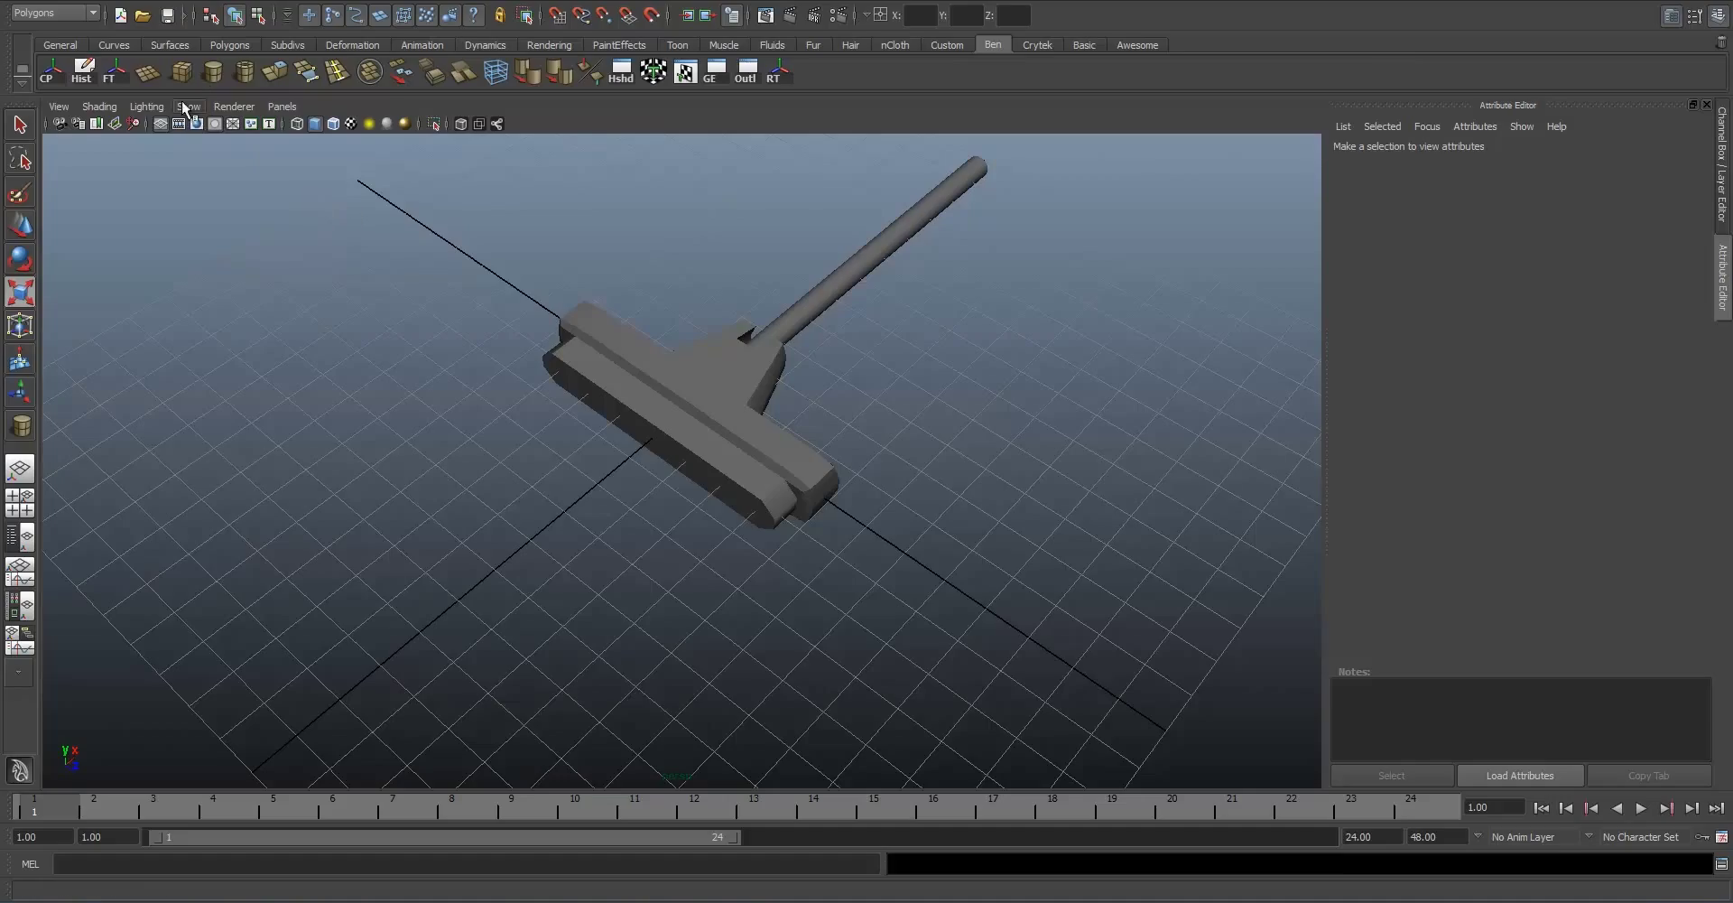
click(178, 72)
alt+drag(541, 379, 655, 379)
mouse_move(606, 424)
alt+middle_down()
mouse_move(560, 428)
mouse_move(603, 428)
alt+middle_up()
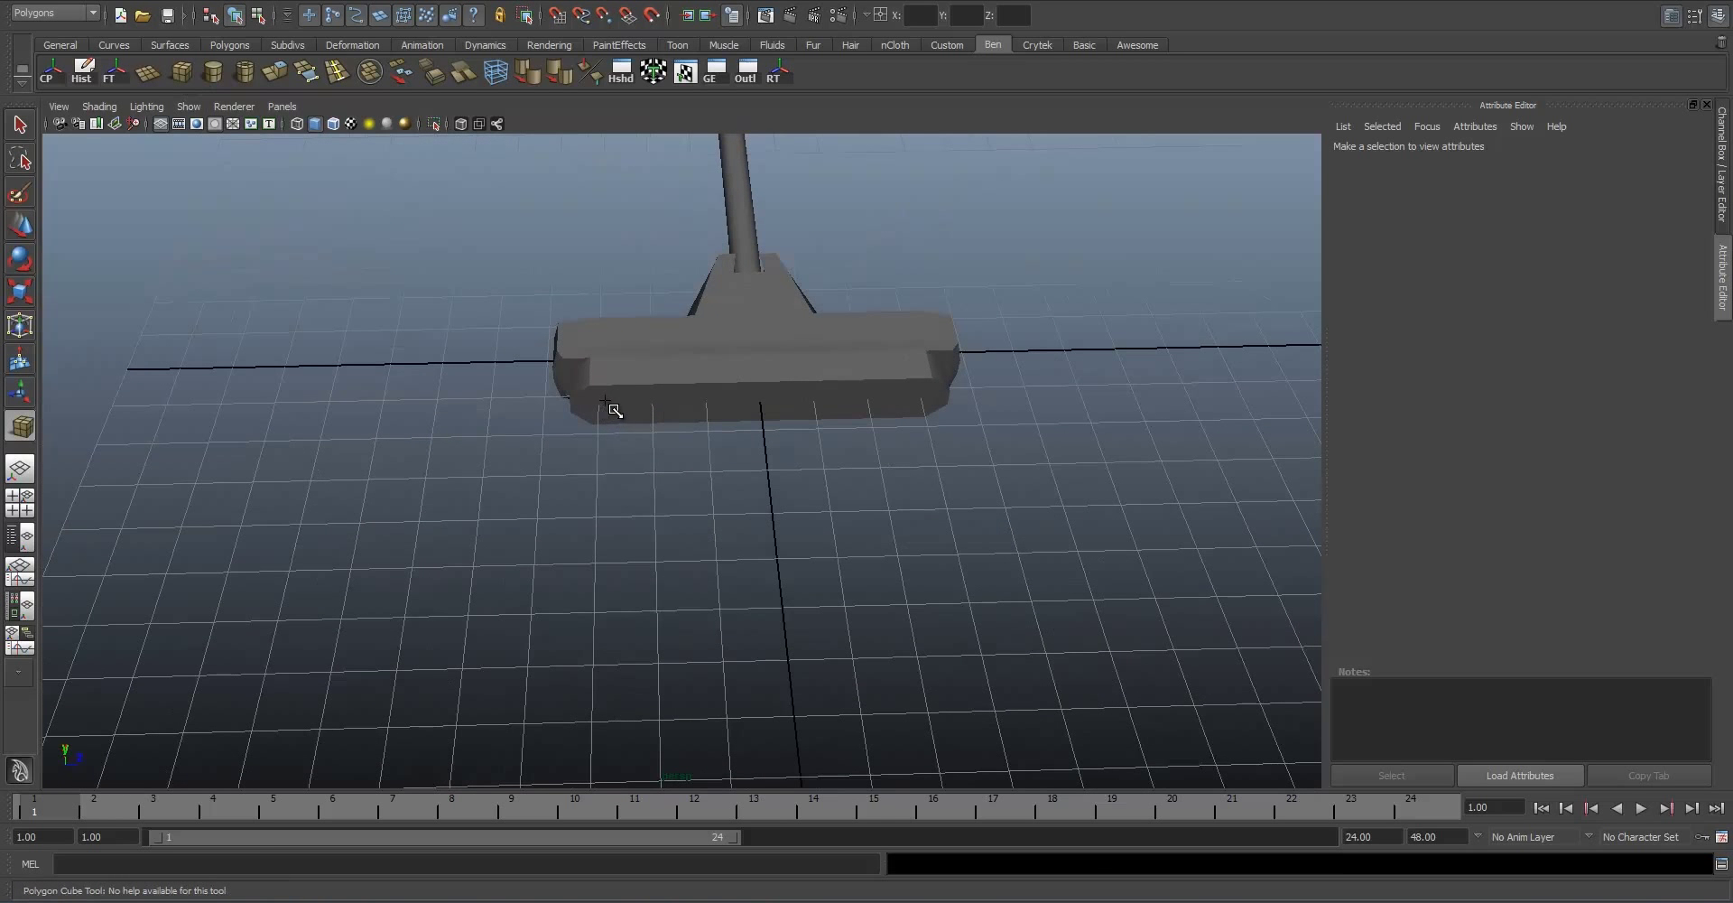
drag(598, 401, 975, 611)
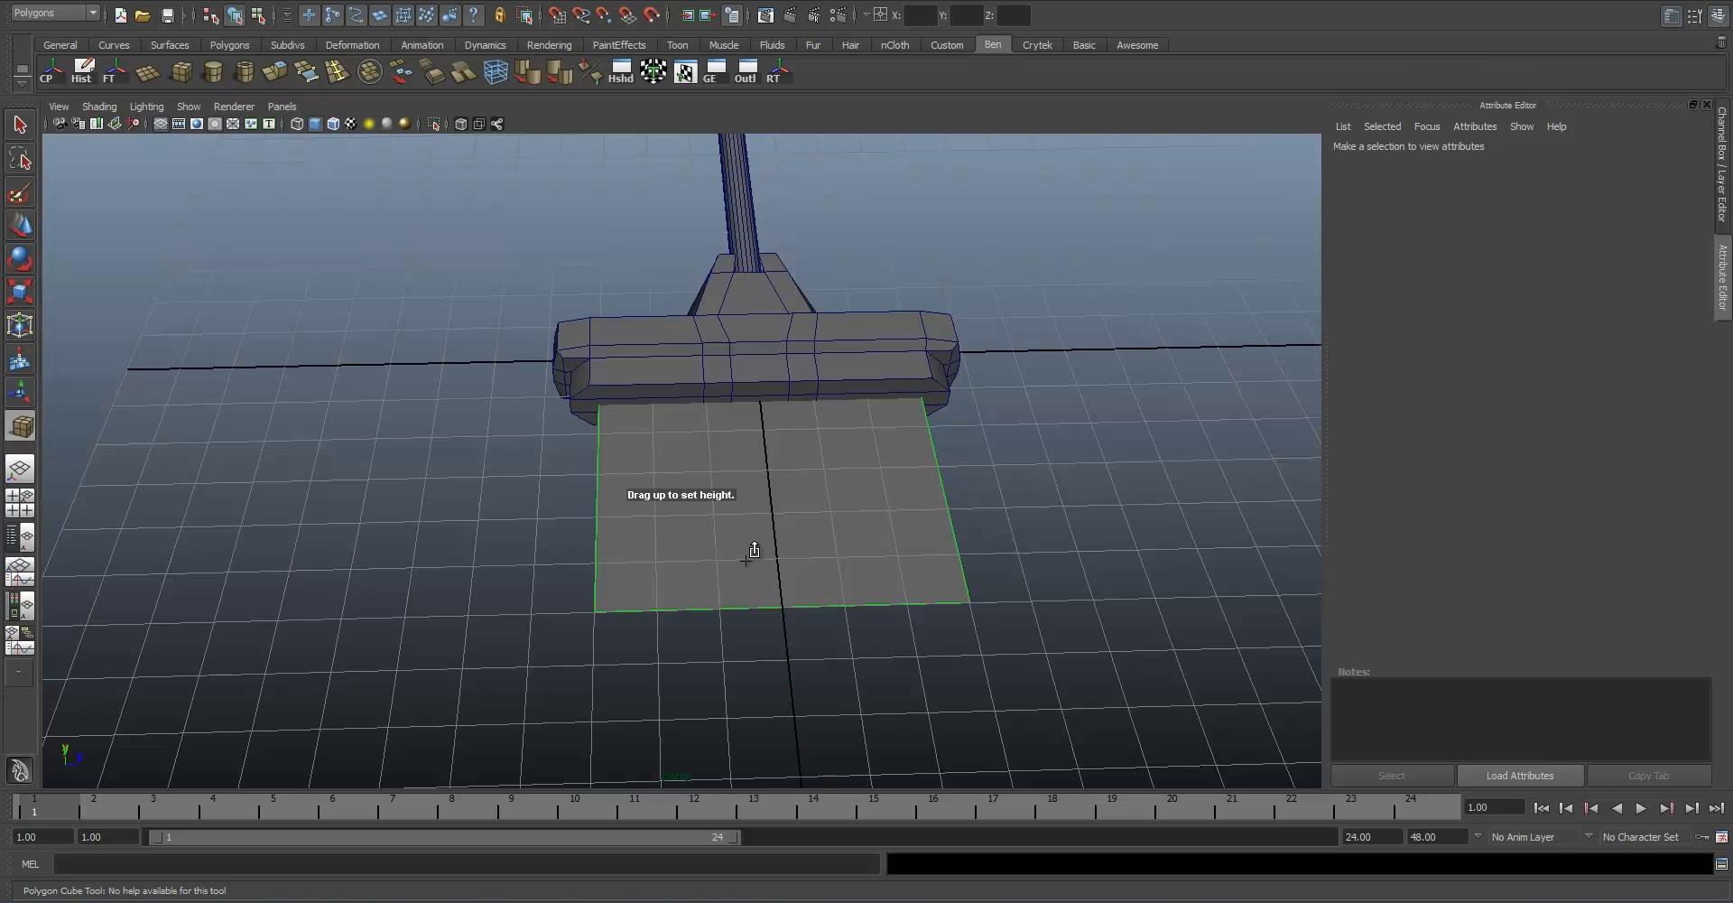
drag(762, 456, 637, 396)
Step: Shift the flat cube slightly in height to line it up with the head
key(w)
alt+drag(632, 488, 455, 443)
alt+right_drag(455, 442, 684, 481)
alt+middle_drag(684, 481, 702, 472)
drag(1066, 444, 1064, 433)
Step: Stretch the flat cube into a long blade by moving its far end face away from the head along X
alt+right_drag(1065, 433, 1011, 457)
alt+drag(1010, 456, 797, 492)
right_drag(603, 567, 777, 377)
click(615, 576)
click(713, 439)
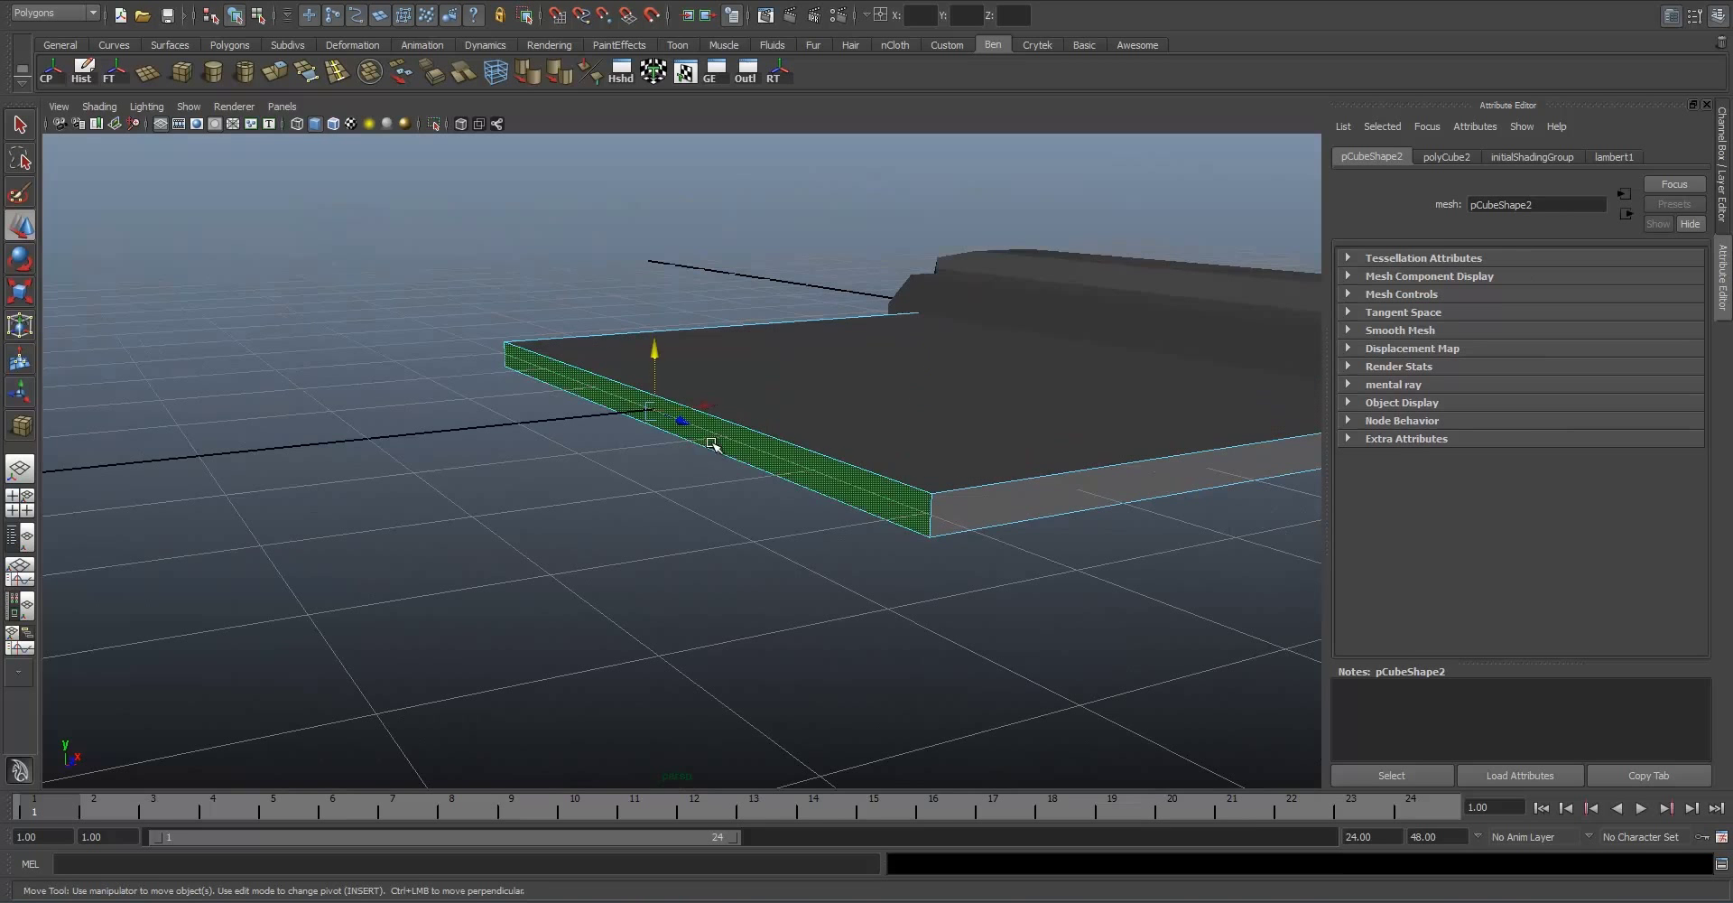
scroll(720, 448, down, 5)
scroll(782, 481, up, 3)
drag(588, 480, 220, 508)
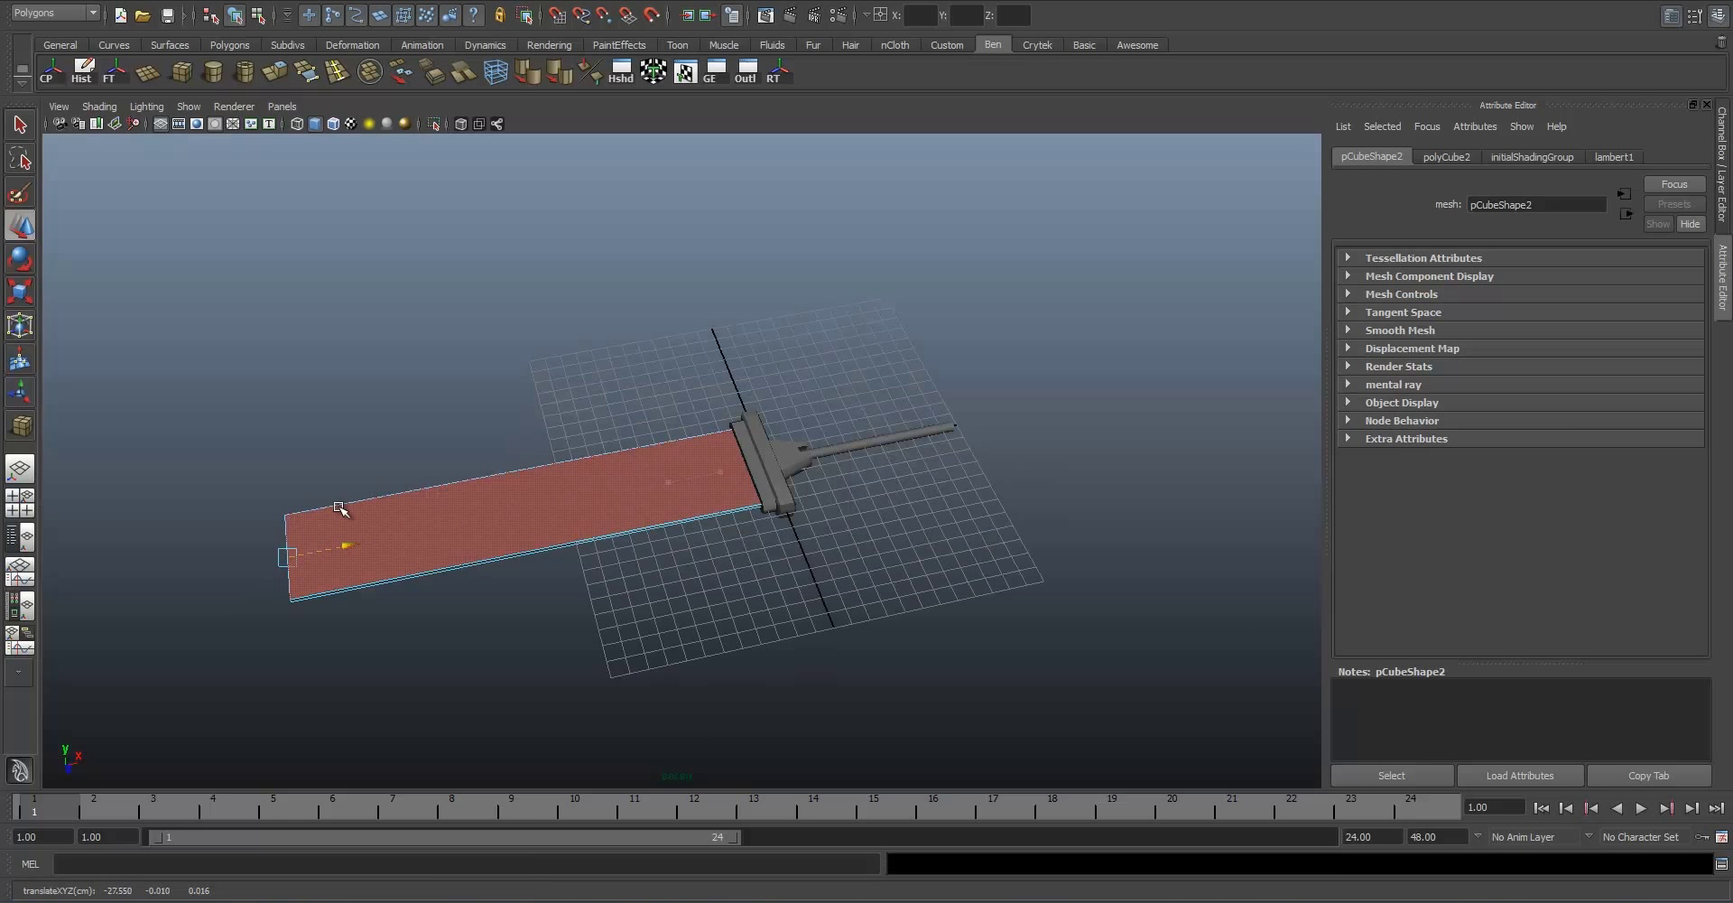
Step: Select both long side faces of the blade and narrow it by scaling them along Z to about 0.980
alt+drag(650, 496, 939, 474)
right_click(780, 433)
alt+drag(789, 480, 742, 271)
shift+click(552, 525)
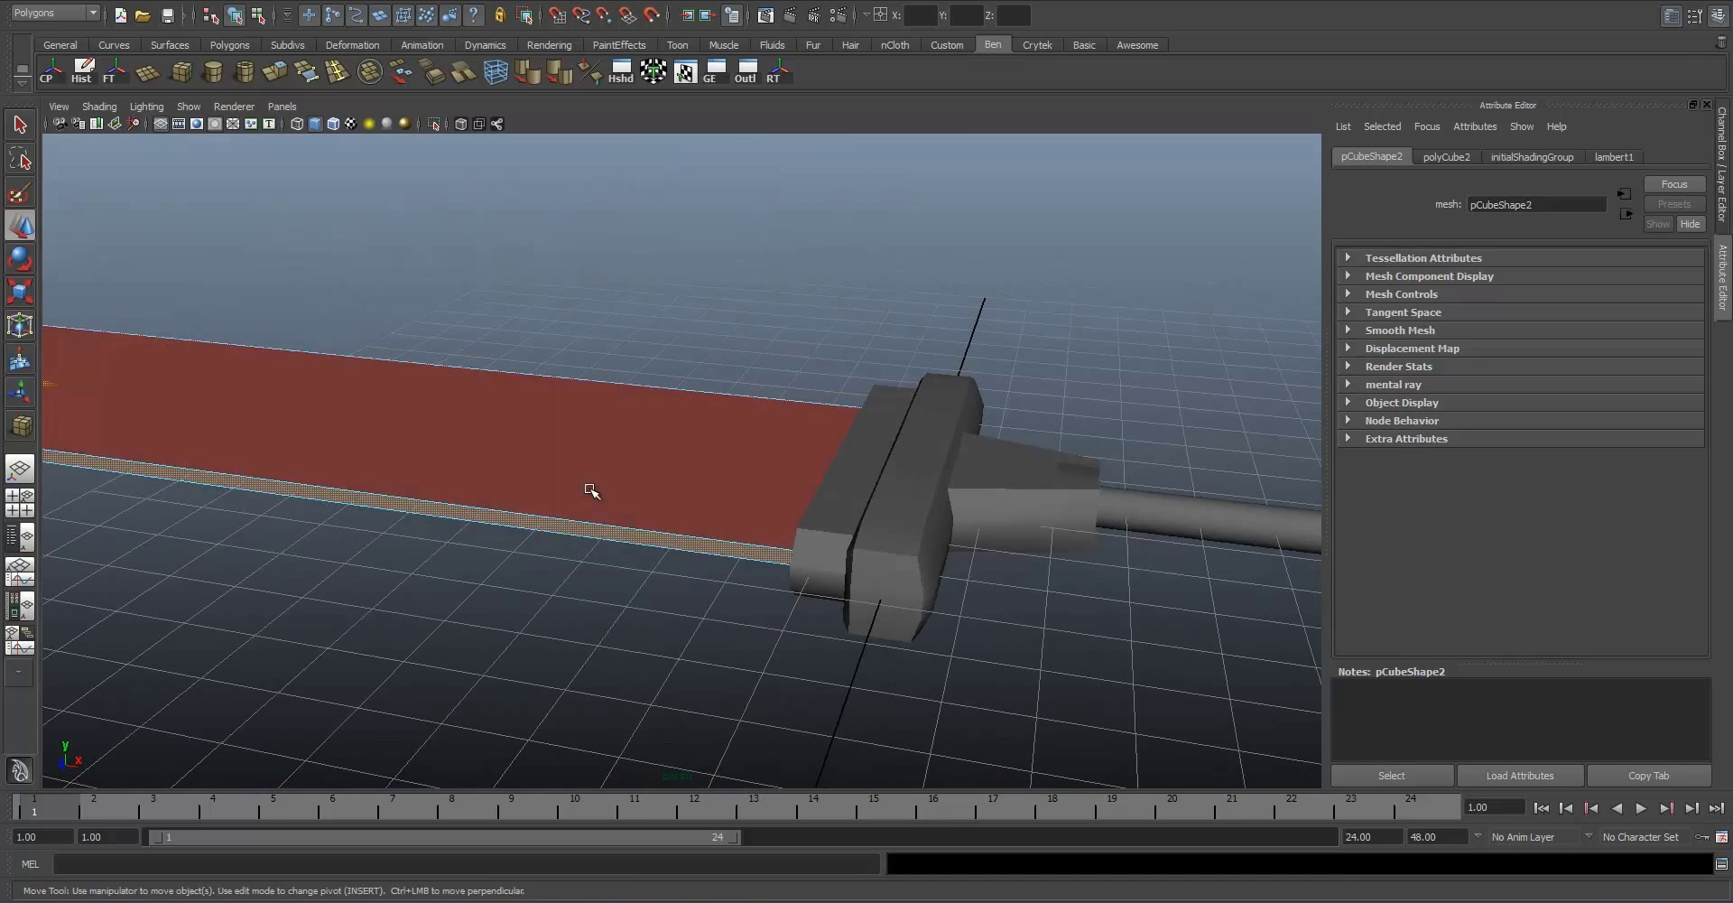
alt+drag(588, 492, 604, 313)
key(r)
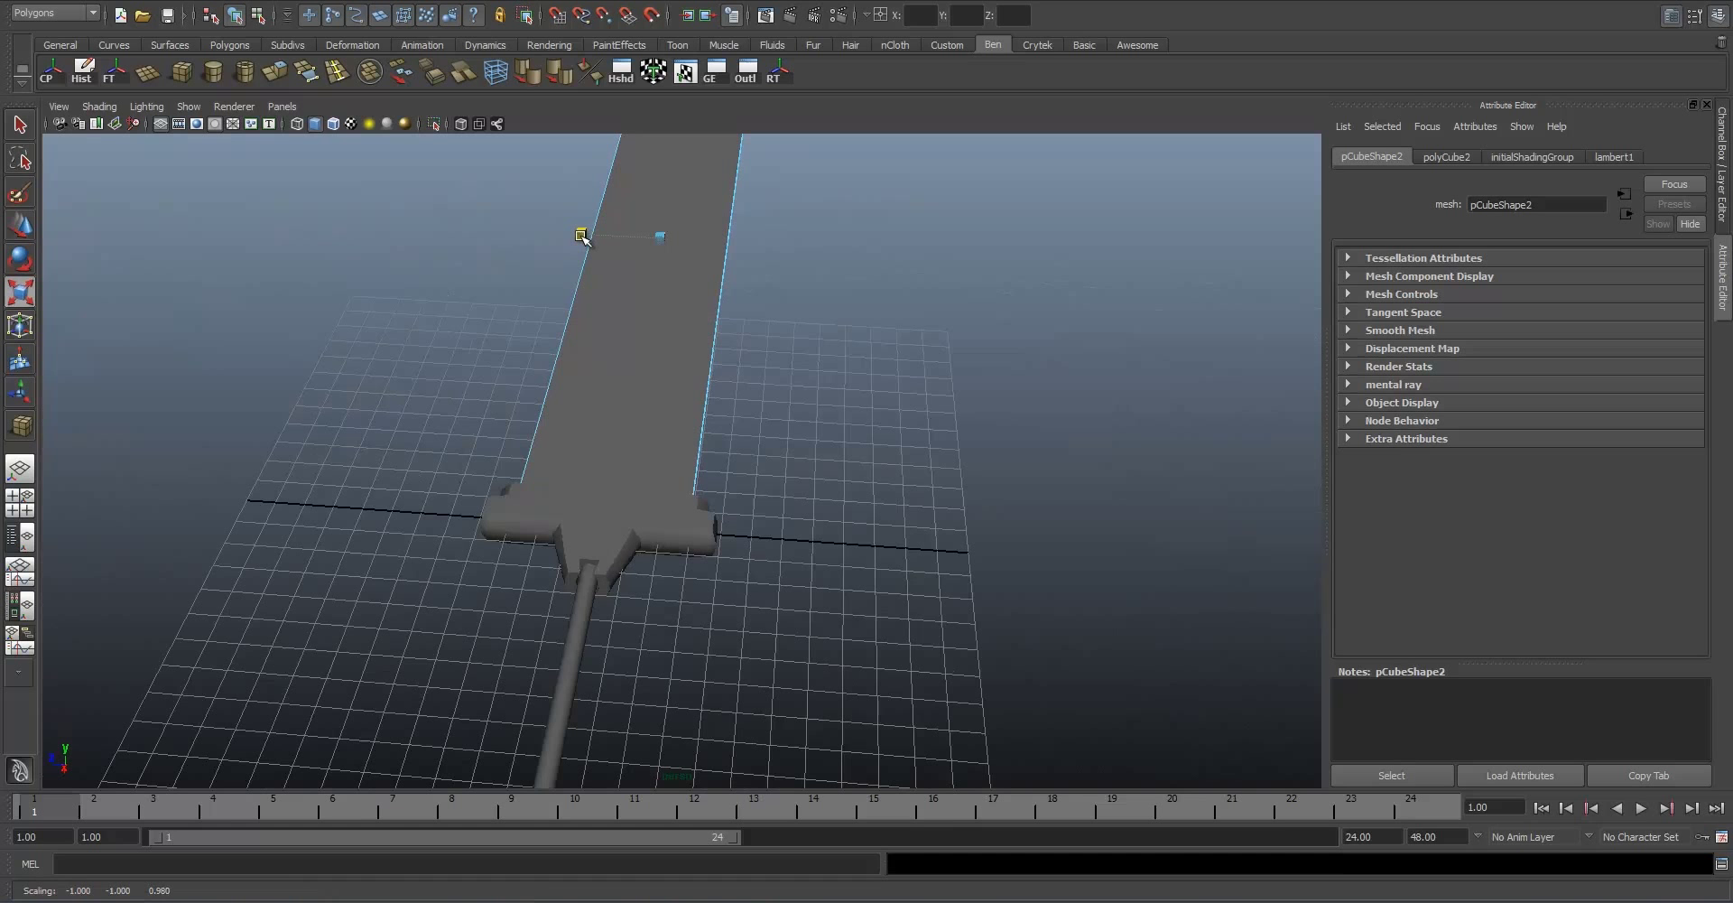
drag(585, 236, 588, 236)
Step: Lengthen the handle cylinder and move it back so its front end sits between the prongs
alt+middle_drag(722, 605, 792, 426)
scroll(792, 426, up, 3)
click(641, 468)
scroll(668, 515, down, 3)
drag(682, 493, 571, 438)
key(w)
drag(400, 393, 293, 424)
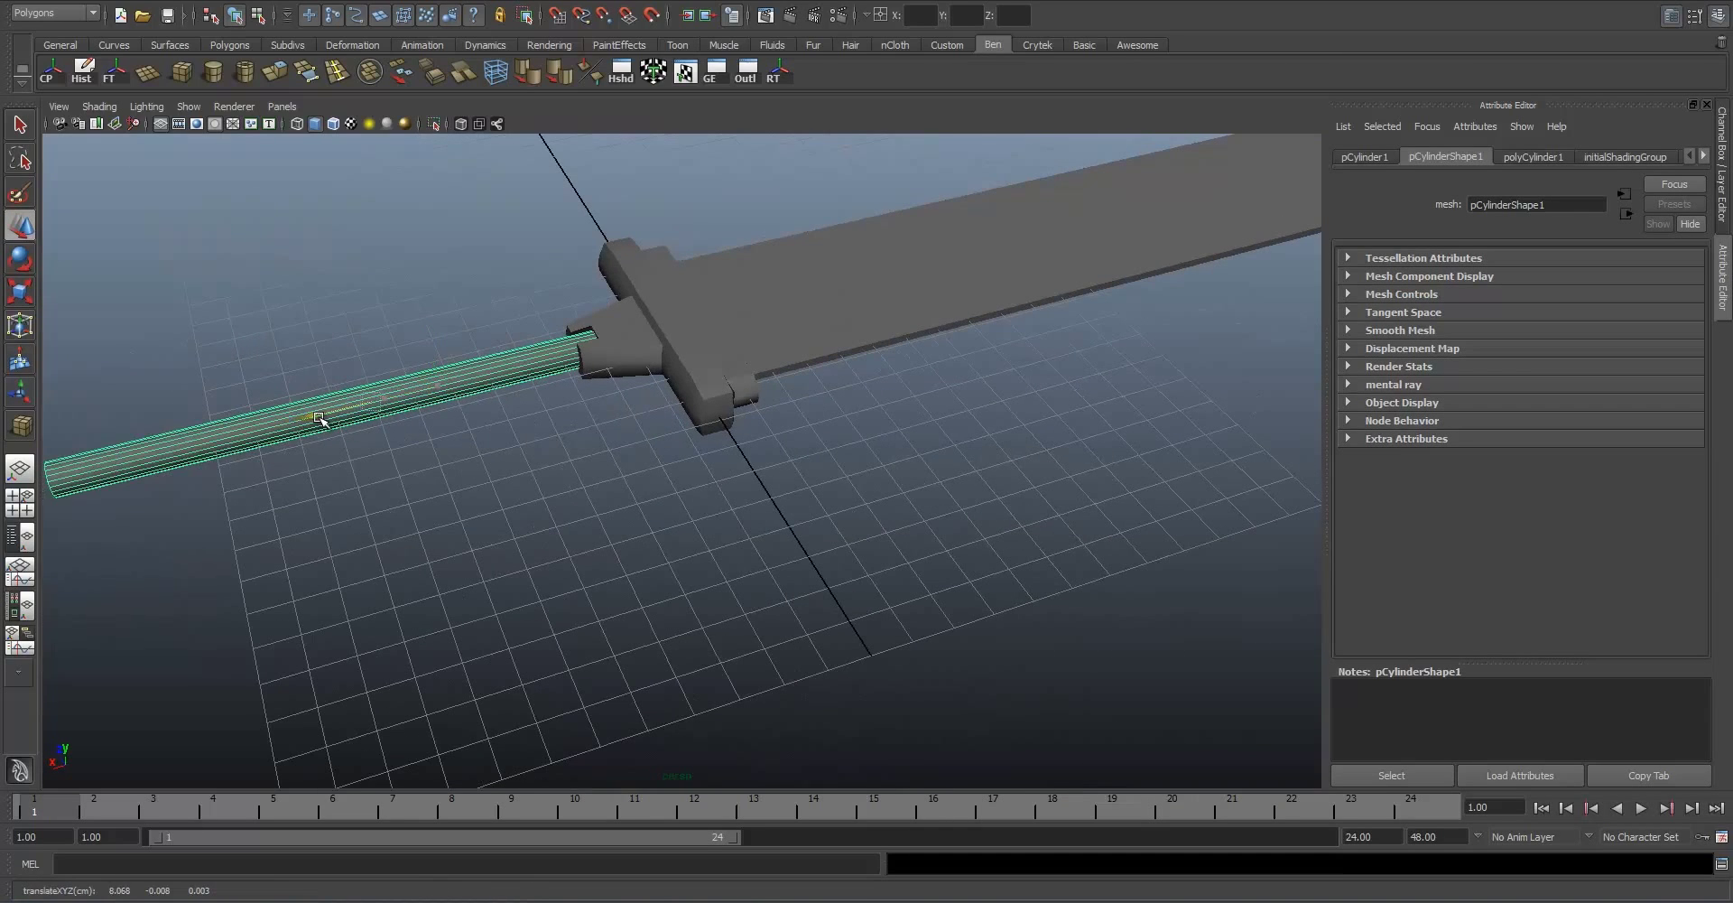
click(684, 442)
Step: Slant the blade's tip by moving the vertices of one end corner along the blade's length, and return to object mode
scroll(684, 442, down, 5)
alt+drag(685, 442, 827, 465)
scroll(828, 465, up, 3)
alt+drag(778, 529, 865, 494)
click(641, 403)
alt+middle_drag(697, 452, 962, 588)
alt+middle_drag(560, 431, 726, 474)
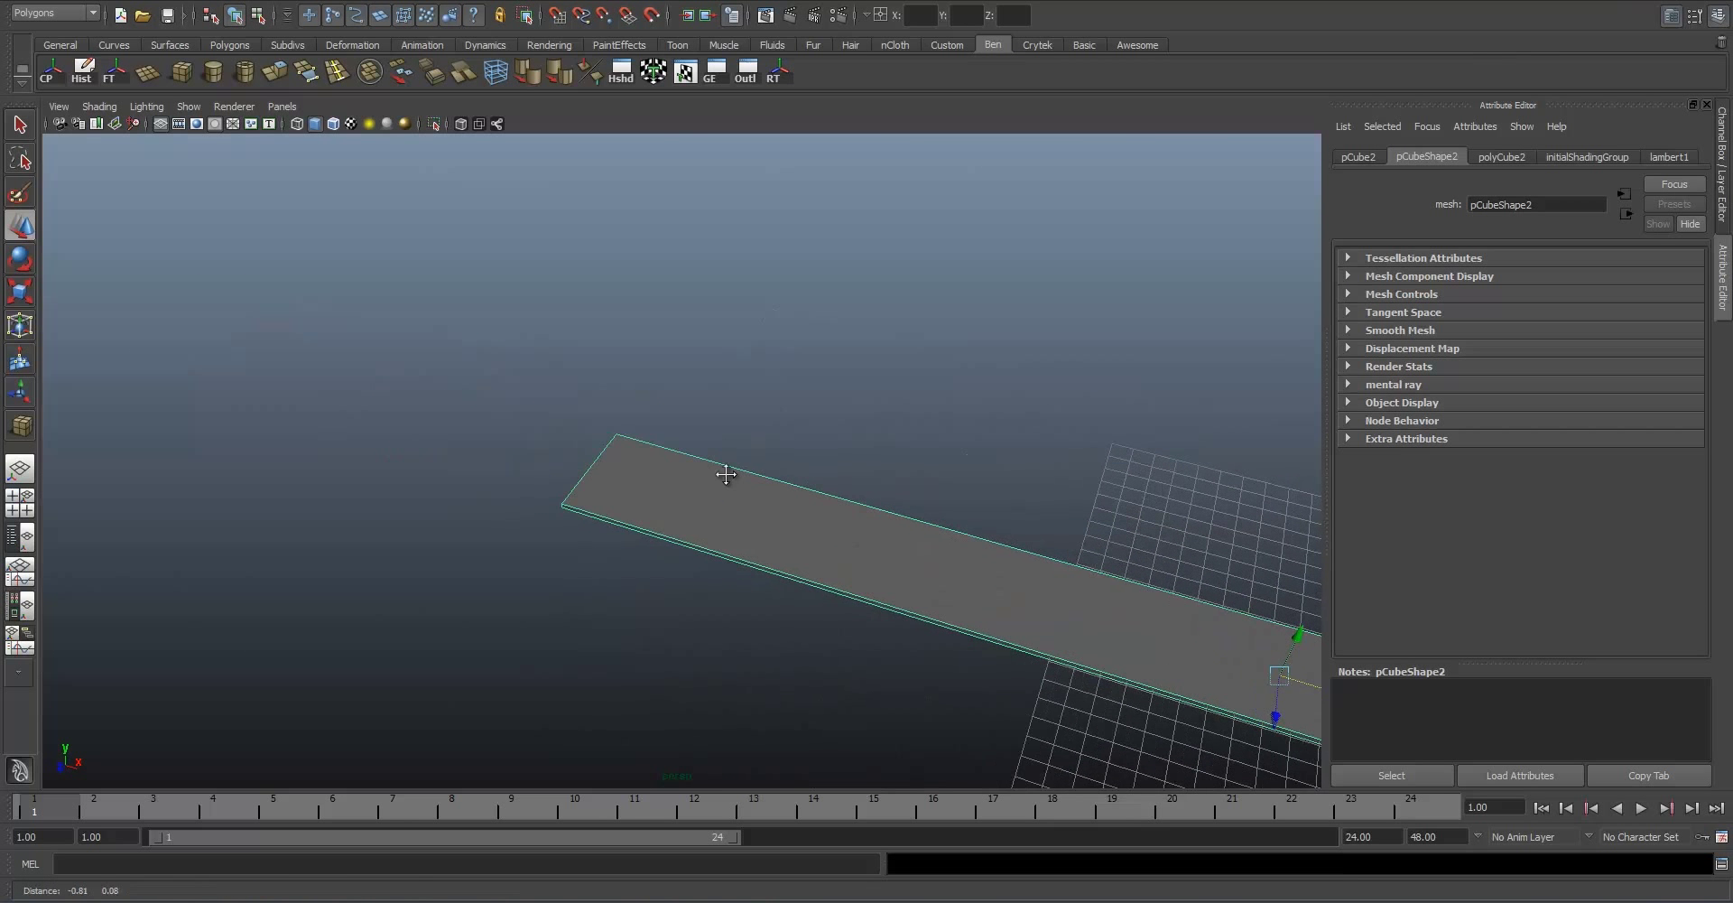
alt+right_drag(726, 474, 722, 482)
right_click(723, 481)
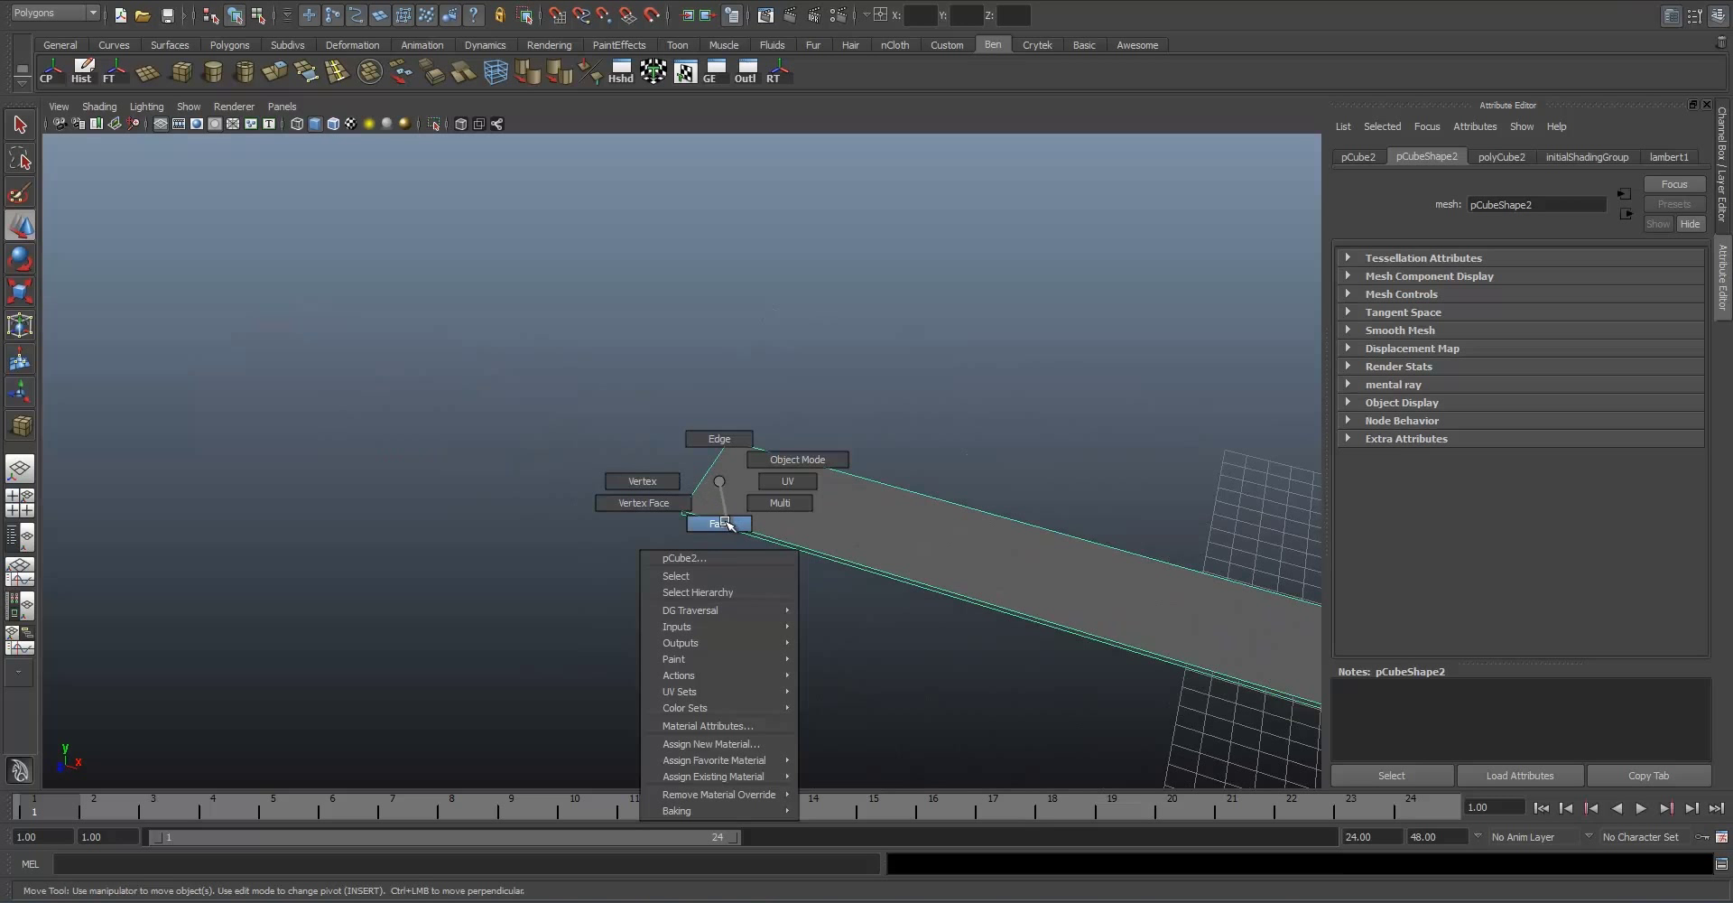
click(632, 481)
click(682, 512)
mouse_move(738, 529)
mouse_down()
mouse_move(550, 513)
mouse_move(739, 561)
mouse_move(755, 533)
mouse_move(750, 564)
mouse_move(745, 547)
mouse_up()
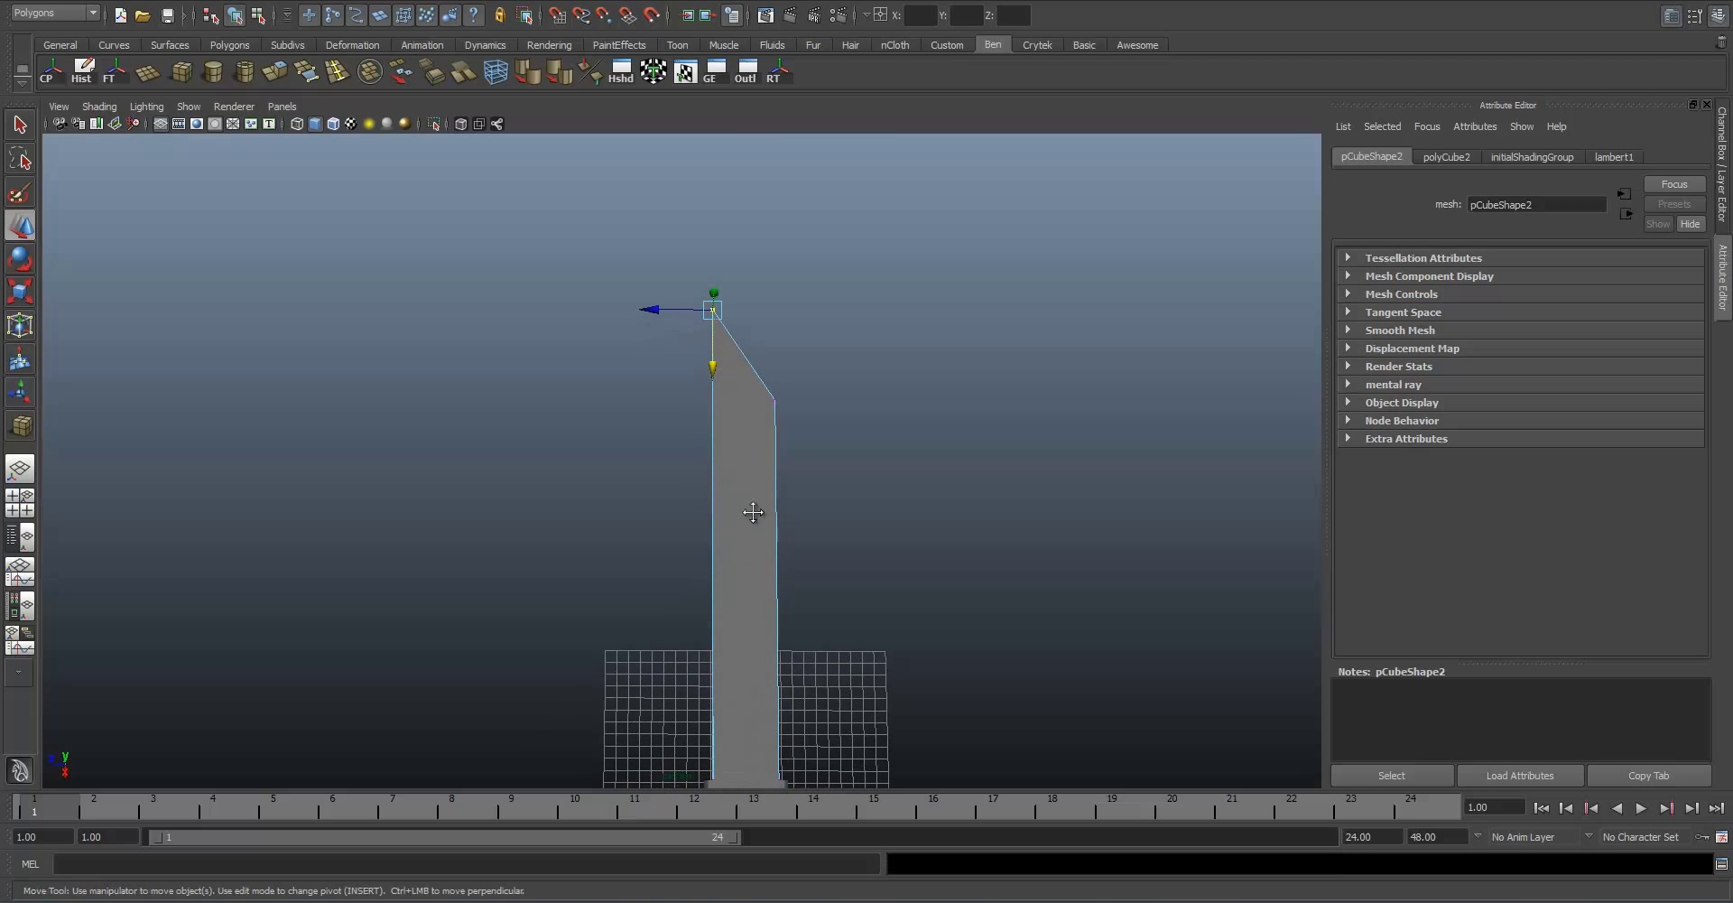
alt+middle_drag(751, 509, 751, 464)
right_drag(749, 454, 817, 450)
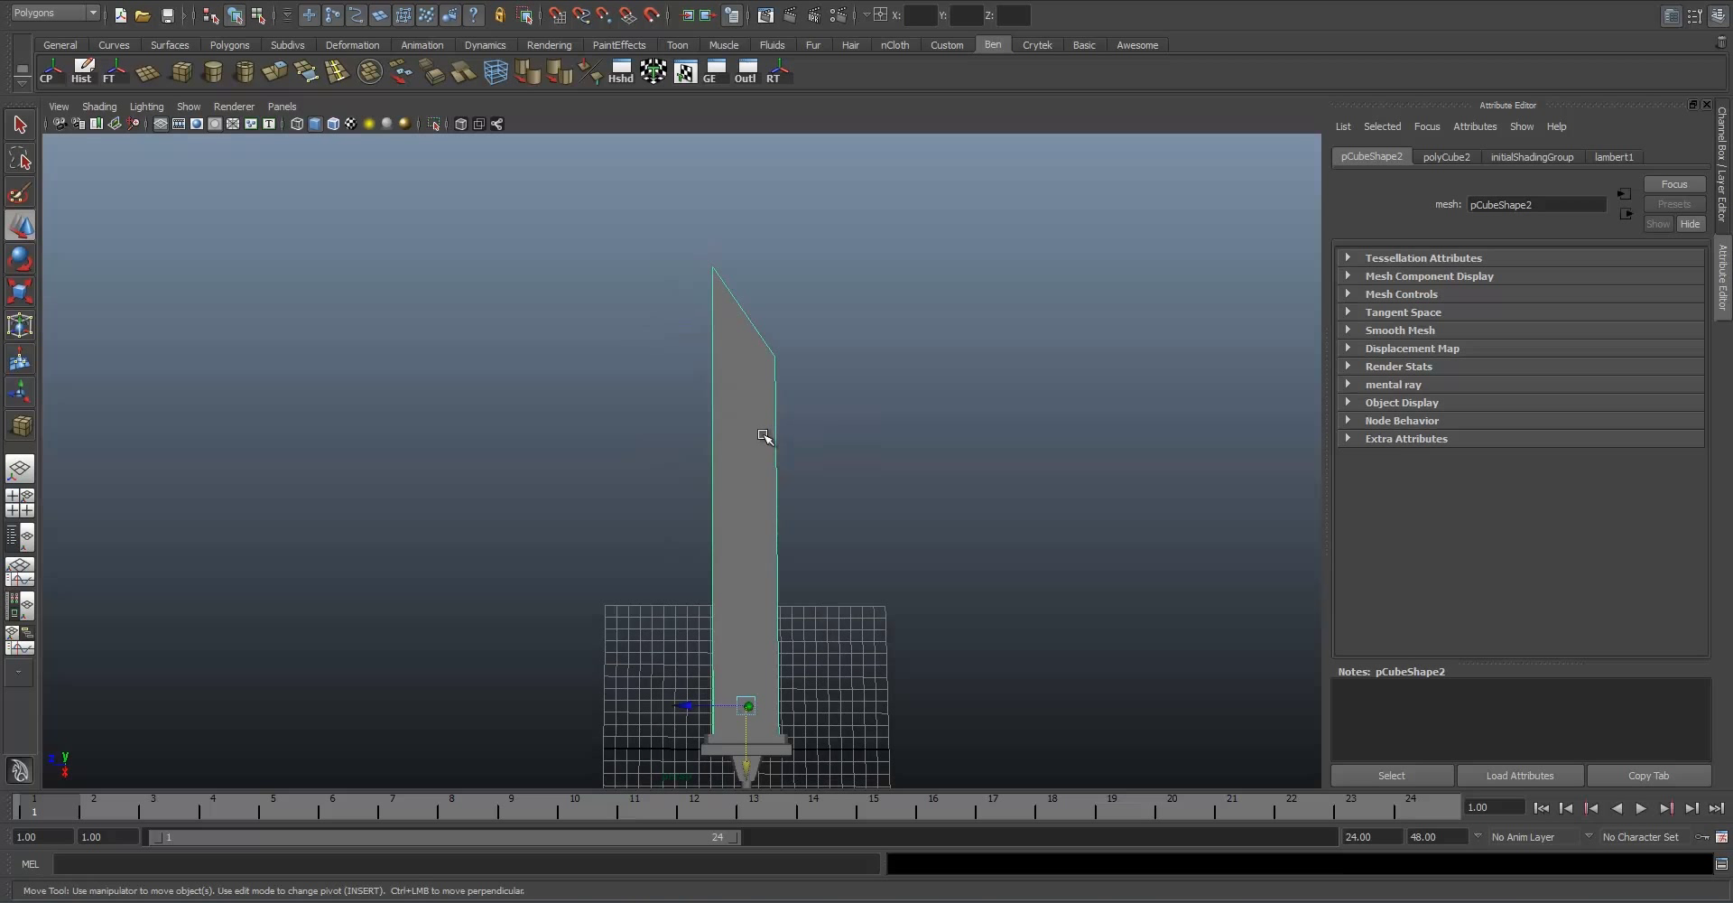
Step: Insert two edge loops along the blade's length, one near each long side
click(333, 81)
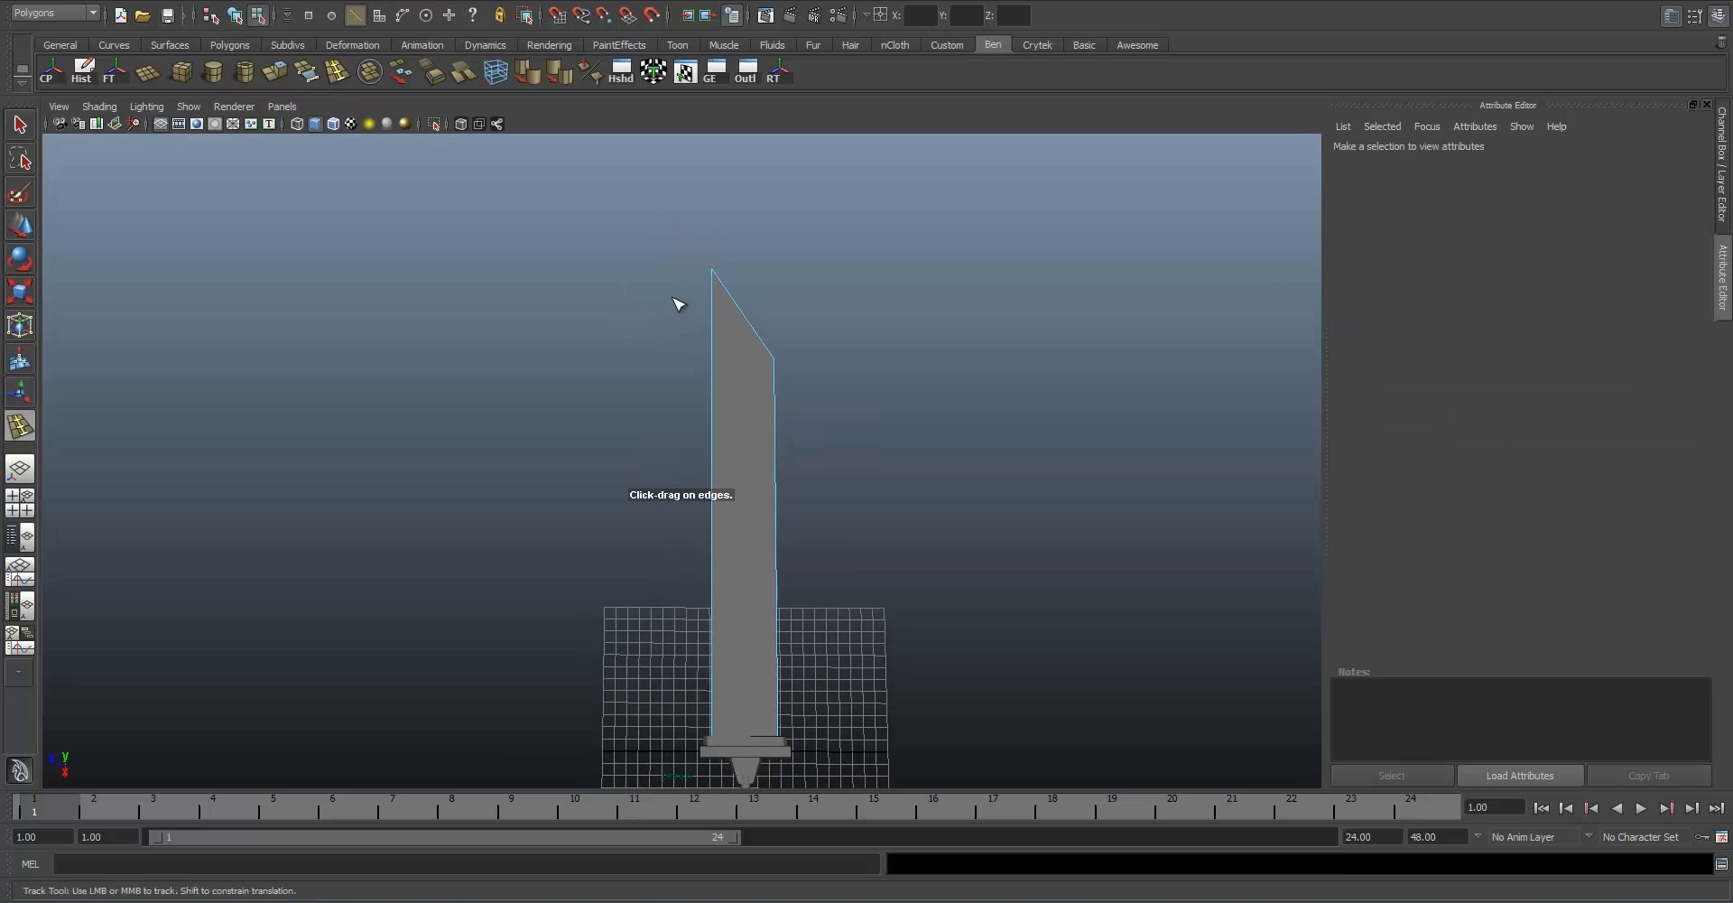
click(759, 353)
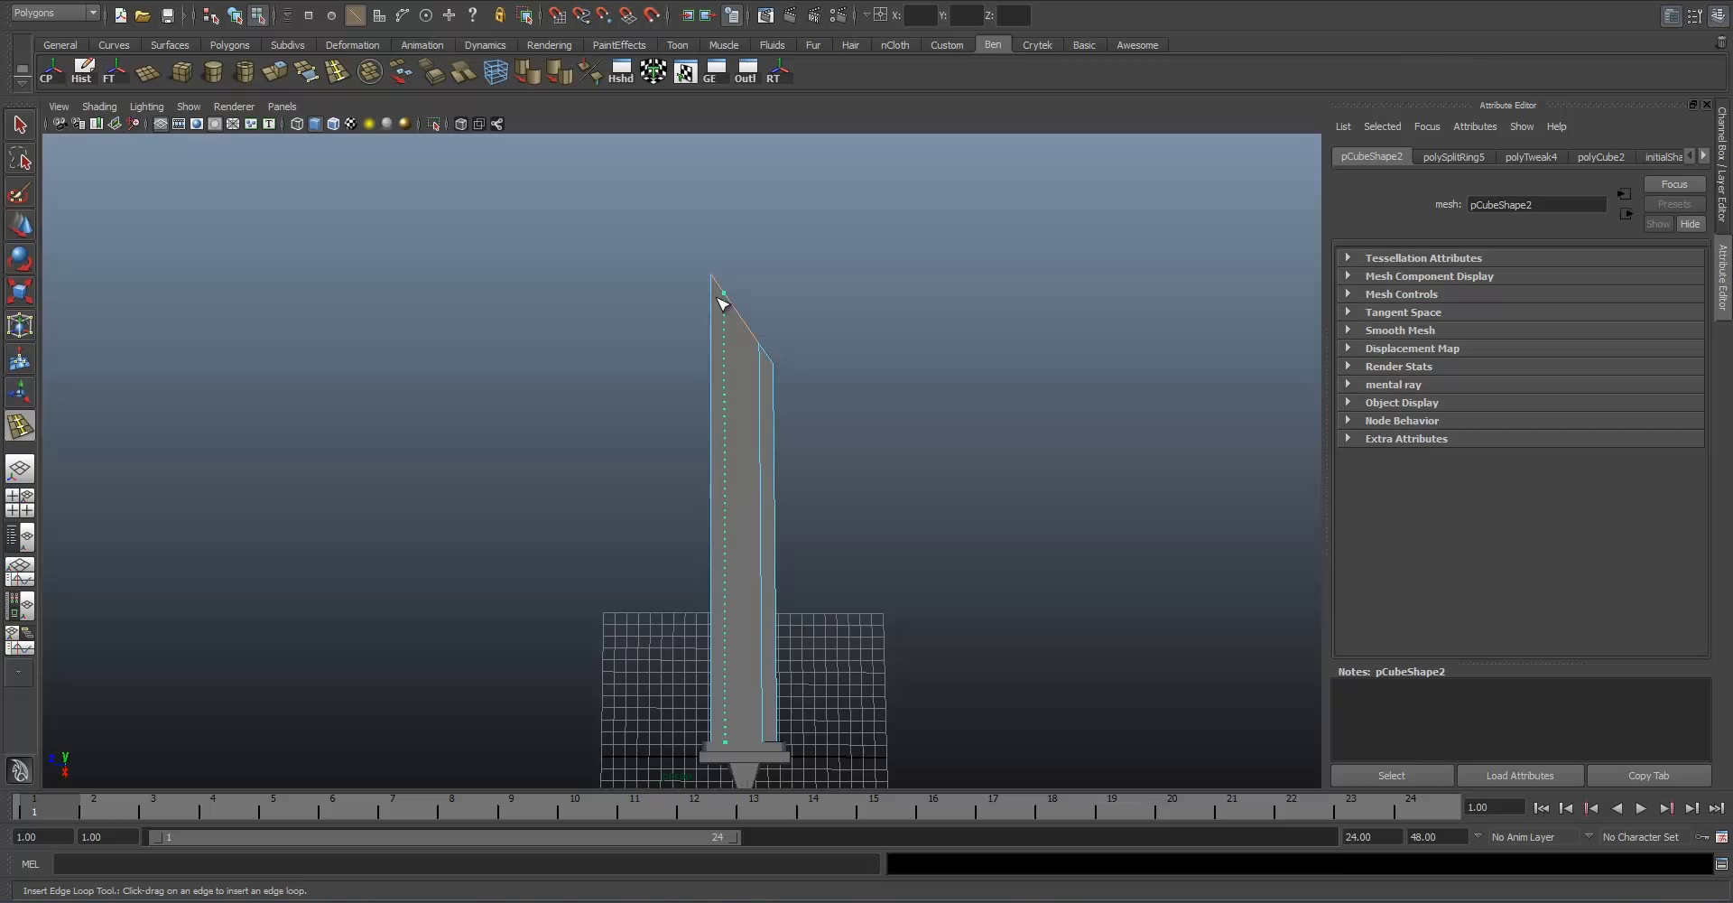
click(723, 302)
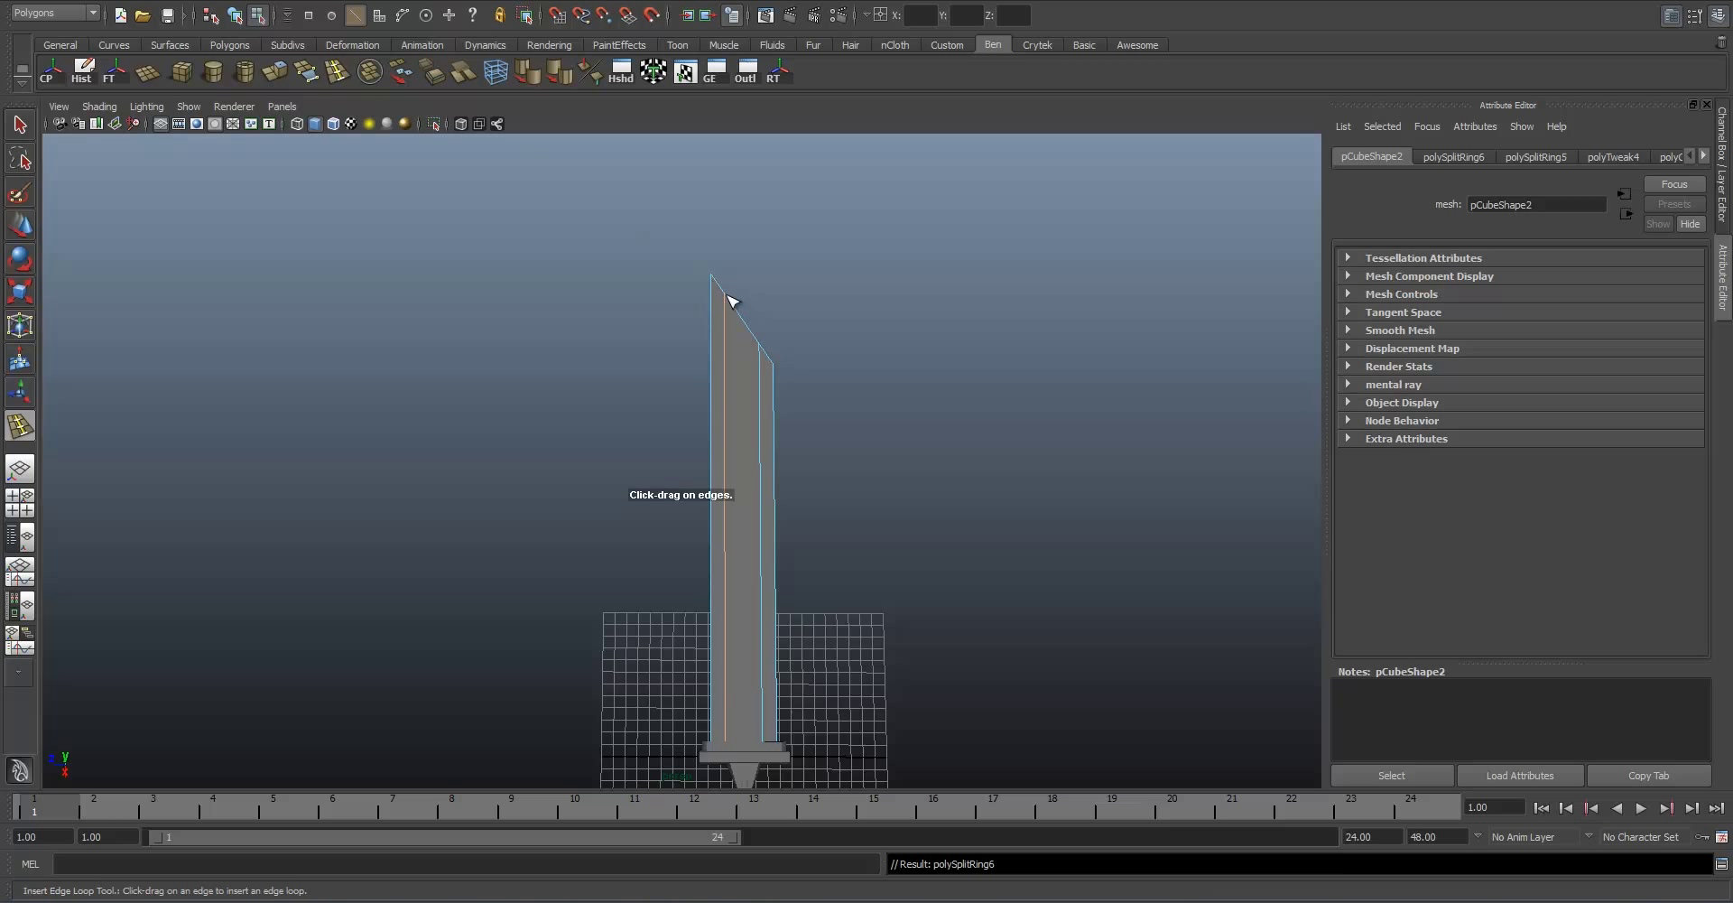
mouse_move(736, 310)
alt+mouse_down()
mouse_move(684, 337)
mouse_move(647, 298)
mouse_move(723, 293)
alt+mouse_up()
click(20, 126)
Step: Select the narrow faces along both long sides of the blade and thin them by scaling vertically
alt+middle_drag(722, 378, 596, 402)
alt+drag(596, 402, 735, 389)
alt+middle_drag(735, 388, 488, 555)
alt+middle_drag(626, 390, 401, 419)
alt+right_drag(402, 418, 755, 534)
click(740, 573)
scroll(800, 418, down, 12)
alt+drag(801, 418, 621, 499)
click(618, 526)
key(r)
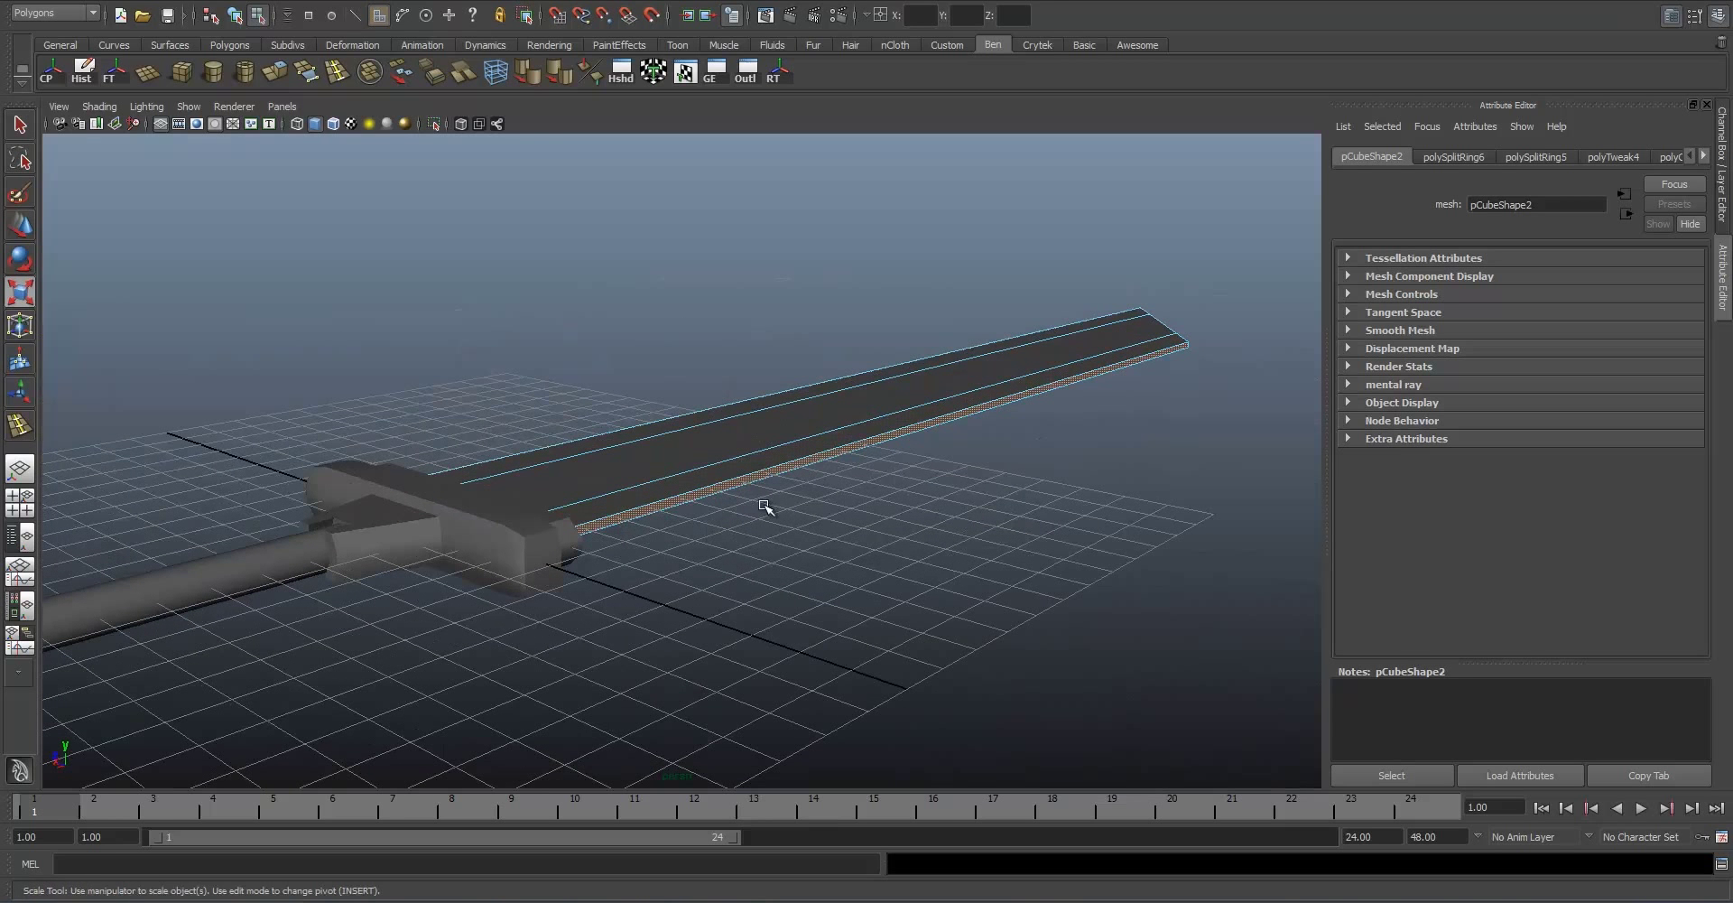
drag(959, 462, 962, 385)
scroll(901, 511, up, 8)
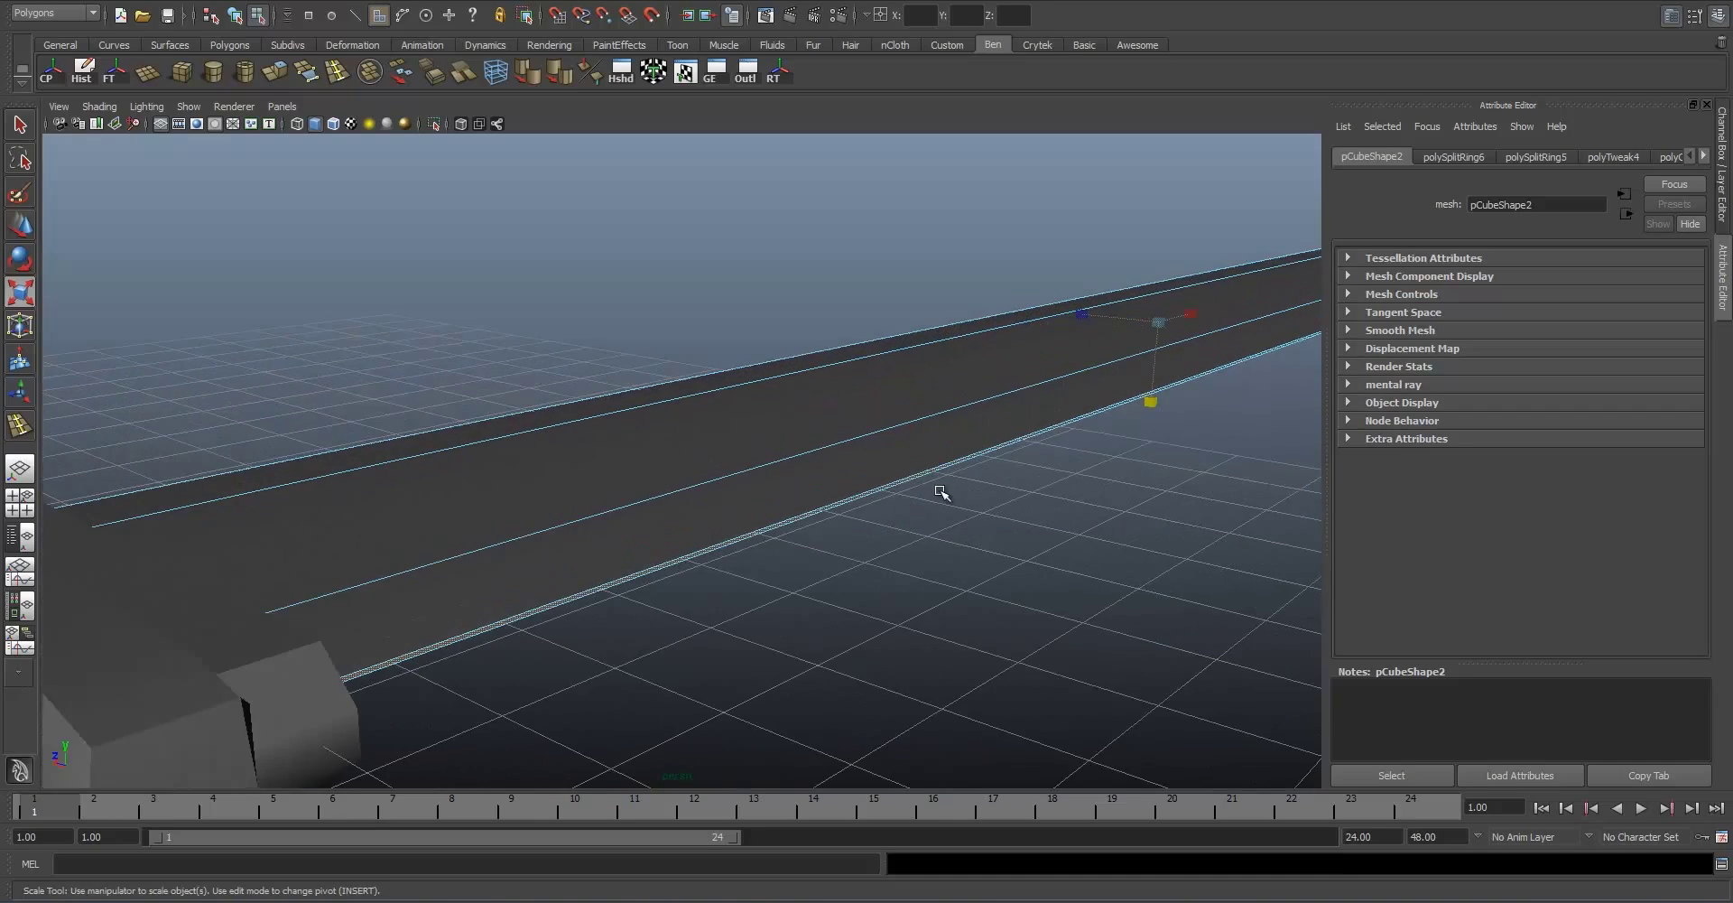
Step: Scale the selected long side faces of the blade vertically once more to sharpen both edges
alt+middle_drag(800, 402, 695, 375)
alt+drag(892, 420, 994, 372)
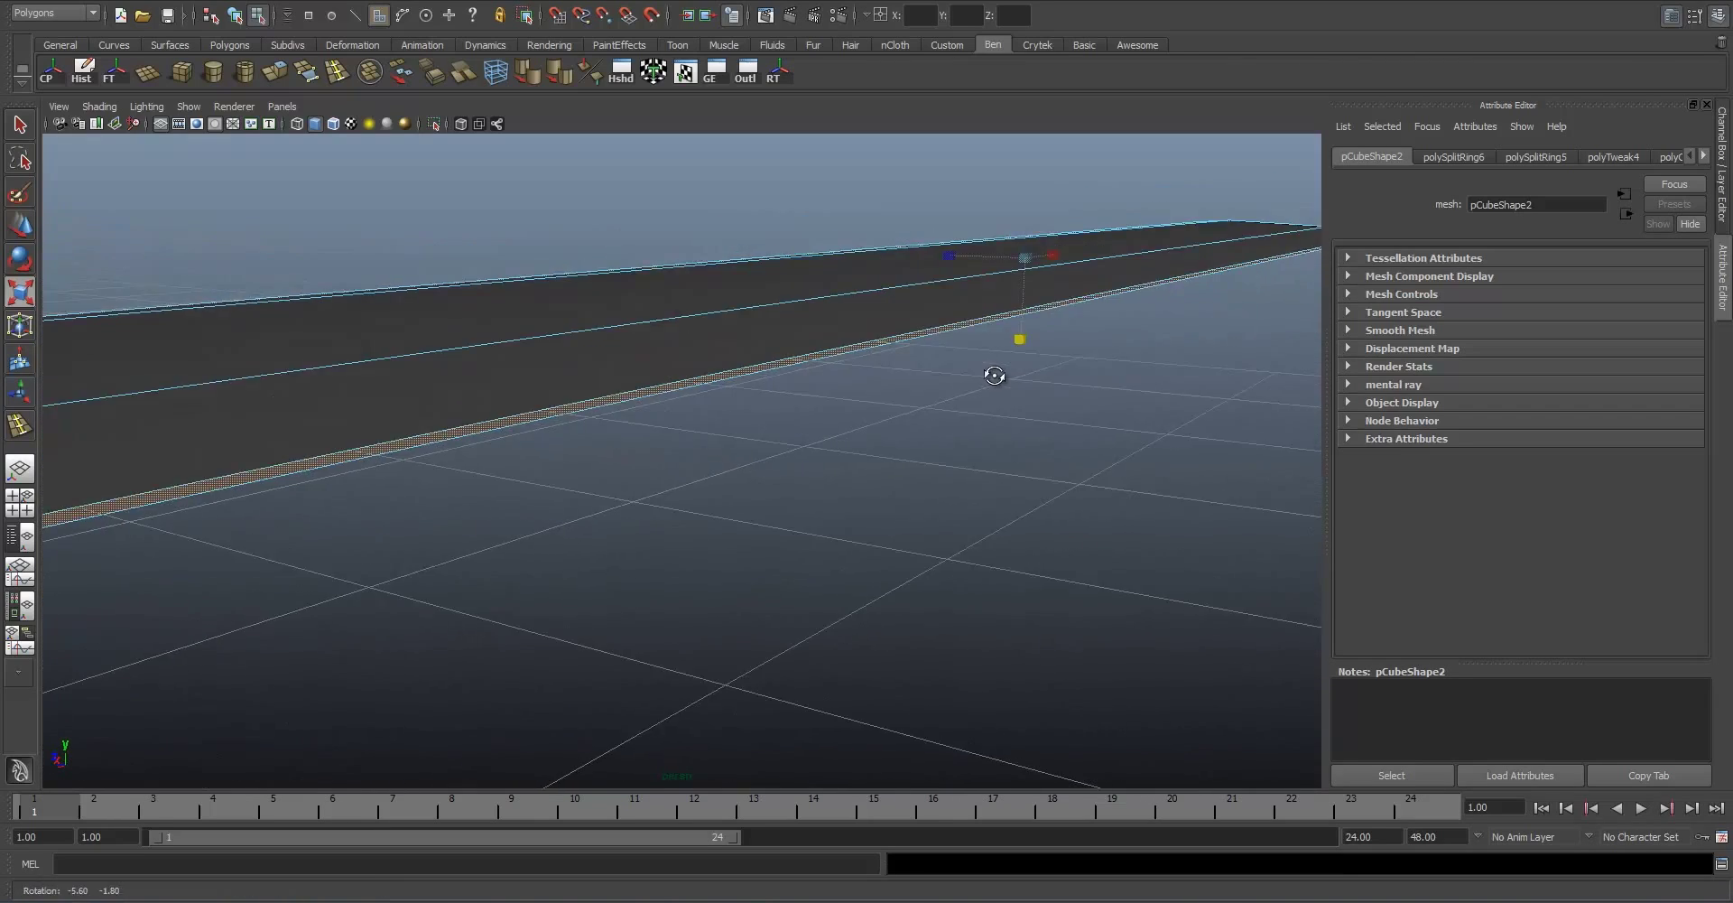
alt+middle_drag(994, 372, 960, 391)
alt+middle_drag(545, 447, 1201, 371)
mouse_move(803, 433)
alt+middle_down()
mouse_move(1235, 331)
mouse_move(1160, 342)
alt+middle_up()
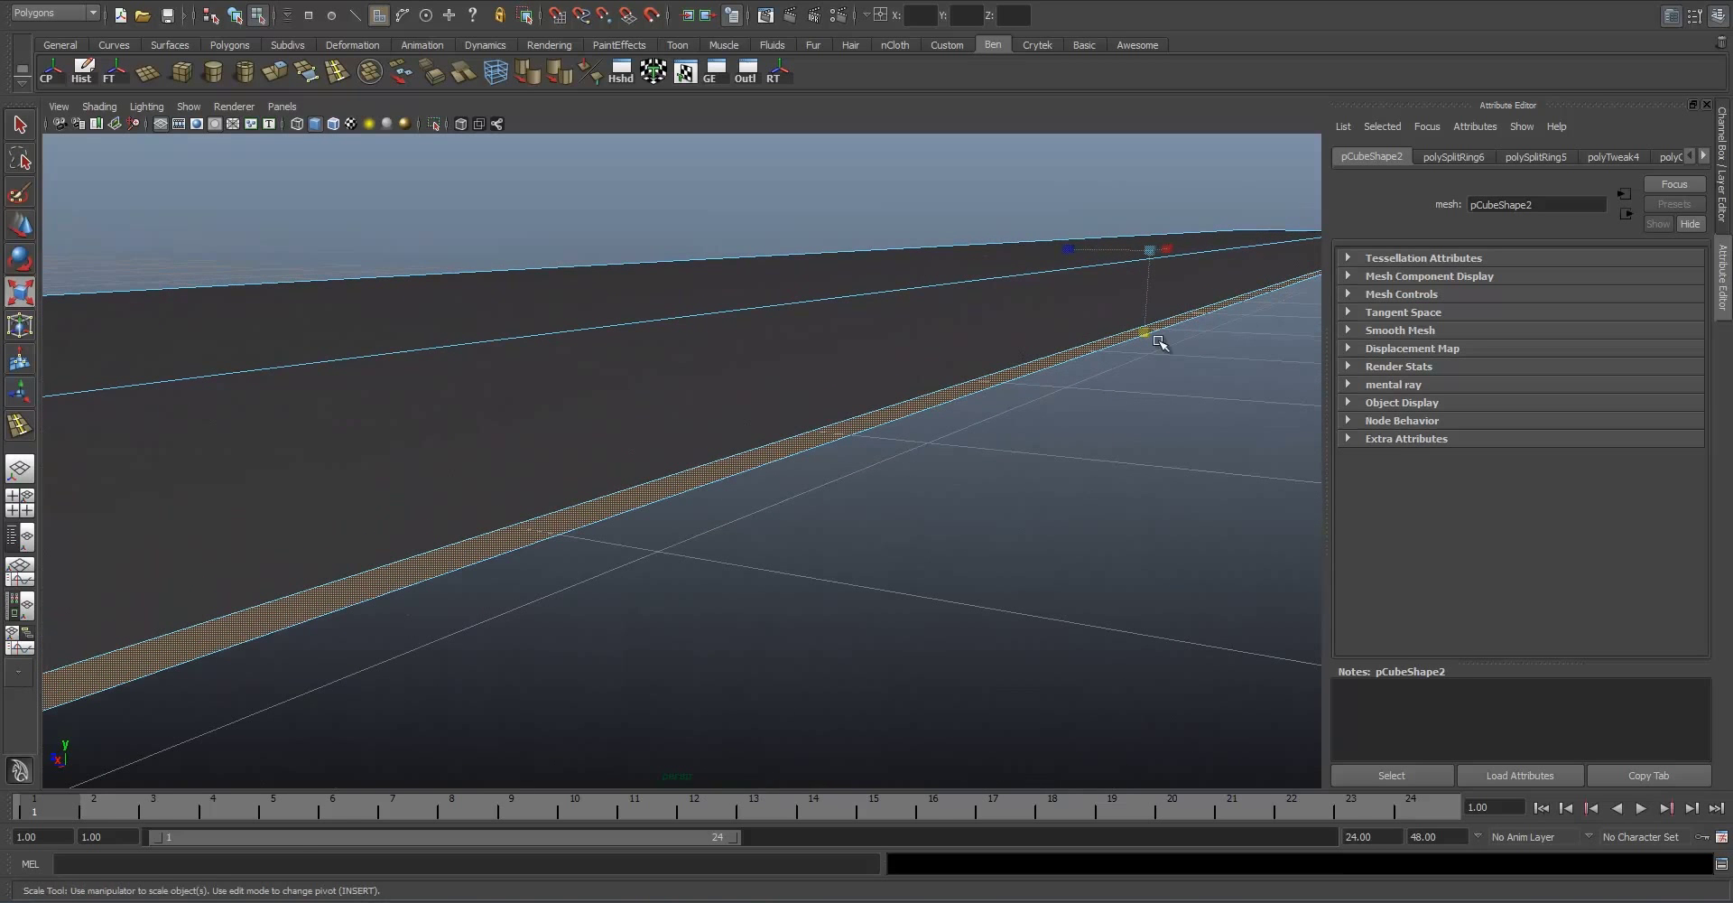
drag(1147, 331, 1161, 264)
Step: Flatten the blade's side faces a final time along Y, and return to object mode with the blade selected
alt+right_drag(990, 387, 598, 514)
alt+middle_drag(598, 514, 740, 500)
alt+right_drag(665, 501, 746, 492)
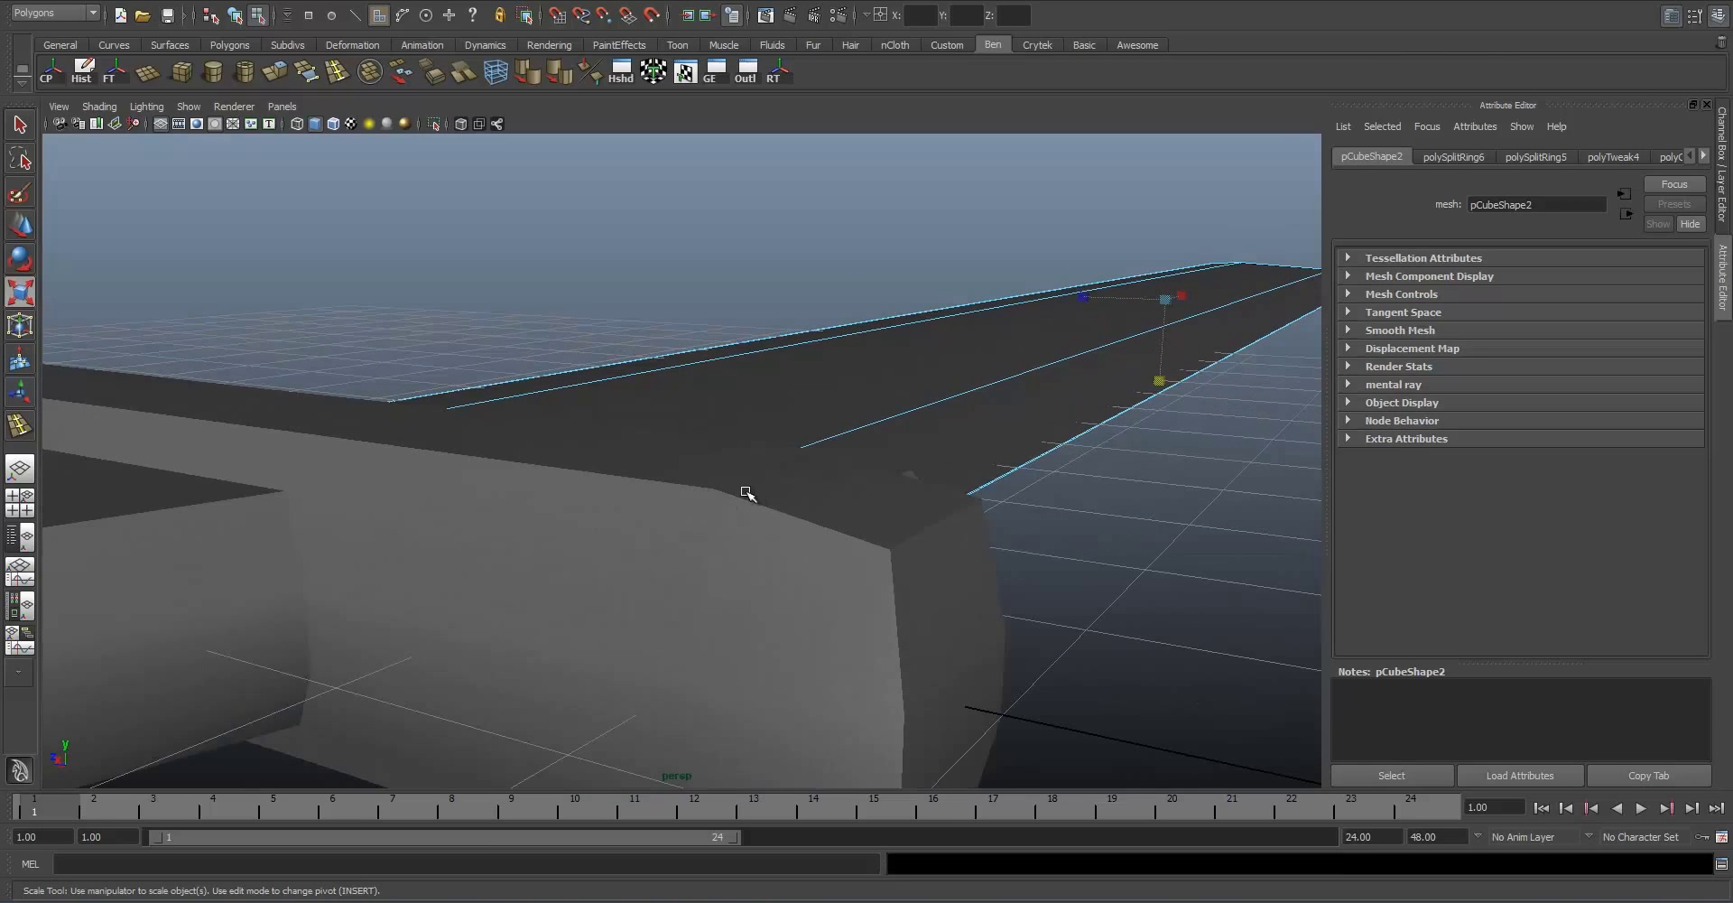
alt+drag(754, 463, 559, 440)
alt+middle_drag(379, 569, 561, 496)
alt+right_drag(561, 495, 650, 534)
scroll(855, 515, down, 5)
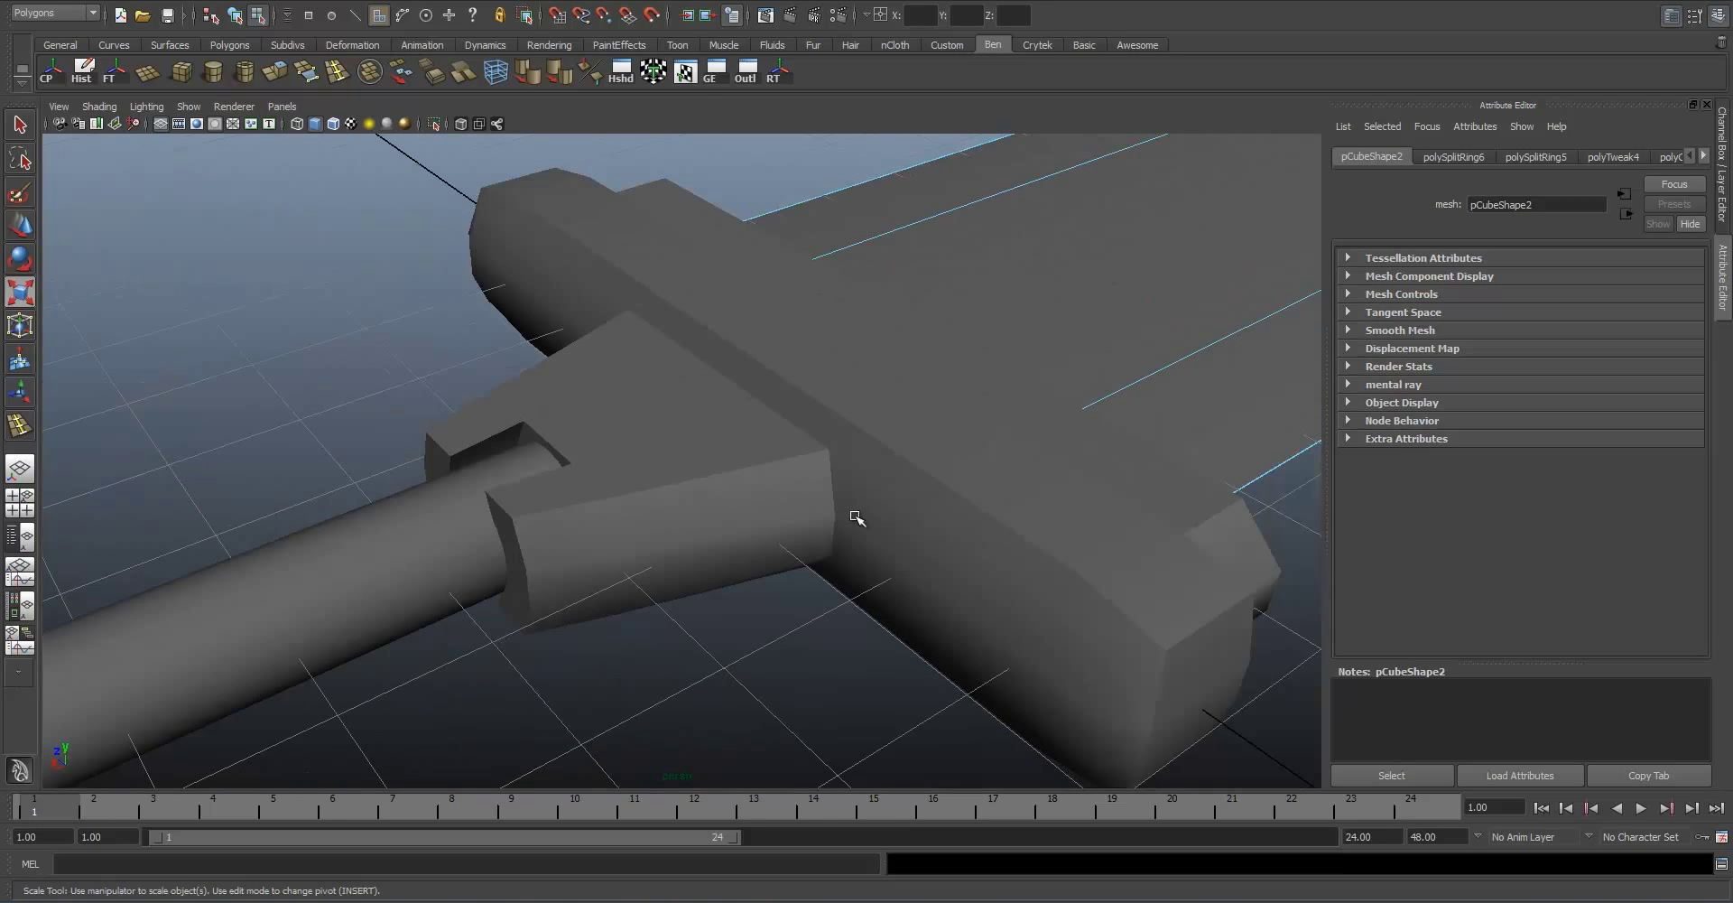
alt+middle_drag(1047, 581, 379, 577)
scroll(701, 491, up, 2)
alt+drag(759, 484, 851, 364)
alt+middle_drag(812, 244, 689, 349)
alt+middle_drag(813, 437, 816, 352)
scroll(632, 502, up, 6)
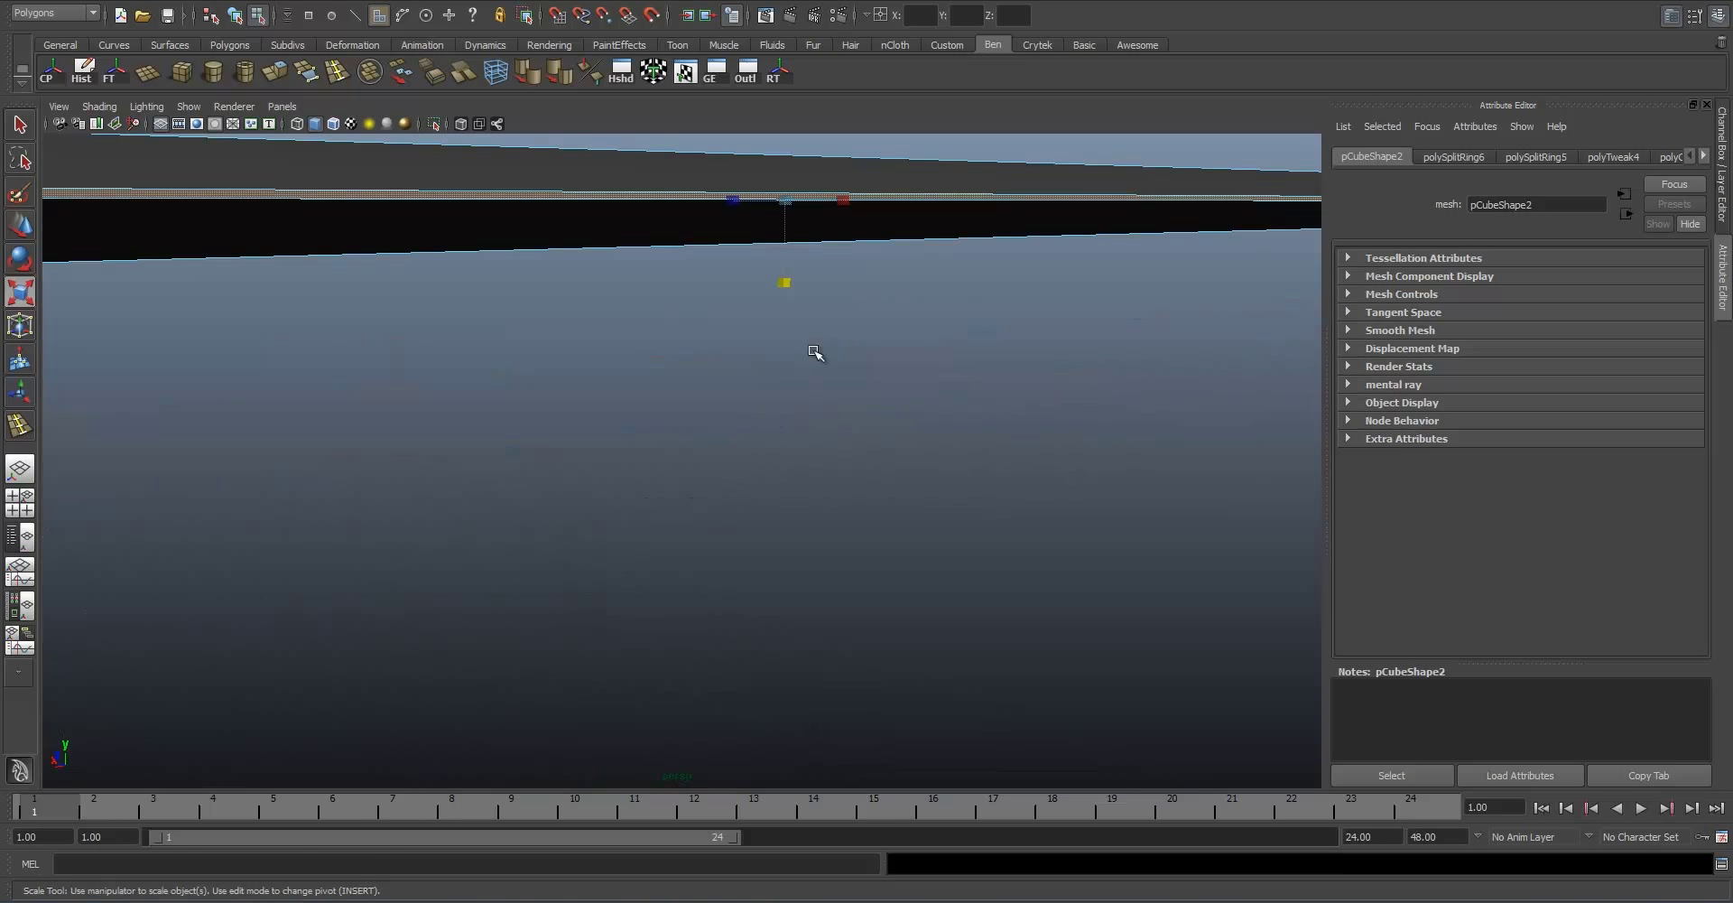
drag(786, 283, 792, 237)
alt+middle_drag(573, 259, 612, 262)
scroll(732, 417, up, 3)
alt+drag(775, 467, 814, 480)
right_drag(798, 402, 853, 383)
click(839, 489)
mouse_move(839, 483)
alt+mouse_down()
mouse_move(774, 469)
mouse_move(786, 456)
mouse_move(816, 511)
mouse_move(843, 518)
mouse_move(858, 488)
alt+mouse_up()
click(858, 488)
scroll(820, 505, up, 3)
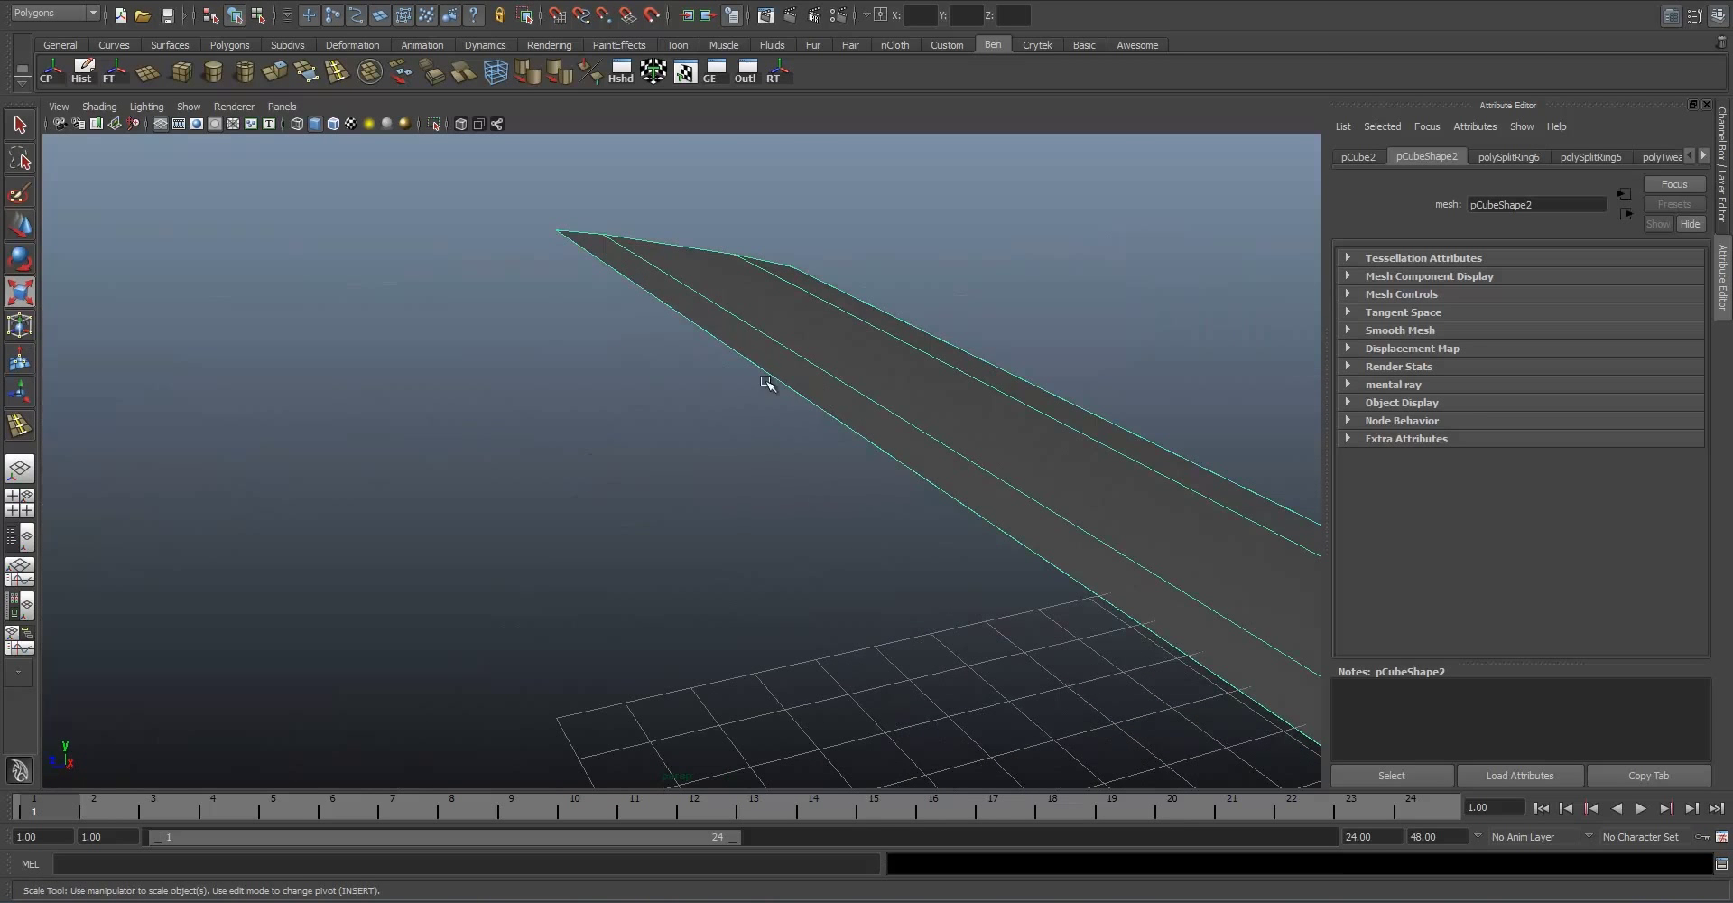
Step: Insert an edge loop across the blade's width, a short distance behind the slanted tip
alt+middle_drag(733, 360, 743, 489)
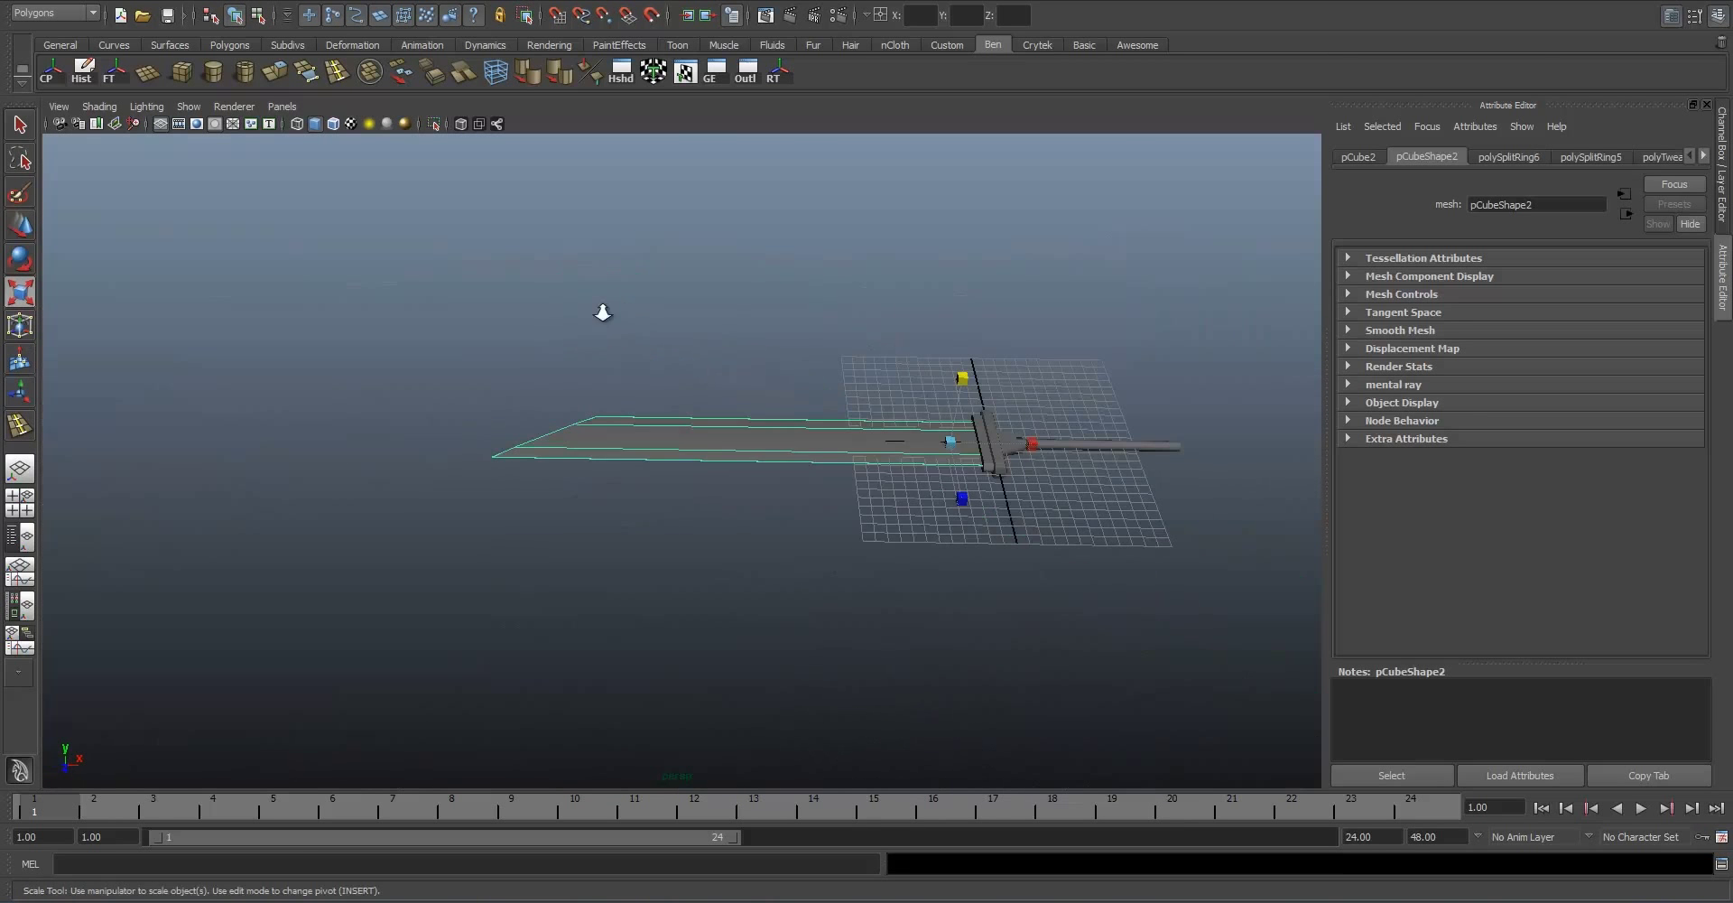
scroll(603, 313, up, 2)
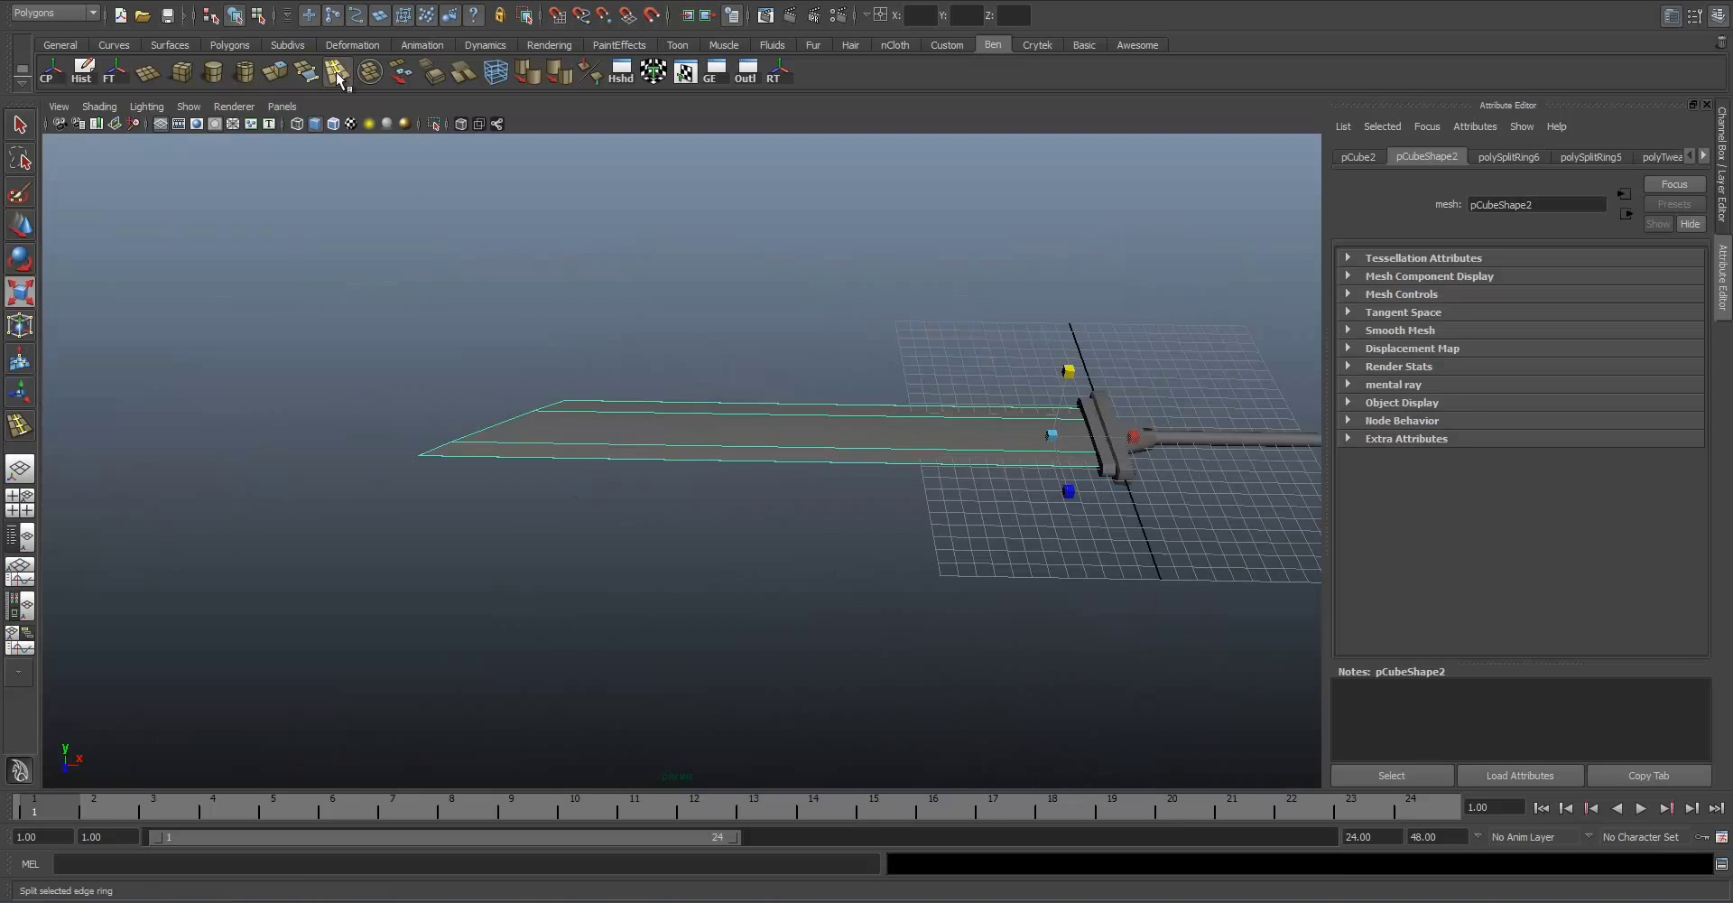
click(337, 72)
scroll(742, 485, up, 2)
scroll(970, 476, down, 3)
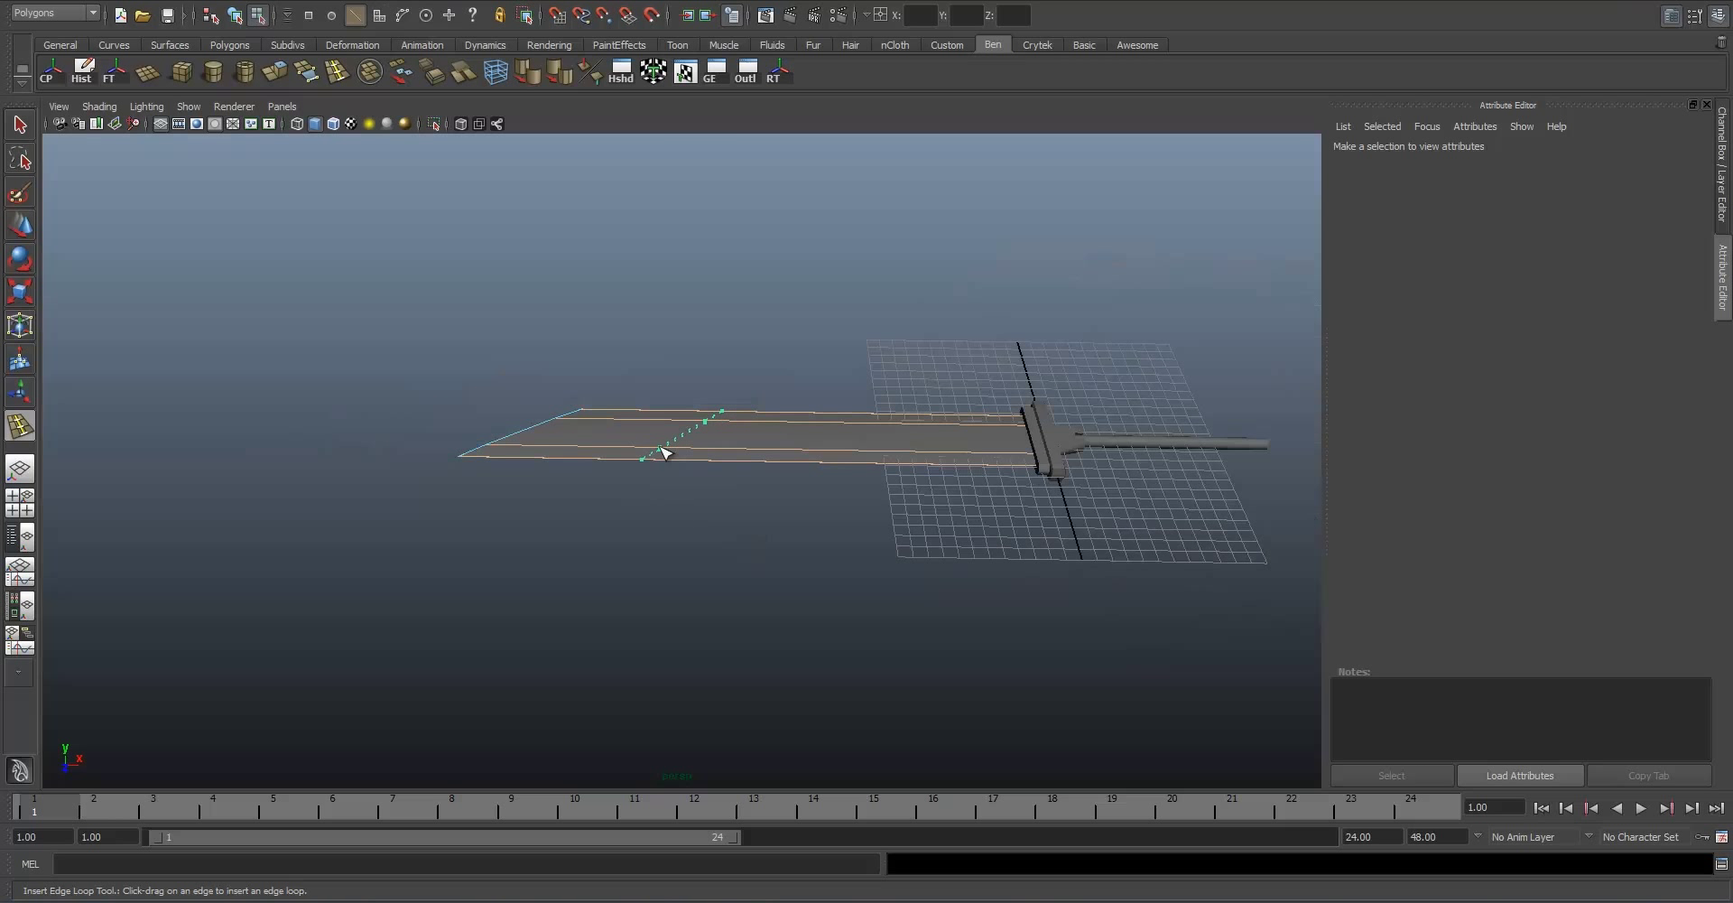
scroll(721, 457, up, 3)
alt+drag(721, 432, 739, 435)
scroll(738, 435, down, 2)
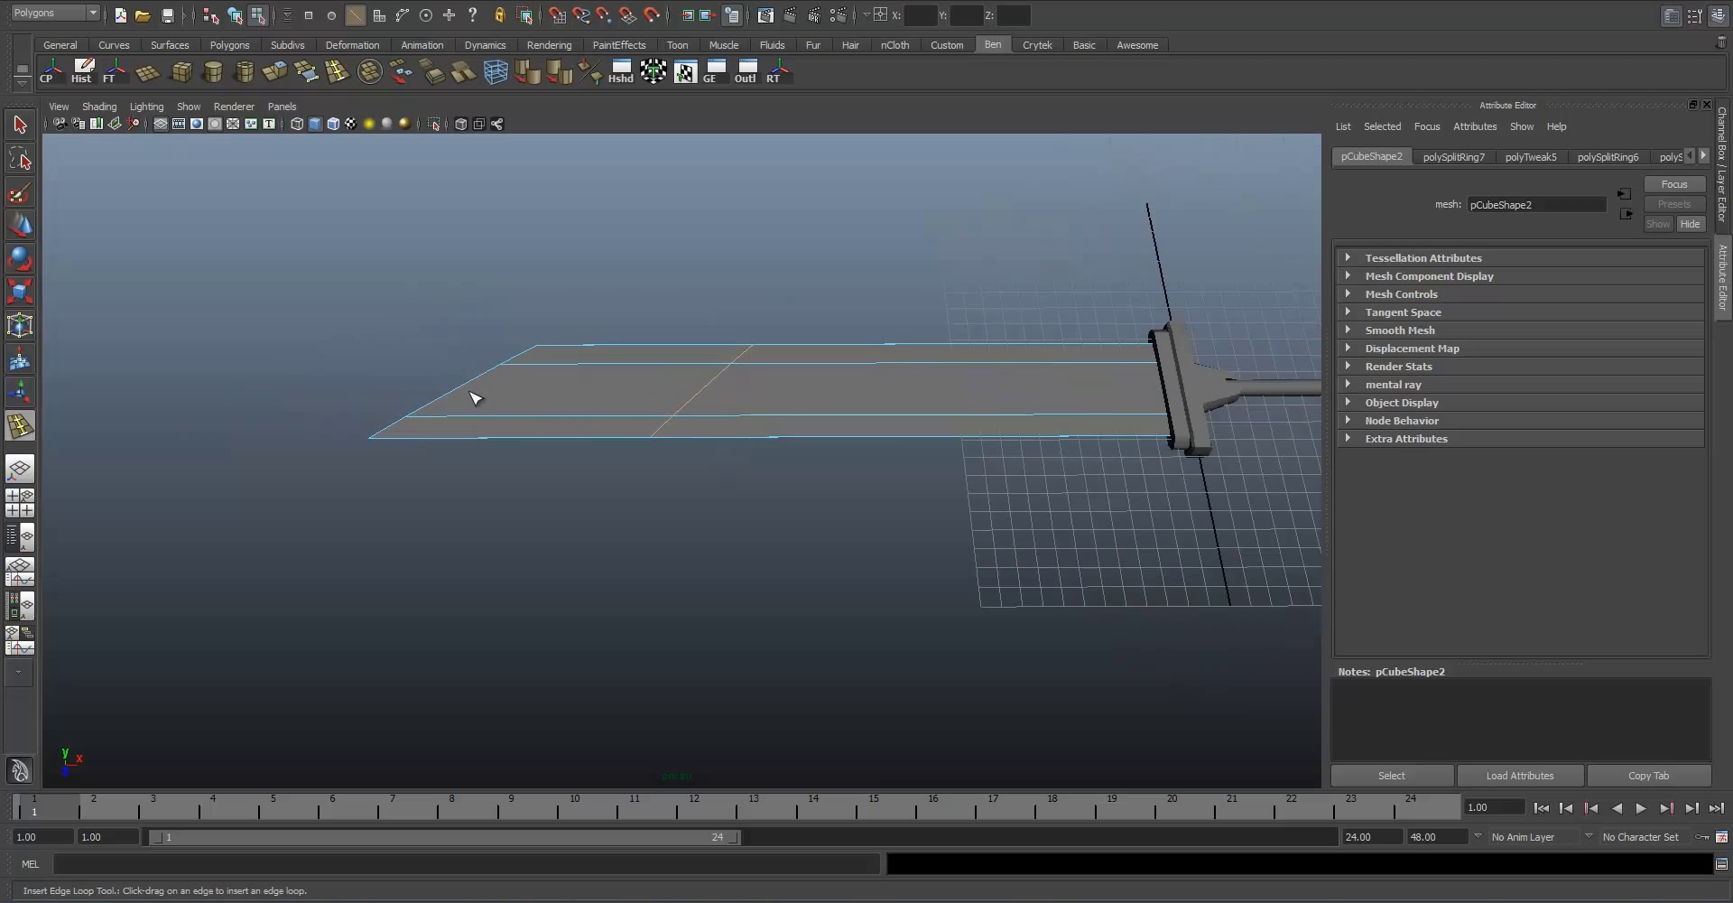
Step: Straighten the new crosswise loop by flattening it along X, and move it closer to the tip
key(r)
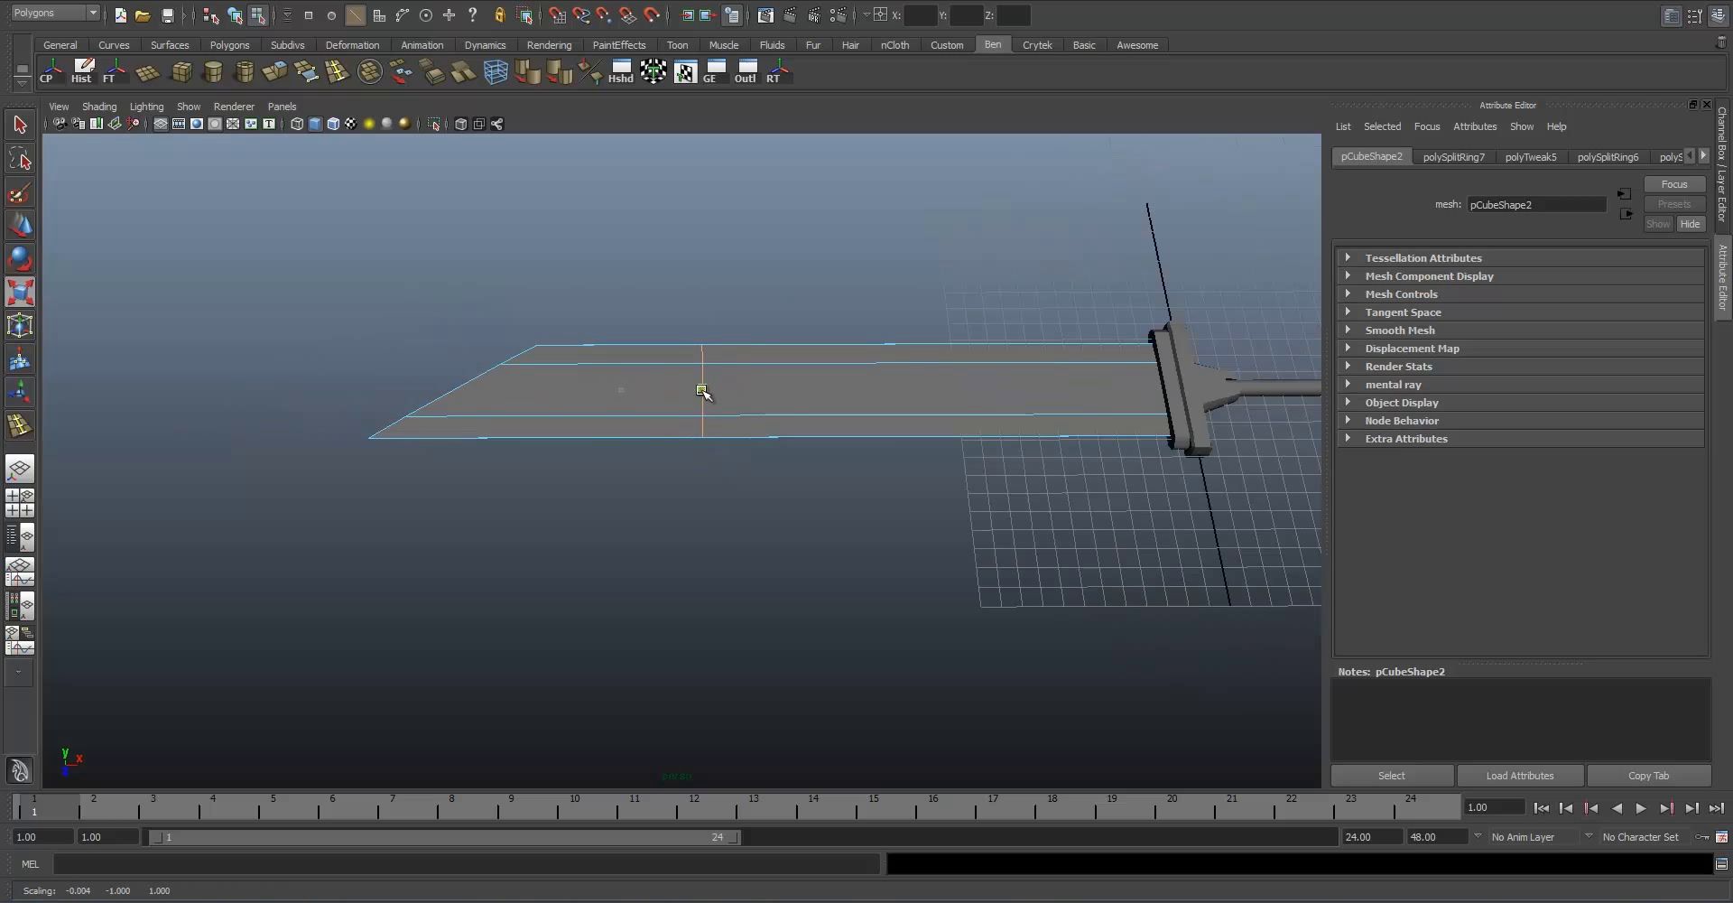
key(w)
drag(763, 394, 750, 394)
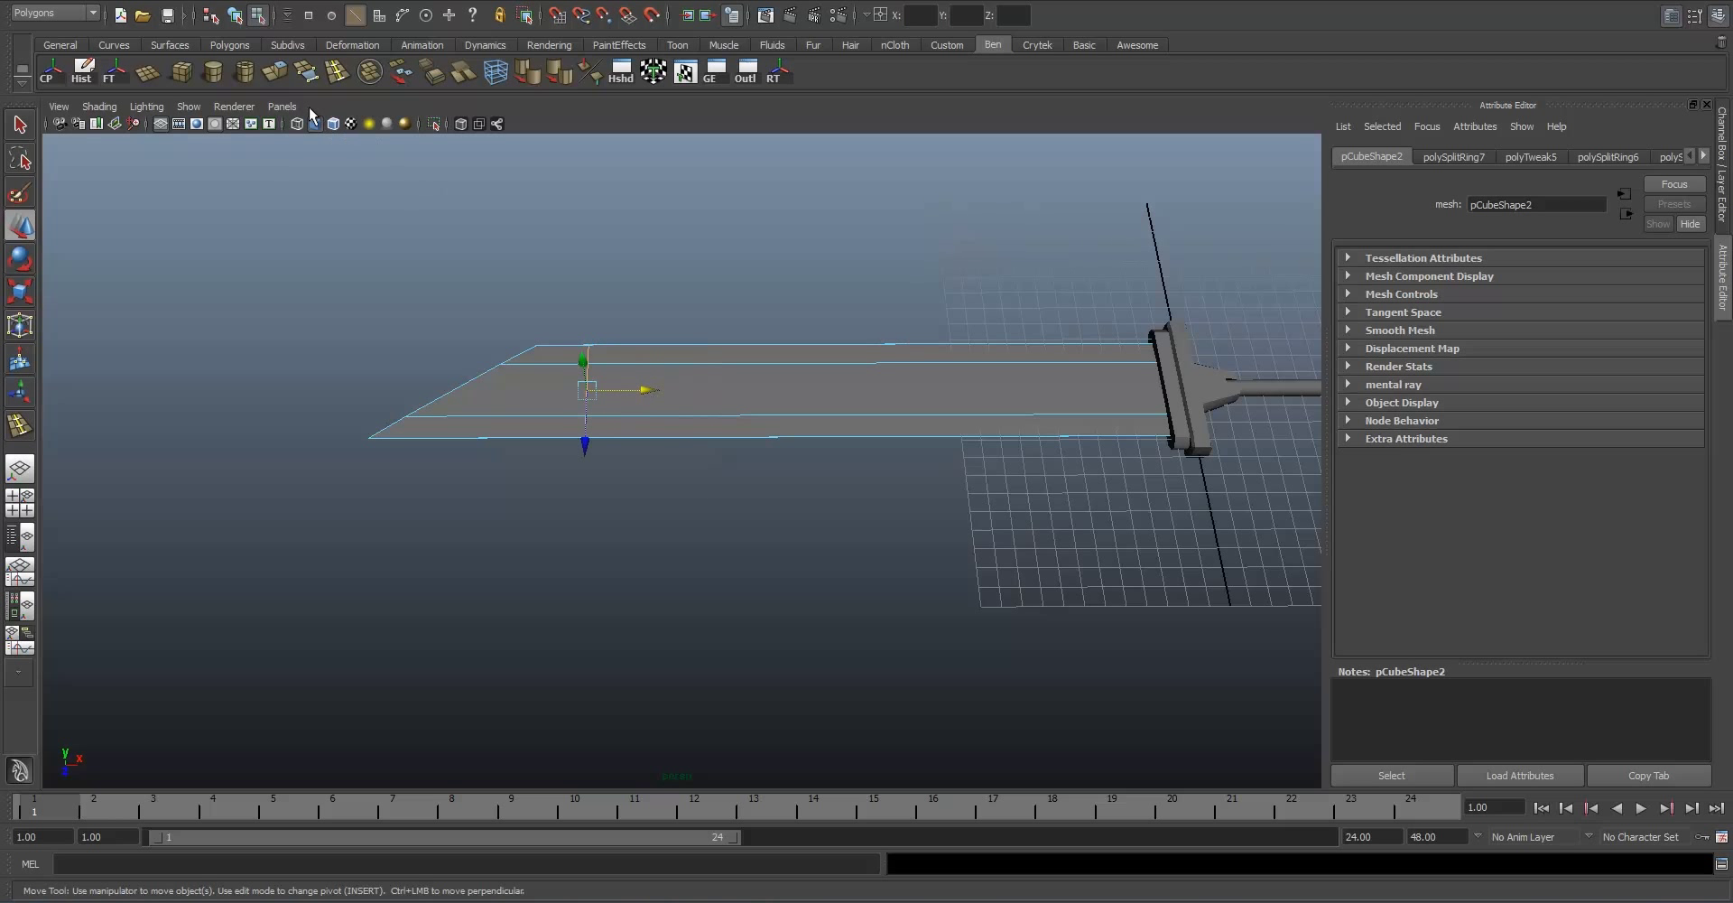
Step: Insert a second crosswise edge loop just behind the first one, and leave the edge loop tool
click(337, 73)
scroll(627, 426, up, 2)
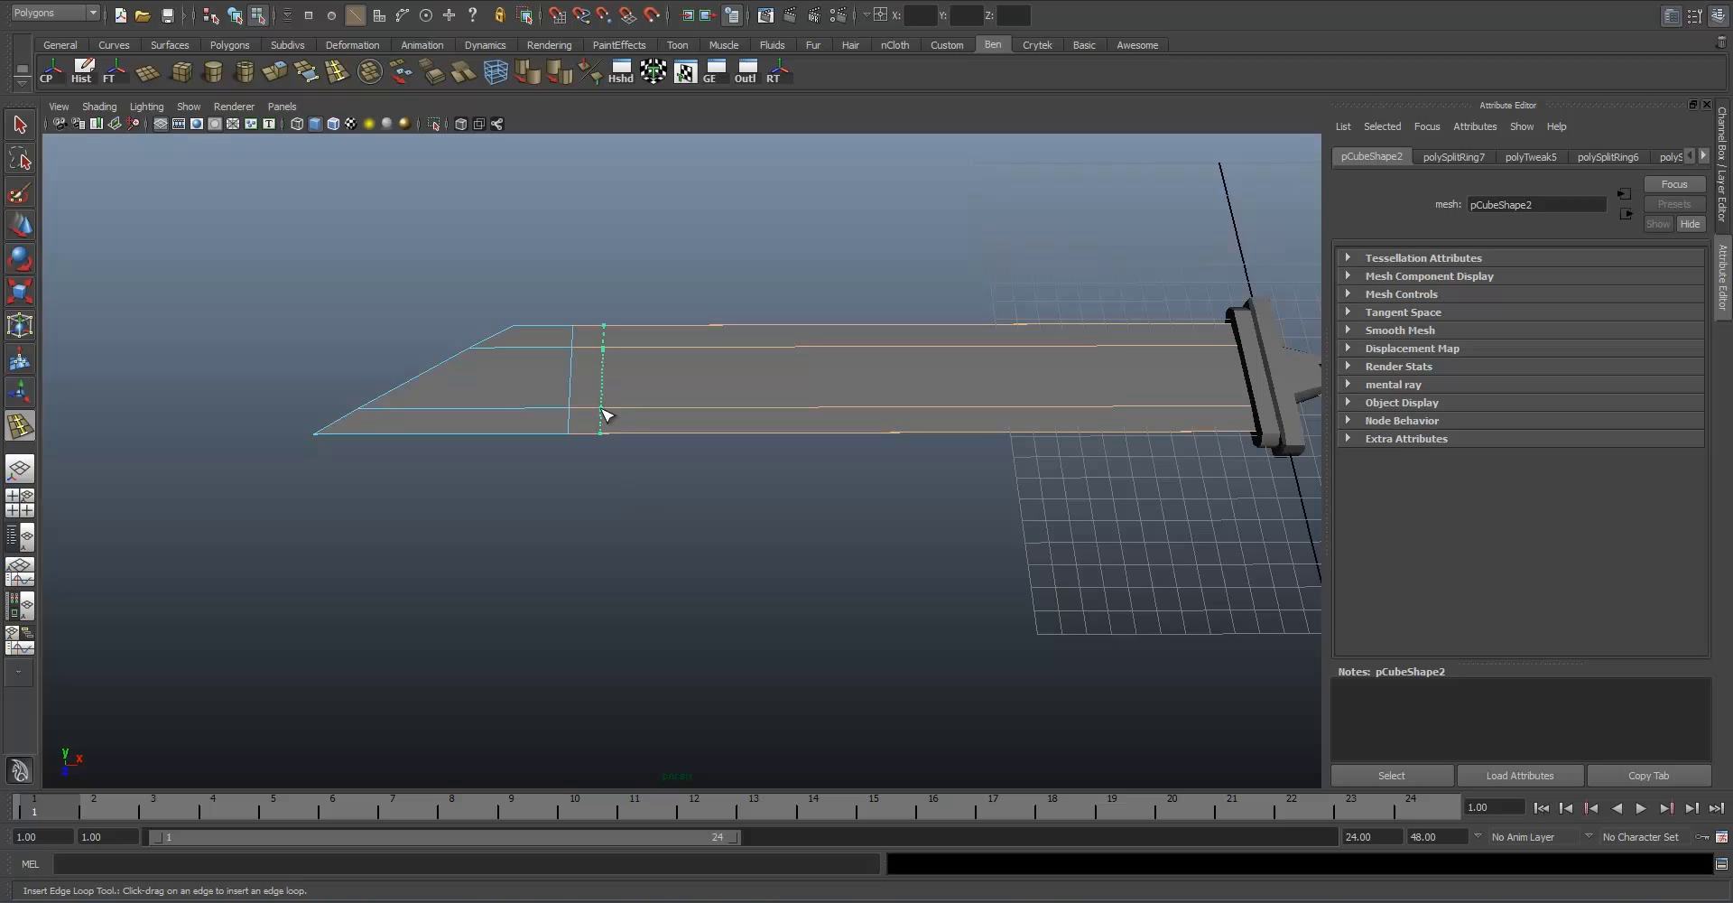
click(19, 132)
Step: Thicken the long pointed side of the blade's tip section by scaling its side geometry vertically
alt+middle_drag(414, 317, 473, 361)
alt+drag(689, 467, 908, 347)
right_drag(925, 316, 883, 328)
scroll(821, 442, up, 5)
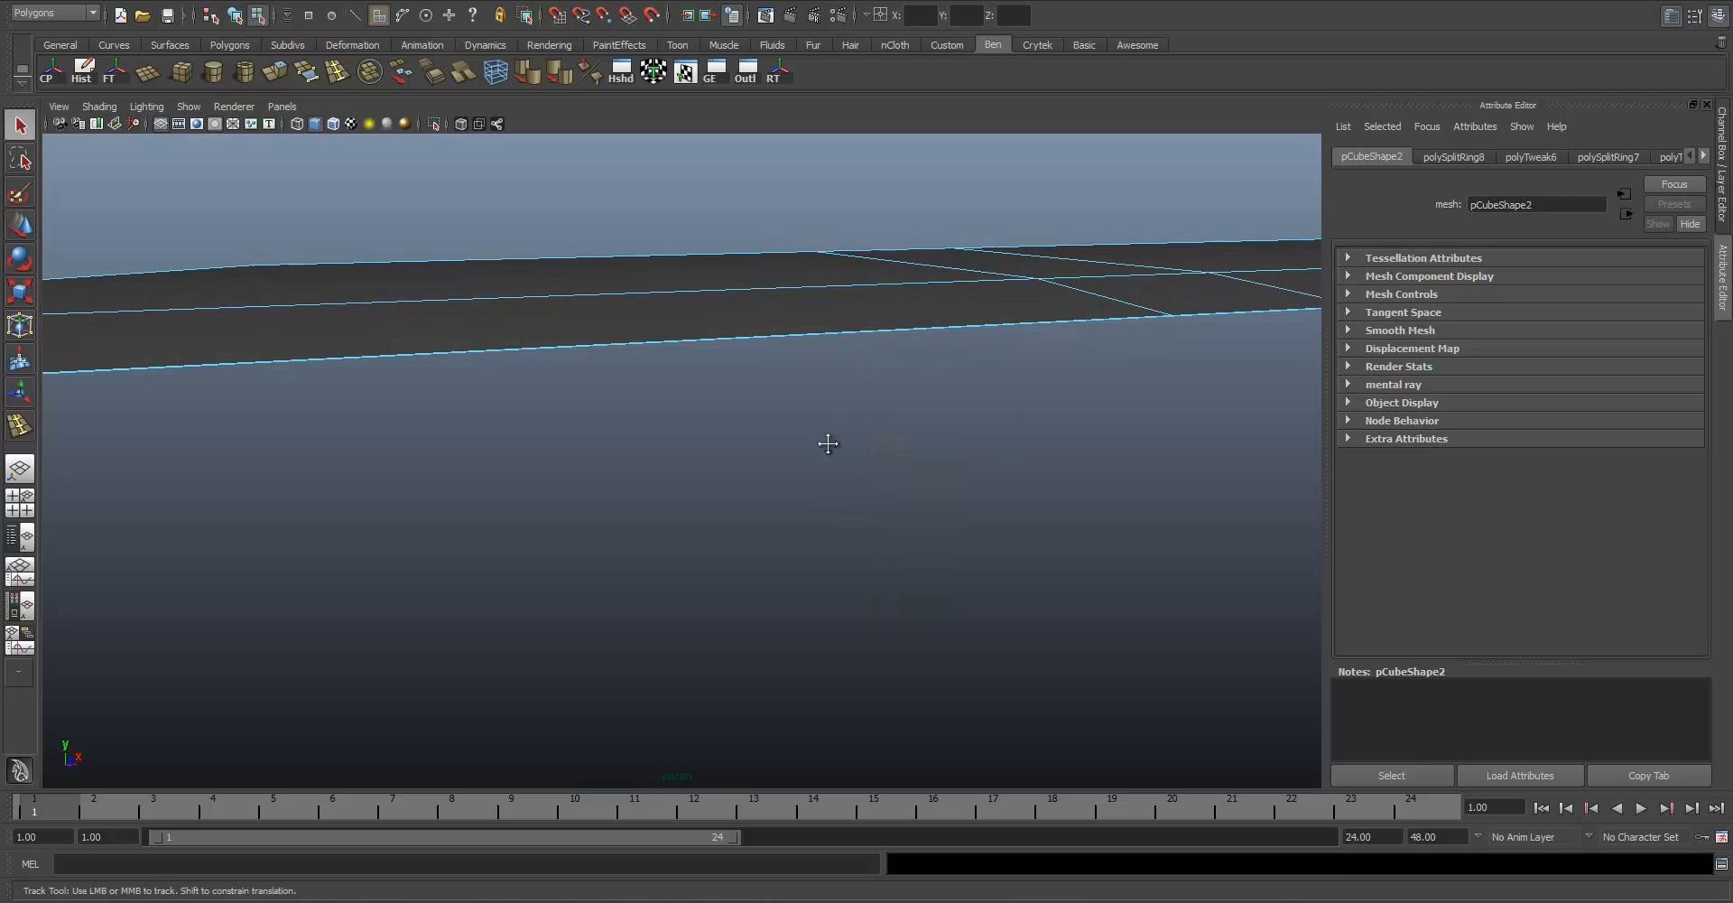
alt+middle_drag(841, 359, 746, 435)
alt+drag(745, 435, 849, 428)
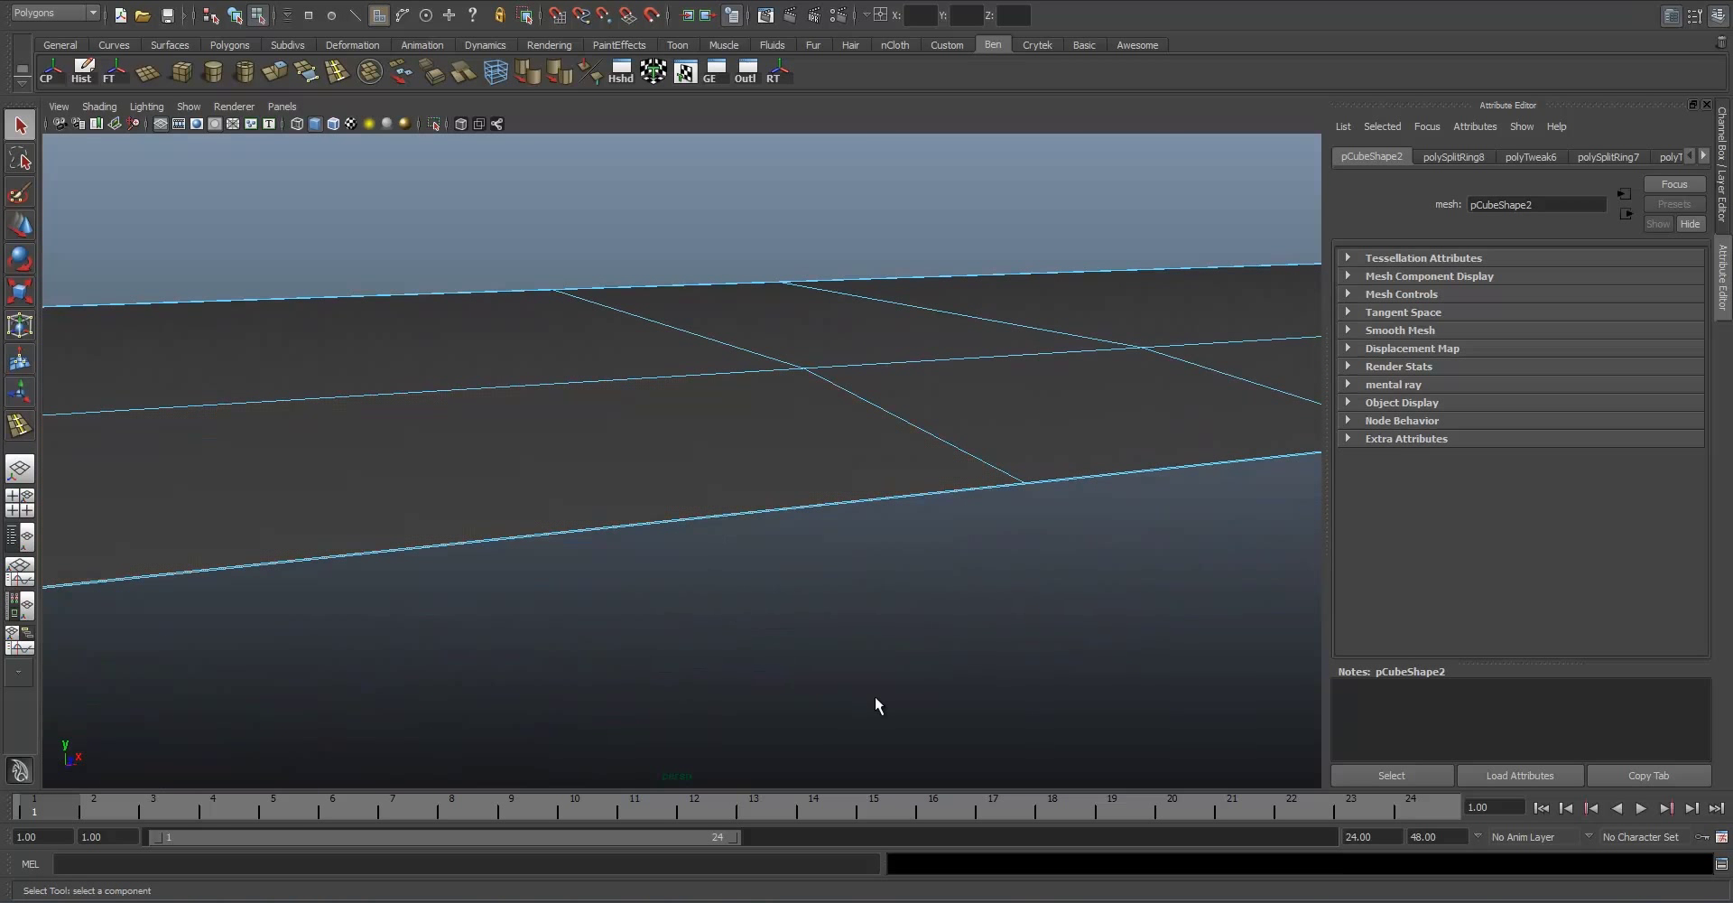
key(r)
alt+drag(878, 682, 702, 821)
scroll(607, 632, down, 1)
scroll(562, 558, down, 2)
alt+drag(562, 558, 650, 709)
drag(640, 640, 639, 652)
alt+drag(596, 589, 664, 577)
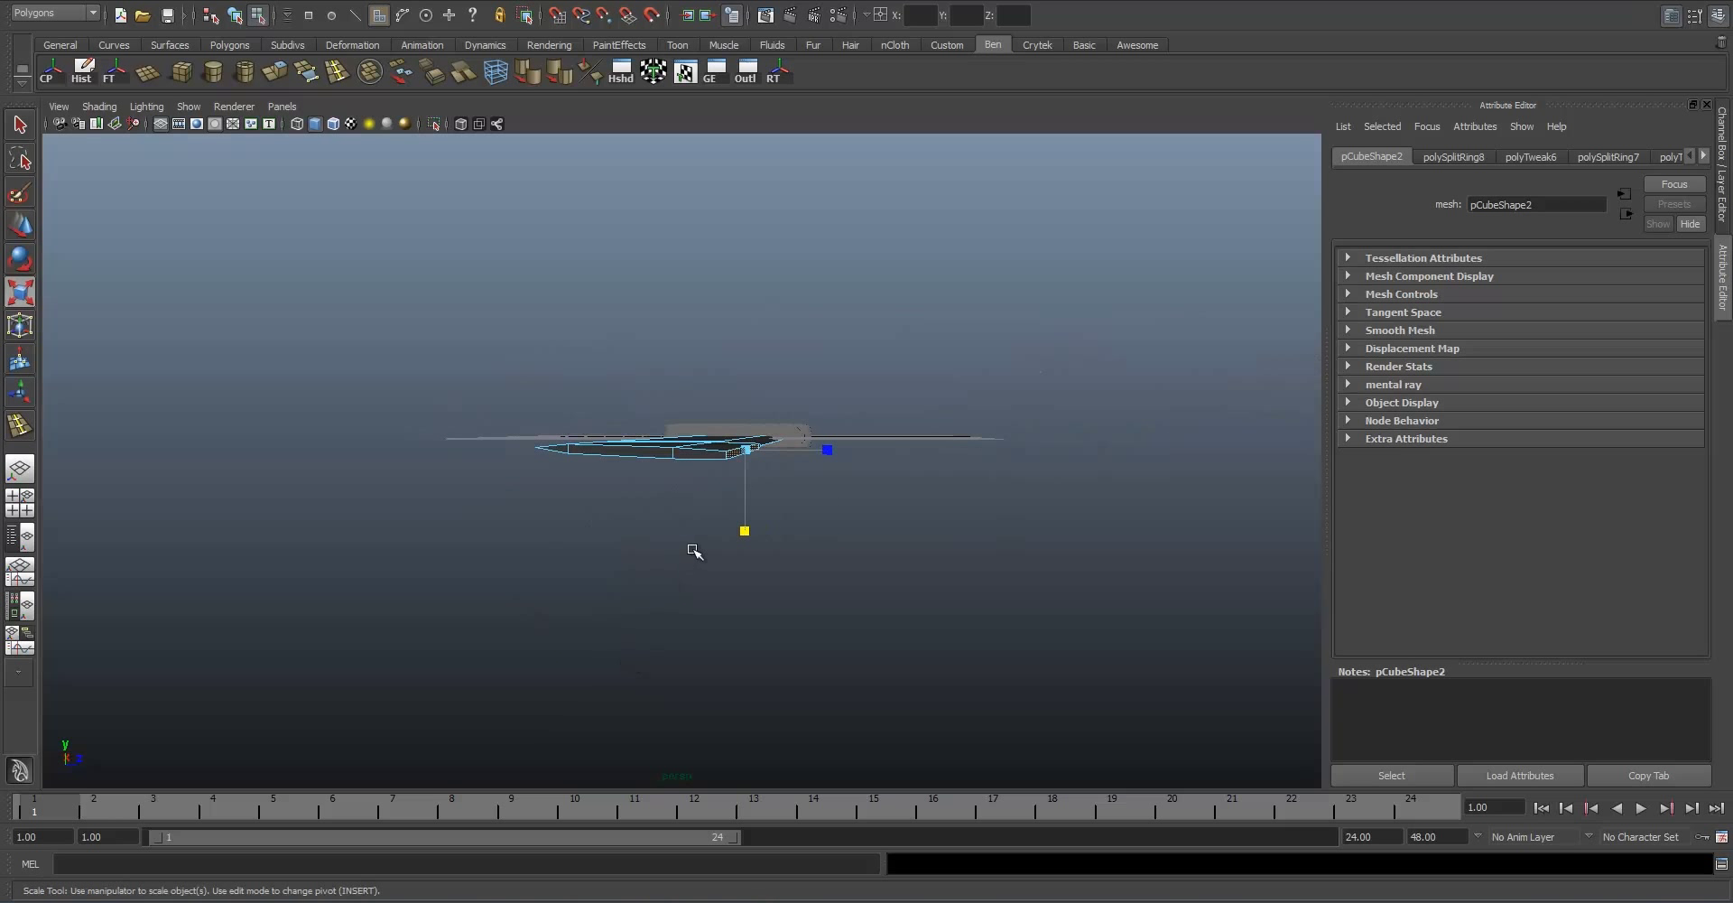
Step: Select the middle faces of the tip section, scale them vertically to about 1.4, and return to object mode
alt+drag(748, 539, 948, 479)
alt+drag(708, 409, 804, 430)
click(749, 366)
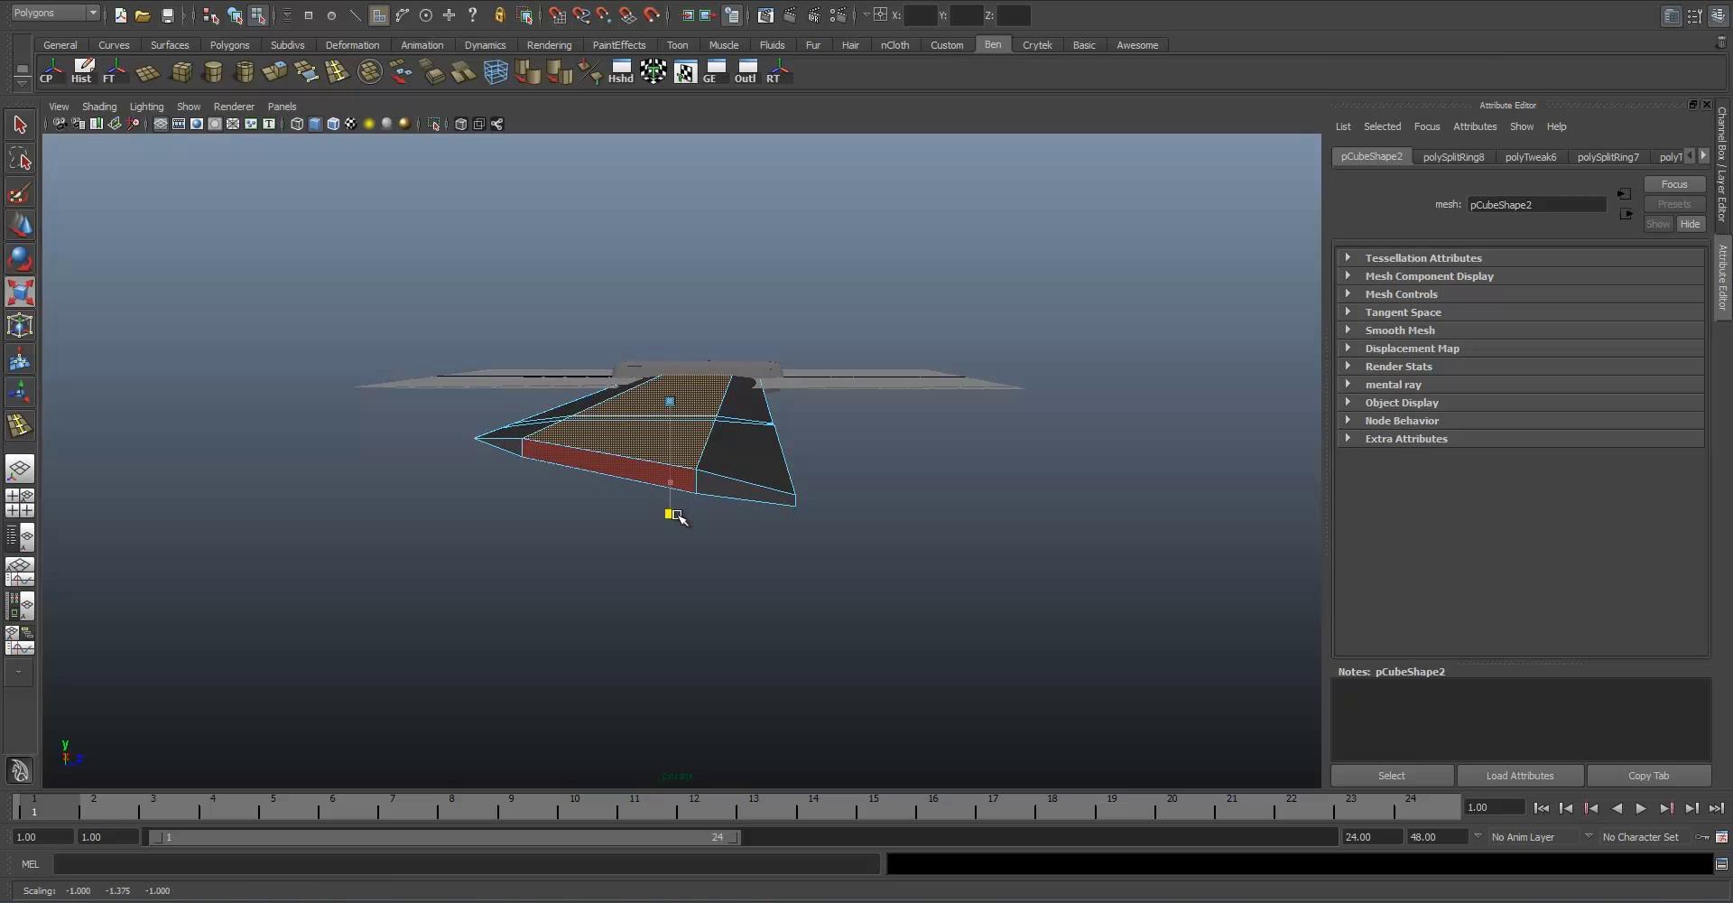
alt+drag(718, 533, 824, 445)
right_drag(854, 438, 885, 414)
alt+drag(885, 414, 872, 477)
click(689, 449)
Step: Move the vertex where the front crosswise loop meets the lengthwise loop outward toward the blade's long edge
alt+drag(689, 449, 496, 346)
click(672, 300)
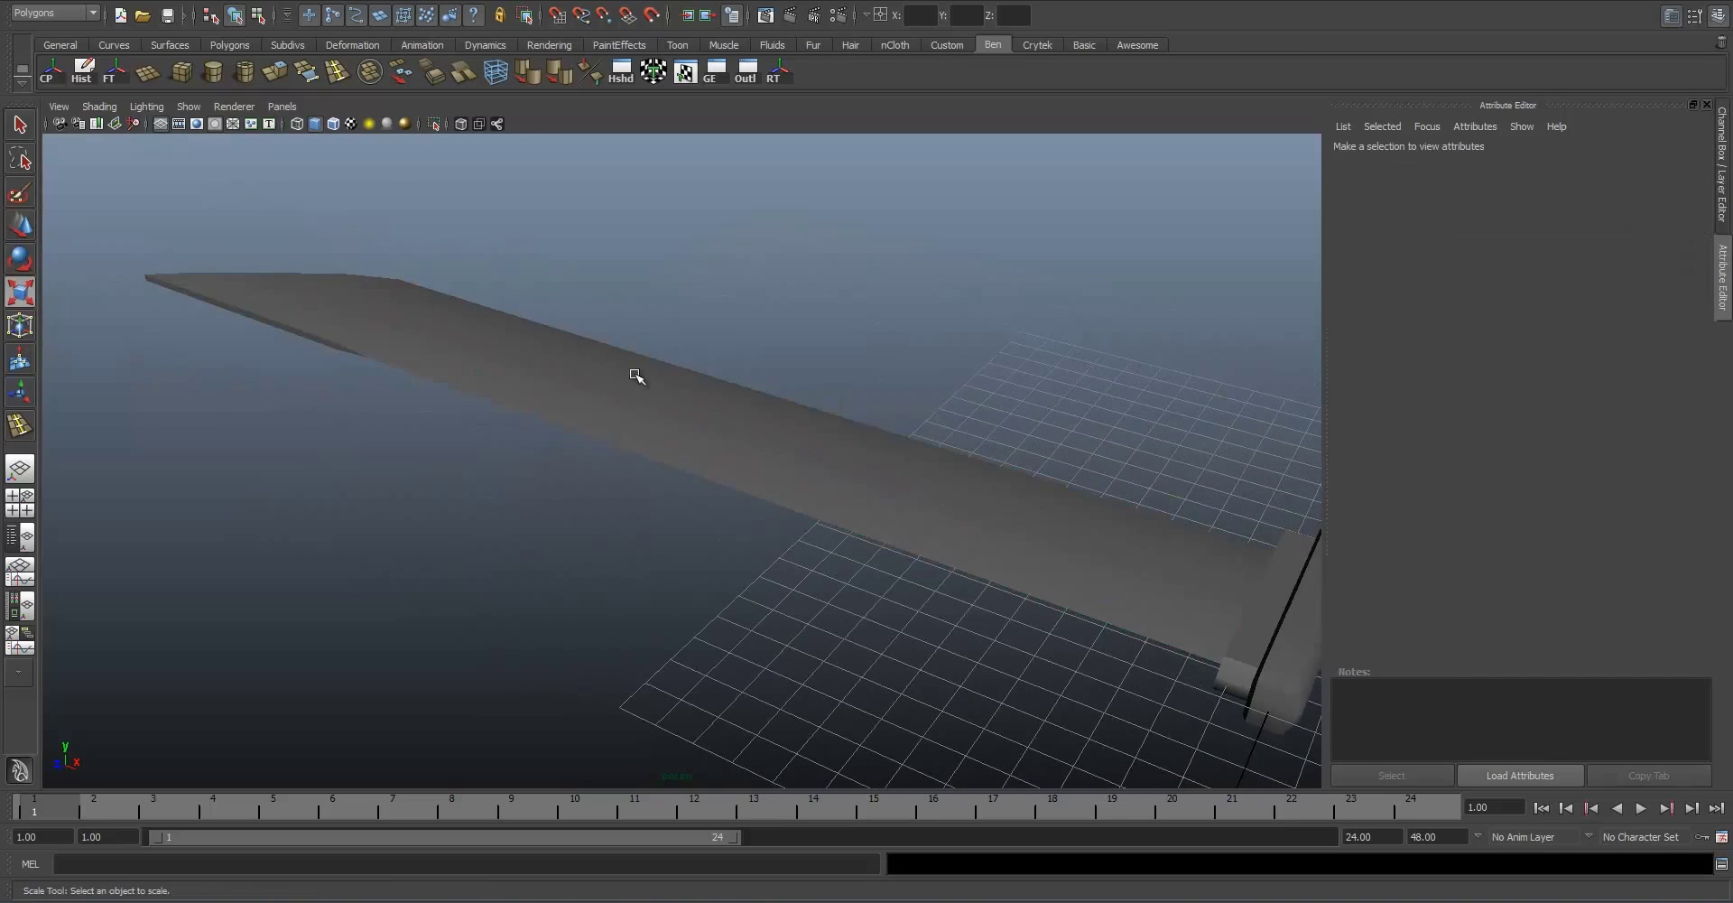
alt+drag(821, 416, 785, 424)
alt+middle_drag(596, 437, 785, 524)
click(584, 383)
alt+drag(584, 383, 805, 379)
alt+right_drag(804, 380, 684, 471)
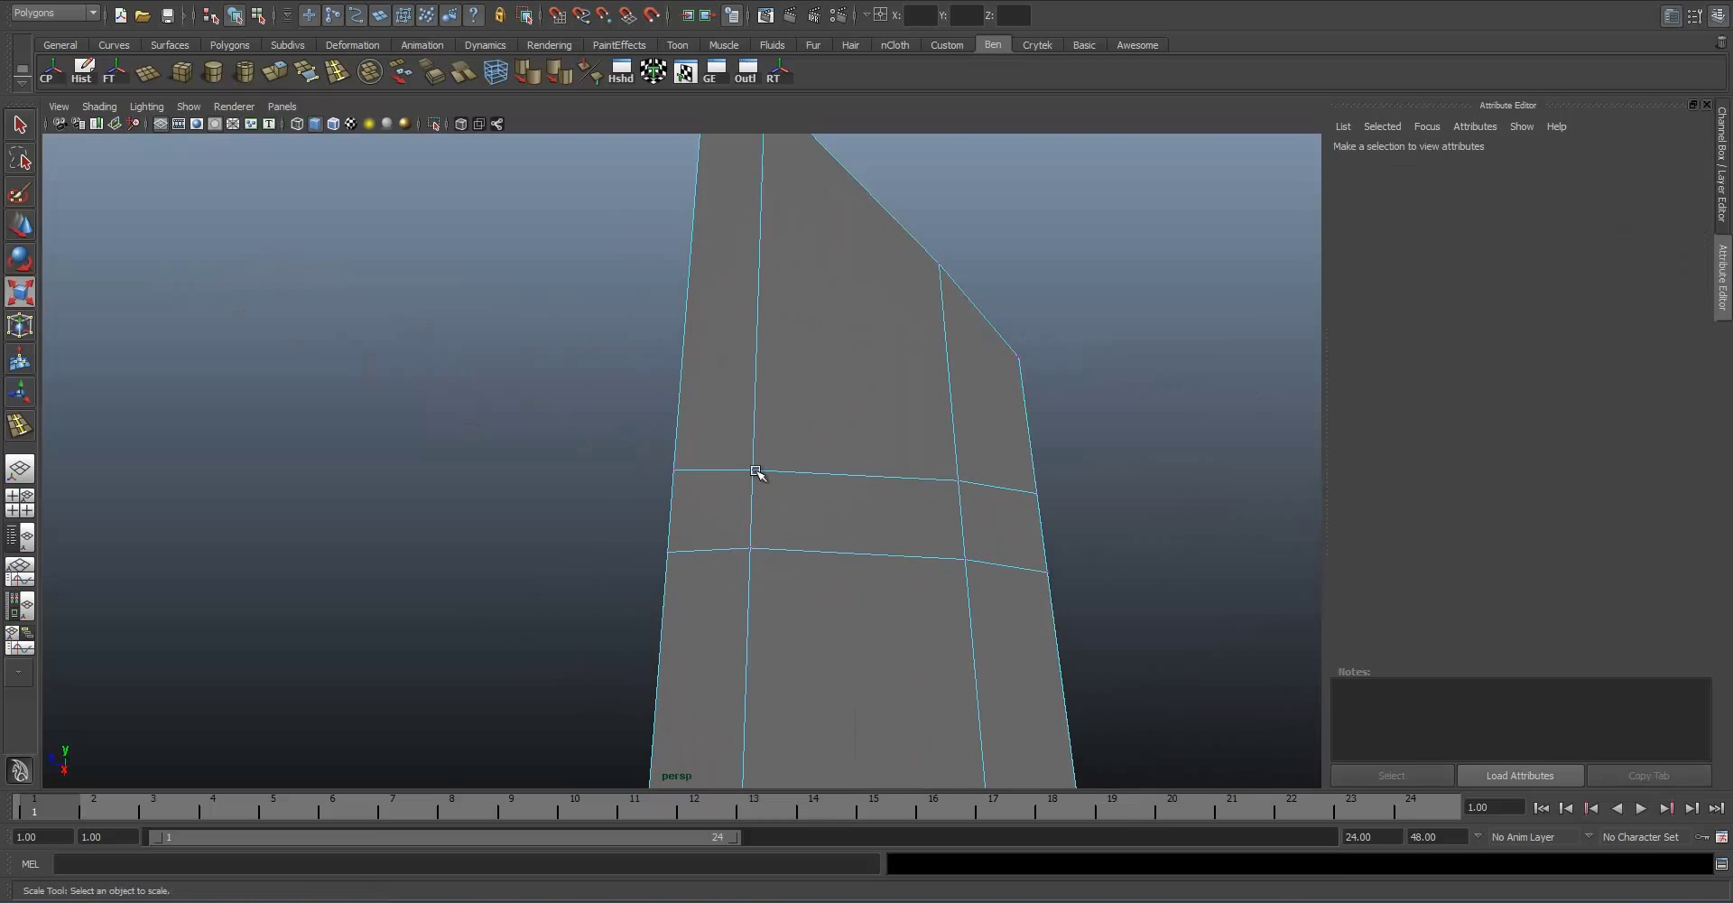
click(752, 469)
key(w)
alt+drag(708, 488, 718, 407)
drag(669, 581, 737, 458)
alt+right_drag(737, 458, 696, 577)
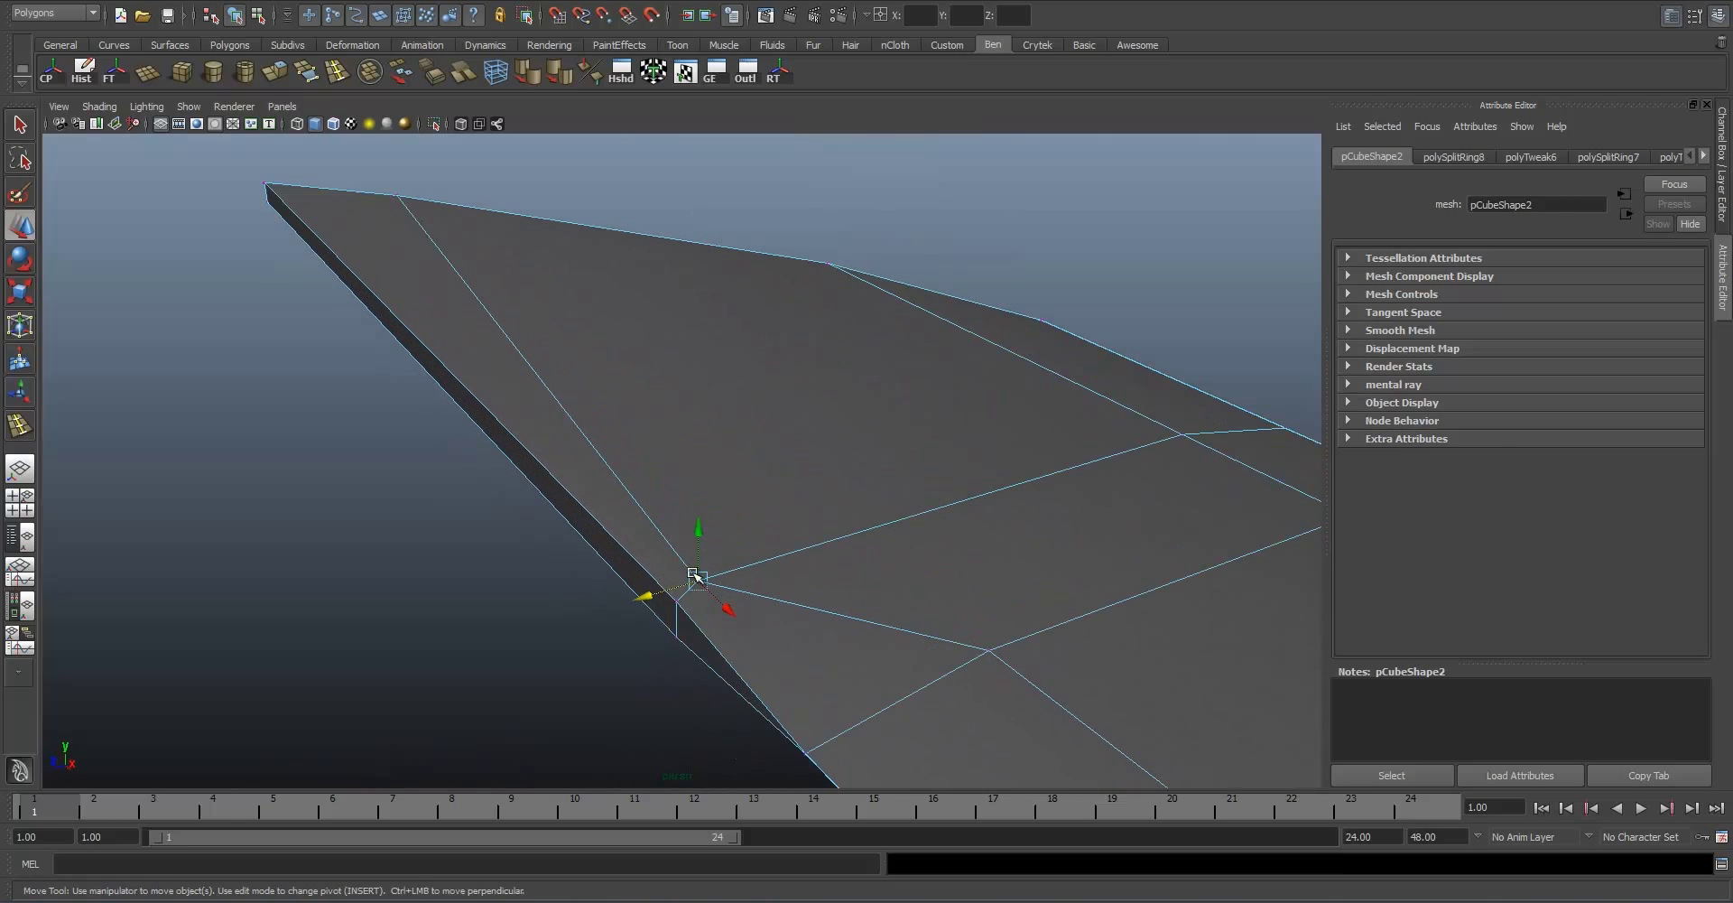
Step: Fine-tune that vertex's position beside the blade's edge, and return to object mode with the blade selected
alt+drag(696, 577, 630, 505)
alt+right_drag(630, 505, 652, 521)
alt+drag(651, 522, 550, 402)
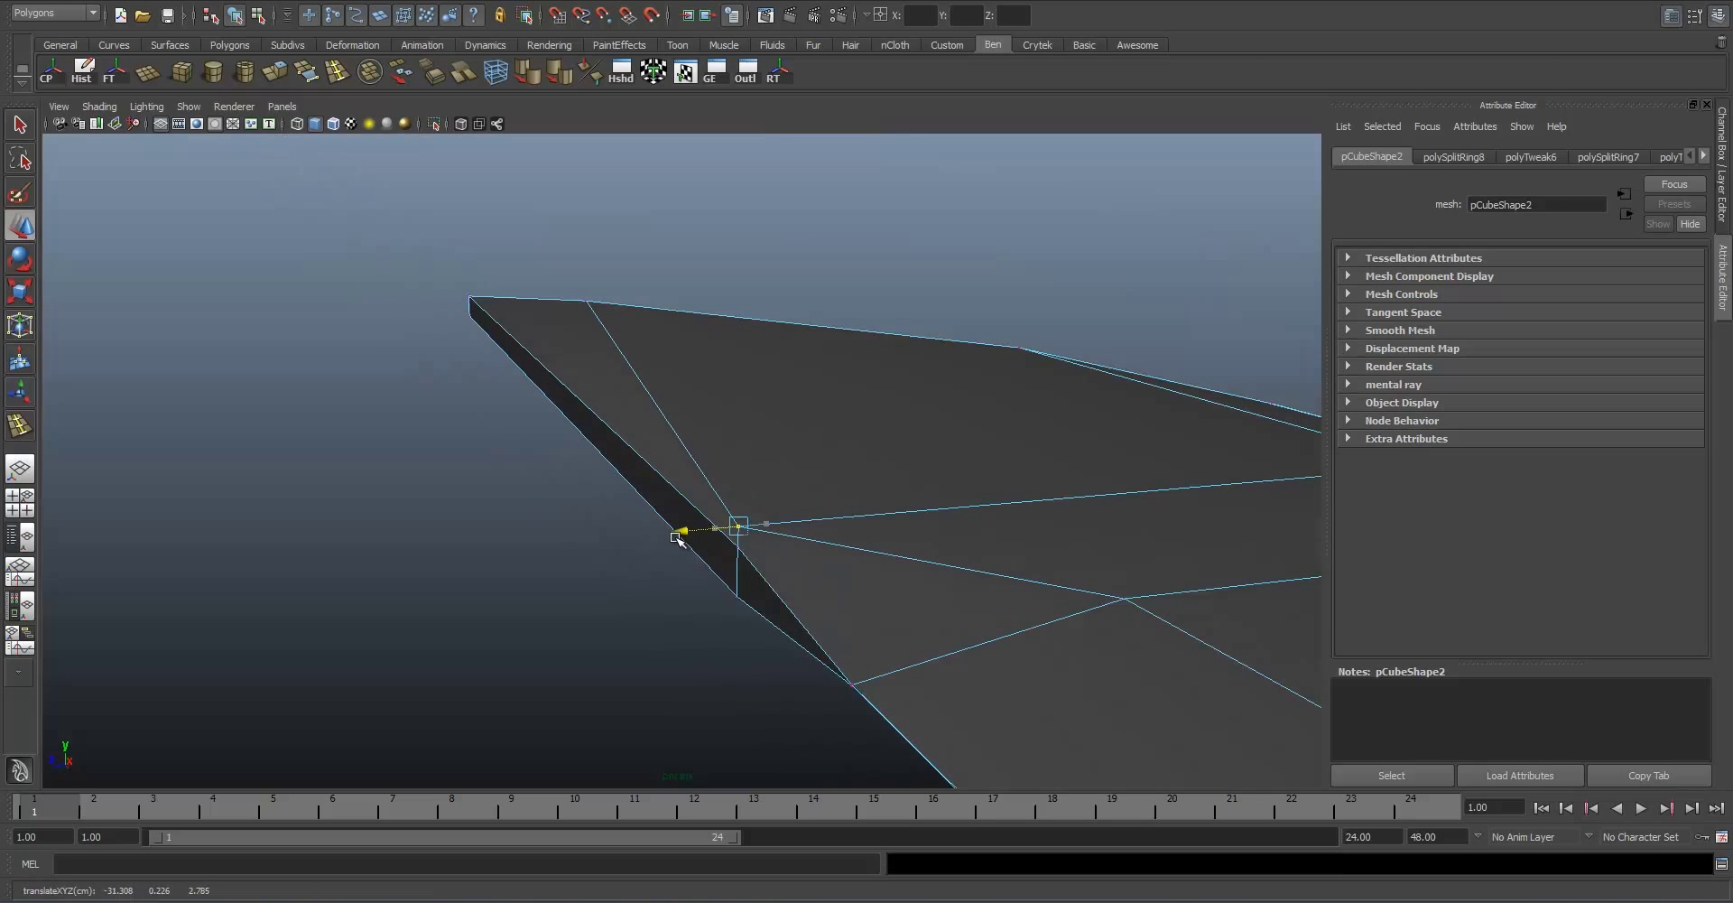
drag(696, 542, 704, 541)
alt+right_drag(758, 542, 742, 514)
alt+drag(742, 514, 775, 711)
right_drag(765, 538, 858, 478)
click(1045, 418)
alt+right_drag(1044, 418, 770, 519)
click(770, 519)
Step: Select the guard and pick the strip of top faces running along its rear crossbar
alt+drag(770, 519, 852, 573)
alt+middle_drag(797, 335, 785, 247)
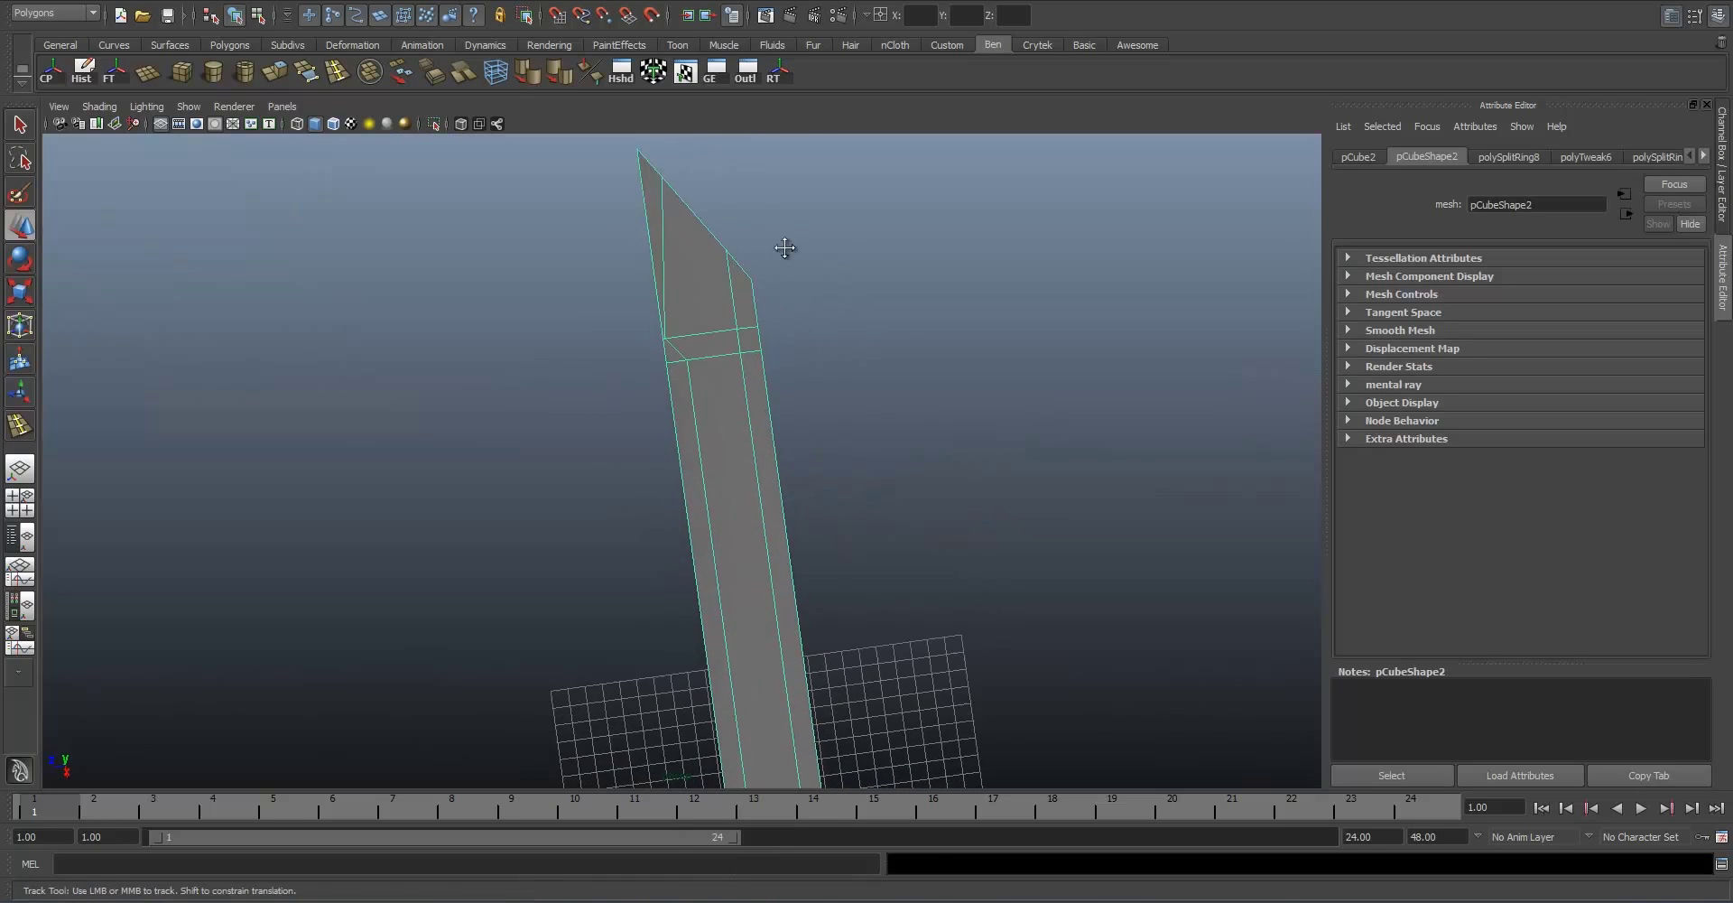
alt+middle_drag(777, 758, 782, 479)
alt+drag(781, 479, 762, 523)
alt+right_drag(874, 541, 1012, 542)
alt+middle_drag(897, 513, 827, 379)
alt+middle_drag(921, 604, 882, 511)
alt+drag(659, 523, 752, 450)
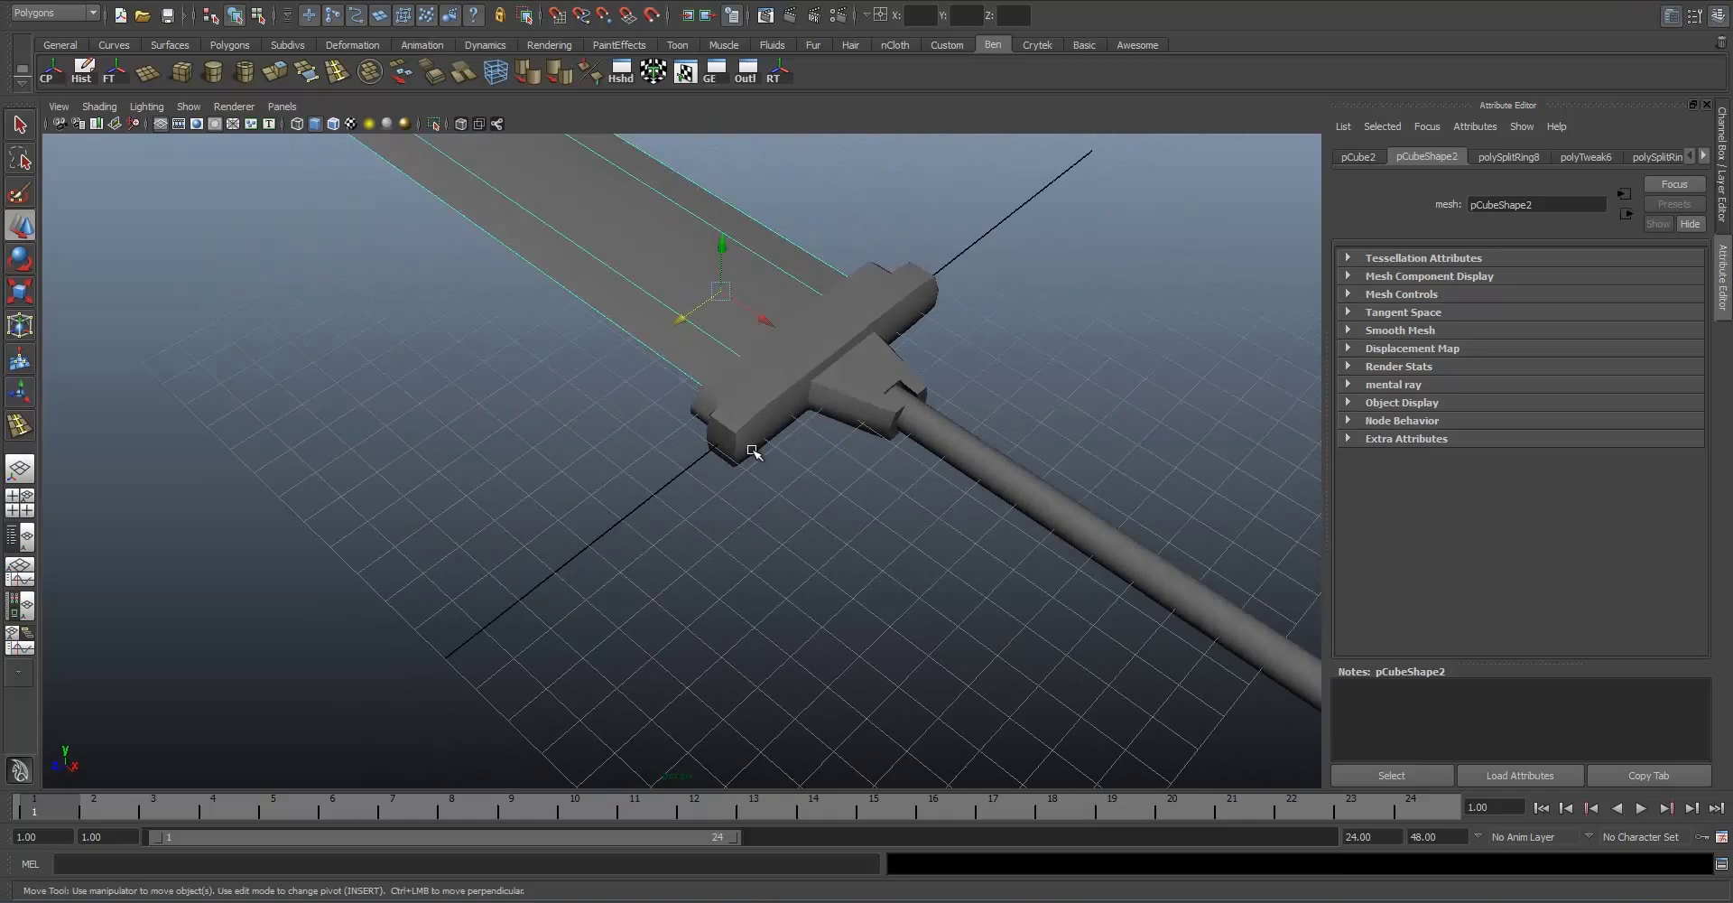
alt+middle_drag(752, 450, 727, 519)
scroll(730, 519, up, 5)
alt+drag(731, 519, 800, 450)
click(808, 438)
alt+drag(803, 569, 928, 585)
right_drag(840, 561, 858, 612)
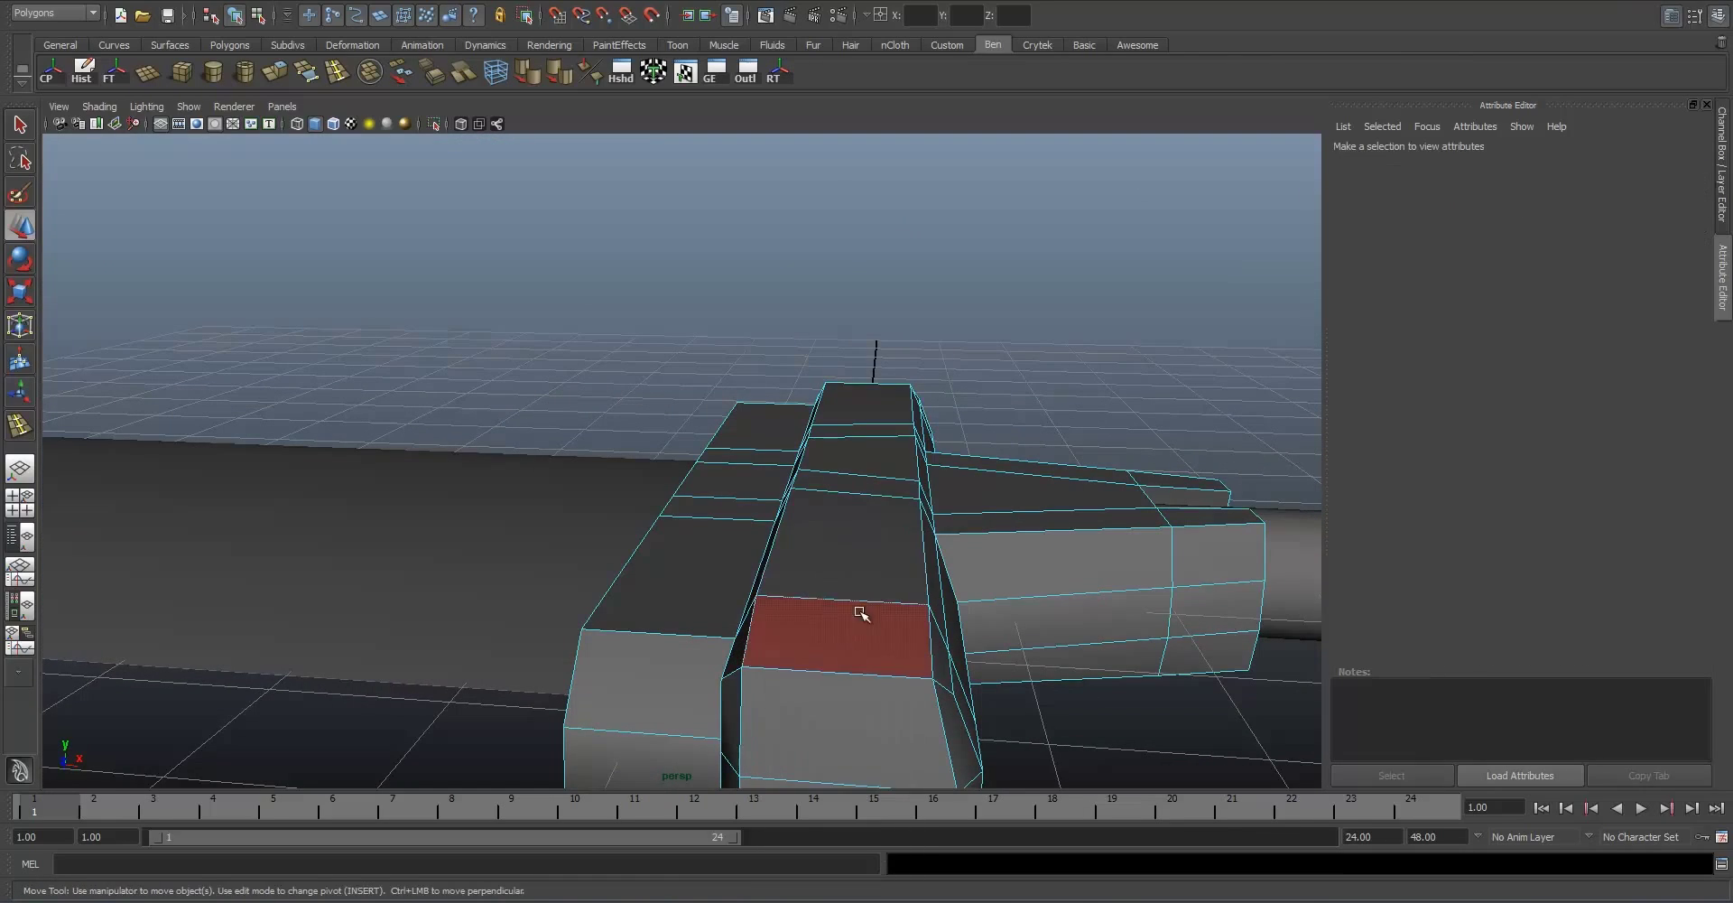
shift+double_click(898, 393)
alt+drag(967, 426, 1129, 447)
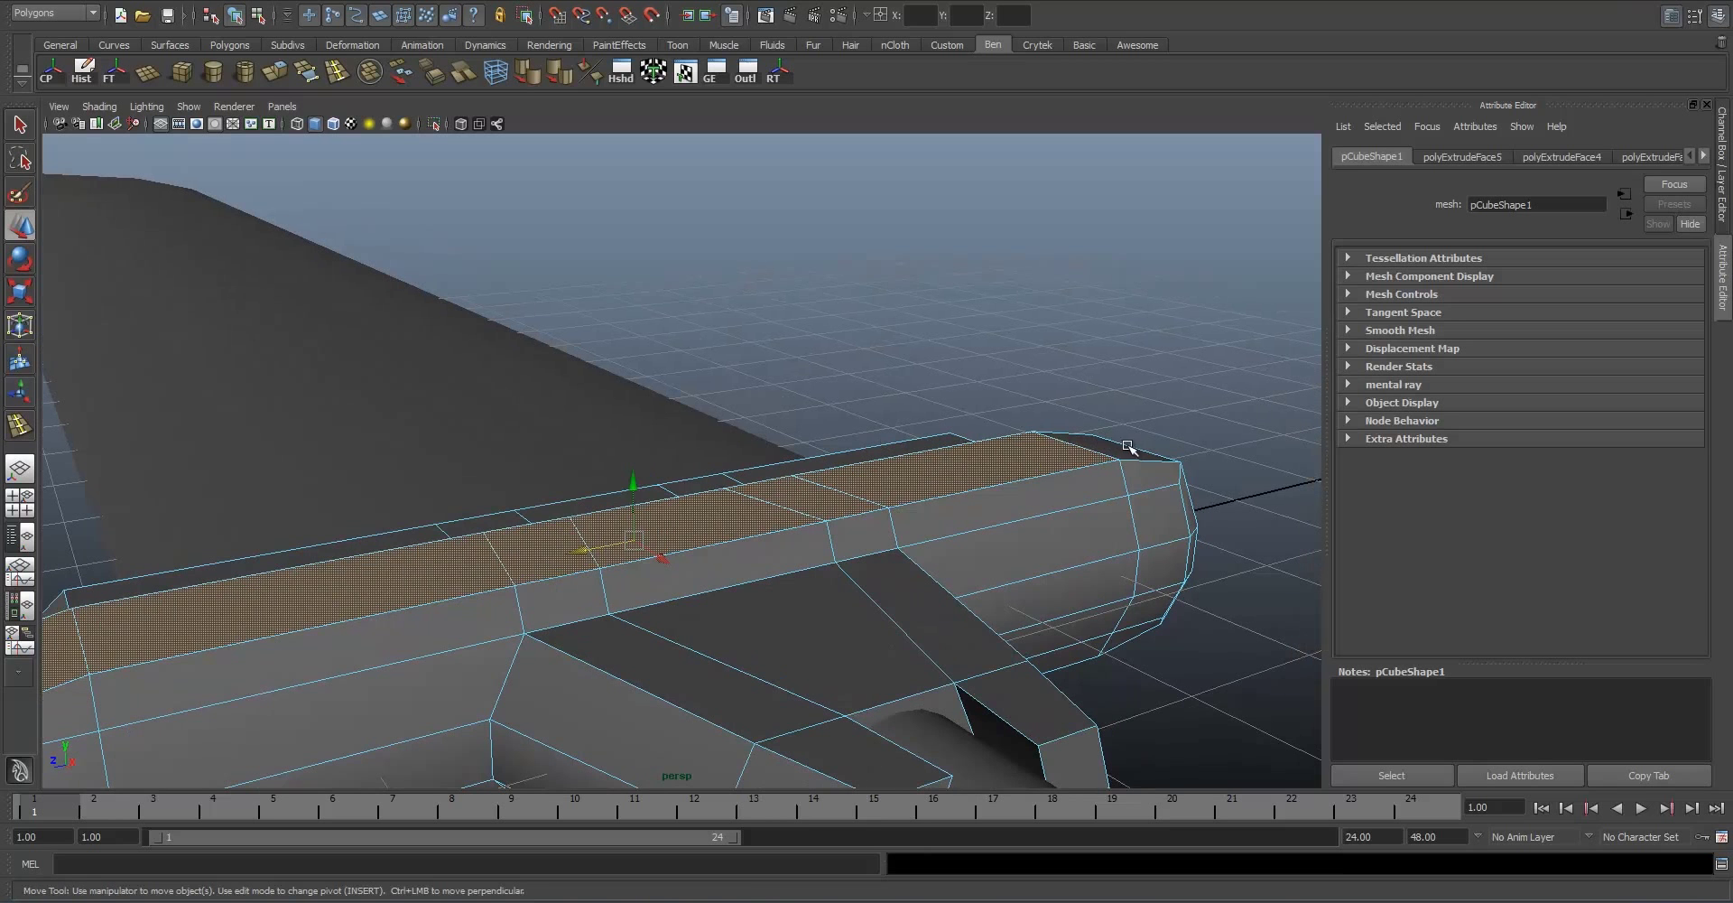
Step: Make the guard's rear crossbar thicker using the selected faces, and return to object mode with nothing selected
key(r)
alt+drag(716, 534, 837, 480)
key(w)
key(r)
right_drag(777, 454, 849, 393)
alt+drag(817, 343, 930, 447)
scroll(999, 526, up, 2)
click(1075, 459)
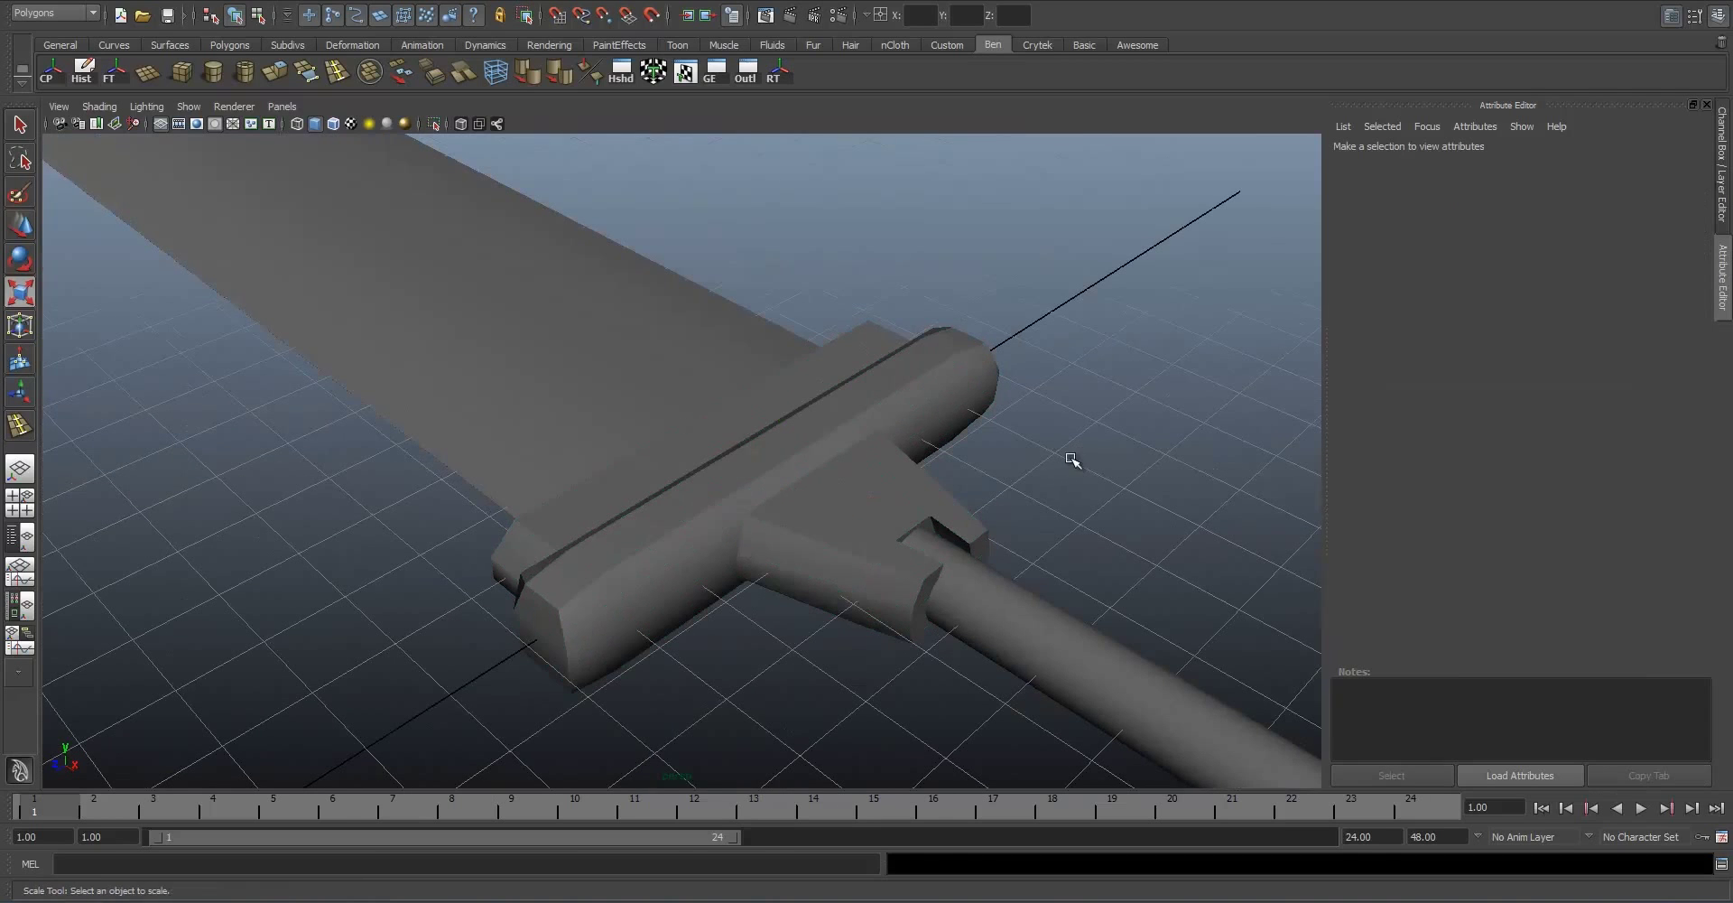
Step: Create a narrow polygon box beside one end of the guard, running parallel to the blade
click(184, 73)
alt+drag(528, 486, 578, 559)
alt+drag(789, 581, 669, 361)
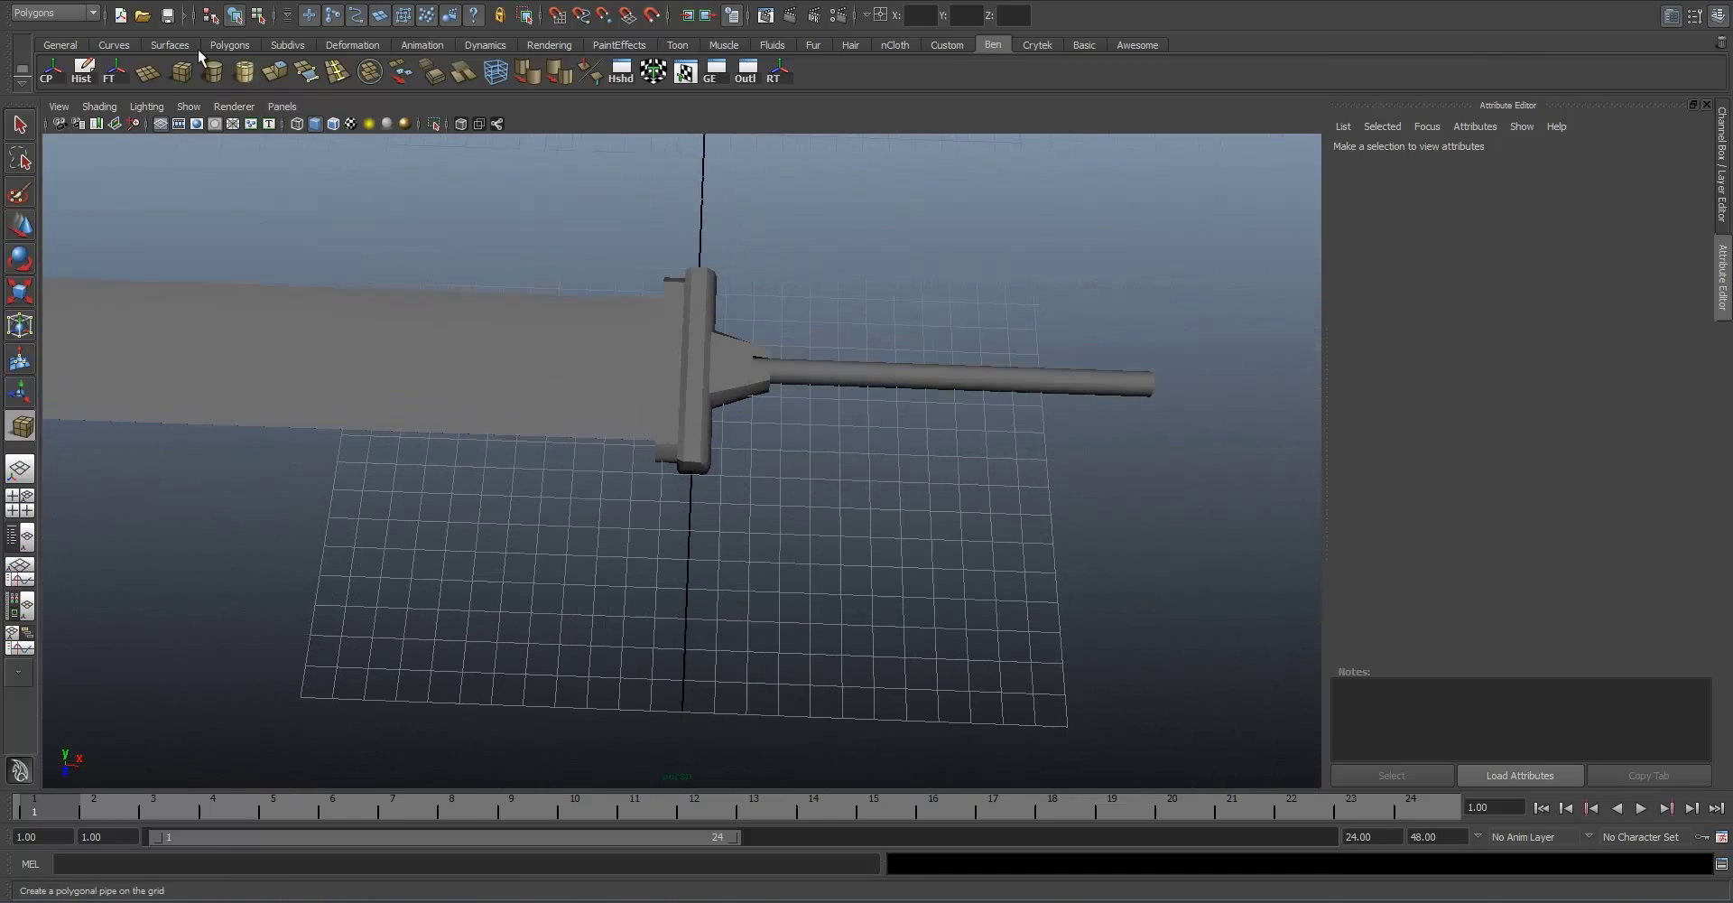
scroll(700, 514, up, 3)
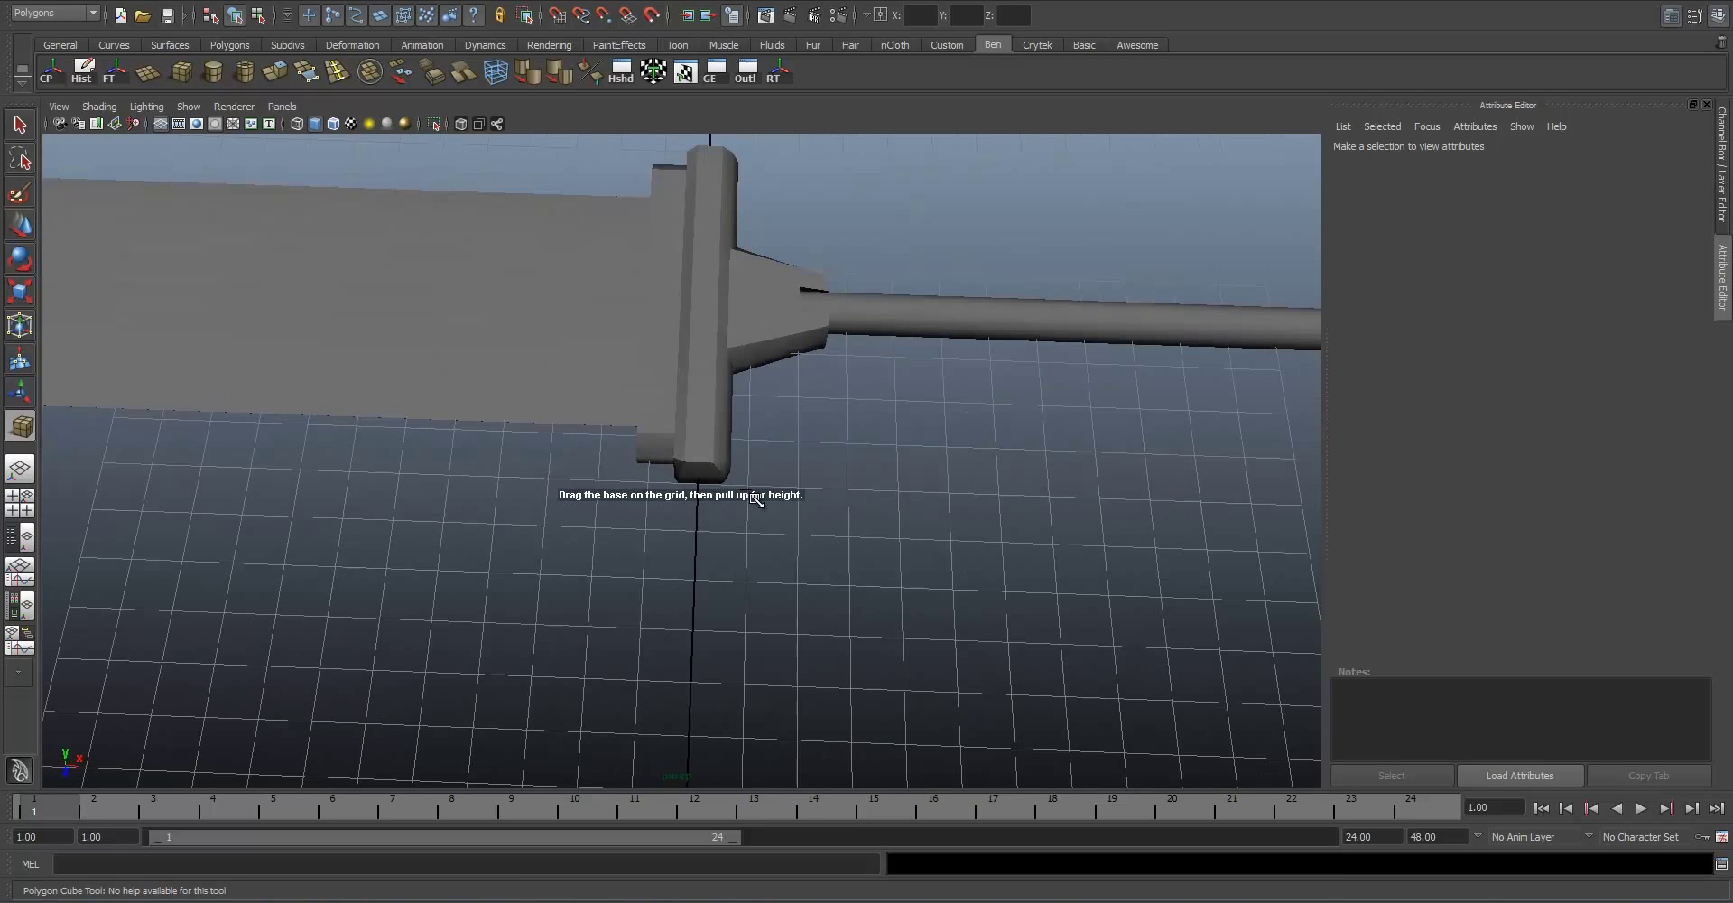
key(alt+5)
alt+drag(702, 520, 764, 333)
scroll(723, 514, up, 4)
key(w)
alt+drag(820, 387, 753, 455)
Step: Extrude the box's blade-side end face about 1.04 units, then narrow it and shift it toward the blade
right_drag(694, 492, 654, 504)
click(674, 471)
drag(630, 494, 542, 541)
key(r)
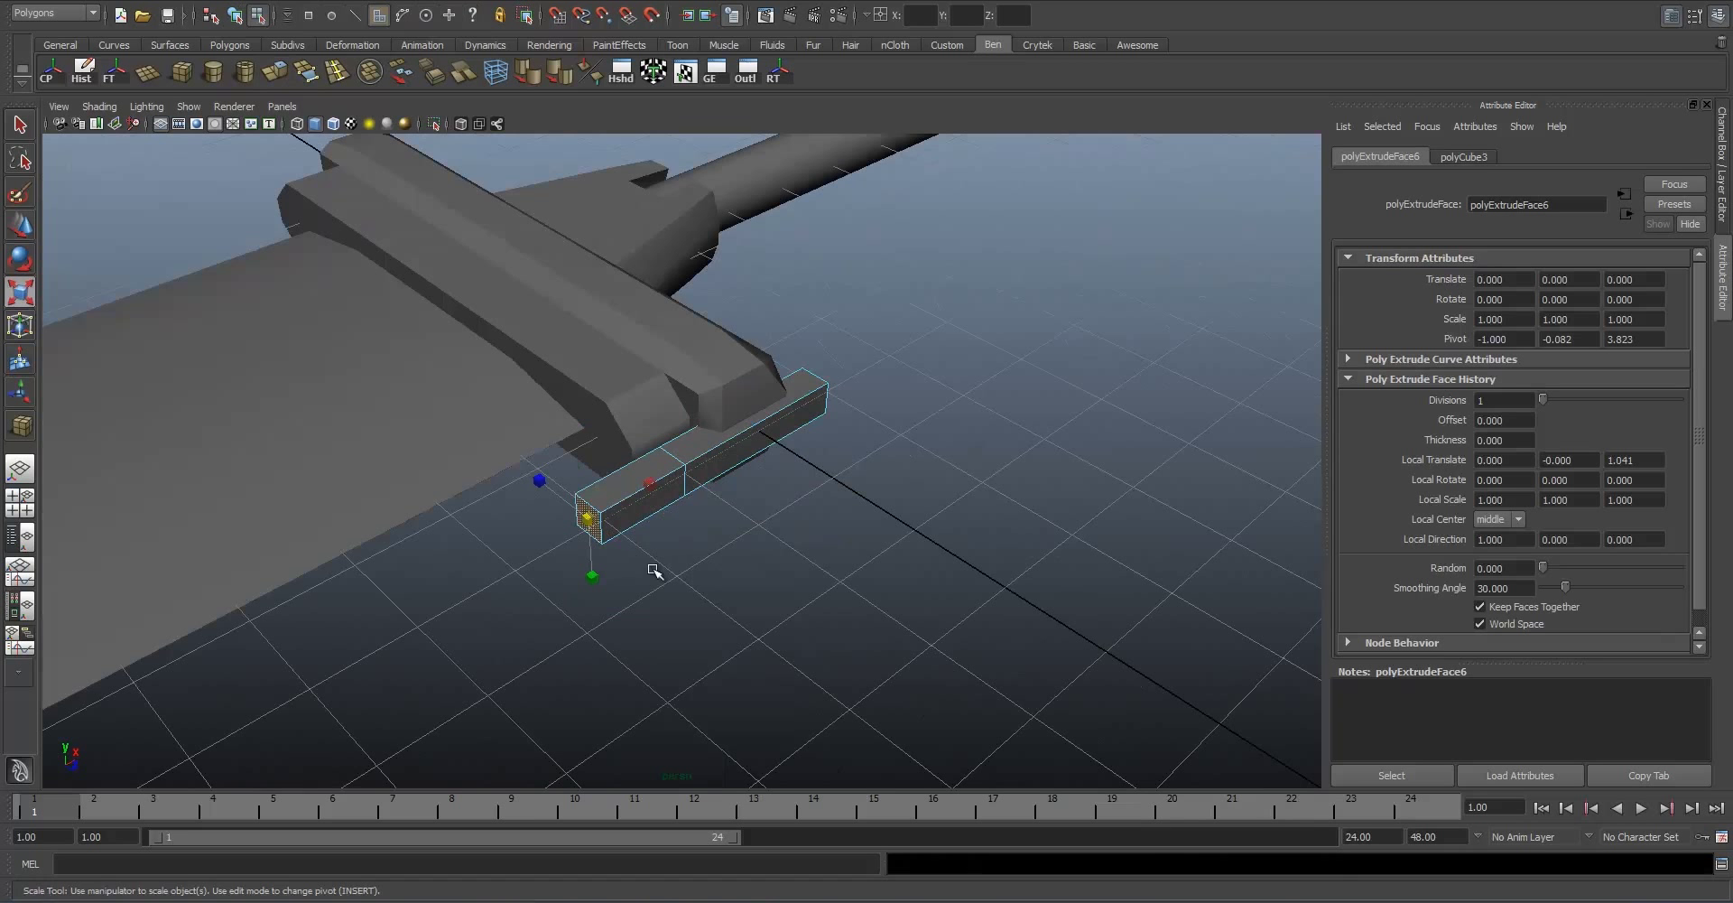
drag(548, 486, 585, 586)
key(w)
Step: Extrude the end face again by about 0.69 units and scale it down to taper the side piece
key(ctrl+e)
key(w)
key(r)
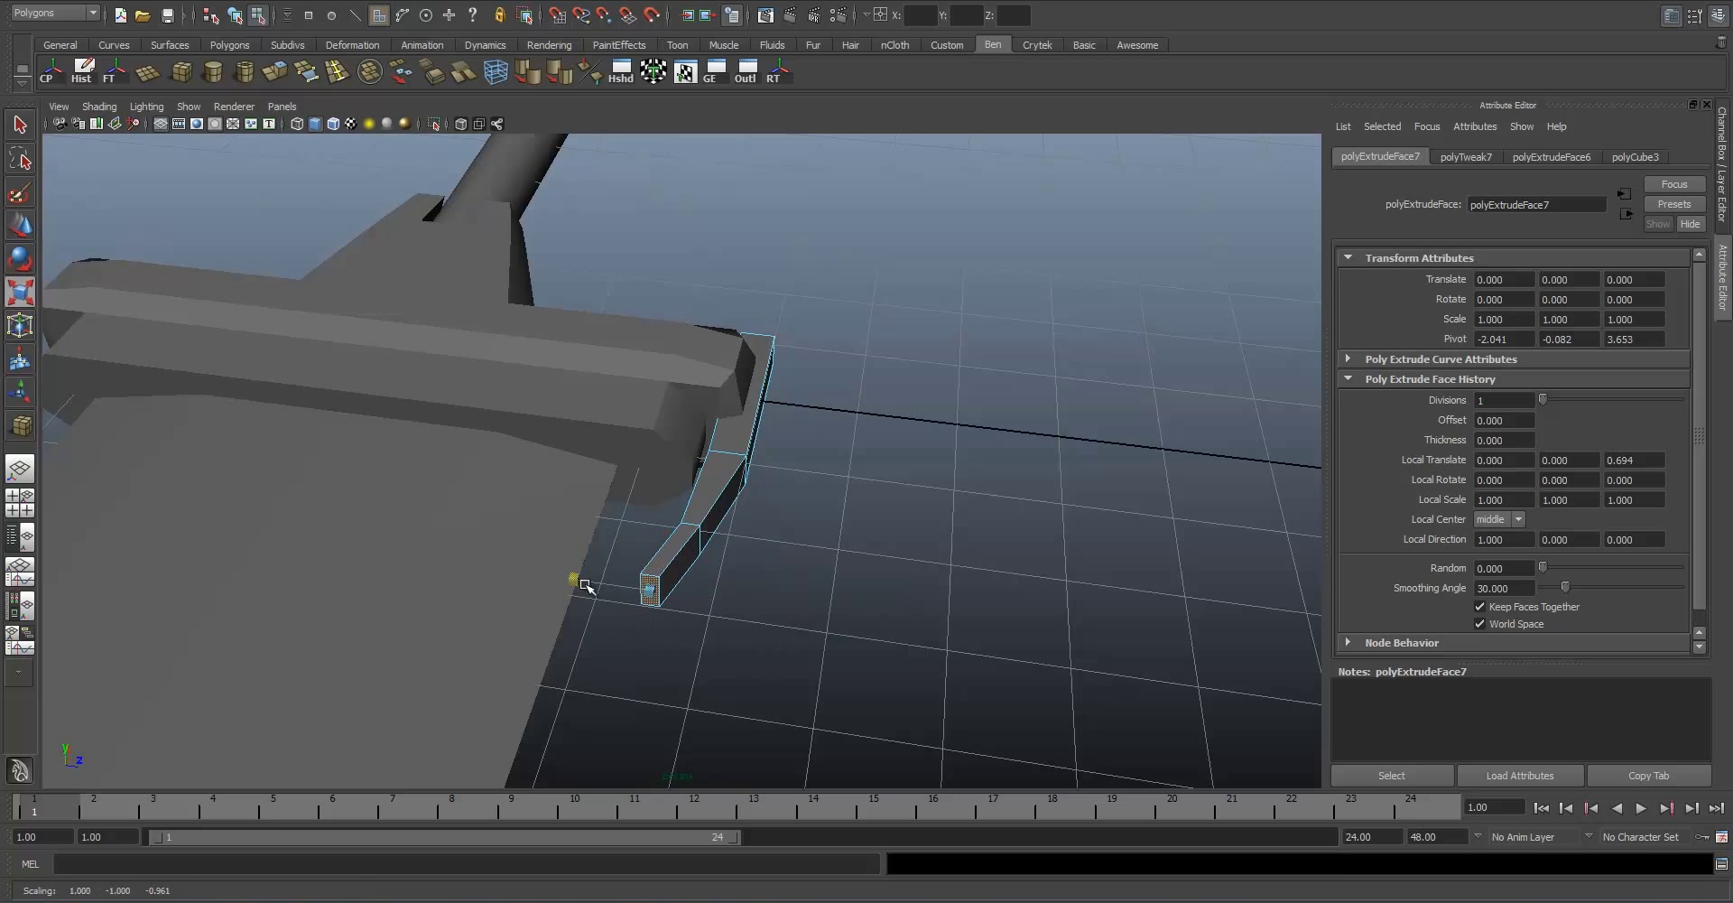
key(w)
alt+drag(892, 481, 746, 479)
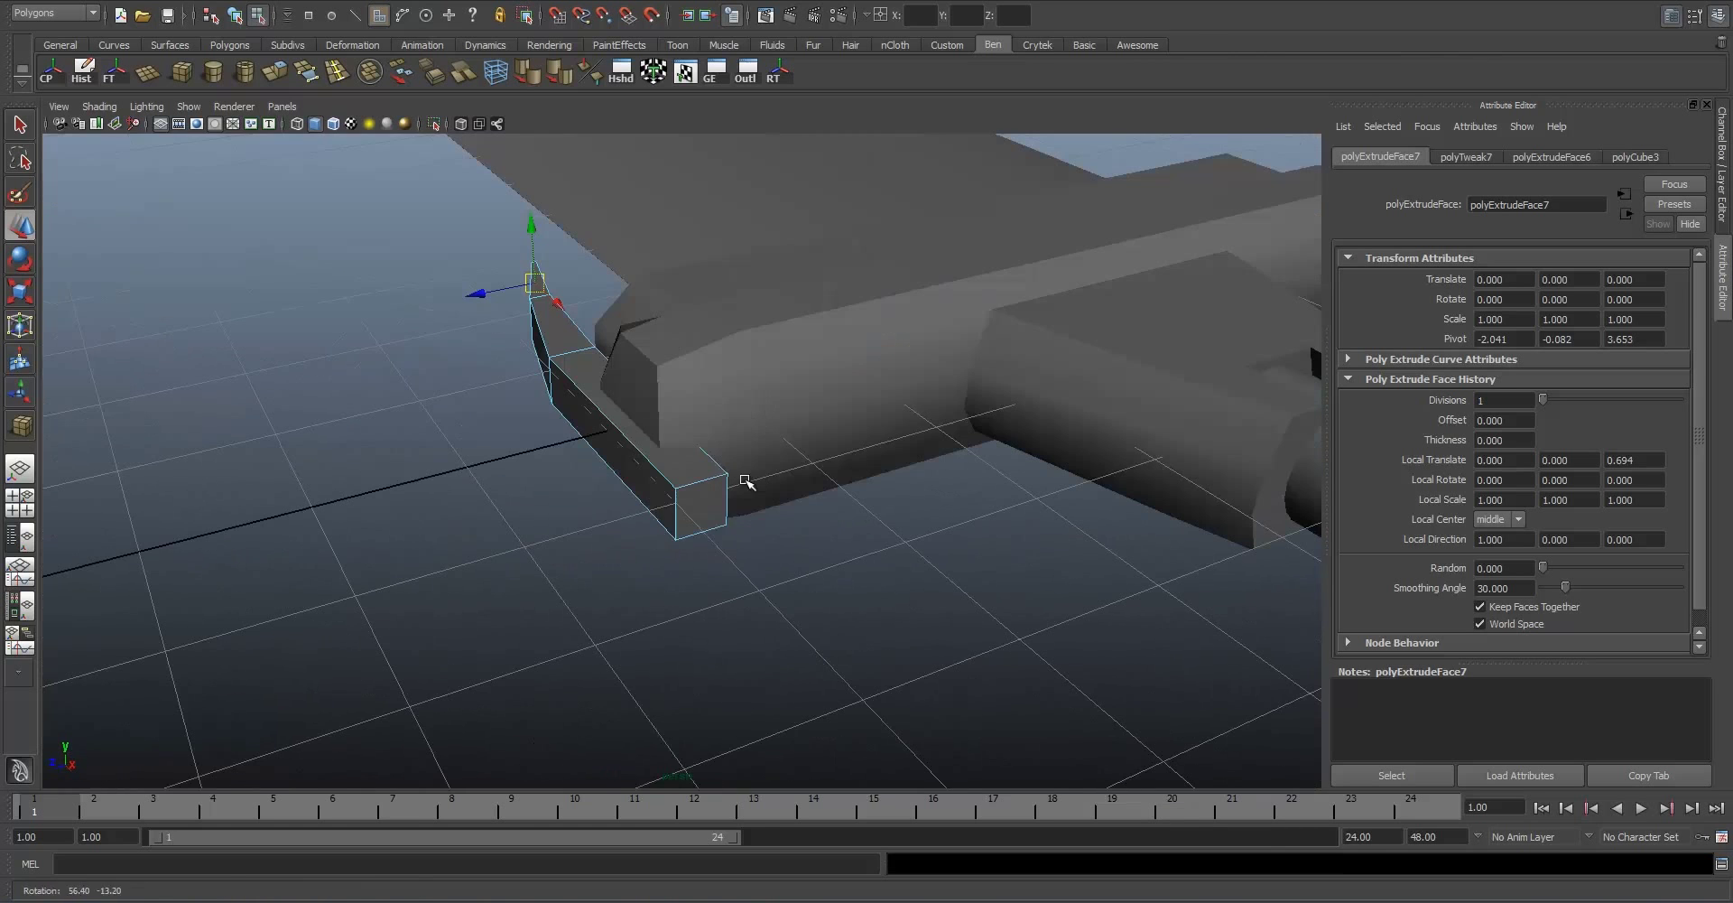
Step: Slant the rear end of the side piece at its outer vertical edge, and return to object mode
click(676, 511)
alt+drag(702, 533, 649, 386)
right_drag(647, 385, 709, 361)
alt+drag(686, 388, 561, 478)
click(520, 325)
Step: Widen the side piece by scaling it along Z to about 1.46, and select the guard
scroll(631, 453, down, 8)
scroll(677, 487, up, 6)
click(657, 414)
key(r)
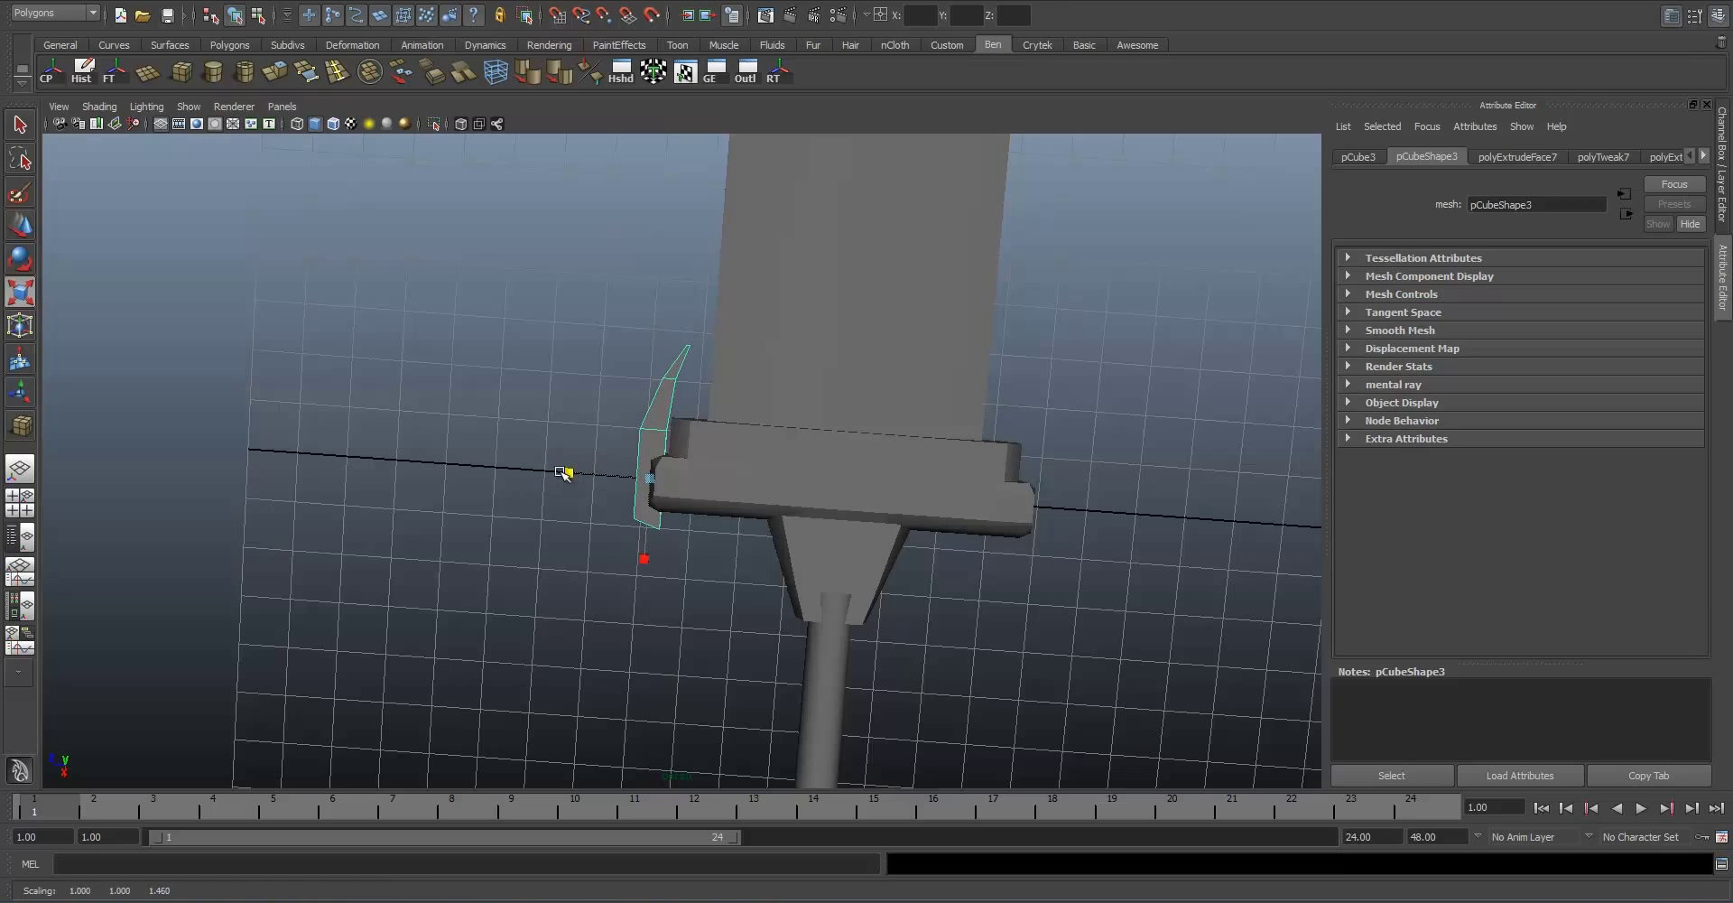
key(w)
click(729, 436)
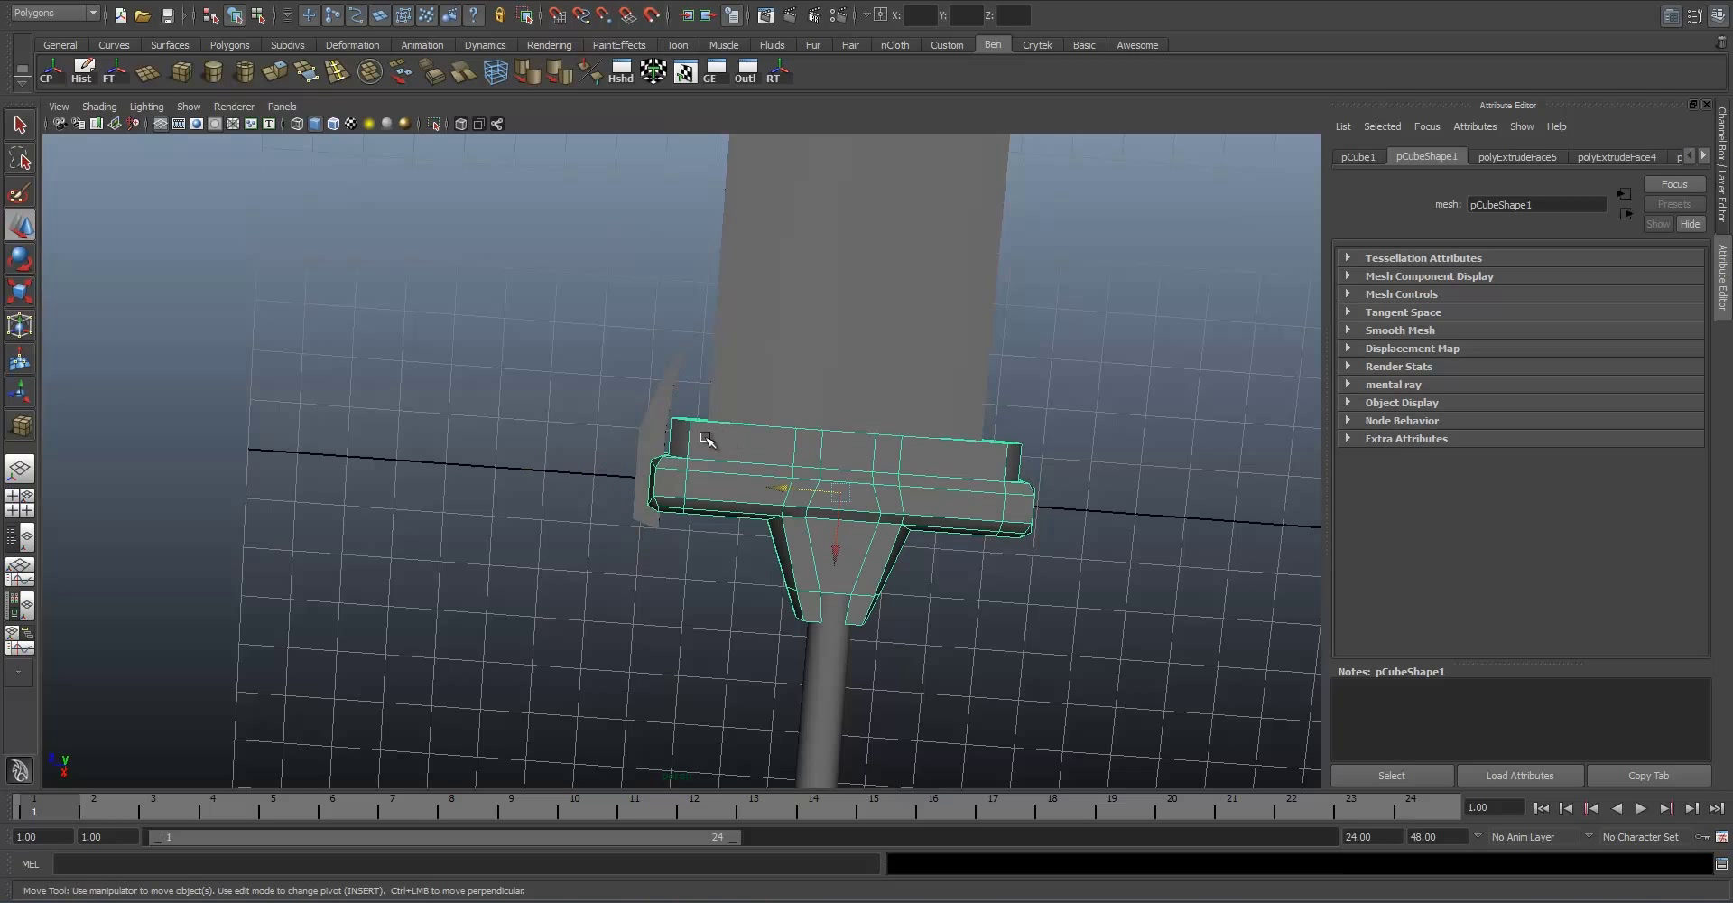
Step: Examine the curved side piece against the guard and blade from closer and wider angles
click(643, 438)
click(626, 538)
alt+drag(623, 533, 758, 488)
scroll(750, 468, down, 6)
click(762, 375)
key(r)
alt+drag(762, 376, 778, 327)
drag(655, 421, 667, 421)
click(794, 372)
alt+drag(794, 372, 774, 417)
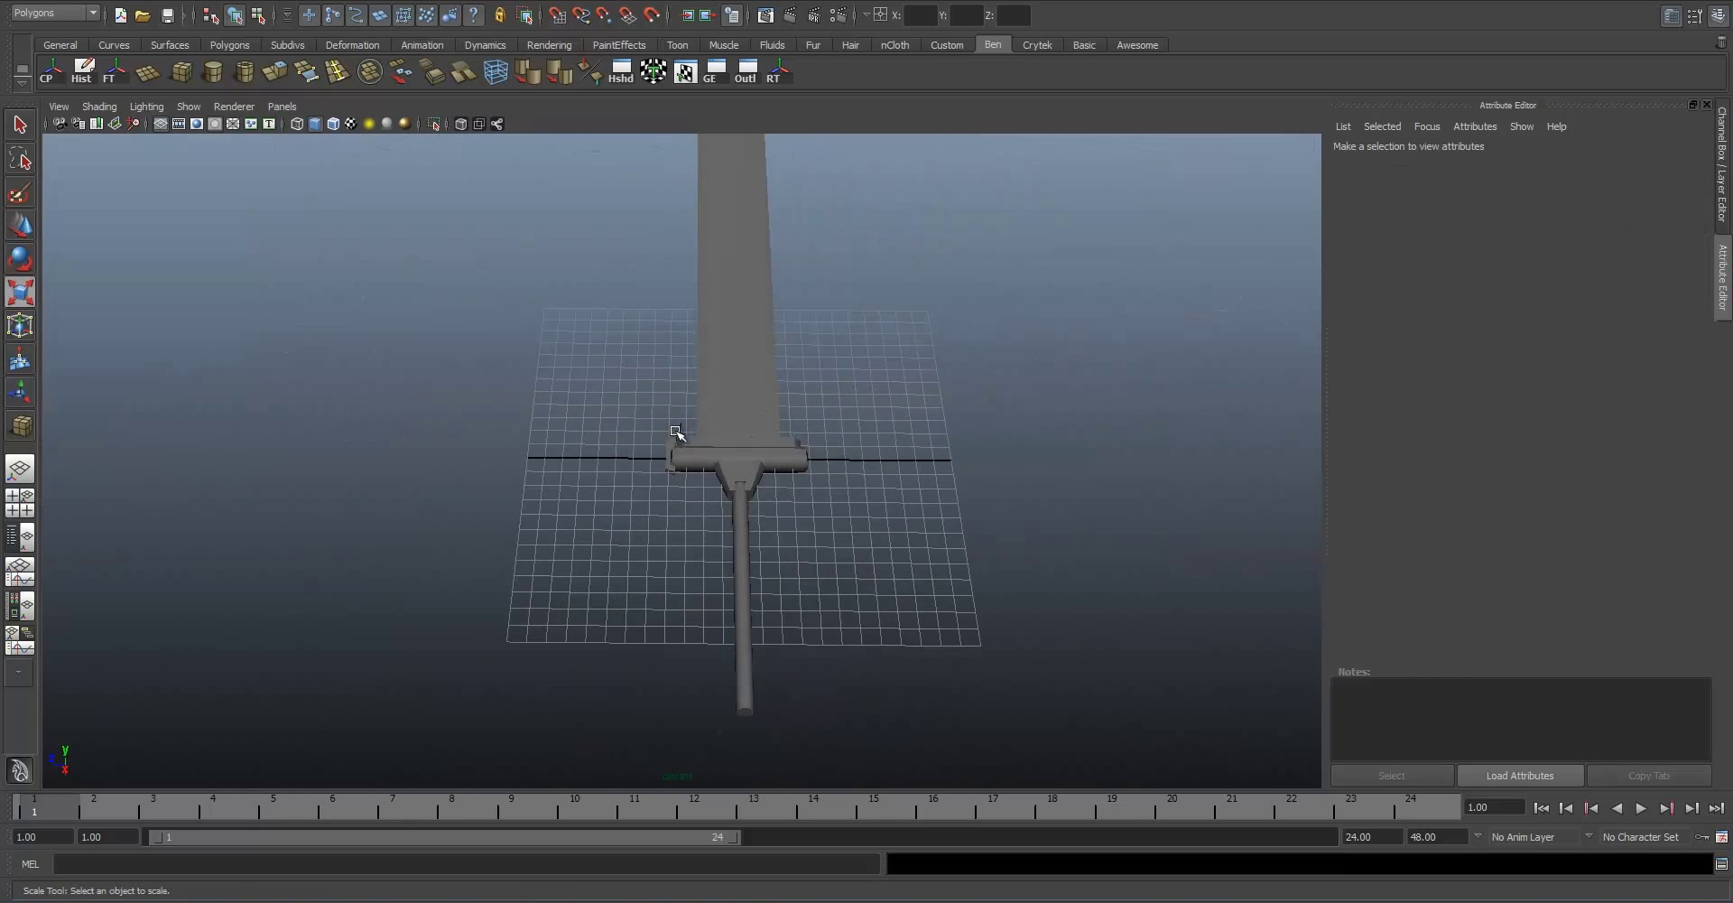
Step: Duplicate the curved side piece and try flipping the copy by scaling it negatively along Z
click(677, 436)
scroll(727, 429, up, 6)
key(ctrl+d)
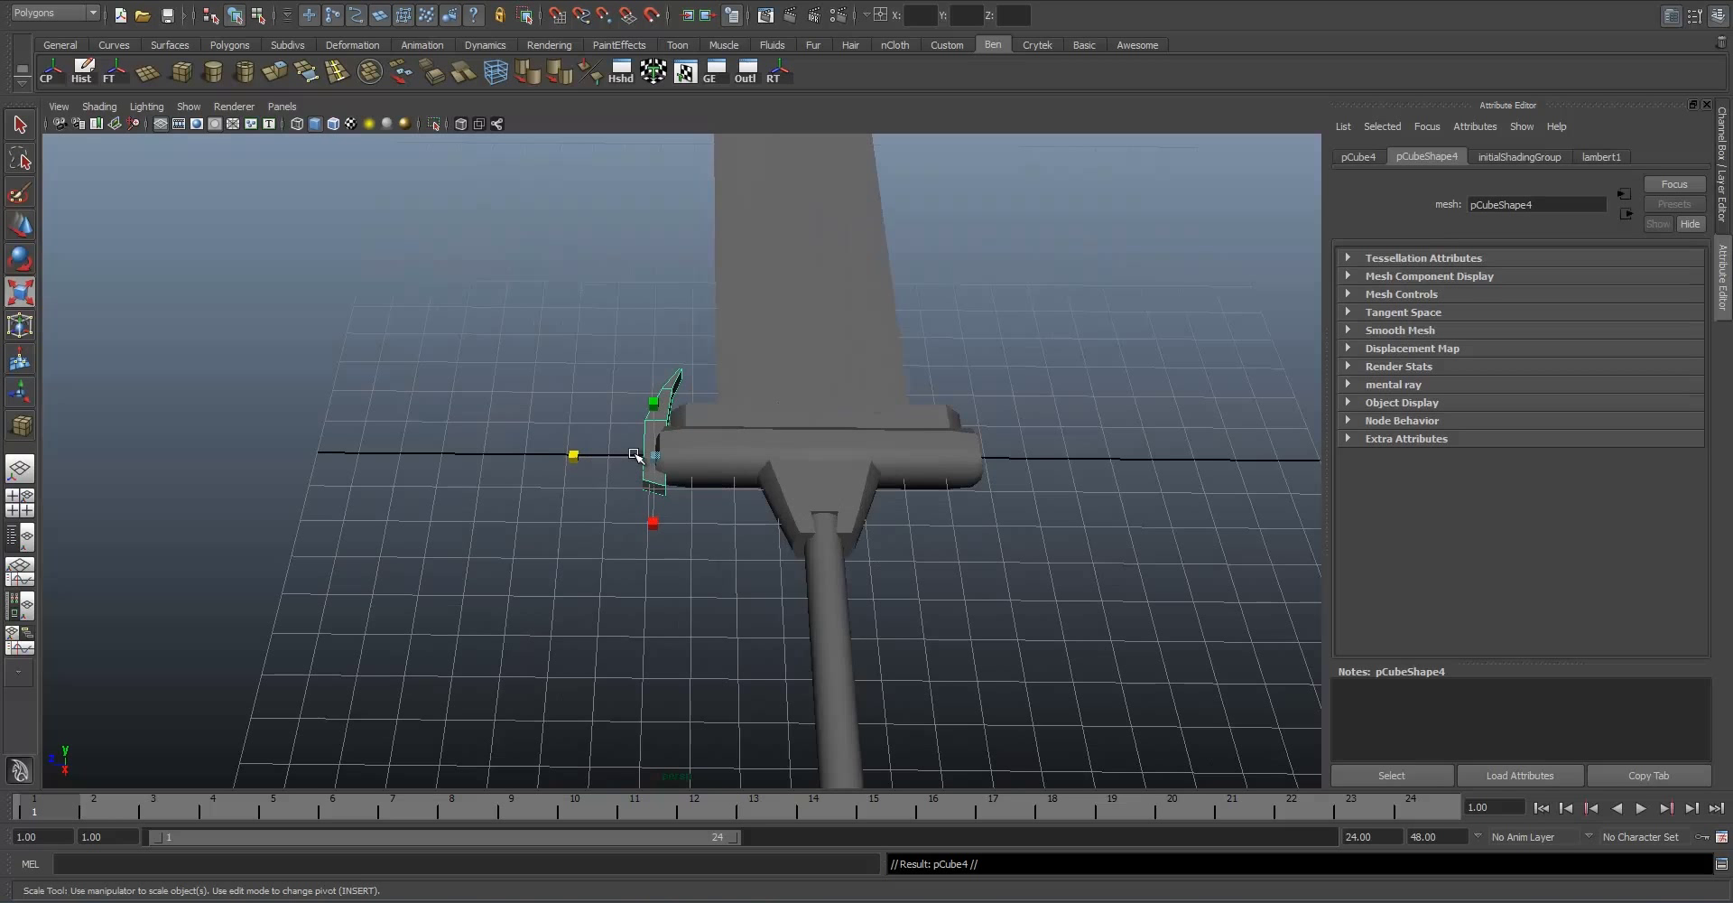
key(4)
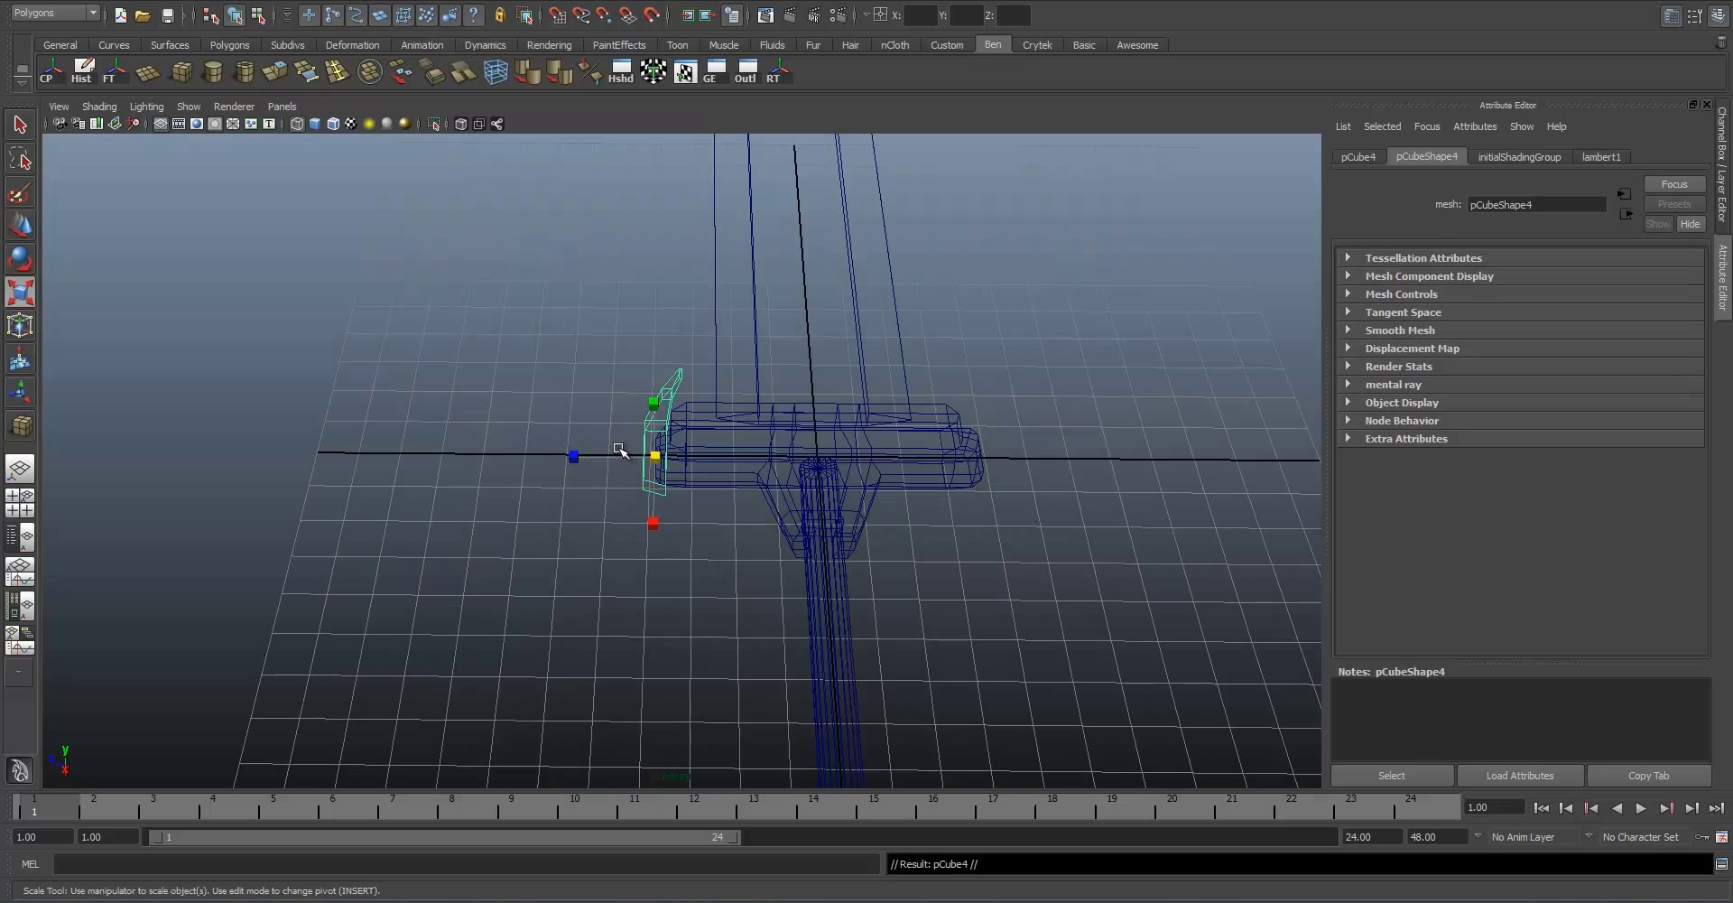
key(5)
drag(571, 455, 599, 463)
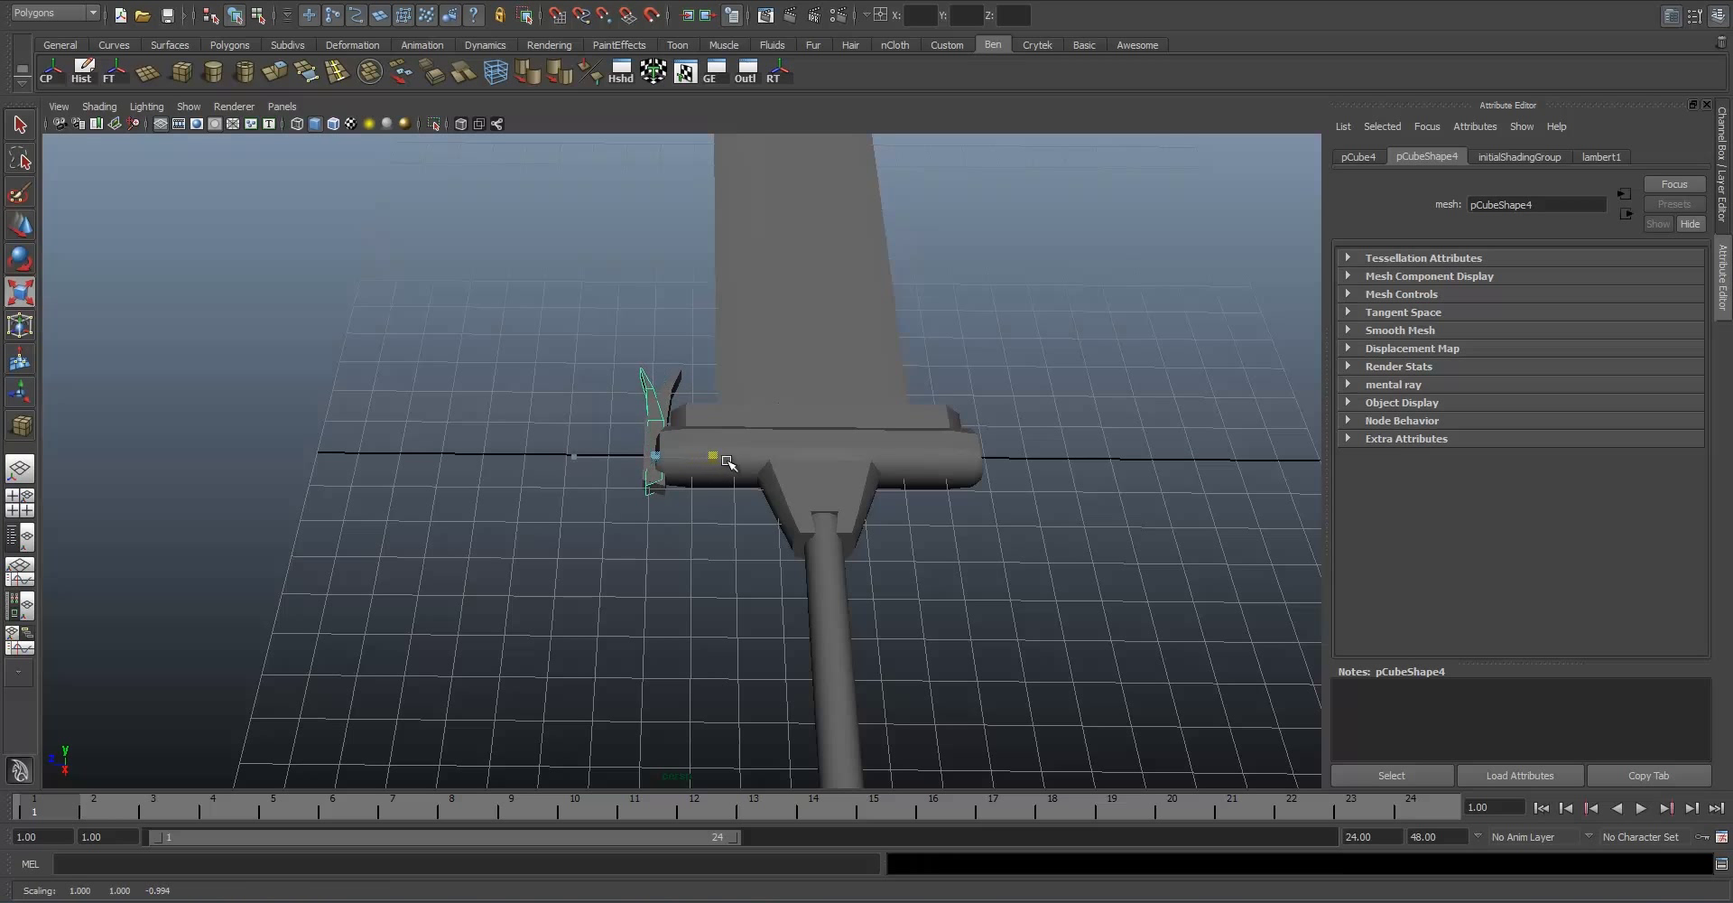
drag(776, 465, 812, 451)
Step: Set the duplicated side piece's Z scale to -1
click(1675, 17)
click(1677, 17)
click(1357, 157)
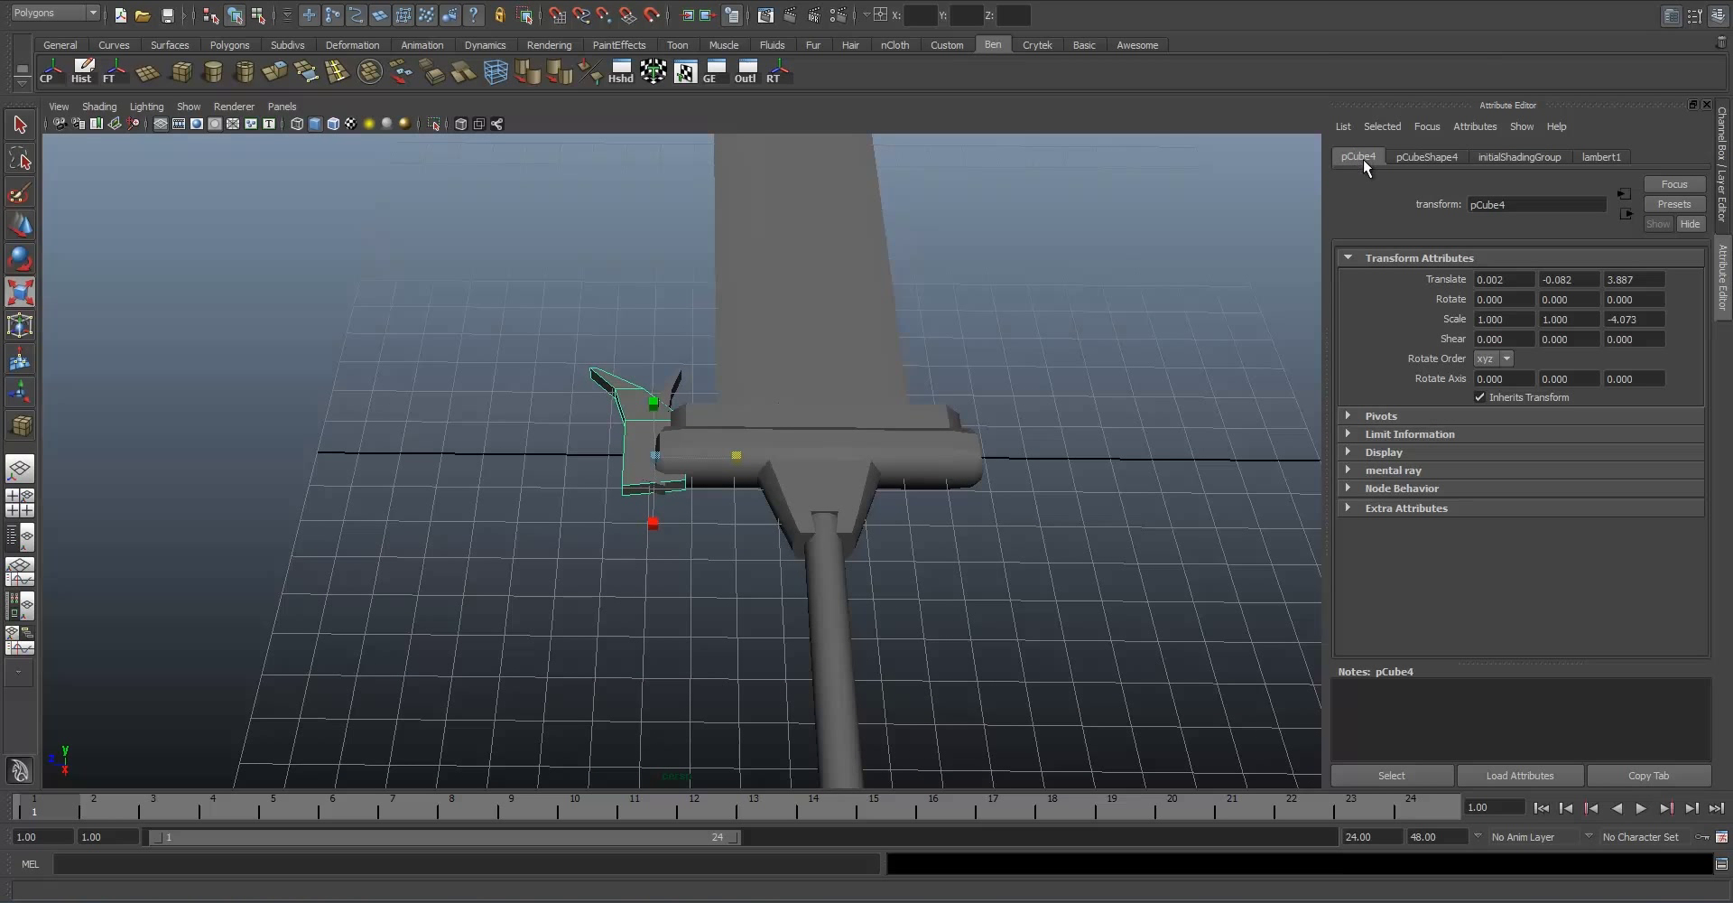
key(Return)
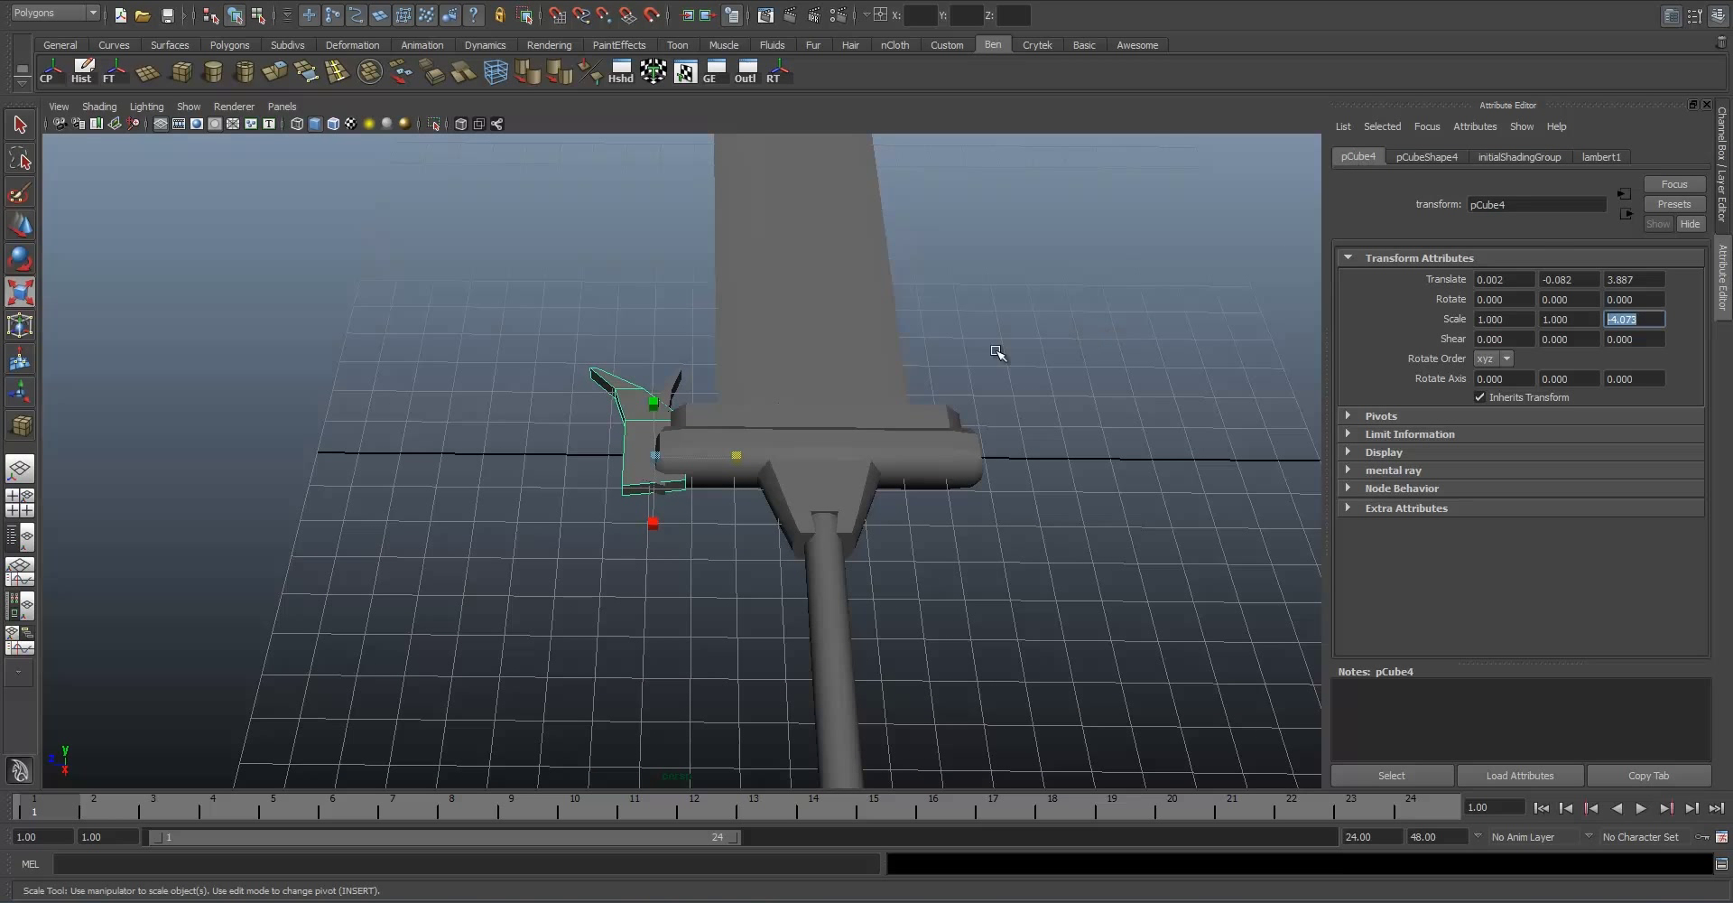
scroll(799, 419, up, 2)
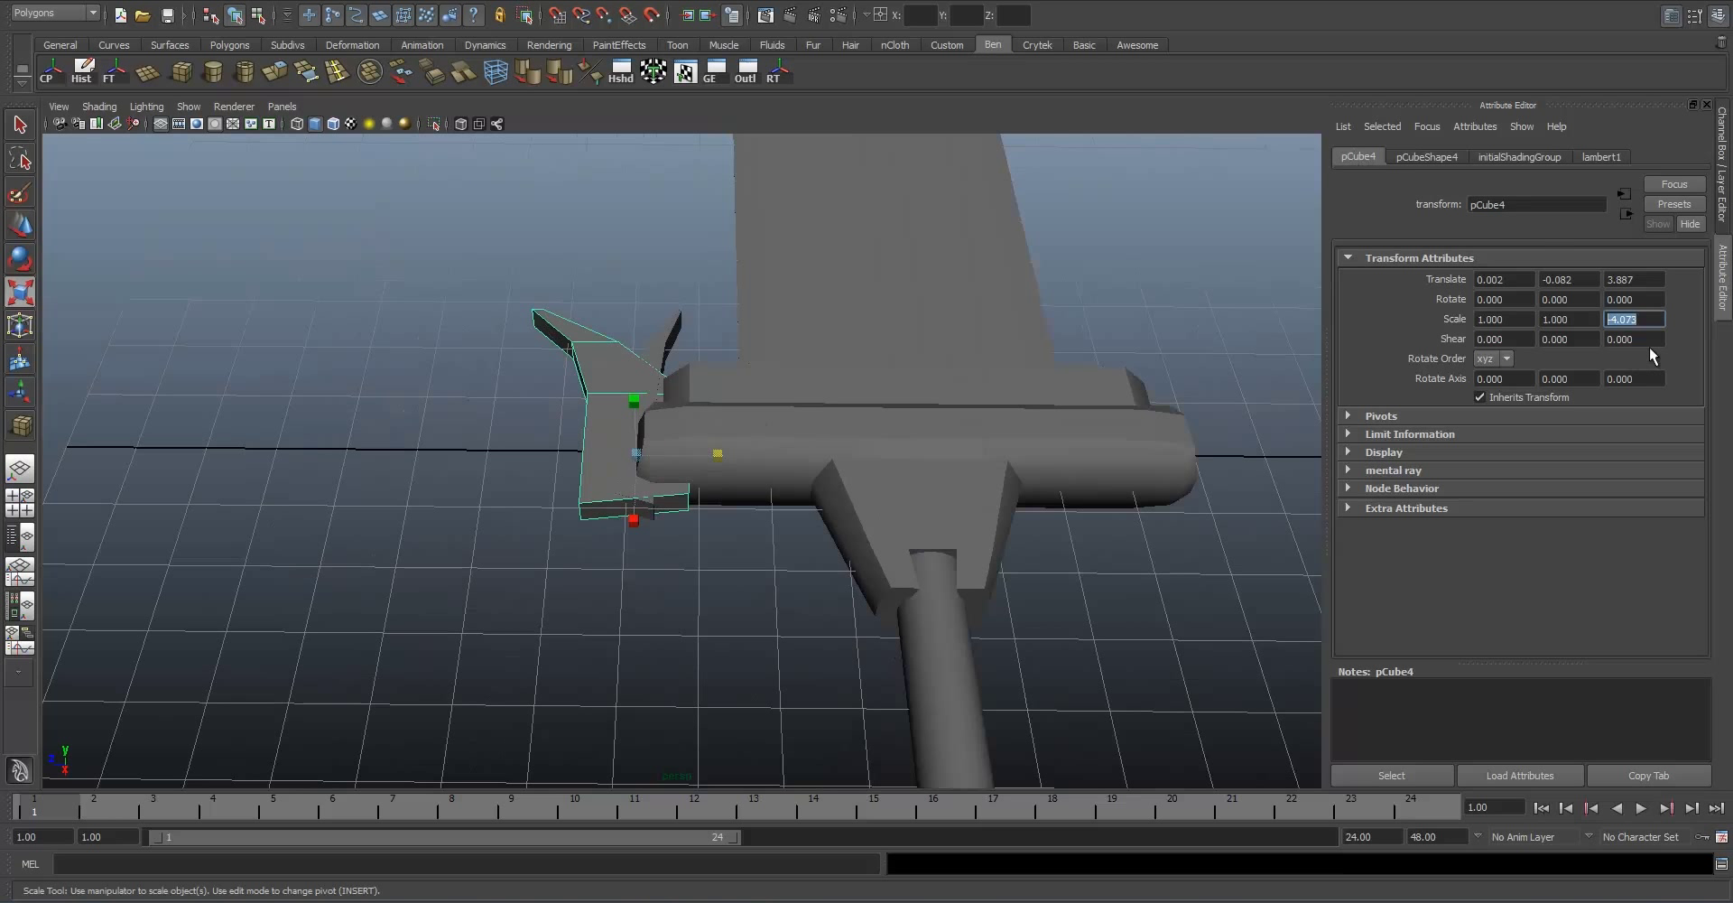
text(-1)
key(Return)
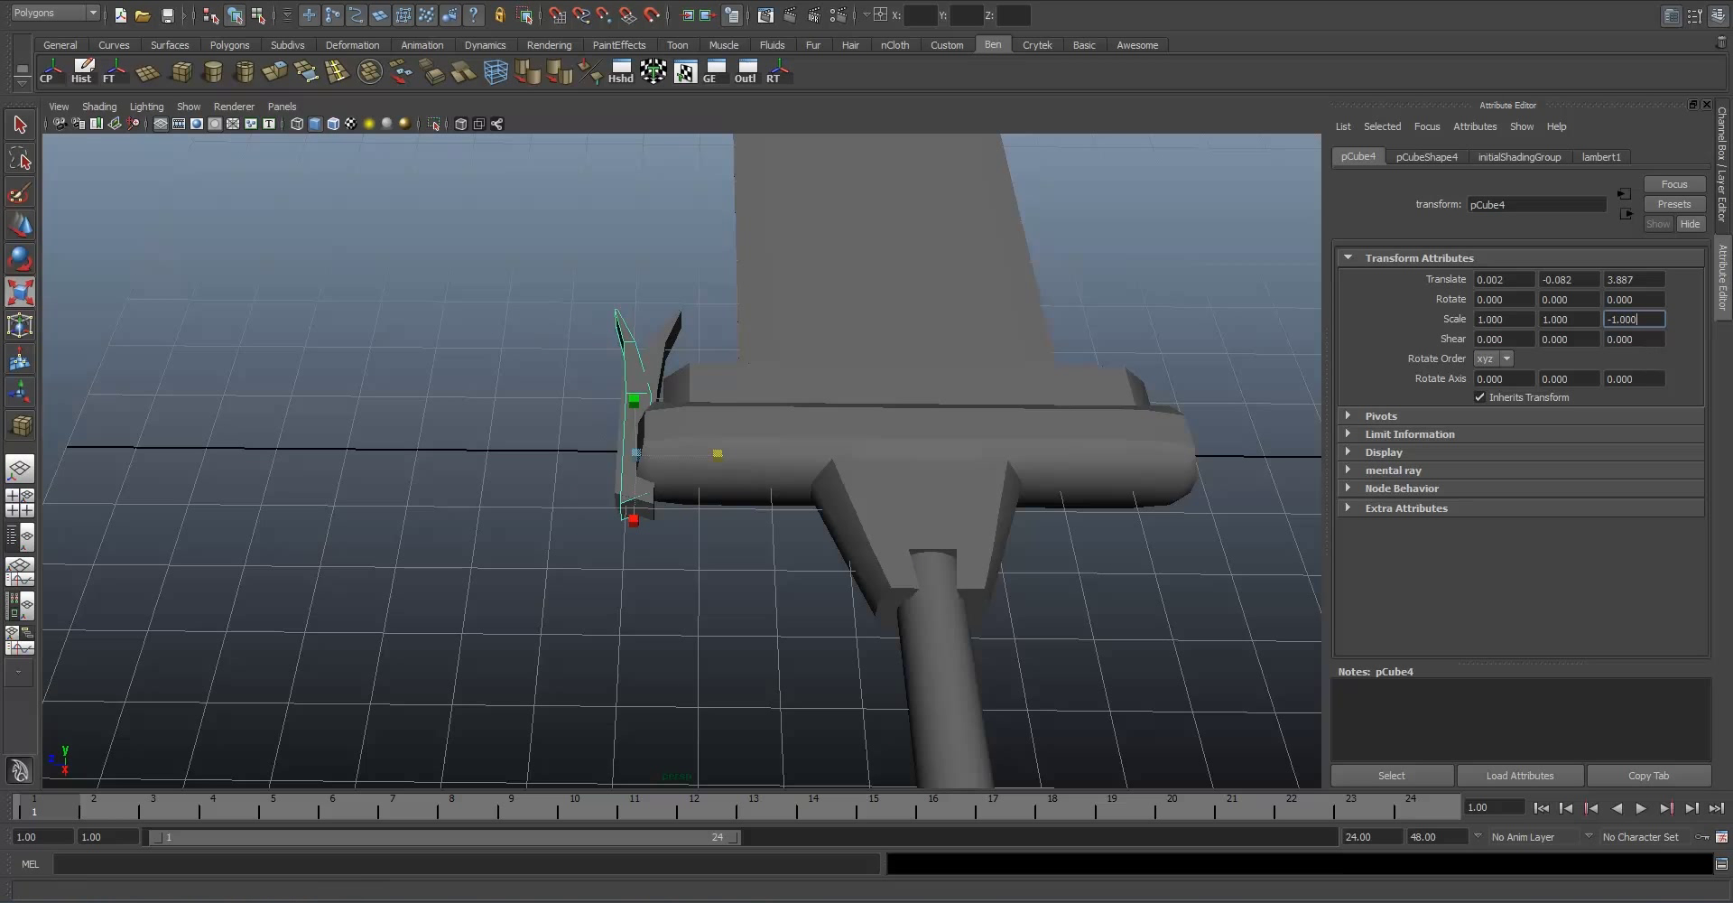
Step: Move the mirrored copy outward along Z to about 4.758, and select the original side piece
alt+drag(883, 418, 883, 449)
key(w)
drag(580, 481, 527, 505)
alt+middle_drag(573, 507, 668, 459)
alt+right_drag(668, 459, 739, 453)
click(739, 453)
alt+drag(772, 485, 766, 468)
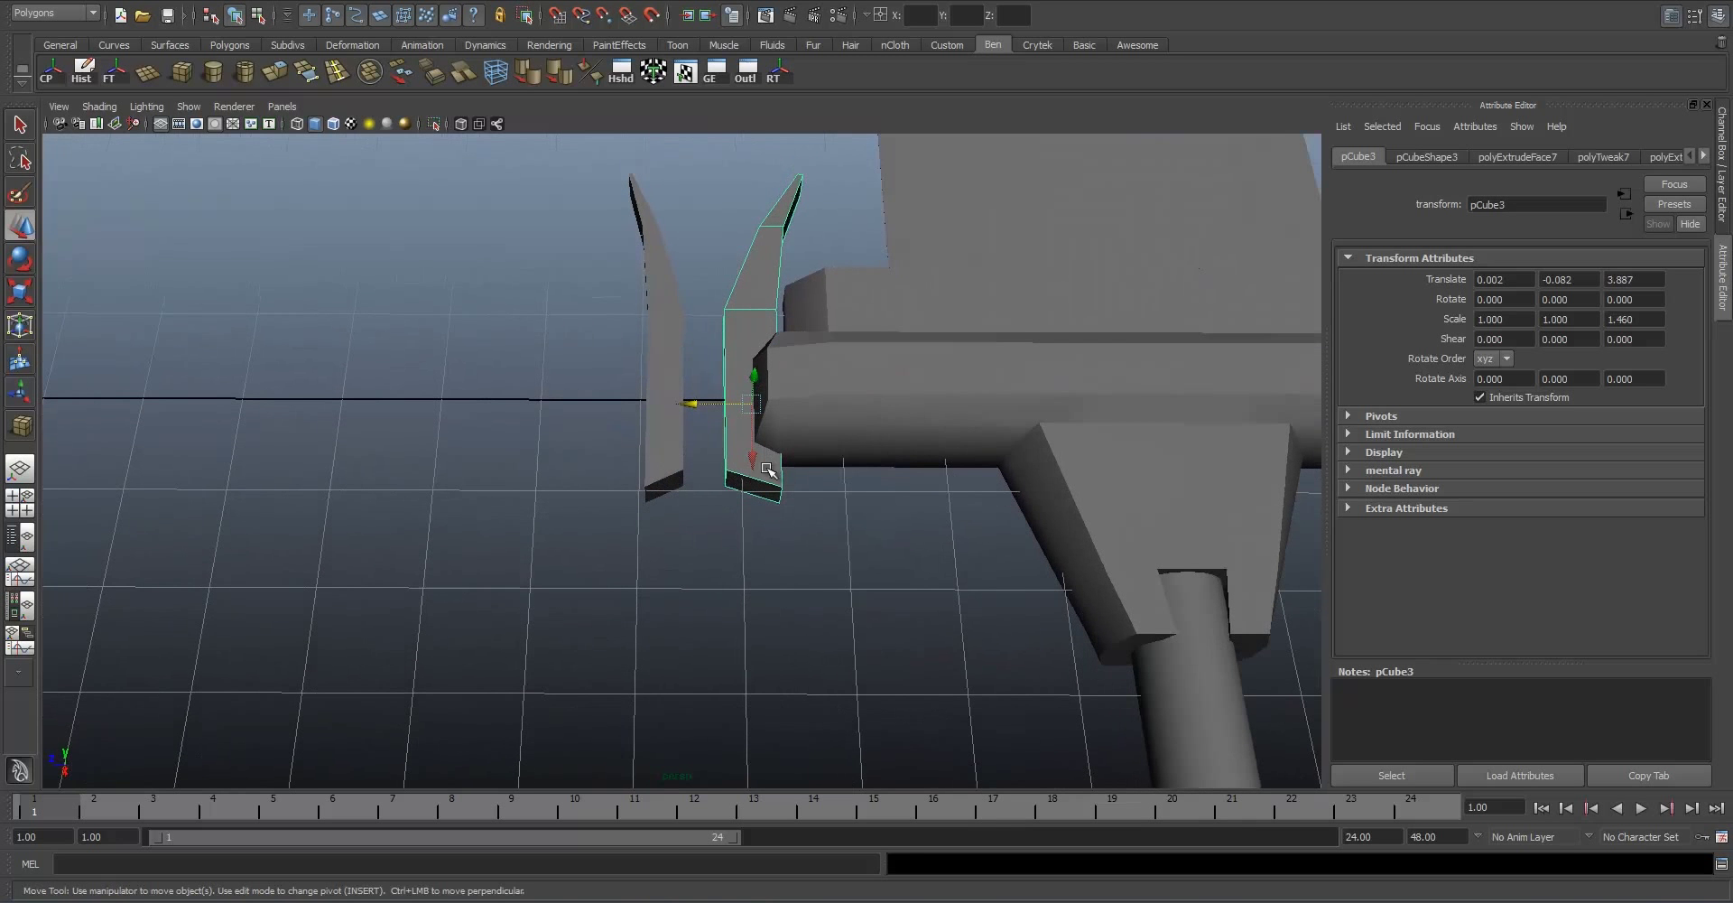
Step: Try rescaling the original side piece along Z, undo that, and delete the mirrored copy
key(r)
drag(676, 411, 699, 417)
key(ctrl+z)
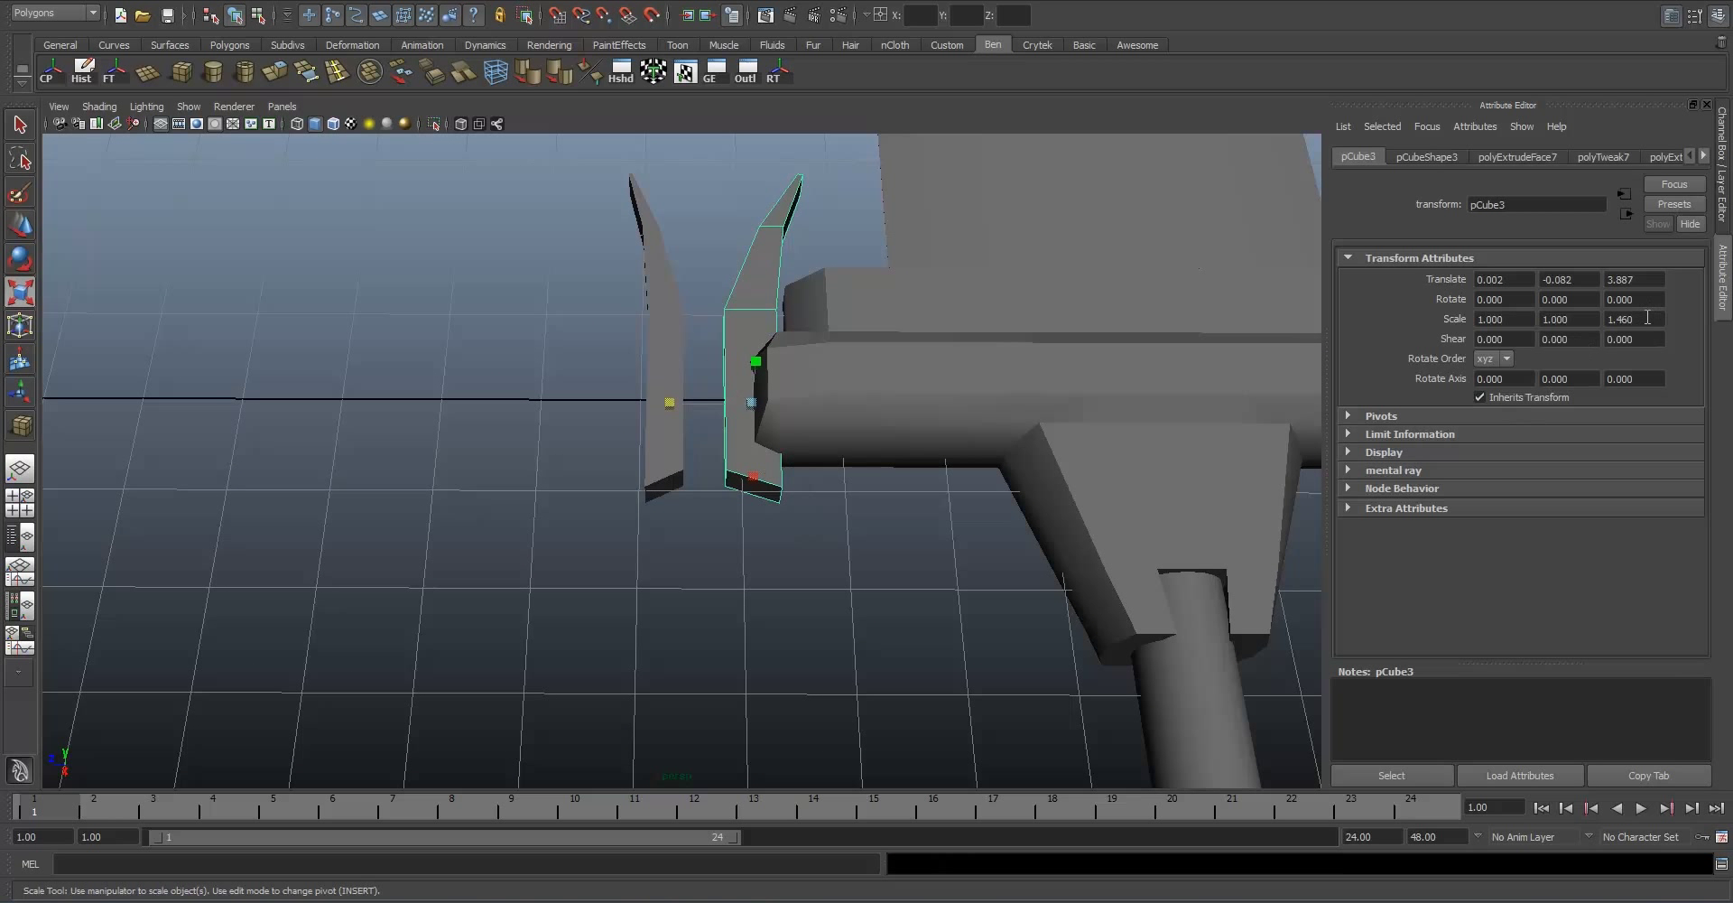
click(660, 365)
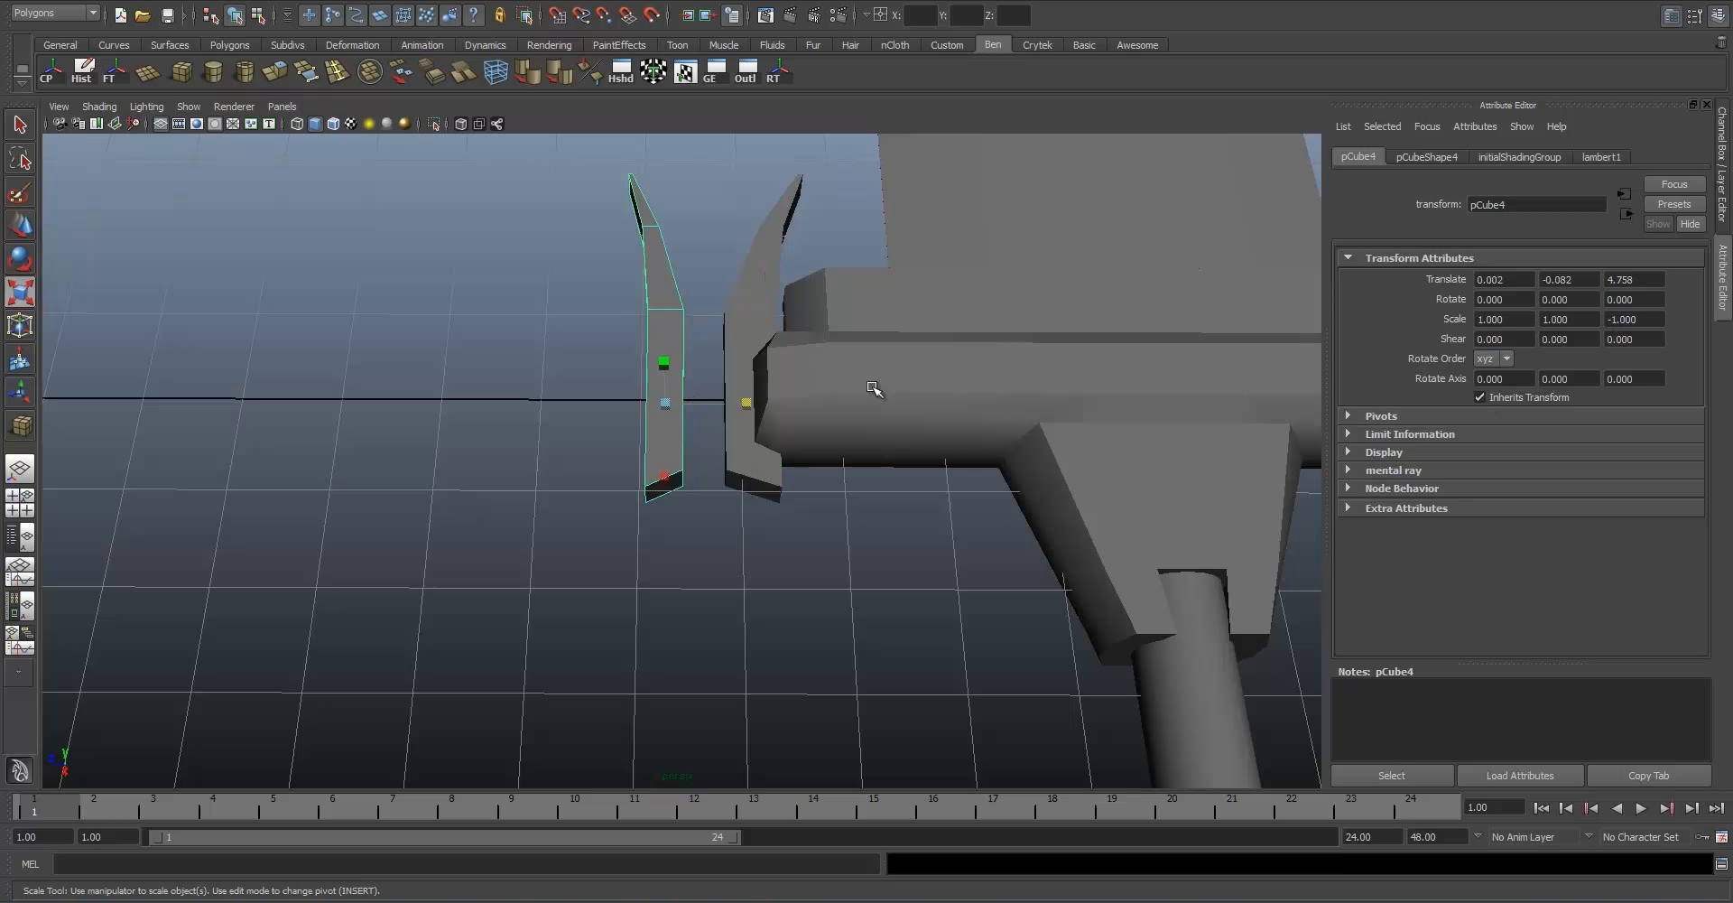
key(Delete)
Step: Freeze the transformations of the remaining side piece and bring up its transform attributes
click(744, 470)
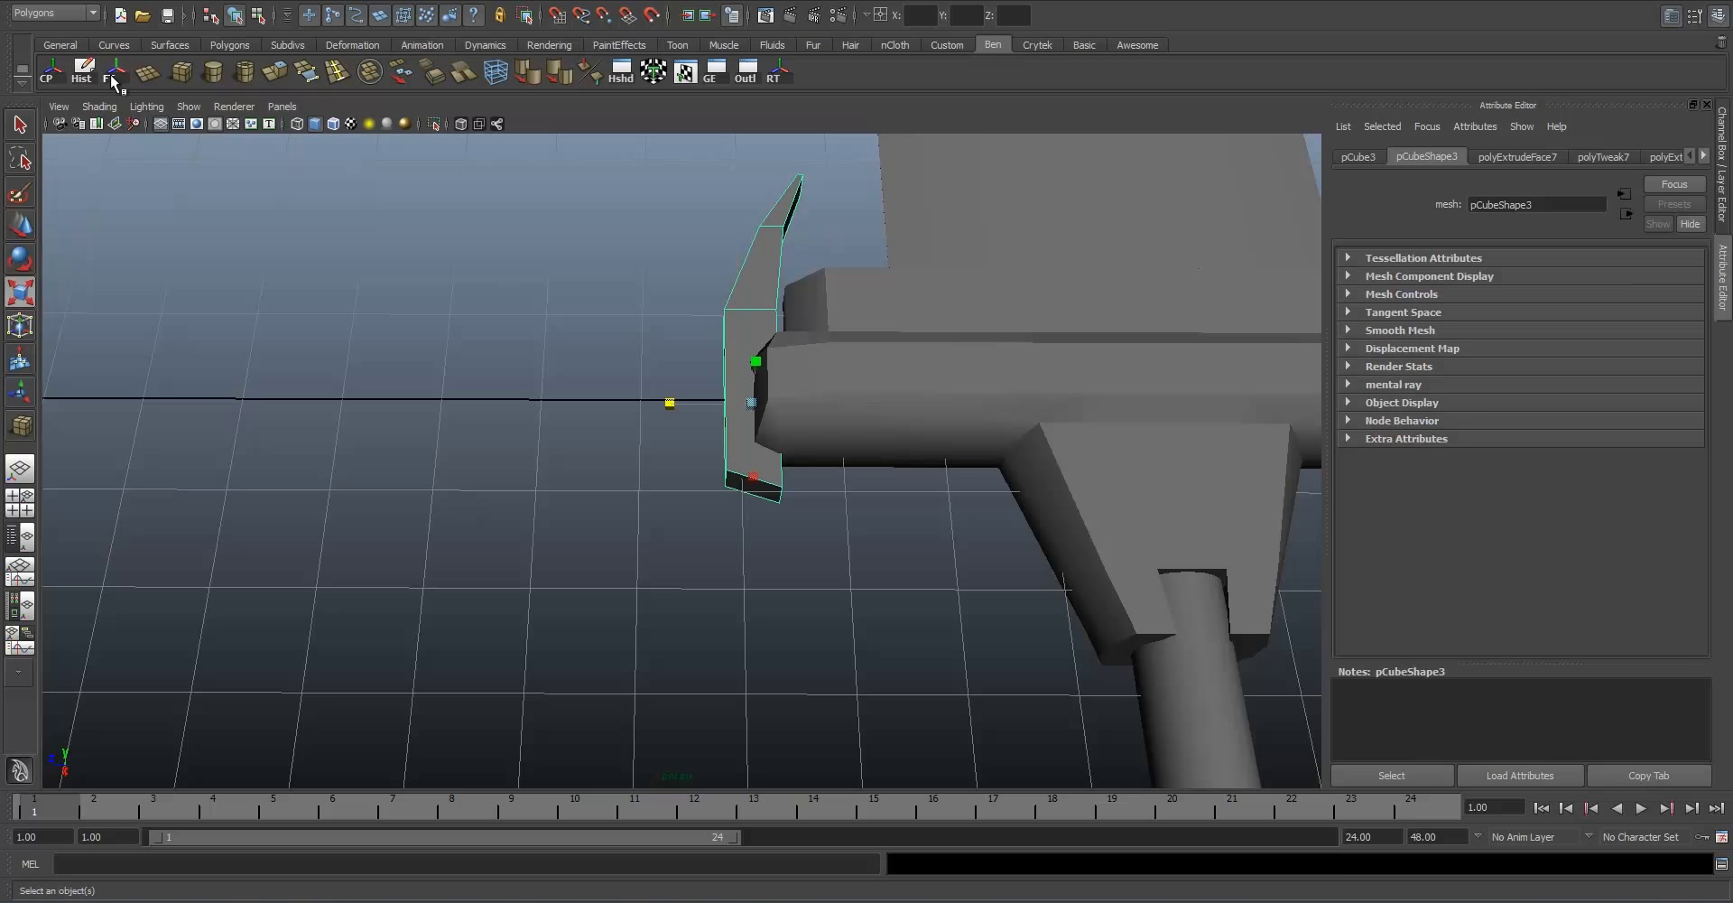
click(1359, 156)
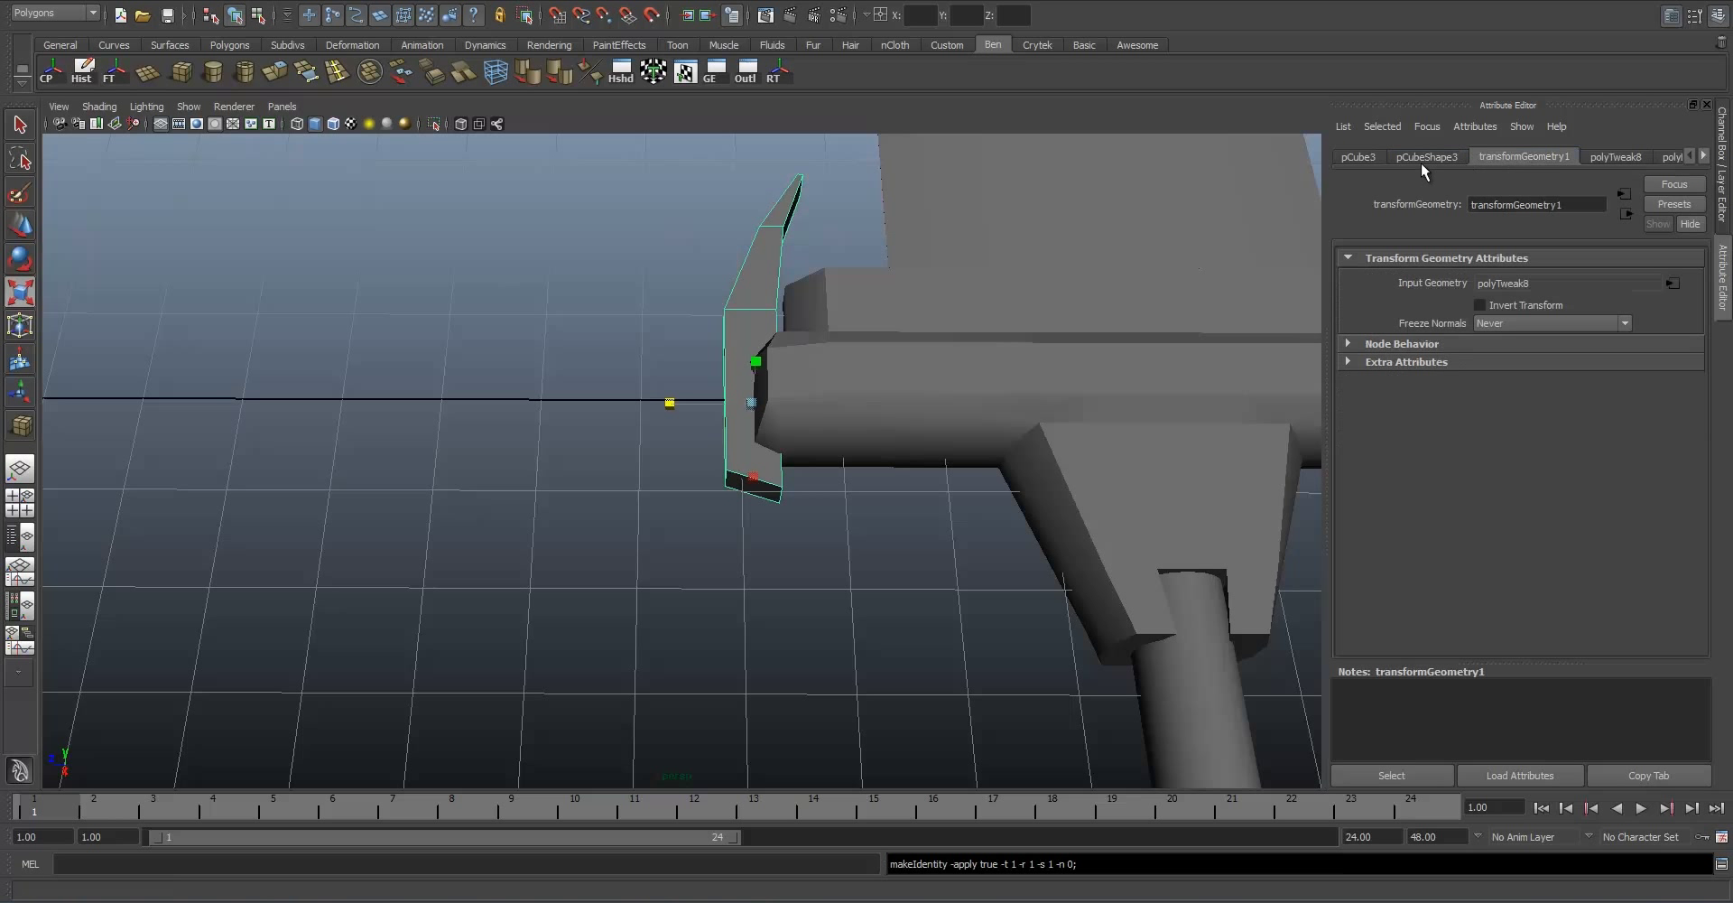
click(1607, 157)
click(1541, 155)
click(1450, 156)
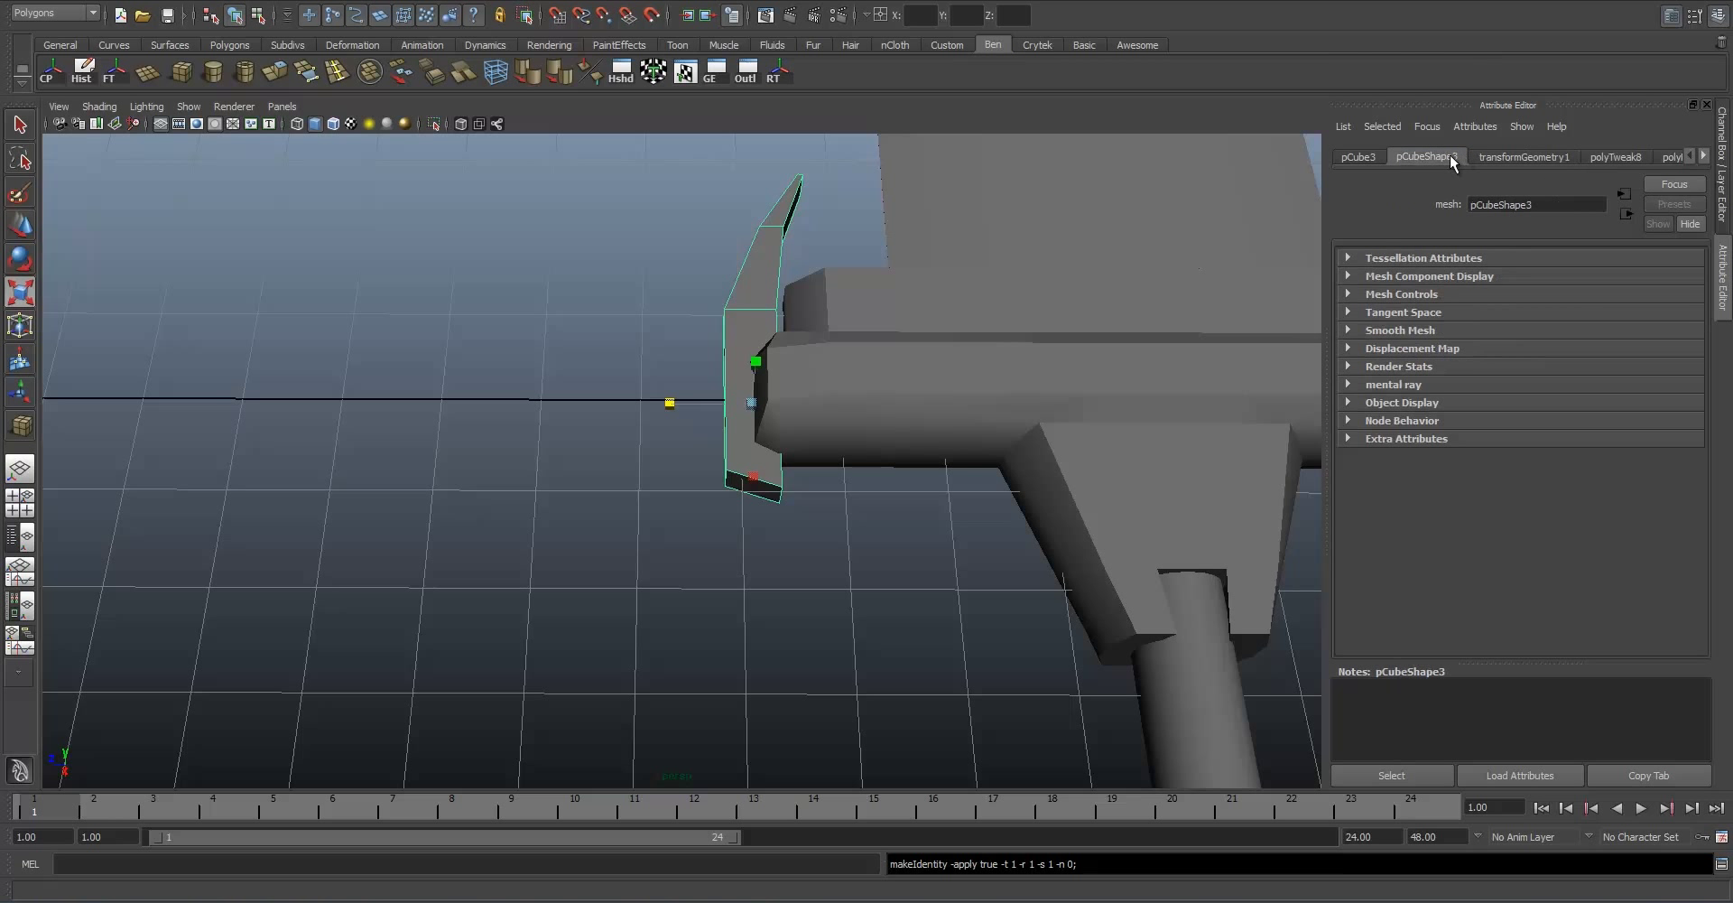
click(1612, 157)
click(1514, 155)
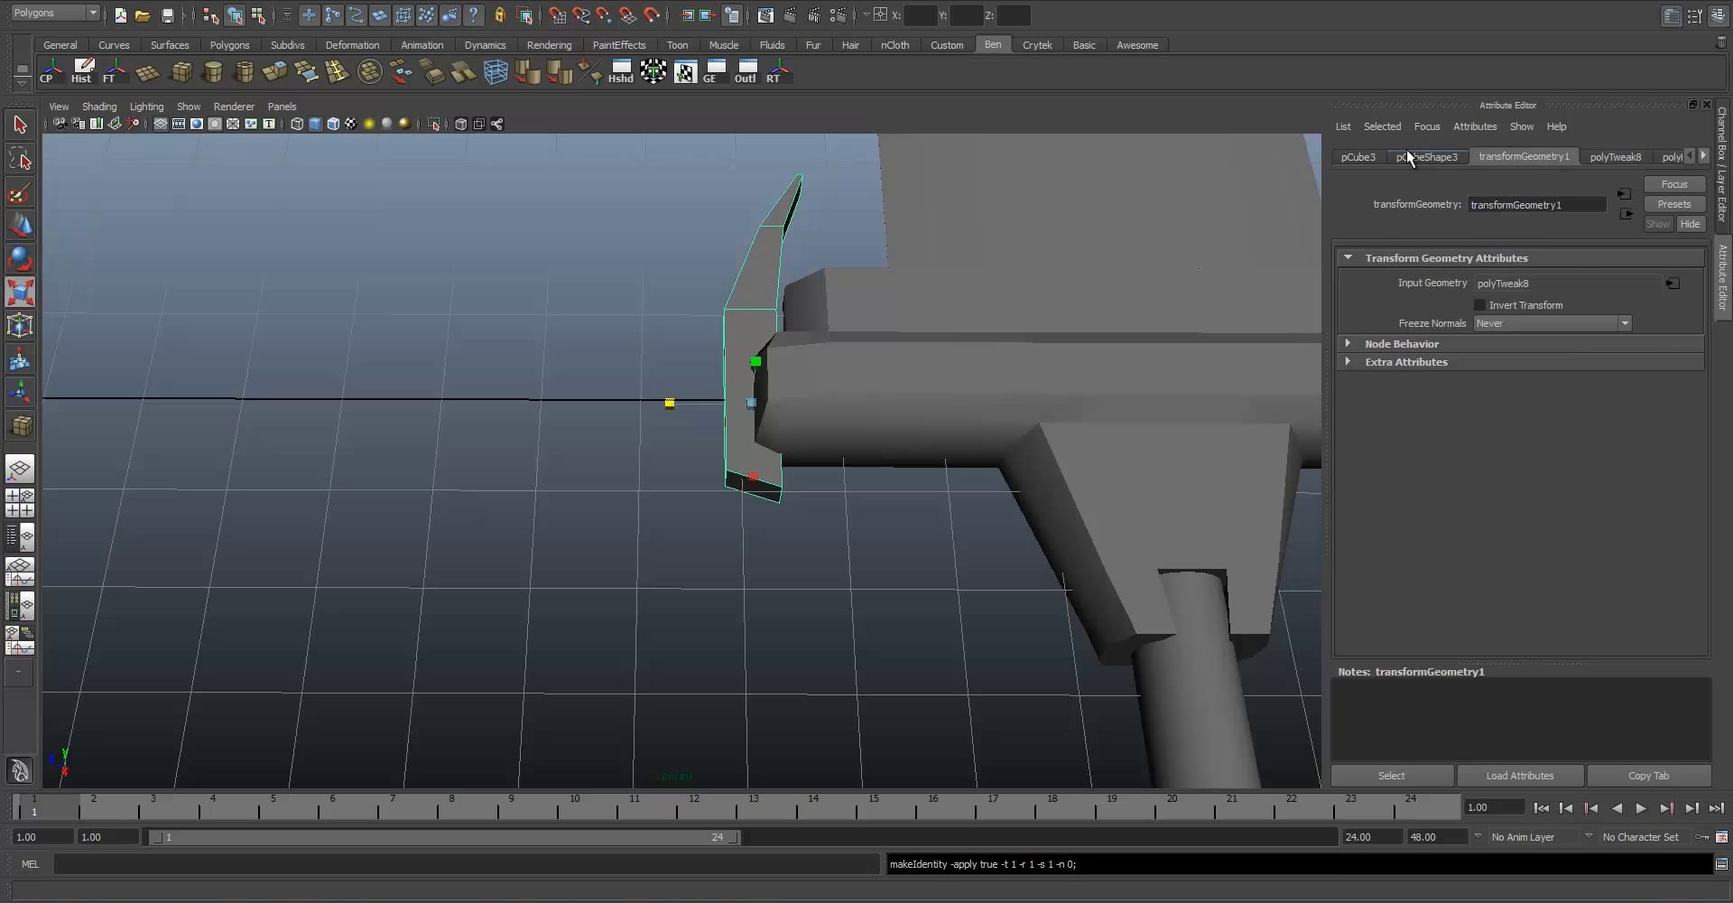
click(1381, 158)
Step: Duplicate the frozen side piece and mirror the copy with a Z scale of -1
key(ctrl+d)
drag(669, 407, 1413, 346)
text(-1)
key(Return)
Step: Move the mirrored side piece along Z to the opposite end of the guard
alt+drag(637, 451, 789, 452)
key(w)
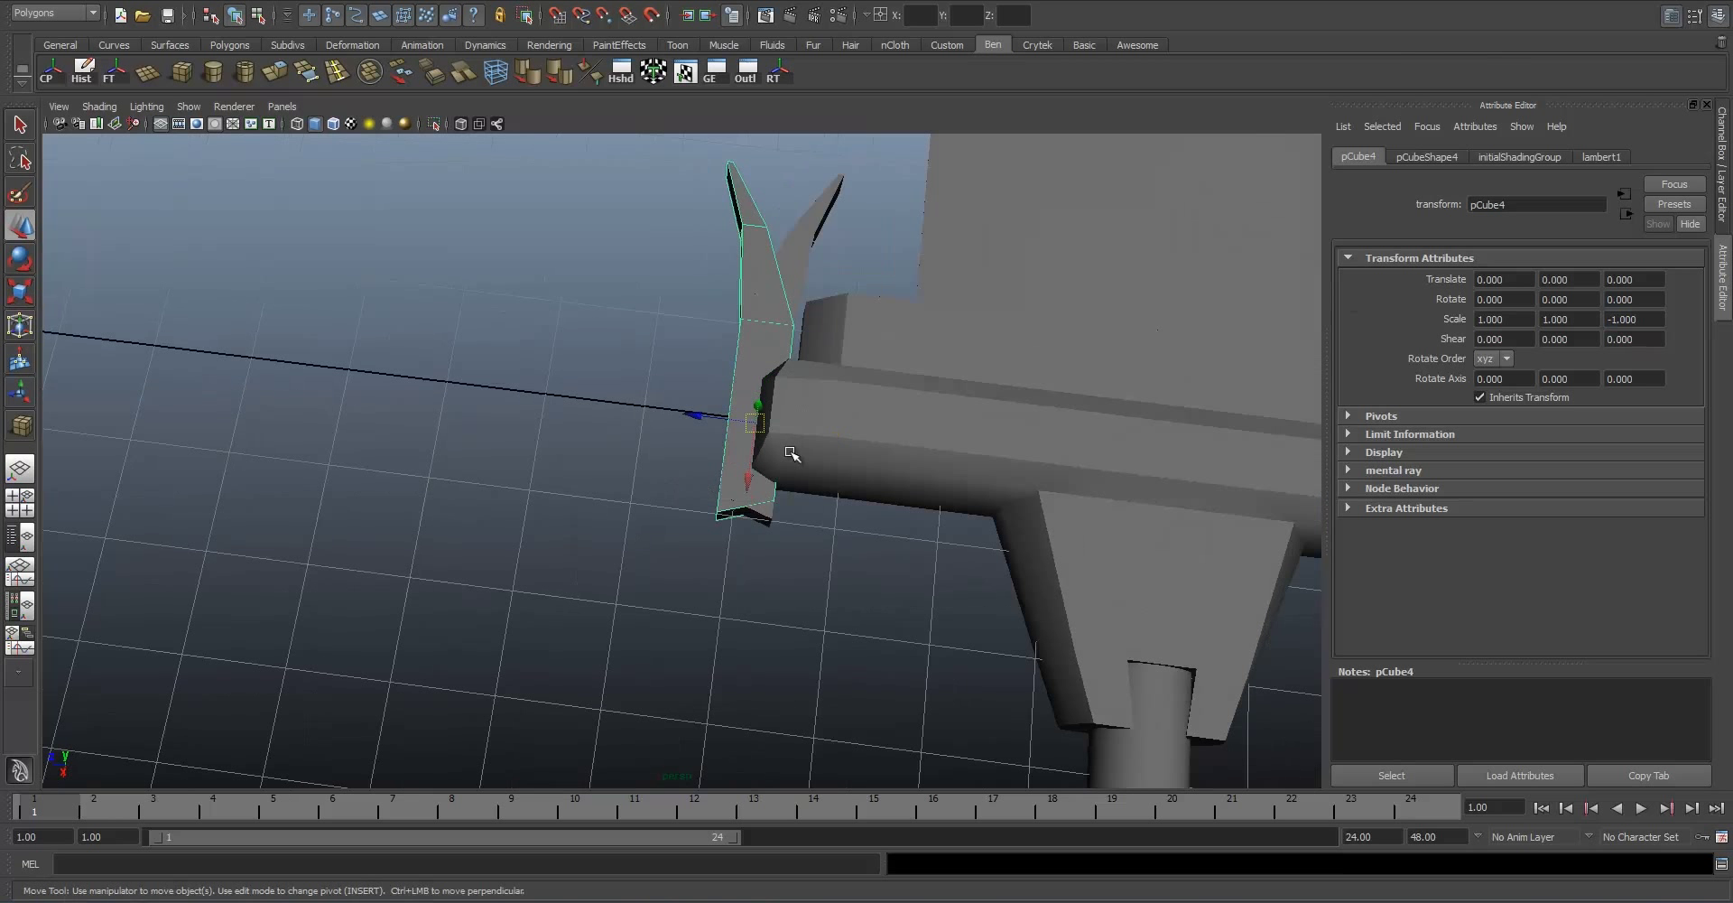
alt+right_drag(789, 452, 650, 451)
drag(510, 429, 625, 443)
drag(884, 483, 783, 430)
scroll(735, 441, up, 1)
Step: Reshape the guard's prongs by moving their end vertices along the handle direction
click(737, 443)
right_drag(801, 417, 801, 370)
drag(804, 426, 859, 398)
alt+drag(780, 459, 815, 316)
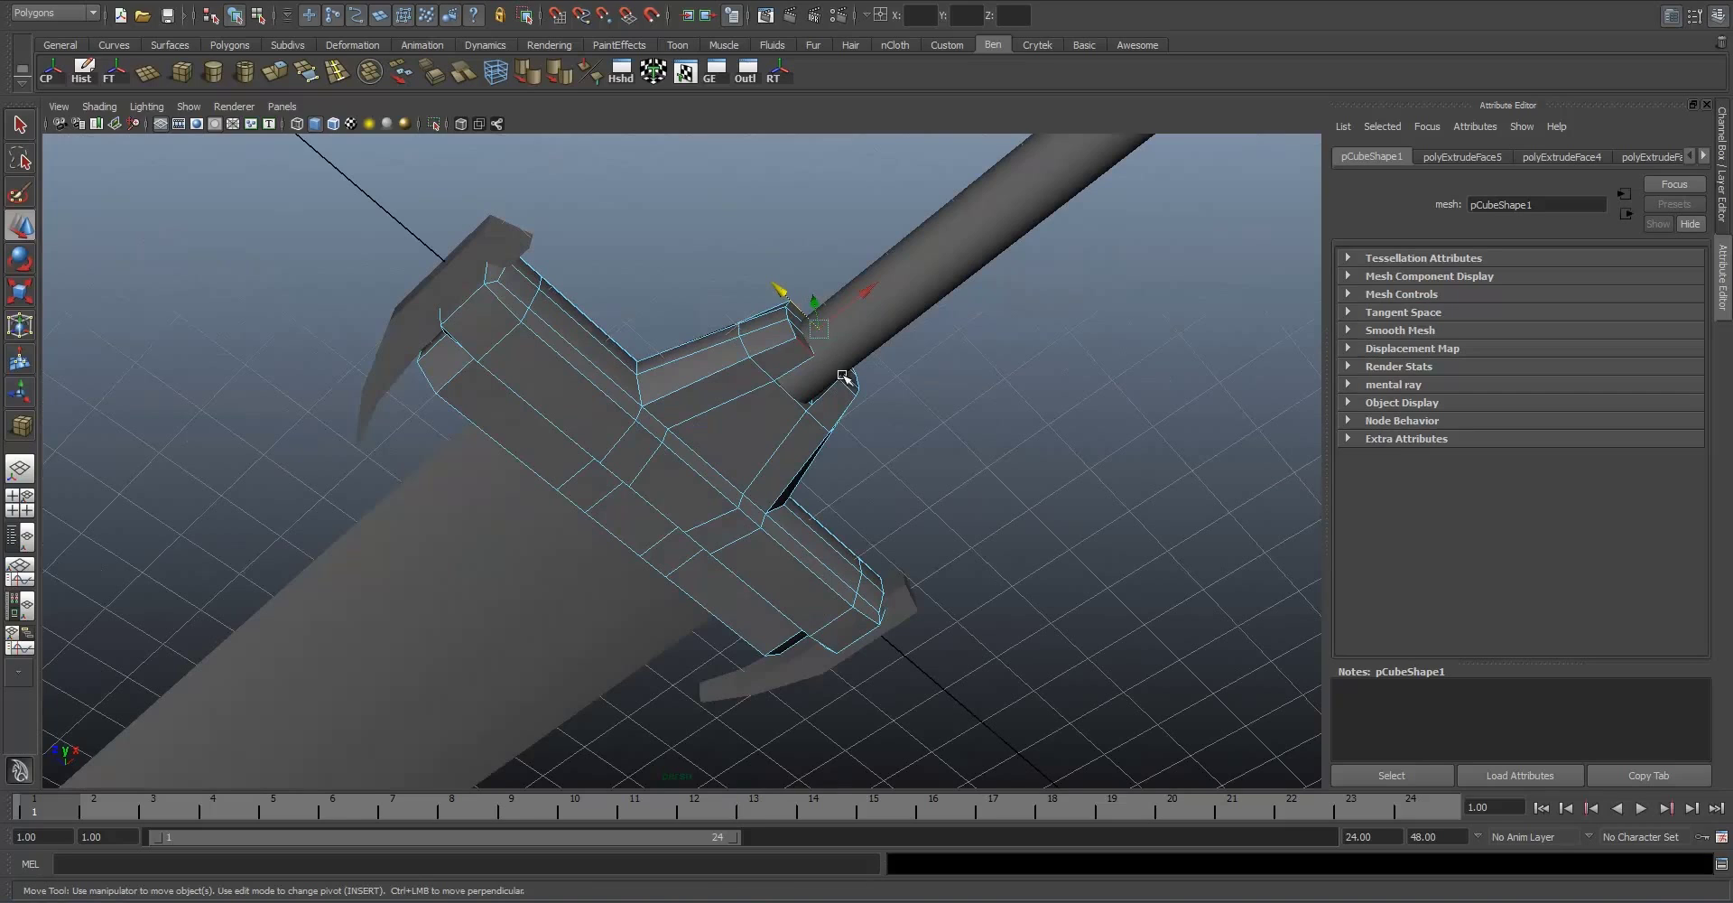
alt+drag(844, 383, 794, 416)
drag(897, 352, 560, 371)
alt+drag(588, 317, 758, 433)
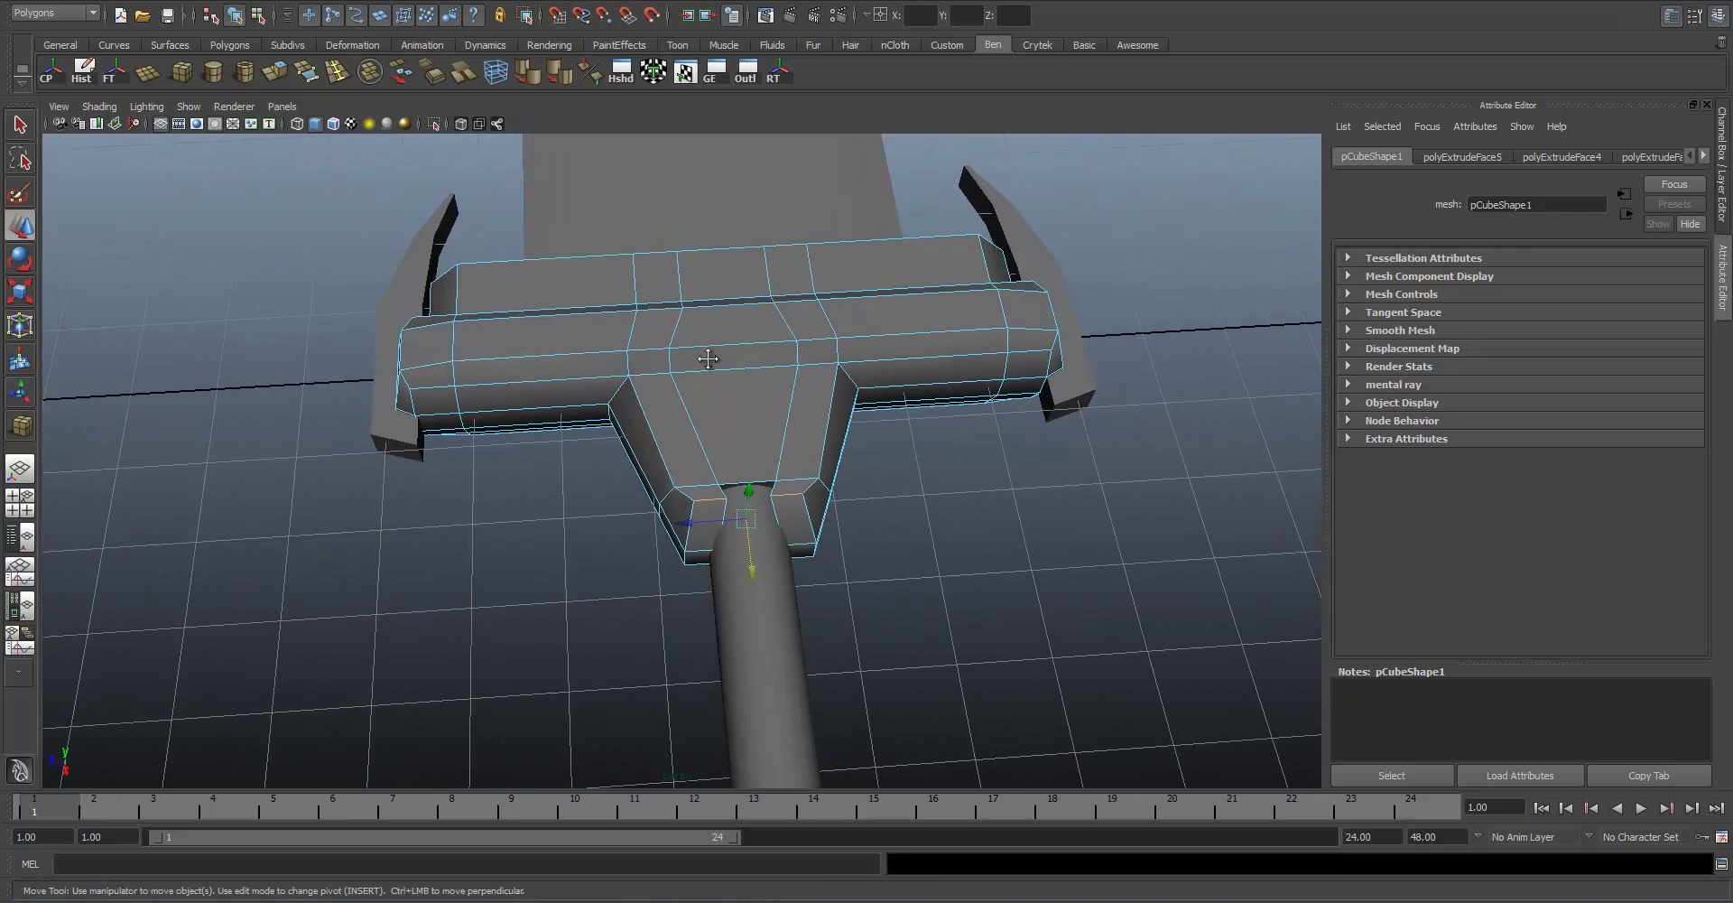
alt+drag(614, 433, 751, 441)
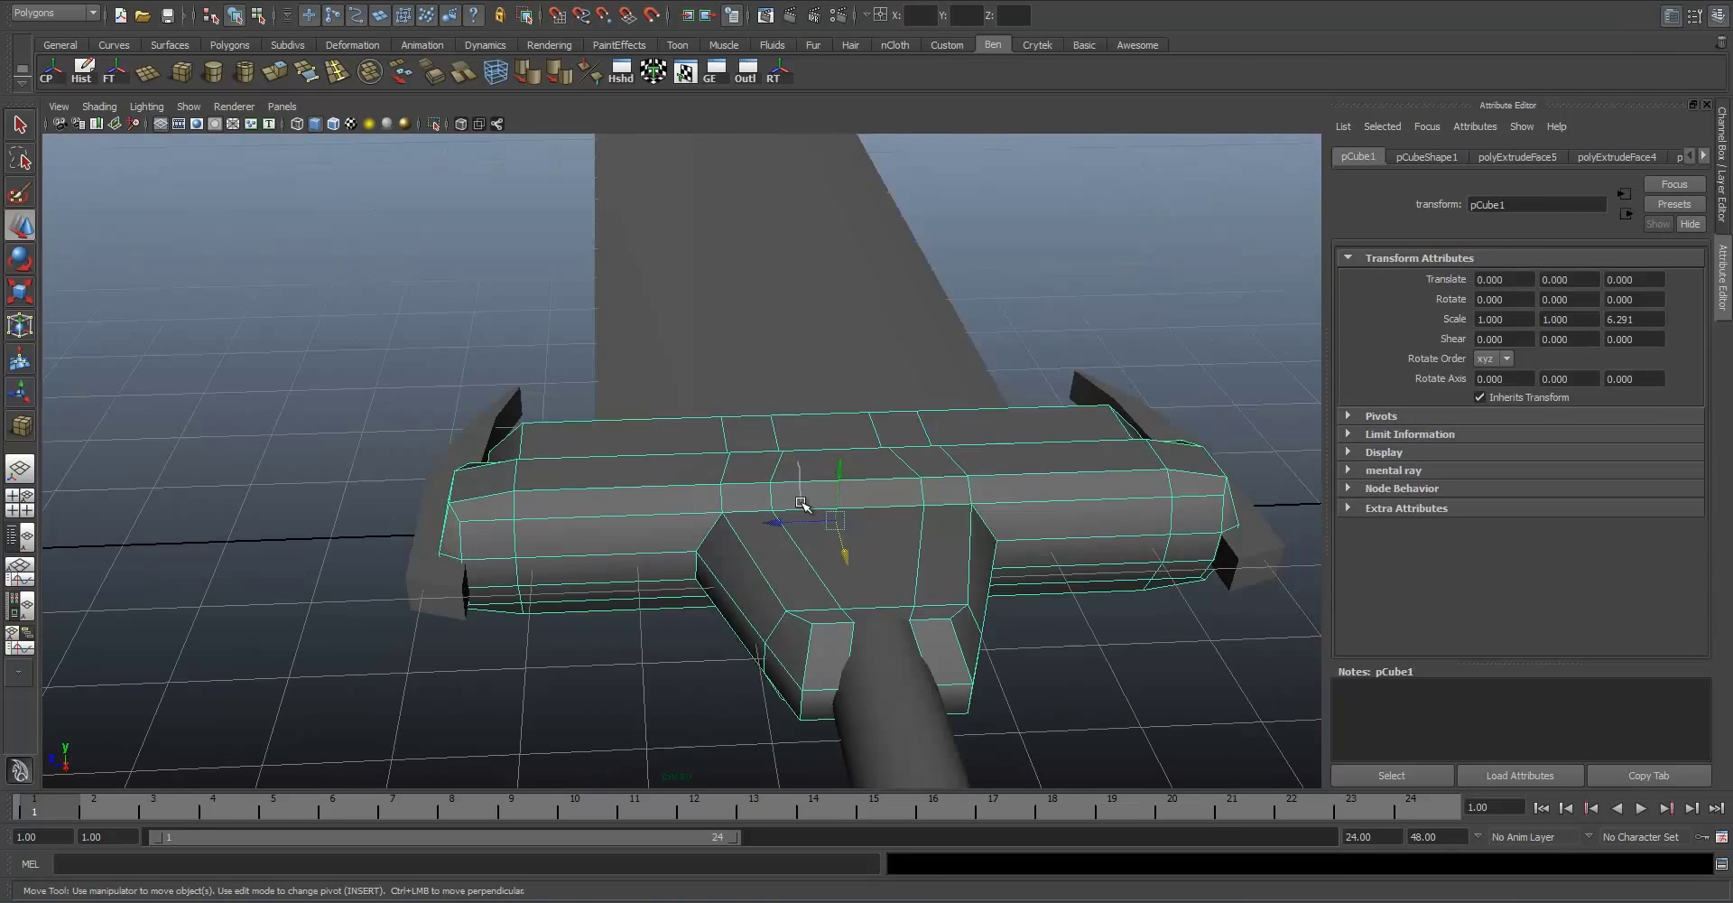
Step: Raise the guard's middle top face to form a central hump, and return to object mode
right_drag(803, 469, 802, 533)
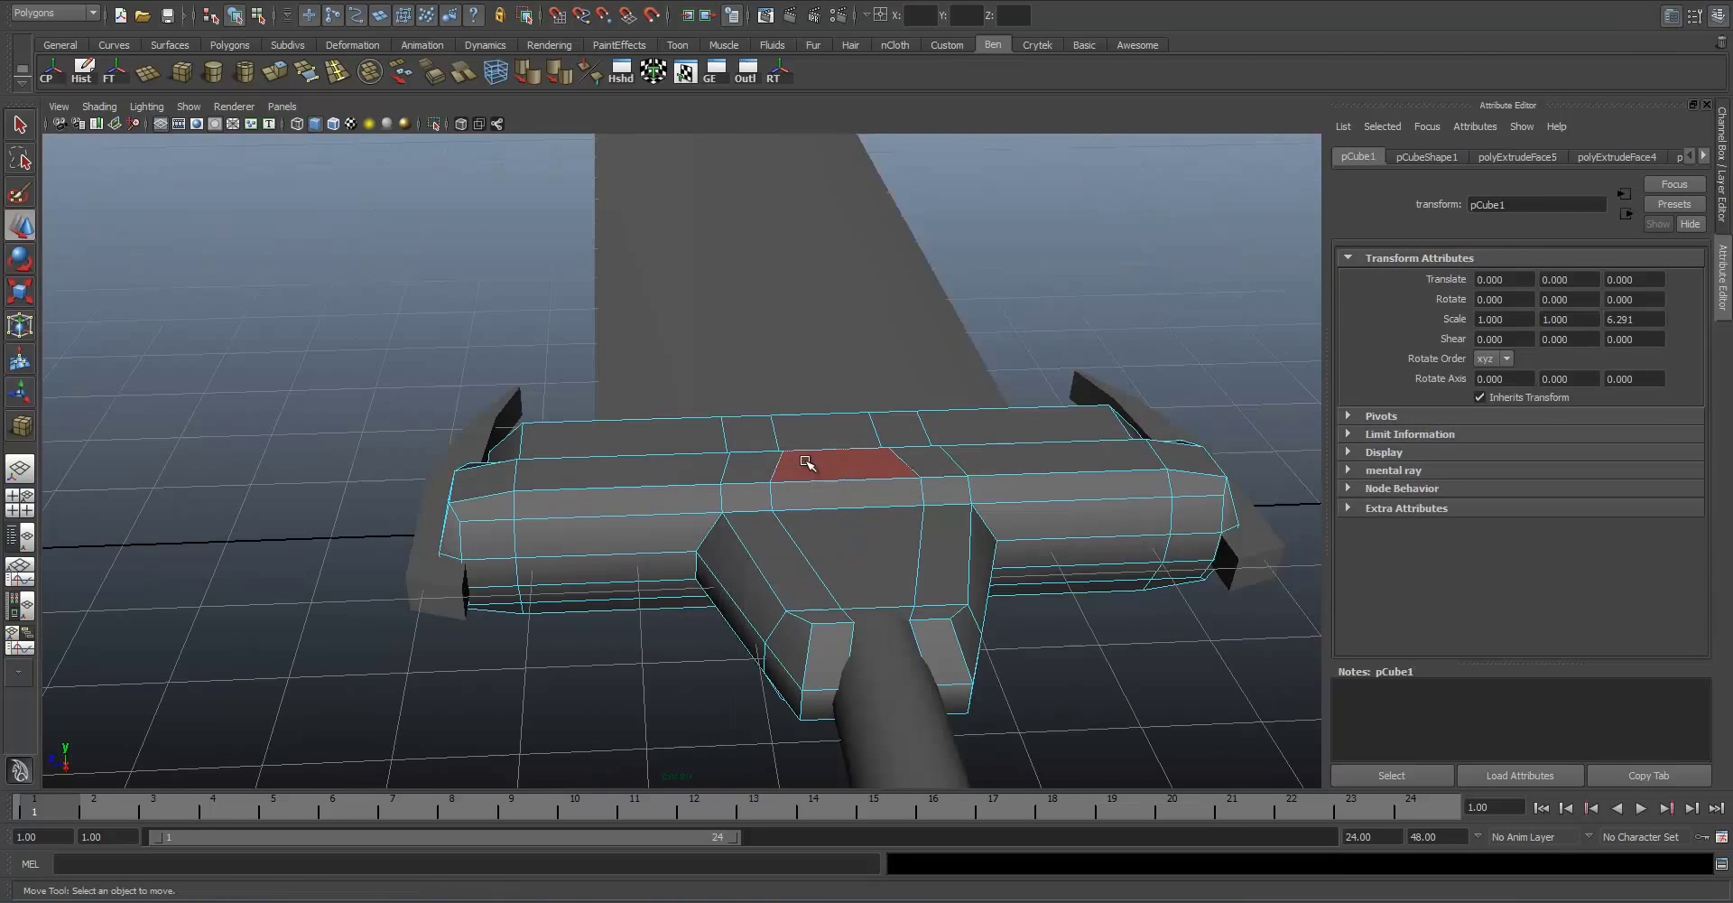
click(842, 460)
alt+drag(848, 453, 848, 379)
alt+drag(844, 492, 828, 423)
key(r)
alt+drag(668, 429, 785, 460)
right_drag(622, 468, 673, 458)
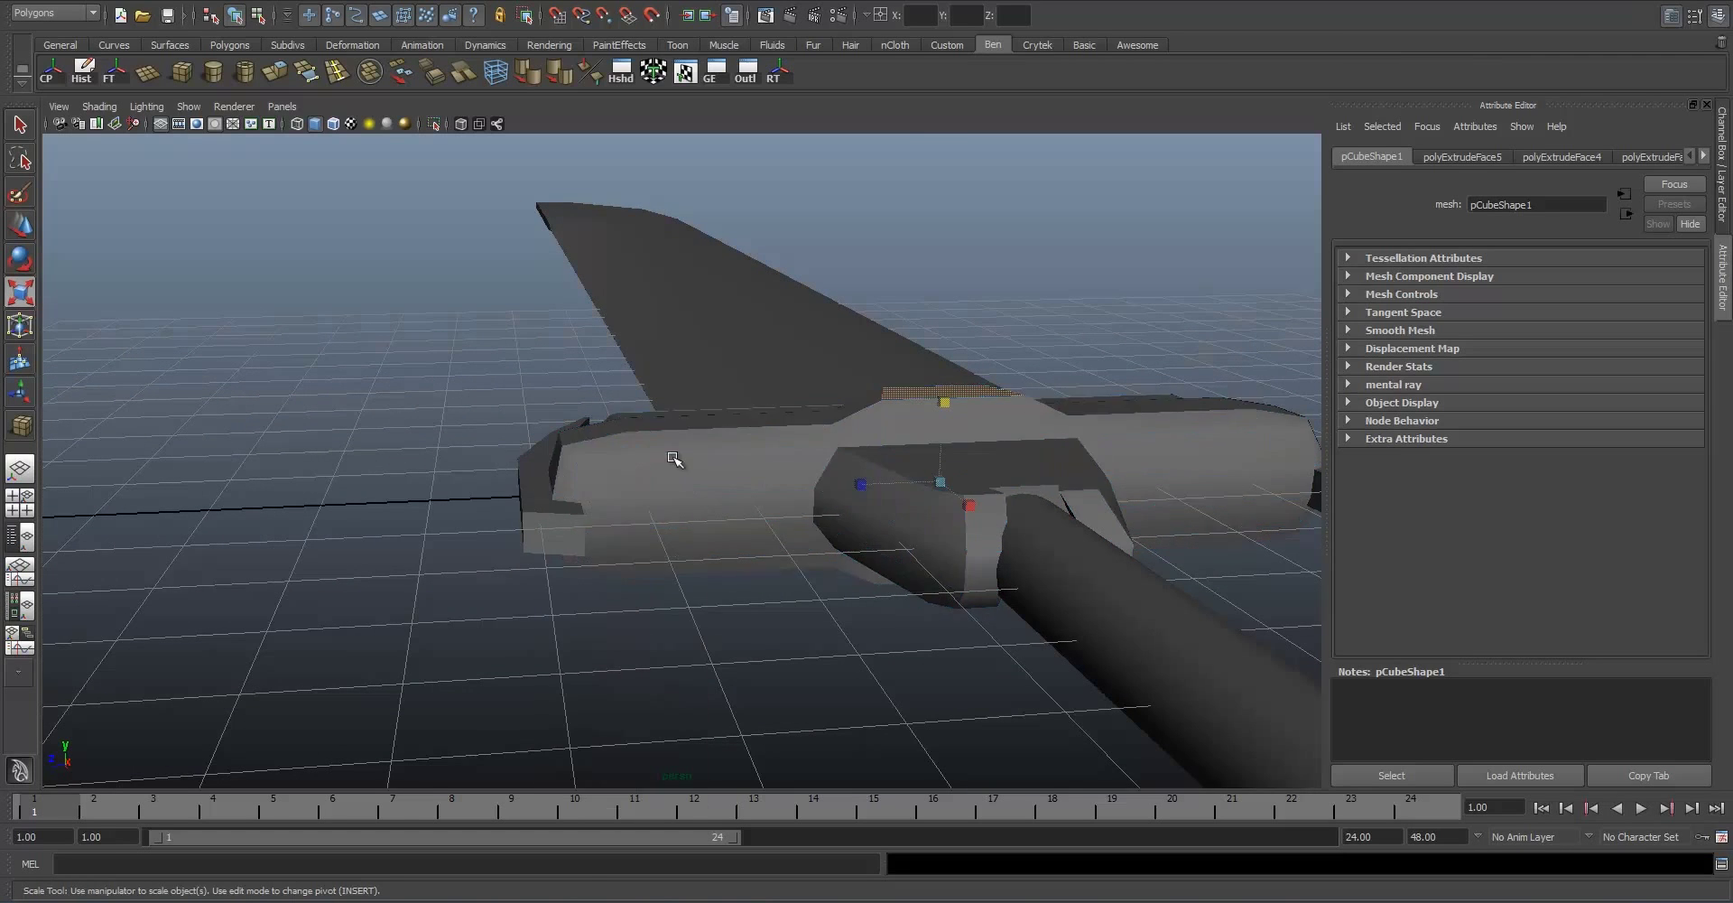
Step: Select the blade and insert a crosswise edge loop a short distance from the guard
alt+drag(672, 459, 688, 573)
scroll(689, 573, down, 5)
click(677, 573)
scroll(677, 573, down, 5)
alt+middle_drag(636, 370, 662, 531)
scroll(670, 519, up, 2)
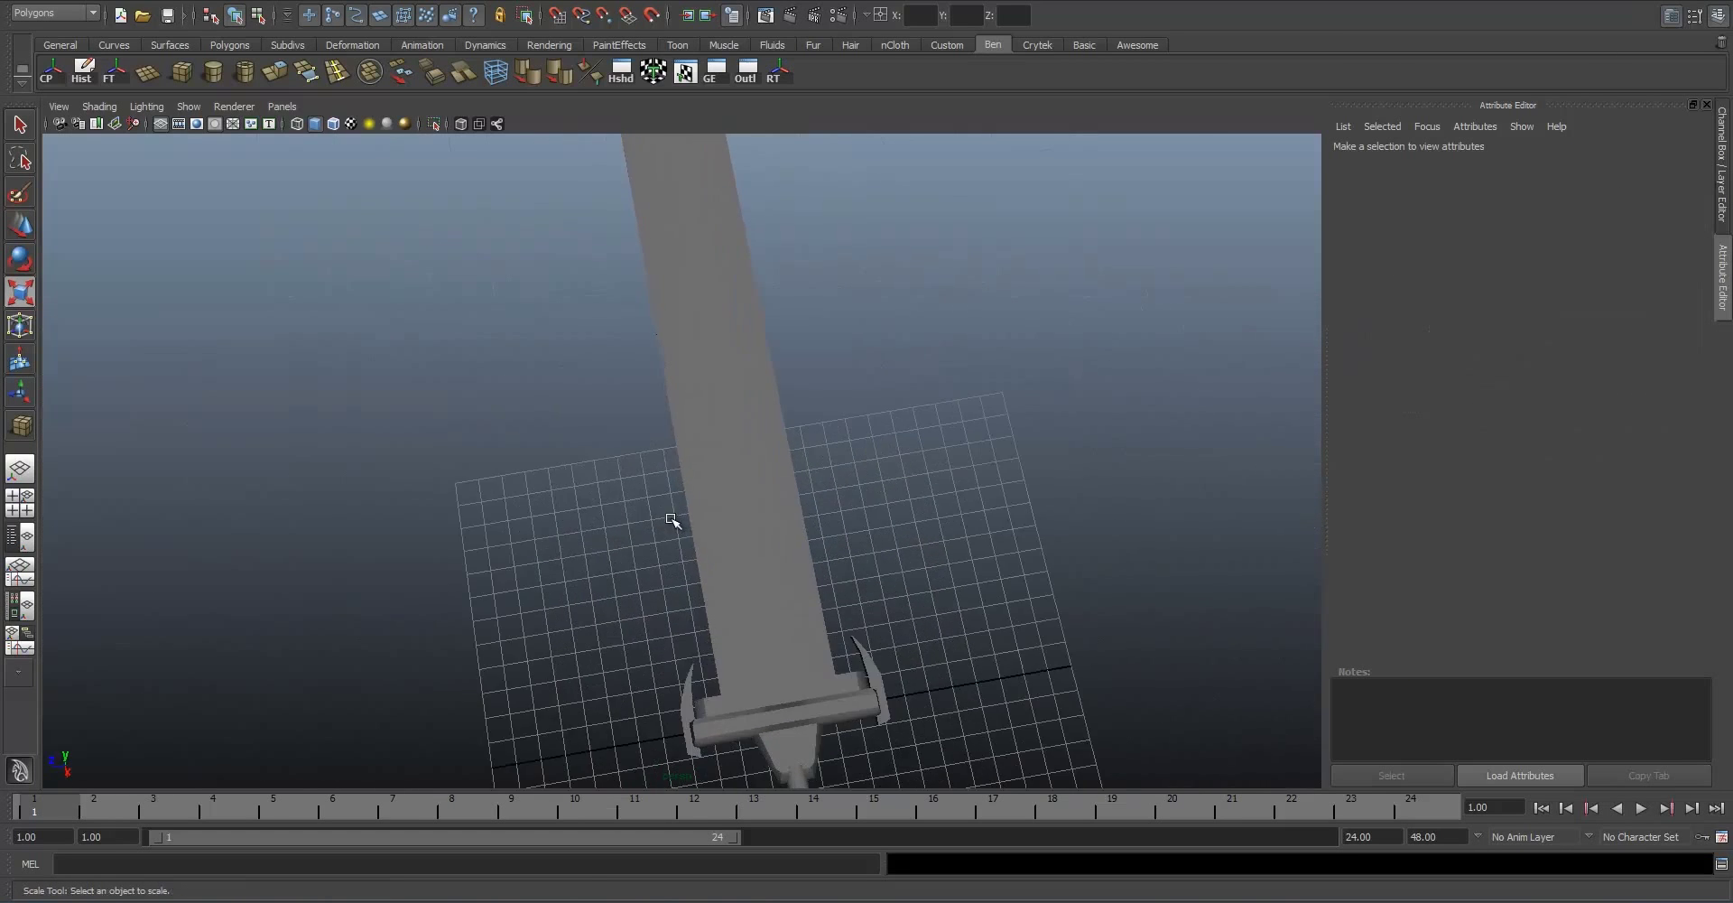
alt+drag(672, 520, 735, 433)
click(735, 433)
alt+drag(894, 518, 783, 453)
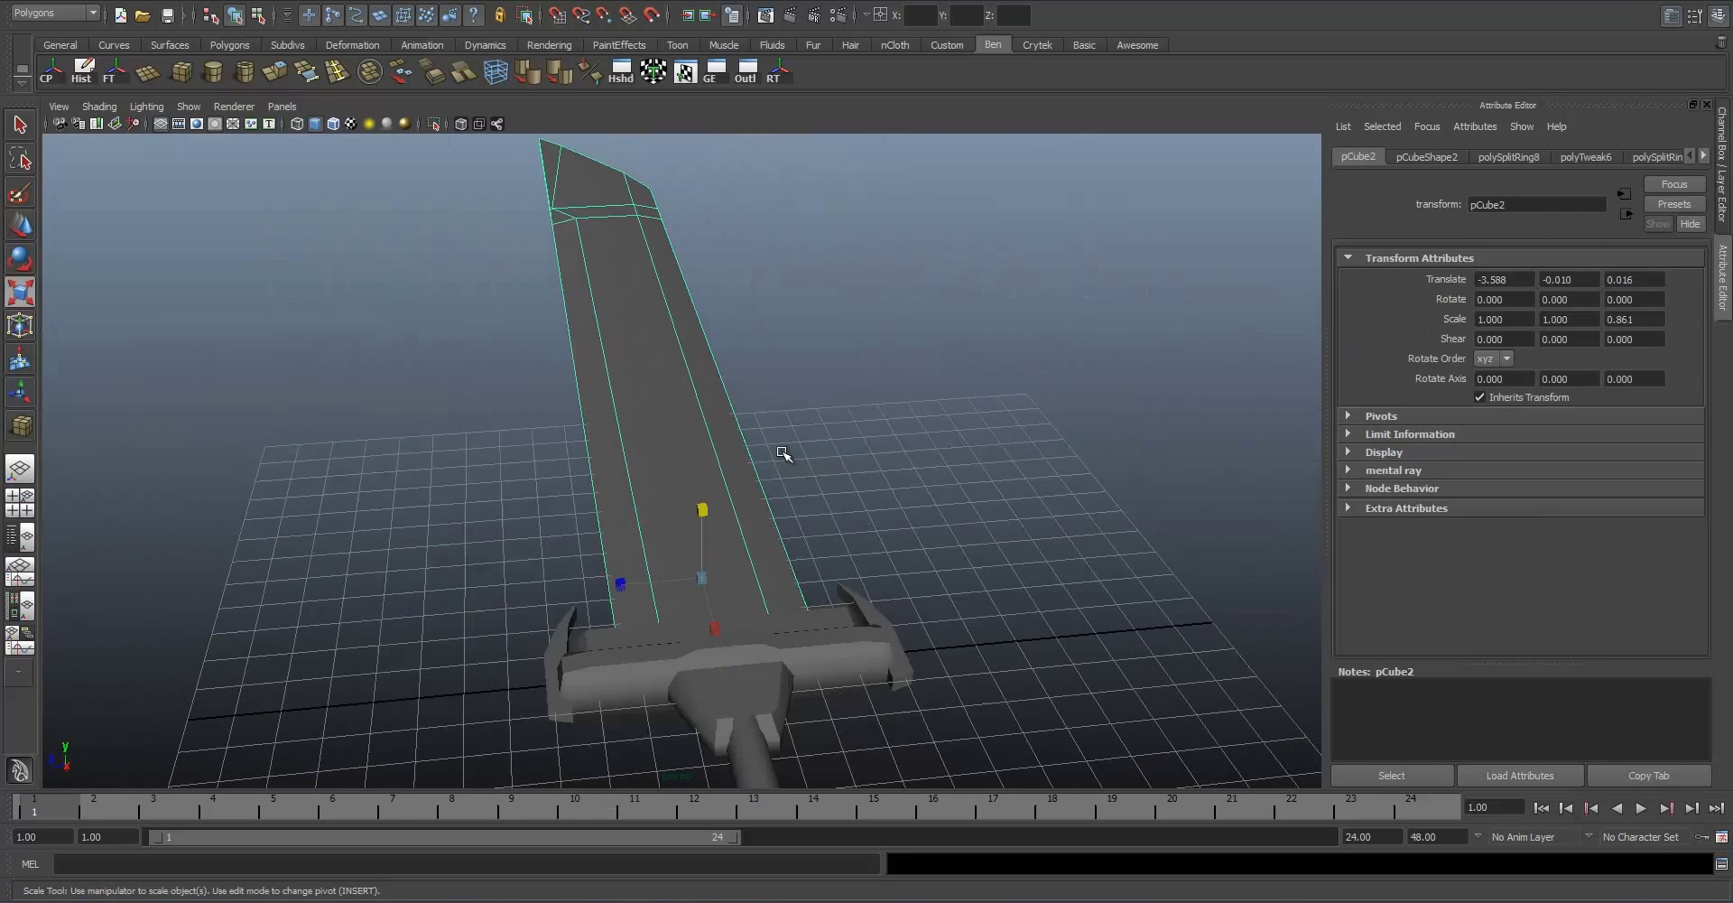
click(339, 72)
alt+drag(596, 433, 821, 512)
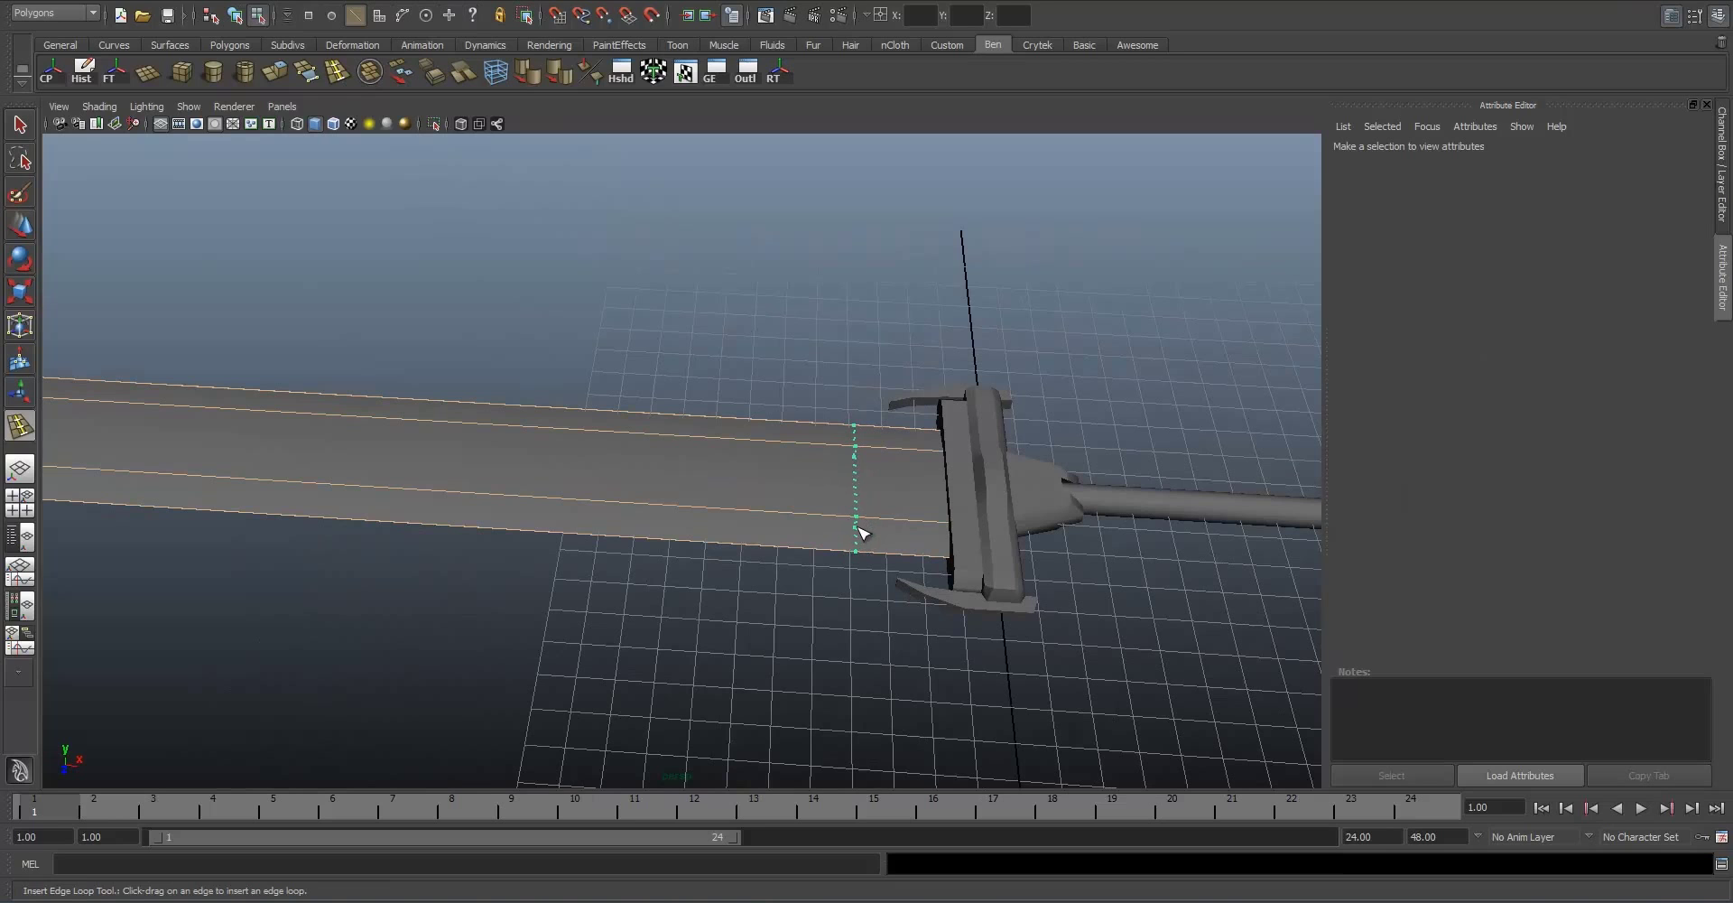
drag(758, 516, 760, 517)
Step: Insert three more crosswise edge loops along the blade and one lengthwise loop near its middle, and leave the Insert Edge Loop tool
alt+drag(760, 518, 766, 483)
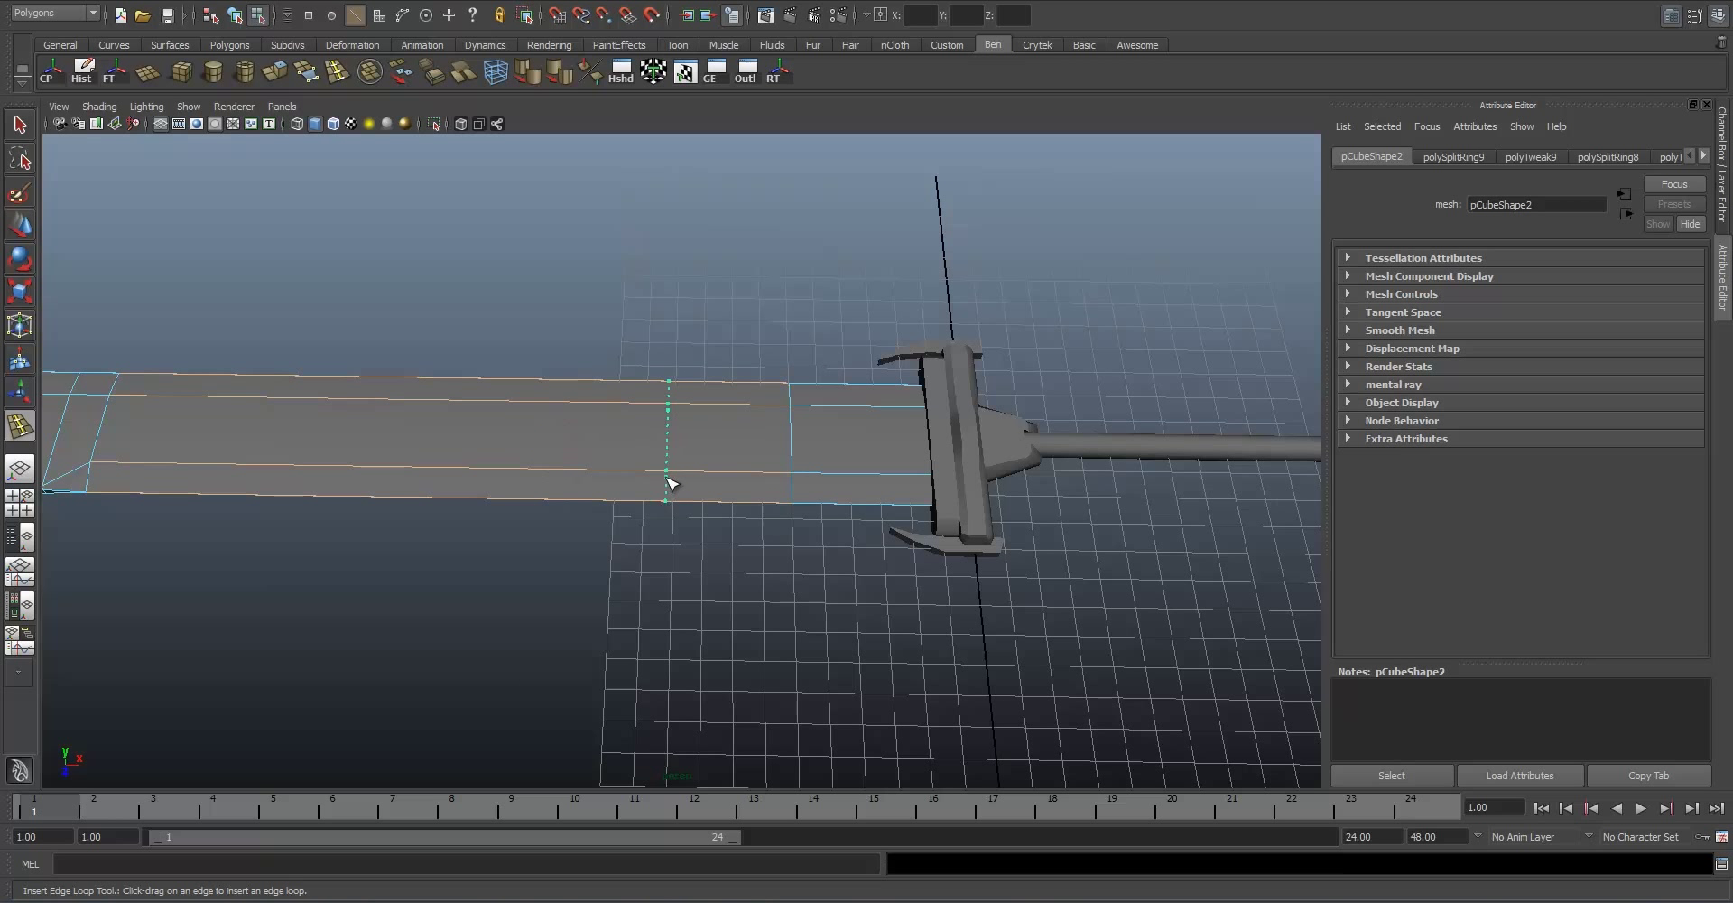
drag(677, 485, 697, 391)
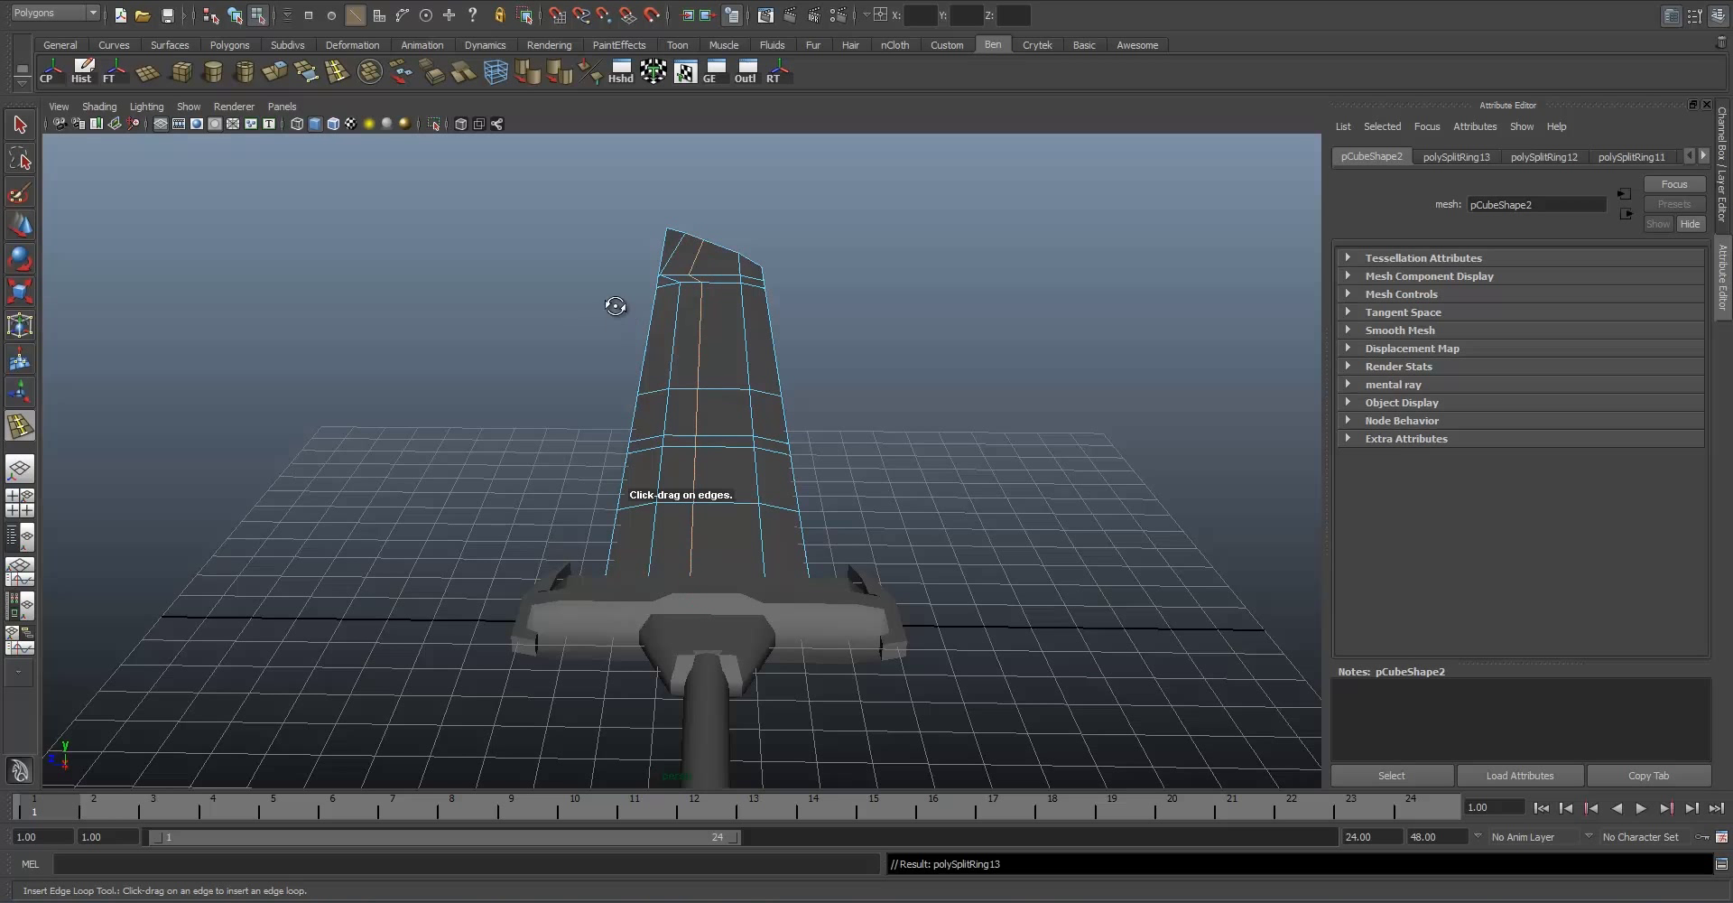
alt+drag(620, 302, 620, 488)
click(19, 129)
Step: Try moving three vertices on one lengthwise blade edge toward the tip to form V-shaped points
alt+drag(735, 282, 736, 311)
right_drag(700, 294, 661, 286)
scroll(688, 316, up, 1)
scroll(654, 264, down, 2)
drag(661, 297, 684, 386)
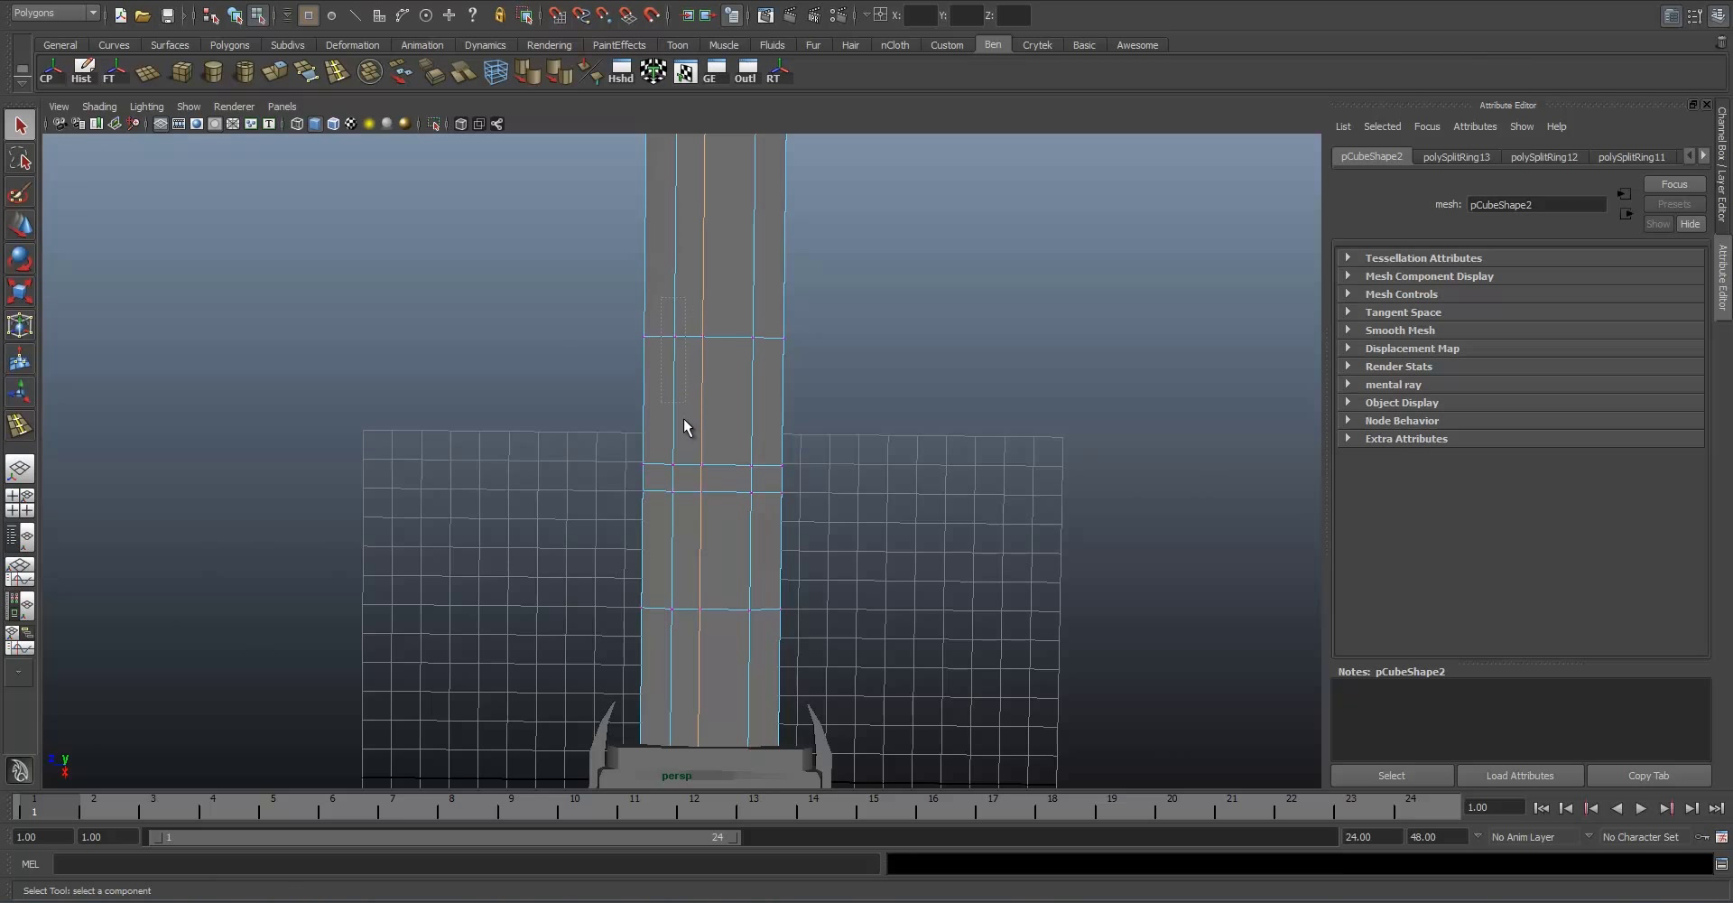
drag(685, 524, 684, 526)
key(w)
drag(674, 470, 673, 457)
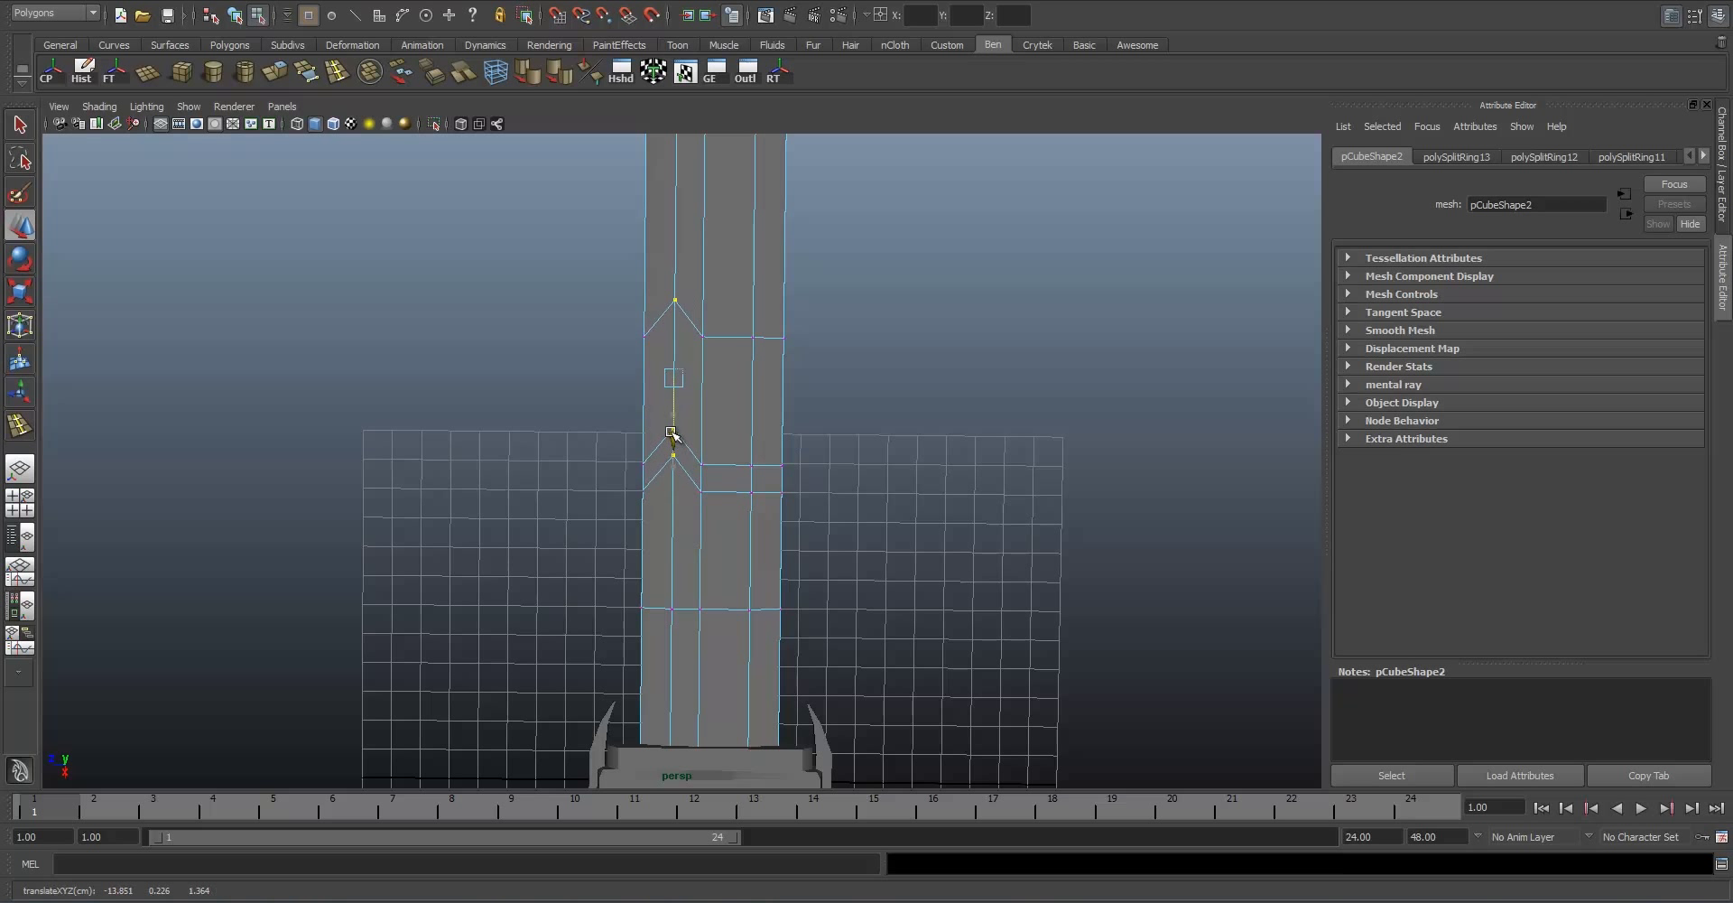
Step: Examine the V-shaped faces of the blade from both sides, and return to object mode
scroll(696, 431, down, 3)
scroll(728, 440, up, 3)
right_drag(723, 410, 729, 467)
alt+drag(846, 557, 709, 494)
click(926, 437)
scroll(880, 447, up, 3)
scroll(740, 483, down, 6)
scroll(710, 494, up, 5)
click(688, 508)
shift+click(689, 383)
alt+drag(733, 417, 588, 325)
alt+drag(689, 495, 542, 587)
alt+drag(824, 368, 769, 406)
right_drag(770, 406, 796, 399)
click(796, 399)
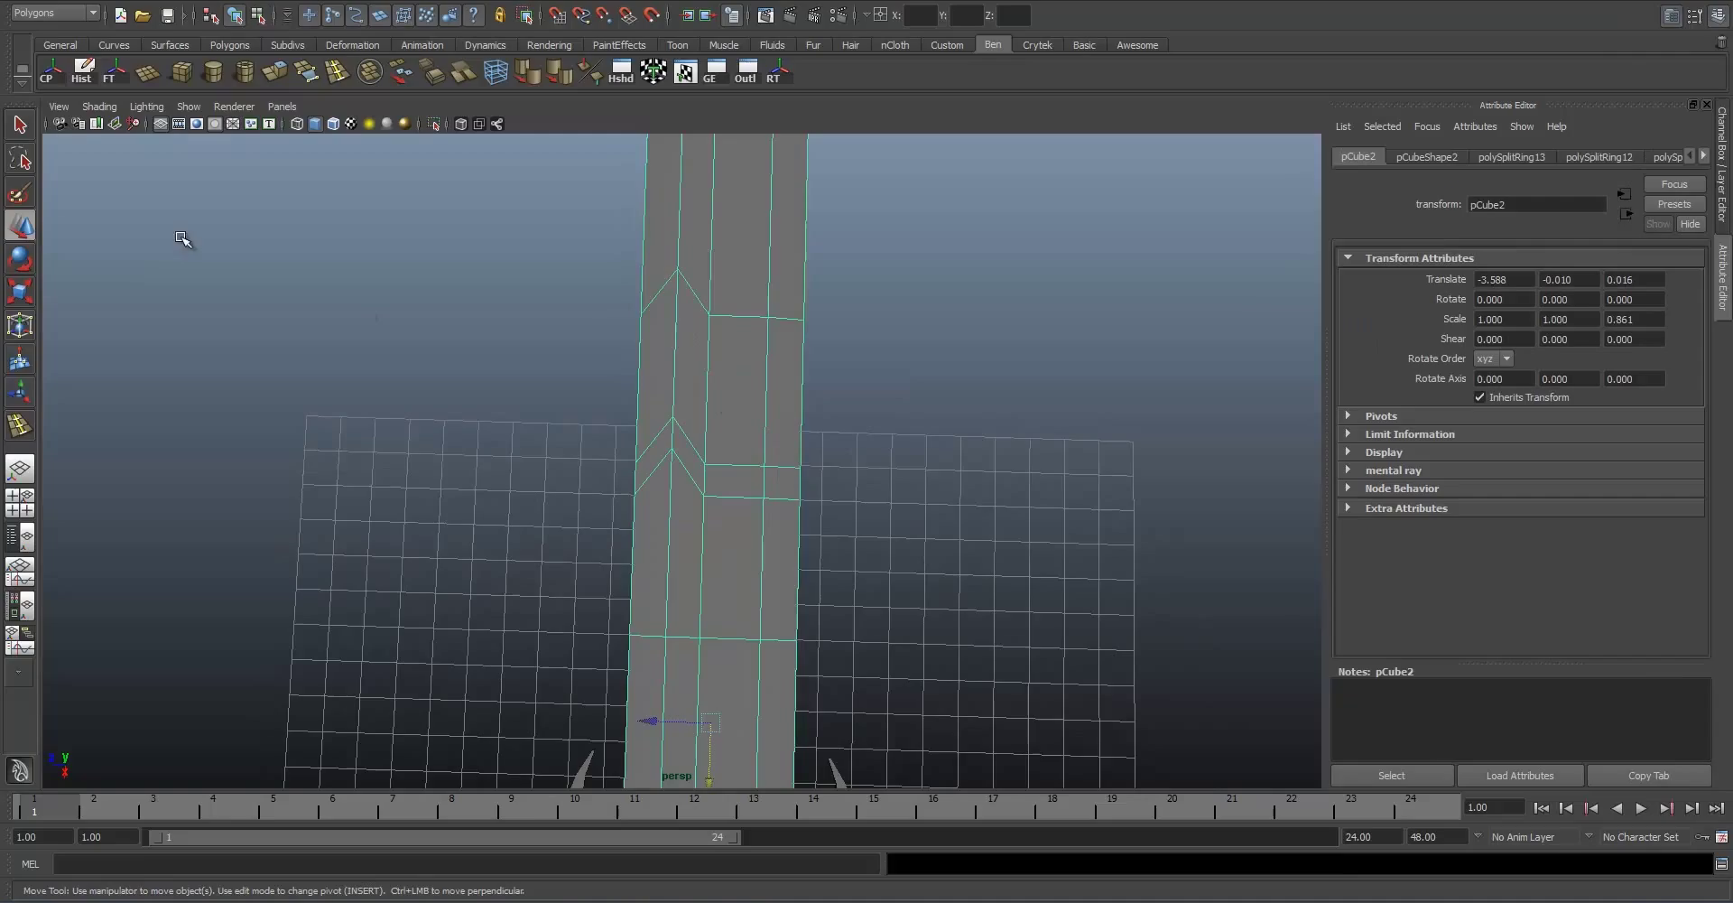
Step: Check the Select tool's selection options, and switch the blade to vertex editing
double_click(23, 124)
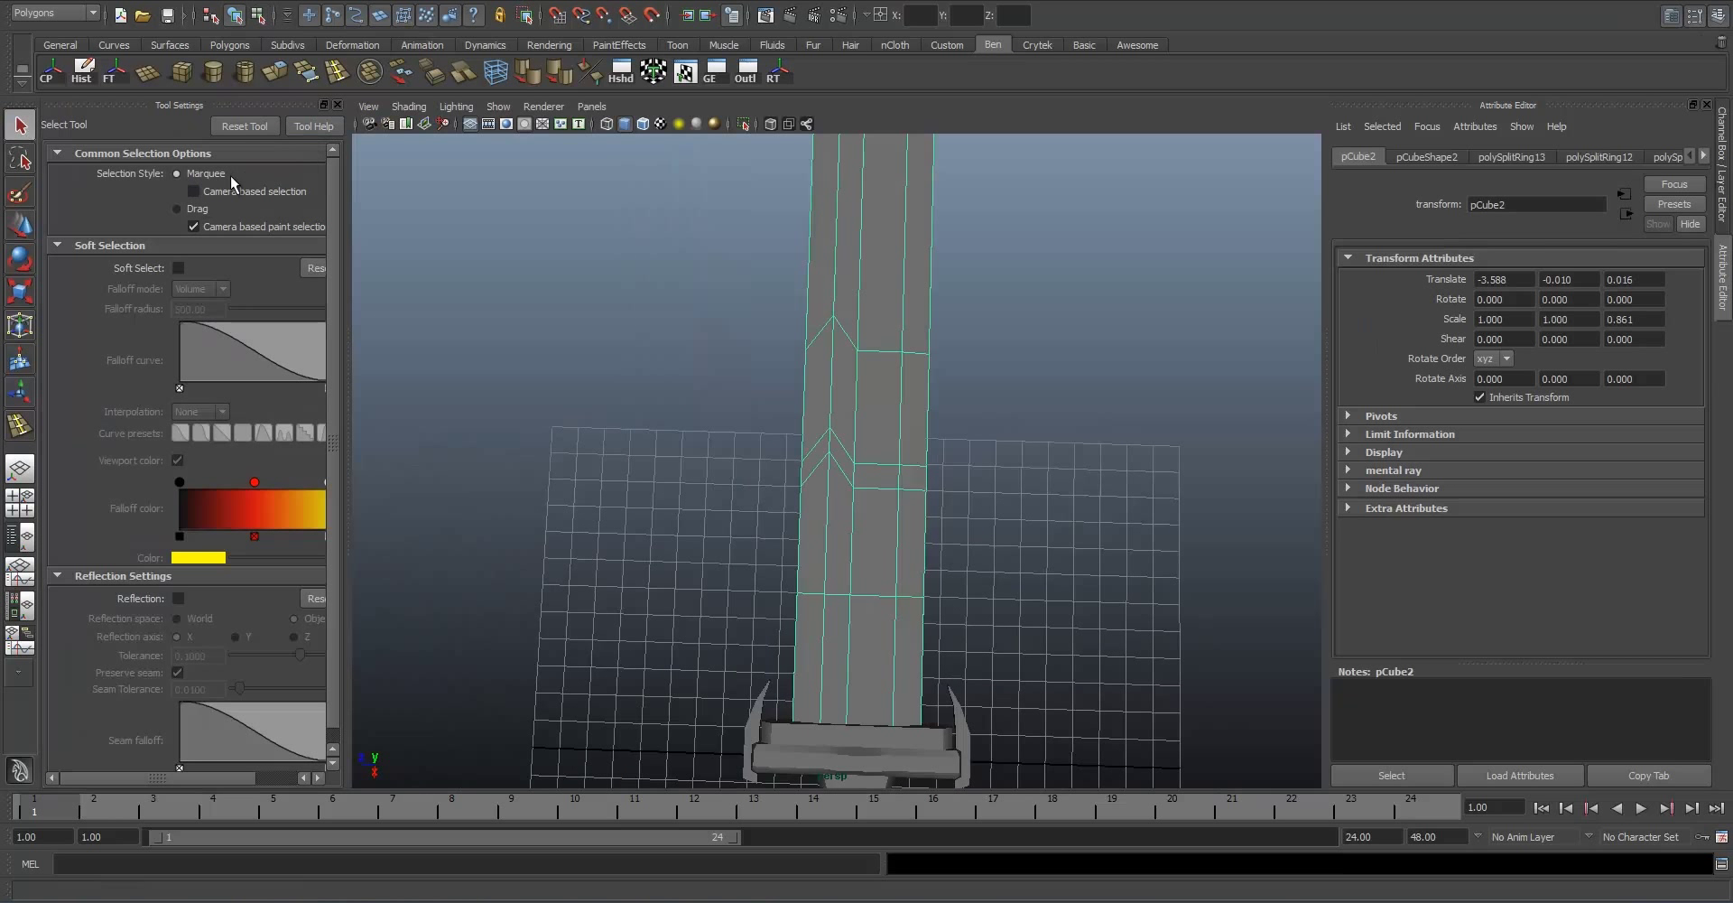
click(338, 105)
right_drag(654, 377, 680, 311)
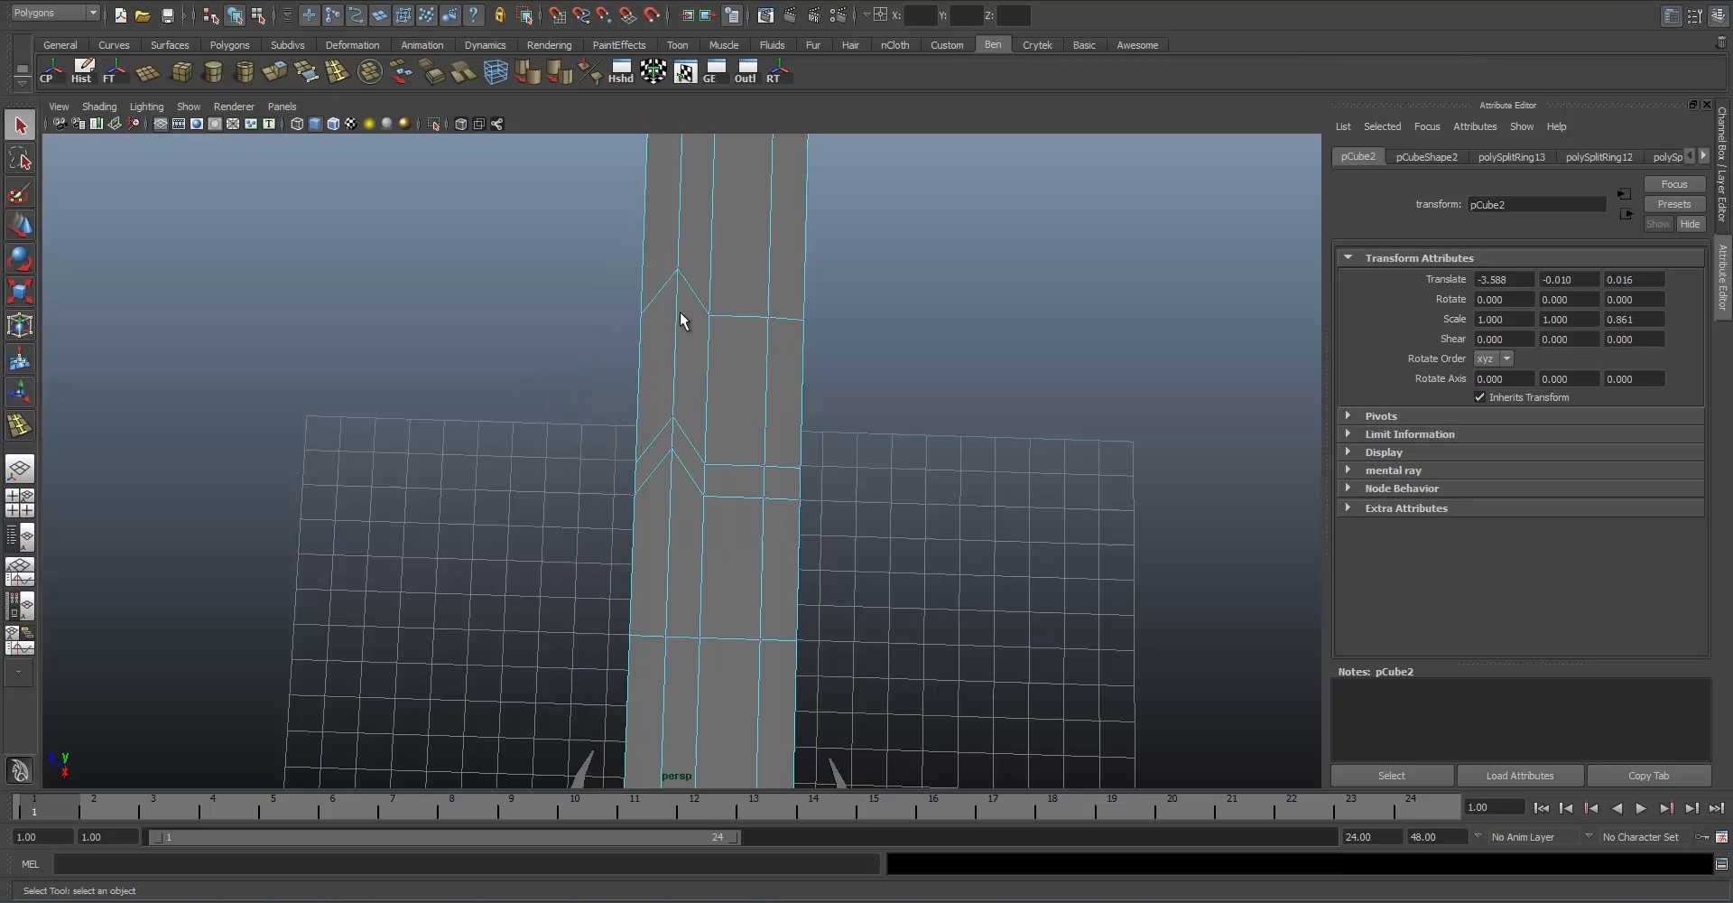
Step: Undo the blade's V-shaped vertex edits
alt+drag(690, 501, 593, 477)
key(ctrl+z)
key(ctrl+z)
key(ctrl+z)
key(ctrl+z)
key(ctrl+z)
key(ctrl+z)
key(ctrl+z)
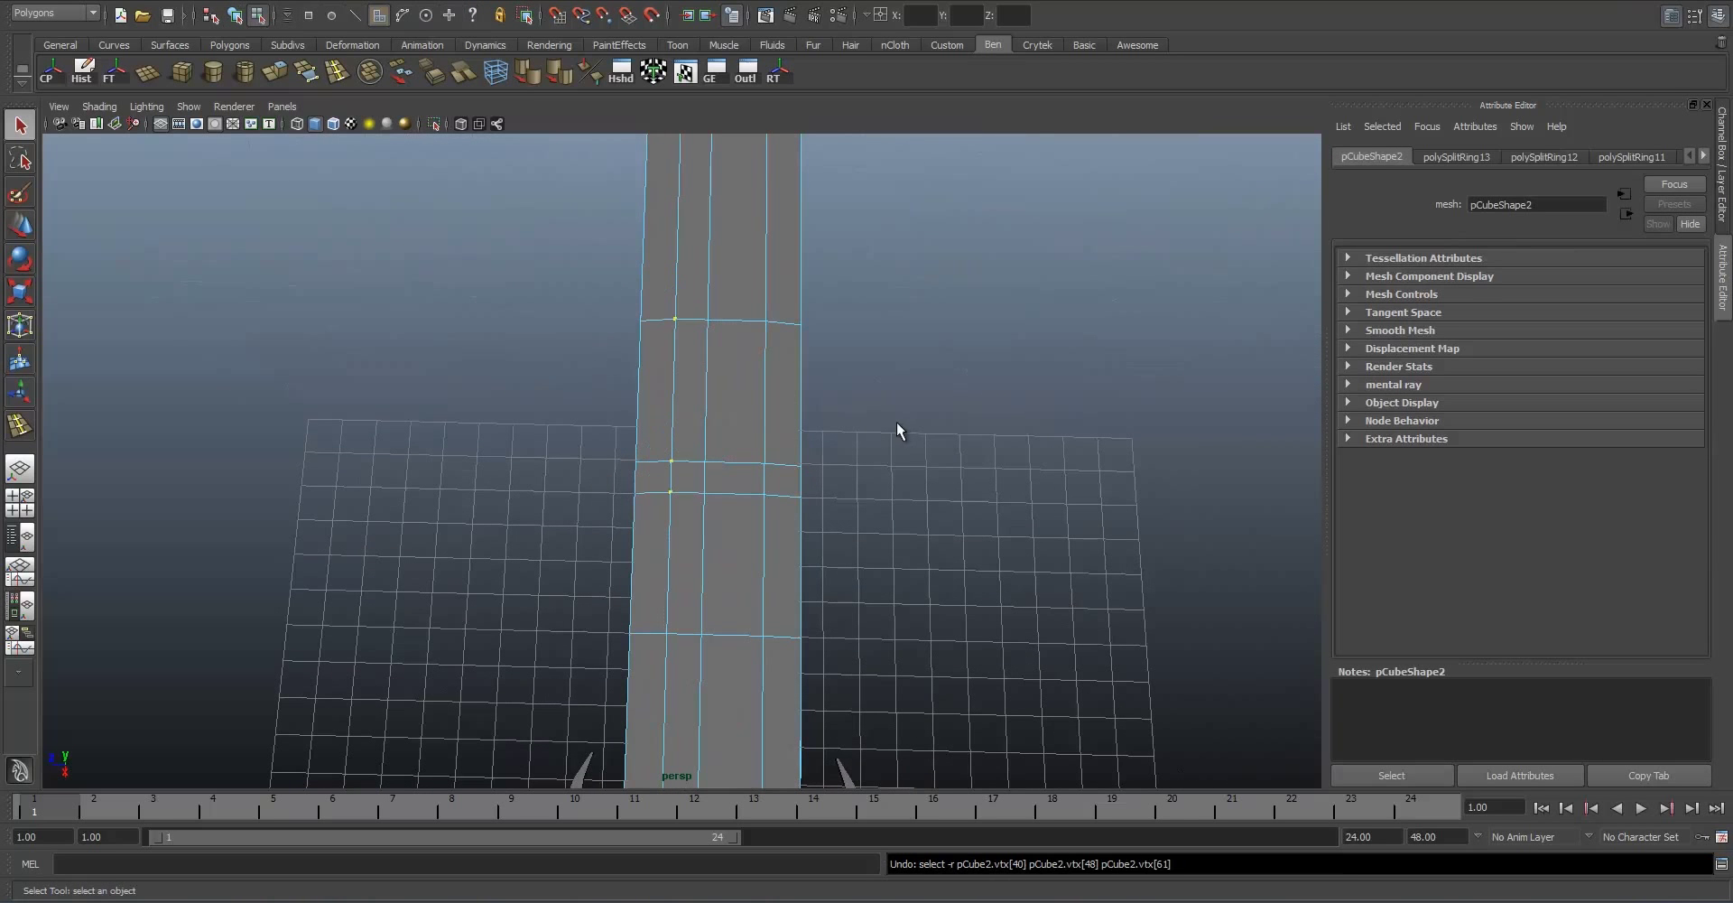
Step: Display the whole blade object in wireframe in the top view
right_drag(722, 452, 744, 432)
mouse_move(744, 432)
alt+mouse_down()
mouse_move(745, 458)
mouse_move(775, 425)
mouse_move(758, 449)
mouse_move(704, 398)
mouse_move(681, 402)
mouse_move(701, 464)
alt+mouse_up()
key(4)
key(space)
alt+right_drag(365, 275, 322, 305)
key(space)
alt+middle_drag(563, 321, 692, 244)
alt+middle_drag(604, 445, 699, 497)
alt+right_drag(699, 497, 728, 479)
scroll(728, 478, up, 3)
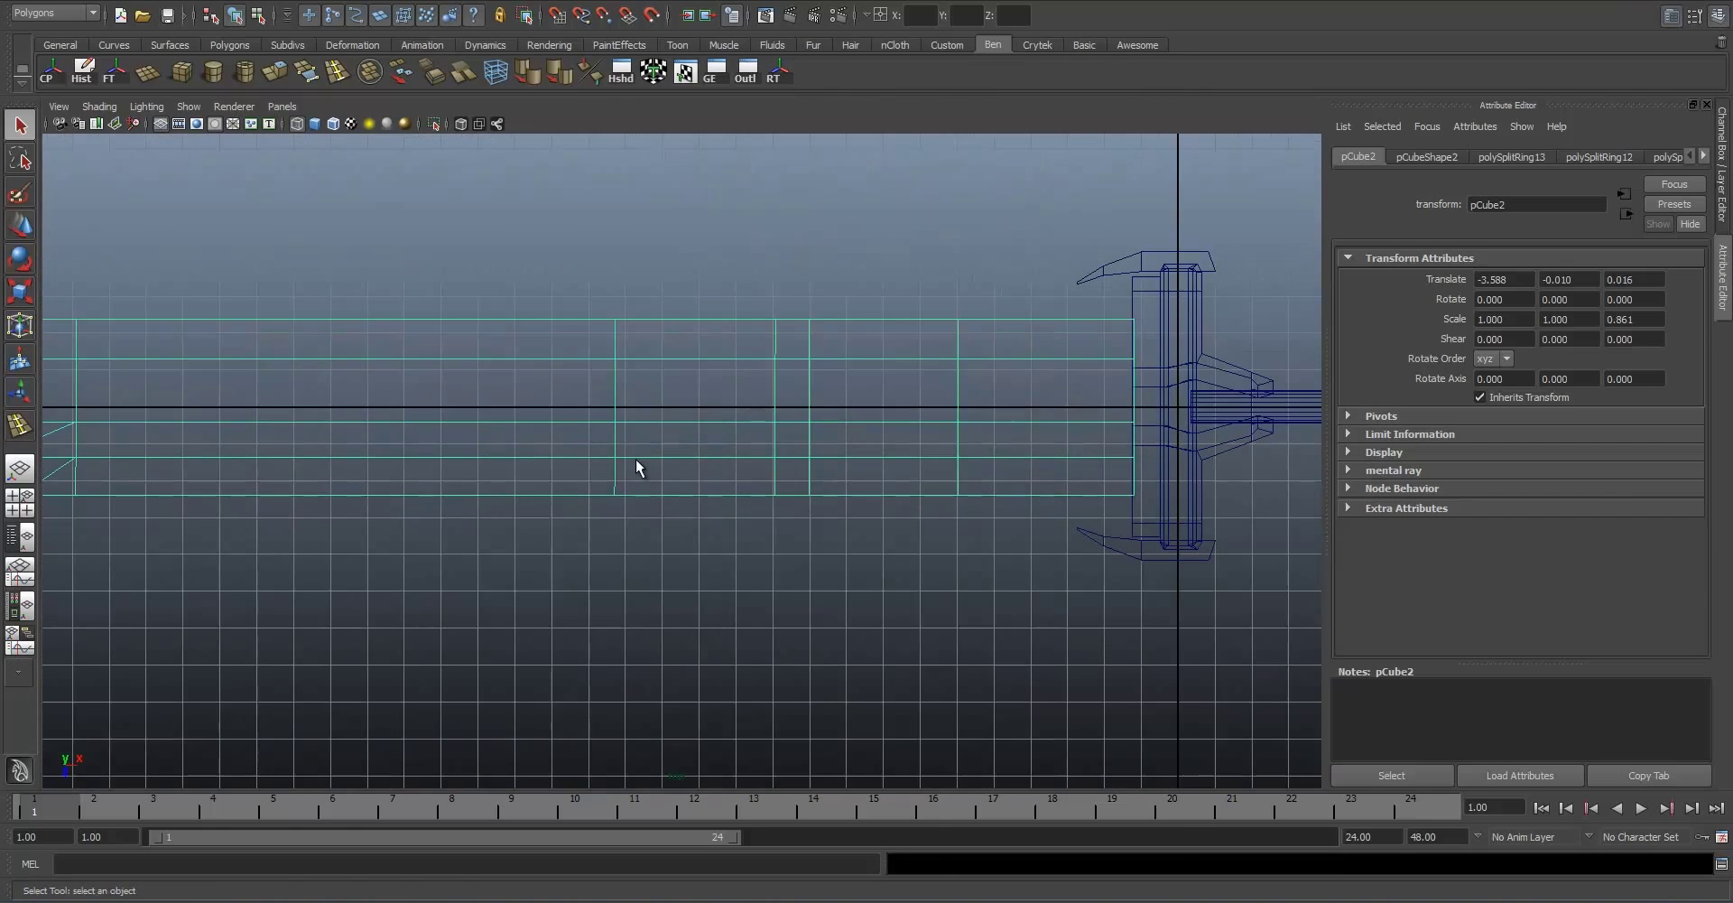
Step: Move the vertices of three crosswise loops on the outer lengthwise edge toward the blade tip, forming V shapes, and return to the perspective view
right_drag(580, 456, 533, 456)
scroll(590, 441, down, 5)
alt+middle_drag(539, 445, 628, 436)
scroll(744, 452, up, 2)
drag(906, 458, 908, 456)
mouse_move(910, 452)
alt+right_down()
mouse_move(987, 445)
mouse_move(906, 452)
alt+right_up()
key(w)
drag(794, 440, 713, 452)
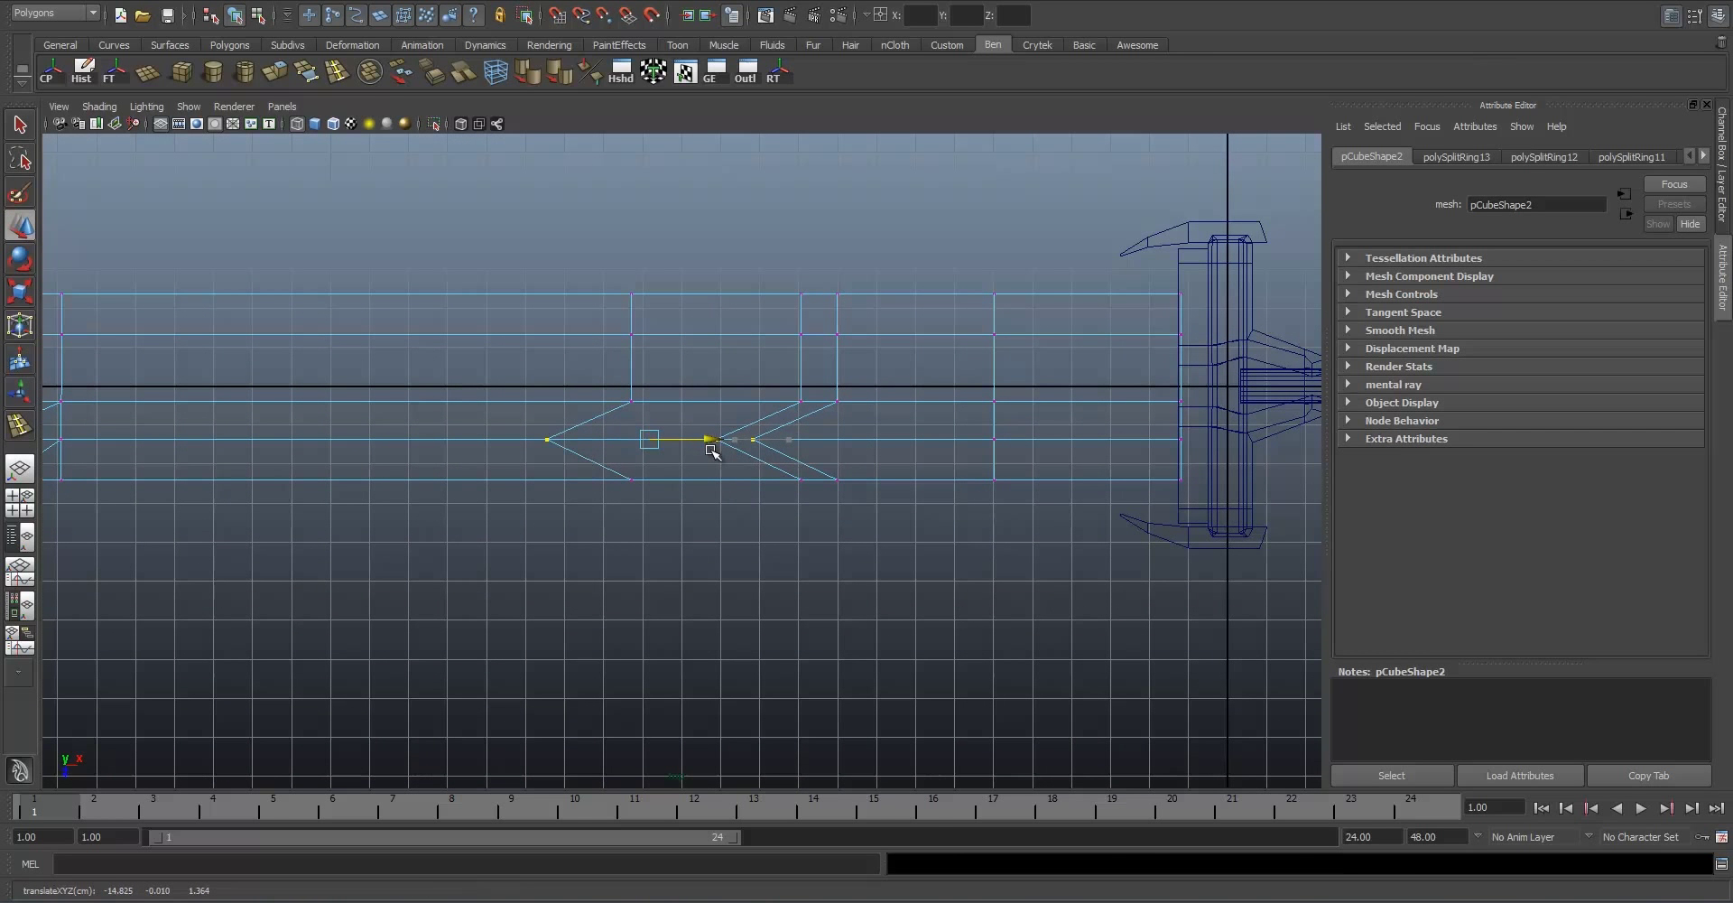
key(space)
key(space)
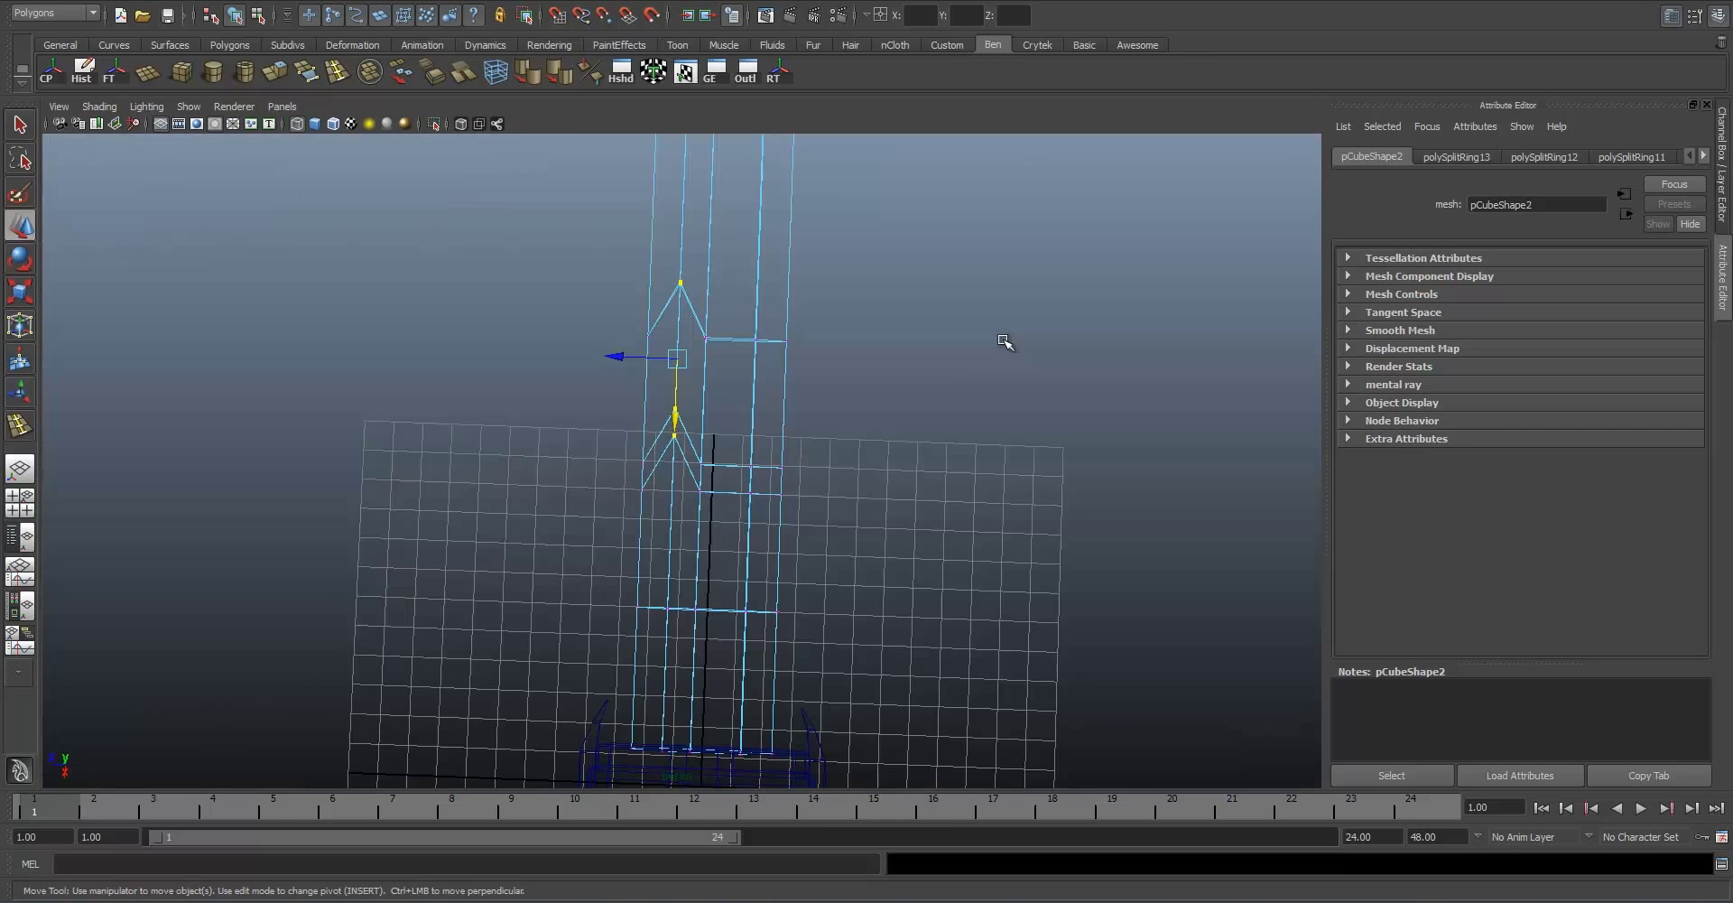
Step: Shade the model and delete the front and back faces between the V-shaped loops, cutting two slots through the blade
key(5)
mouse_move(735, 441)
alt+mouse_down()
mouse_move(754, 379)
mouse_move(727, 414)
mouse_move(729, 451)
mouse_move(727, 433)
alt+mouse_up()
click(675, 510)
alt+right_drag(713, 451, 747, 488)
alt+middle_drag(738, 476, 747, 442)
alt+right_drag(747, 442, 672, 529)
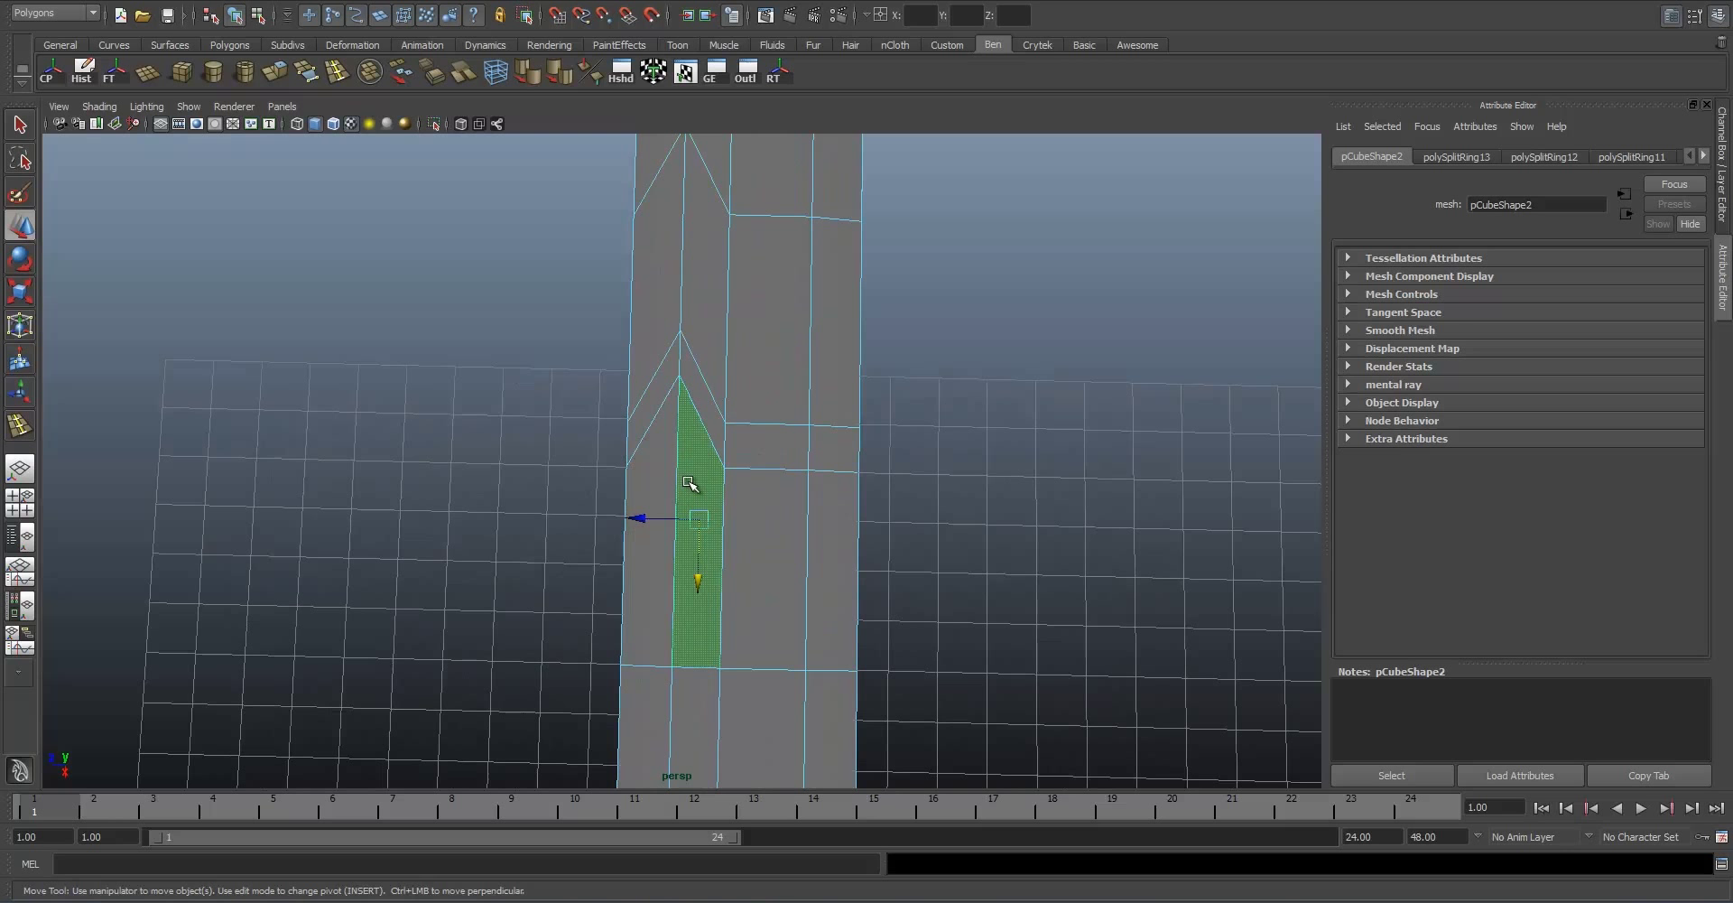
key(space)
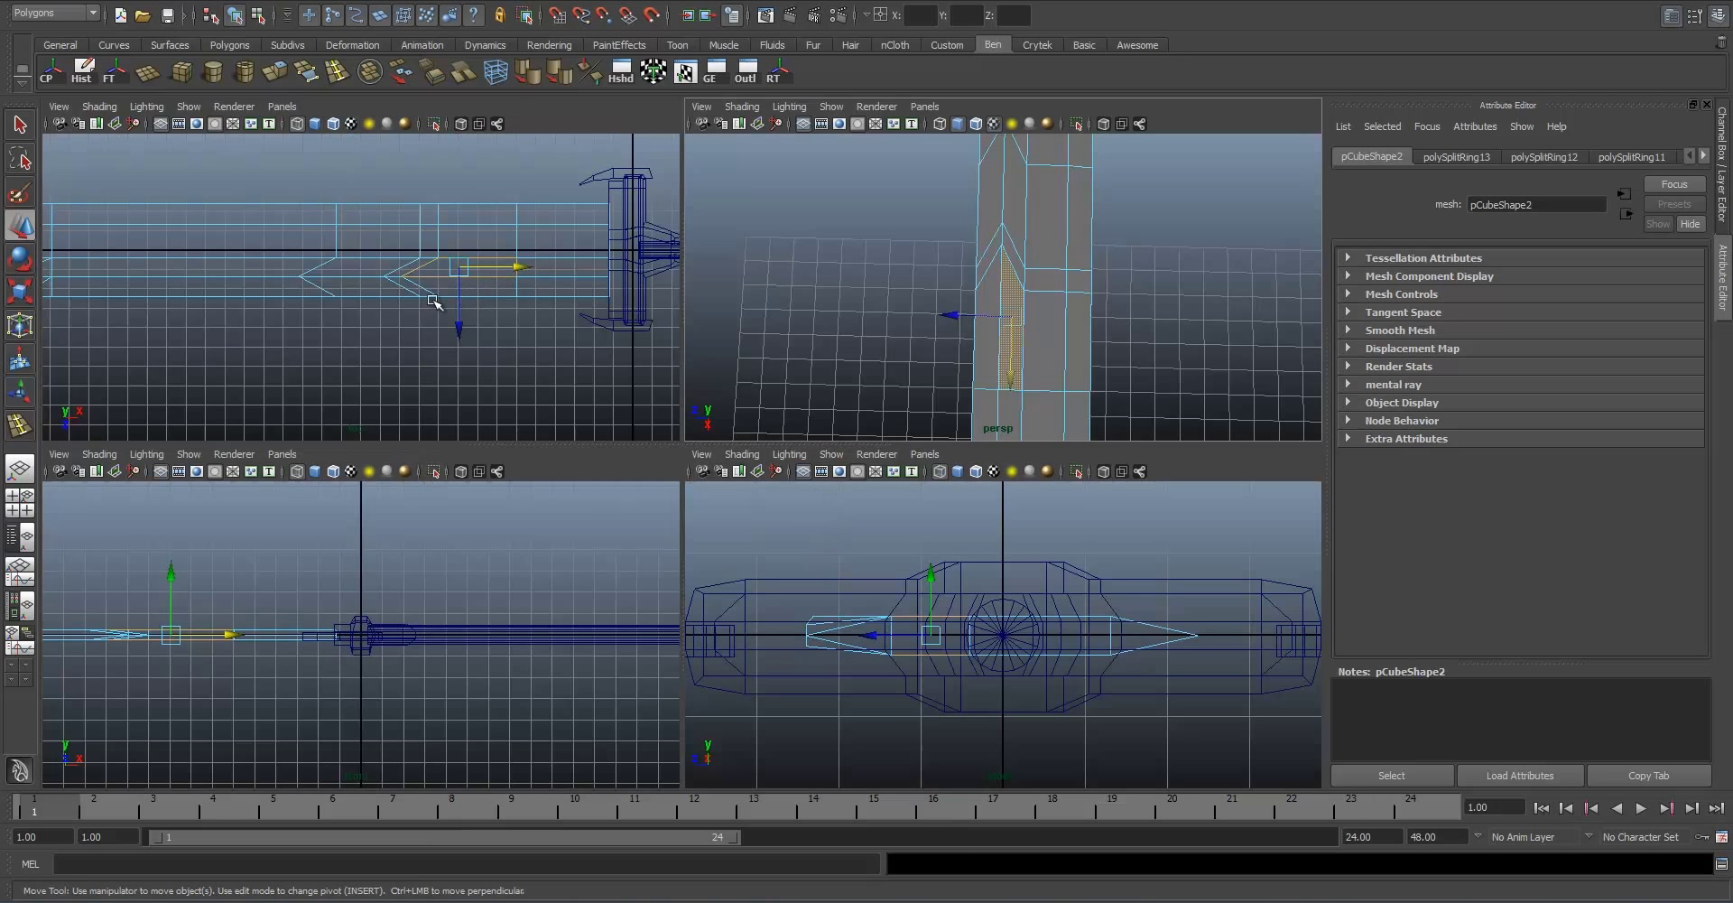
key(space)
shift+click(704, 431)
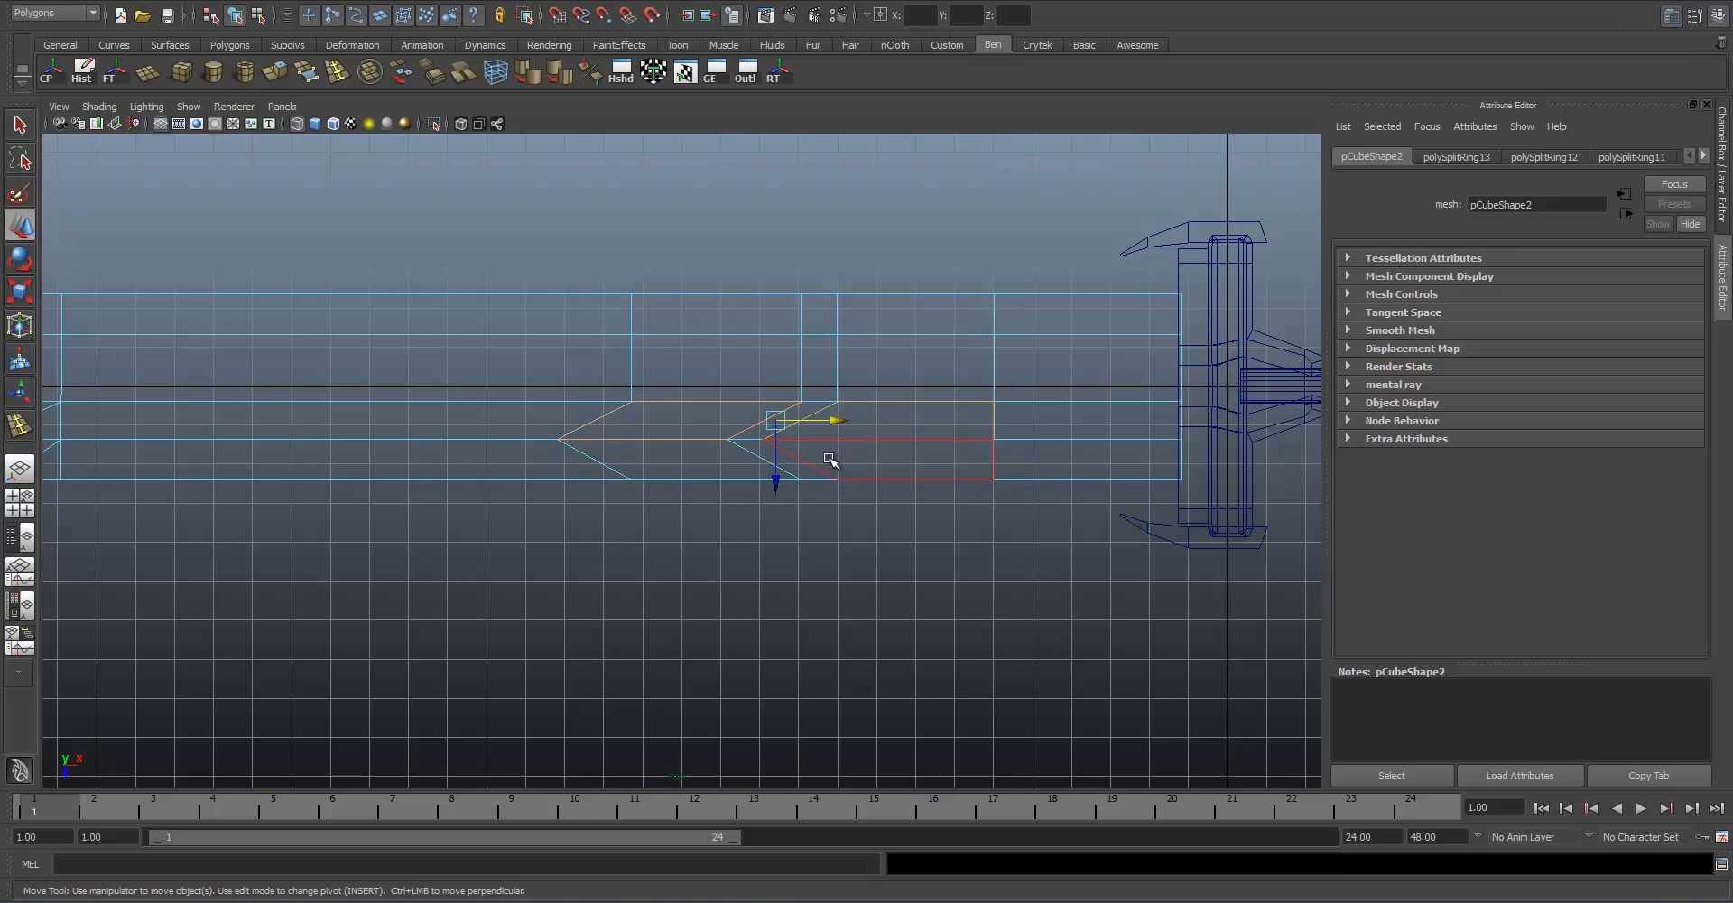
click(871, 464)
key(space)
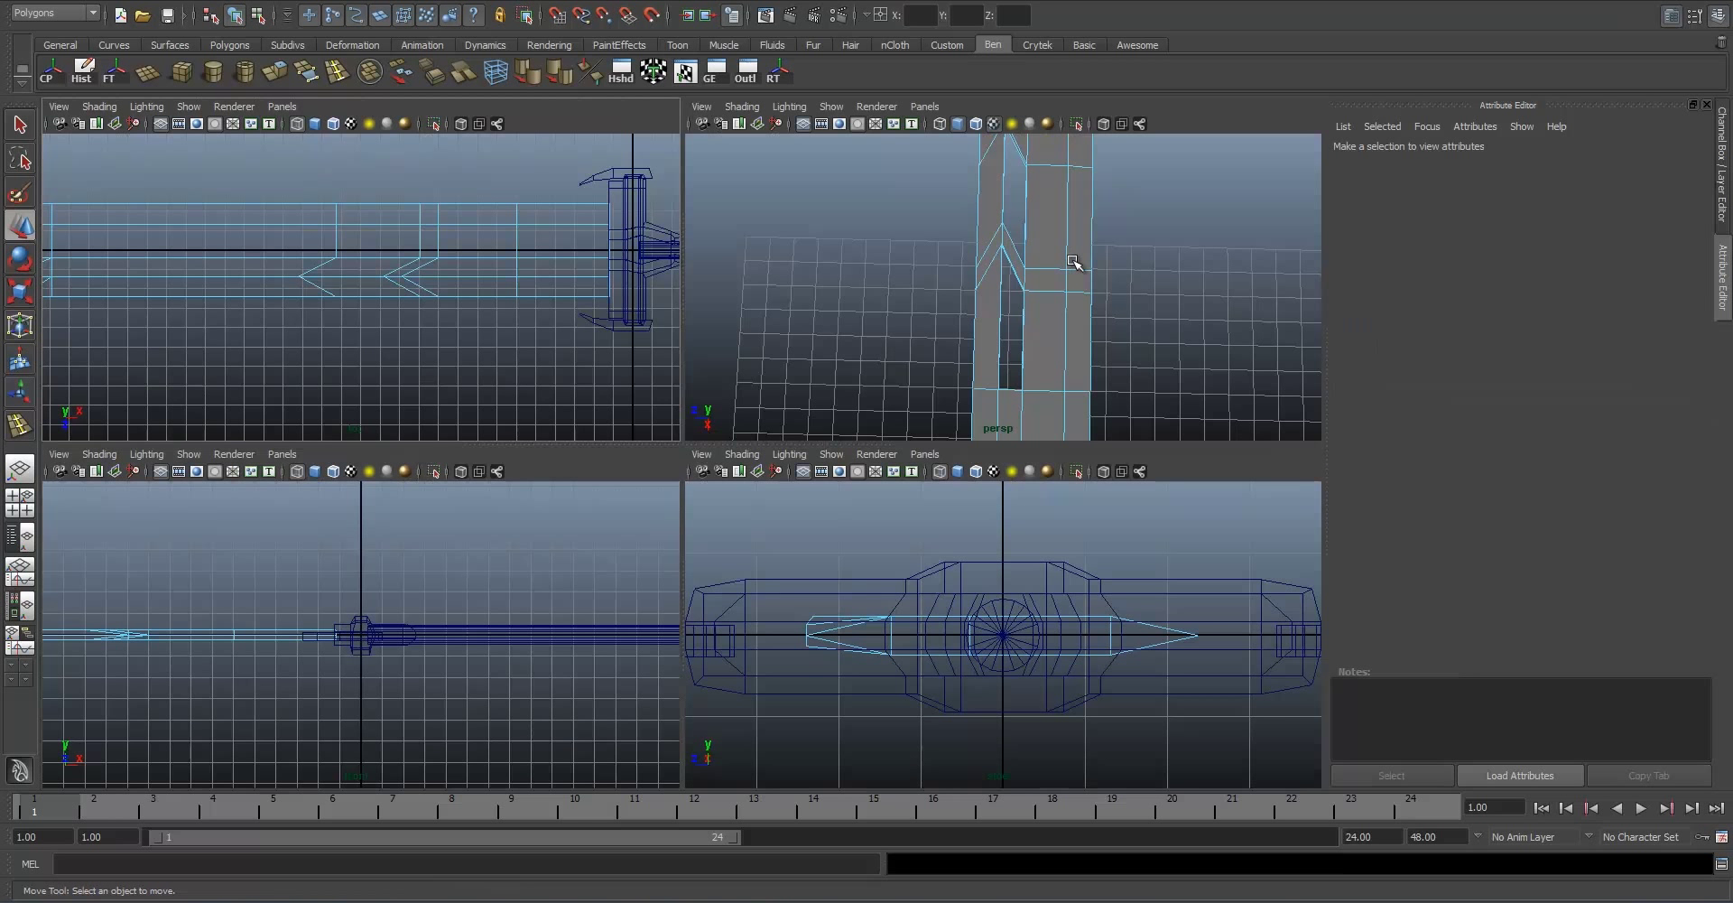
Step: Examine the slotted blade in the perspective view, first as a whole object and then with its crosswise loop vertices selected
key(space)
right_drag(798, 385, 971, 360)
scroll(910, 461, down, 10)
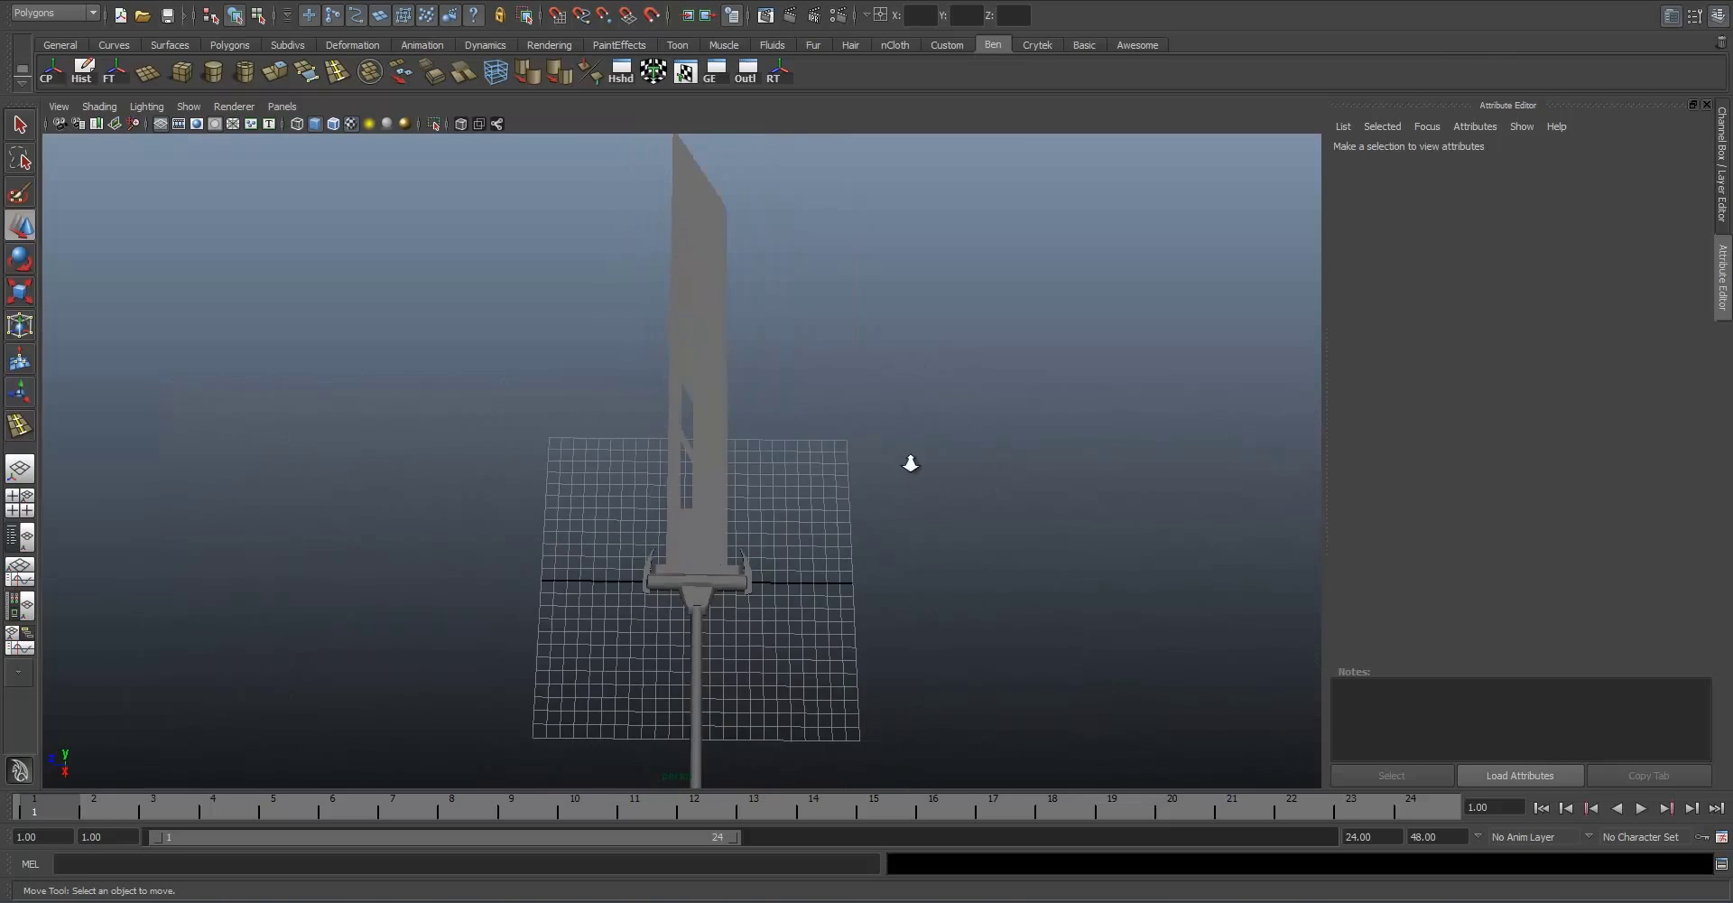
scroll(771, 491, up, 5)
alt+drag(731, 452, 720, 325)
click(720, 325)
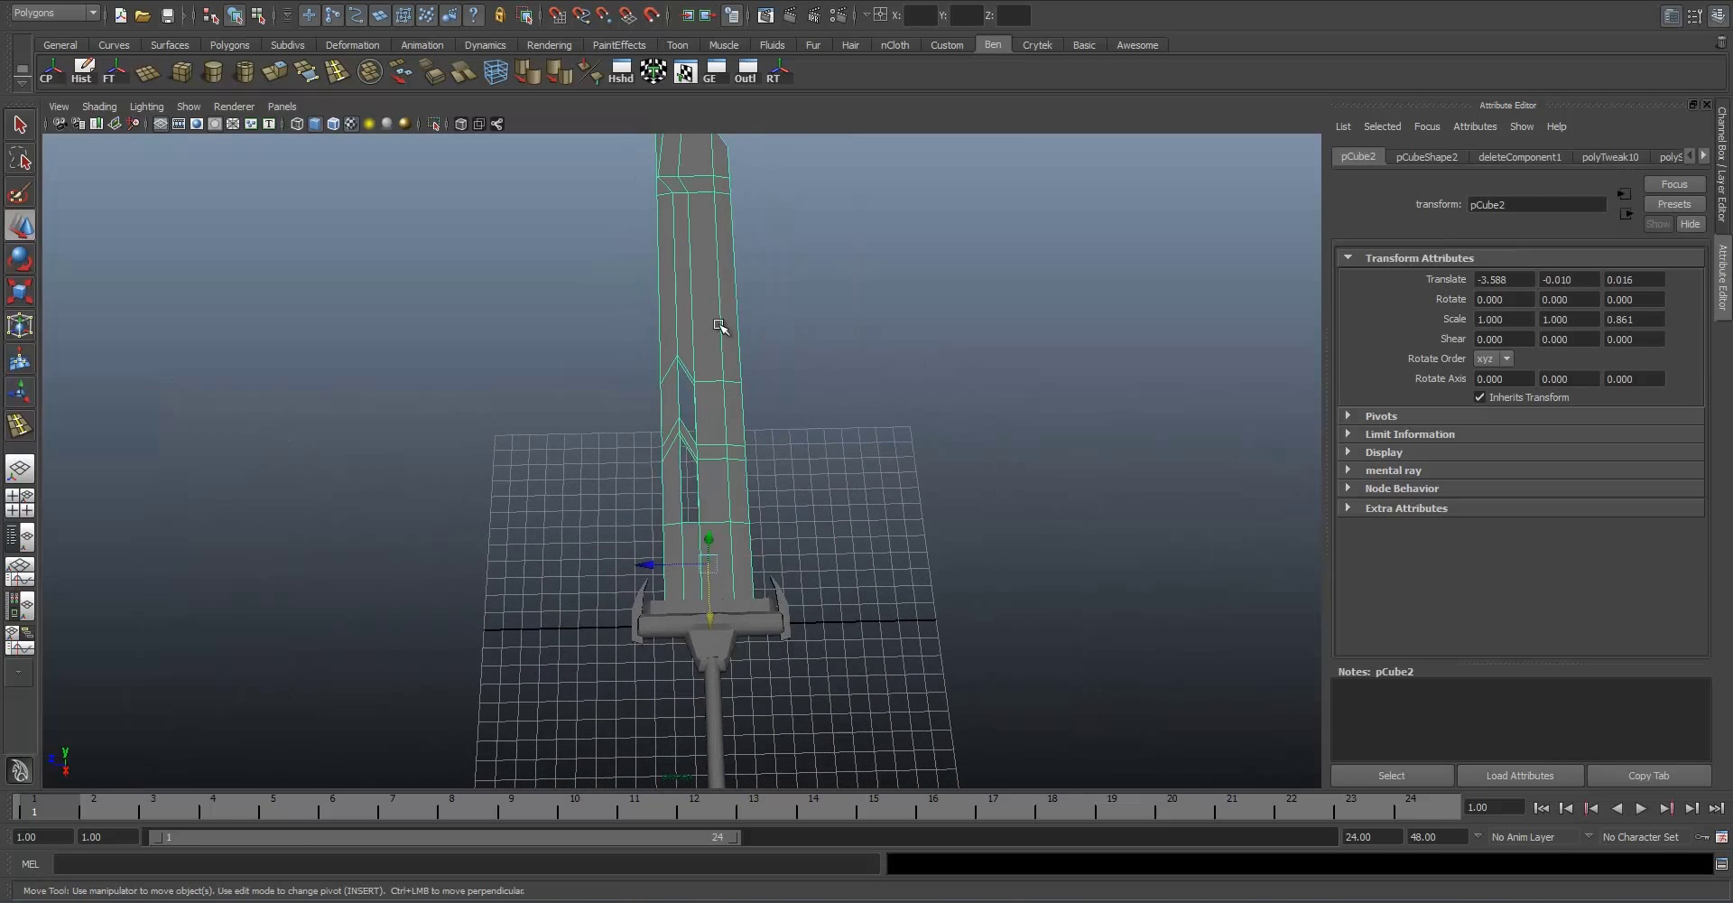
right_drag(705, 386, 632, 387)
alt+drag(700, 336, 597, 383)
drag(727, 610, 715, 435)
scroll(852, 425, down, 5)
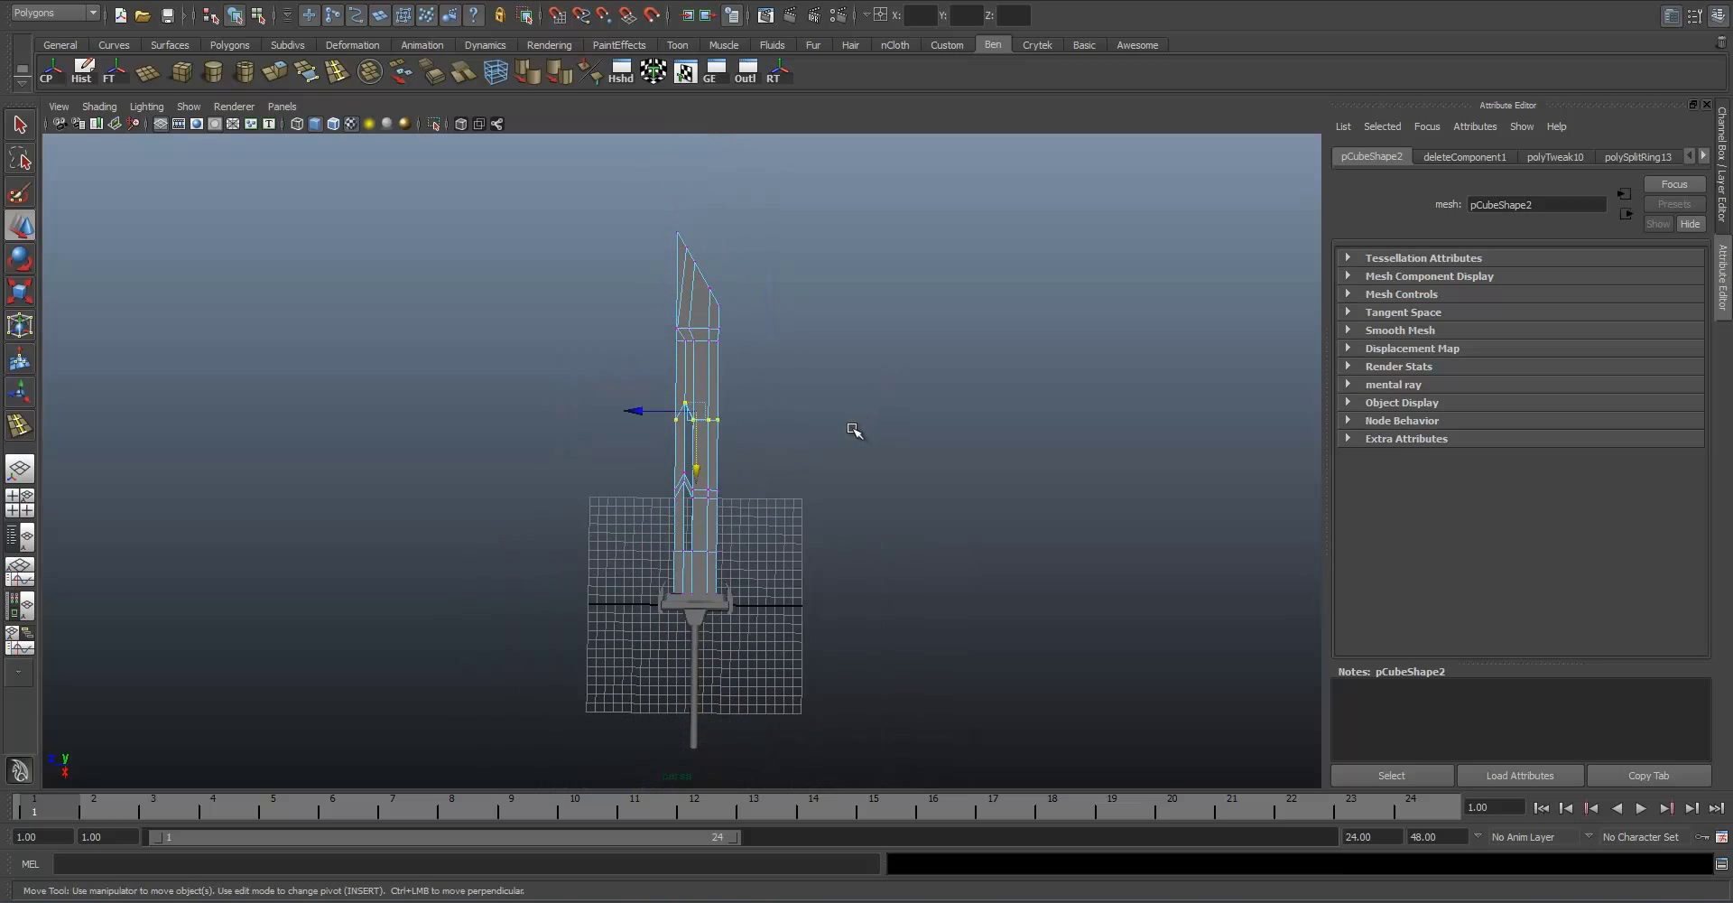
click(767, 530)
Step: Inspect the edges around the bridge between the slots and the open slot walls, and return the blade to object mode
scroll(719, 533, up, 5)
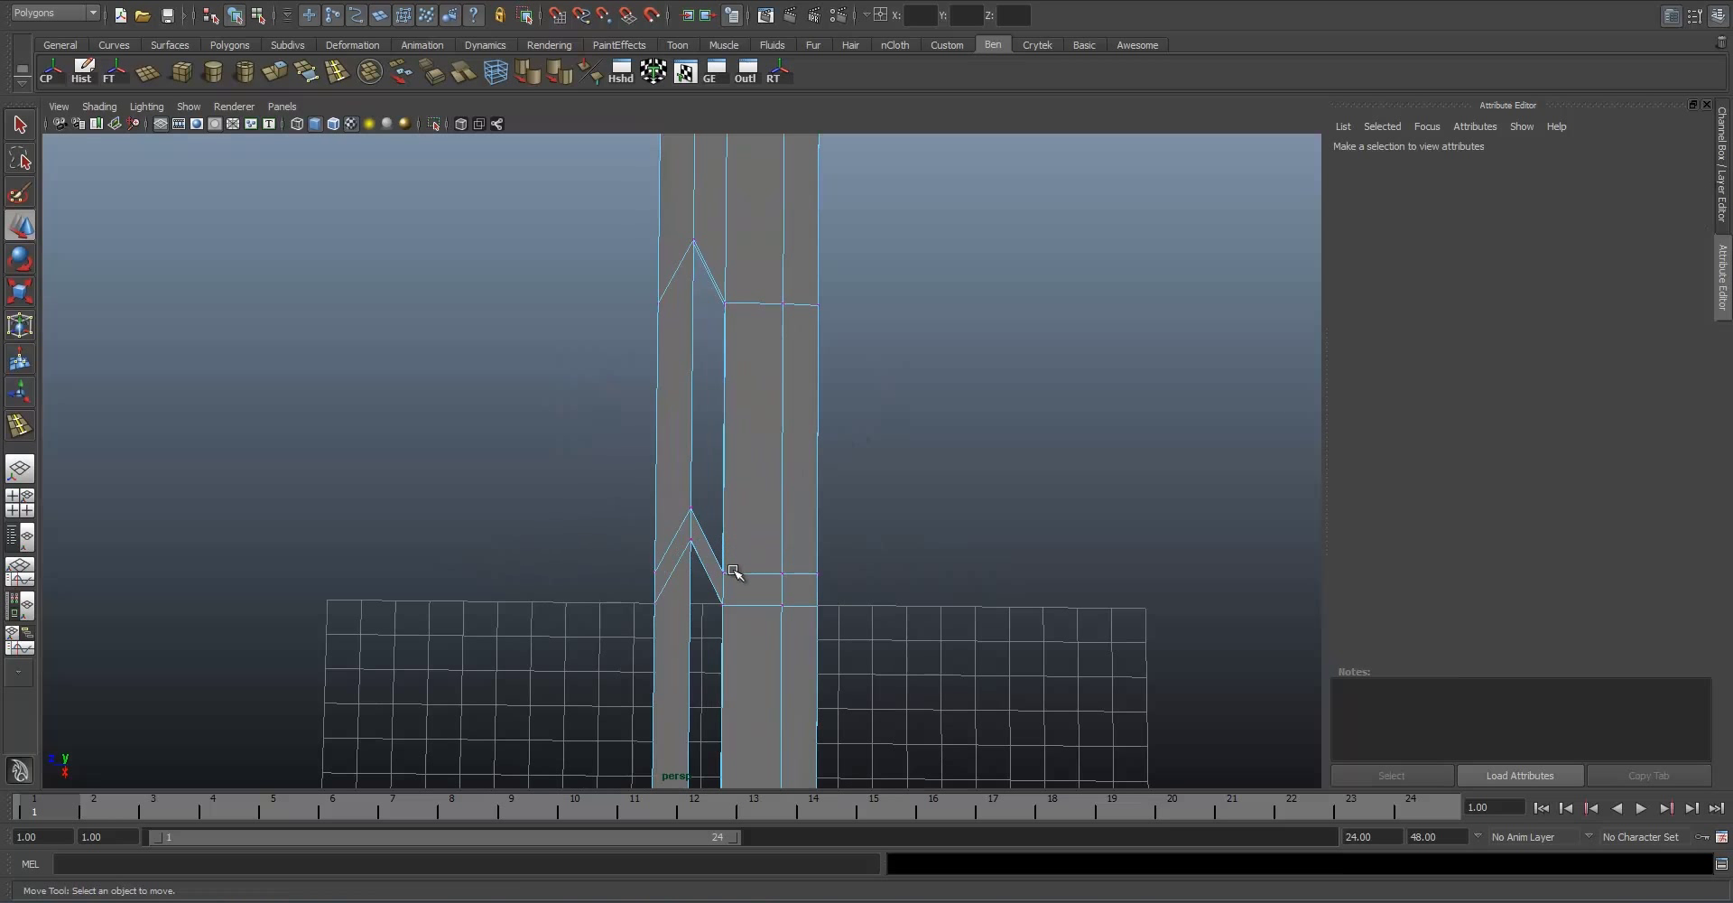
click(763, 573)
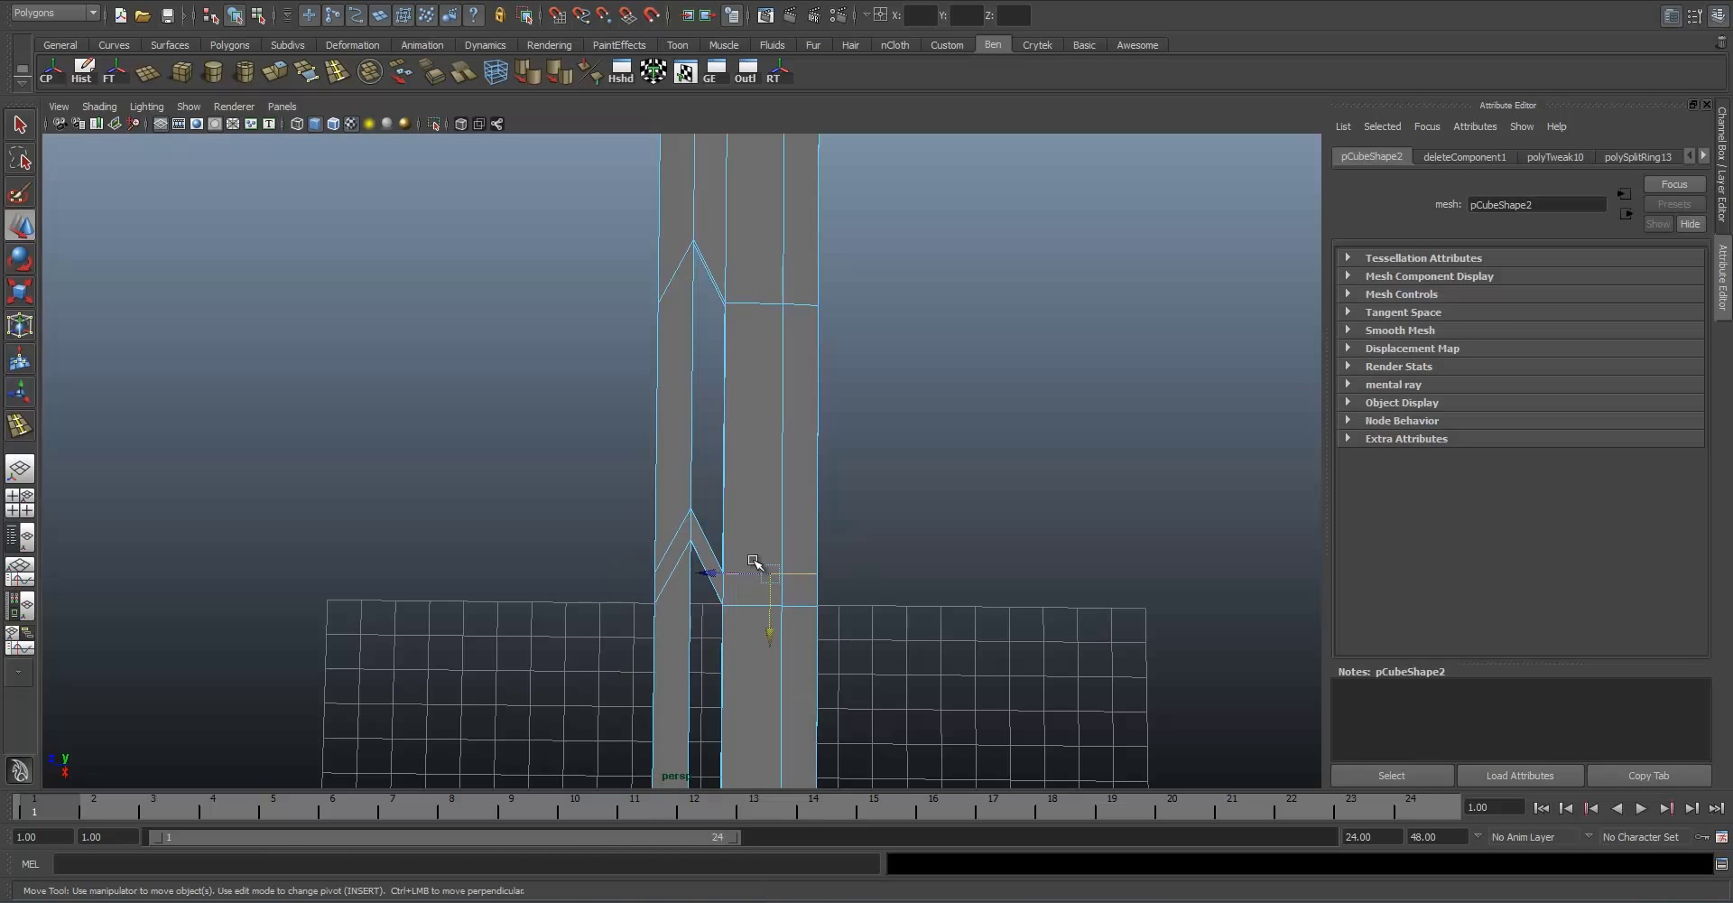
alt+drag(766, 591, 860, 330)
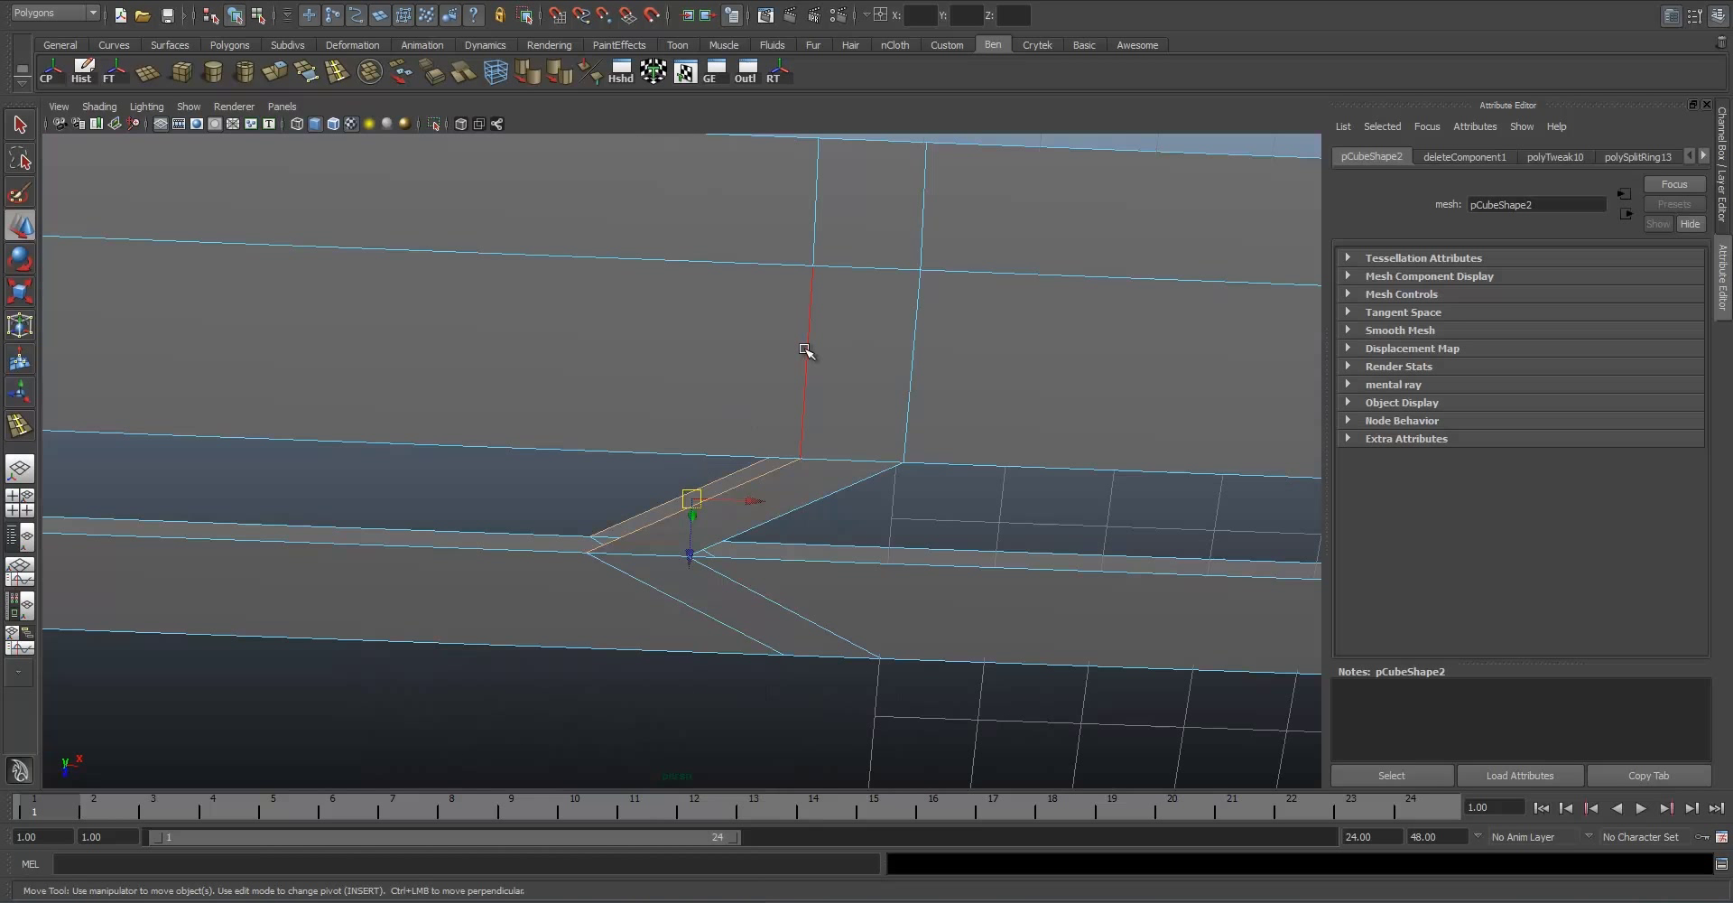
shift+drag(716, 508, 718, 509)
alt+drag(718, 451, 715, 482)
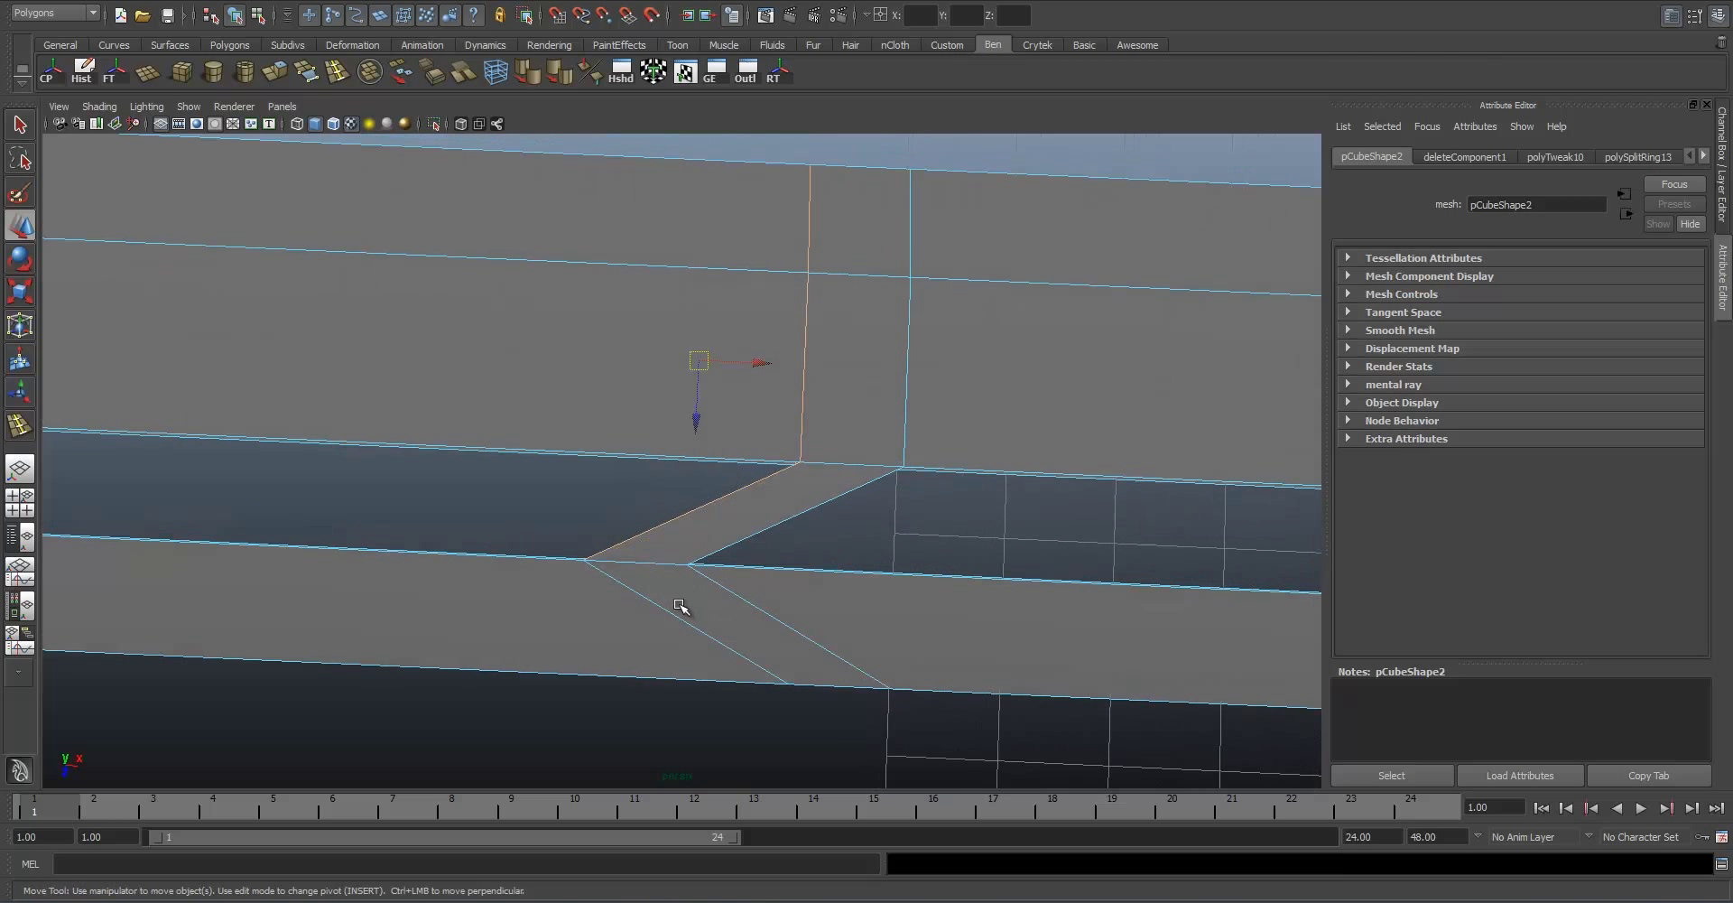
alt+drag(713, 639, 611, 434)
right_drag(766, 502, 817, 453)
alt+middle_drag(786, 334, 821, 453)
scroll(821, 453, up, 5)
alt+drag(836, 433, 693, 417)
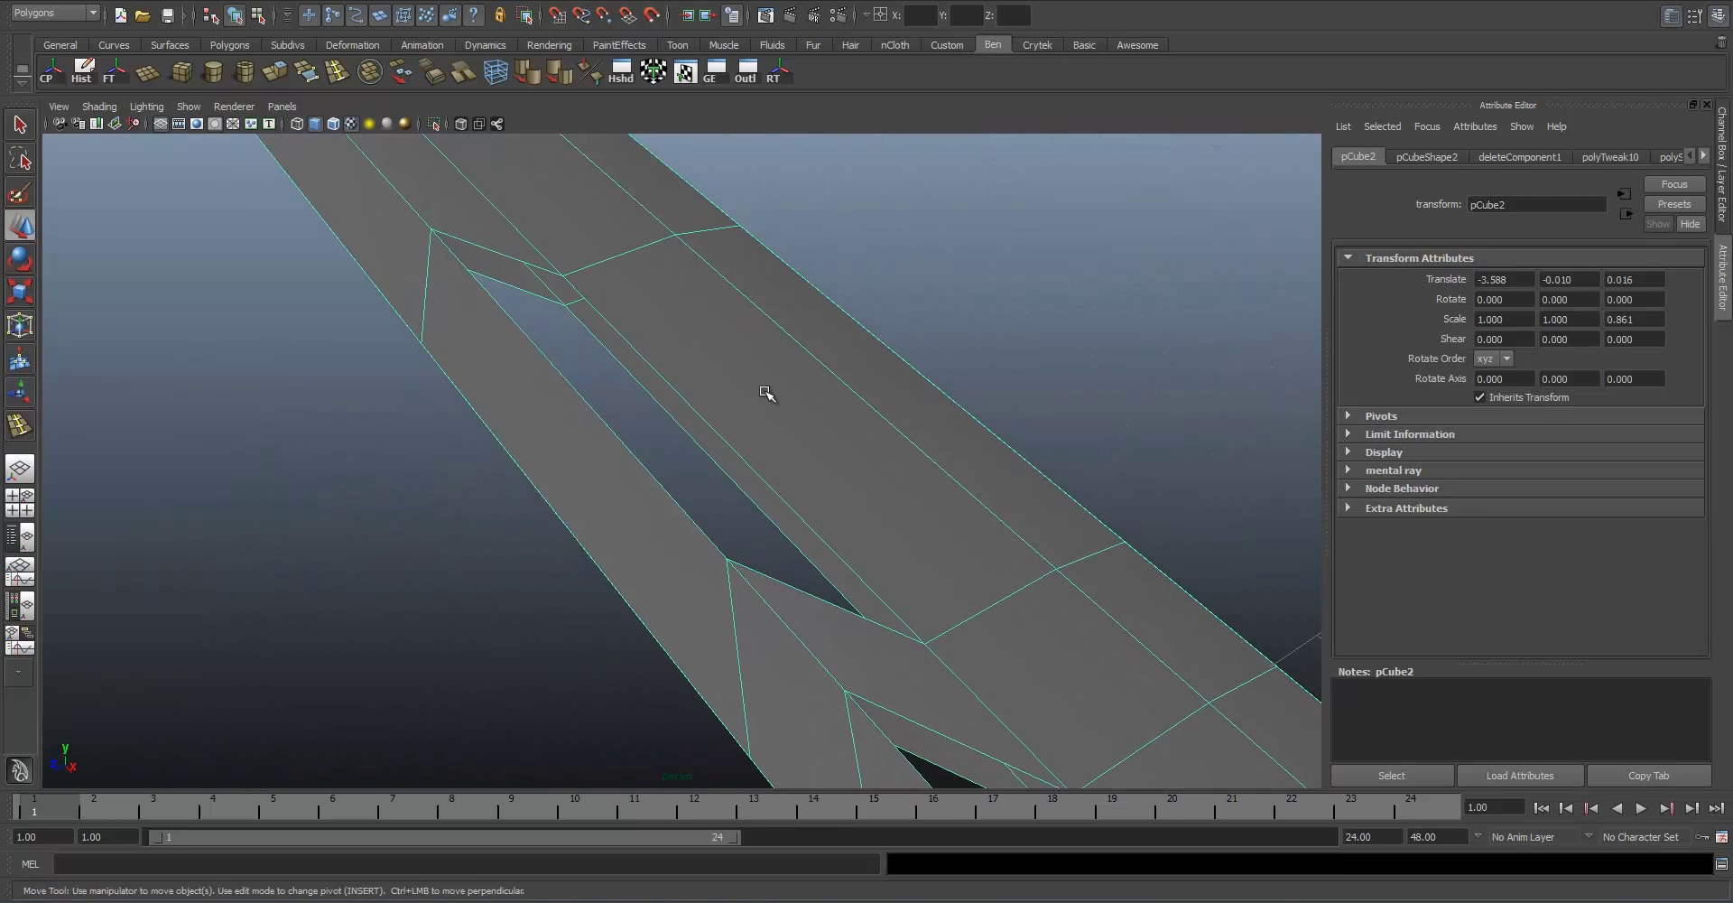
alt+drag(689, 530, 514, 186)
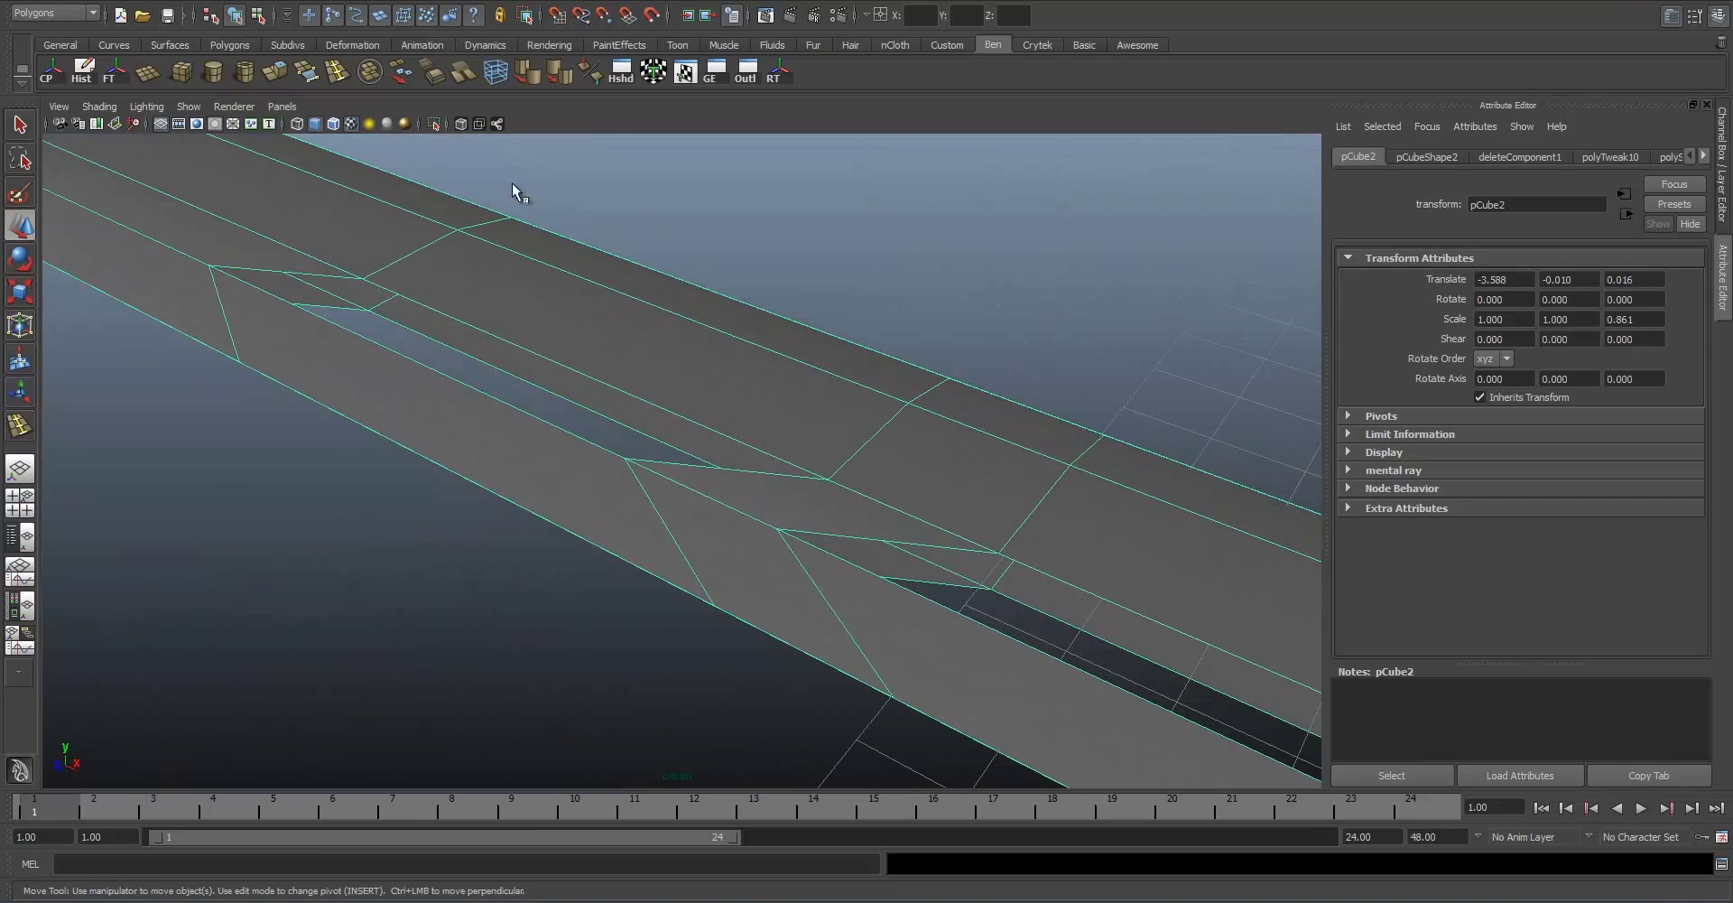
alt+drag(771, 314, 668, 280)
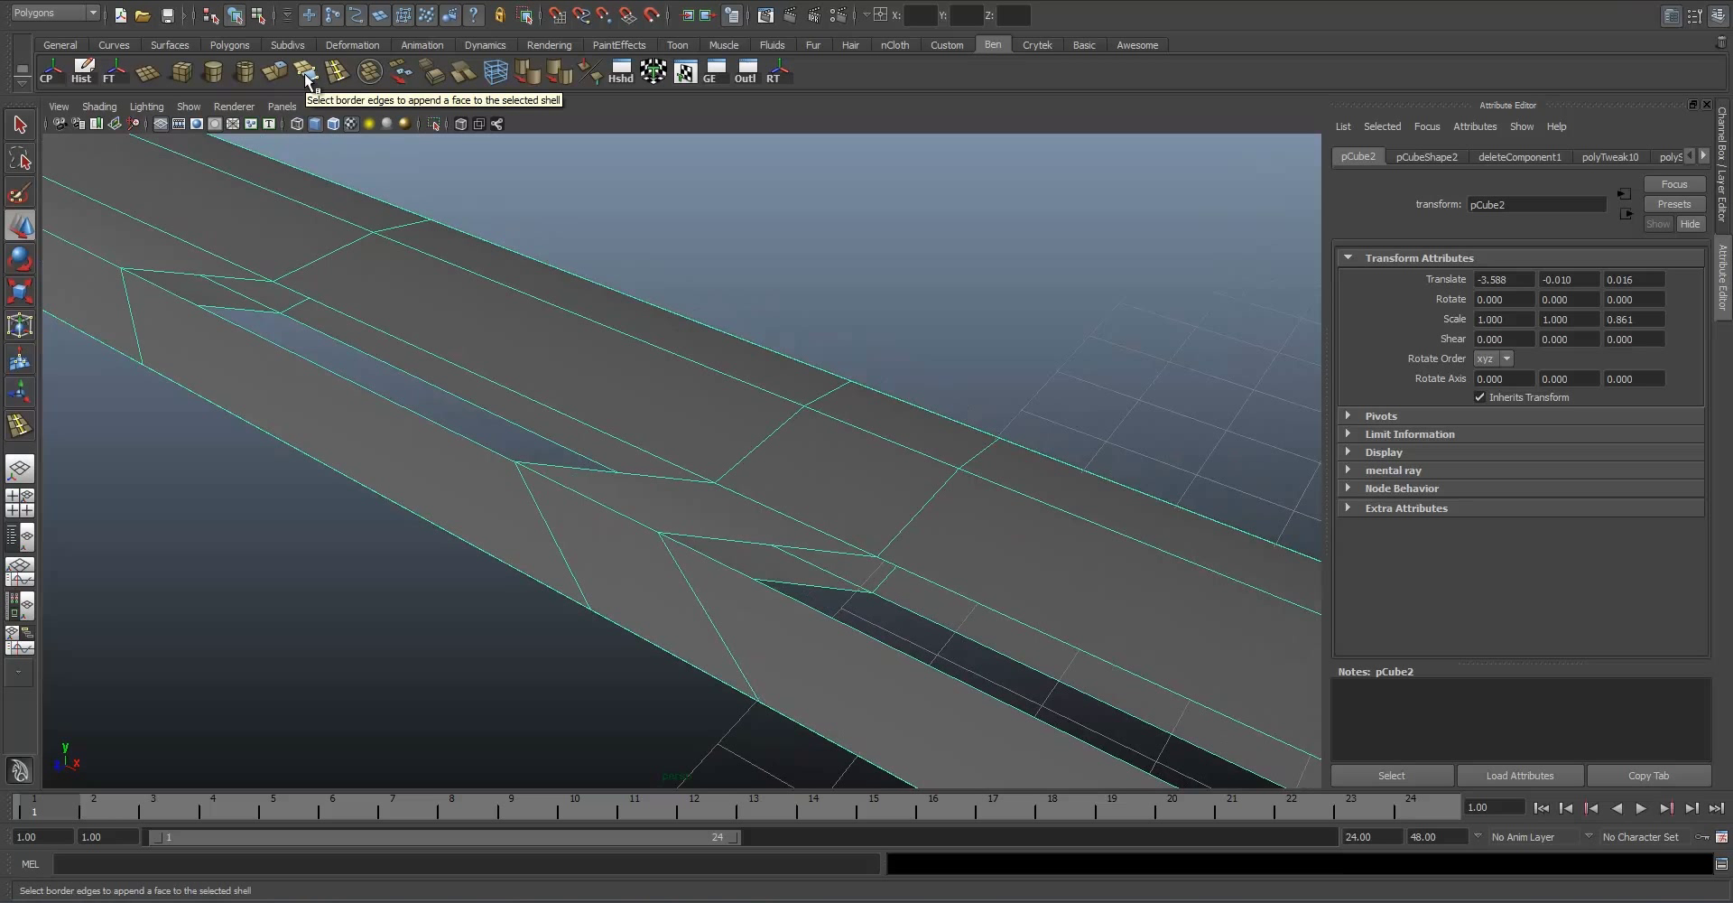
Step: Append a polygon with the Append to Polygon Tool to close the inner long wall of the tip-side slot
click(417, 2)
mouse_move(383, 3)
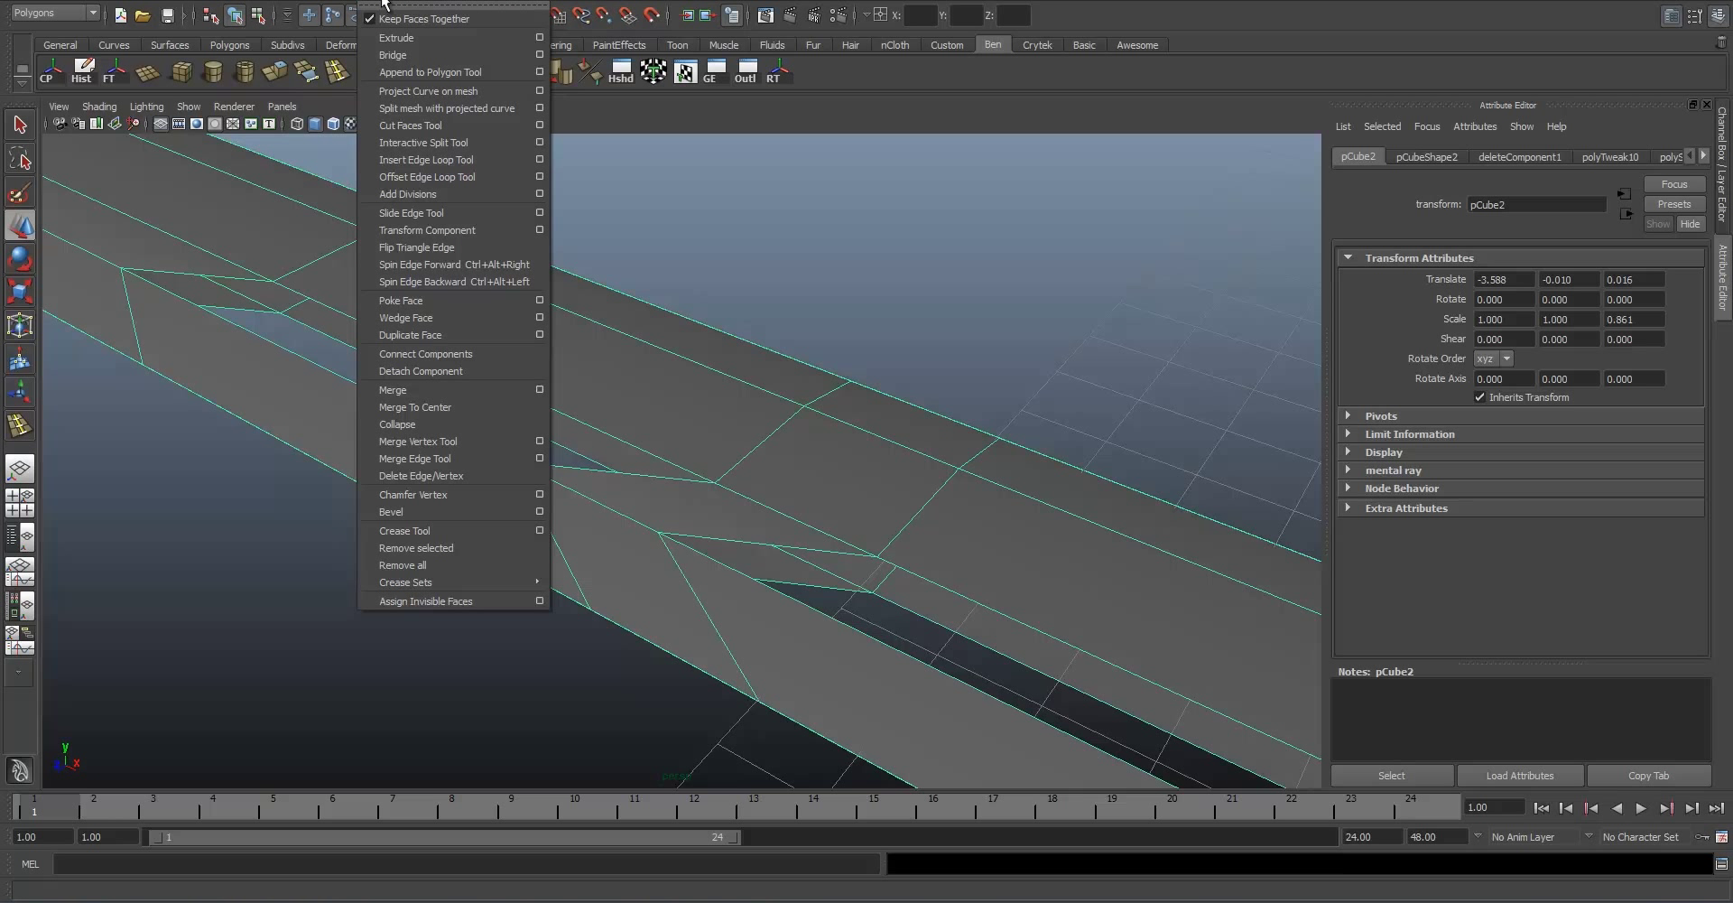
click(406, 72)
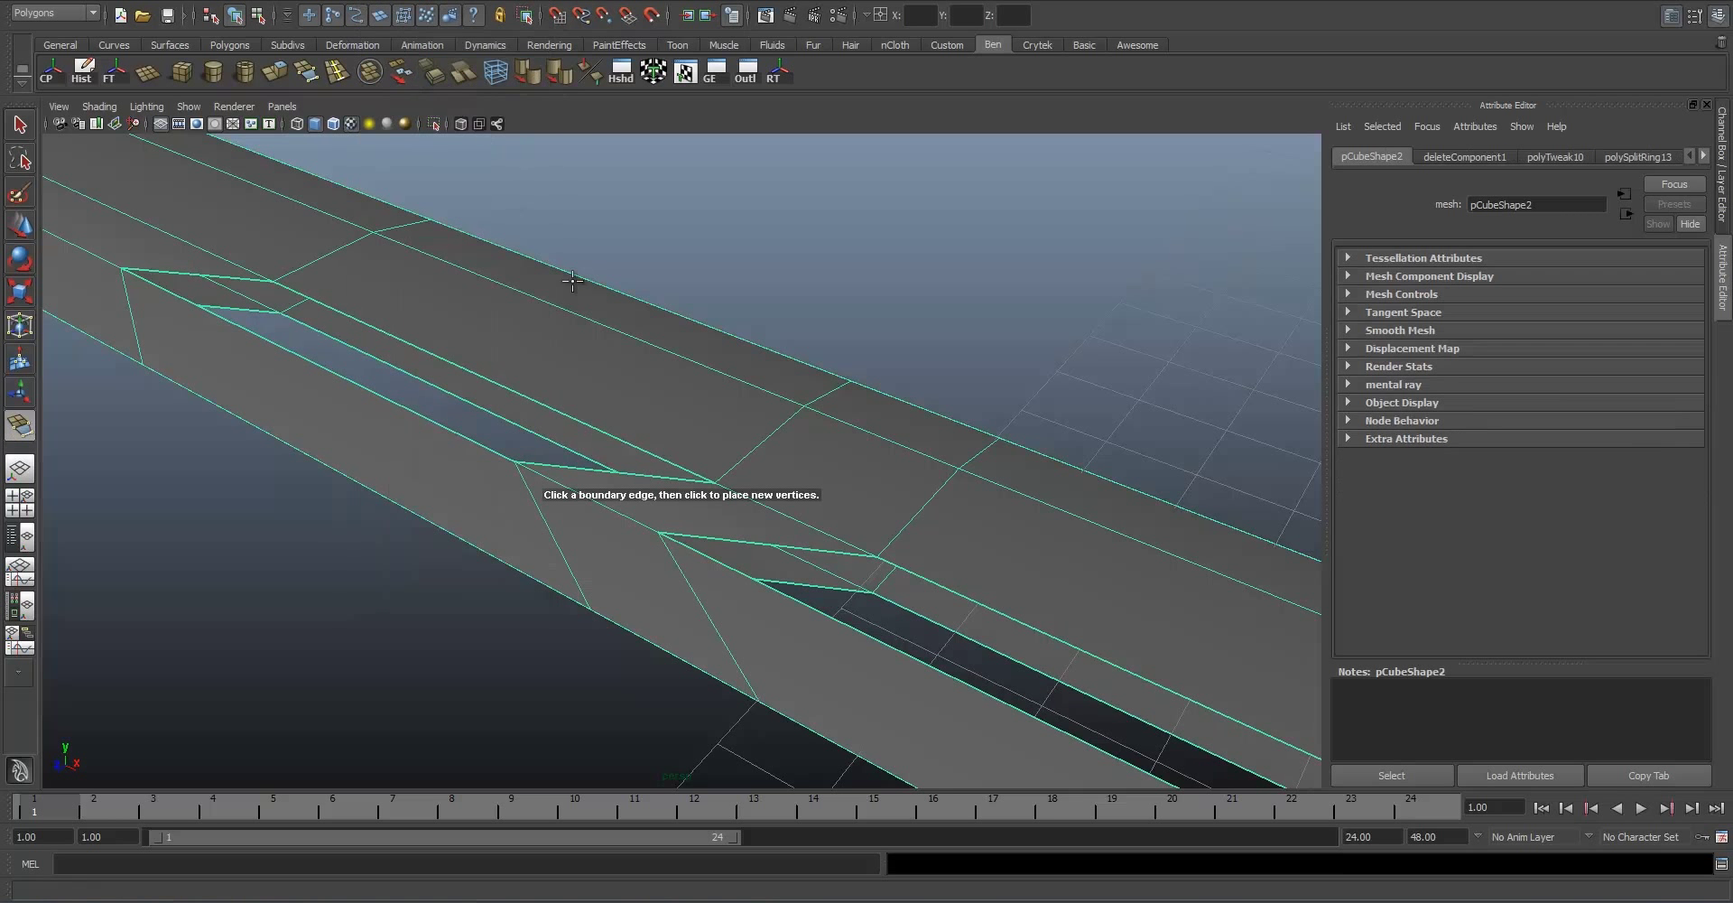
click(474, 373)
click(470, 401)
alt+drag(470, 402, 423, 225)
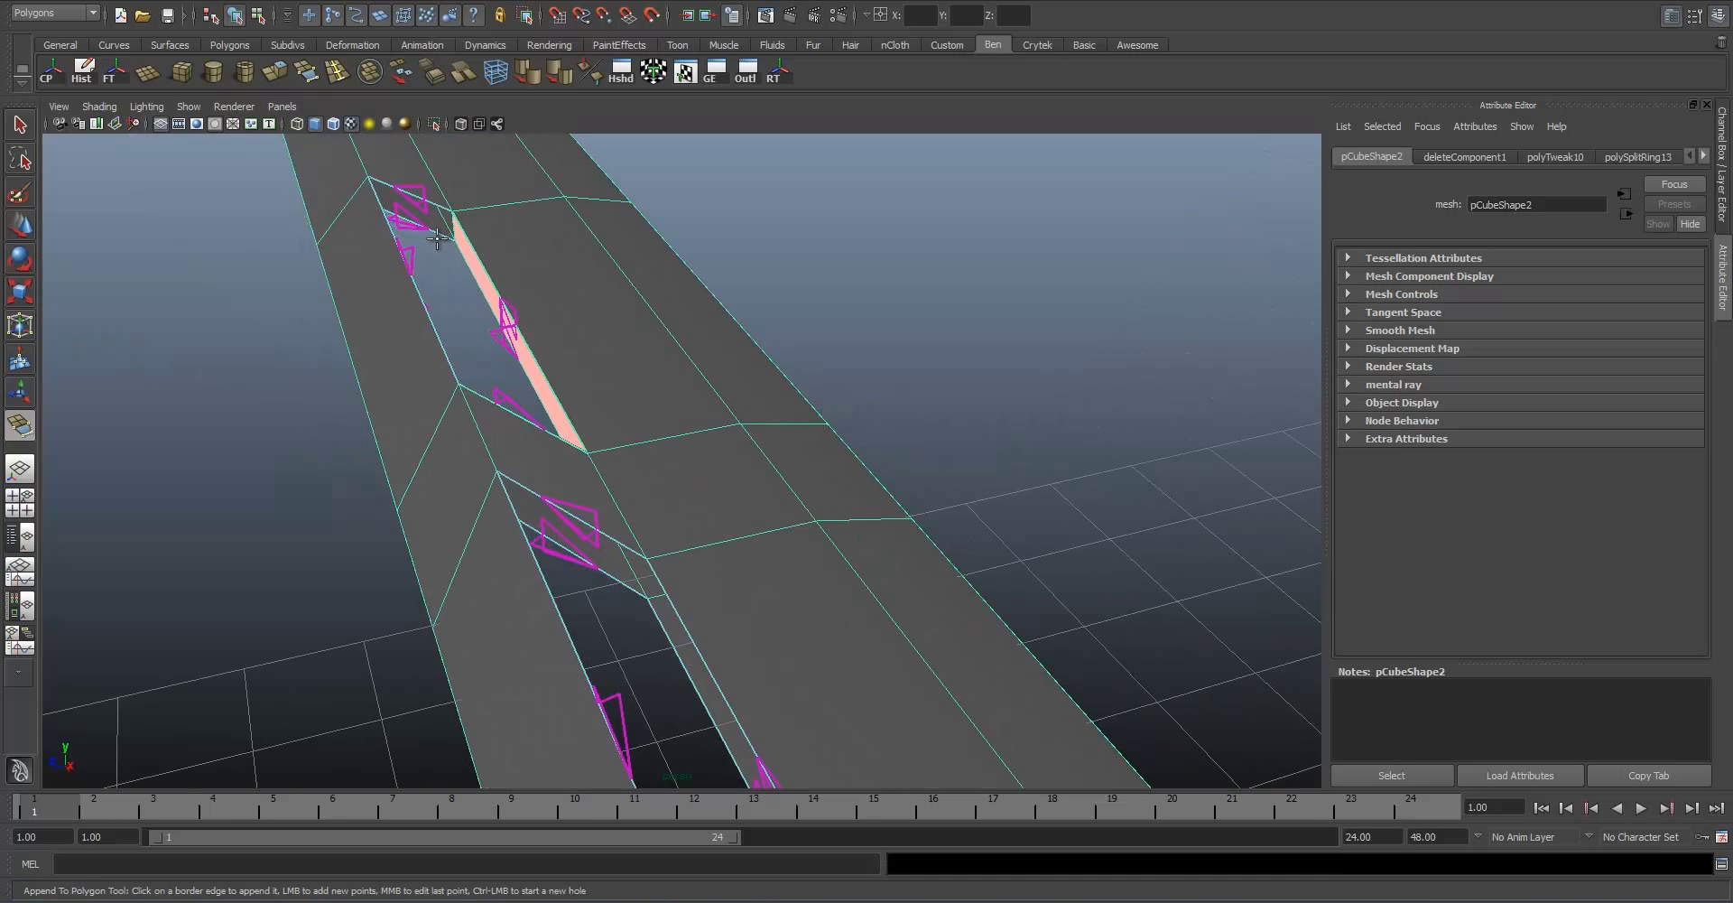
key(w)
key(y)
Step: Append polygons to close the tip end and the outer long wall of the tip-side slot
click(422, 226)
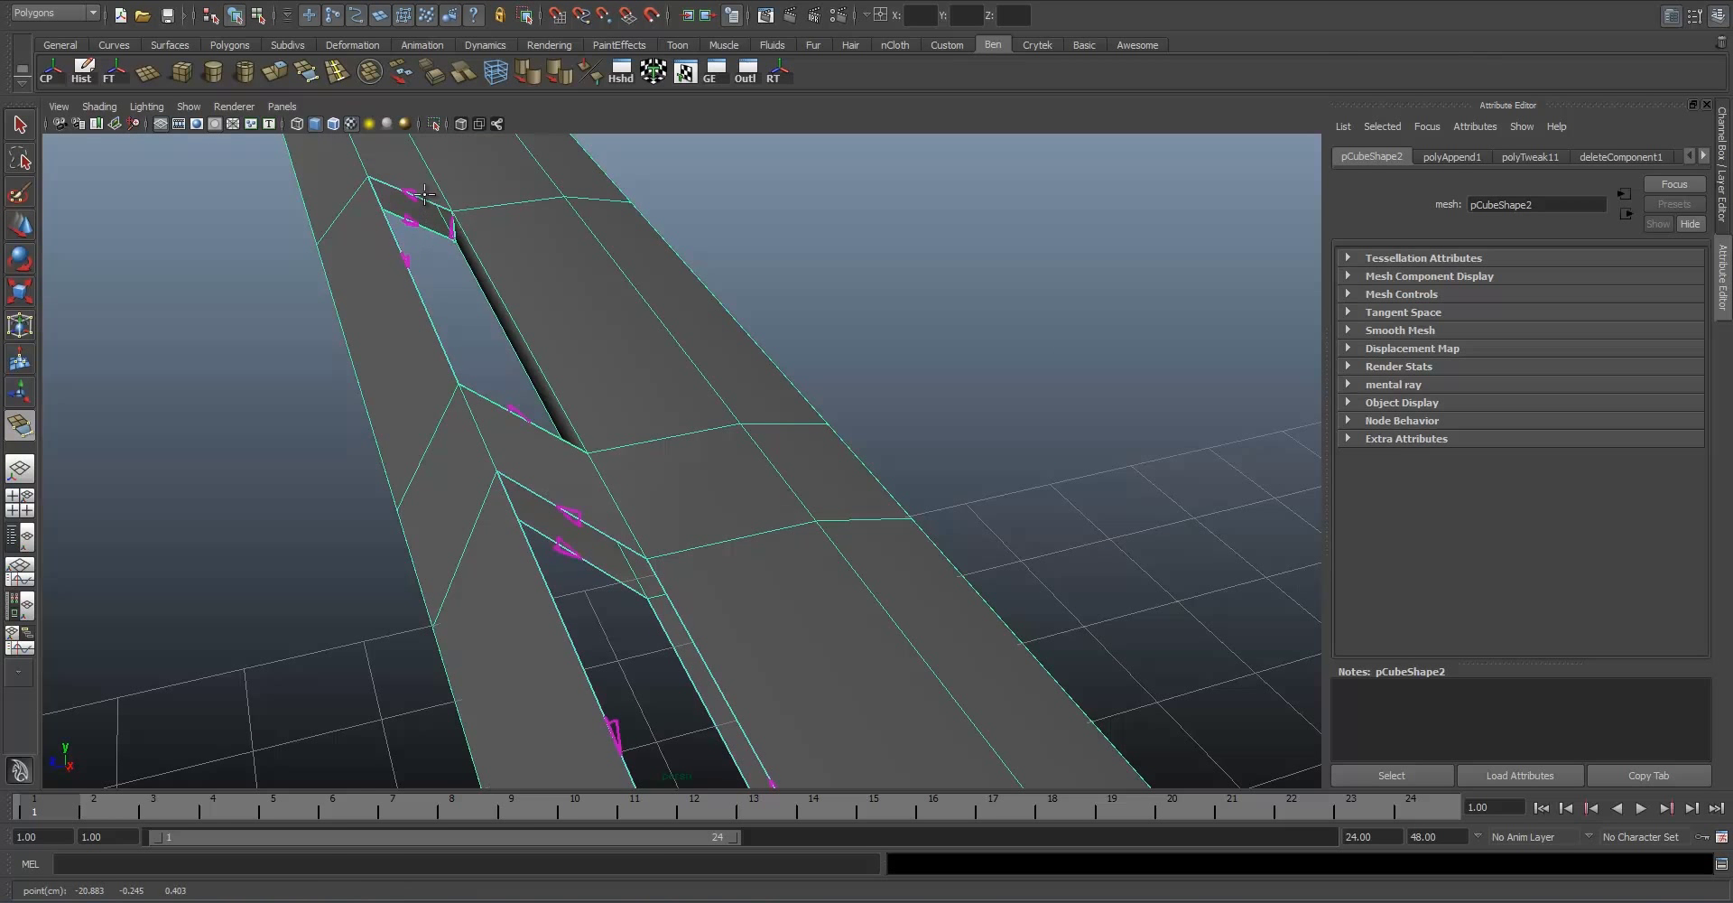
click(417, 195)
key(Return)
alt+drag(599, 232, 515, 334)
click(580, 302)
click(575, 269)
key(Return)
Step: Append a polygon to close the tip-side slot's end wall at the bridge between the two slots
alt+right_drag(542, 336, 629, 336)
click(551, 296)
click(525, 286)
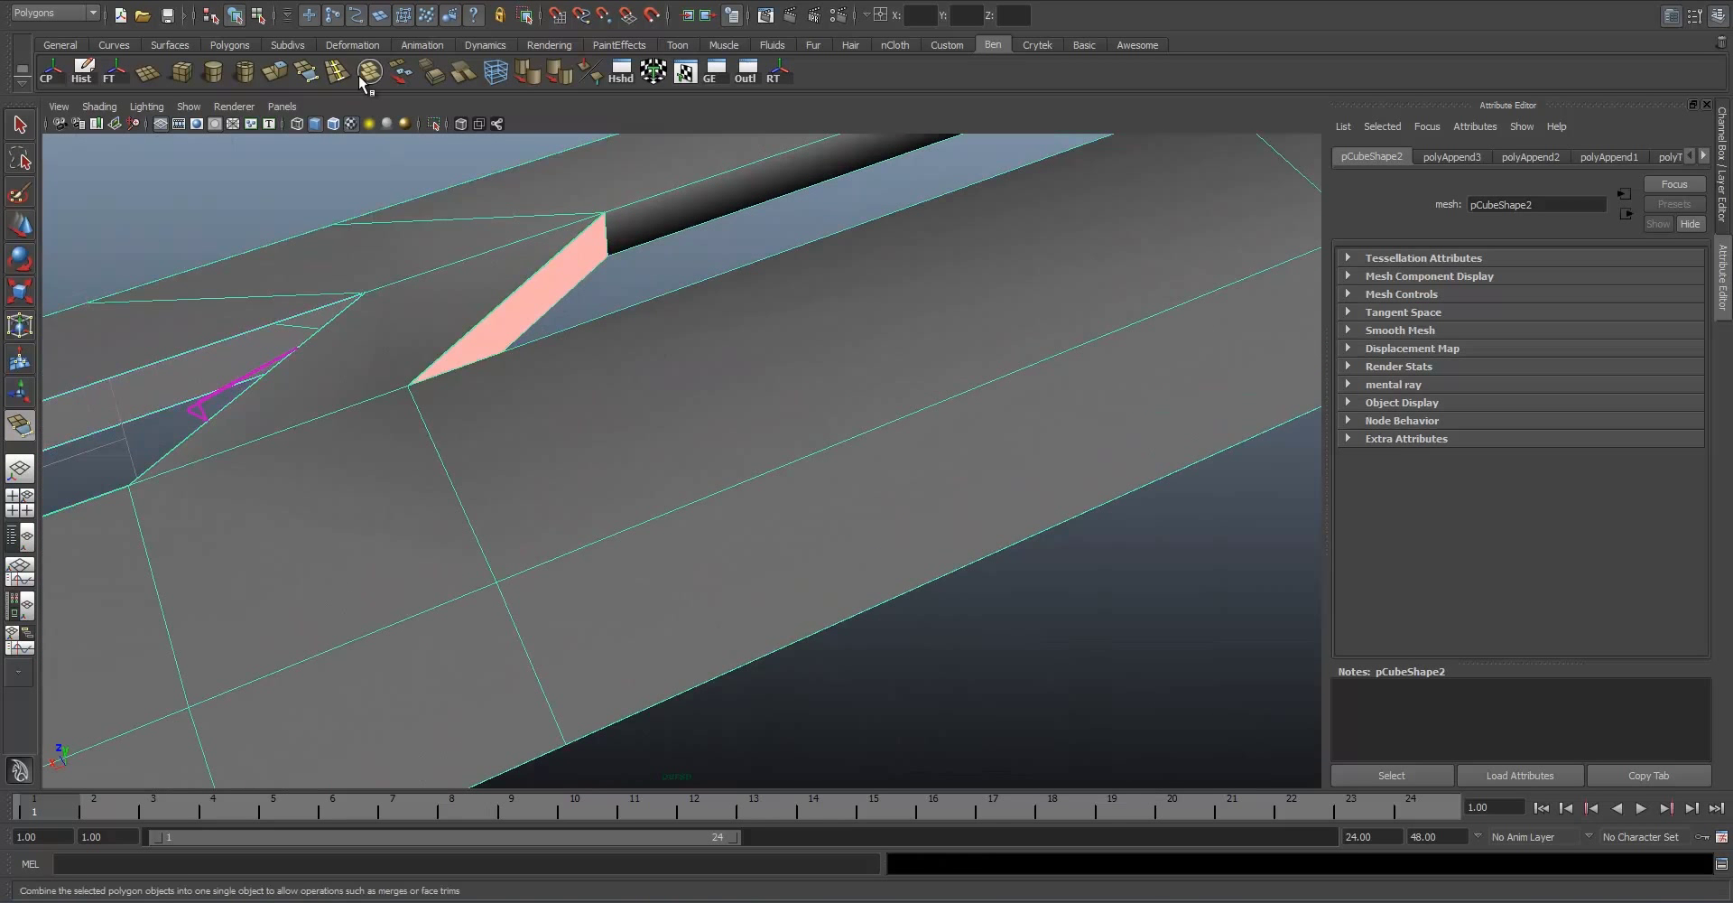
alt+drag(439, 138, 694, 335)
key(Return)
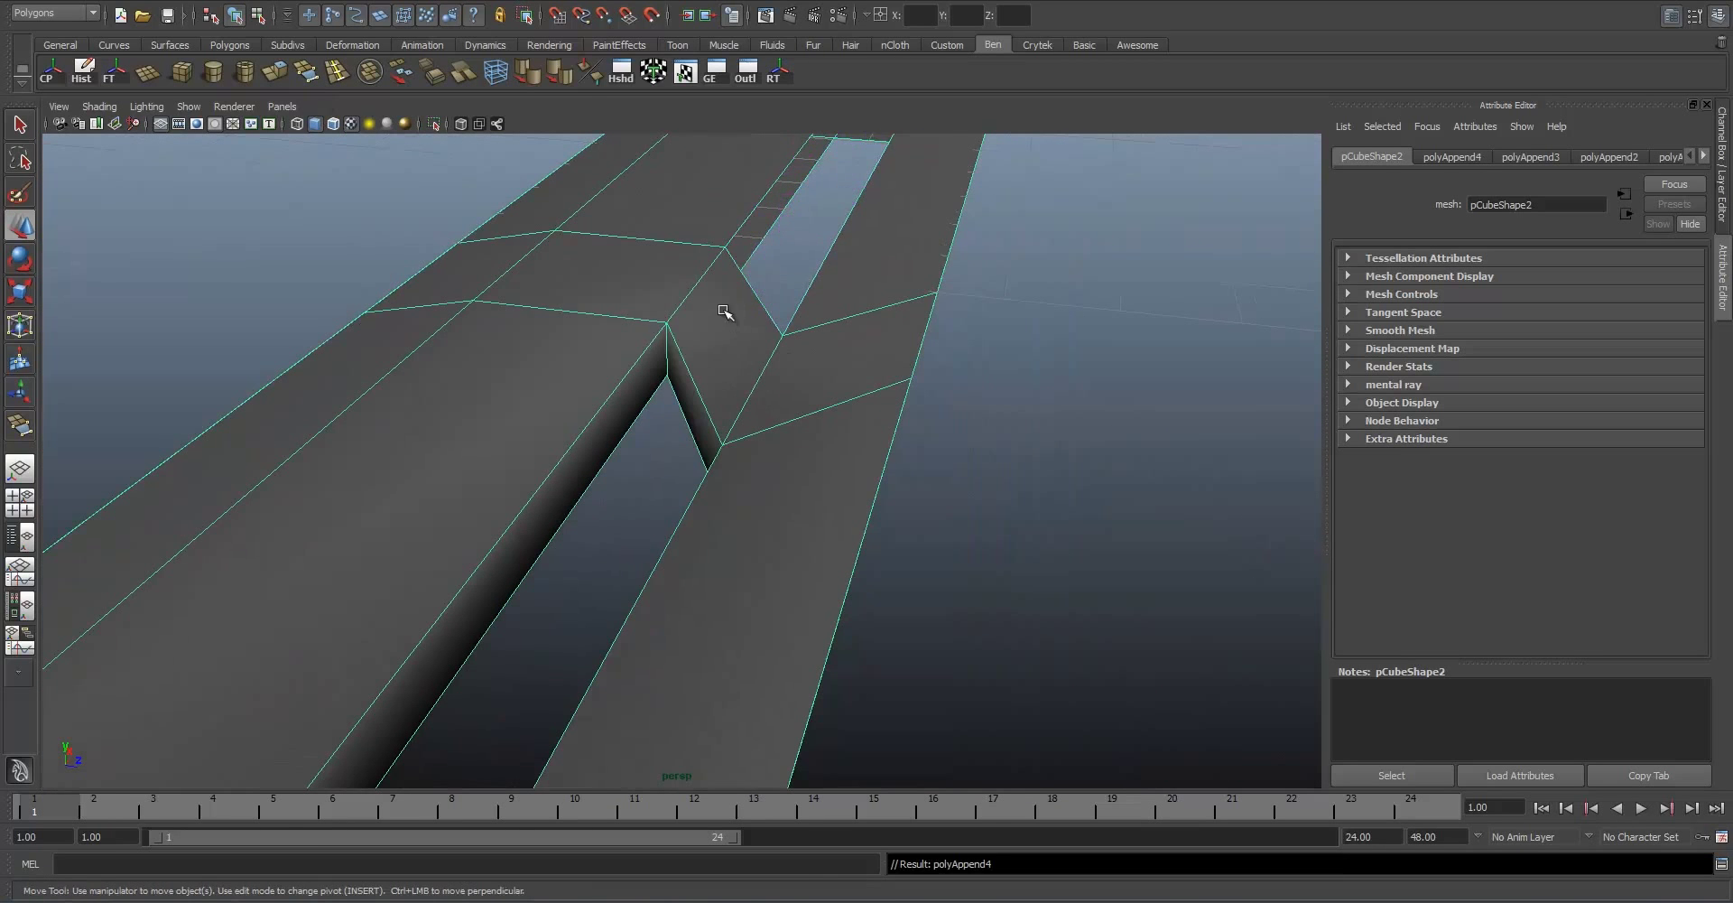
Step: Try to append a polygon from the handle-side slot's inner upper edge across the opening, and undo it
scroll(749, 312, down, 1)
key(g)
alt+middle_drag(831, 276, 700, 358)
alt+drag(700, 359, 506, 415)
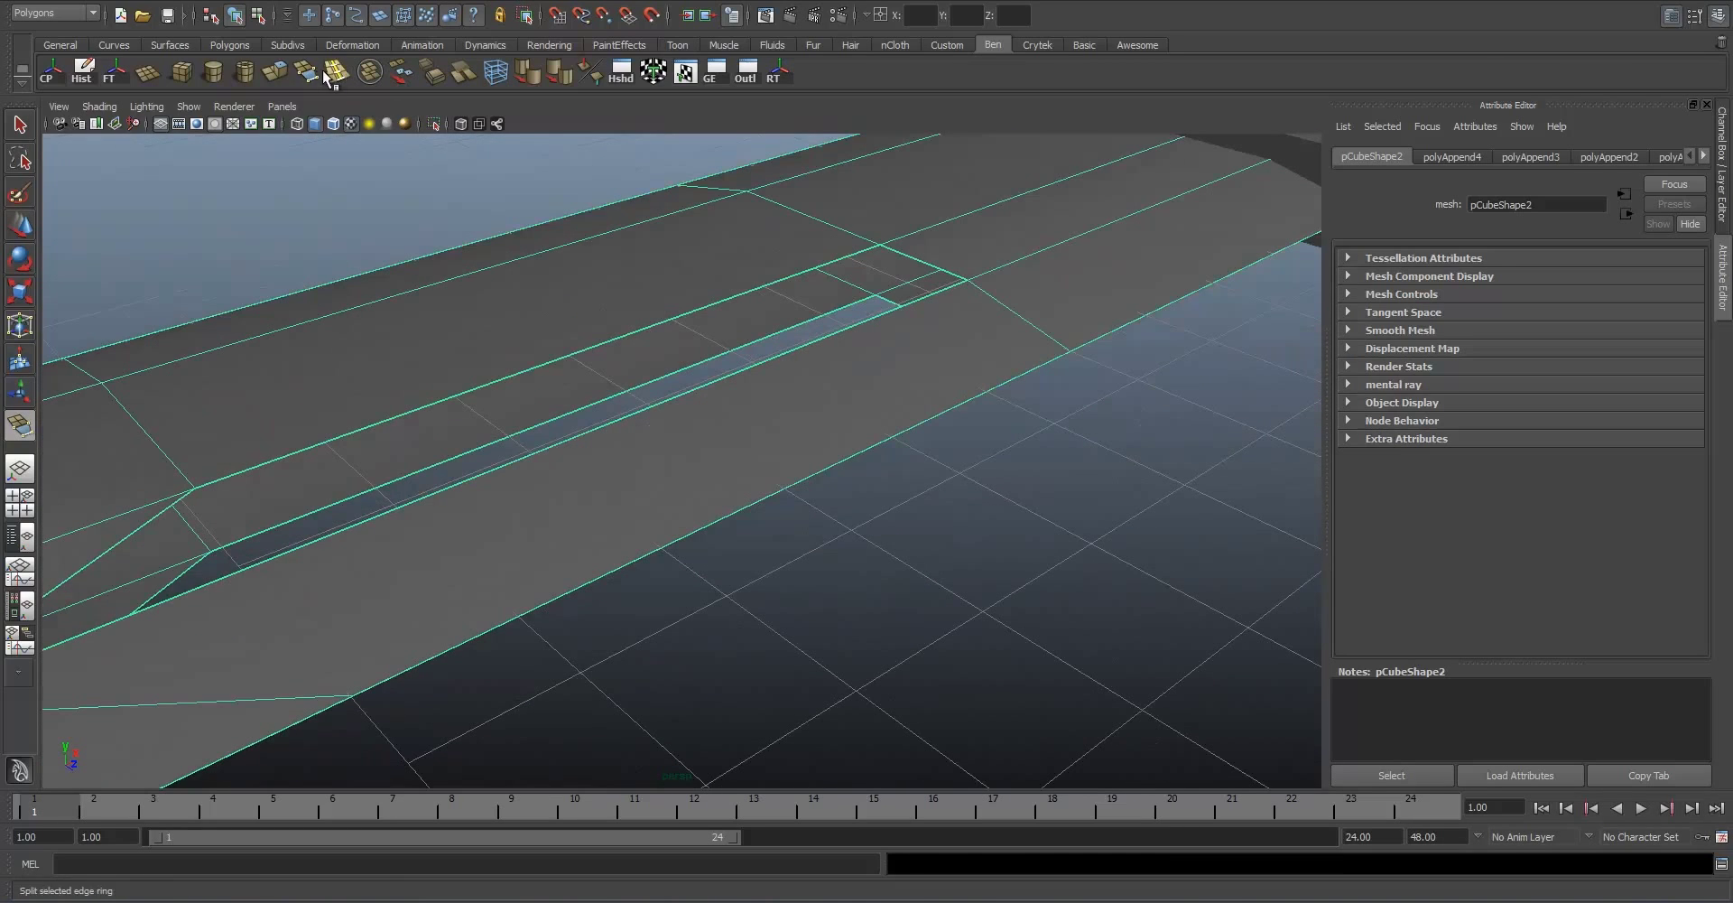
click(307, 77)
alt+middle_drag(619, 363, 1014, 309)
alt+right_drag(1014, 309, 679, 453)
alt+drag(678, 453, 679, 359)
scroll(656, 422, up, 3)
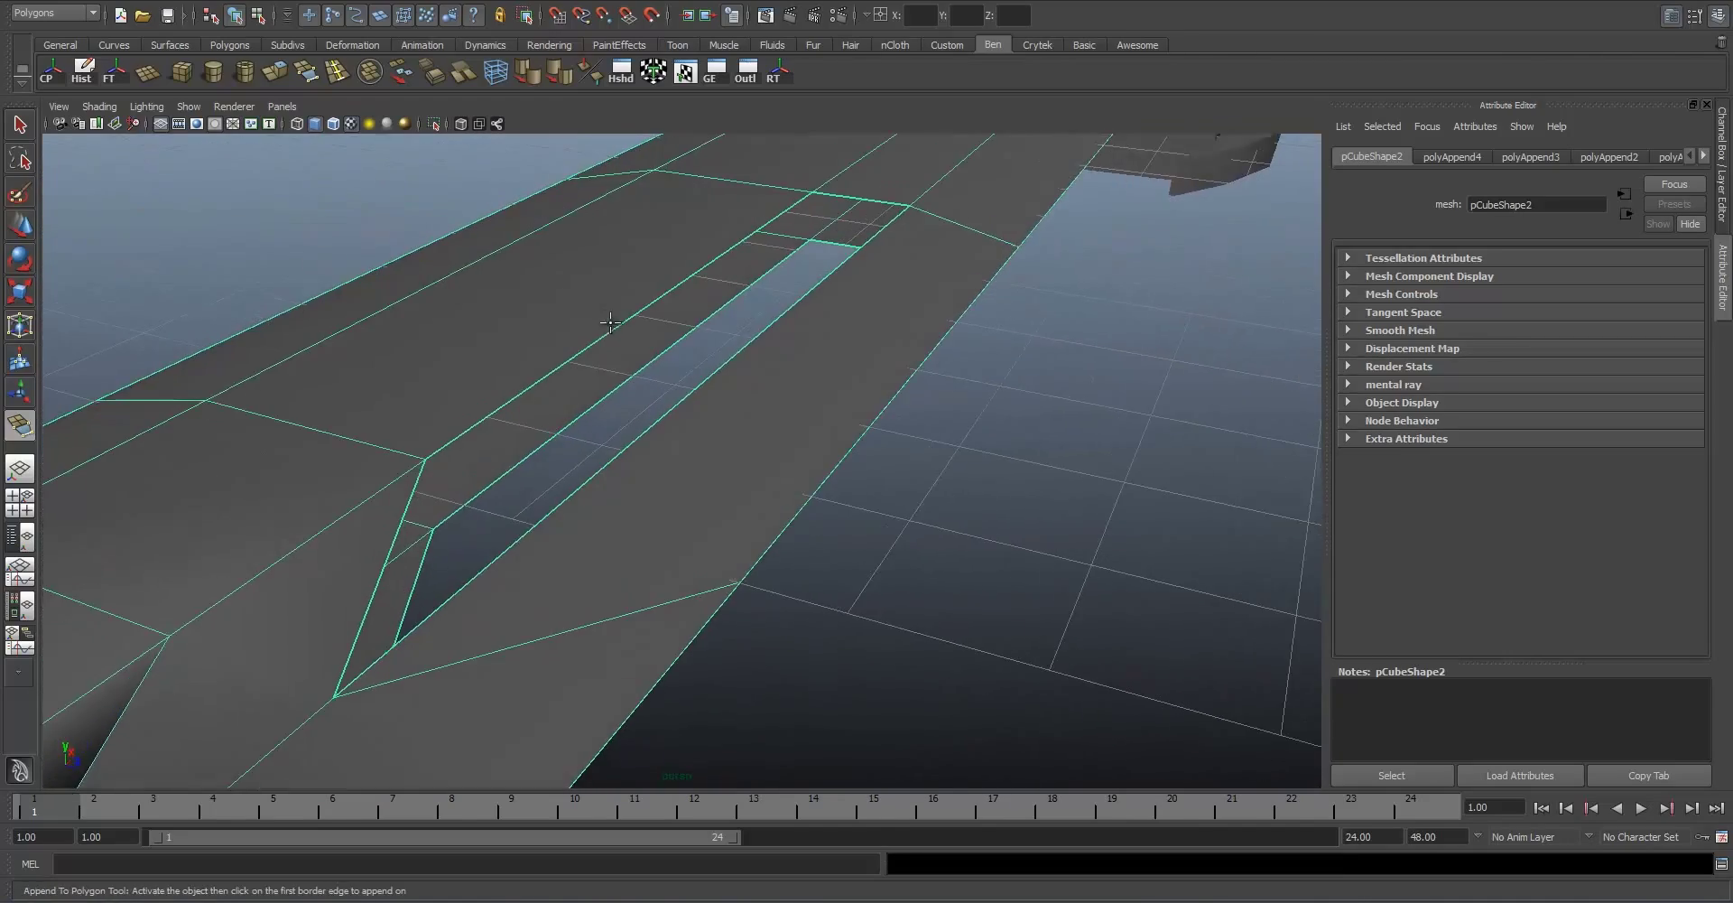
alt+middle_drag(679, 360, 729, 341)
scroll(628, 368, up, 3)
scroll(625, 368, down, 2)
alt+right_drag(625, 368, 594, 423)
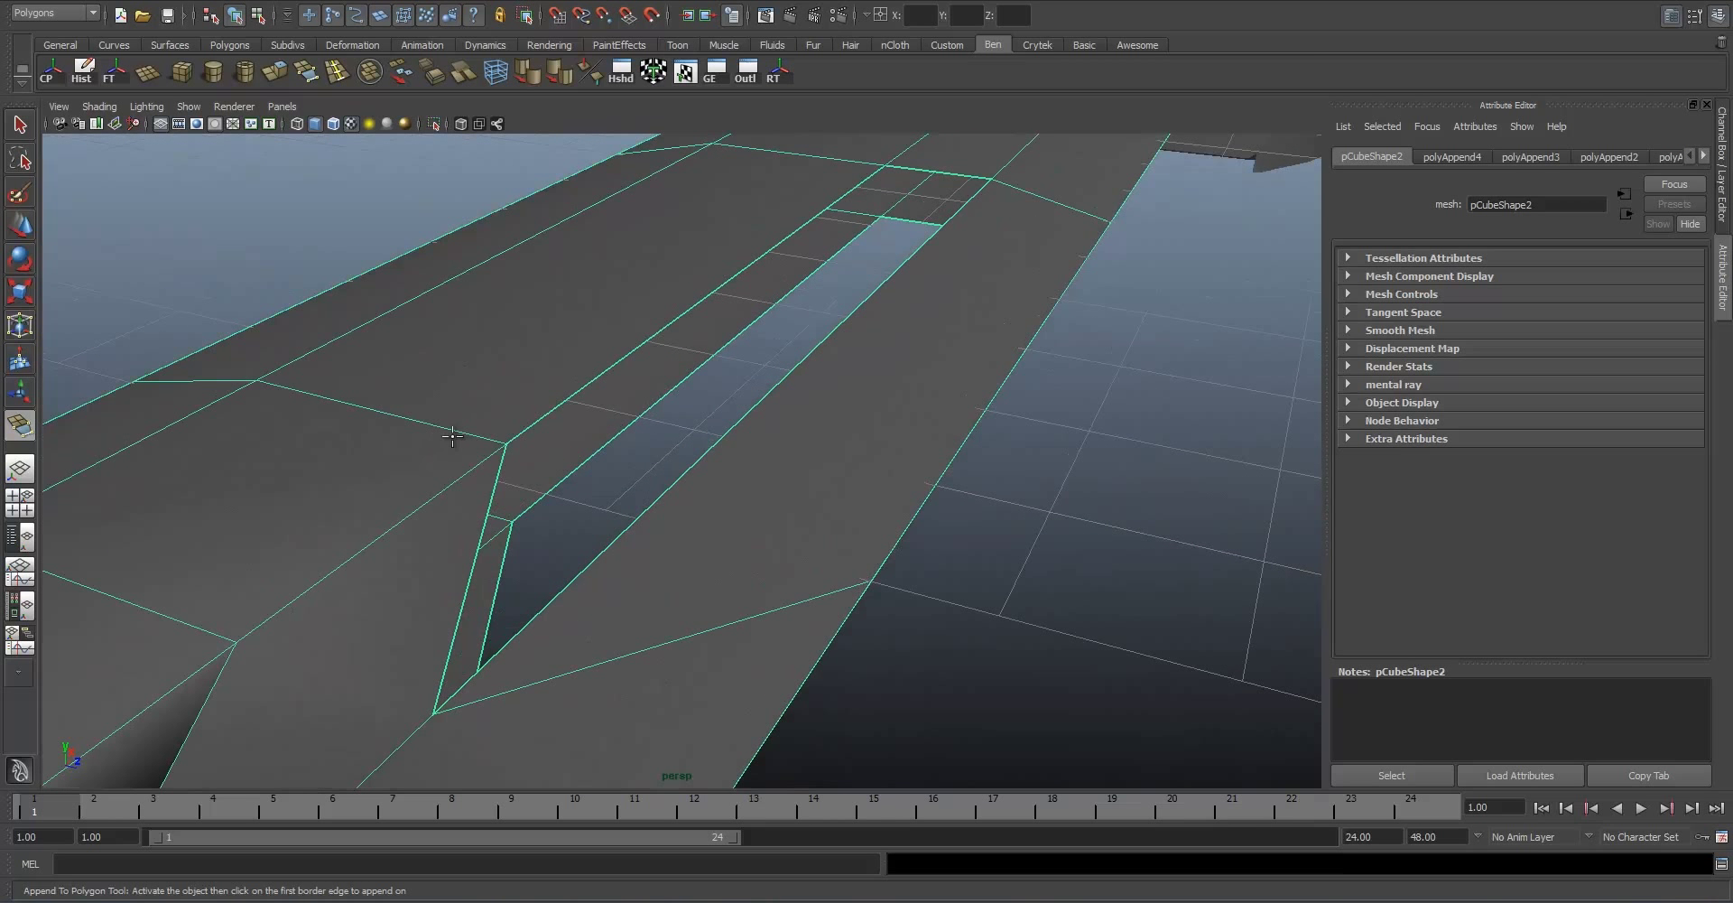
click(558, 408)
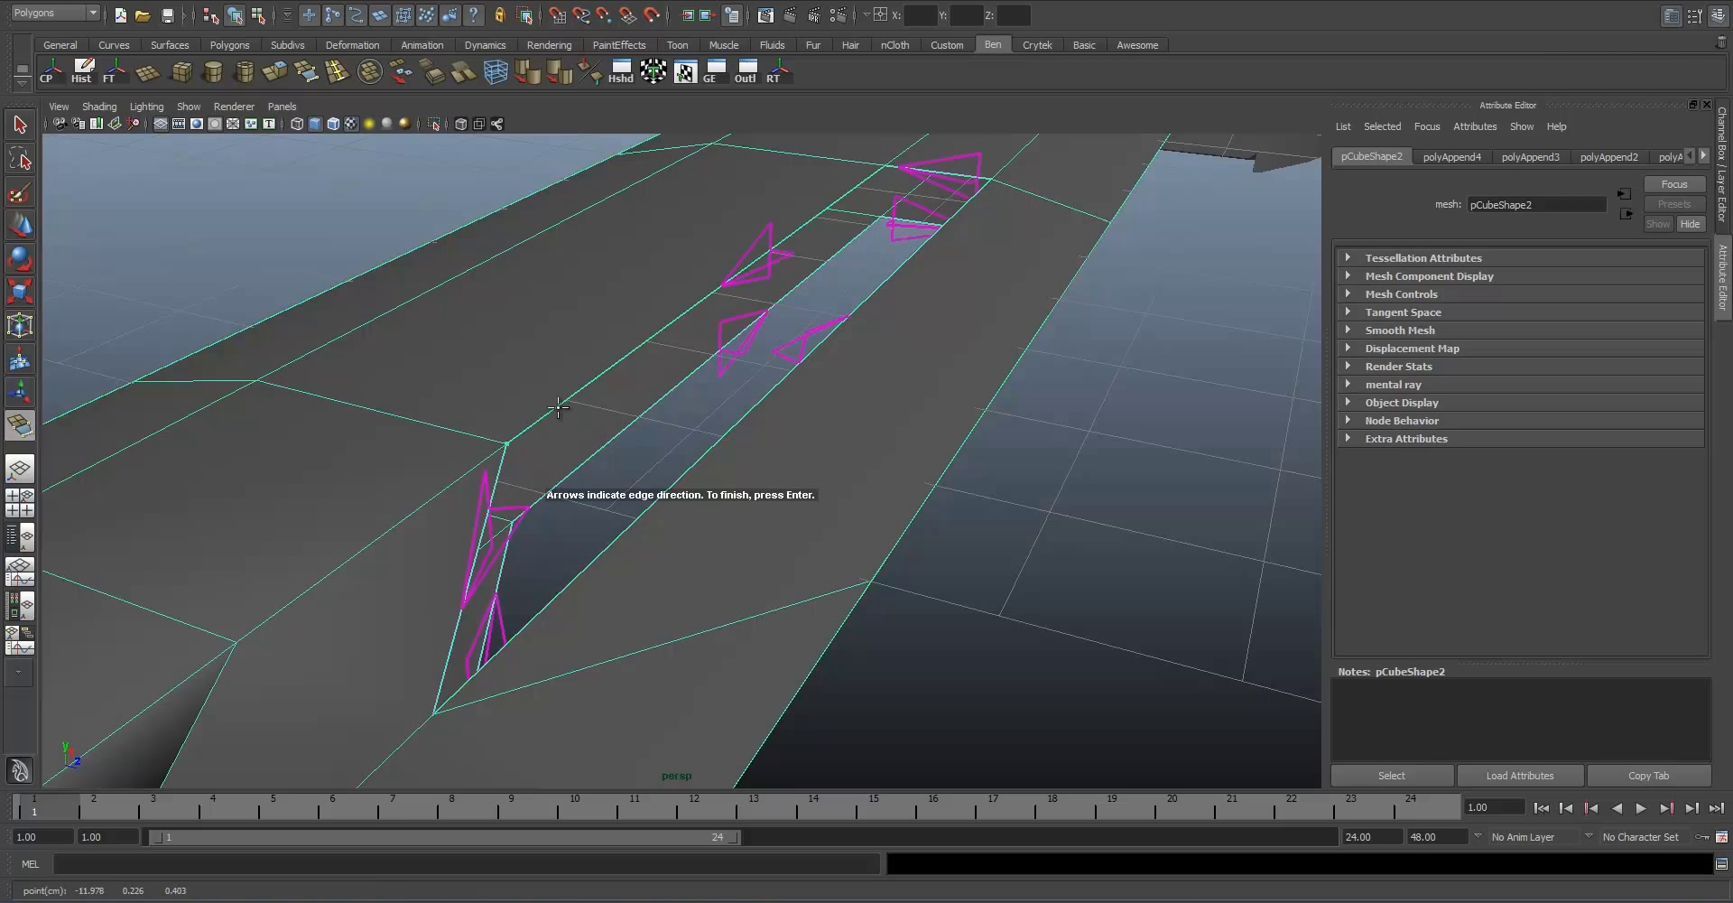
click(724, 441)
alt+drag(713, 425, 587, 368)
scroll(598, 374, down, 3)
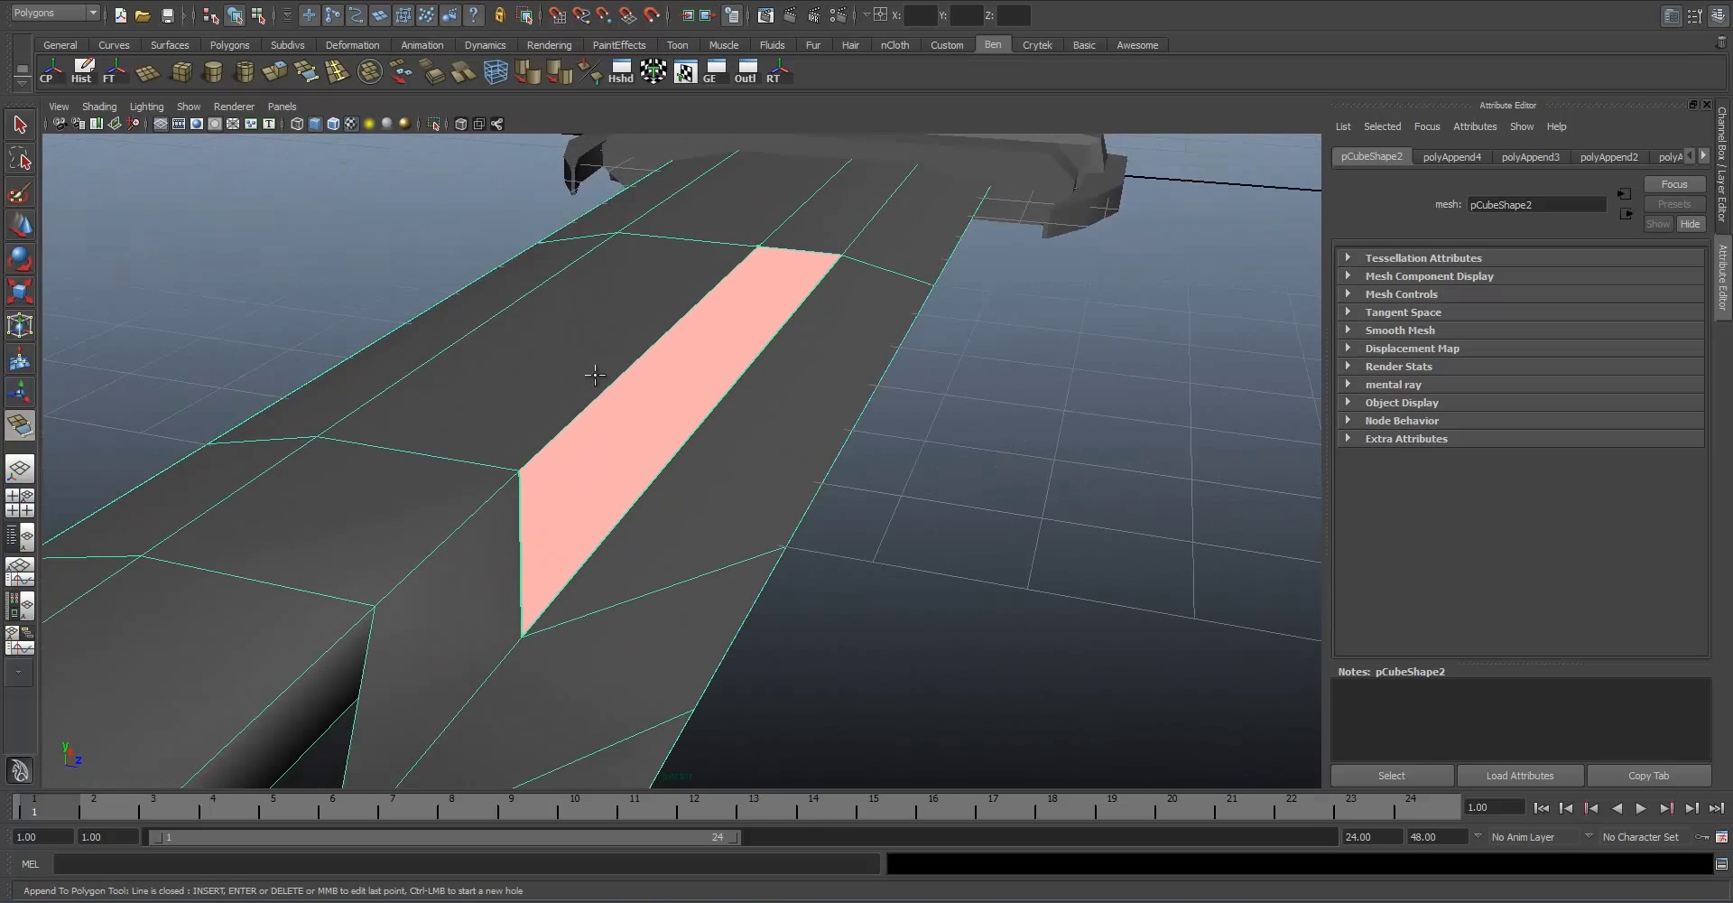
scroll(612, 375, up, 1)
key(Return)
key(w)
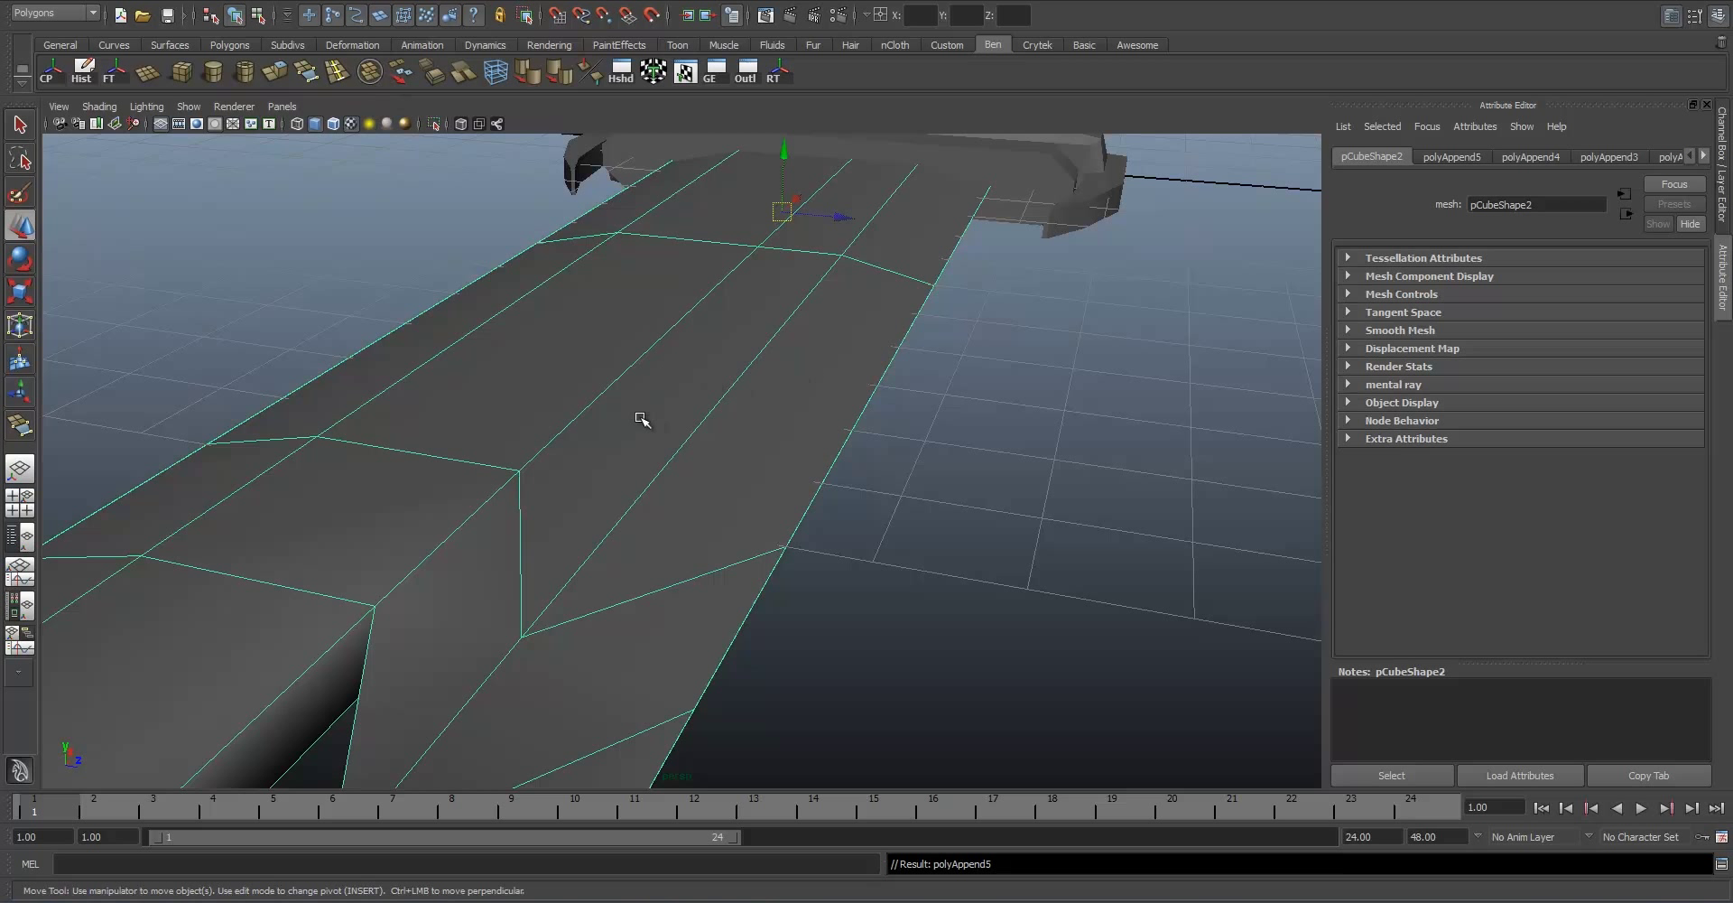
key(ctrl+z)
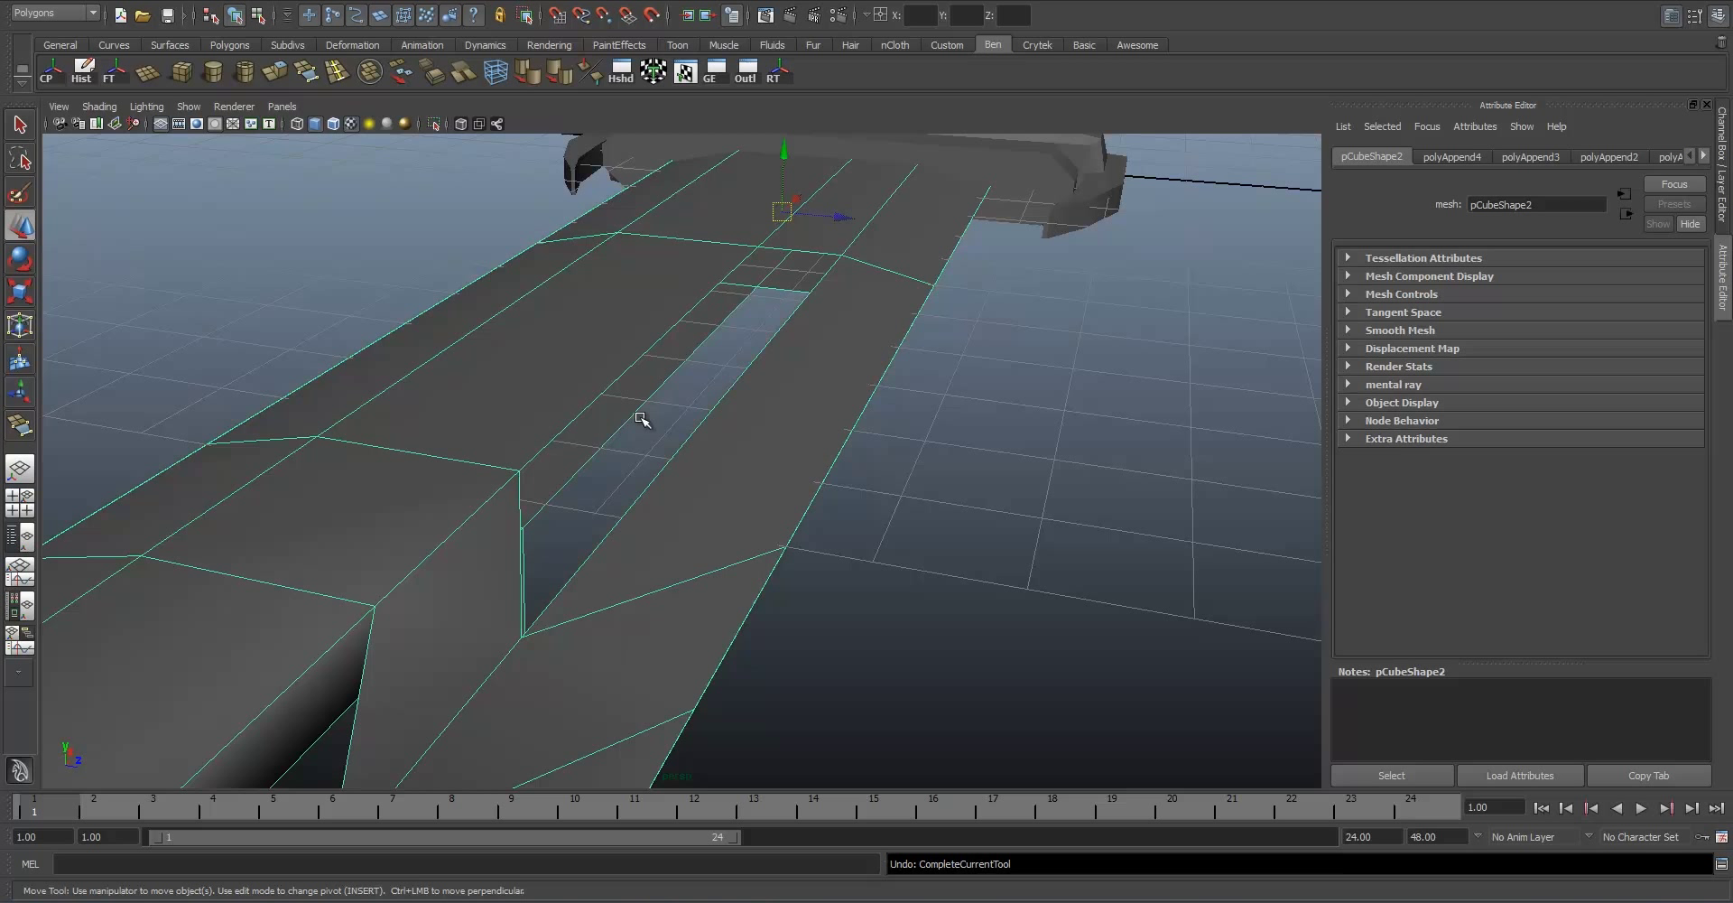
Step: Try to append a polygon between the upper and lower inner long edges of the handle-side slot, and undo it
scroll(698, 352, up, 2)
scroll(694, 367, down, 1)
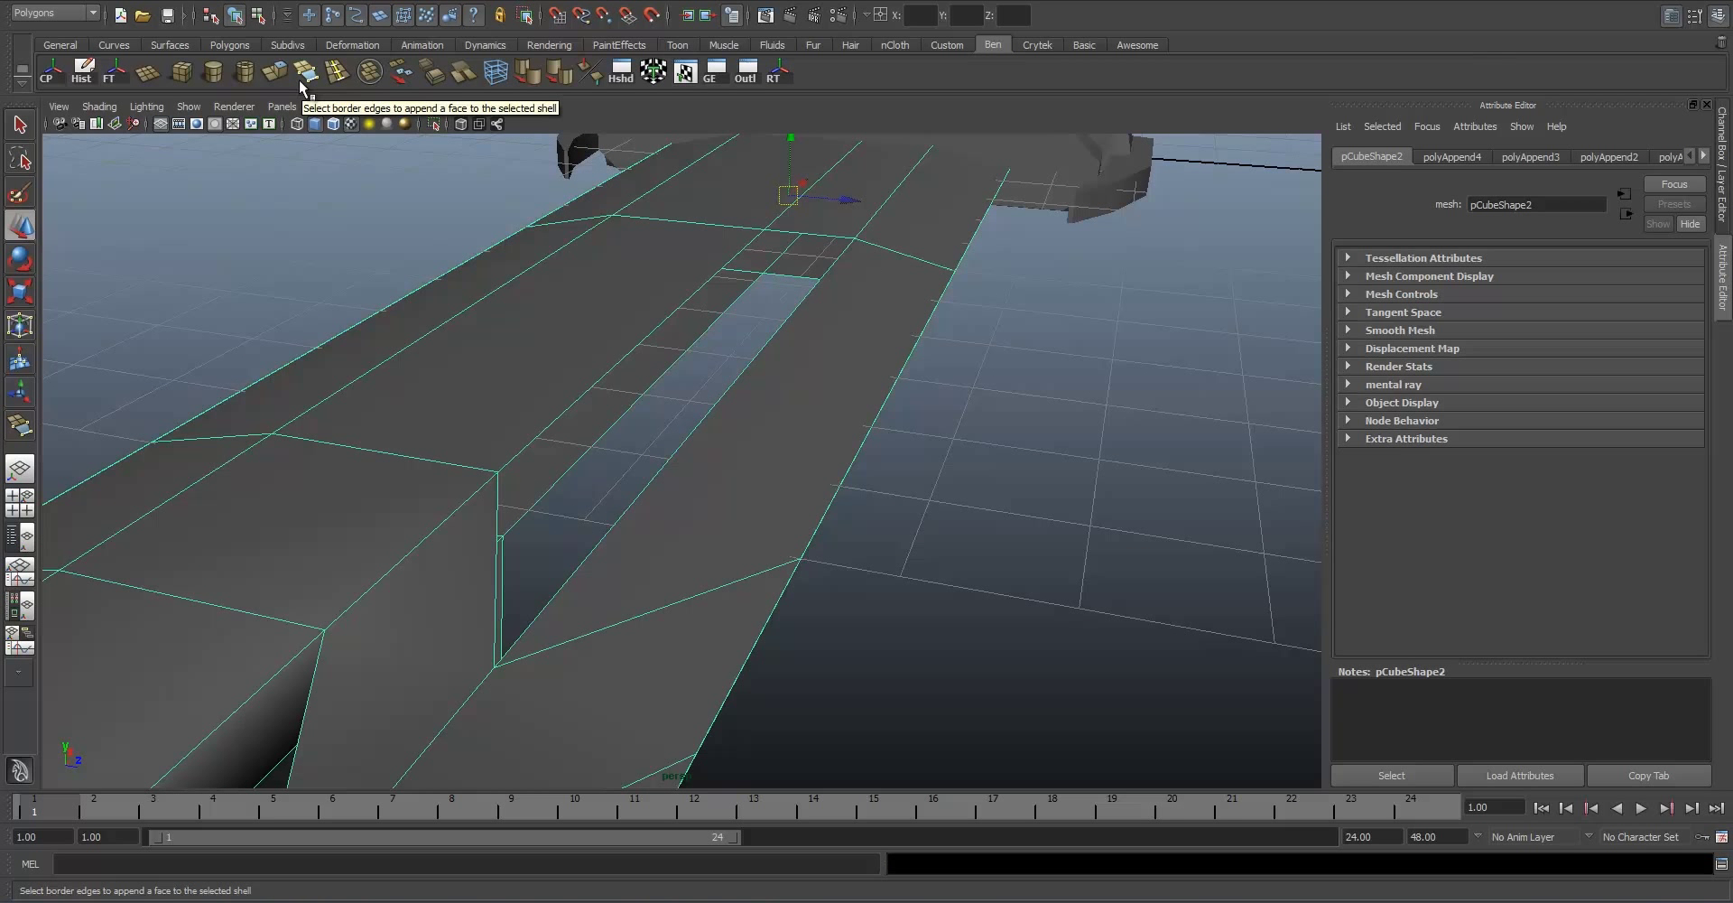
key(g)
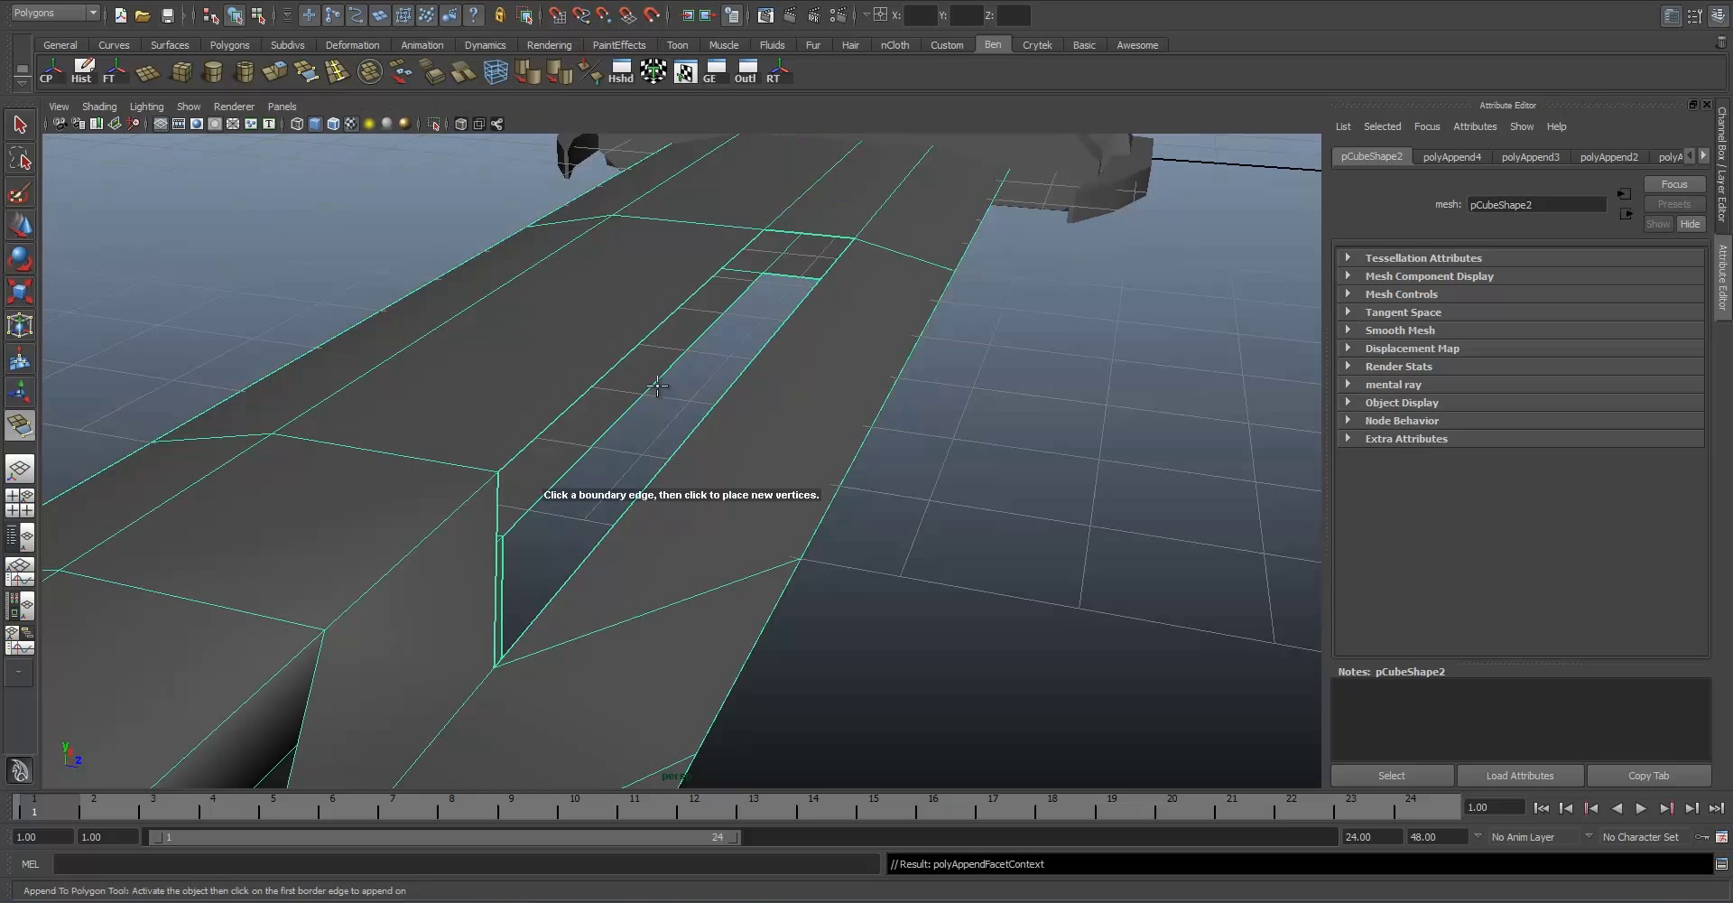
click(642, 336)
alt+middle_drag(750, 306, 759, 361)
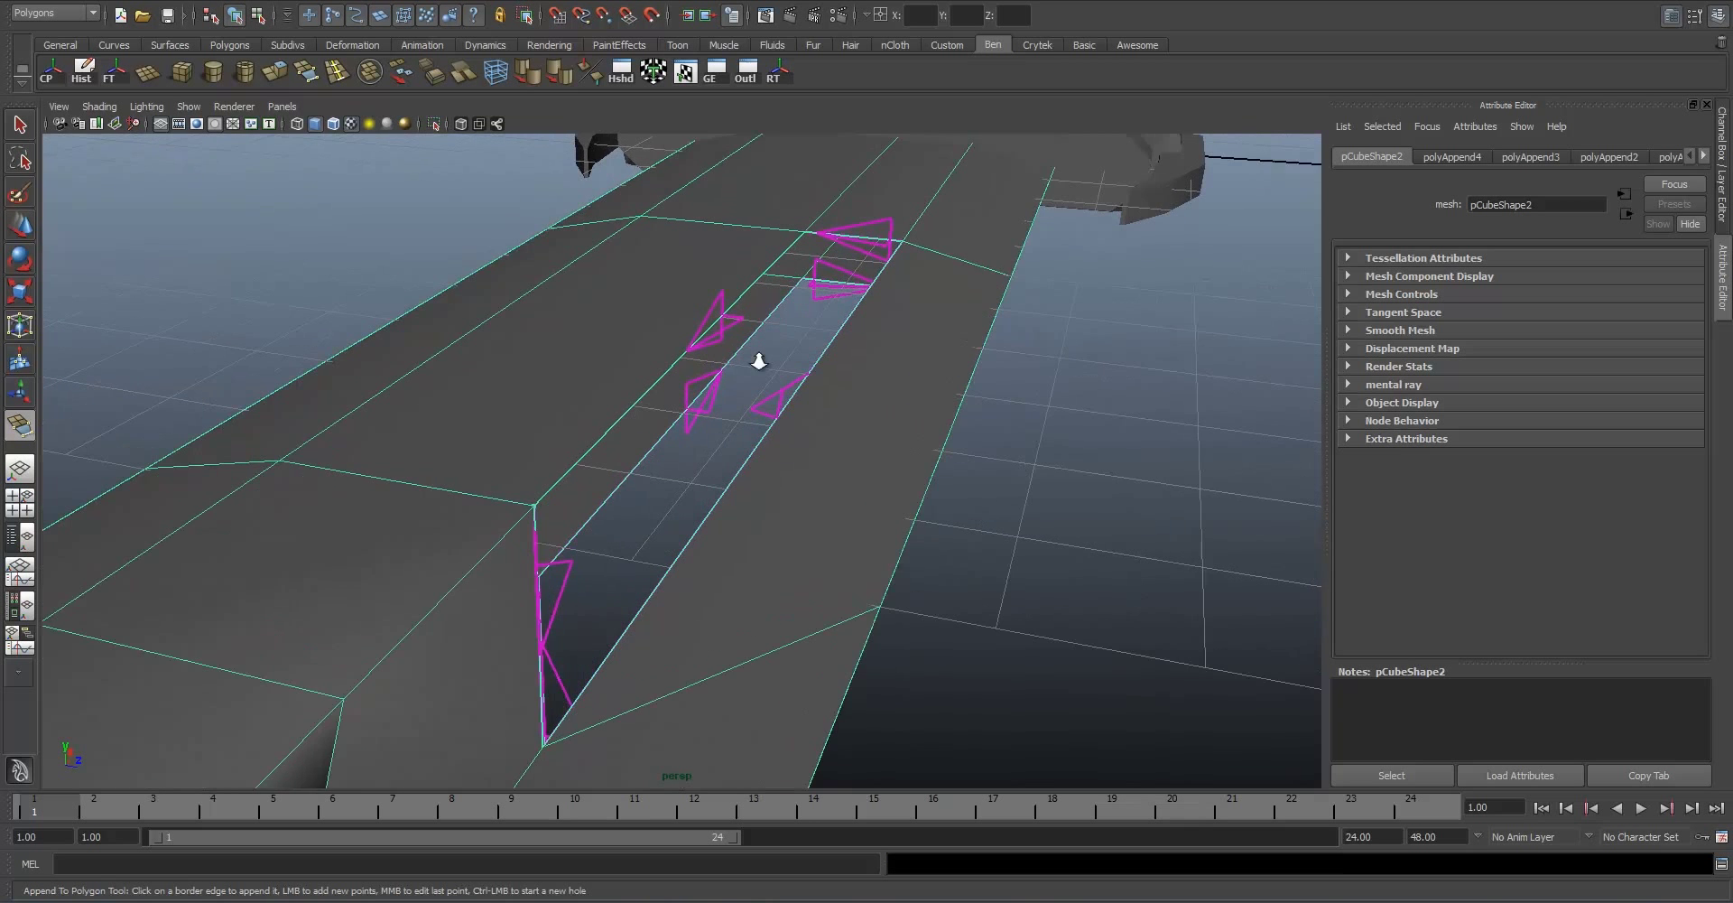
scroll(758, 361, up, 3)
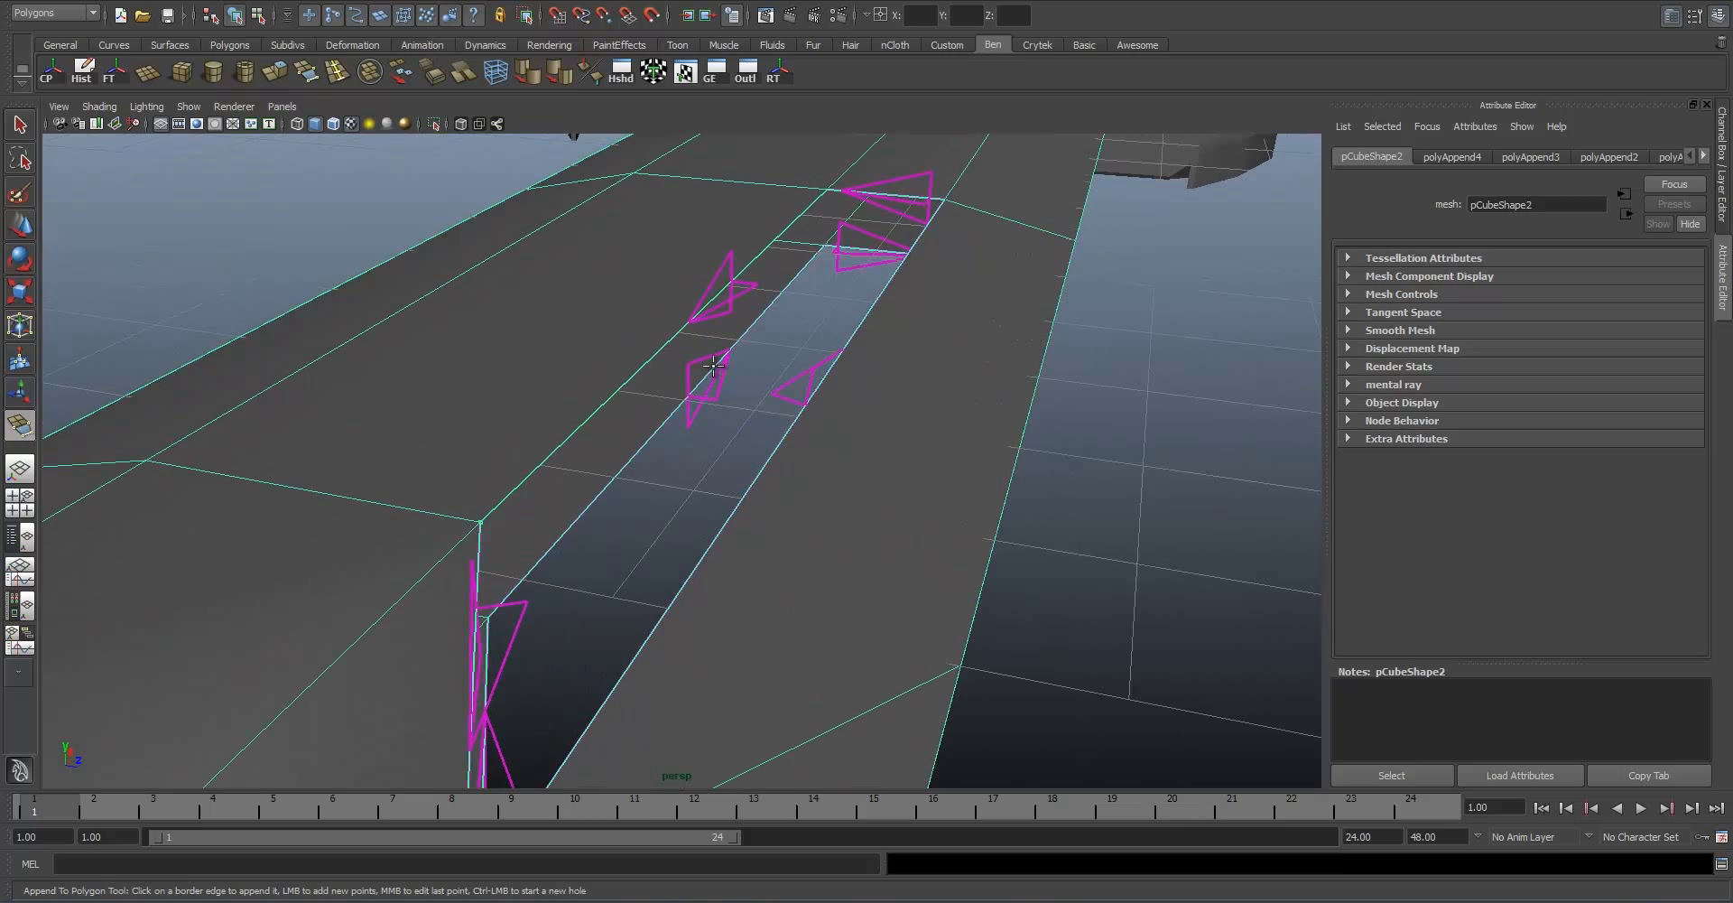
click(713, 365)
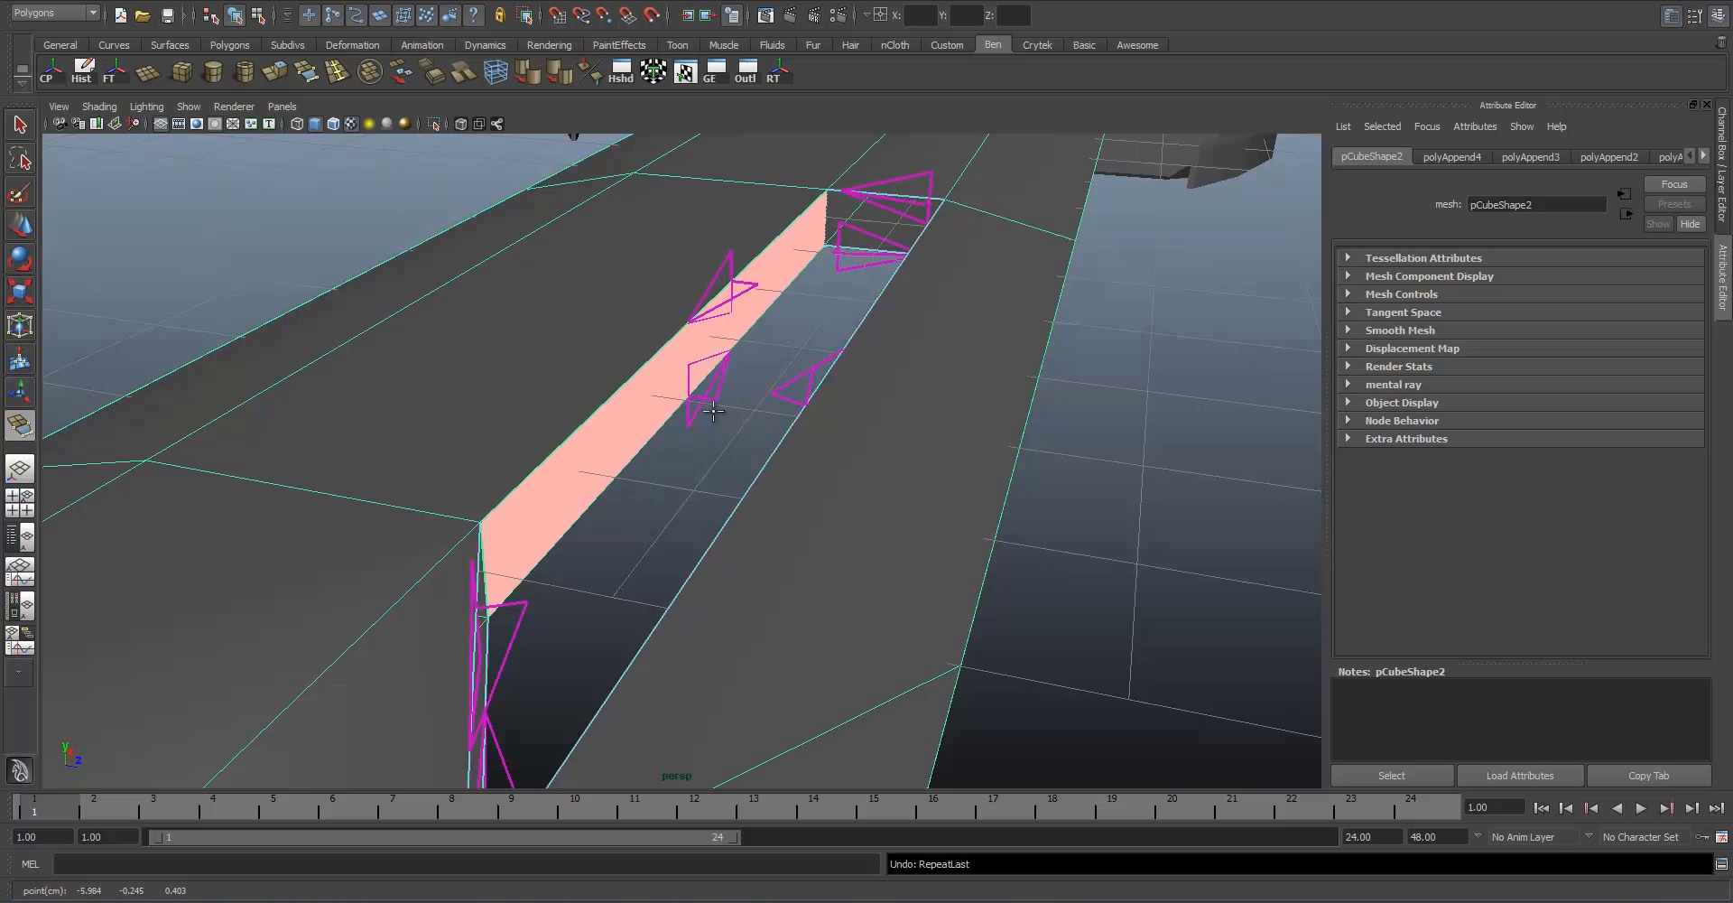
key(w)
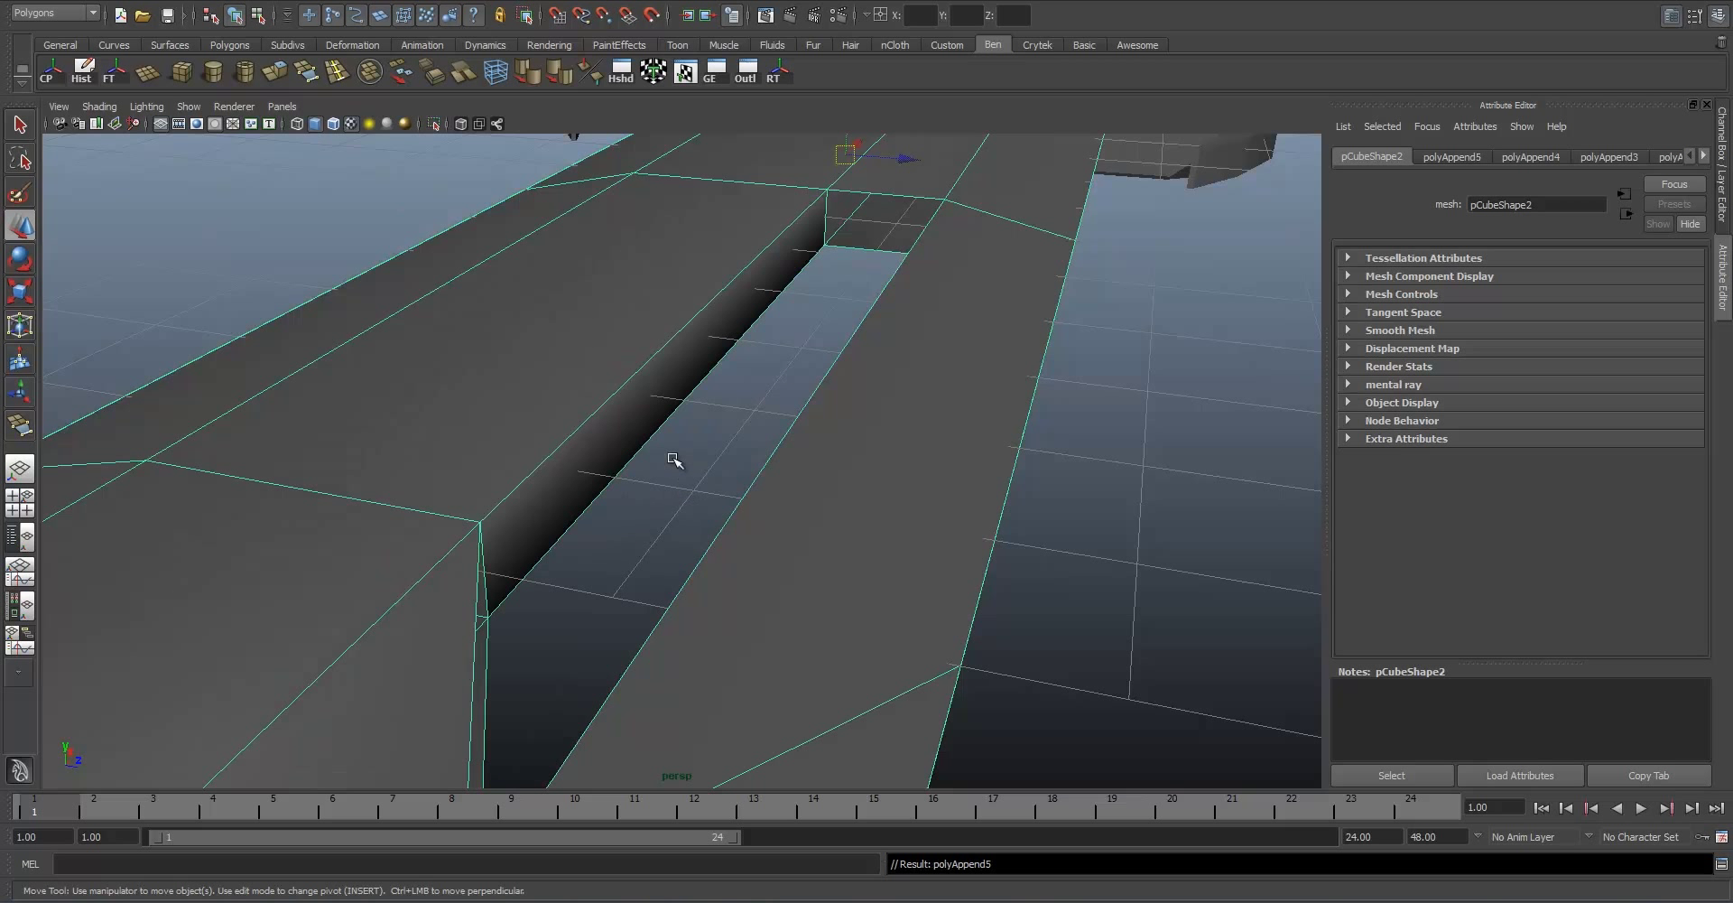
key(ctrl+z)
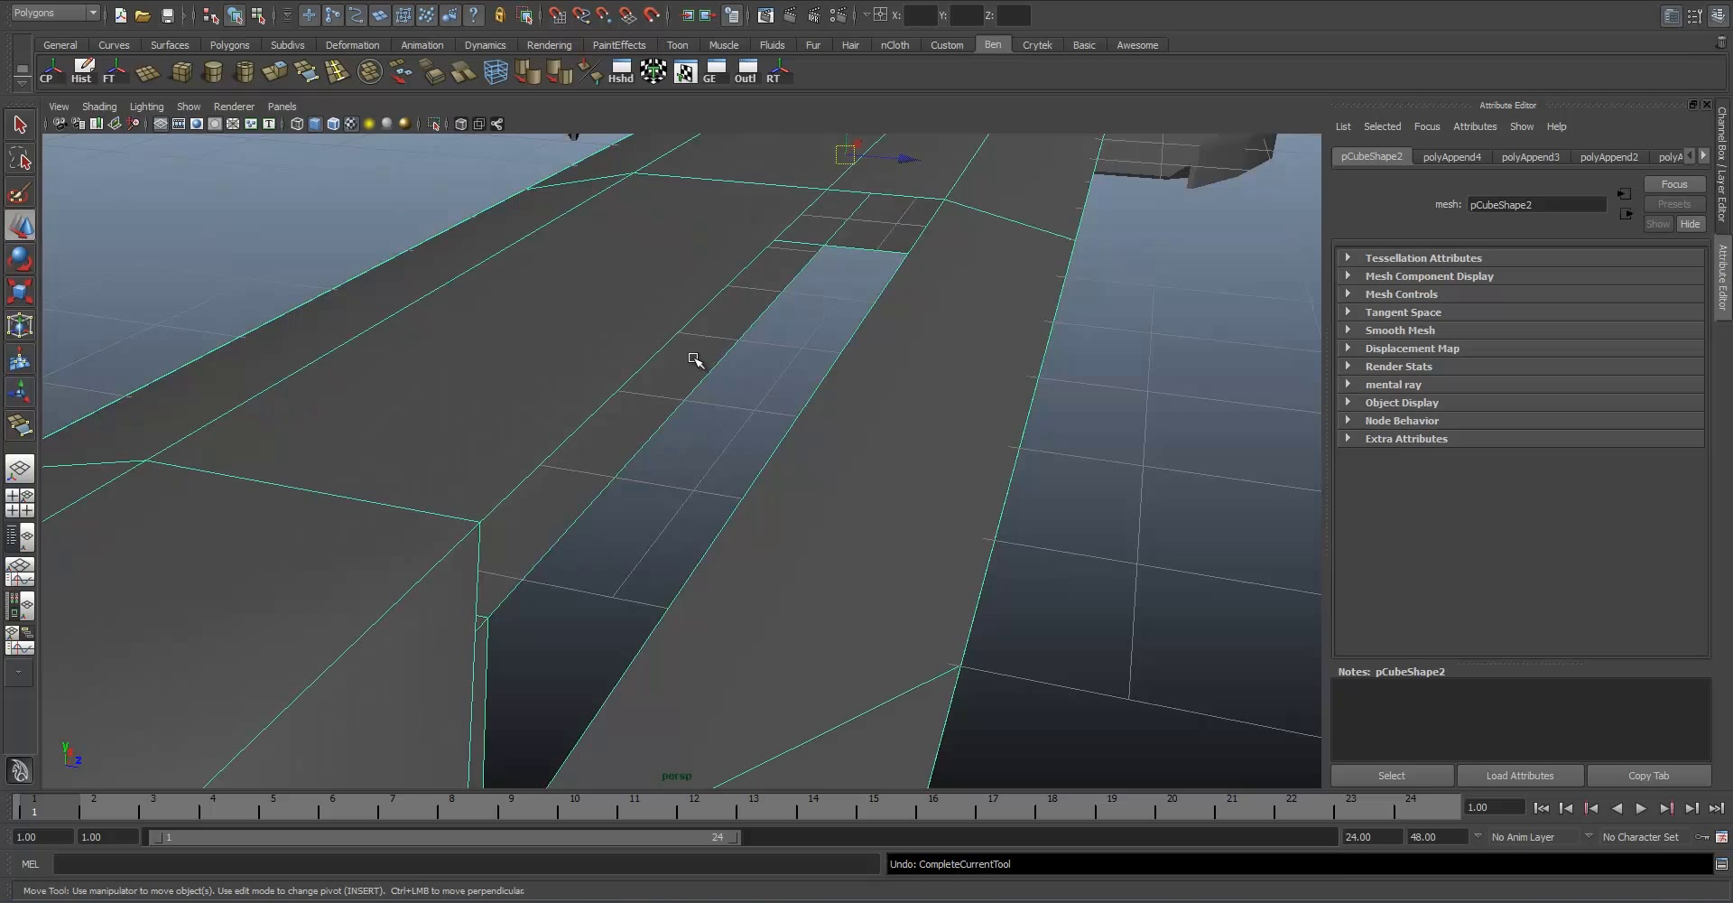
Step: Try to append a polygon between the inner long edges of the handle-side slot, and delete the misplaced face
key(y)
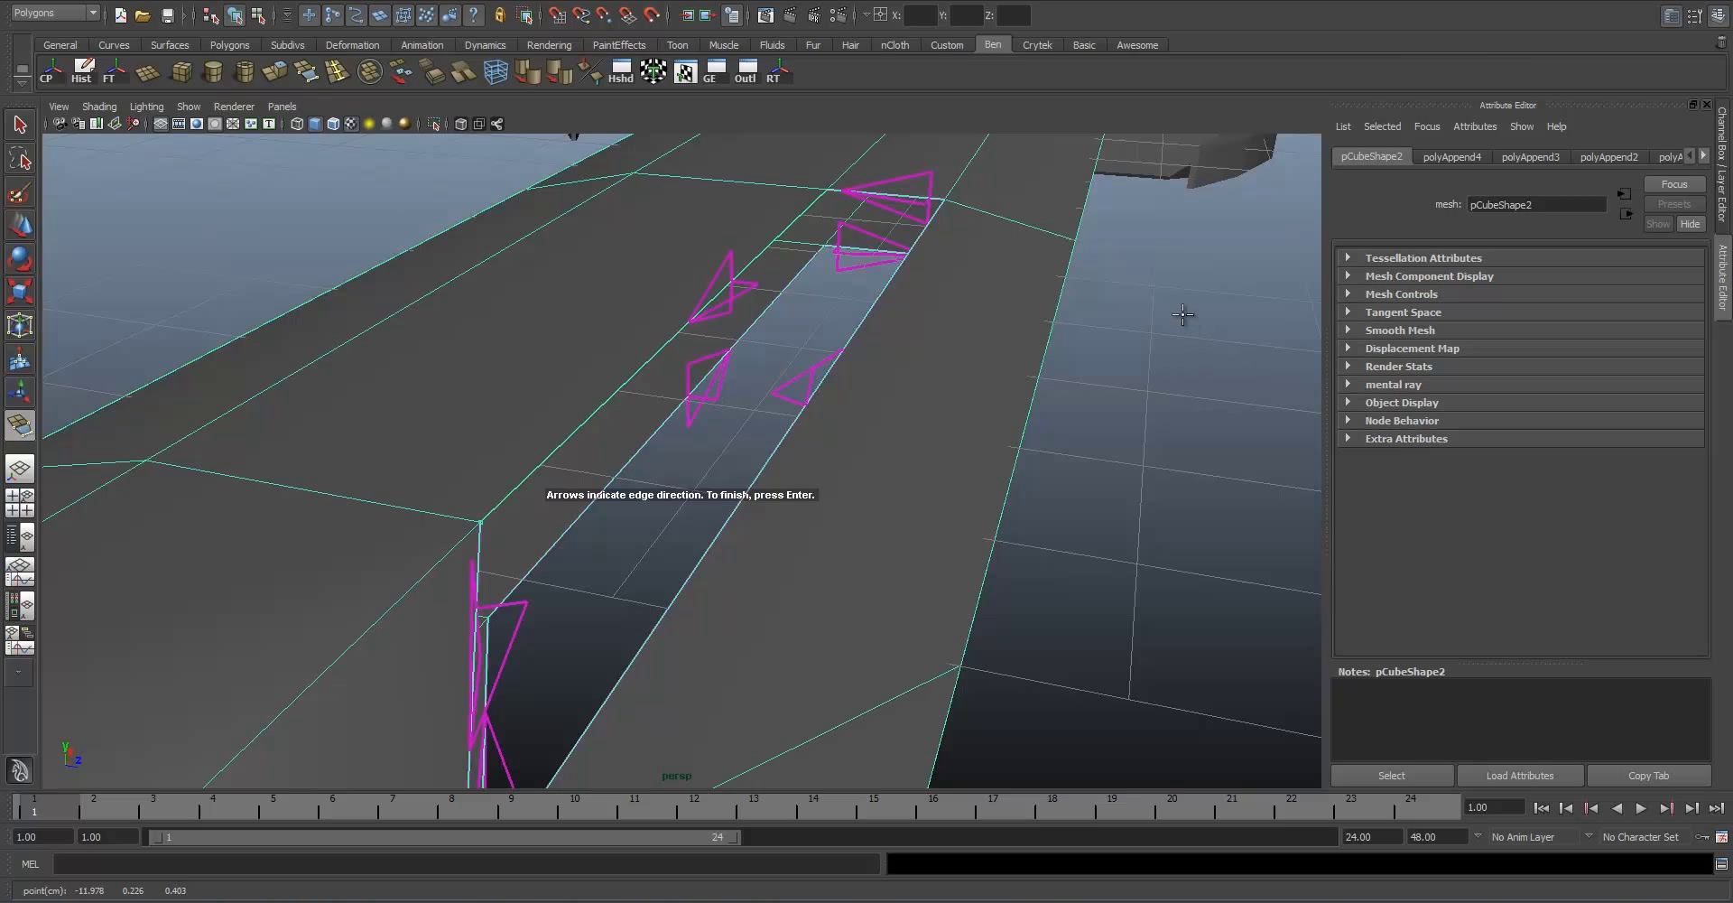
click(1193, 288)
alt+drag(1176, 407, 1095, 443)
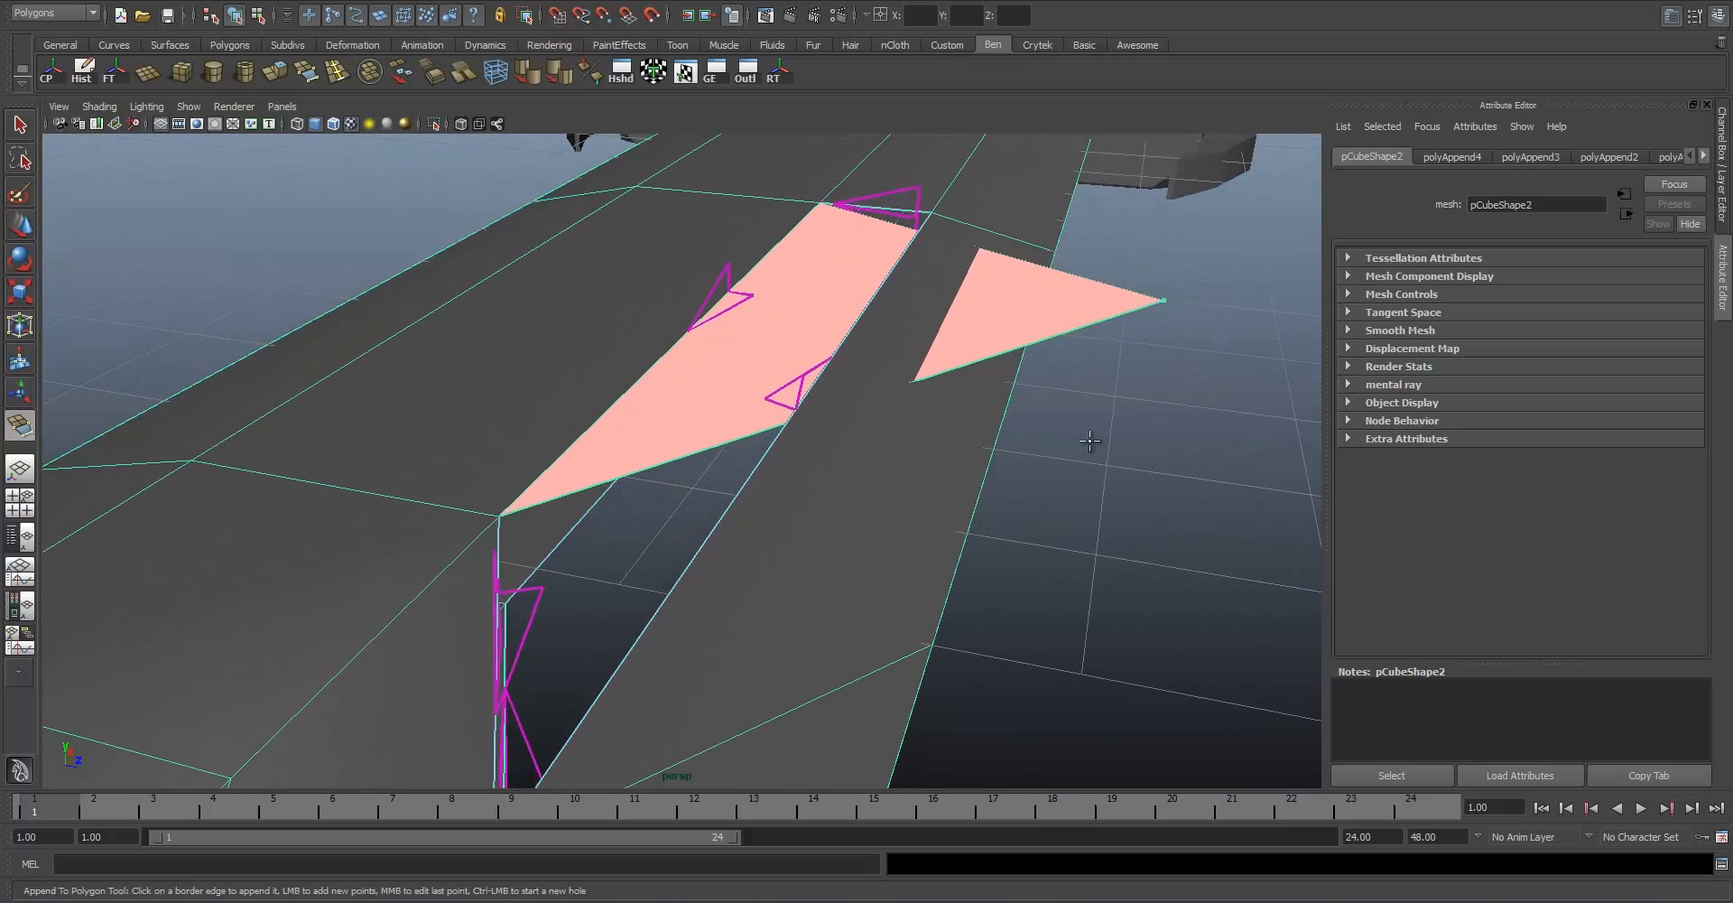
click(20, 125)
alt+drag(869, 238, 624, 355)
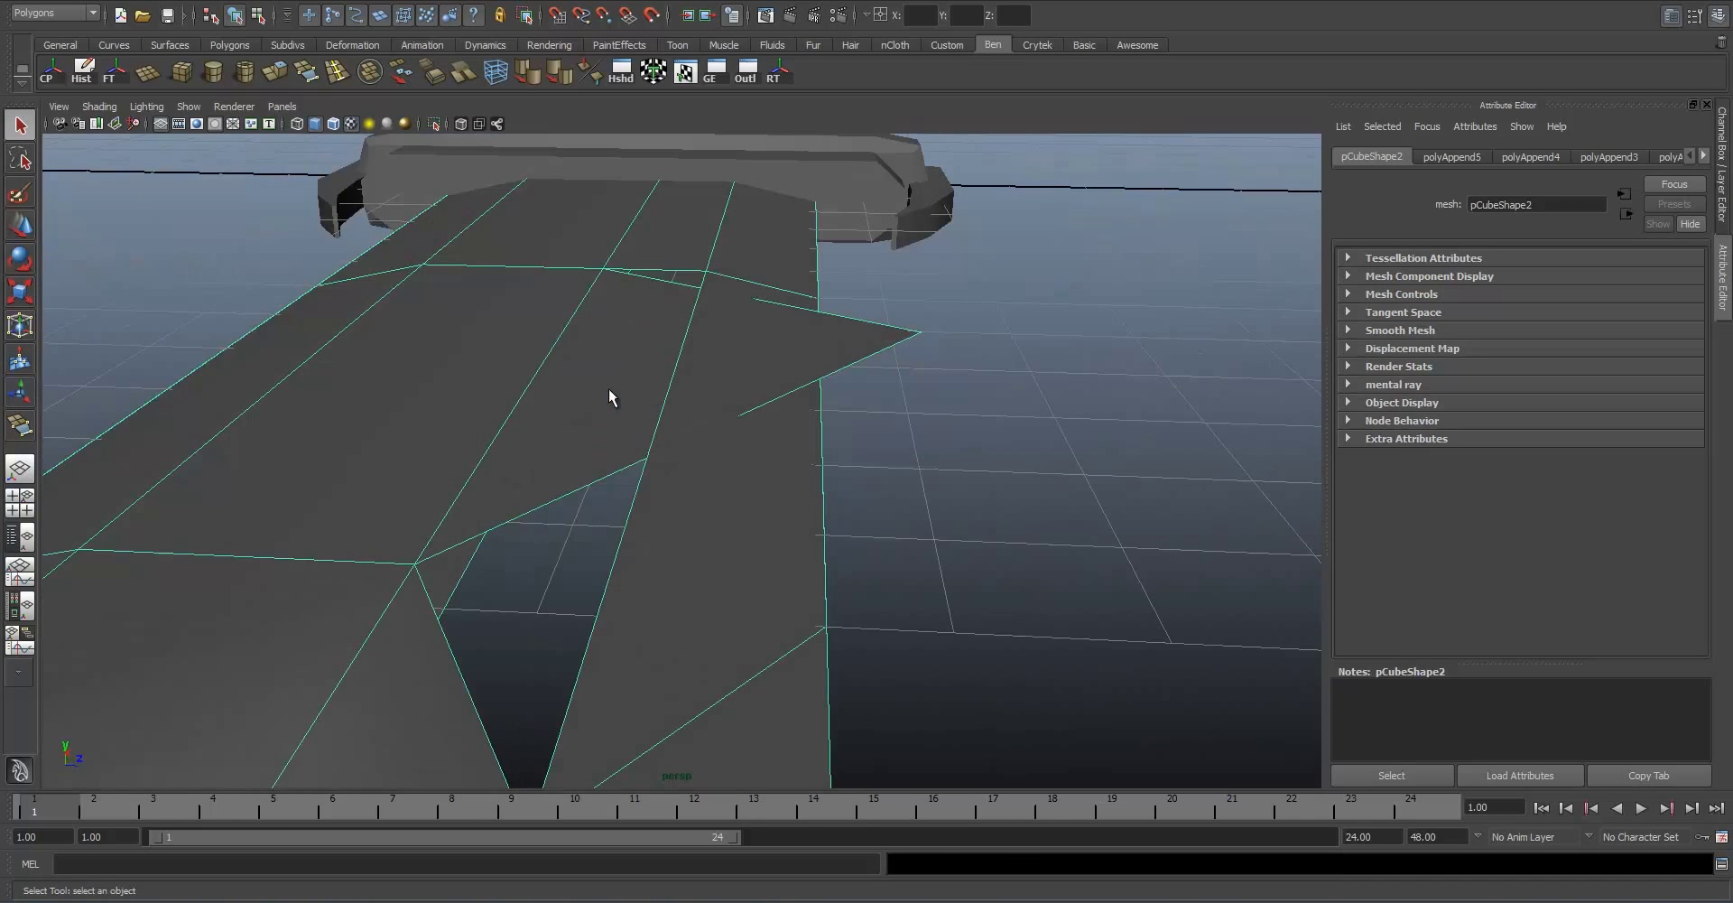
key(F11)
click(594, 358)
key(Delete)
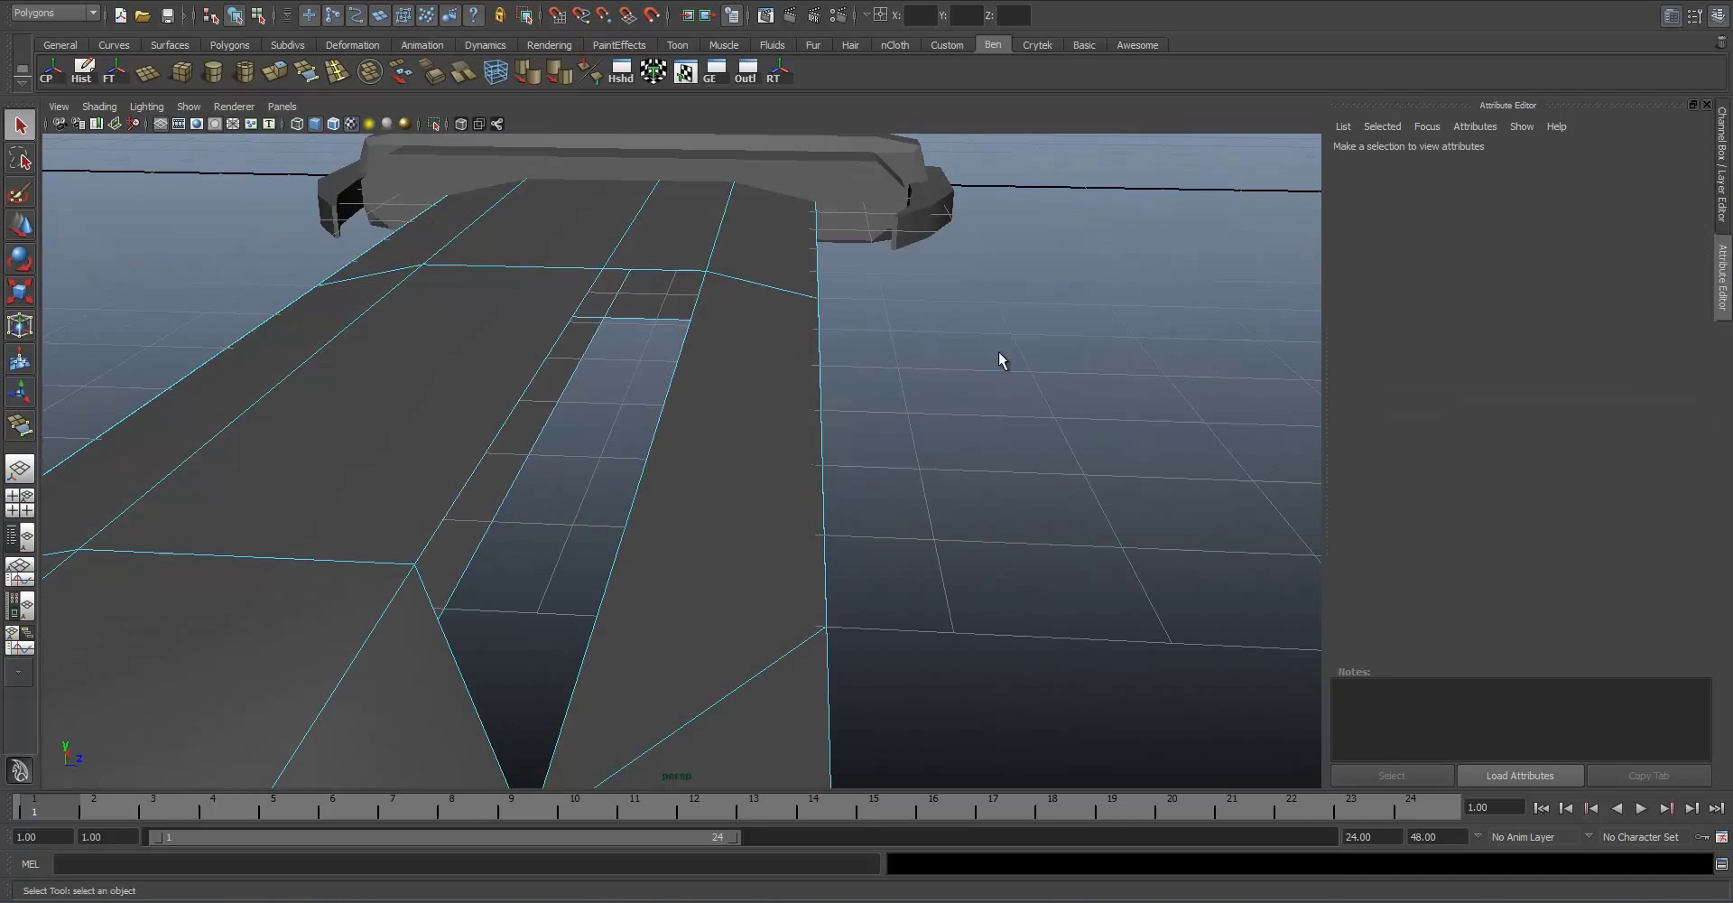
Step: Append a polygon between the upper and lower edges of one long inner wall of the handle-side slot
right_drag(560, 331, 623, 308)
click(556, 310)
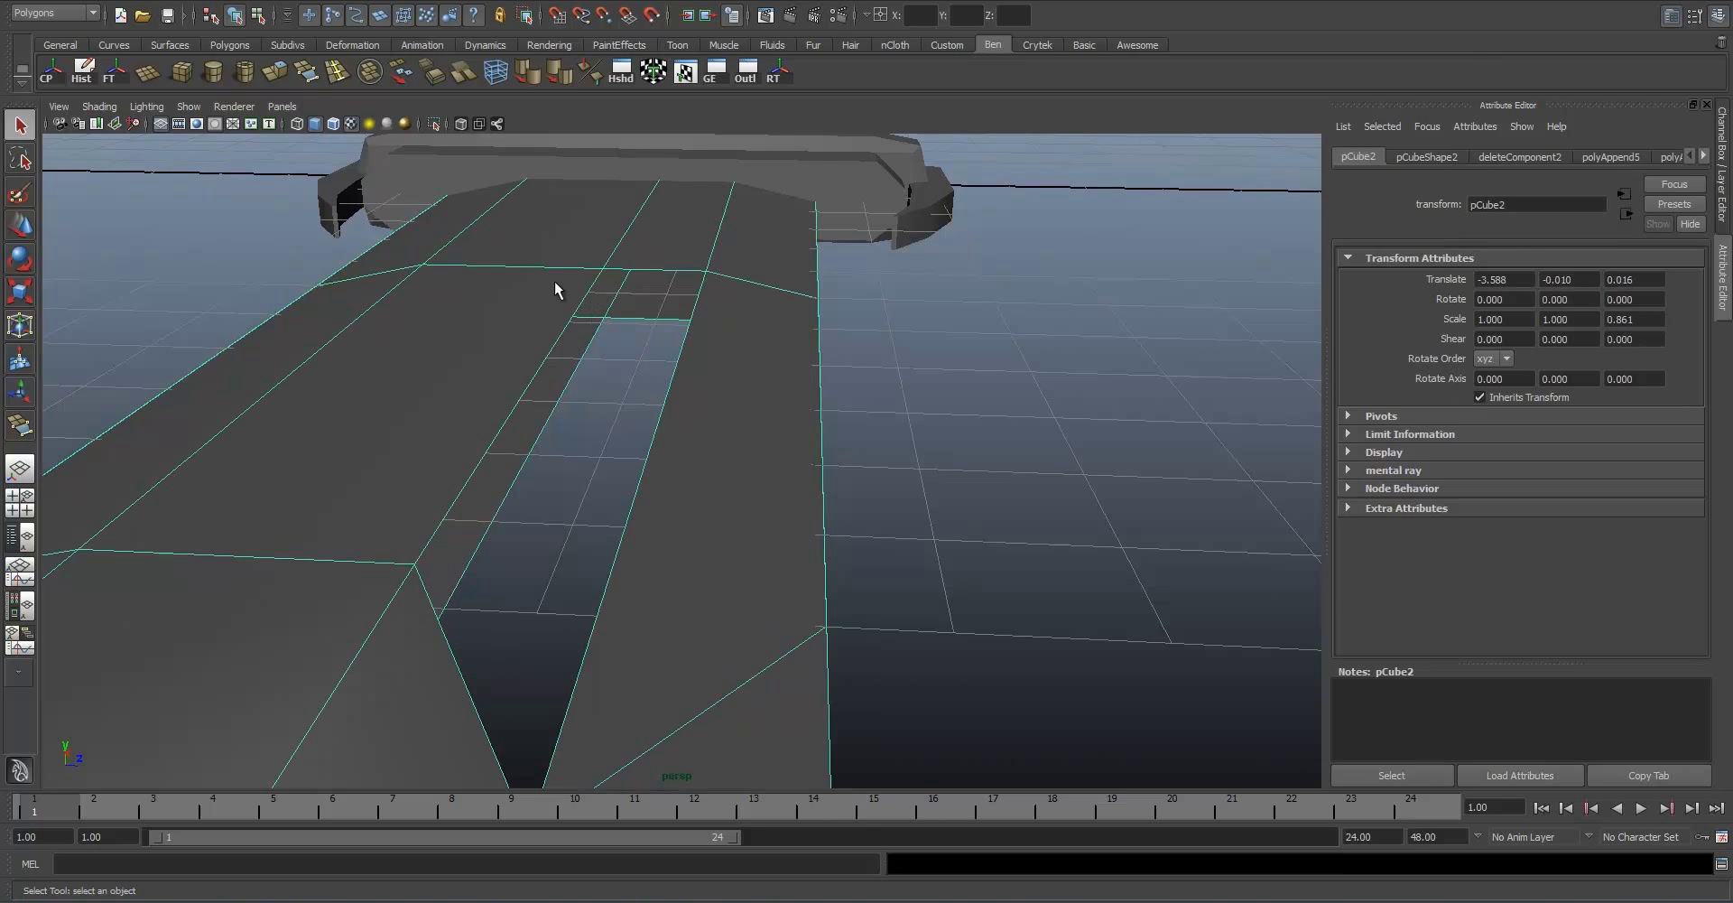
alt+drag(554, 280, 514, 269)
click(306, 79)
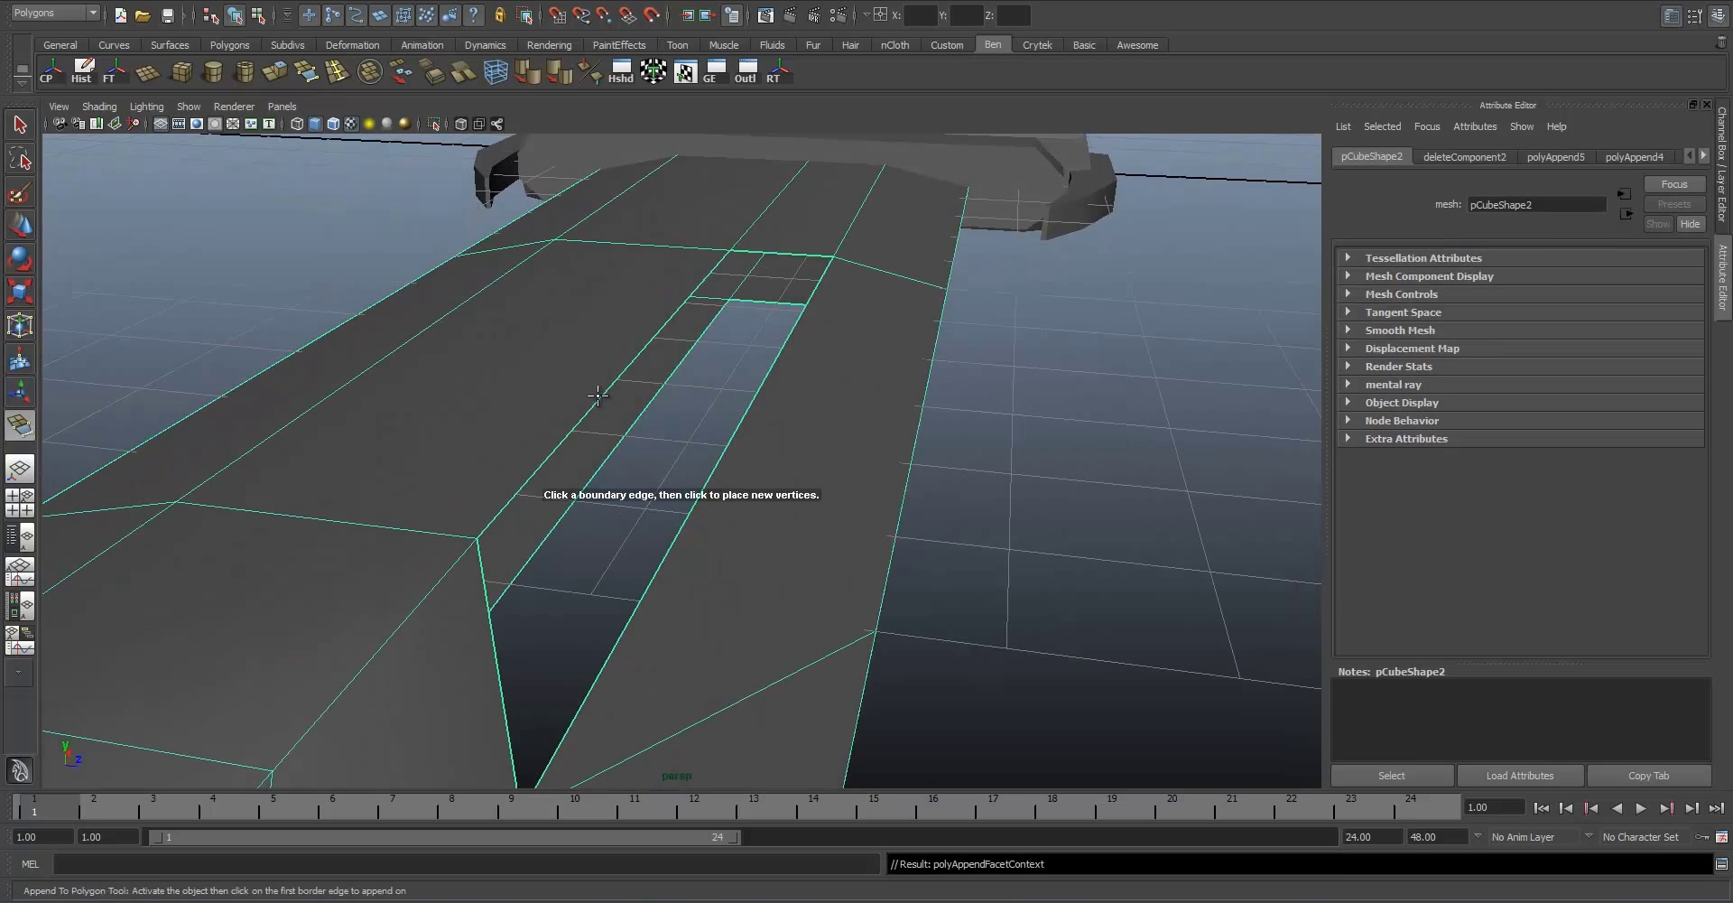
click(602, 394)
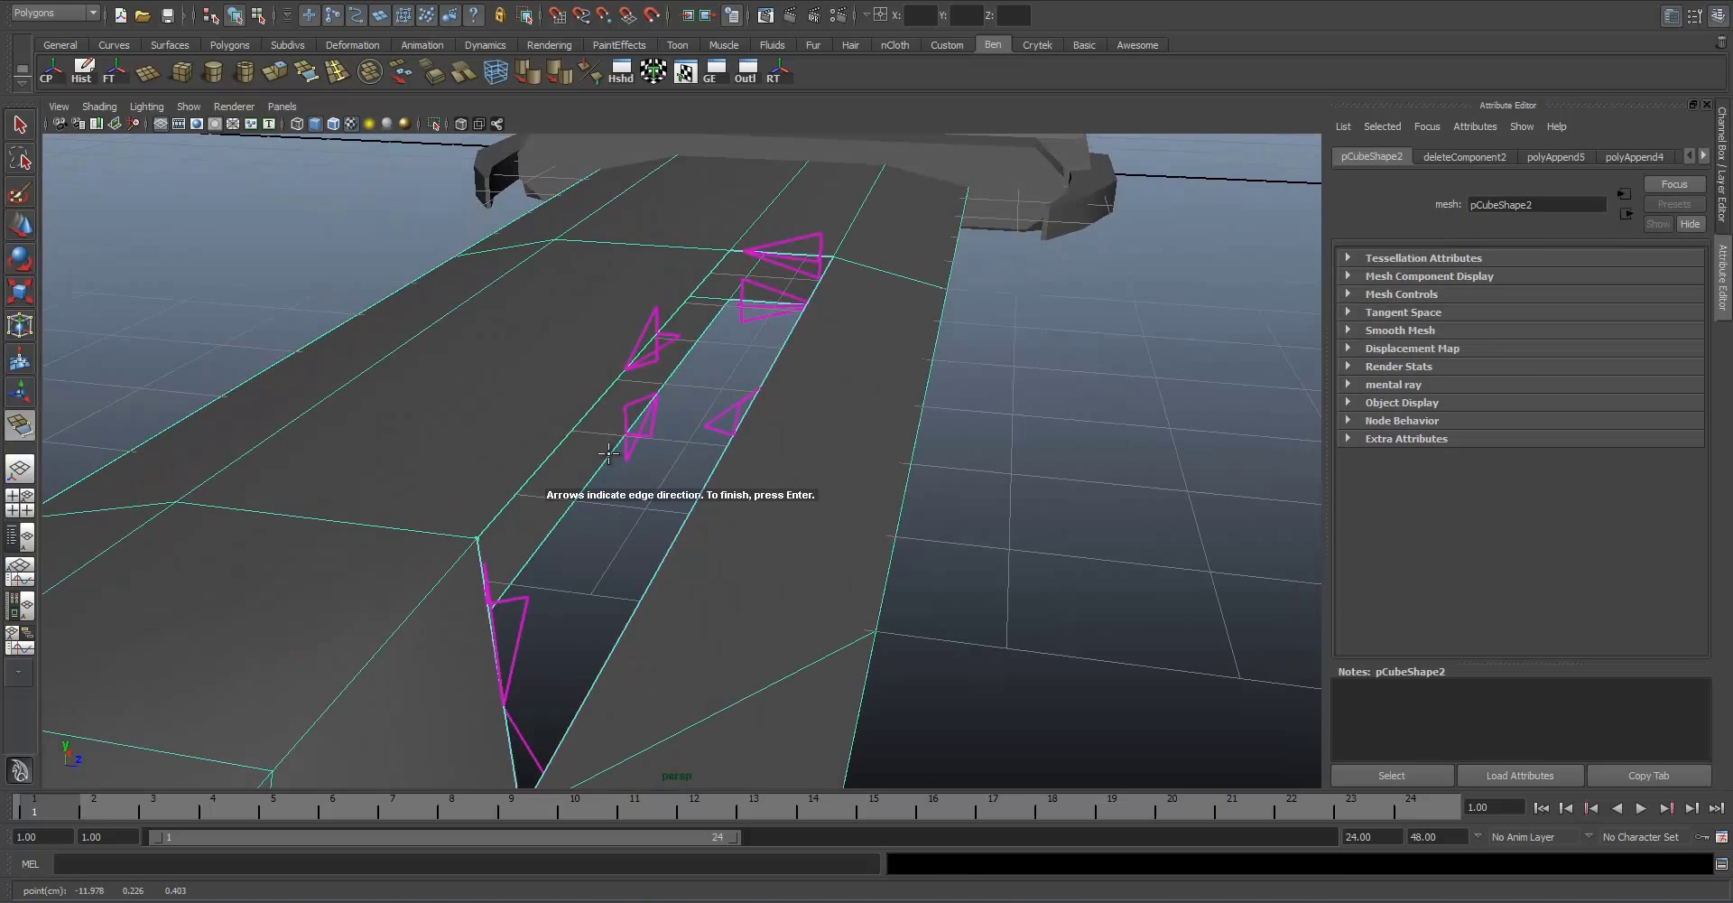
click(639, 423)
key(Return)
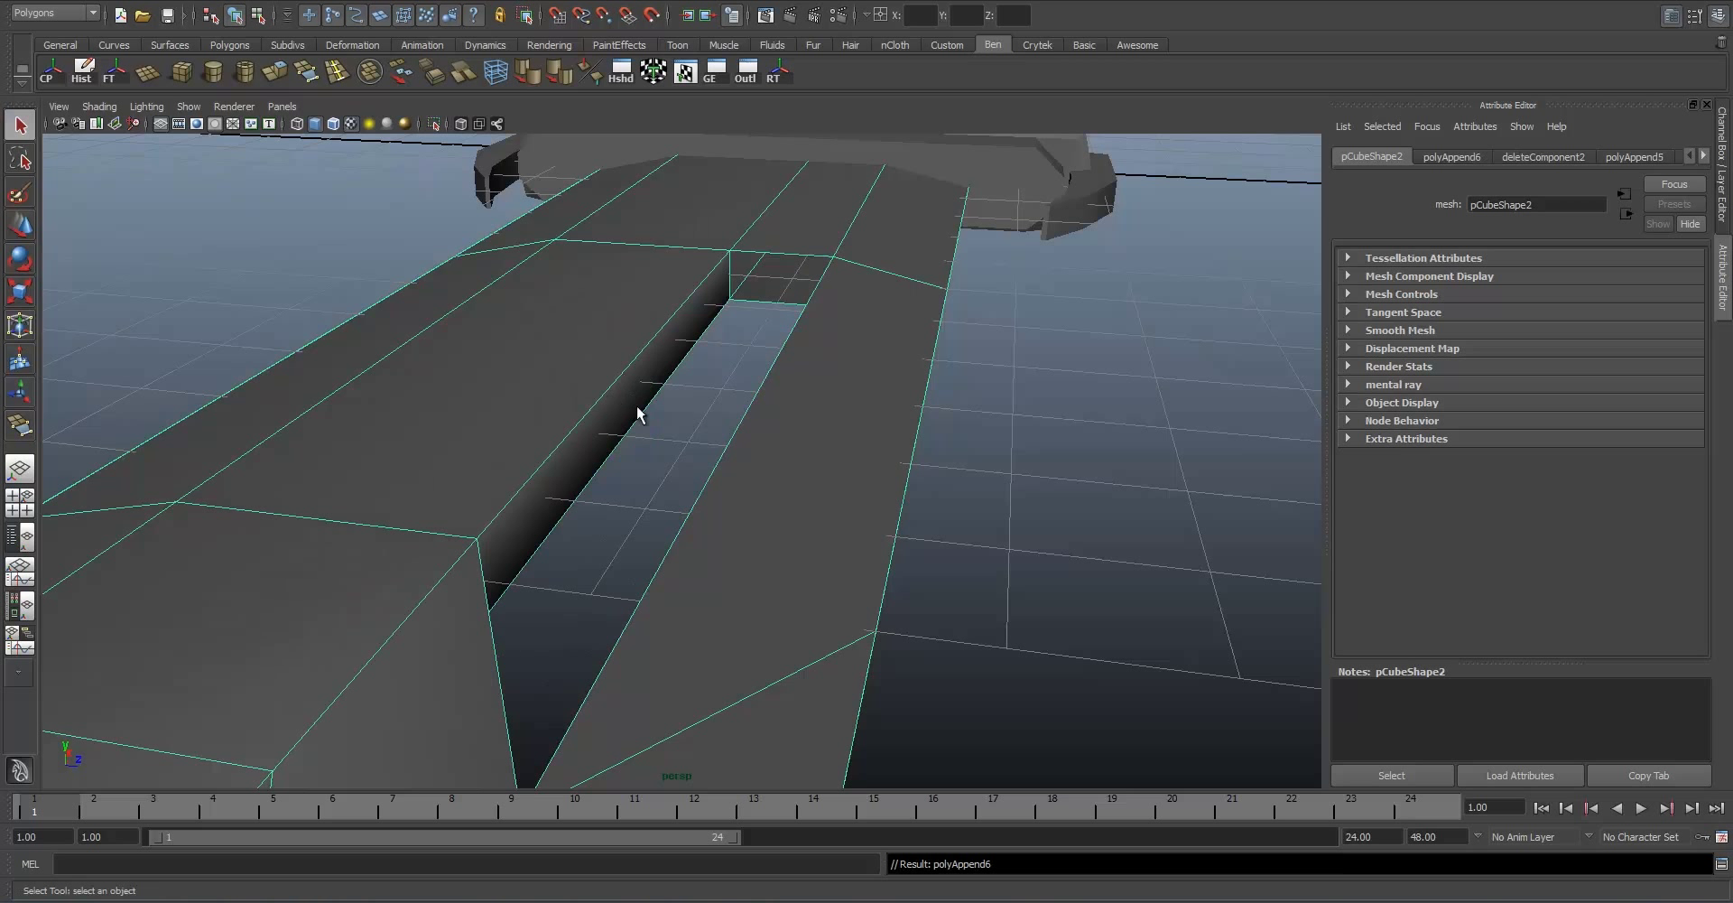
Step: Append a polygon to close the handle-side slot's end wall nearest the guard
key(y)
click(763, 302)
click(766, 254)
key(Return)
Step: Append polygons to close the handle-side slot's opposite long wall and its slanted end wall away from the guard
alt+drag(635, 295, 825, 316)
key(y)
click(666, 404)
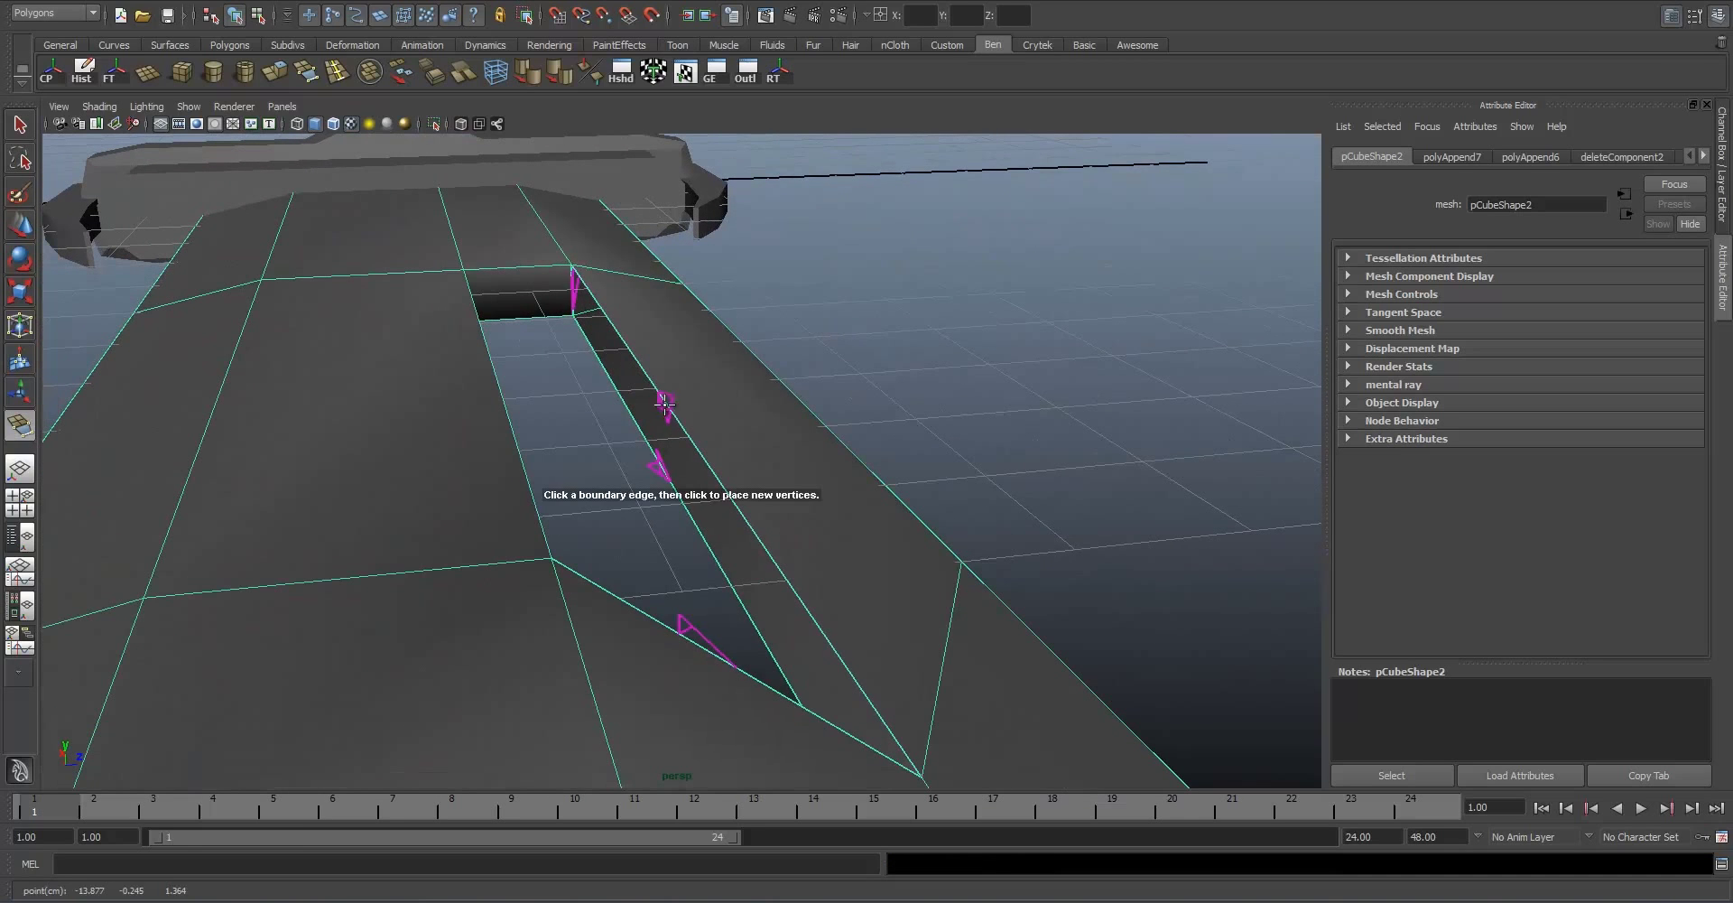
click(662, 397)
key(g)
alt+drag(737, 402, 780, 658)
click(761, 667)
click(708, 604)
key(Return)
Step: Inspect the blade's slot walls, the guard and the handle from several angles
alt+drag(708, 604, 903, 528)
click(19, 126)
alt+drag(768, 542, 631, 474)
click(679, 449)
alt+drag(871, 460, 812, 538)
click(813, 537)
scroll(703, 533, down, 4)
scroll(702, 532, up, 2)
alt+drag(704, 529, 710, 456)
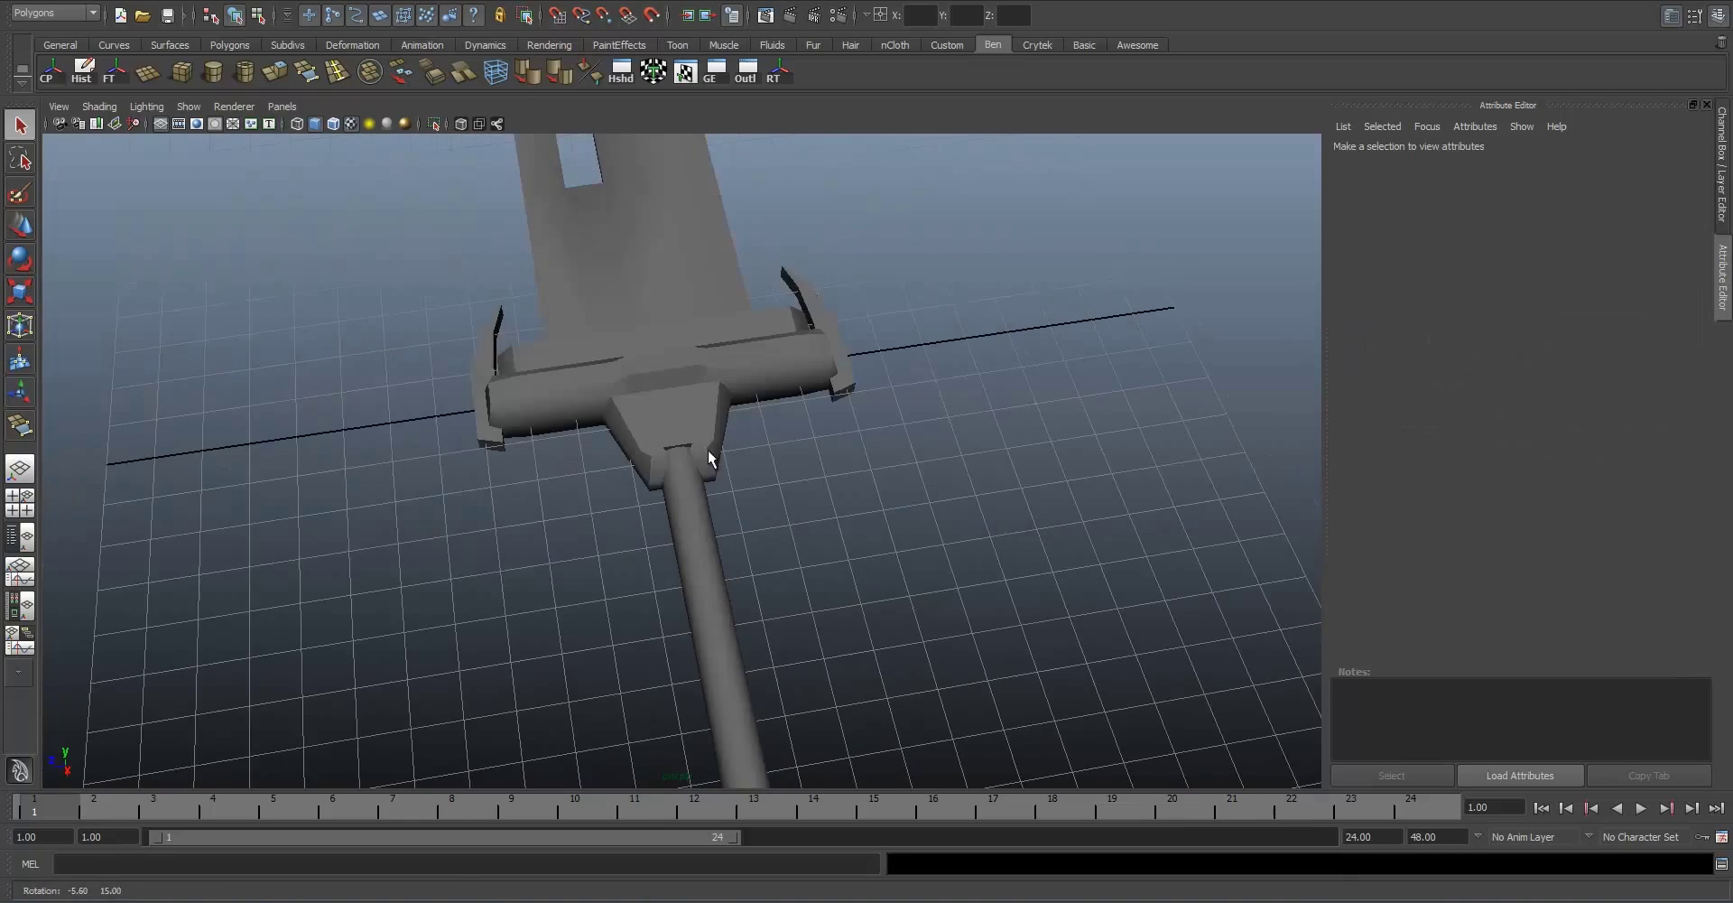
Step: Select the handle cylinder and examine it along its length from the guard to its free end
click(687, 529)
scroll(696, 519, up, 4)
alt+drag(696, 519, 742, 421)
scroll(742, 421, down, 5)
alt+middle_drag(948, 472, 910, 466)
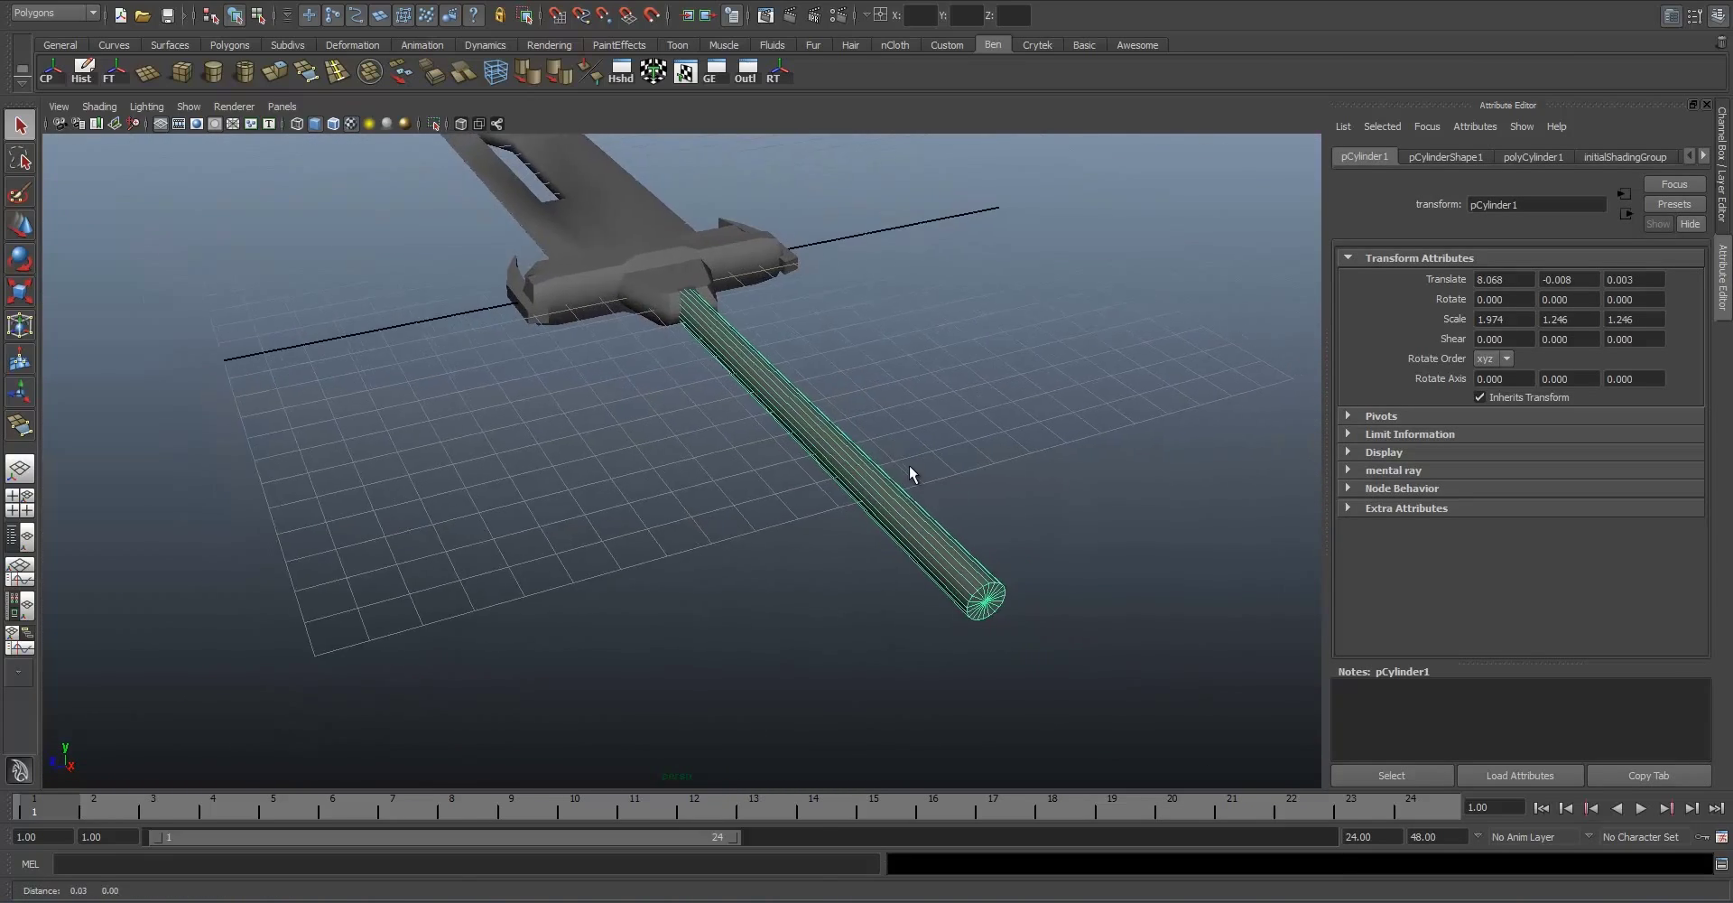
alt+right_drag(909, 464, 1233, 252)
click(1445, 157)
click(1531, 156)
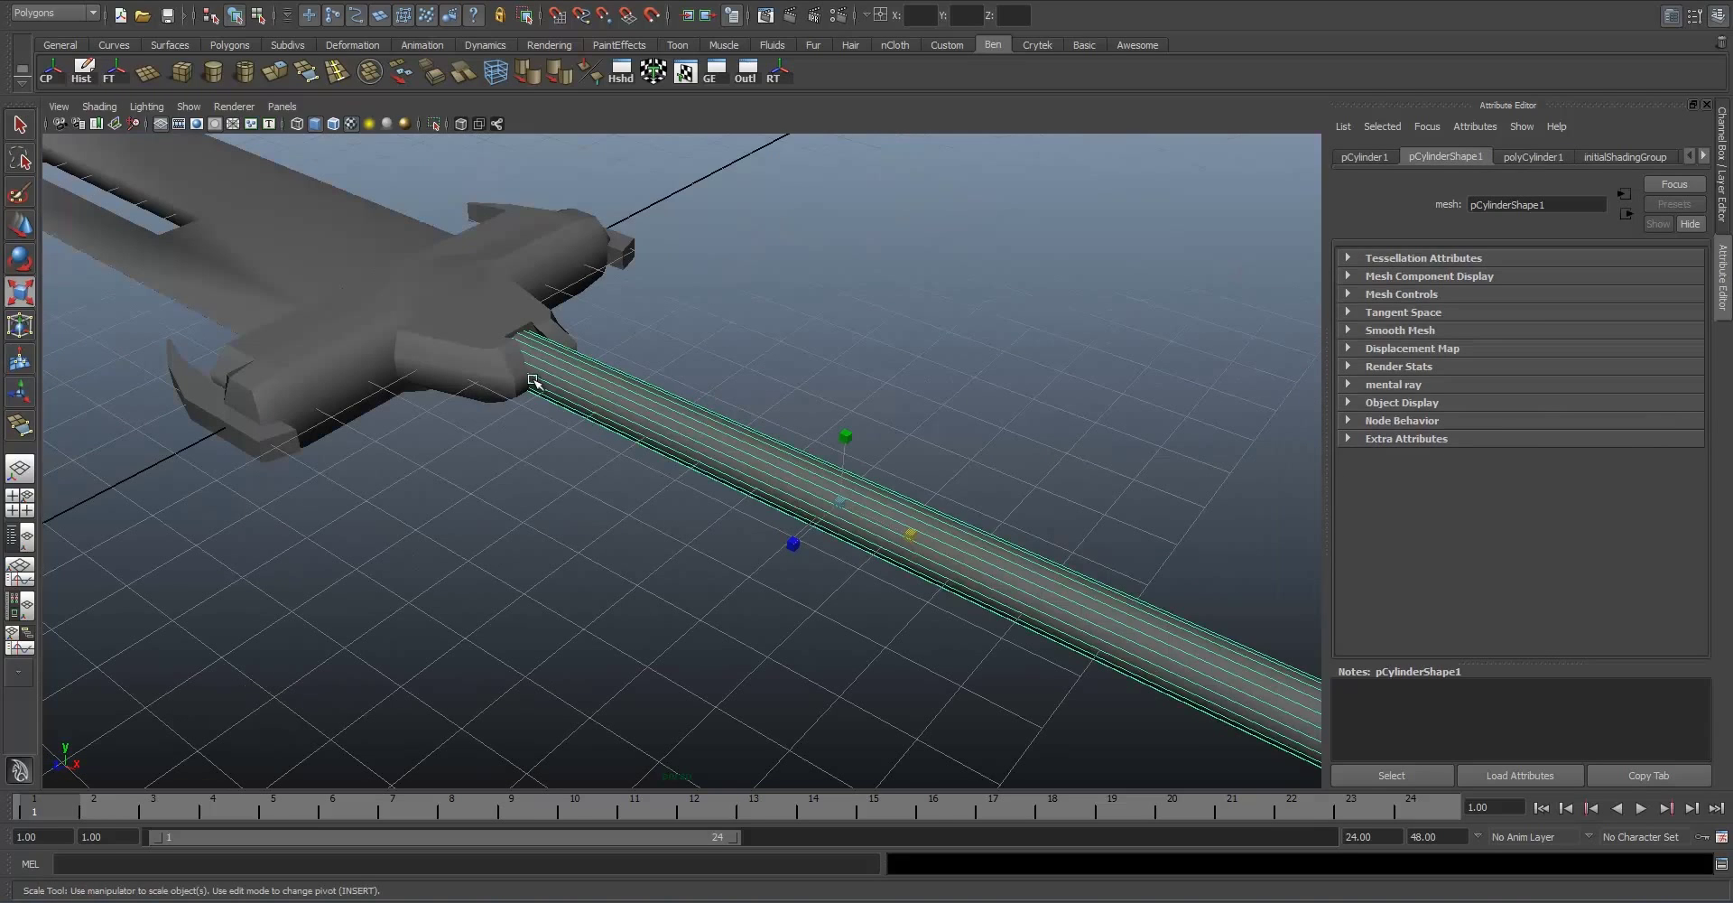
alt+drag(532, 380, 846, 436)
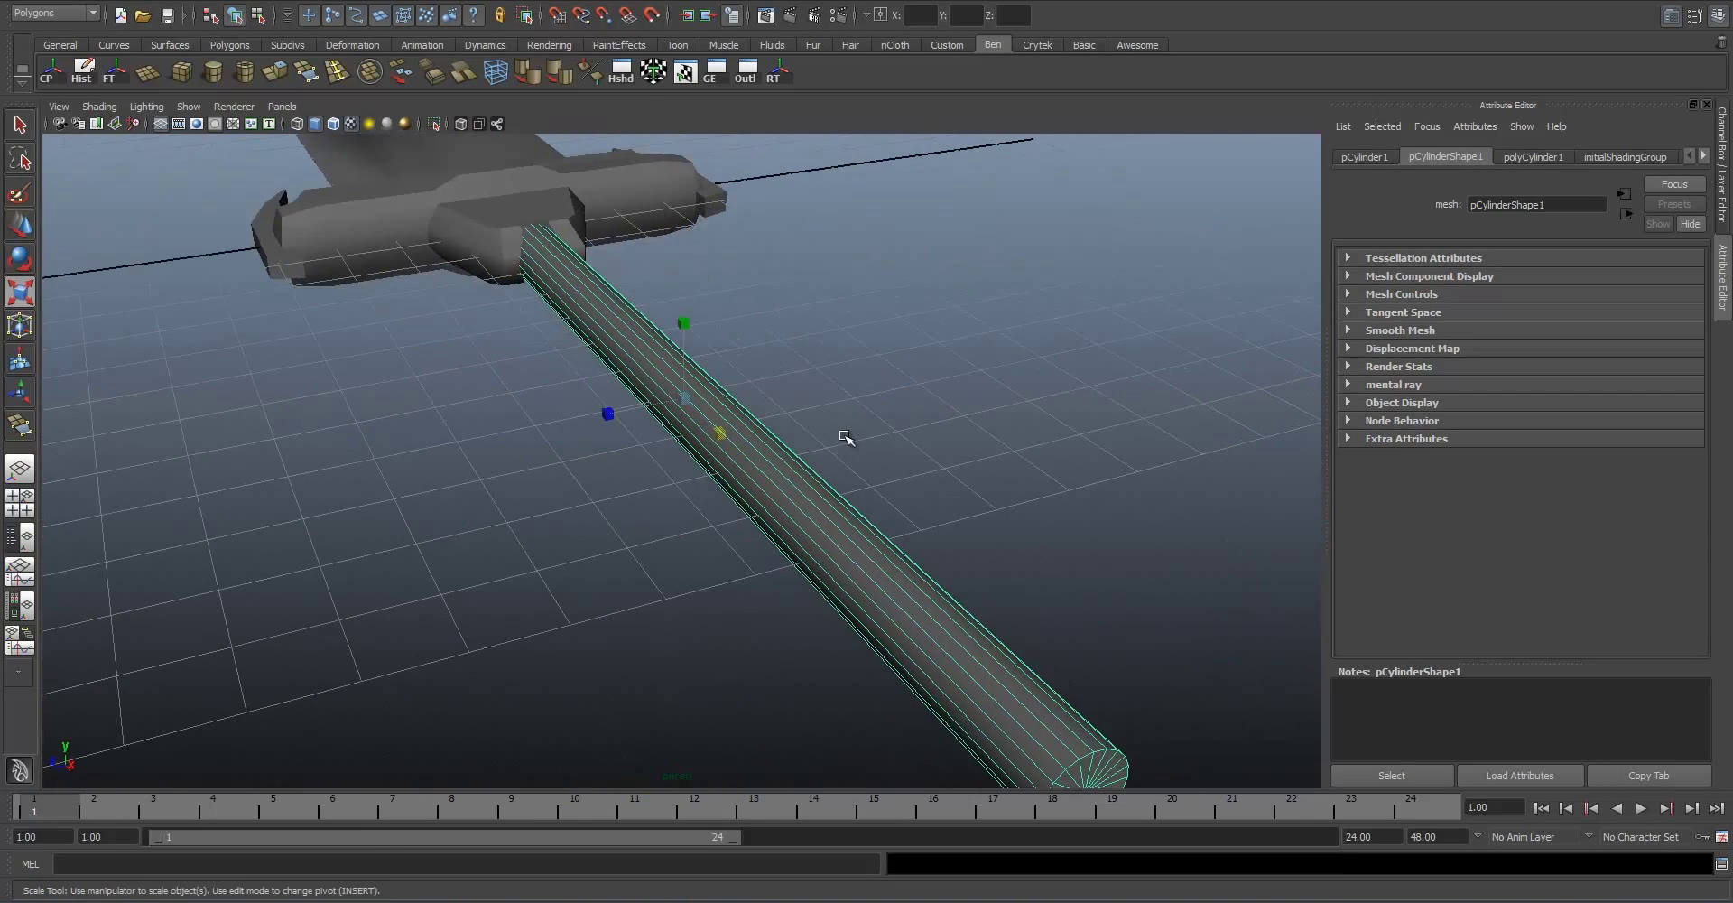
alt+drag(727, 429, 918, 580)
alt+drag(795, 462, 725, 446)
right_drag(639, 340, 723, 360)
alt+drag(723, 360, 493, 364)
right_drag(476, 370, 480, 424)
alt+drag(488, 340, 486, 316)
key(r)
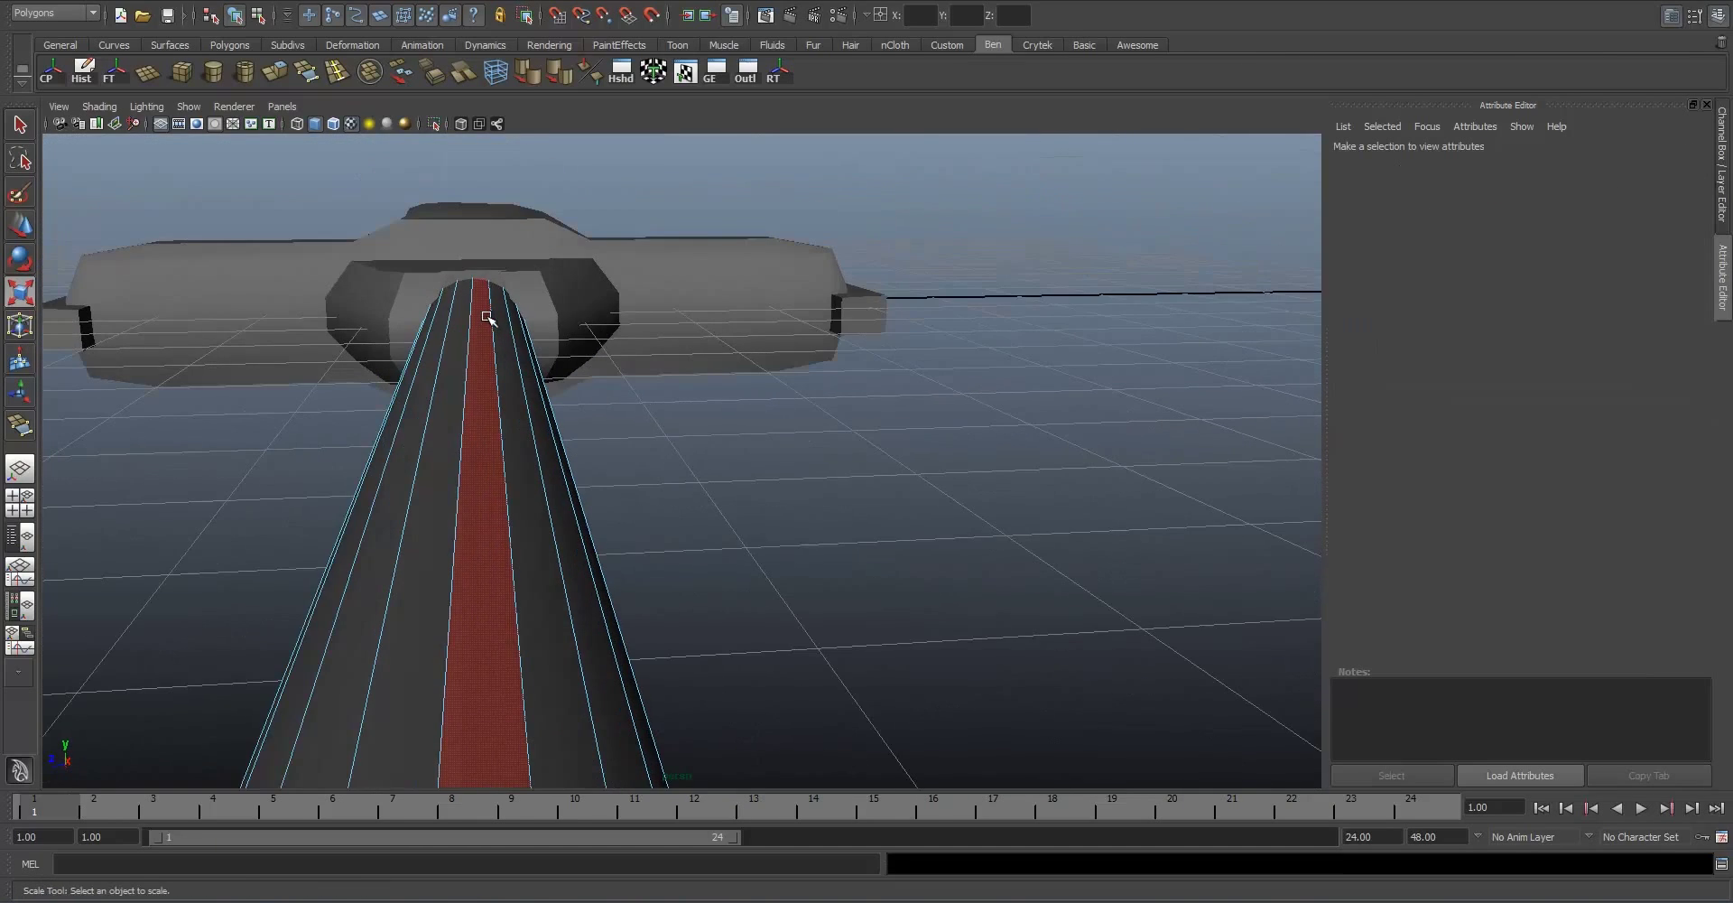
alt+drag(618, 339, 588, 344)
right_drag(535, 355, 564, 341)
alt+drag(523, 421, 528, 496)
right_drag(520, 477, 561, 452)
click(486, 471)
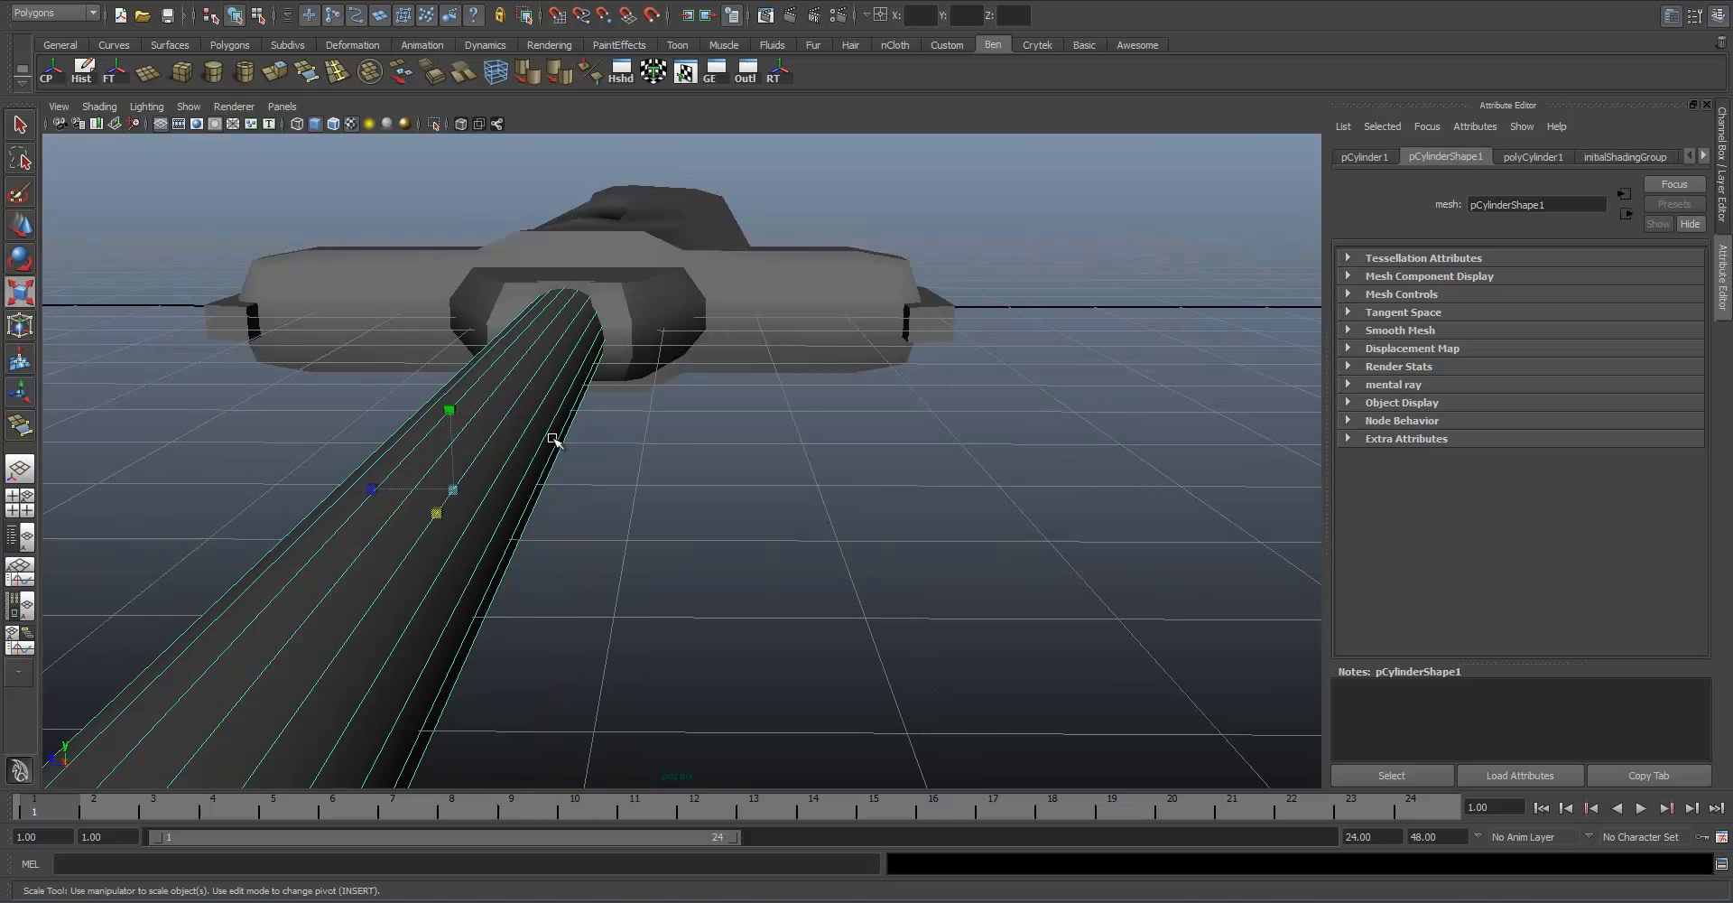
Step: Set the handle cylinder's axis subdivisions to 40 in its polyCylinder history
alt+drag(552, 435, 750, 425)
alt+drag(1048, 297, 621, 395)
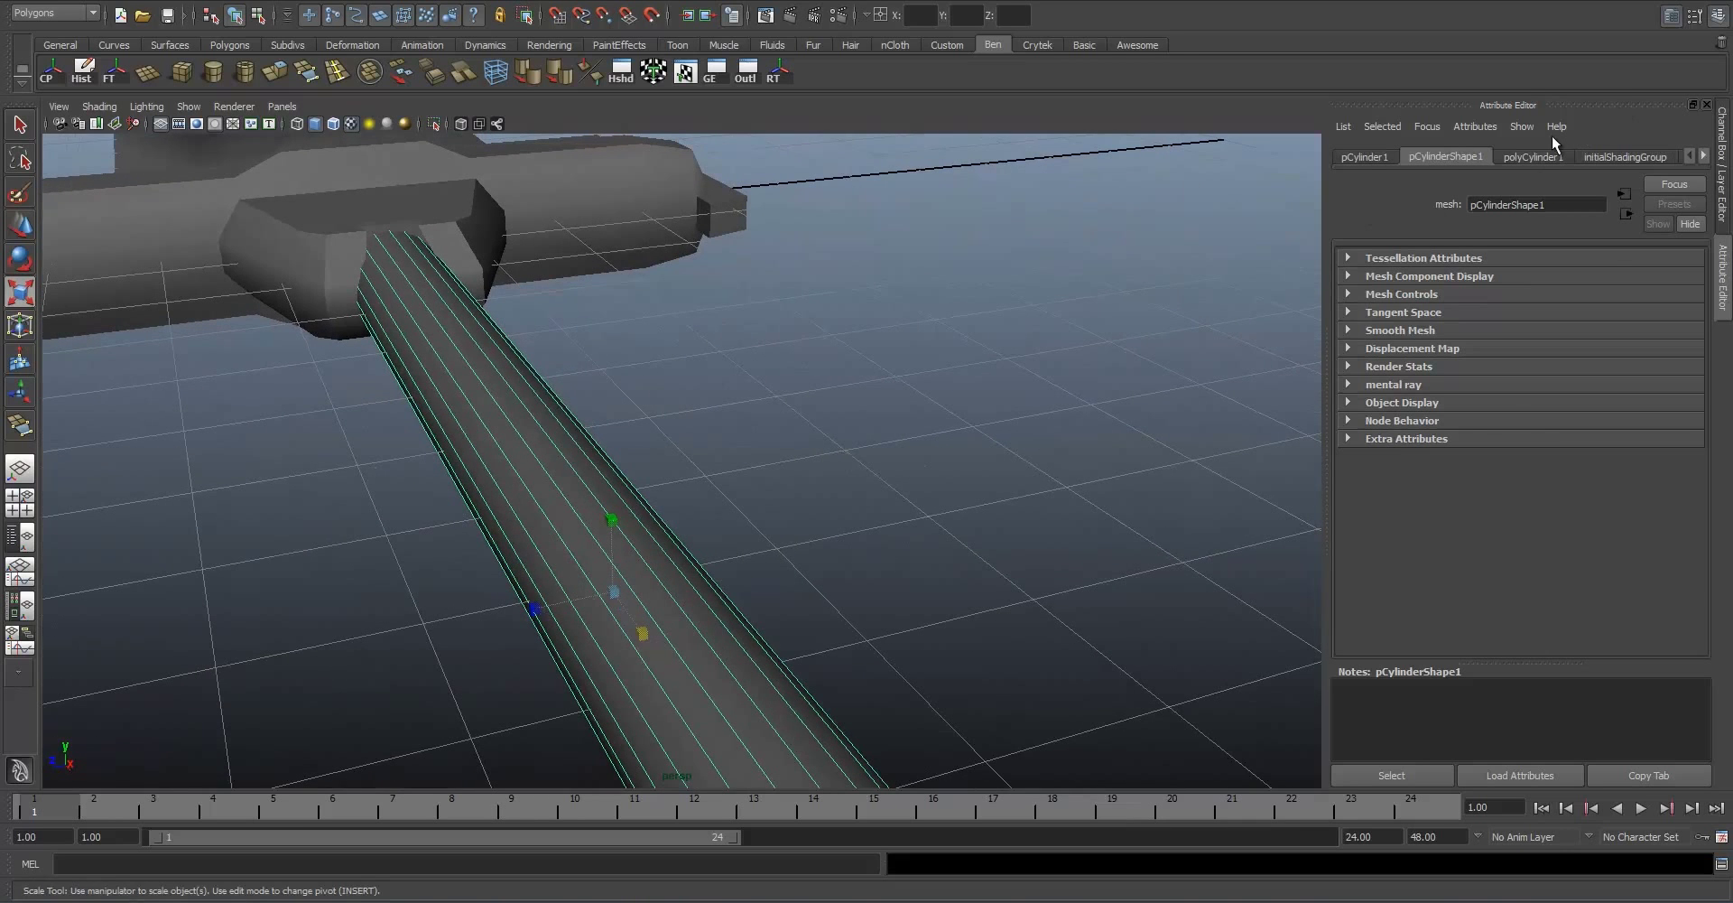
click(1719, 16)
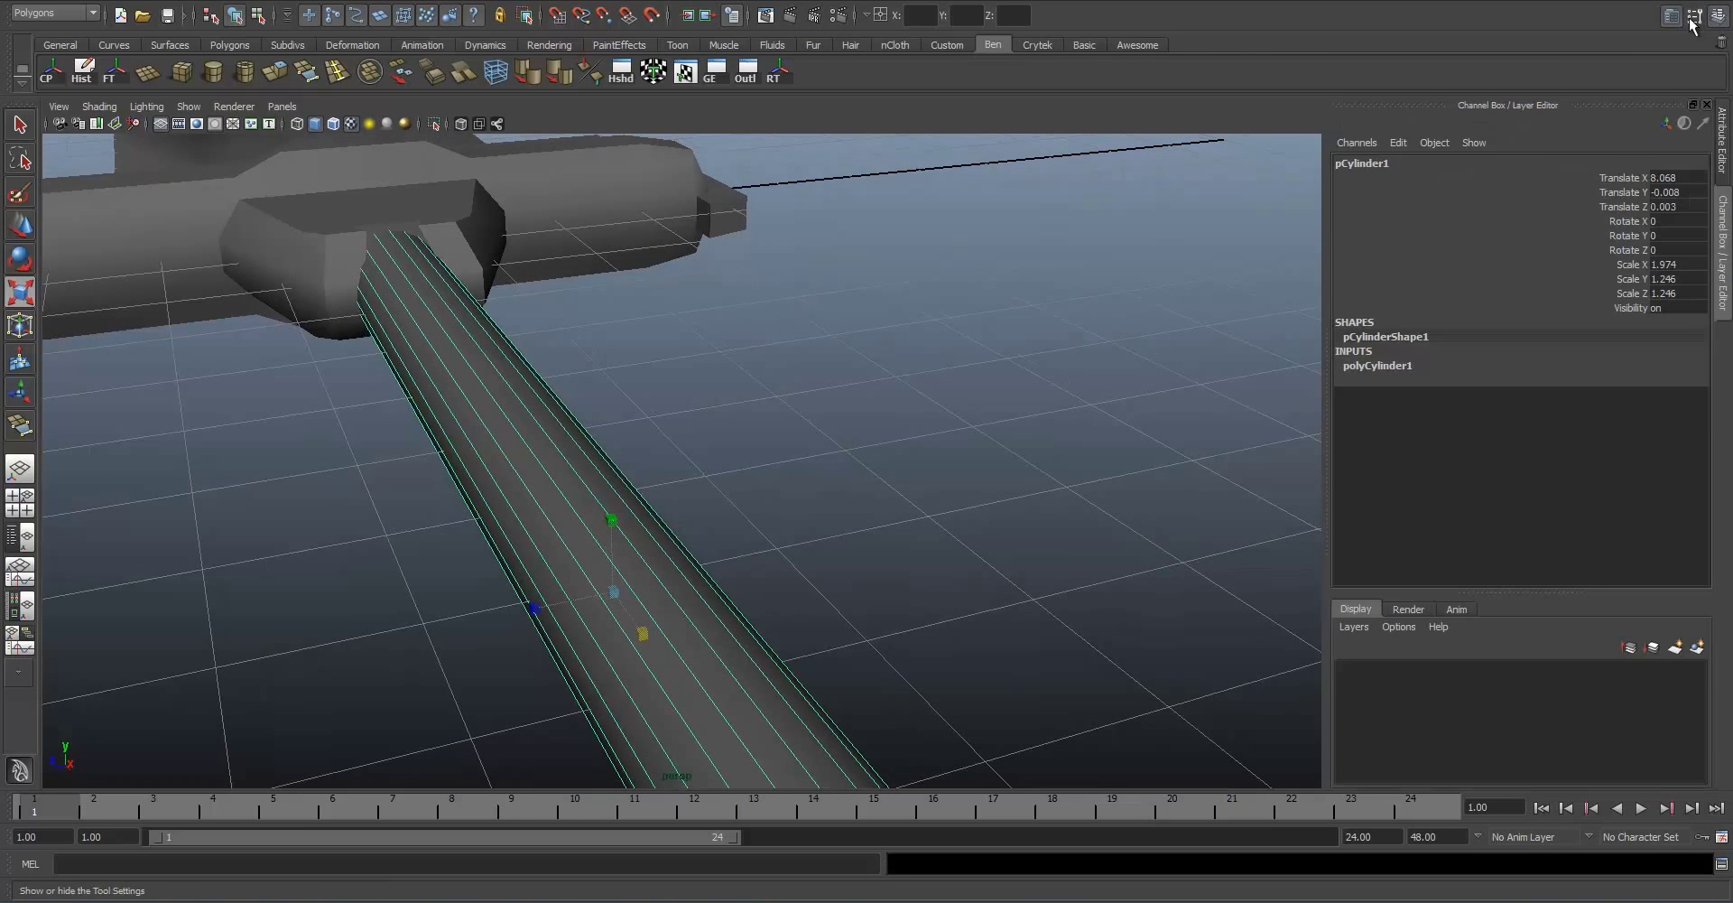
click(1671, 16)
click(1551, 157)
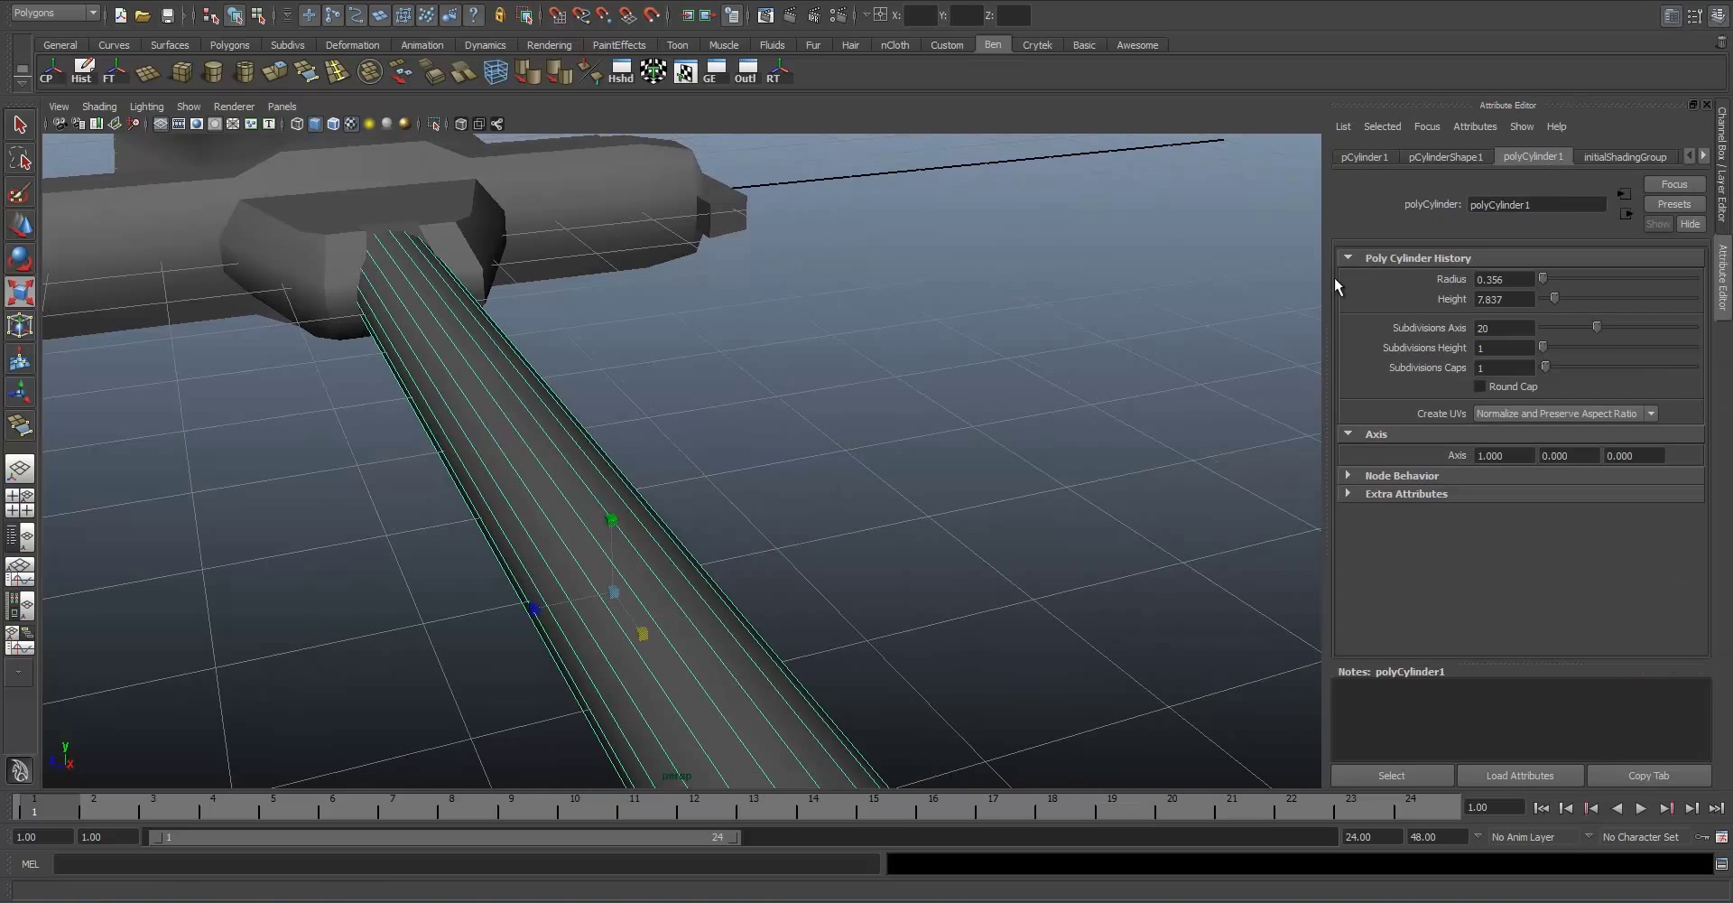
scroll(720, 354, down, 1)
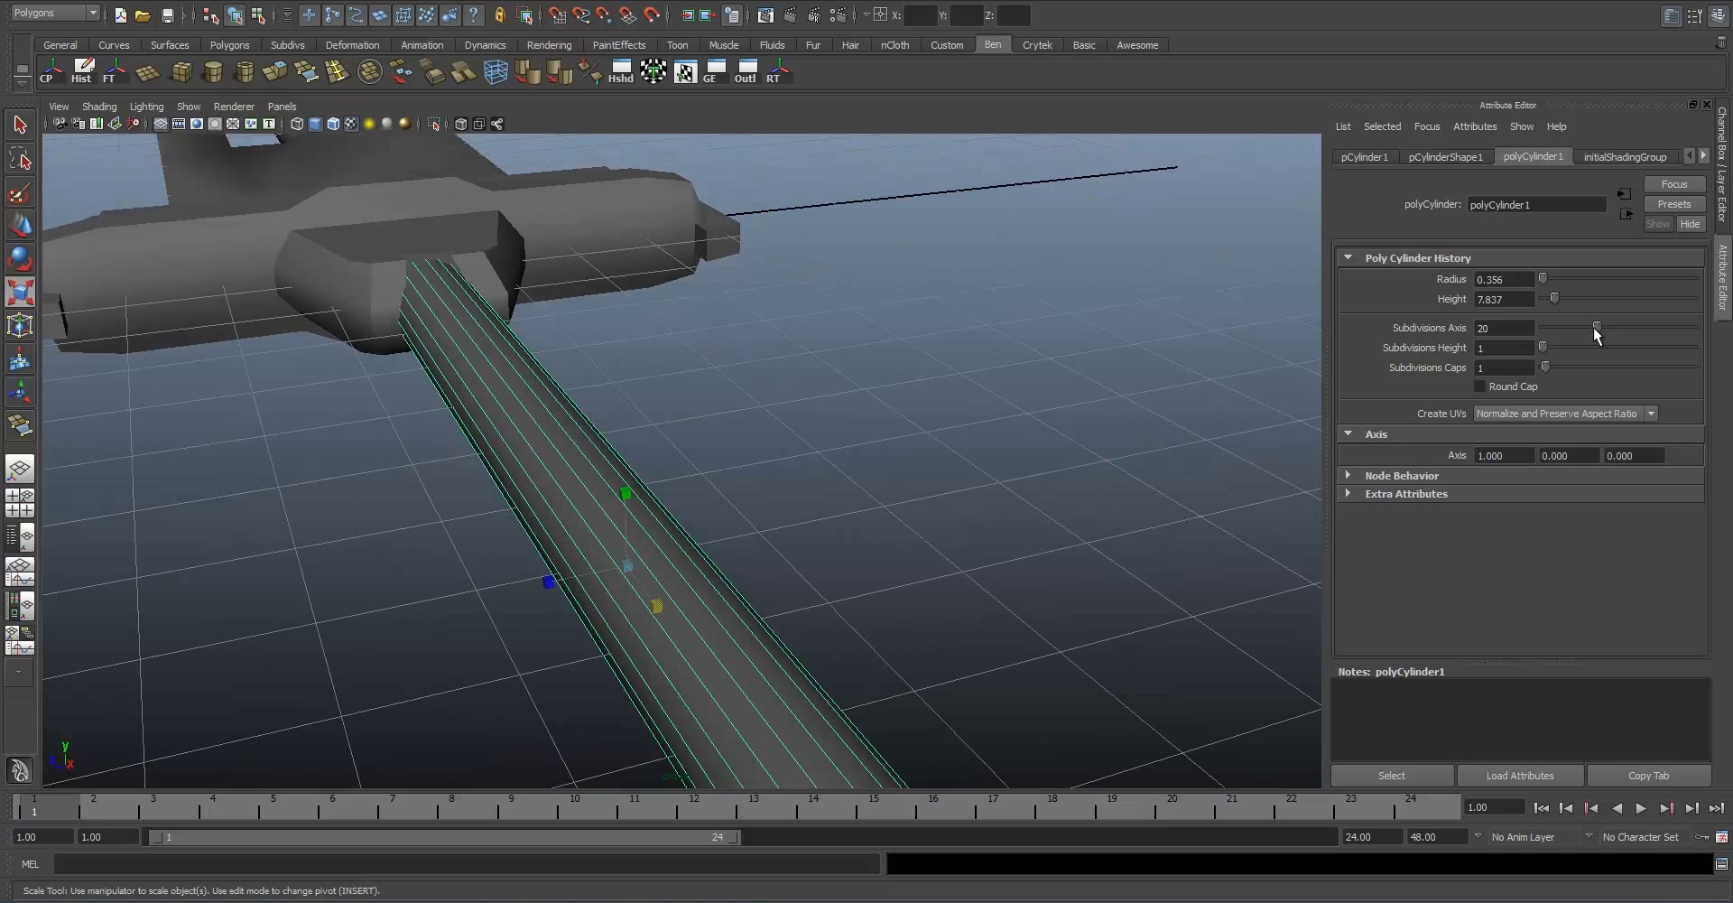
drag(1597, 328, 1714, 365)
key(ctrl+z)
key(ctrl+z)
drag(1599, 328, 1661, 337)
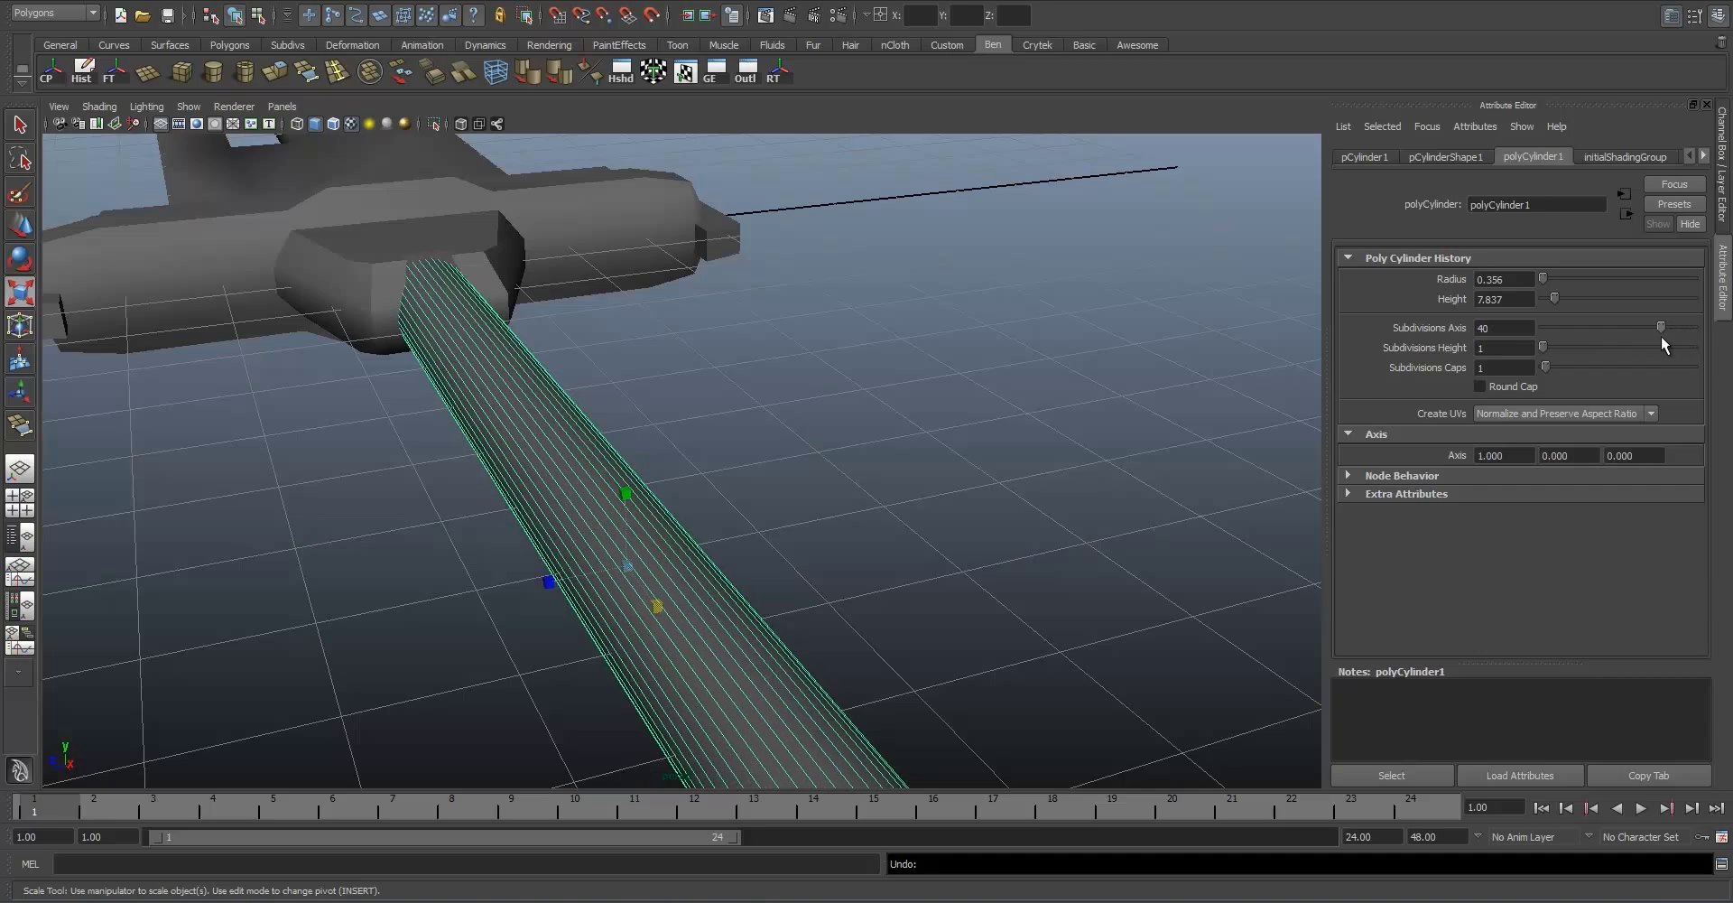
Step: Select every fourth lengthwise face on the handle, starting at its upper side and working around to the underside
alt+drag(814, 507, 657, 485)
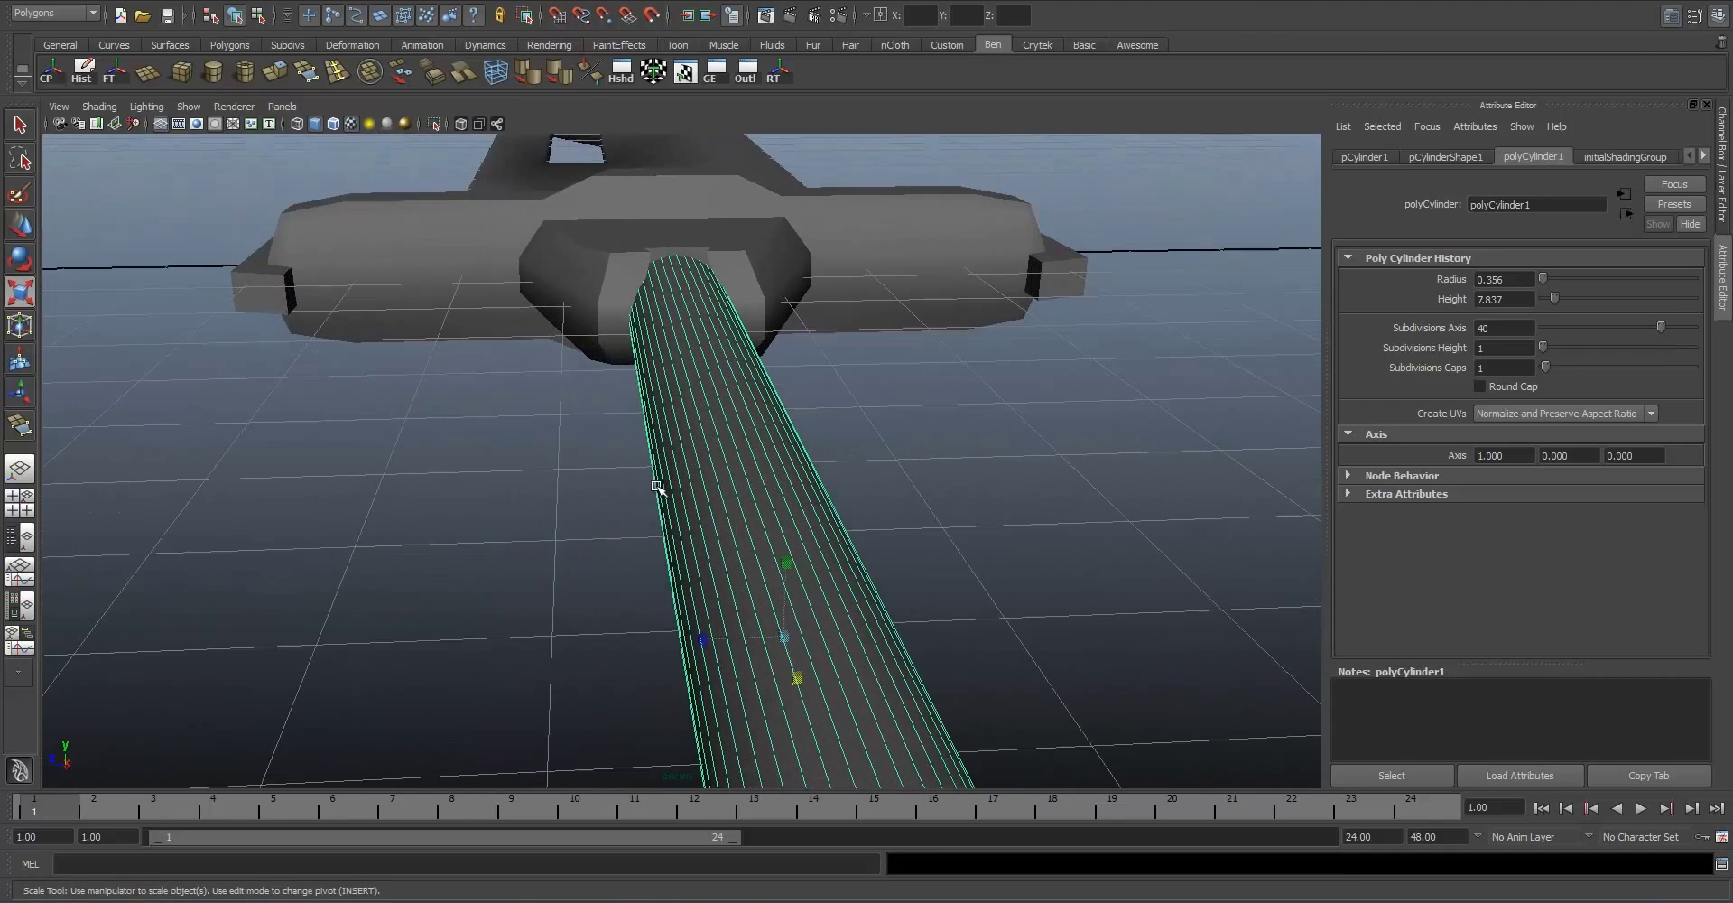
right_drag(728, 399, 727, 435)
alt+drag(733, 417, 697, 379)
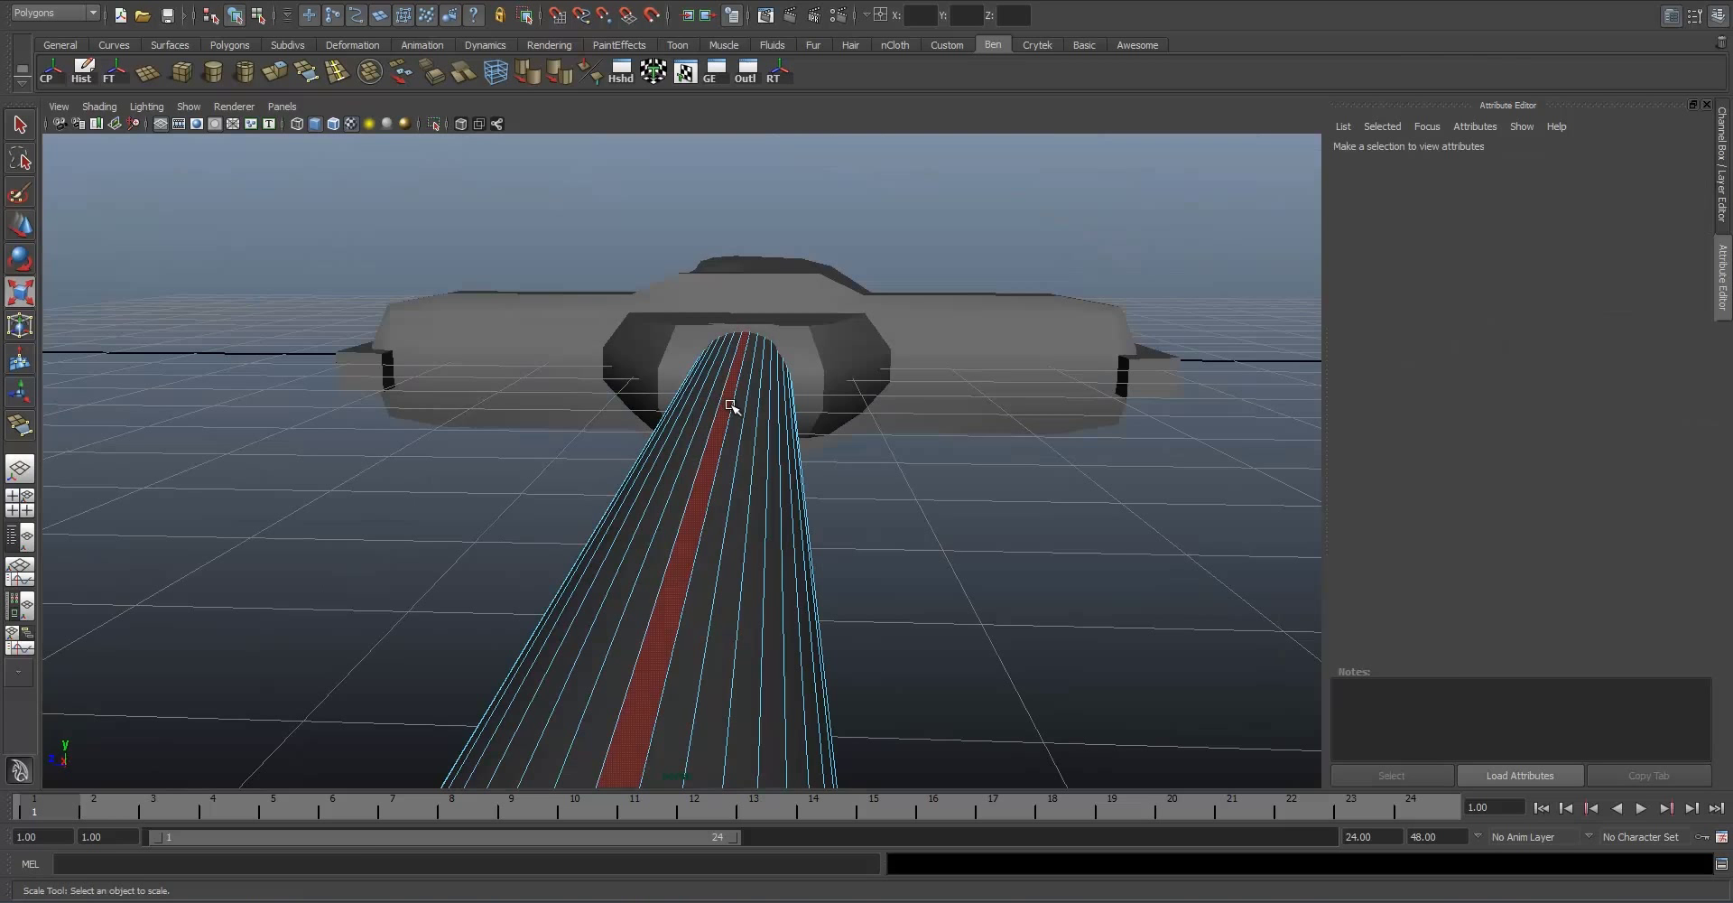
click(728, 406)
alt+drag(762, 561, 592, 515)
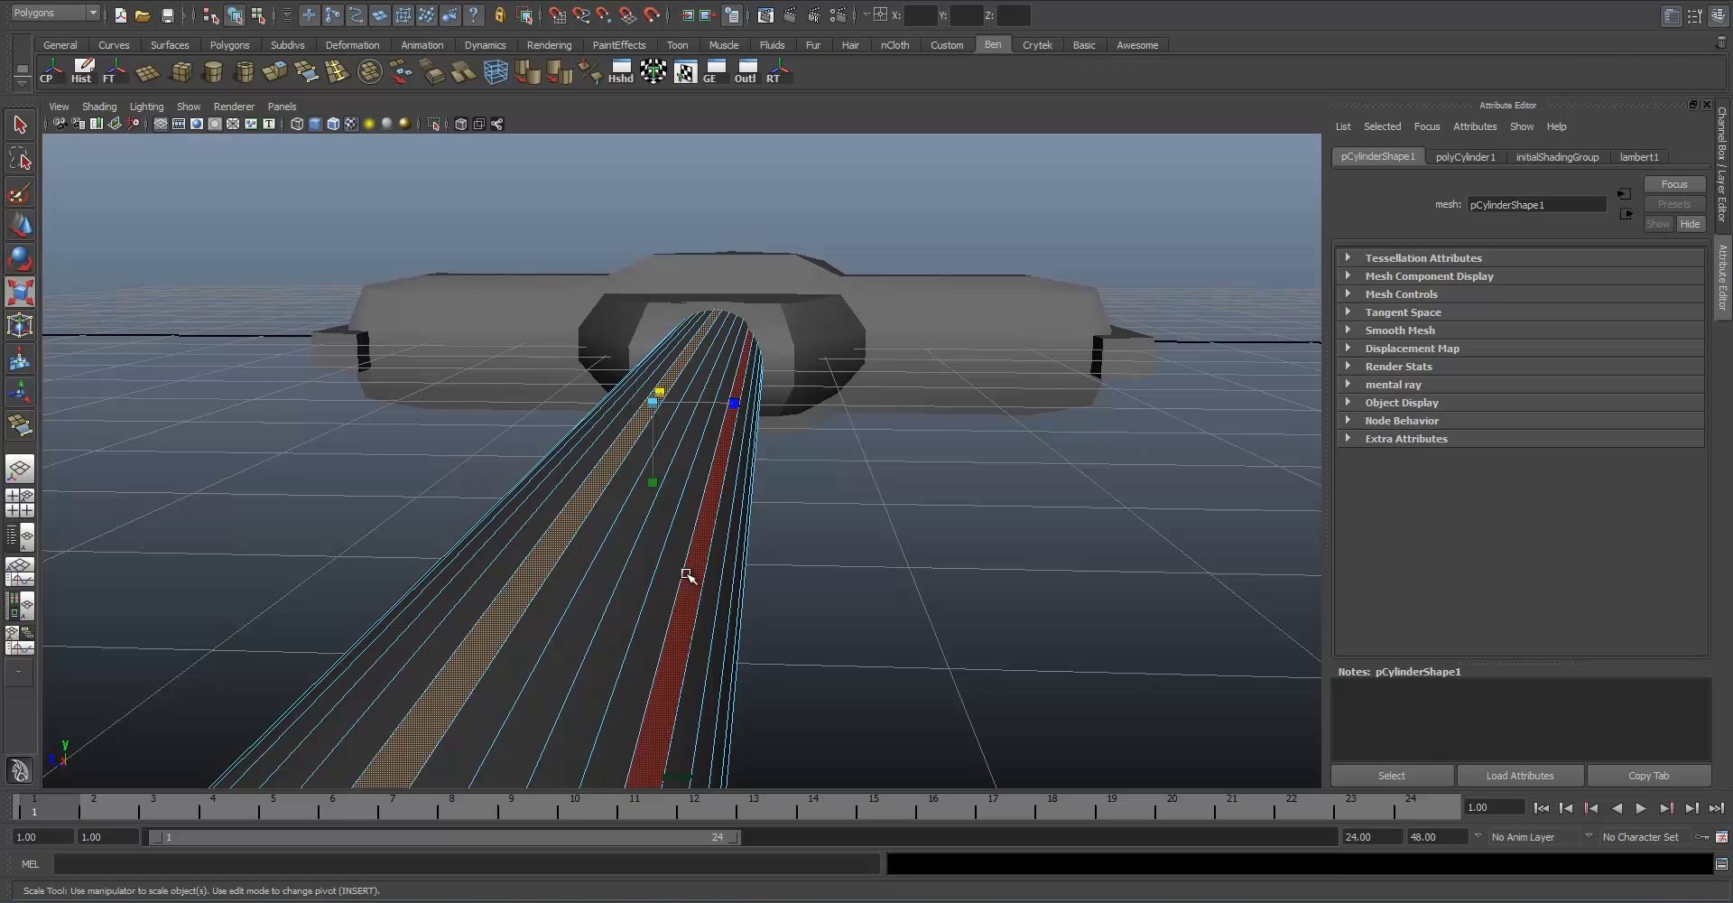
alt+drag(706, 569, 580, 502)
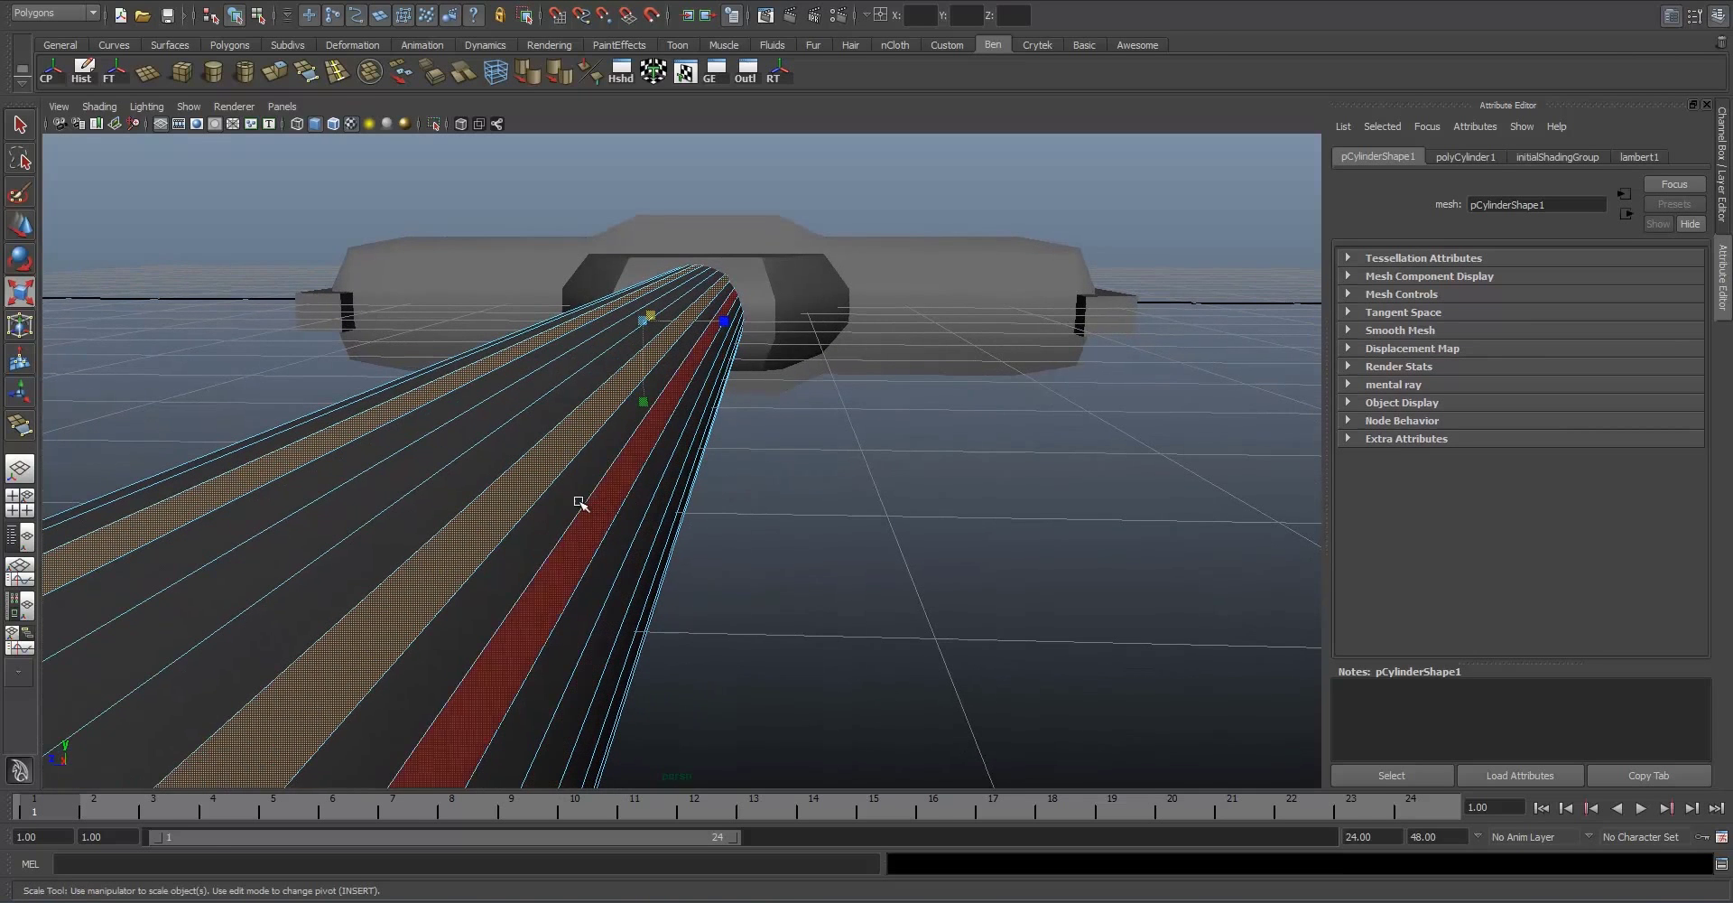
alt+drag(593, 566, 515, 309)
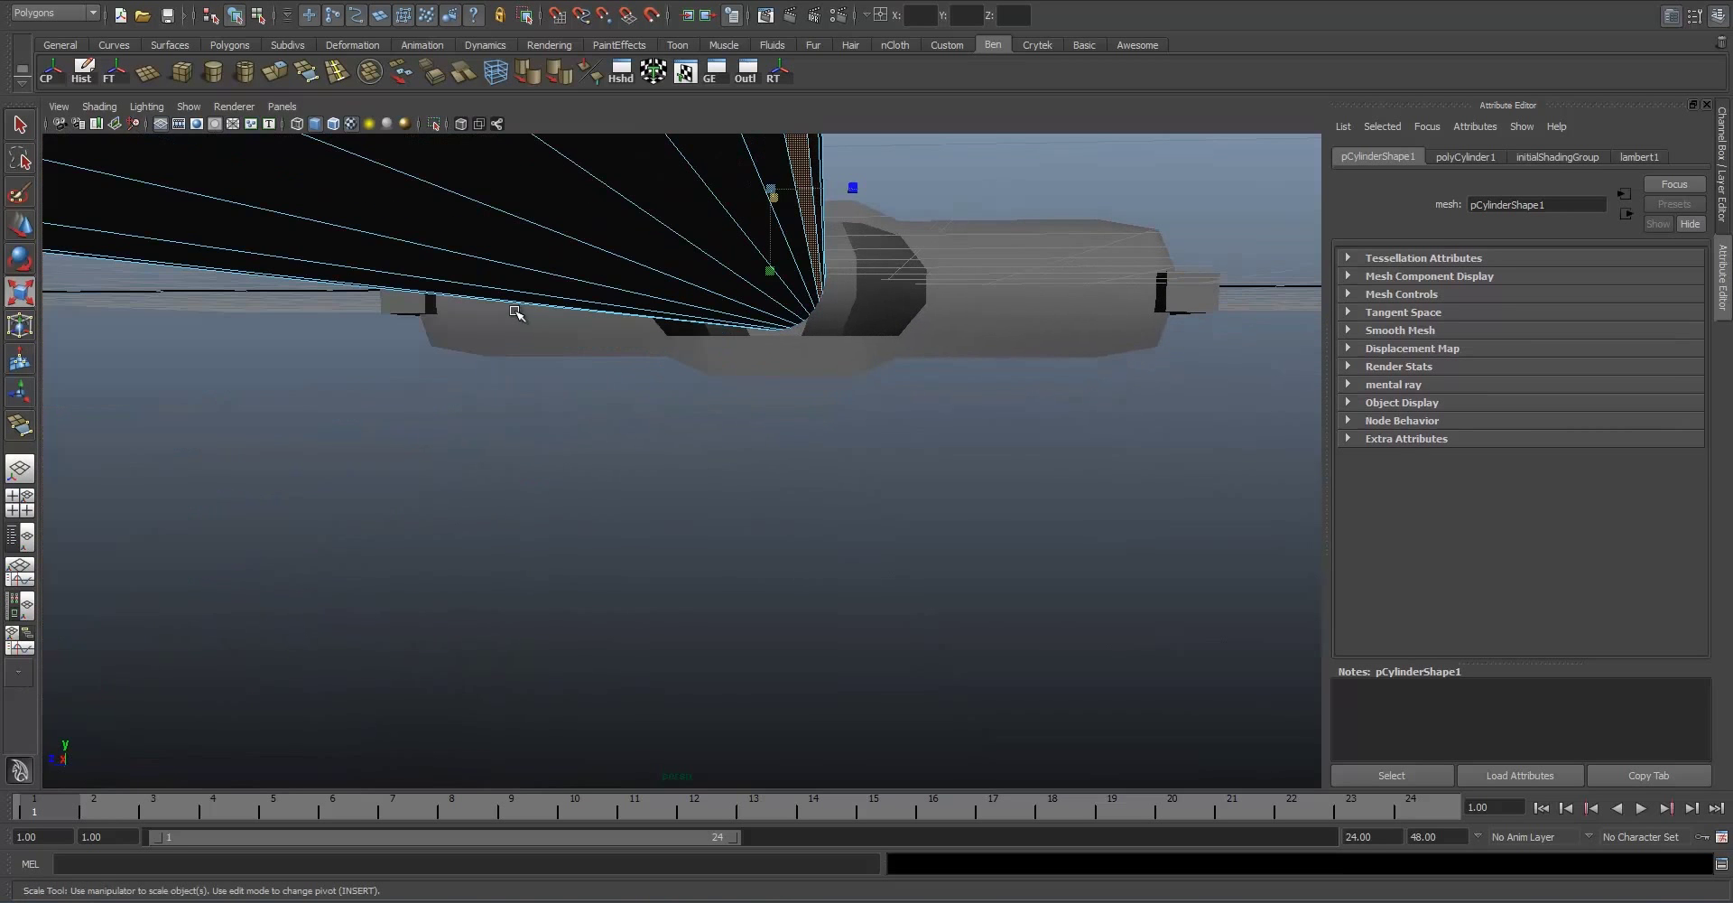
shift+click(705, 259)
alt+drag(526, 310, 957, 270)
shift+click(719, 245)
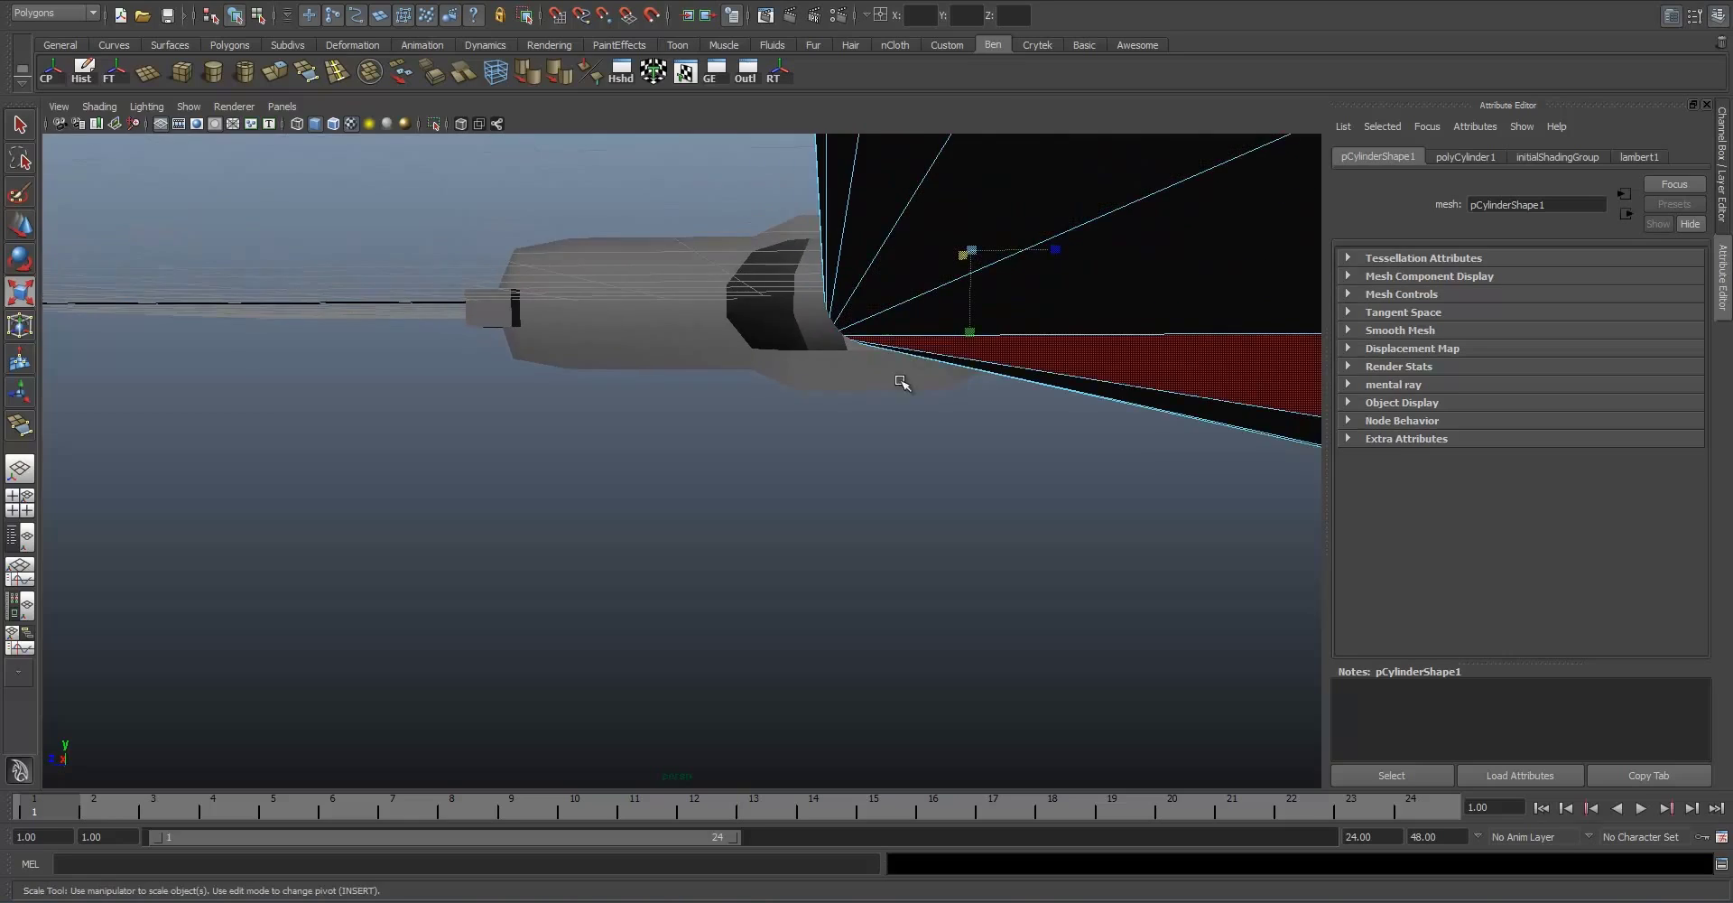
Step: Add the remaining evenly spaced lengthwise faces around the handle to the selection, keeping every fourth face
scroll(911, 415, down, 5)
alt+drag(921, 445, 999, 457)
scroll(957, 444, down, 4)
scroll(728, 410, up, 4)
alt+drag(728, 409, 759, 355)
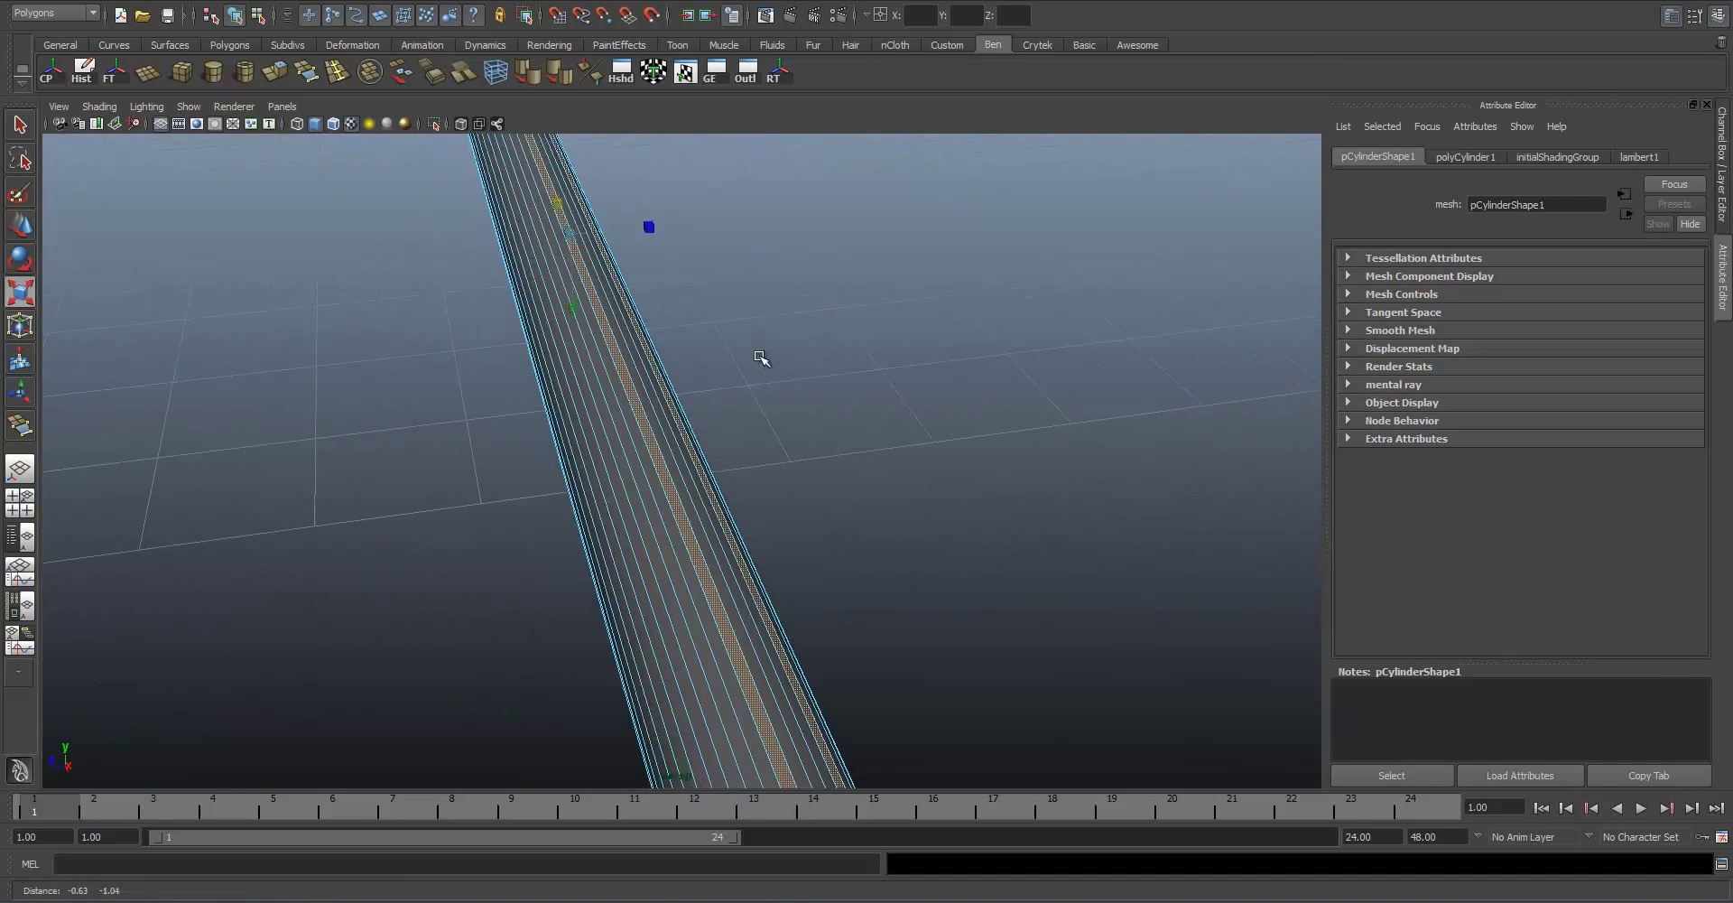
shift+click(630, 506)
alt+drag(597, 538, 779, 333)
alt+drag(843, 388, 822, 546)
alt+drag(819, 615, 912, 433)
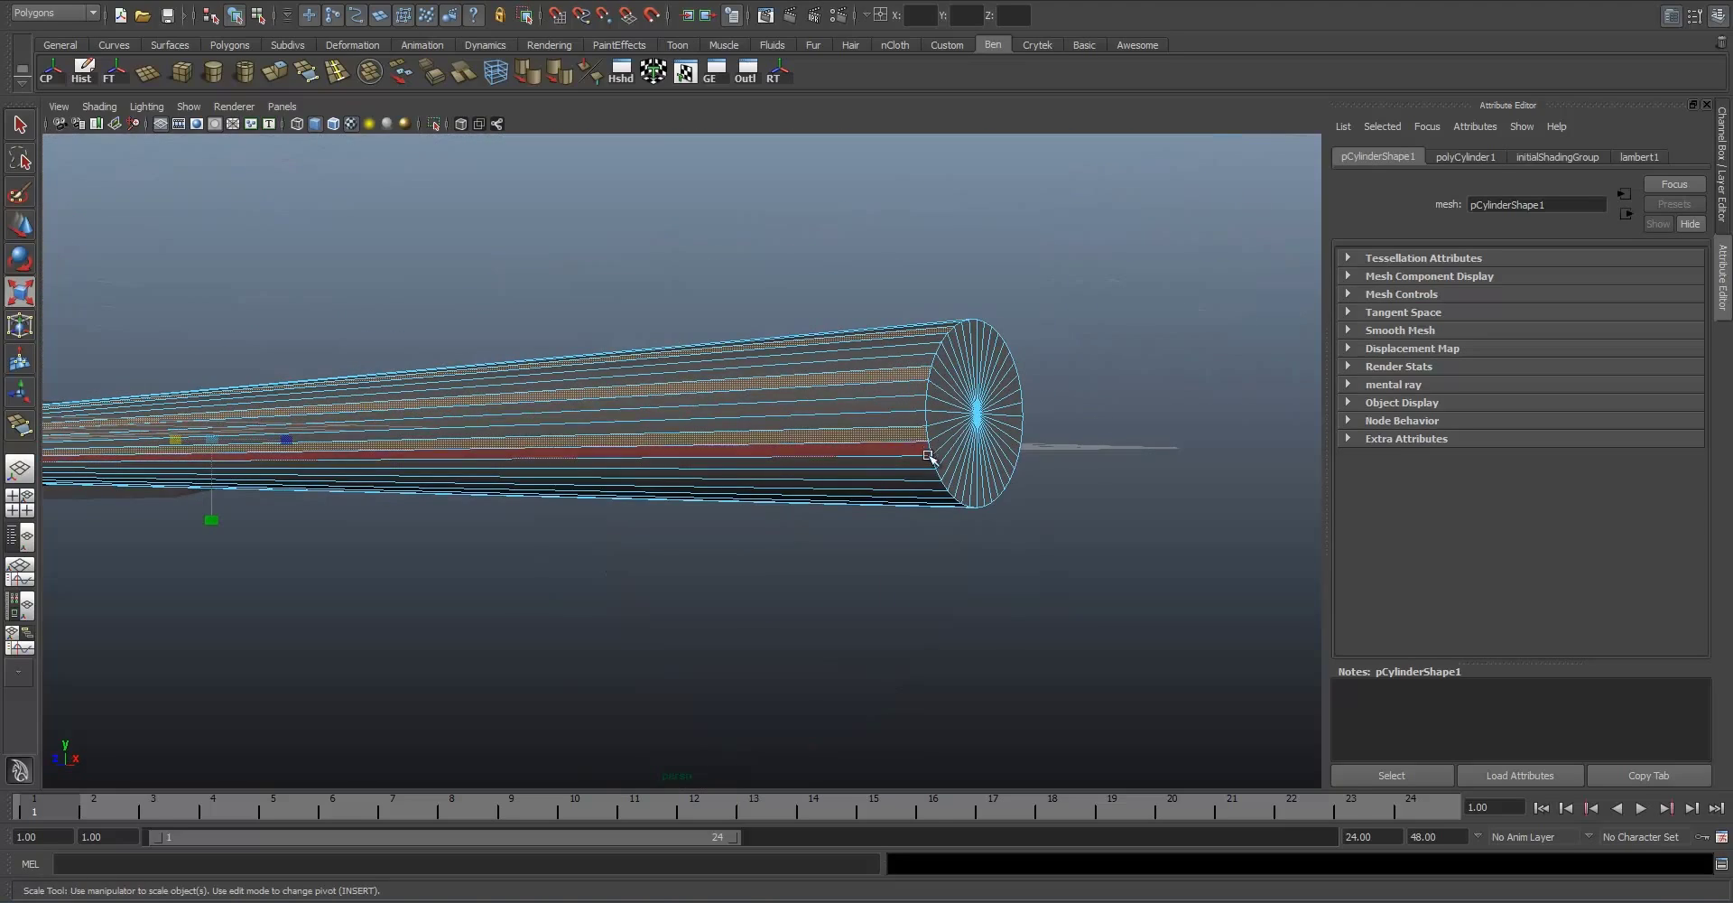
alt+drag(940, 491, 928, 312)
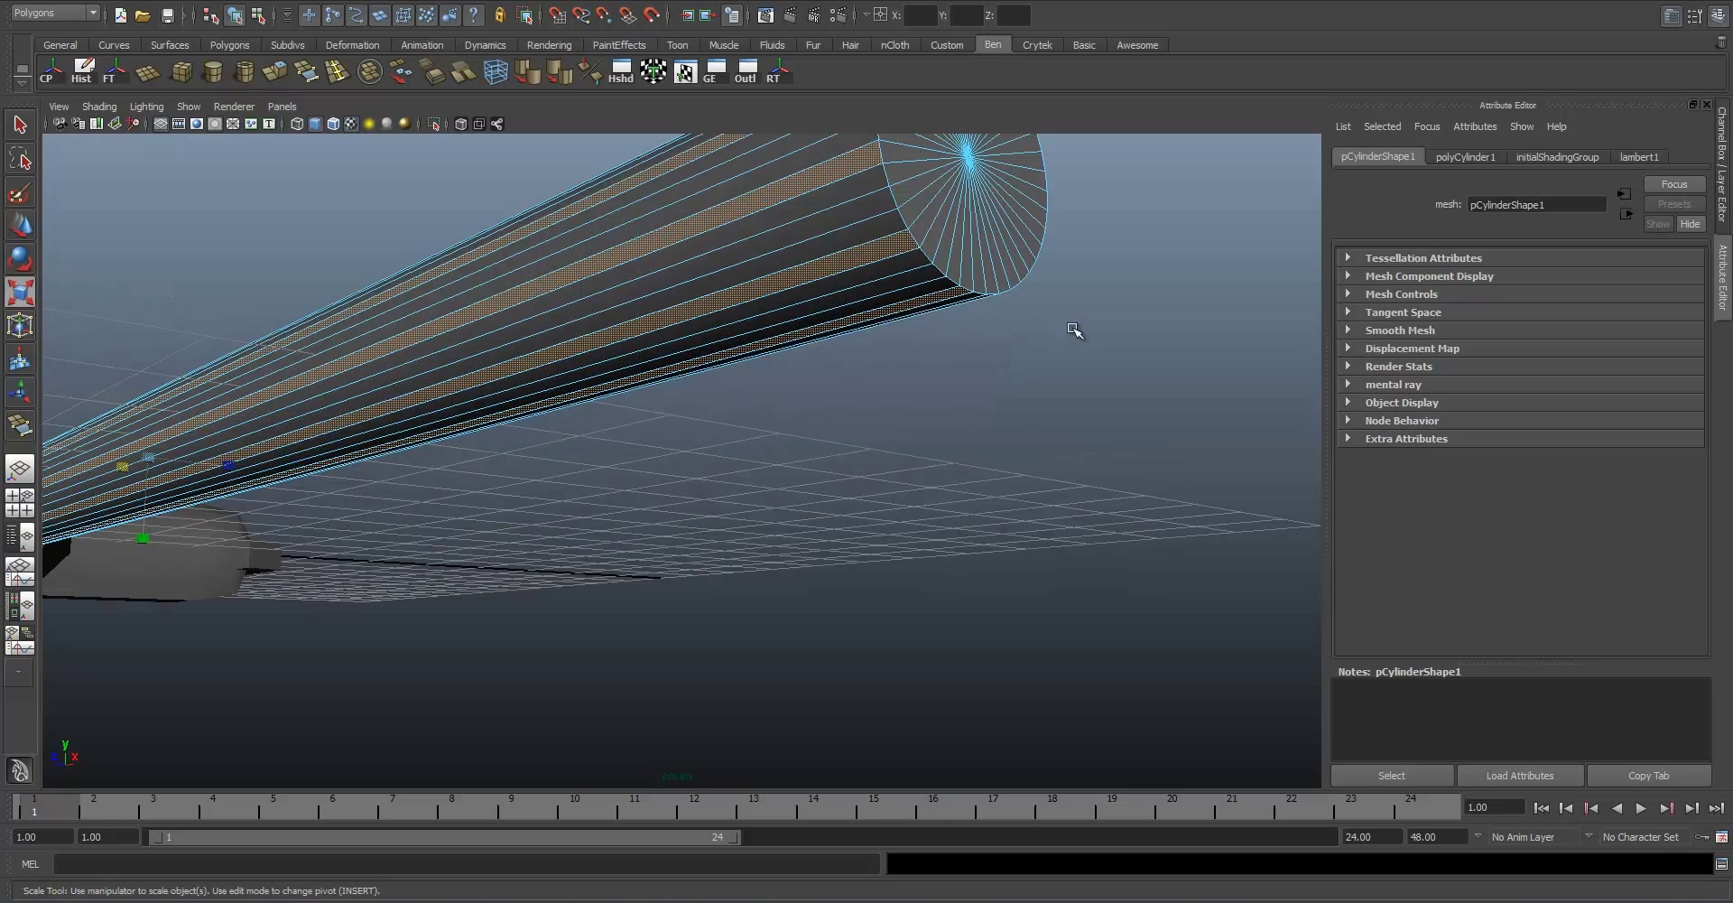
Step: Extrude the selected handle faces outward by 0.048 to form lengthwise ribs, and return to object selection
click(1456, 157)
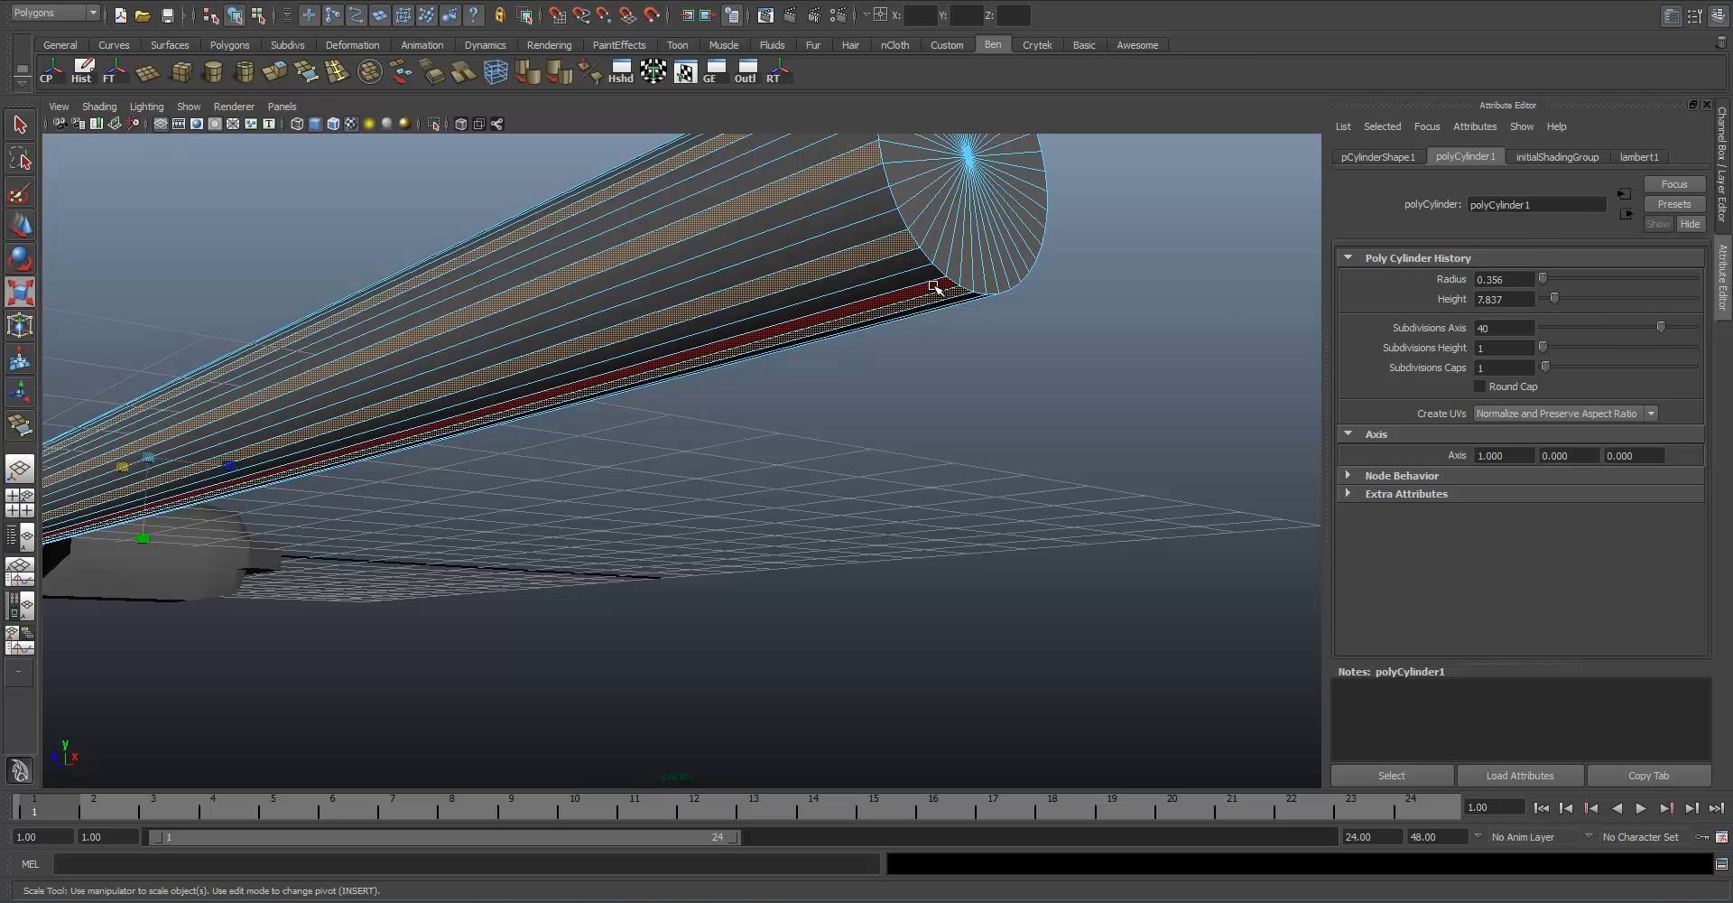
alt+drag(738, 389, 507, 460)
alt+middle_drag(751, 468, 567, 326)
alt+drag(592, 382, 605, 360)
click(308, 76)
alt+drag(713, 397, 691, 529)
alt+drag(701, 446, 639, 420)
right_drag(829, 332, 906, 309)
click(975, 439)
alt+drag(975, 439, 913, 453)
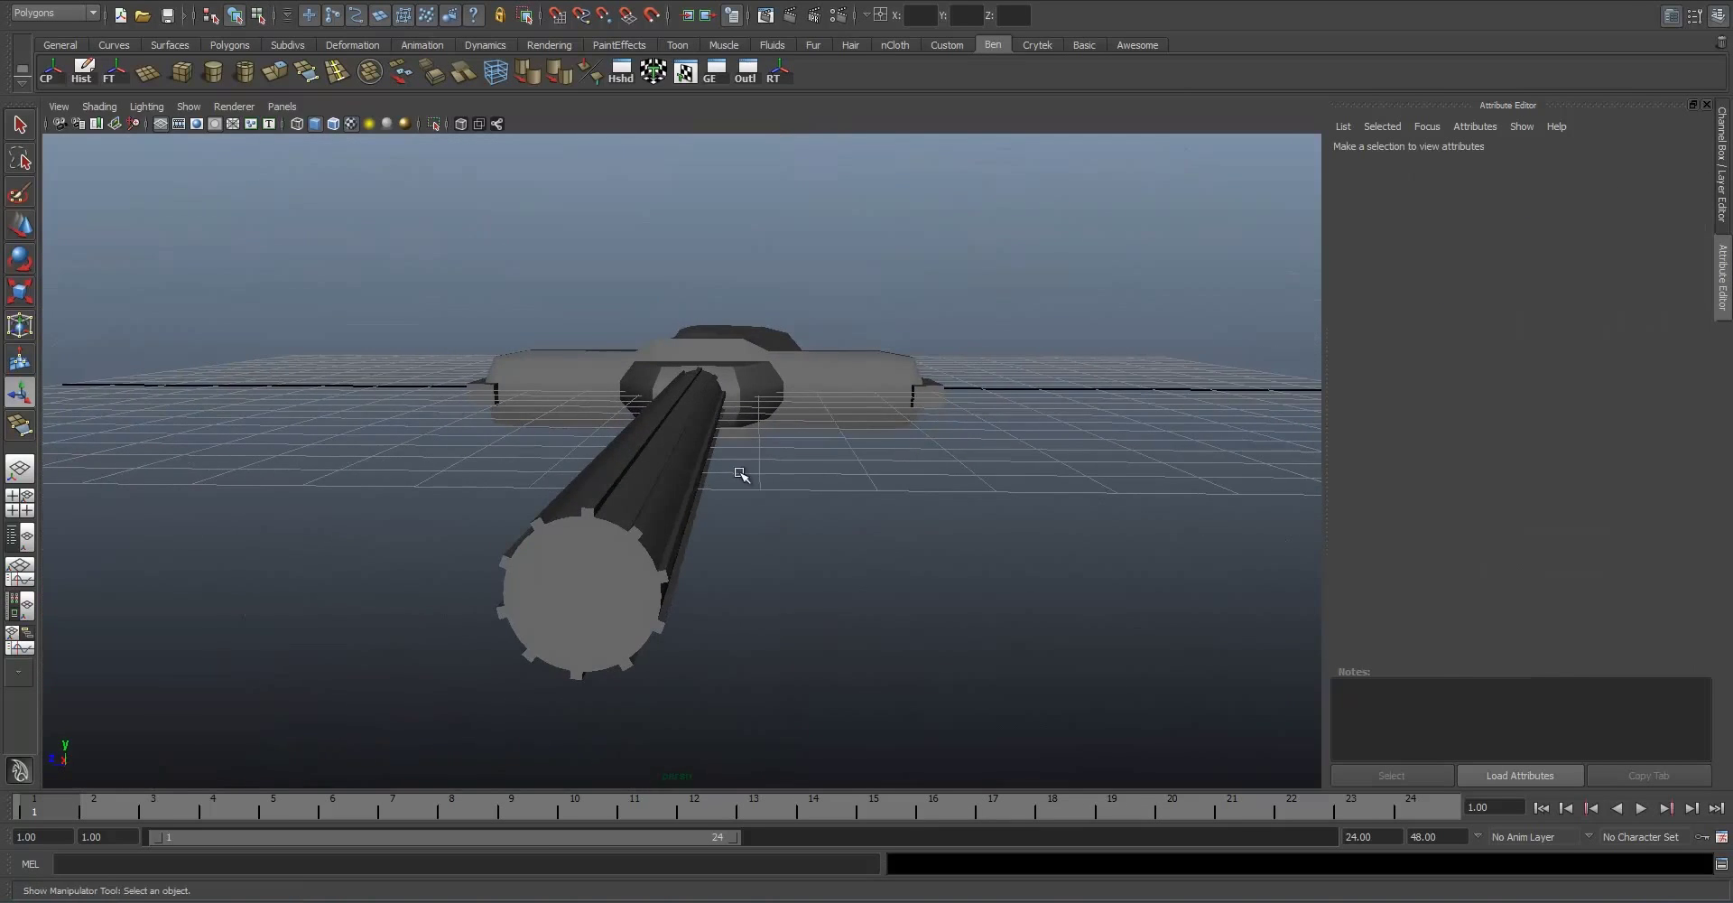
Step: Inspect the handle's extruded ribs from its free end and along the shaft towards the guard
alt+drag(739, 473, 828, 489)
click(827, 488)
click(937, 395)
alt+drag(924, 407, 690, 407)
click(721, 412)
scroll(816, 418, up, 3)
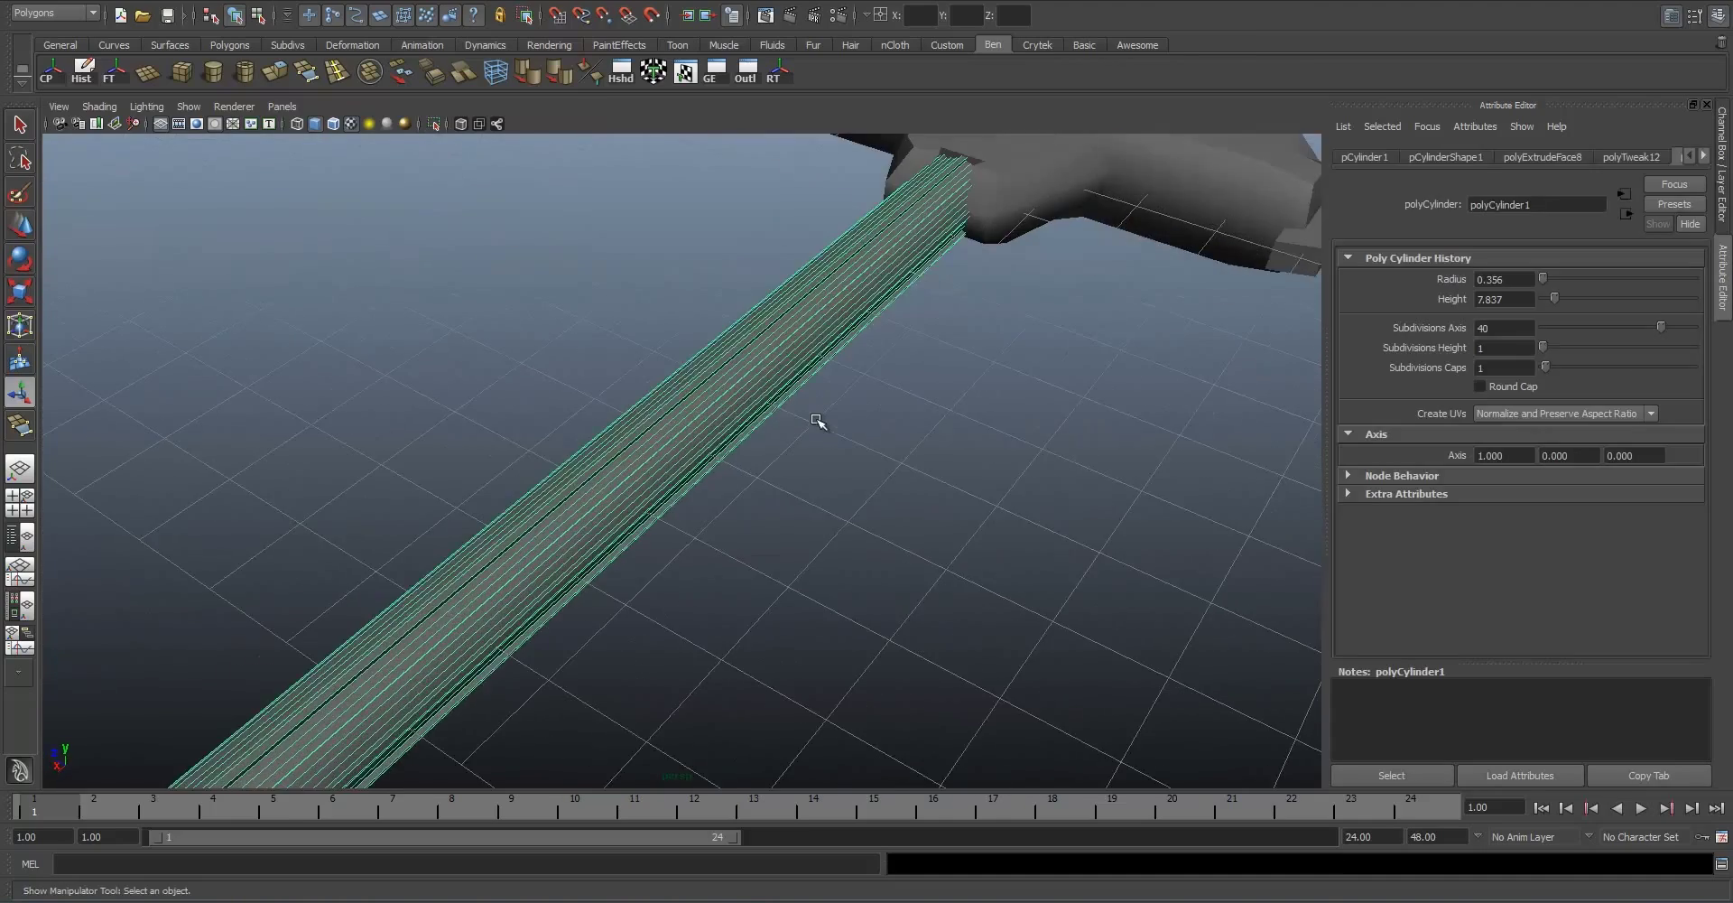
alt+drag(816, 418, 967, 391)
click(972, 463)
alt+drag(972, 462, 804, 388)
alt+middle_drag(823, 360, 846, 249)
Step: Undo the recent selection changes back to the rib extrusion, deselect it, and review the ribbed handle's free end
key(z)
key(z)
alt+middle_drag(805, 395, 810, 355)
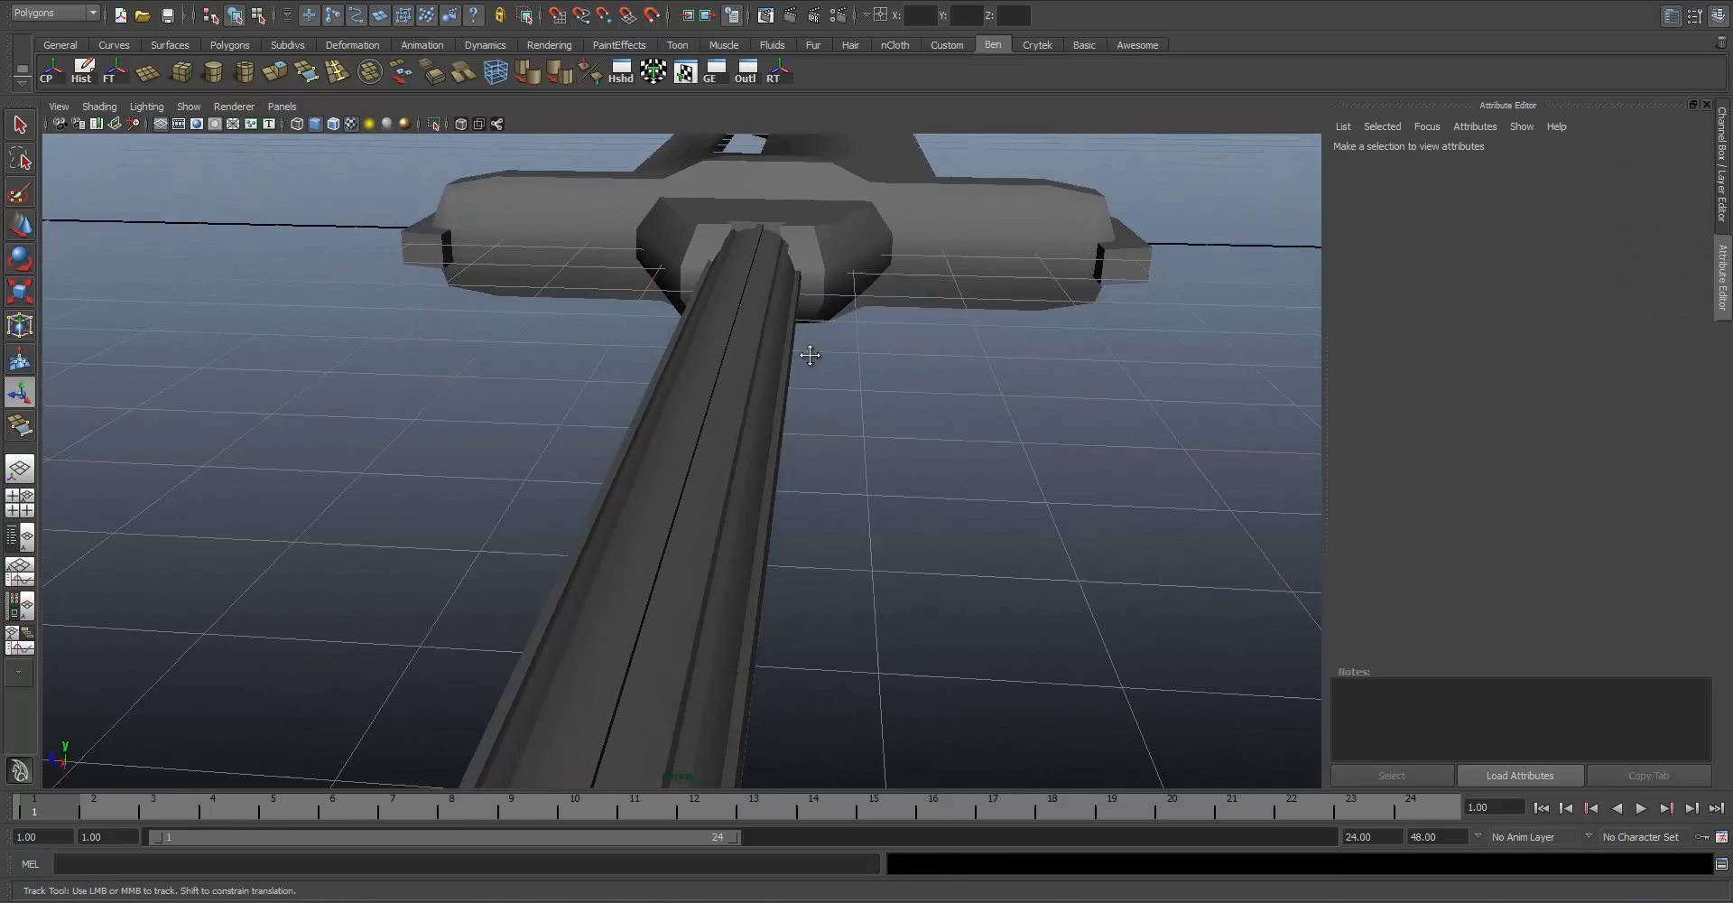
key(ctrl+z)
alt+right_drag(956, 360, 902, 403)
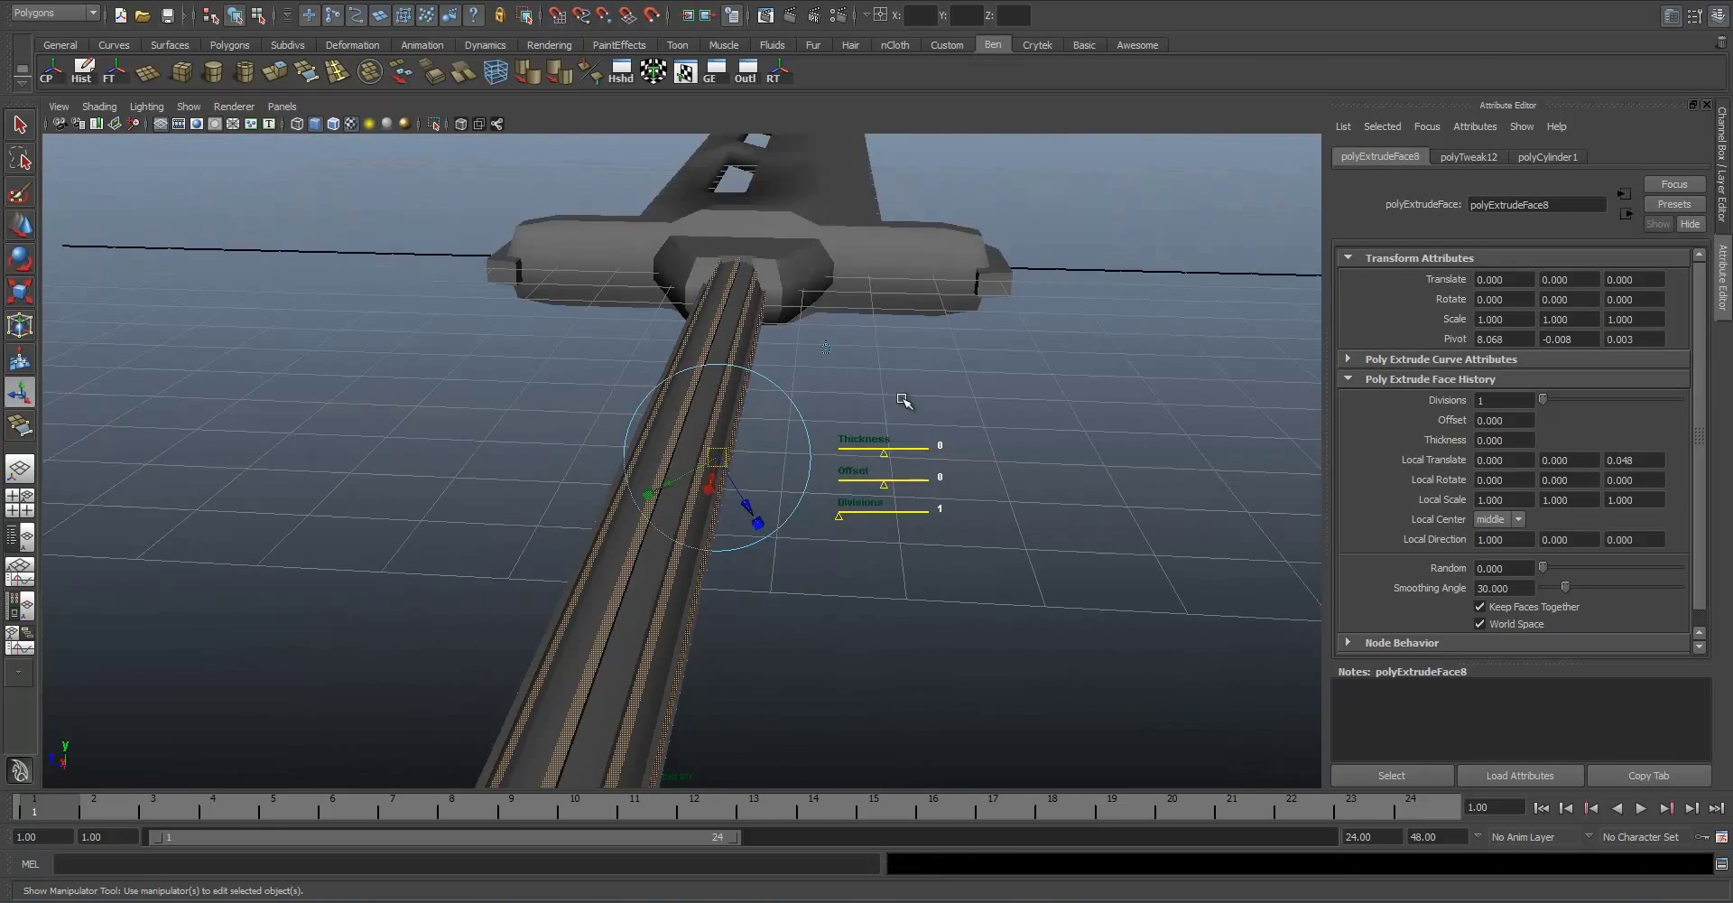
click(901, 402)
alt+drag(880, 403, 843, 402)
alt+right_drag(843, 402, 798, 519)
alt+drag(797, 519, 772, 406)
scroll(784, 501, up, 5)
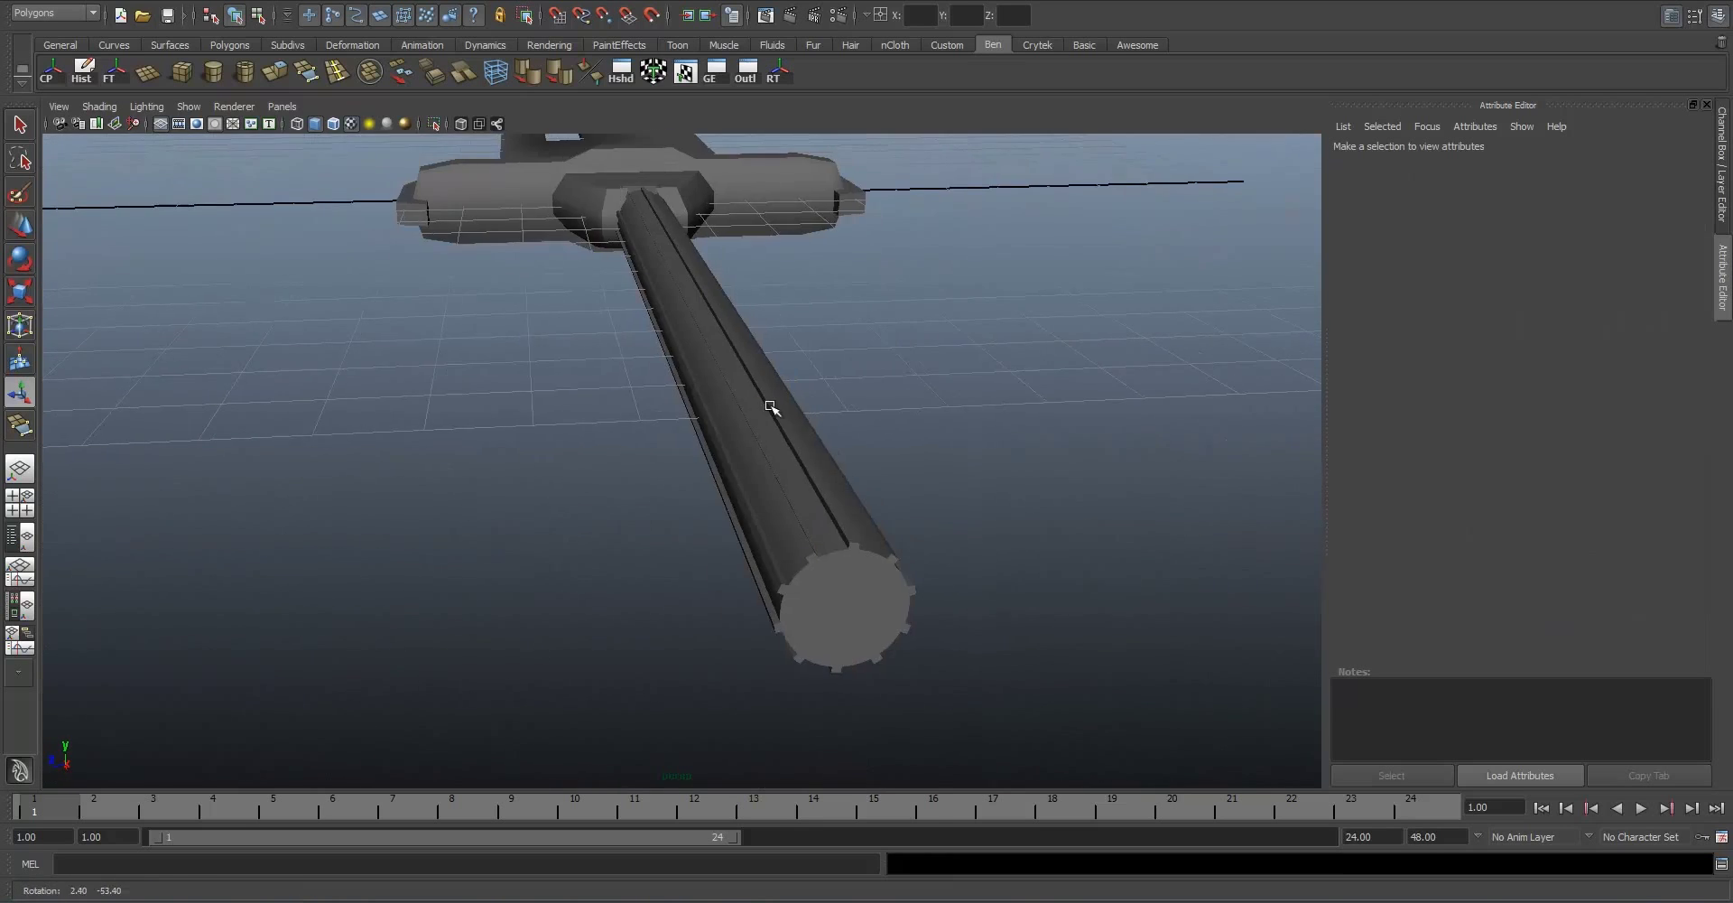
Step: Select the raised outer face of every lengthwise rib around the handle
alt+right_drag(772, 406, 850, 380)
alt+middle_drag(849, 380, 815, 322)
click(803, 396)
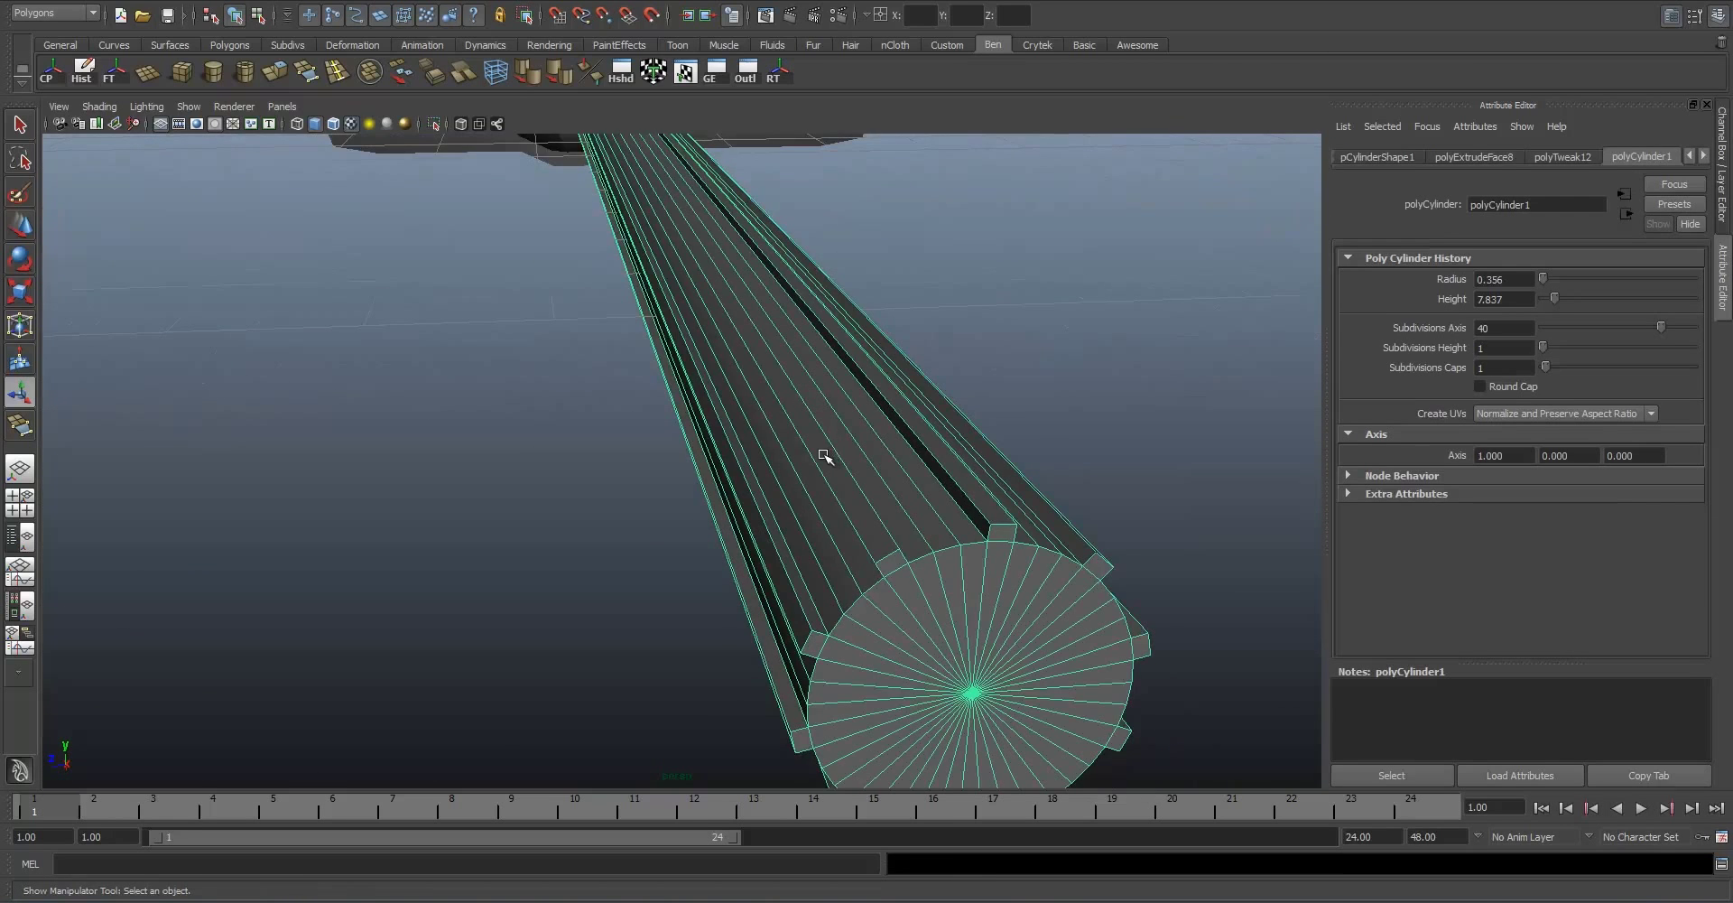
alt+drag(843, 410, 748, 363)
alt+middle_drag(749, 363, 712, 347)
right_drag(868, 464, 868, 513)
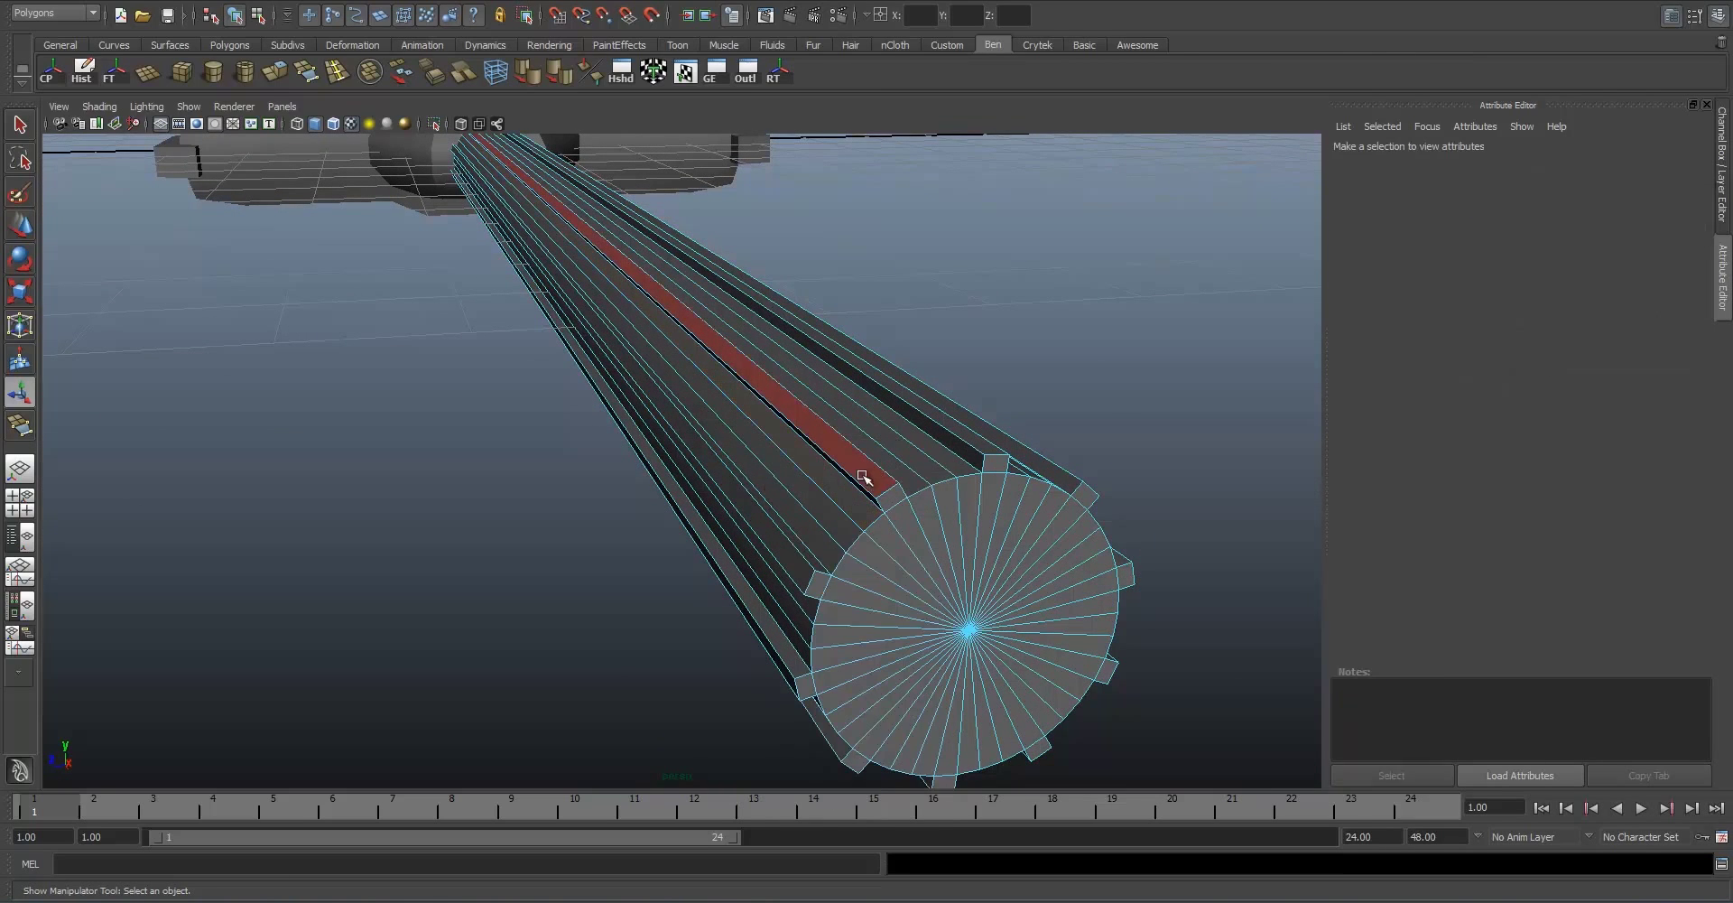
click(864, 474)
shift+click(790, 567)
shift+click(951, 445)
alt+drag(953, 441, 878, 444)
alt+drag(318, 332, 504, 317)
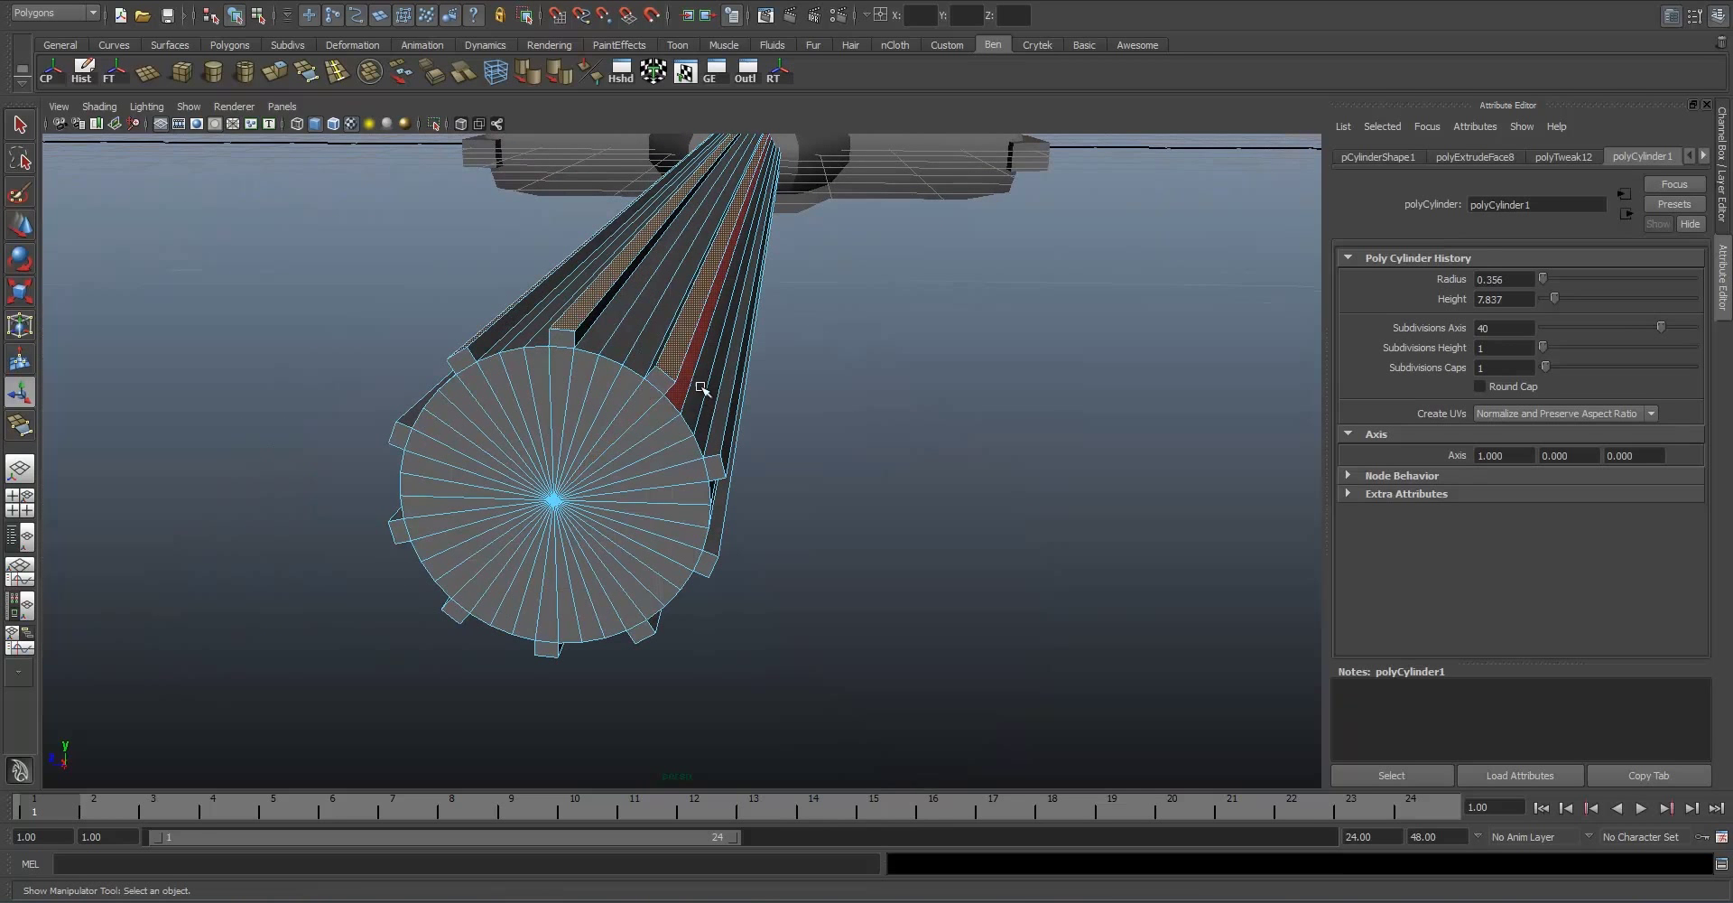
alt+drag(725, 488, 581, 356)
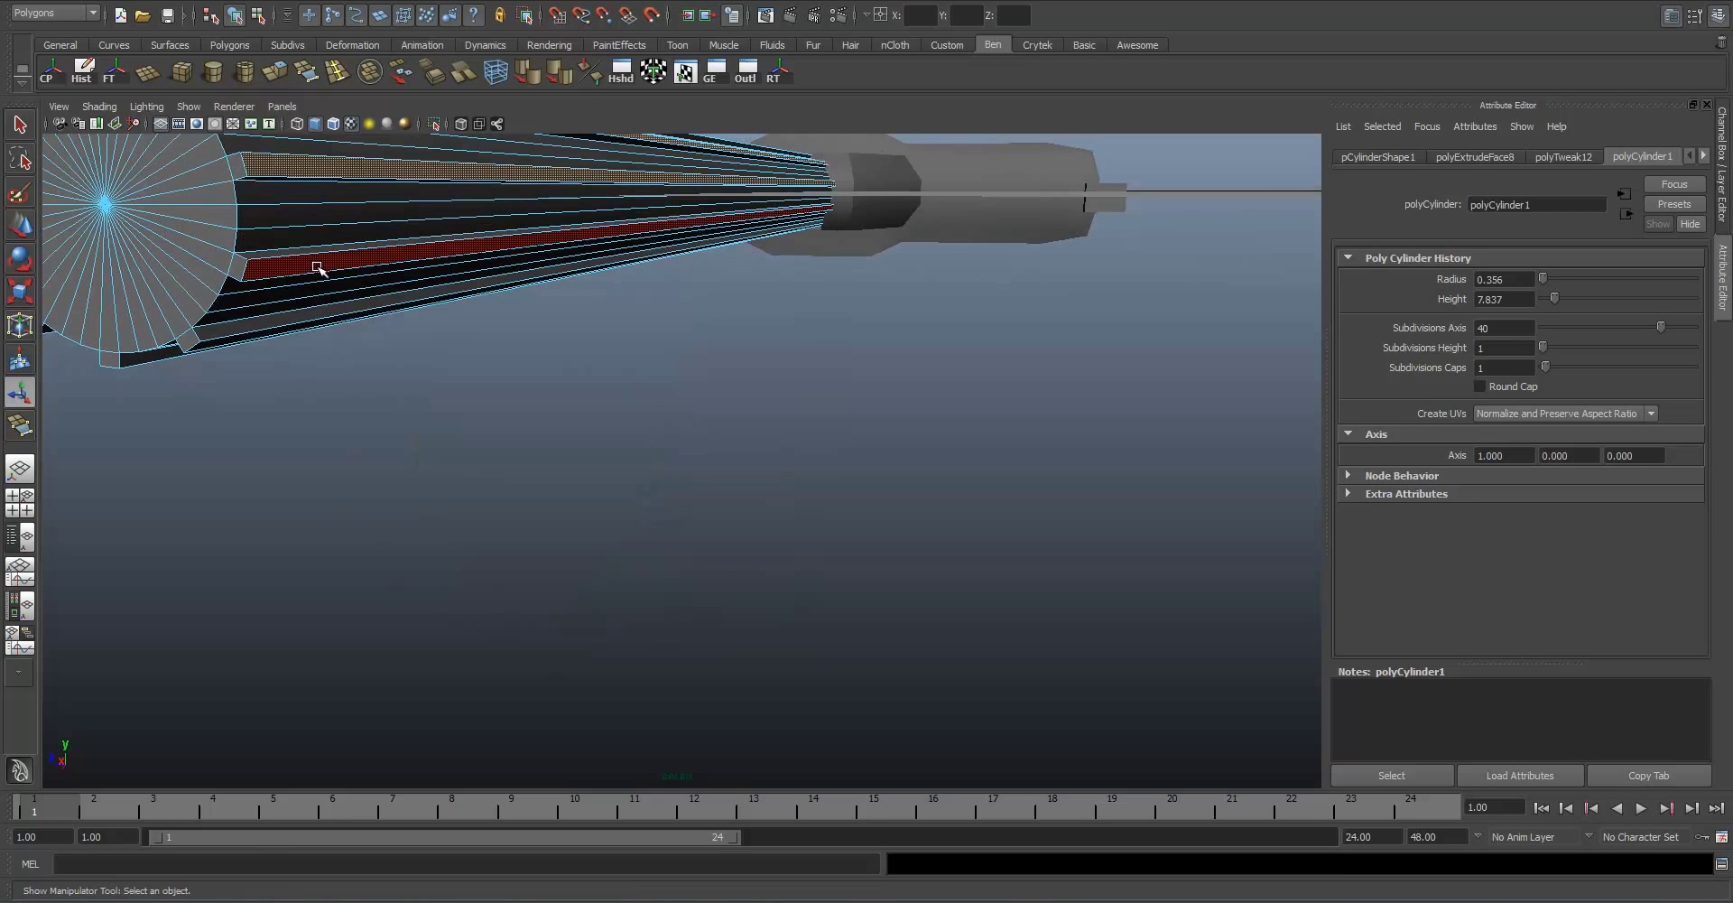
alt+drag(233, 332, 894, 416)
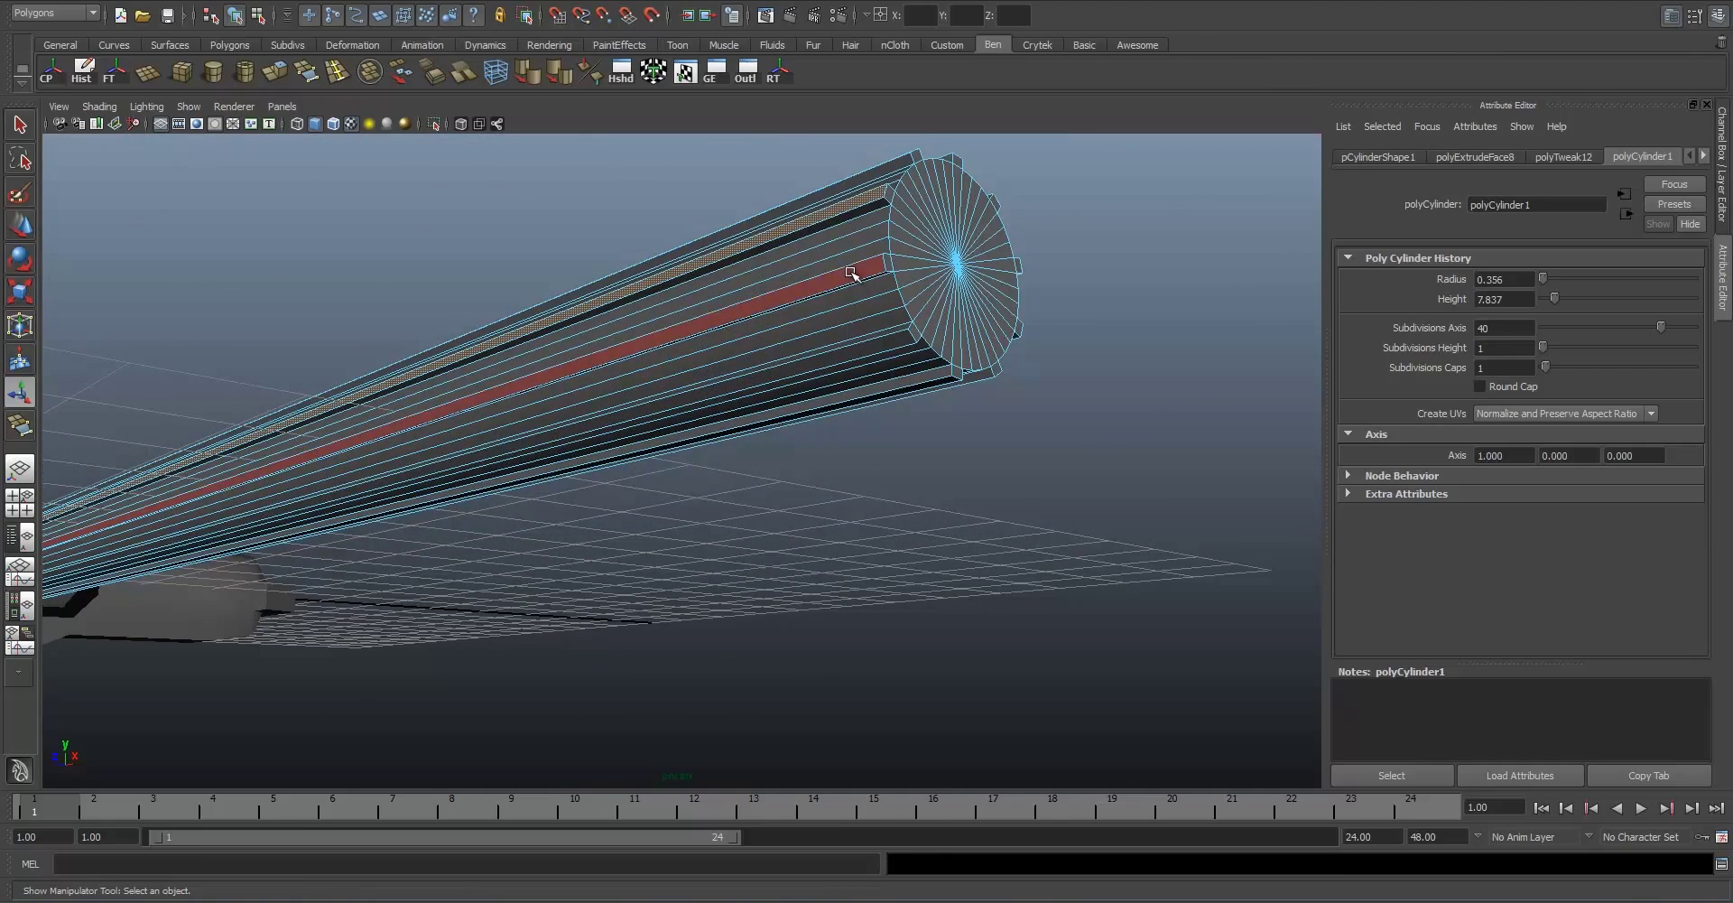
mouse_move(910, 355)
alt+mouse_down()
mouse_move(649, 337)
mouse_move(704, 375)
mouse_move(496, 403)
mouse_move(905, 375)
mouse_move(890, 365)
alt+mouse_up()
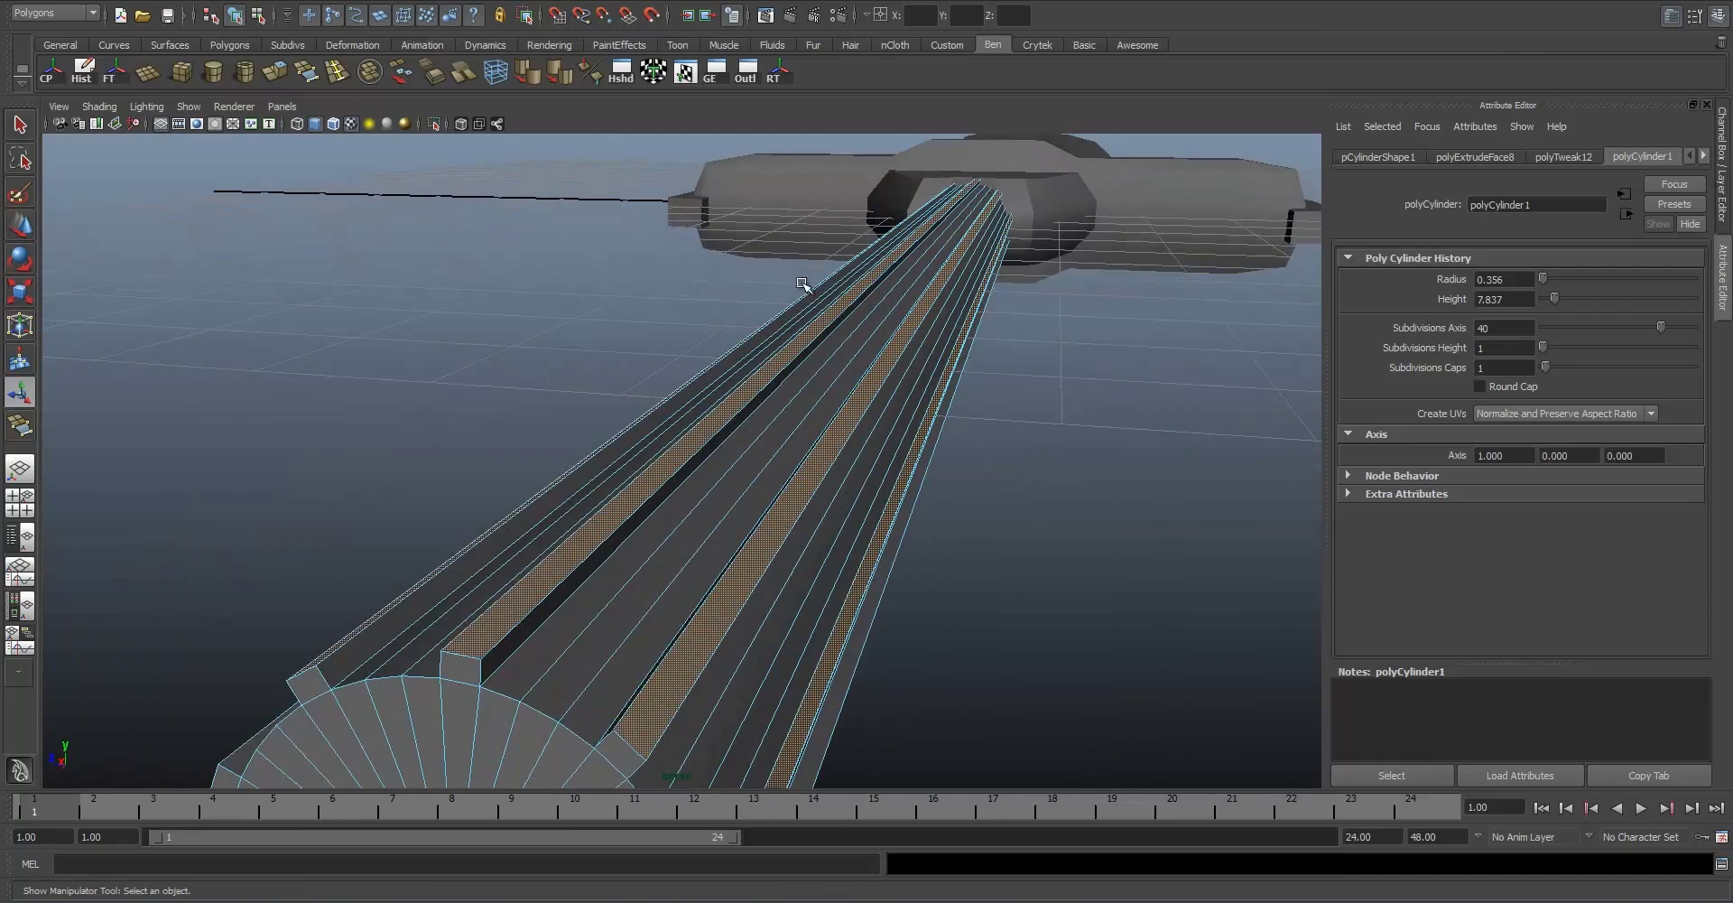
Step: Bevel the selected rib faces, return to object selection, and check the ribs at the handle's free end
alt+right_drag(682, 453, 743, 666)
alt+middle_drag(743, 666, 762, 441)
alt+right_drag(762, 442, 812, 487)
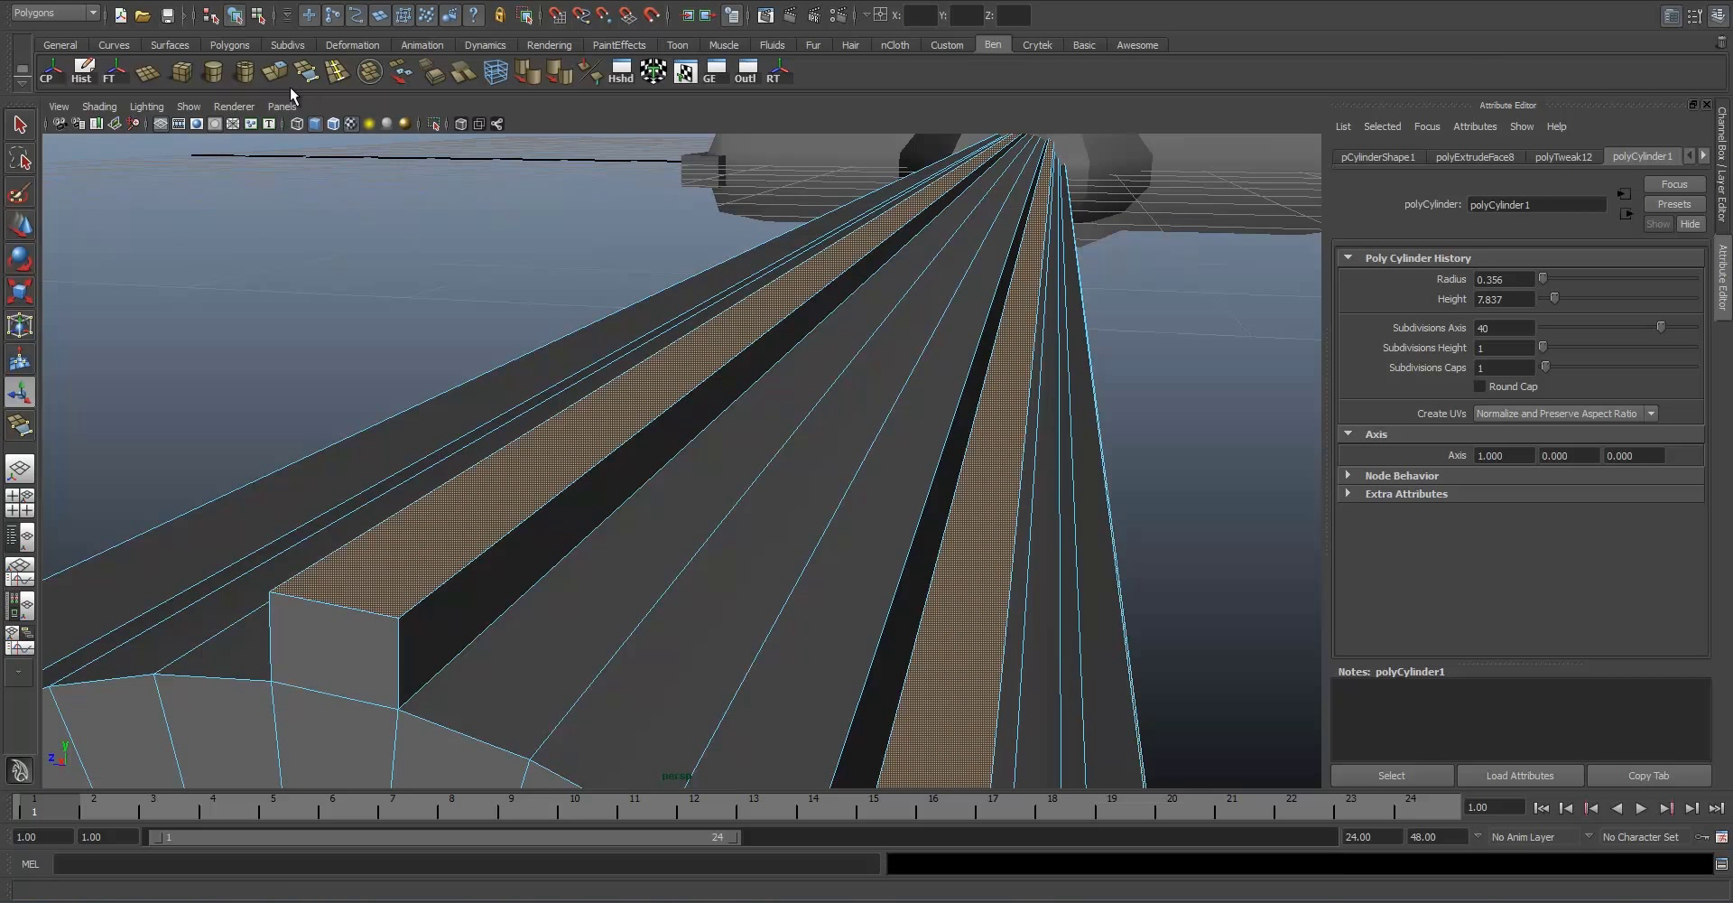
click(380, 0)
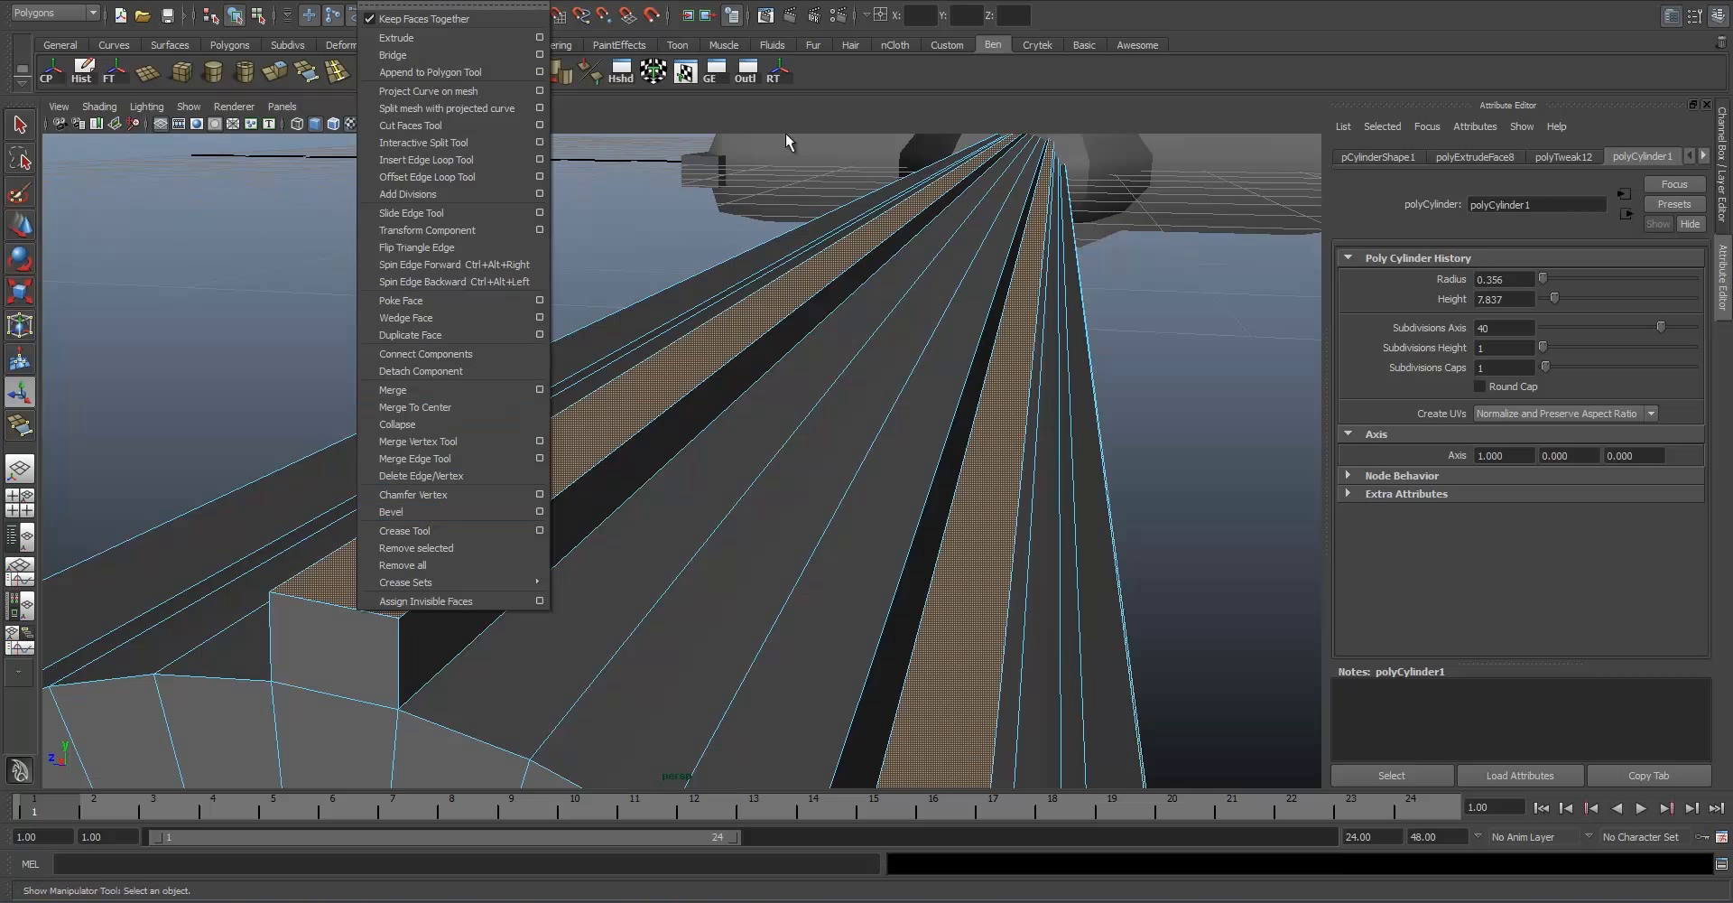
click(730, 81)
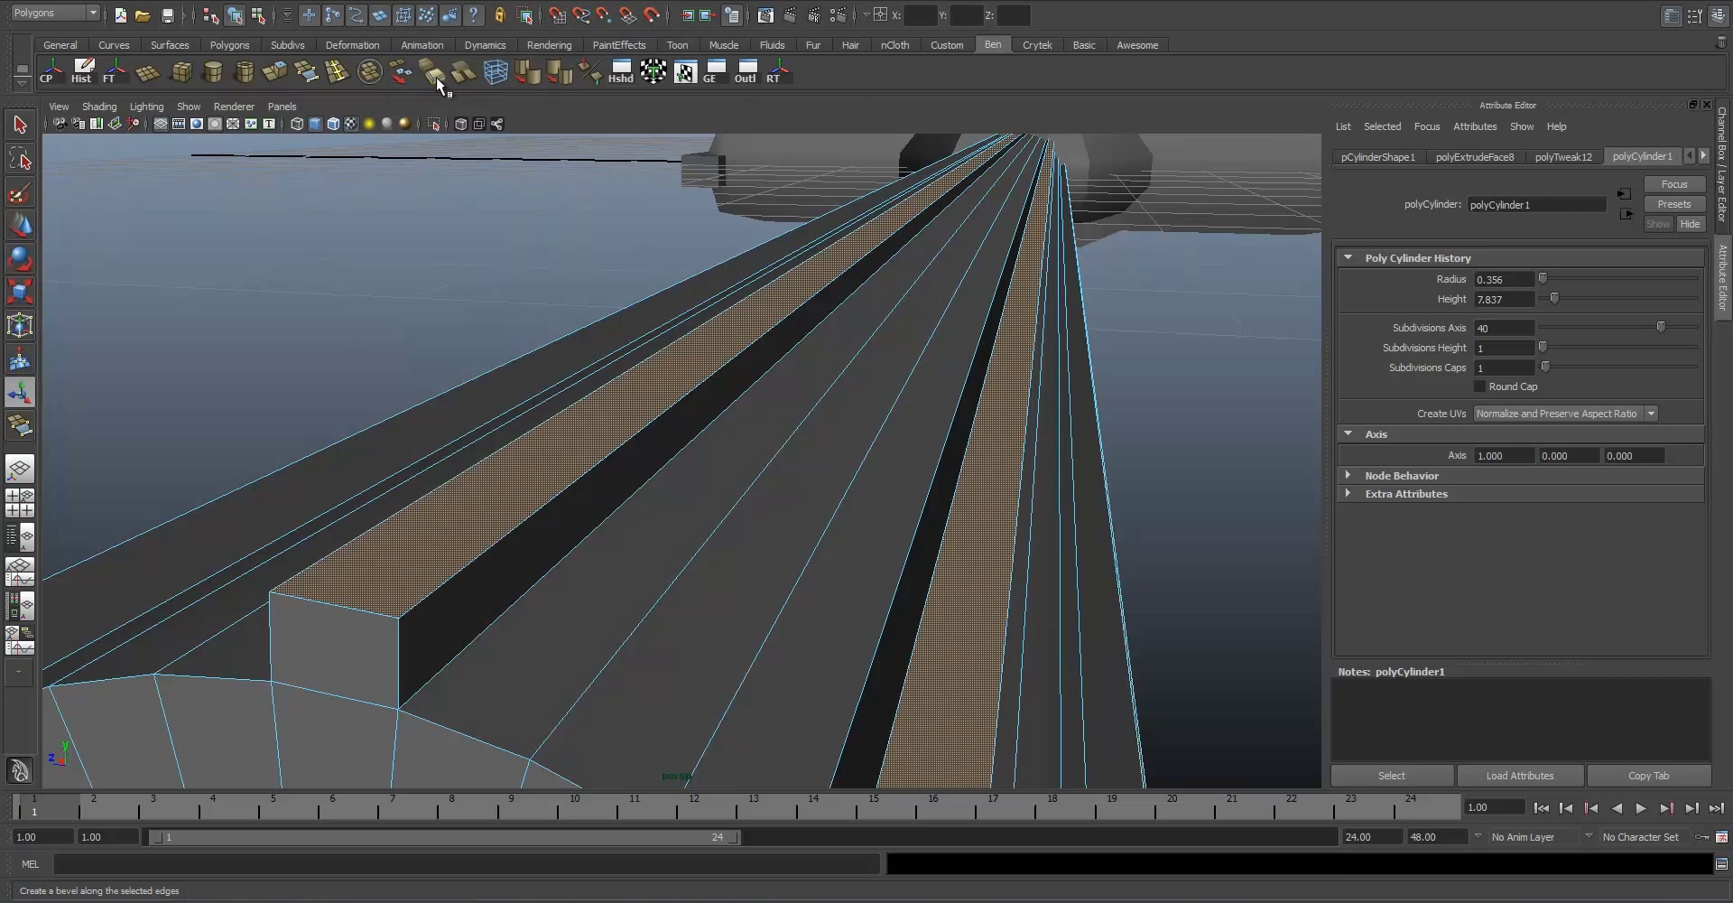
click(436, 78)
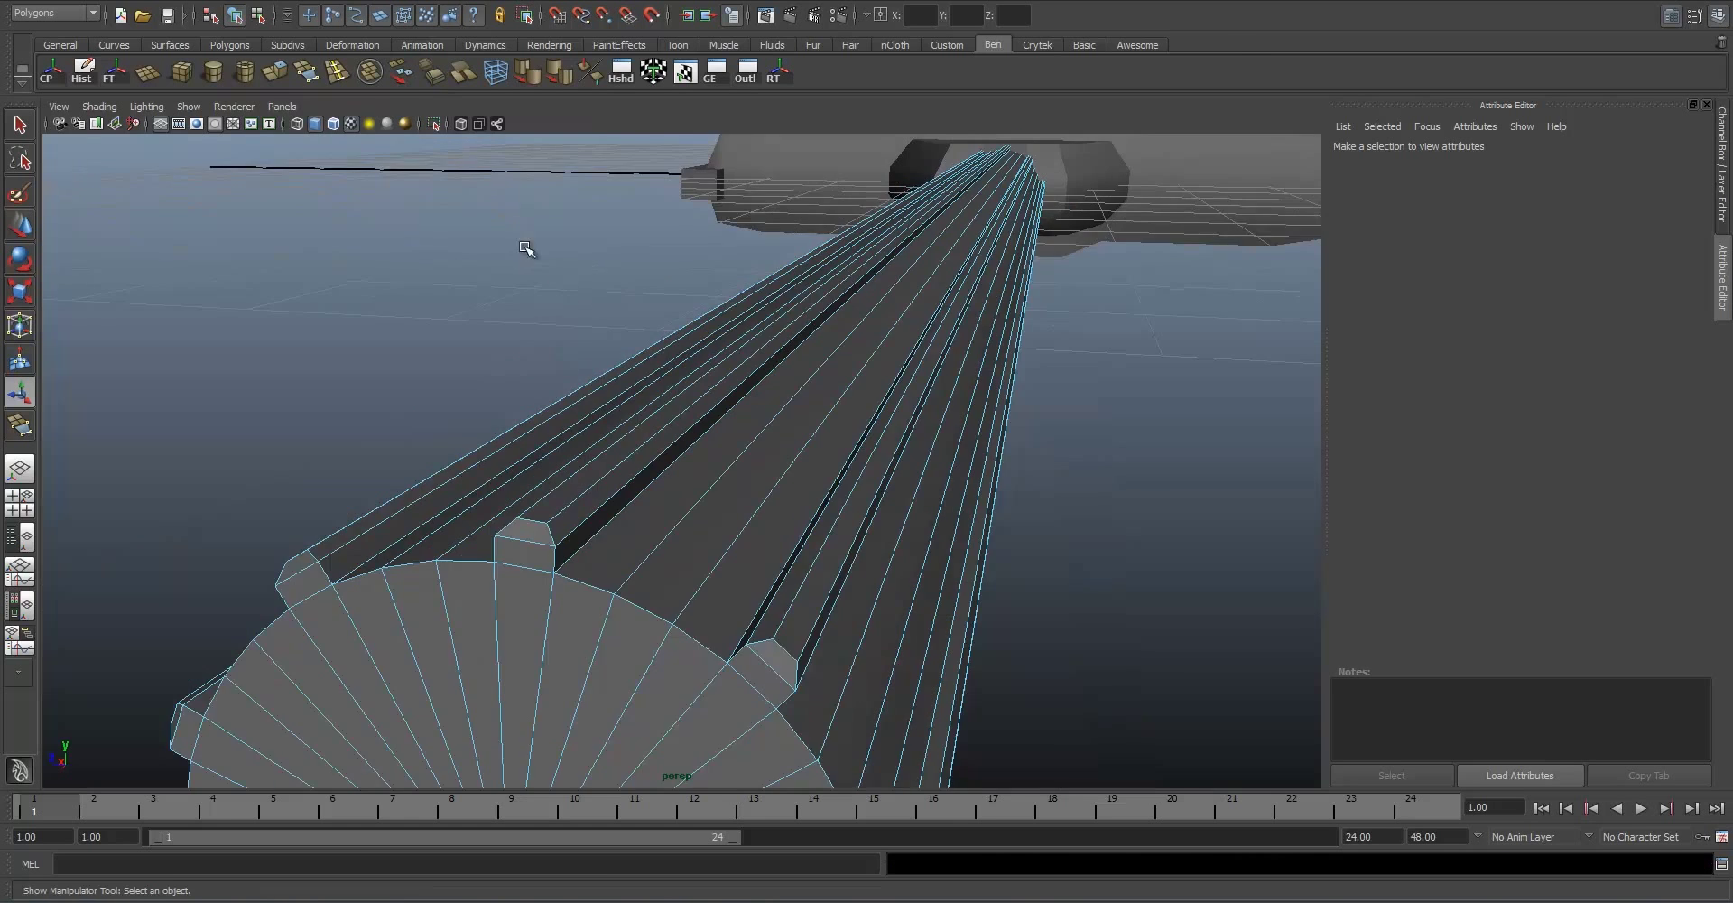
scroll(592, 420, down, 4)
right_drag(707, 469, 784, 448)
click(741, 461)
click(1101, 513)
alt+drag(1102, 513, 871, 475)
scroll(875, 451, up, 3)
alt+middle_drag(875, 451, 797, 453)
scroll(792, 438, up, 1)
alt+drag(793, 438, 740, 417)
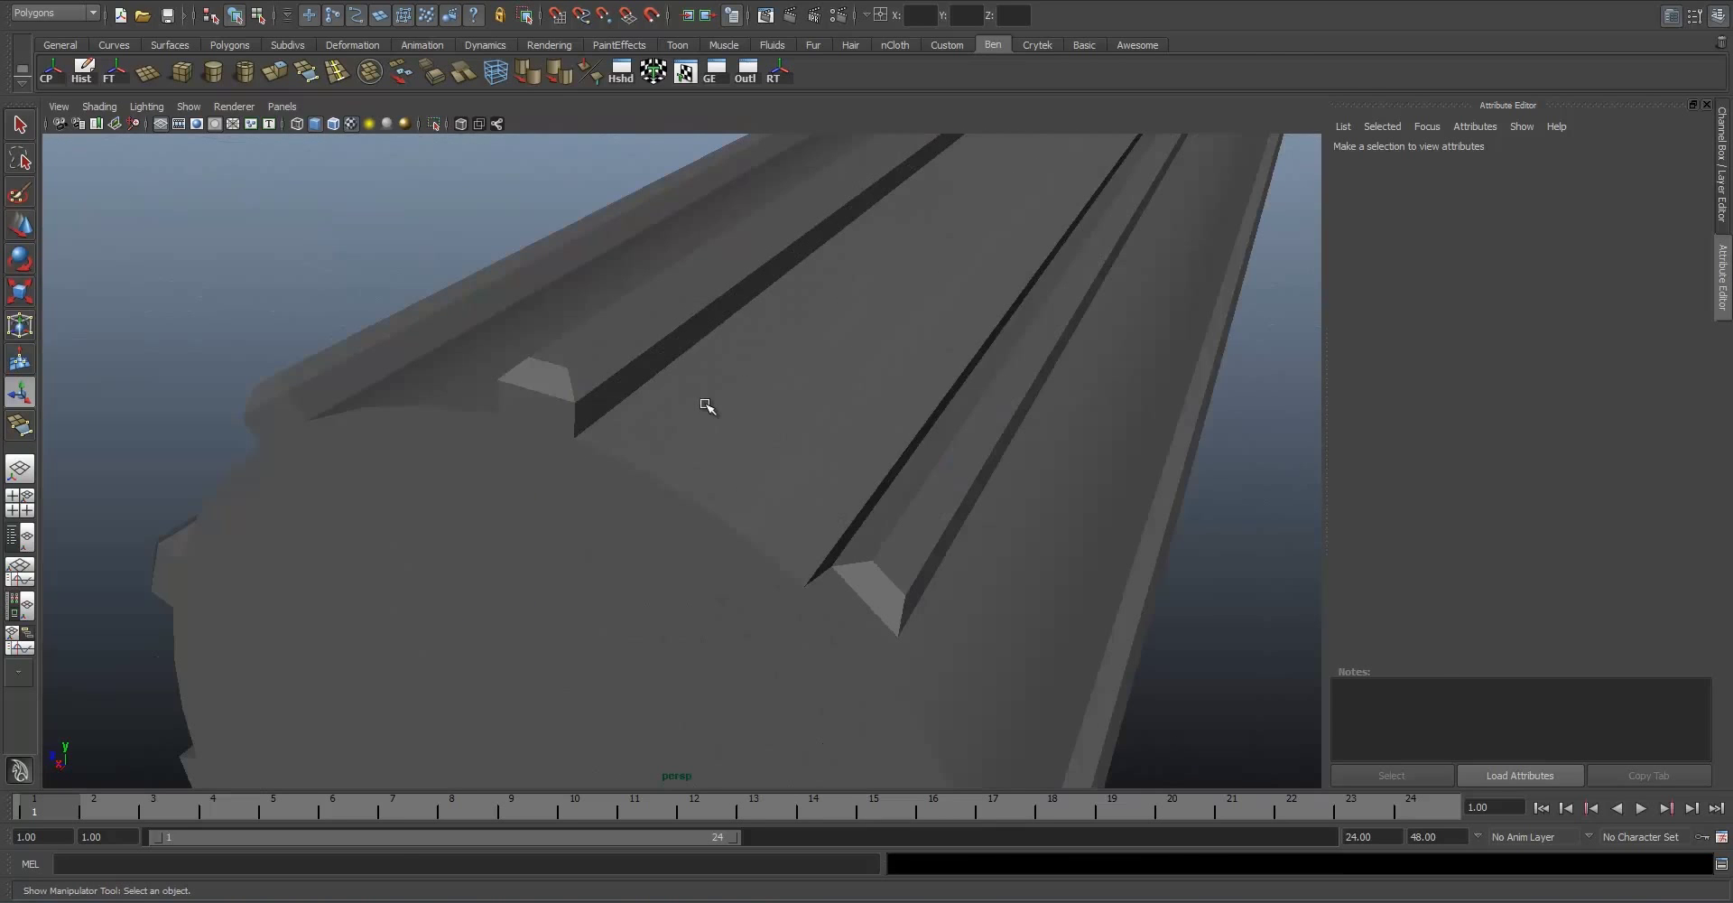
Step: Reopen the settings of the handle's rib bevel and reduce its offset to 0.275
click(713, 407)
scroll(1226, 262, down, 5)
scroll(987, 278, up, 2)
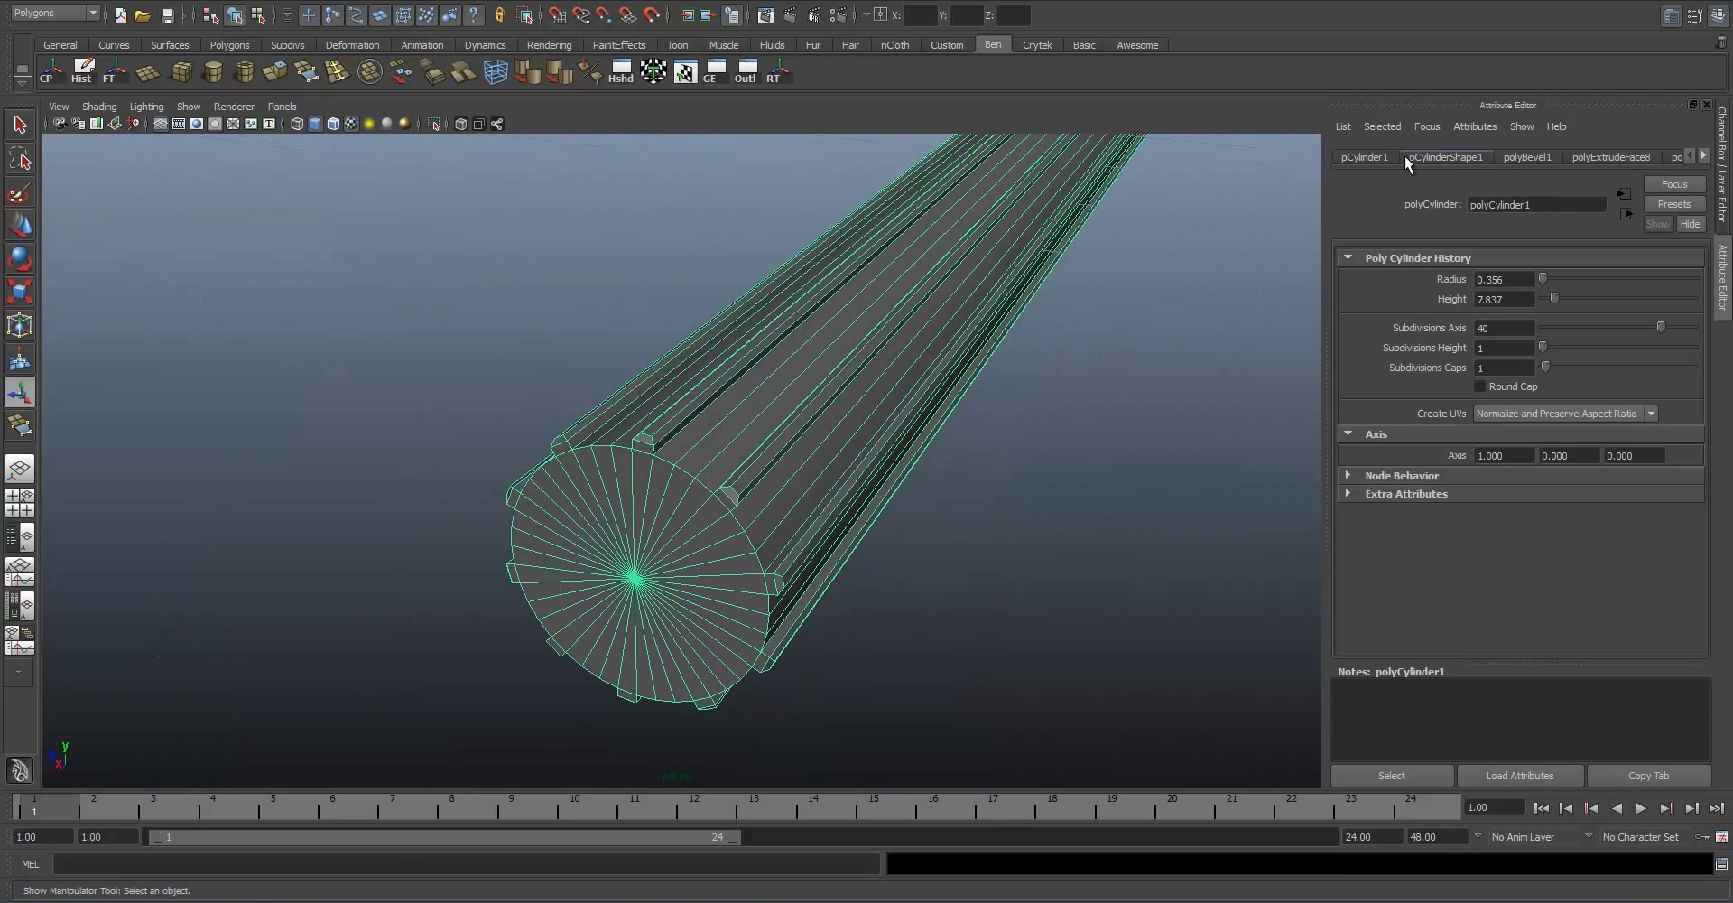
alt+right_drag(777, 382, 1258, 284)
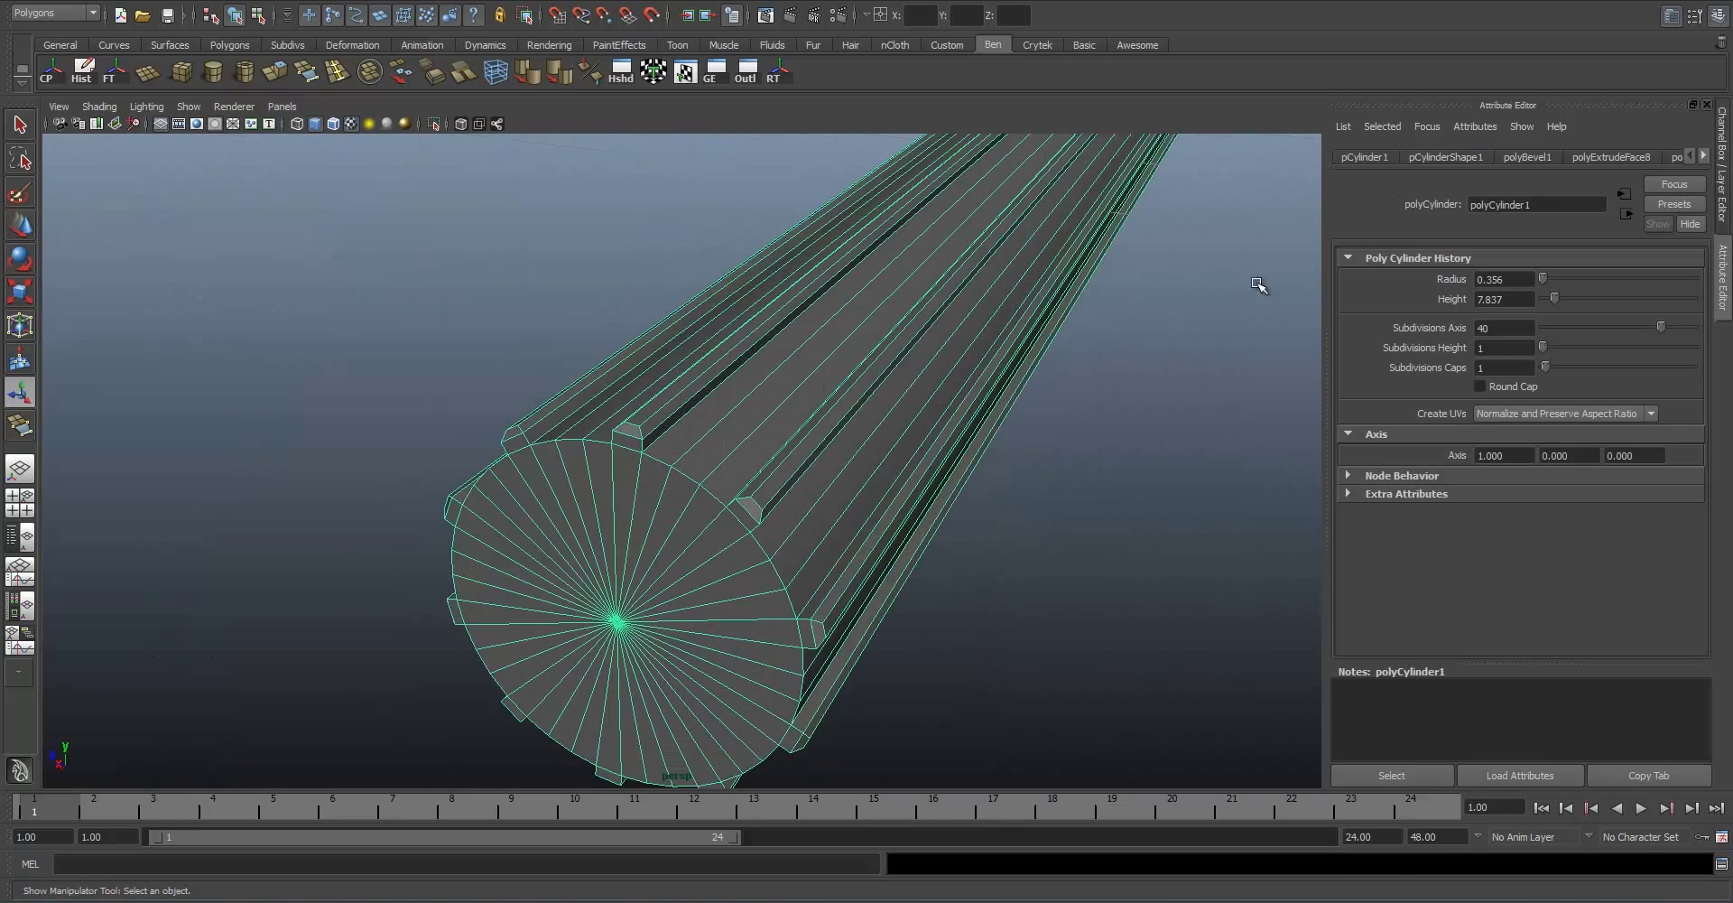
click(1672, 17)
click(1672, 18)
click(1416, 159)
click(1506, 158)
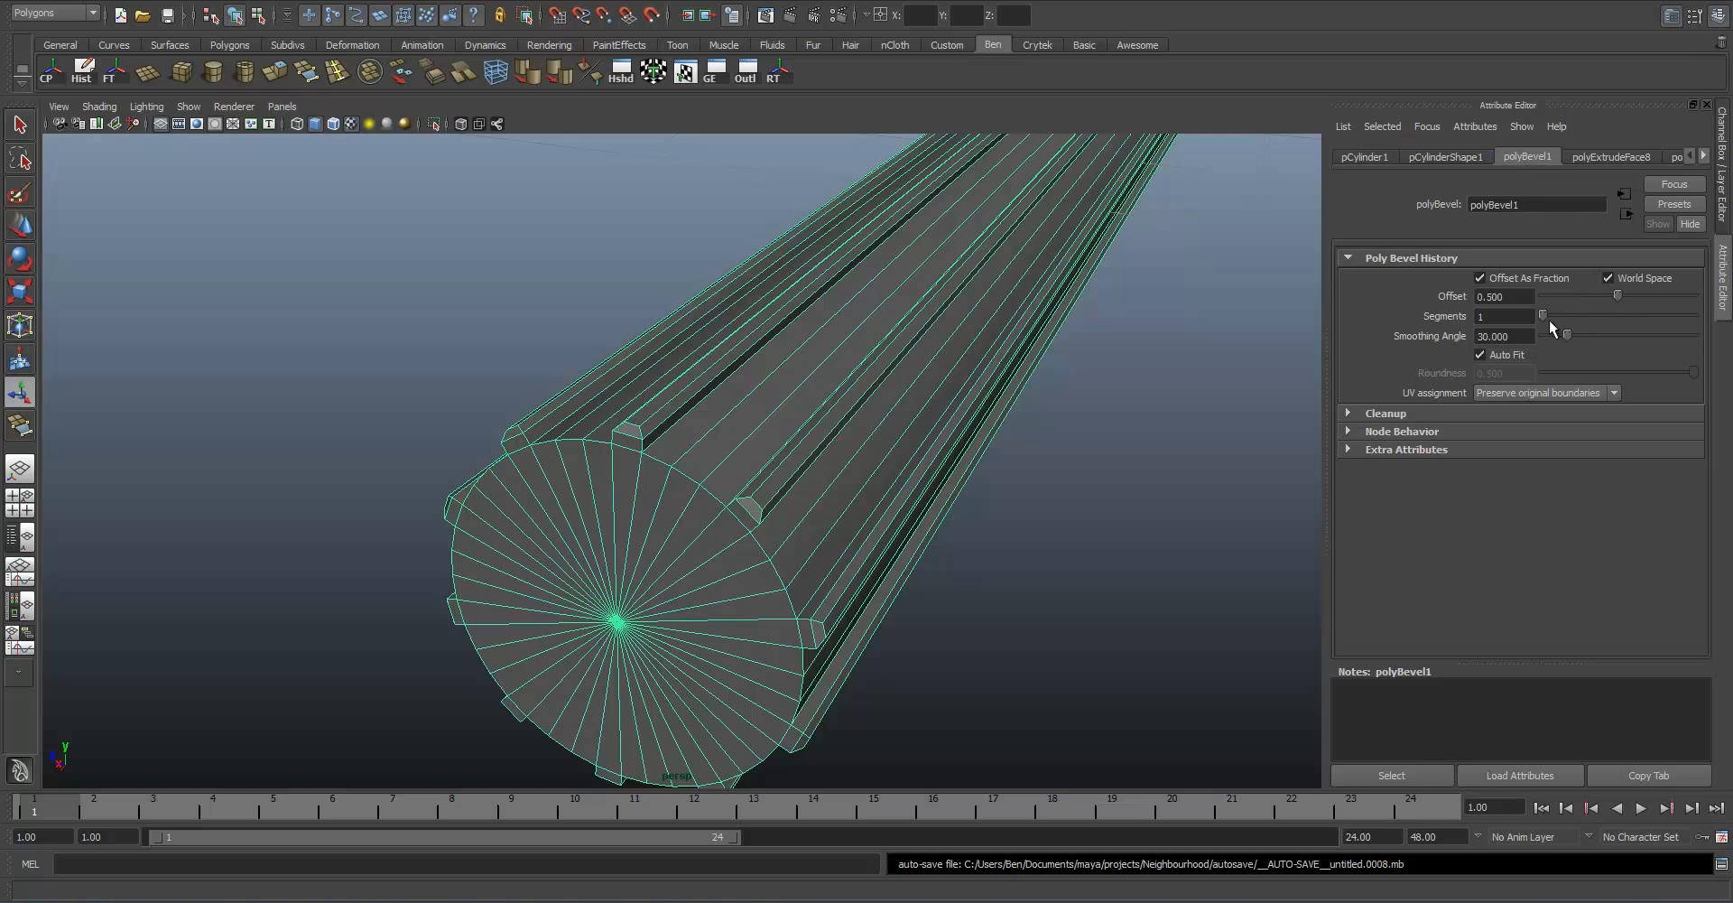
drag(1616, 295, 1585, 300)
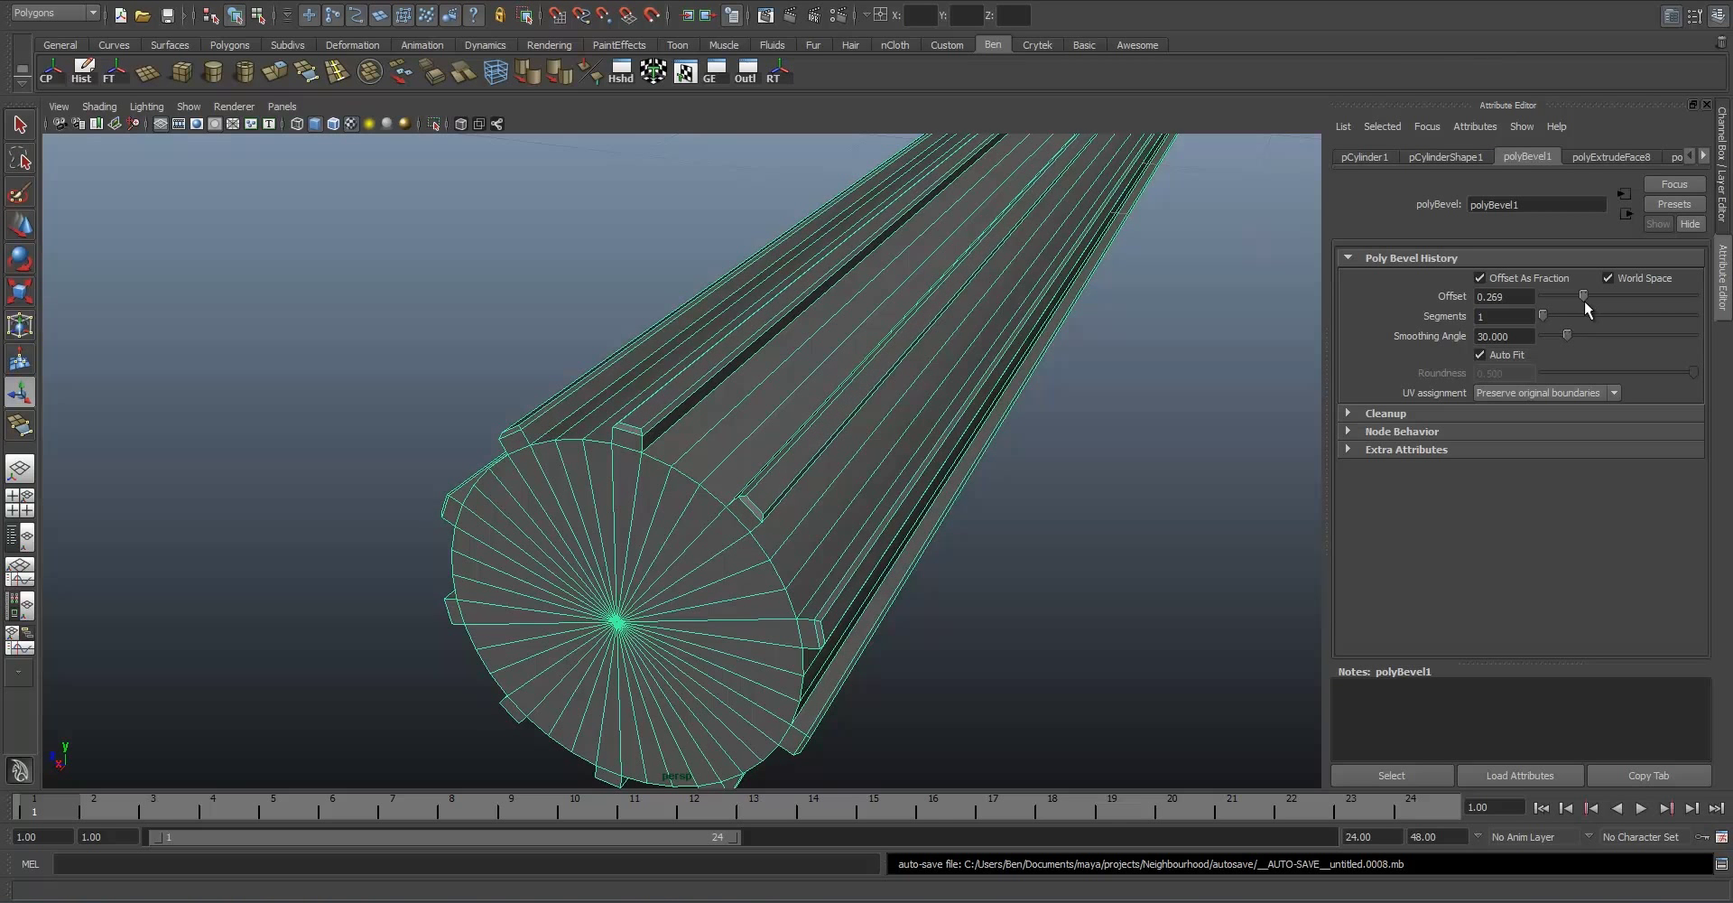
scroll(908, 365, up, 5)
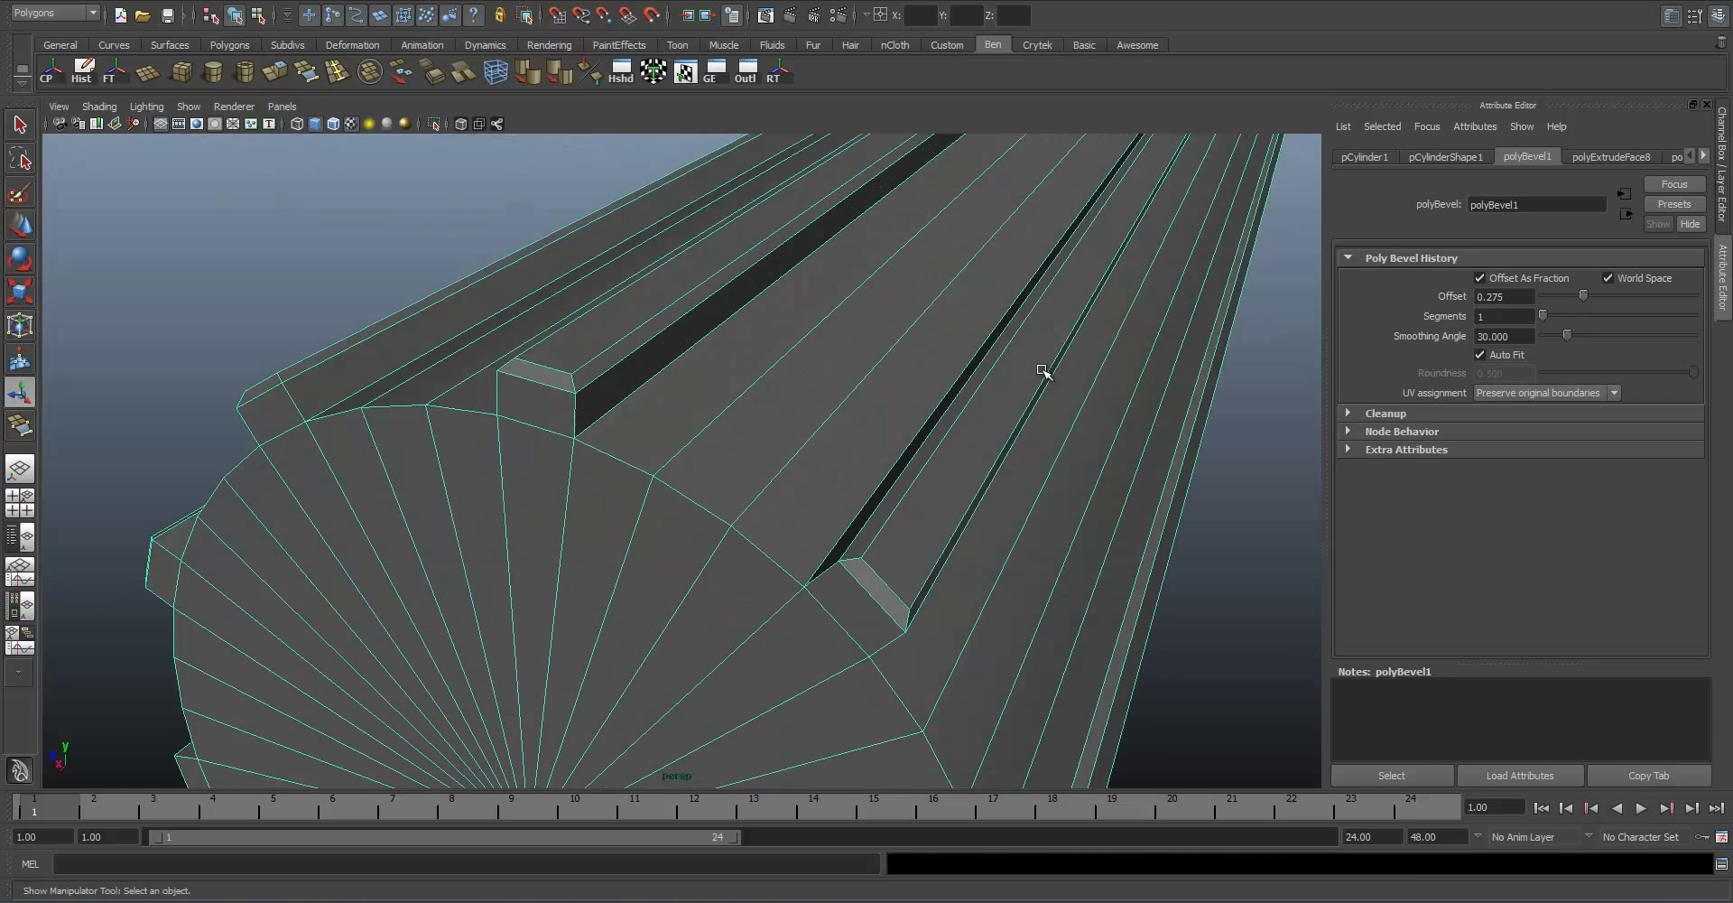
Step: Set the rib bevel to 2 segments and review the deselected handle's ribs up close
drag(1547, 316, 1557, 316)
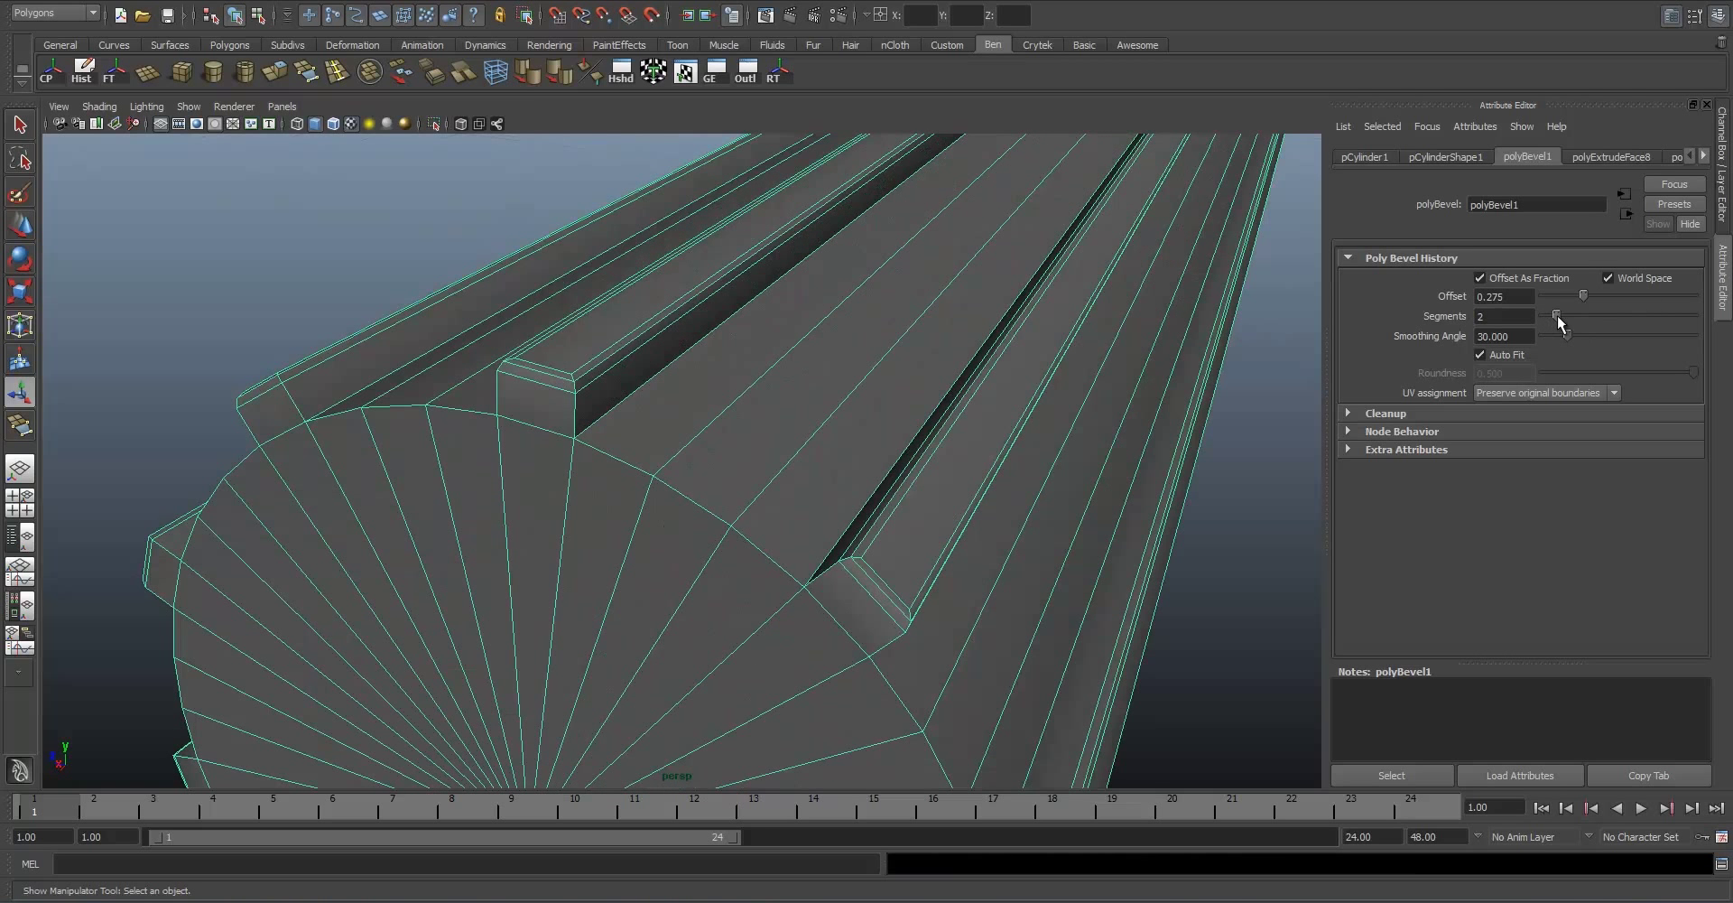
scroll(596, 484, down, 4)
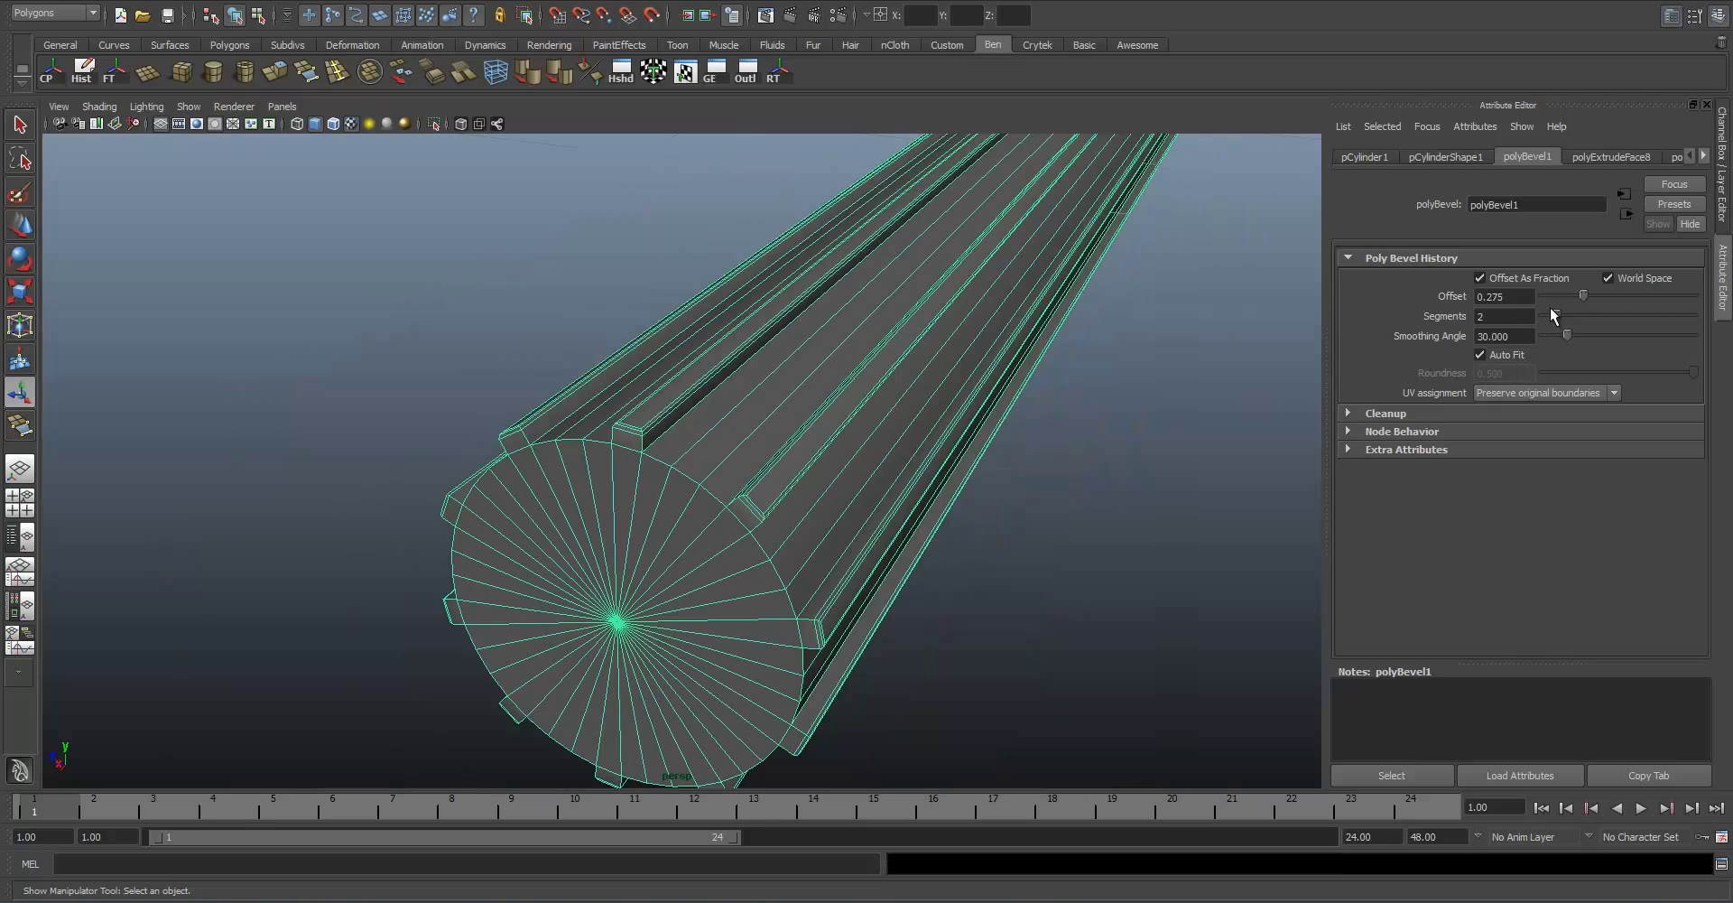
mouse_move(1563, 315)
mouse_down()
mouse_move(1610, 315)
mouse_move(1541, 328)
mouse_move(1556, 332)
mouse_up()
scroll(565, 460, down, 2)
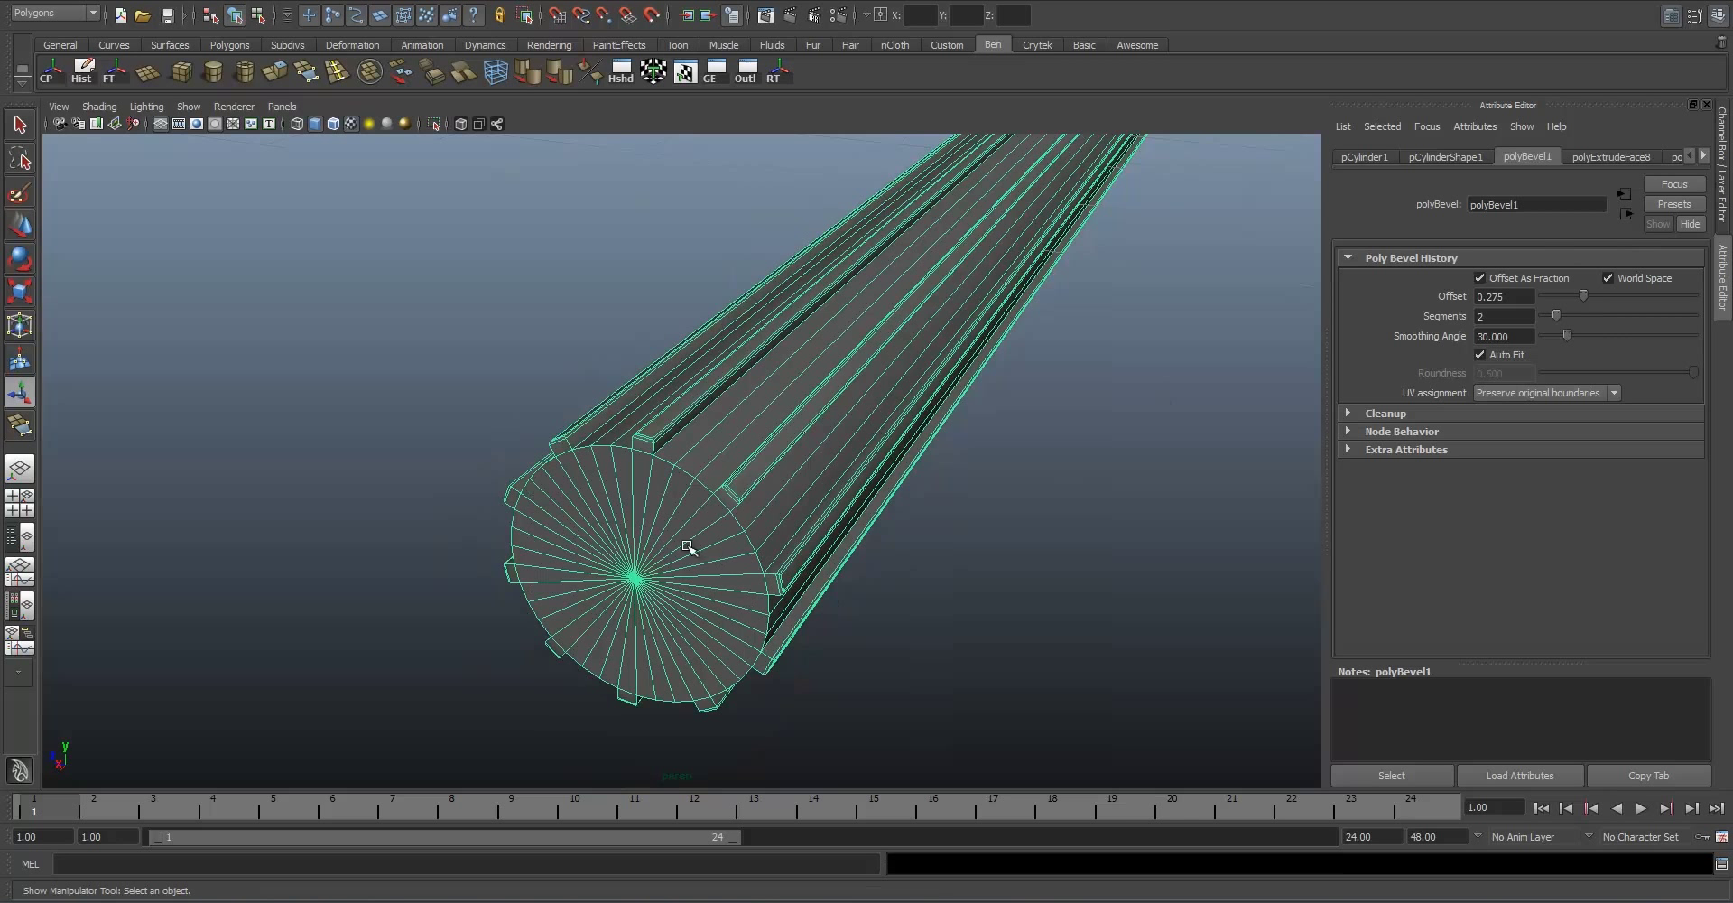
drag(1558, 316, 1551, 312)
click(976, 608)
scroll(786, 518, up, 3)
alt+drag(785, 518, 724, 512)
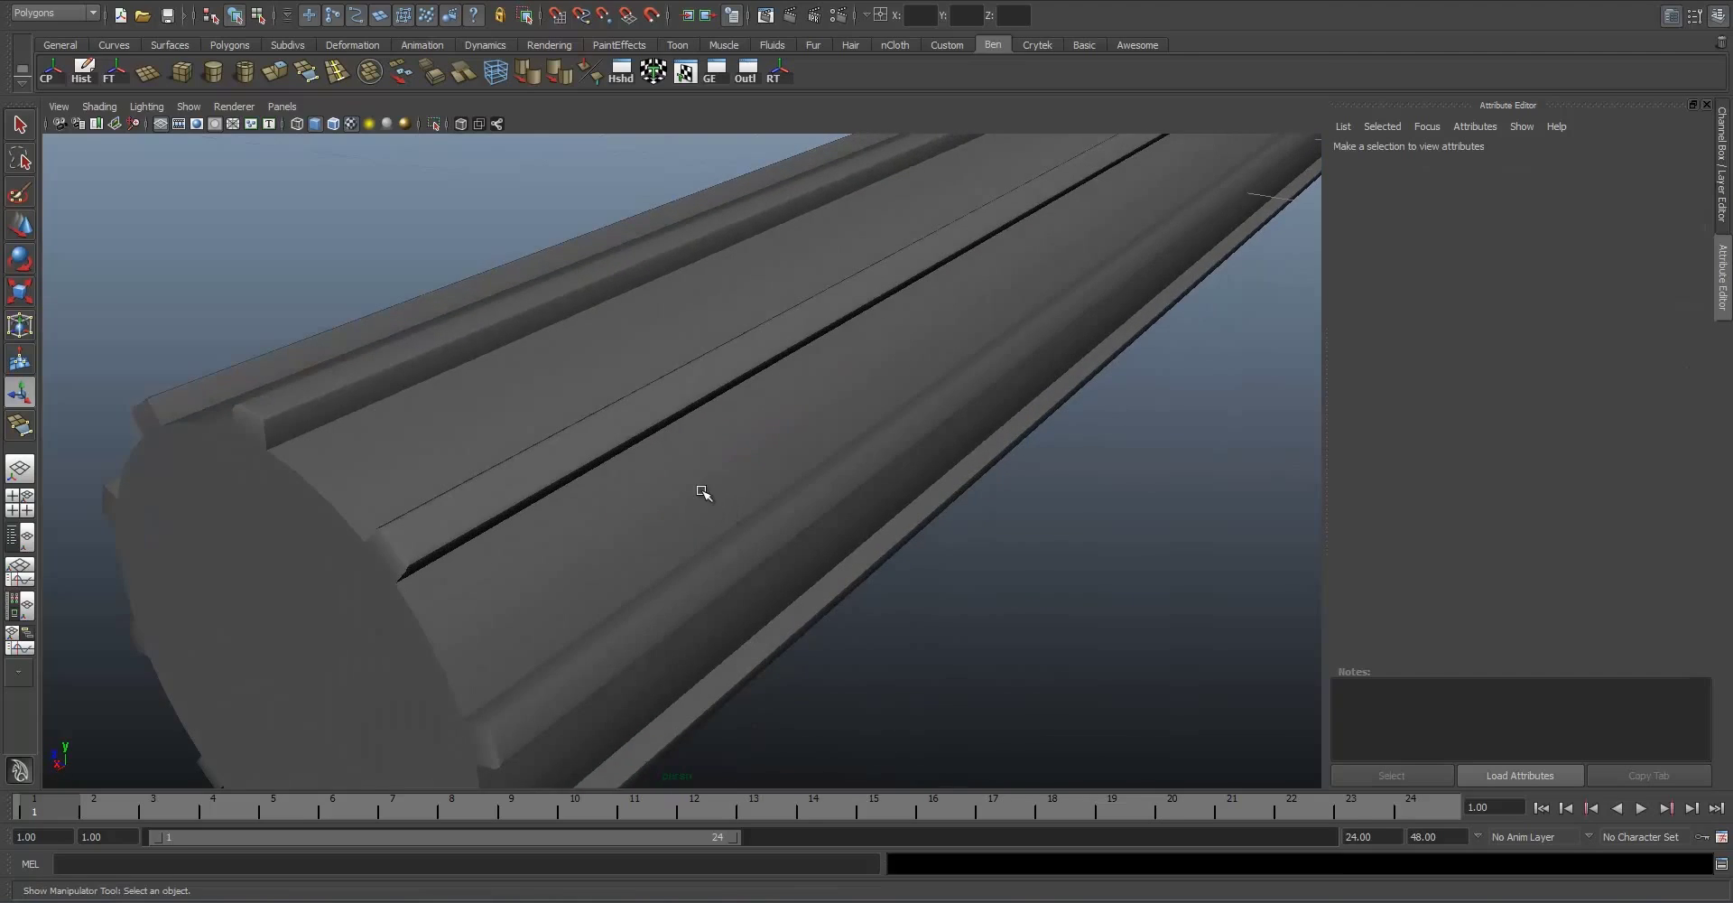
scroll(701, 490, down, 2)
Step: Select the faces running along the two guard prongs and around their tips beside the handle, on both sides
click(679, 404)
scroll(685, 402, down, 4)
alt+middle_drag(1072, 271, 1001, 461)
click(1002, 461)
alt+drag(1002, 462, 821, 626)
scroll(781, 527, up, 3)
click(898, 603)
scroll(761, 474, up, 4)
right_drag(761, 473, 770, 511)
alt+drag(770, 511, 913, 581)
click(648, 477)
alt+drag(881, 667, 855, 620)
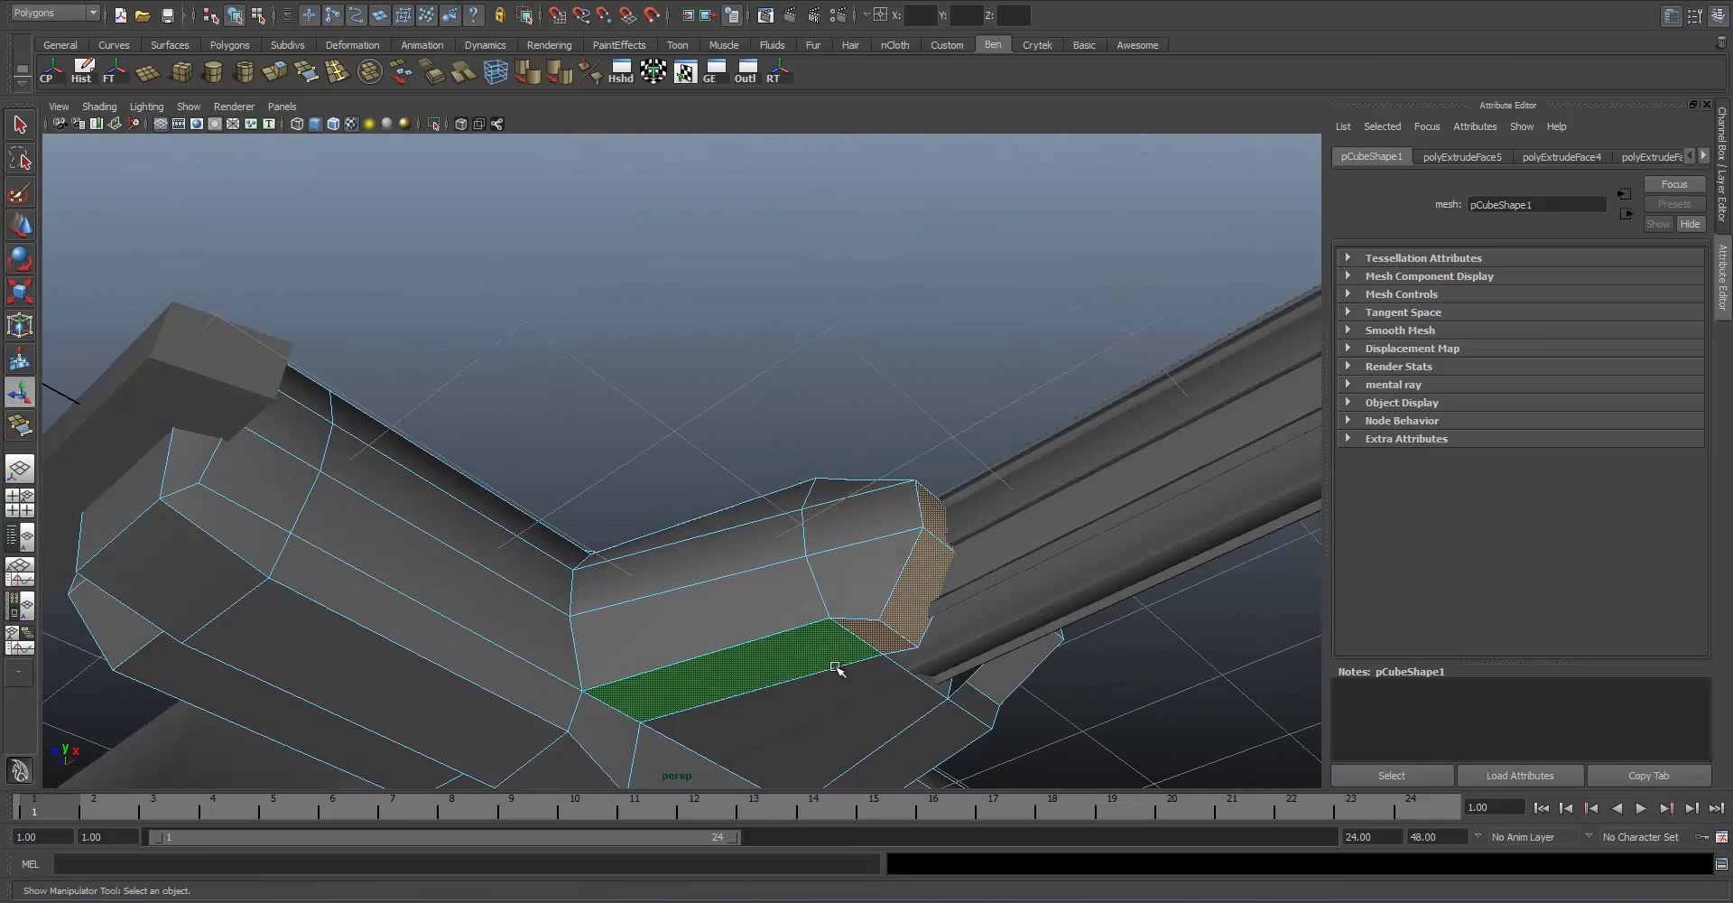
shift+click(840, 666)
alt+drag(899, 566, 748, 624)
shift+drag(818, 709, 846, 635)
alt+drag(880, 563, 820, 453)
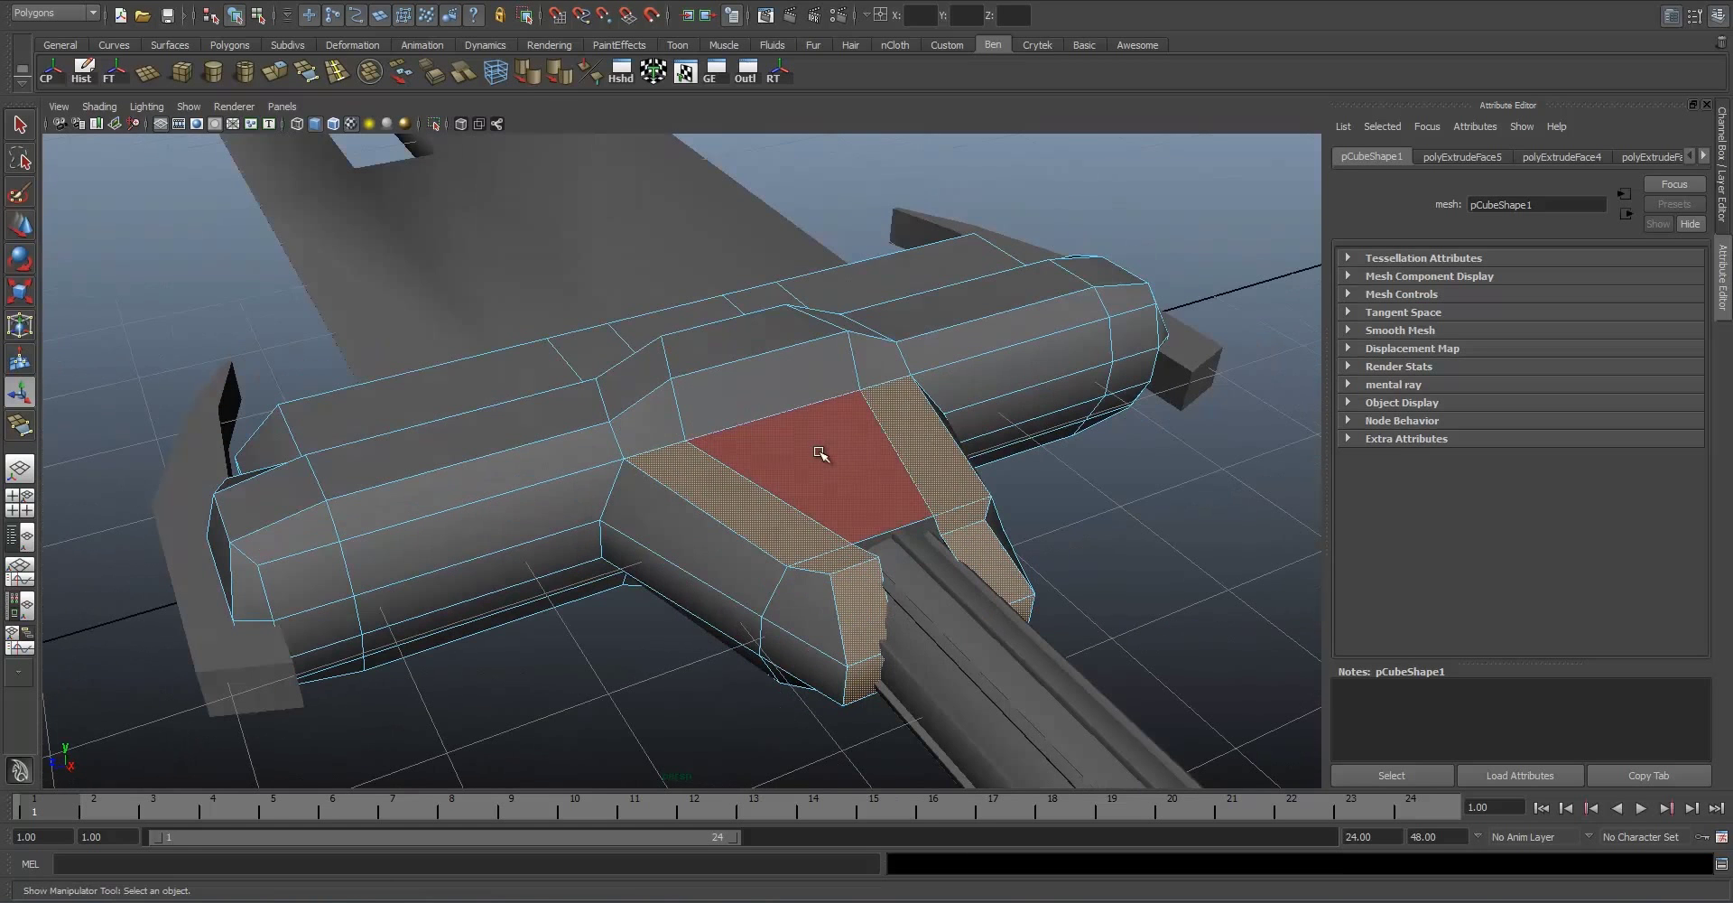
Step: Extrude the selected prong faces outward by about 0.048, scale them to 0.835 by 0.751, and return to object selection
click(257, 69)
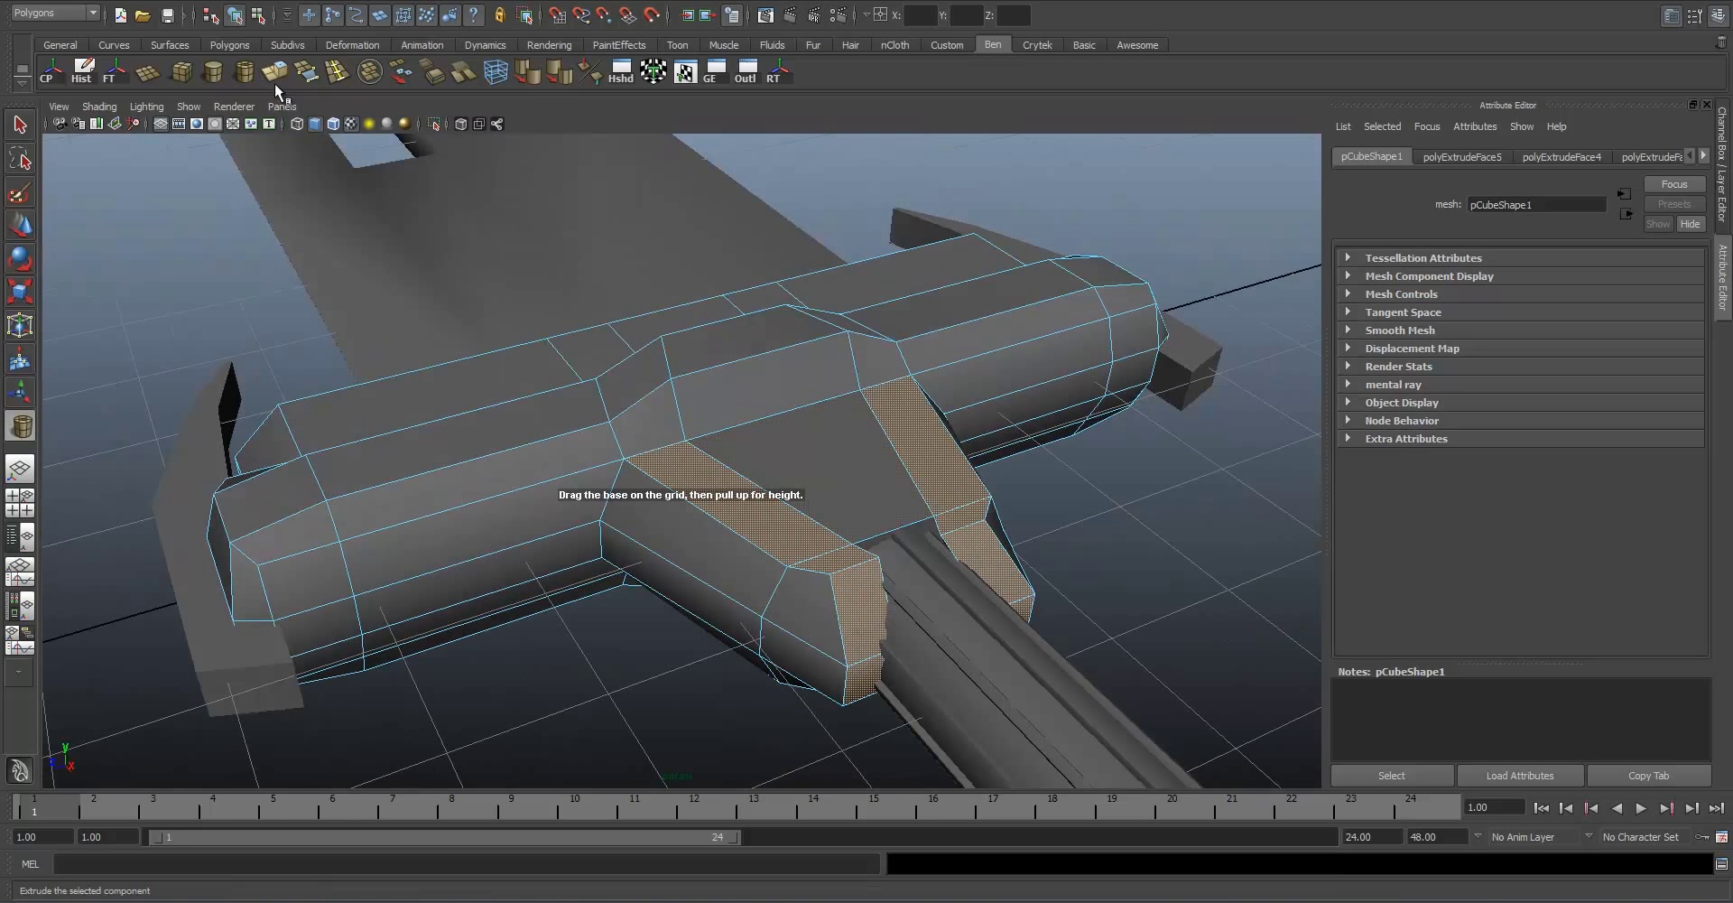
key(z)
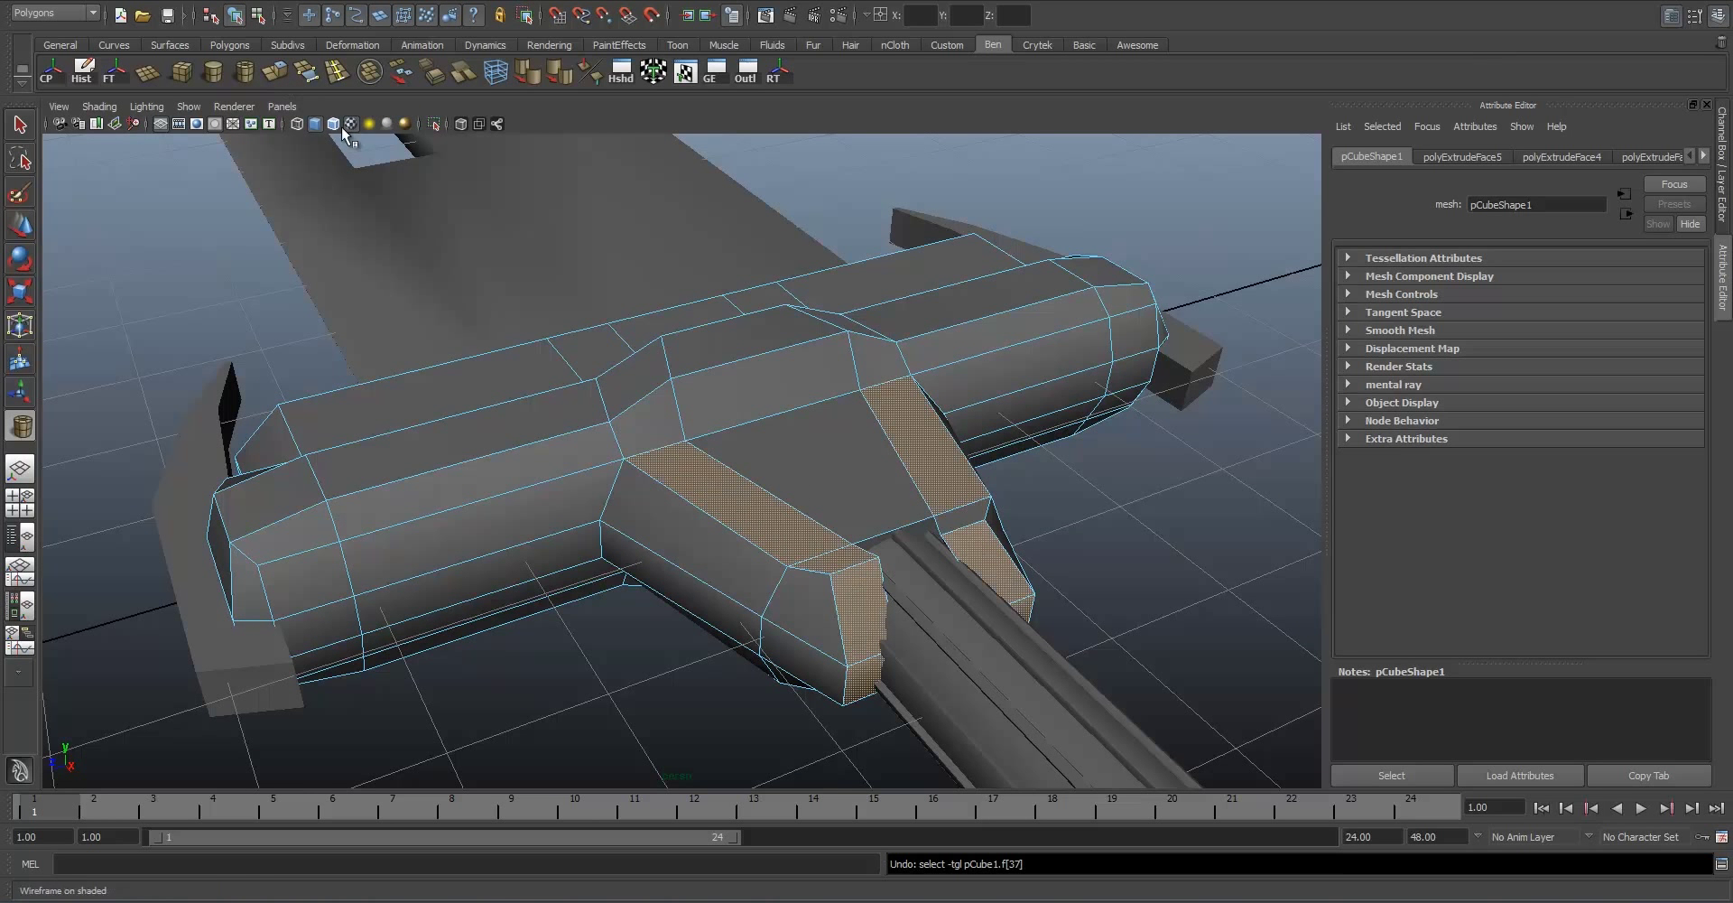
alt+drag(1052, 456, 949, 519)
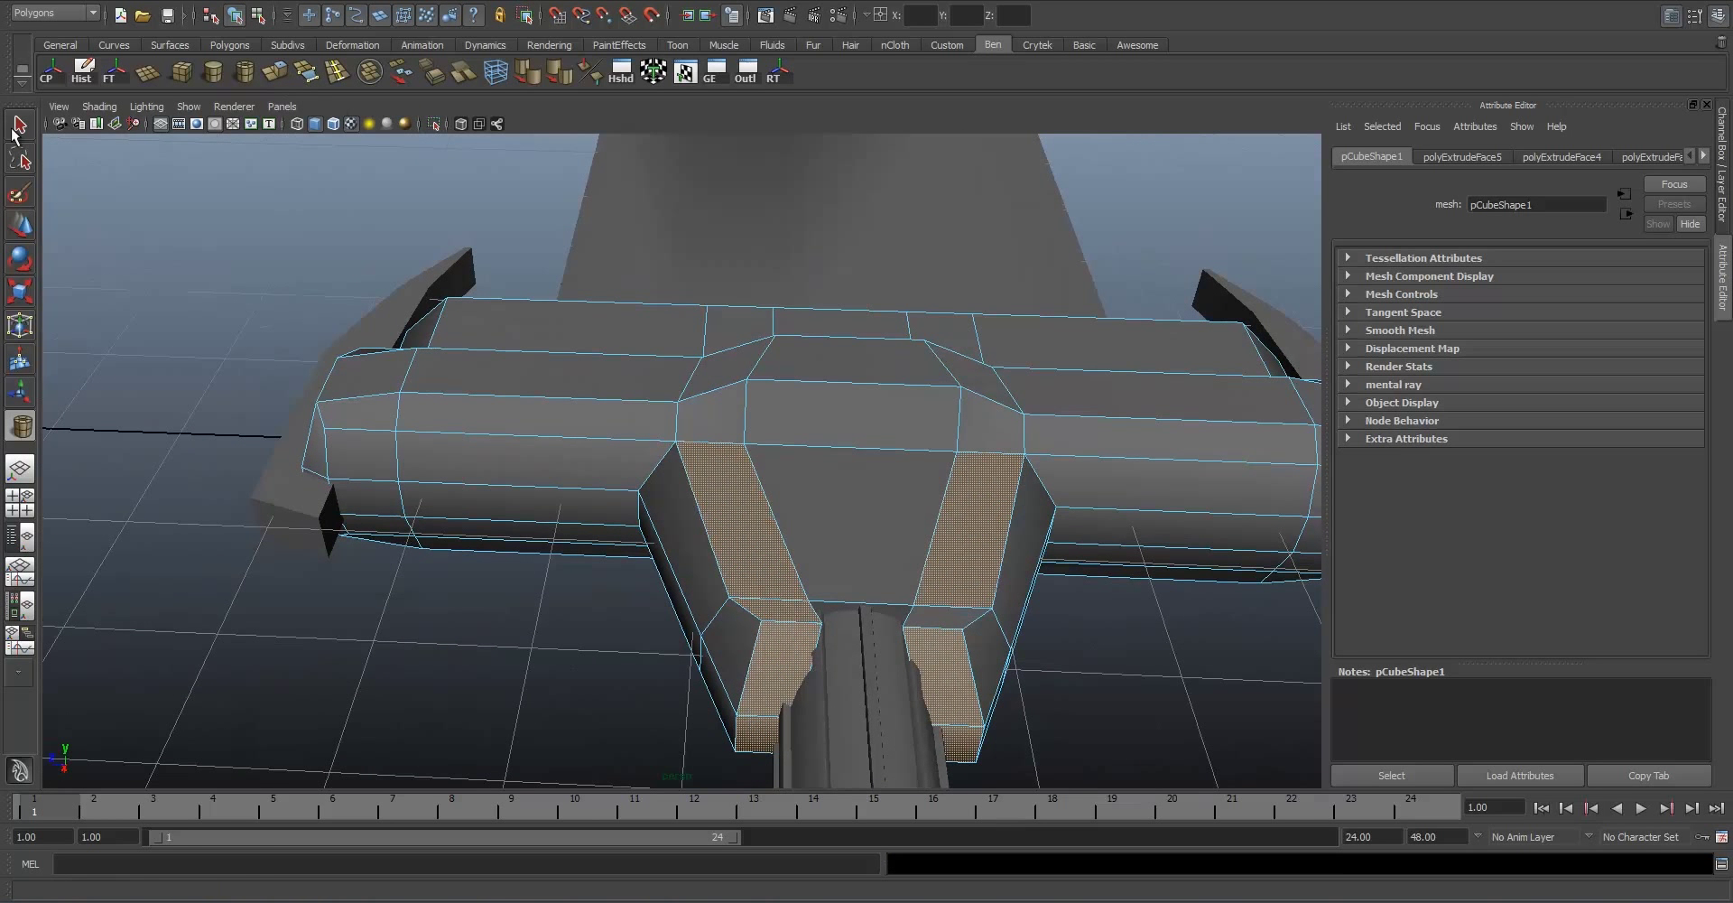
click(275, 70)
alt+drag(786, 506, 918, 437)
drag(844, 558, 799, 466)
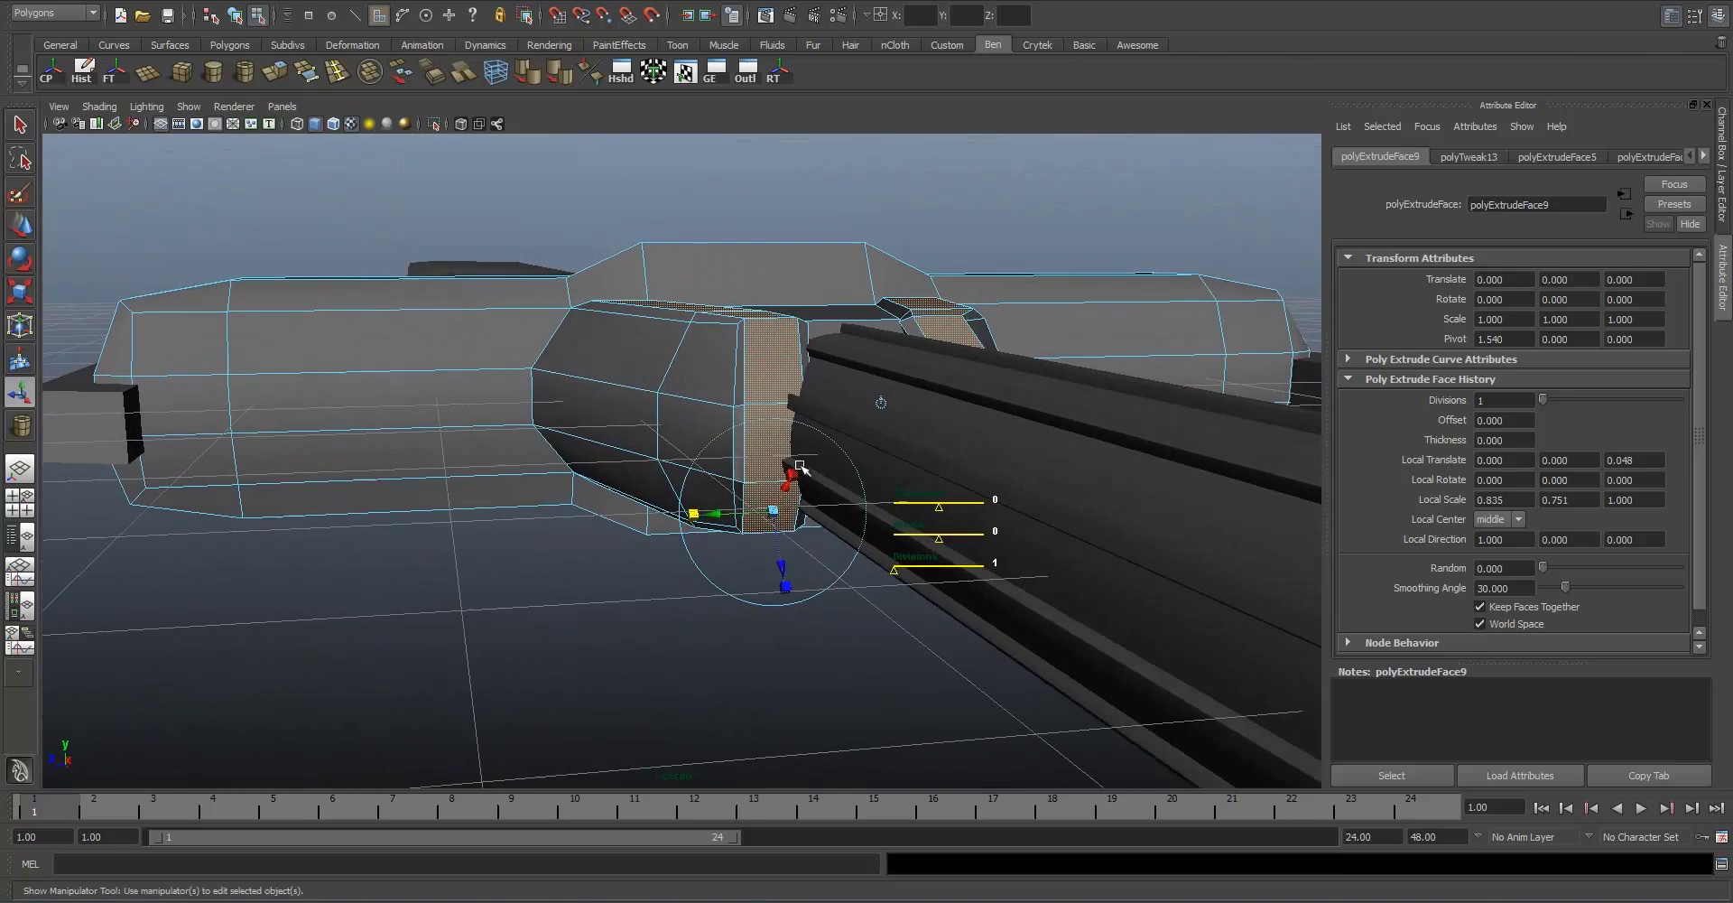
drag(782, 570, 785, 579)
alt+drag(755, 387, 720, 310)
key(F8)
click(1049, 450)
Step: Select the blade, harden its edges, and deselect it
scroll(1048, 450, down, 4)
alt+drag(1048, 450, 804, 538)
click(804, 538)
click(967, 422)
alt+drag(795, 447, 729, 405)
click(787, 440)
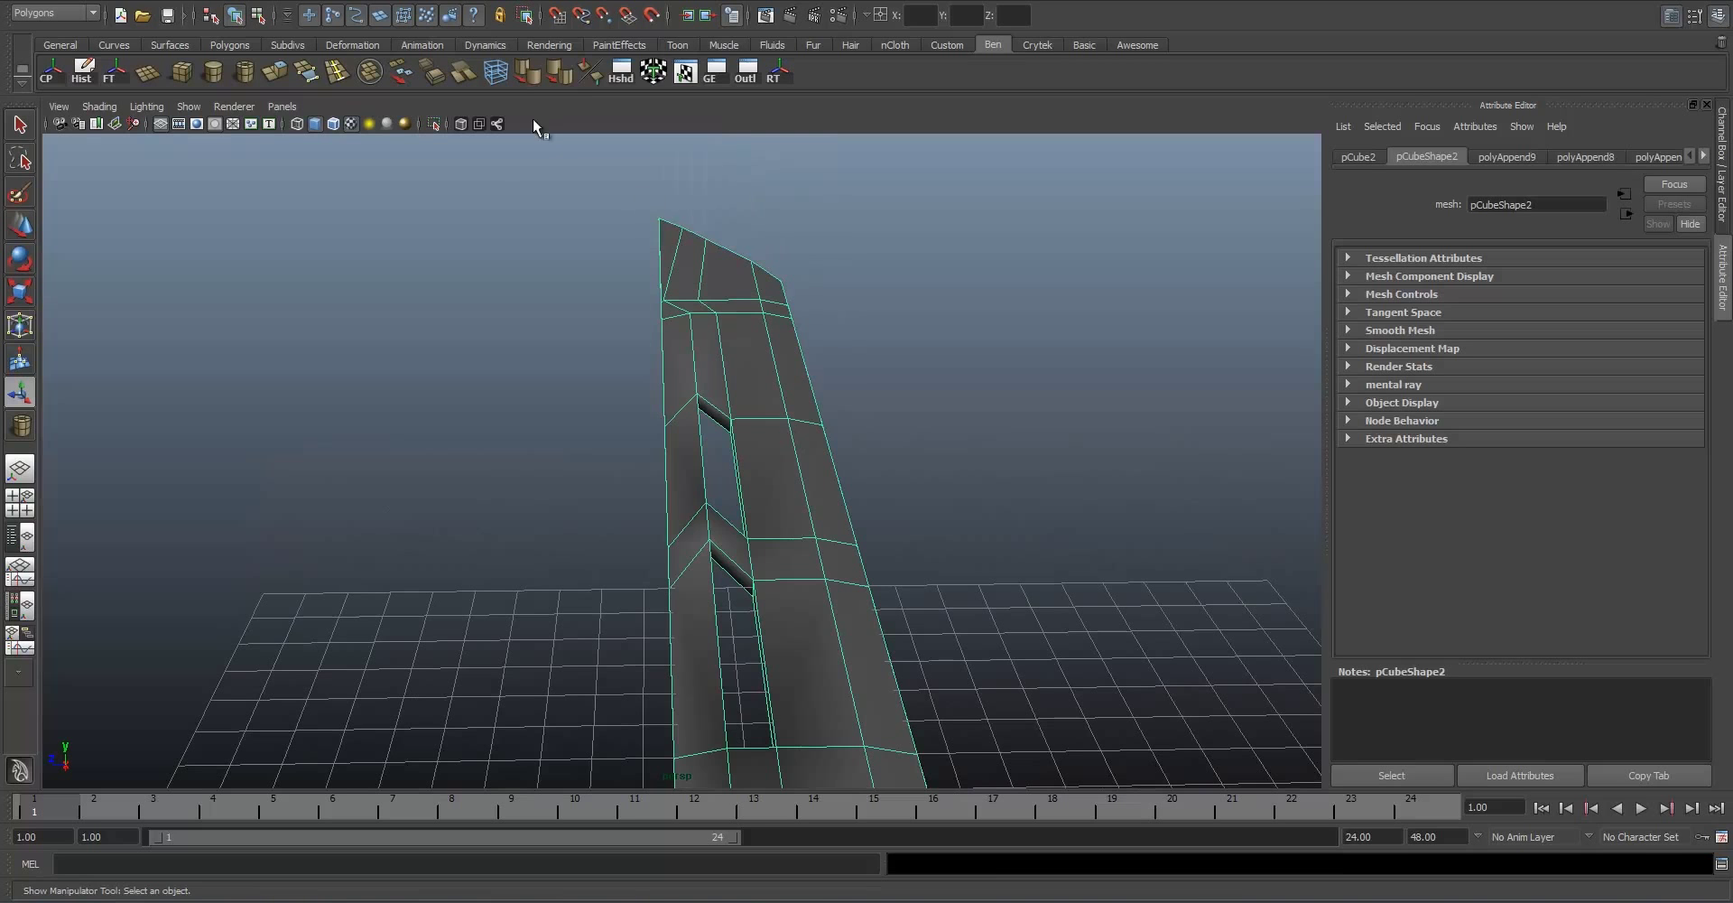
click(571, 76)
click(848, 278)
scroll(862, 298, down, 4)
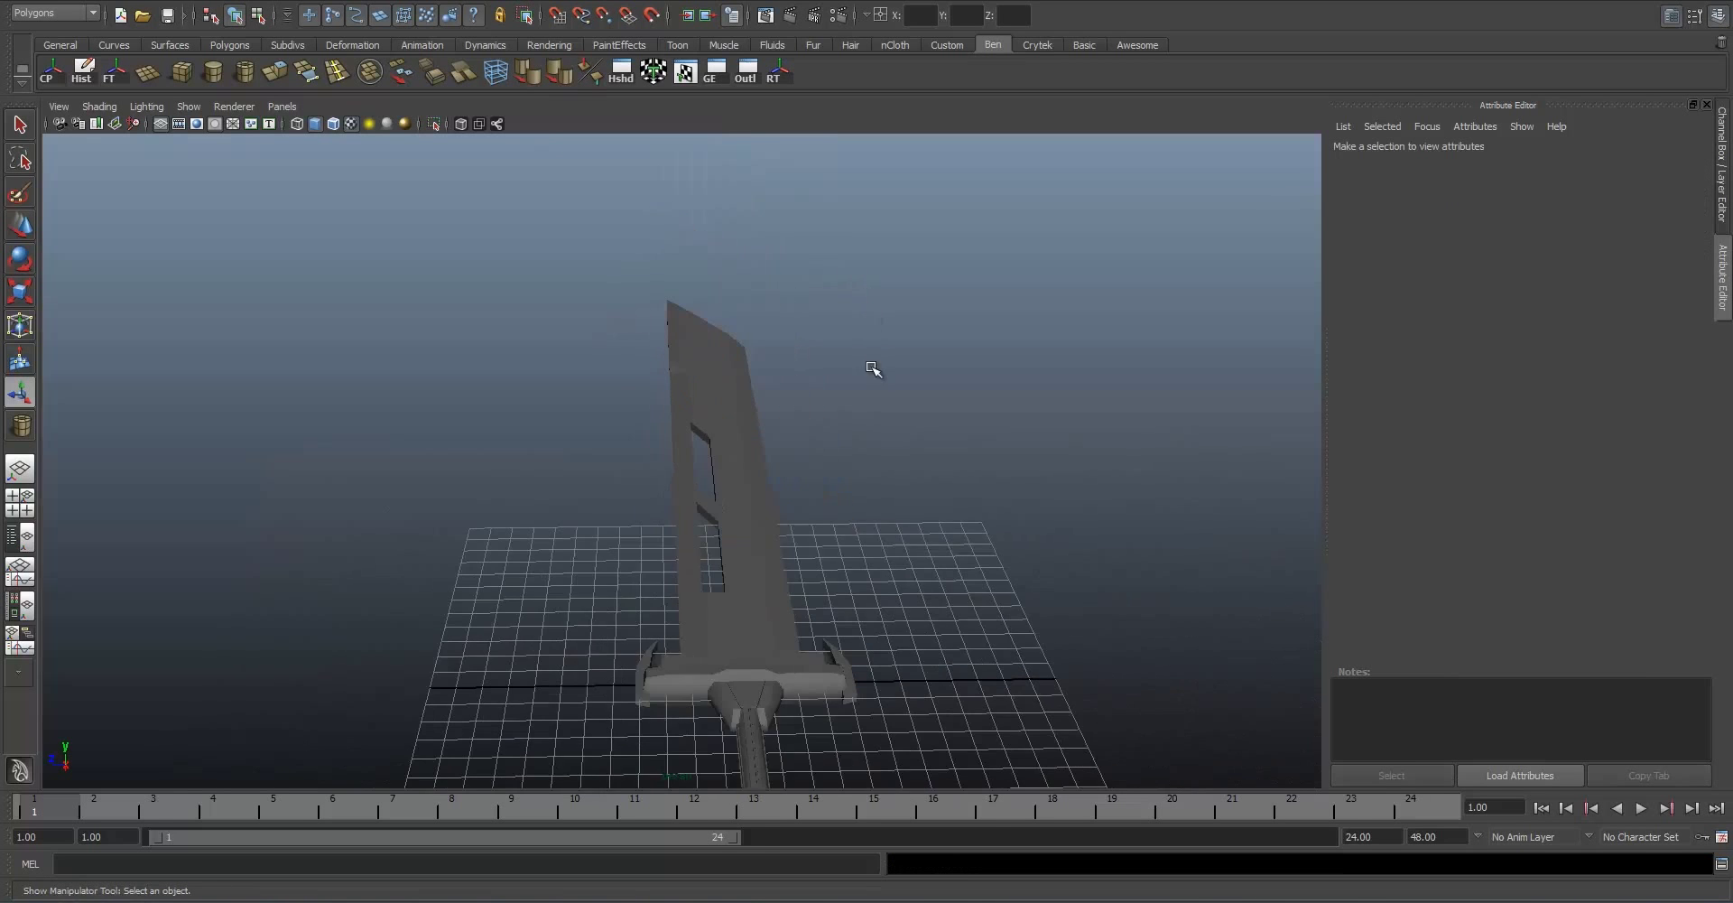
Step: Bevel the curved side piece at one end of the guard with offset 0.5 and 1 segment, and check it
alt+drag(872, 368, 859, 450)
alt+middle_drag(820, 567, 777, 208)
alt+right_drag(736, 429, 749, 472)
alt+drag(749, 472, 646, 300)
click(849, 539)
alt+drag(804, 679, 679, 492)
click(431, 72)
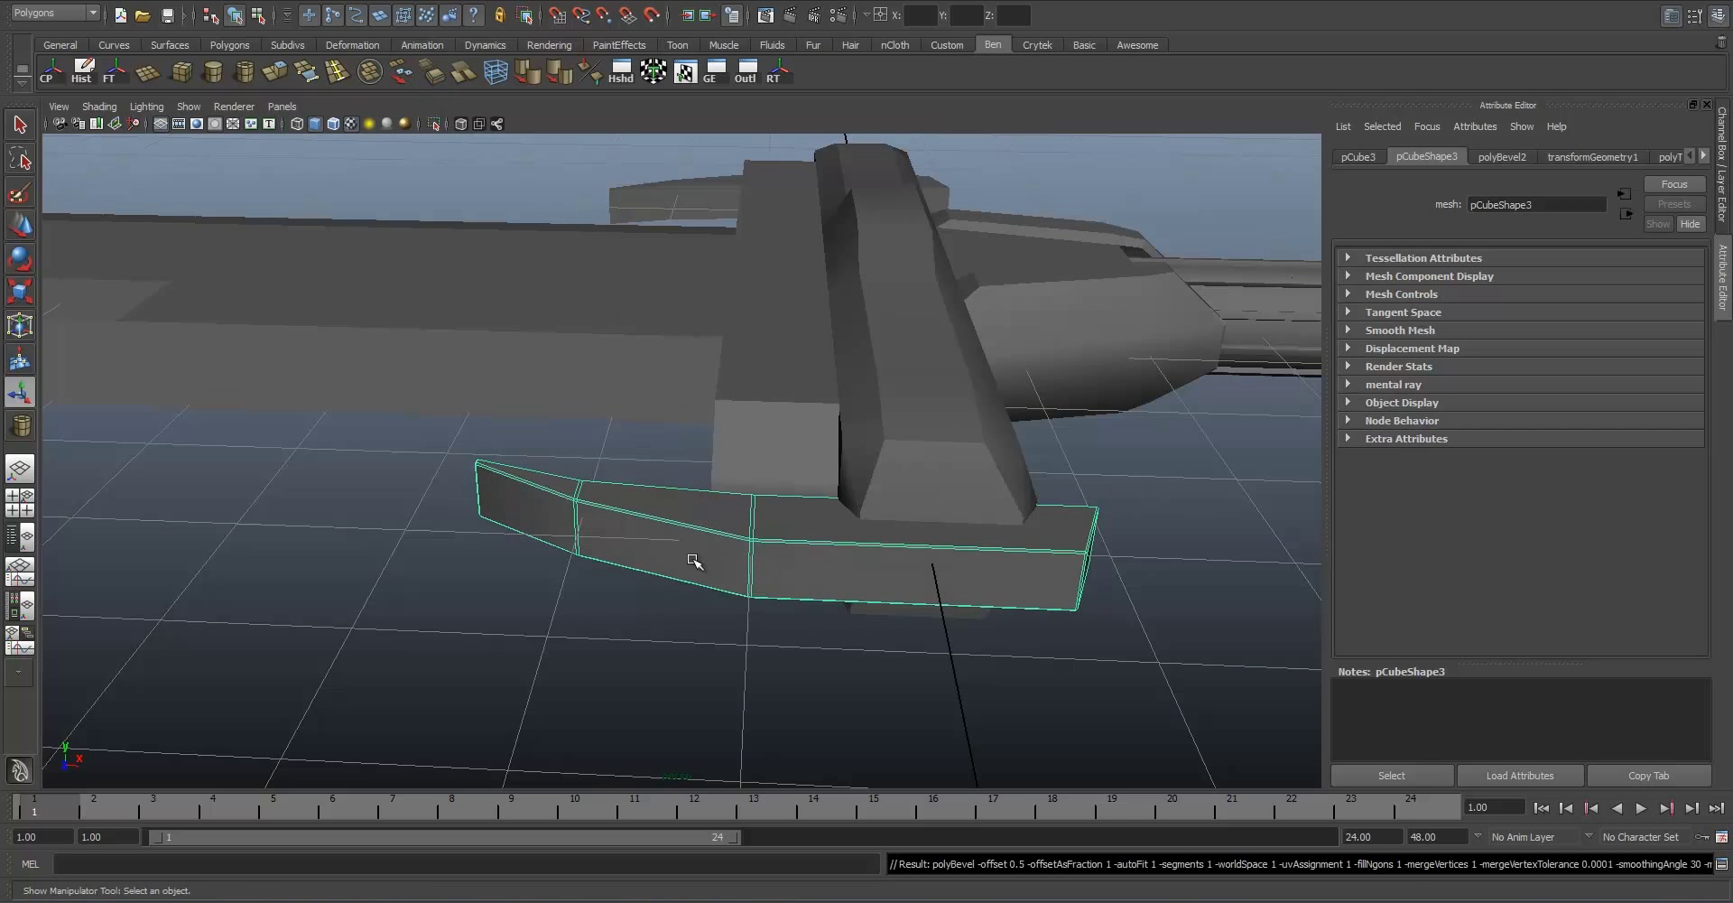
click(828, 624)
alt+drag(828, 624, 958, 581)
click(829, 543)
alt+drag(829, 543, 599, 379)
click(572, 444)
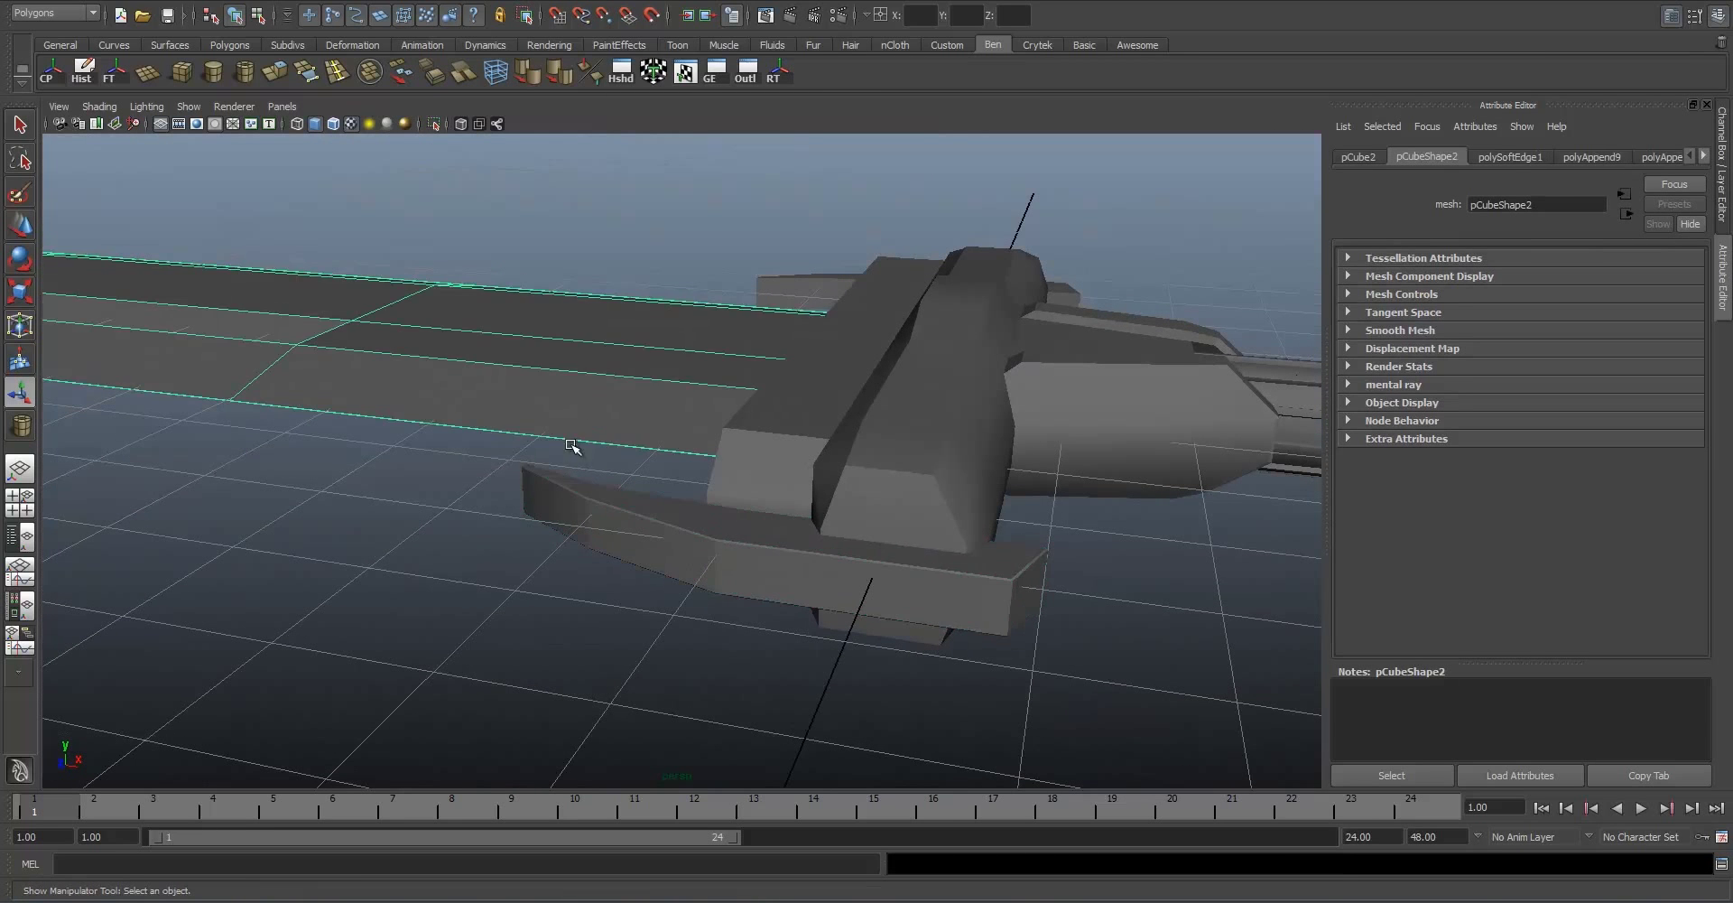
click(744, 596)
key(f)
click(611, 581)
Step: Bevel the matching curved side piece at the guard's other end with offset 0.5 and 1 segment, and deselect it
alt+drag(696, 476, 596, 533)
alt+right_drag(831, 533, 632, 488)
alt+drag(966, 325, 921, 395)
alt+middle_drag(921, 396, 695, 447)
alt+right_drag(470, 451, 635, 459)
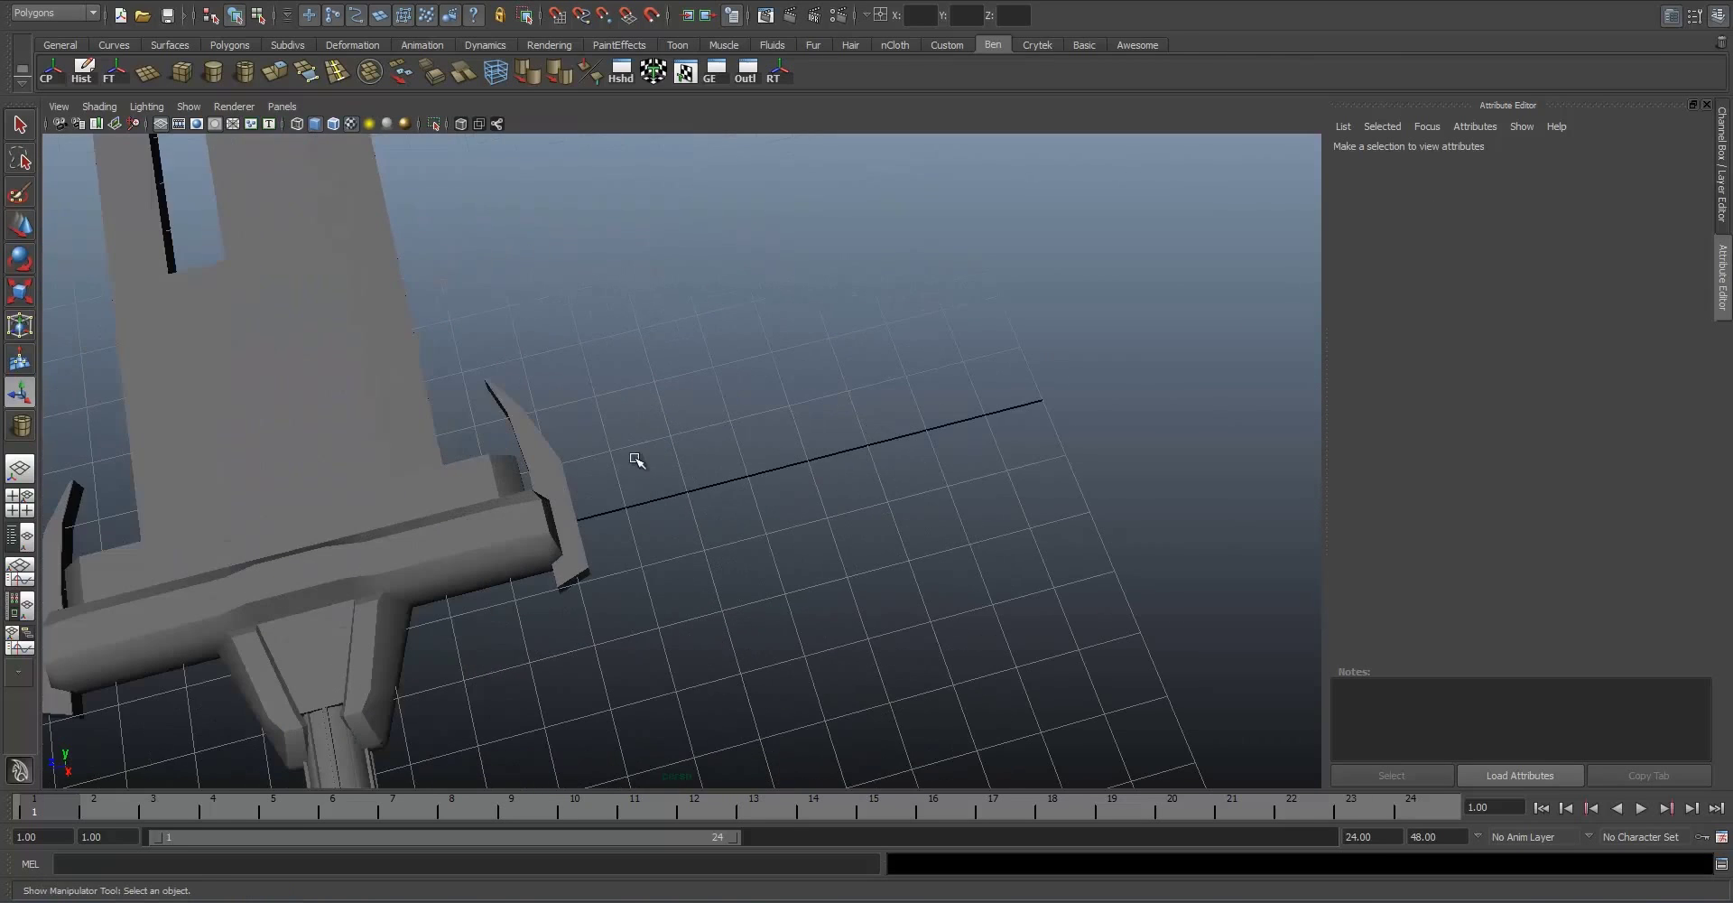
click(560, 465)
key(f)
click(434, 80)
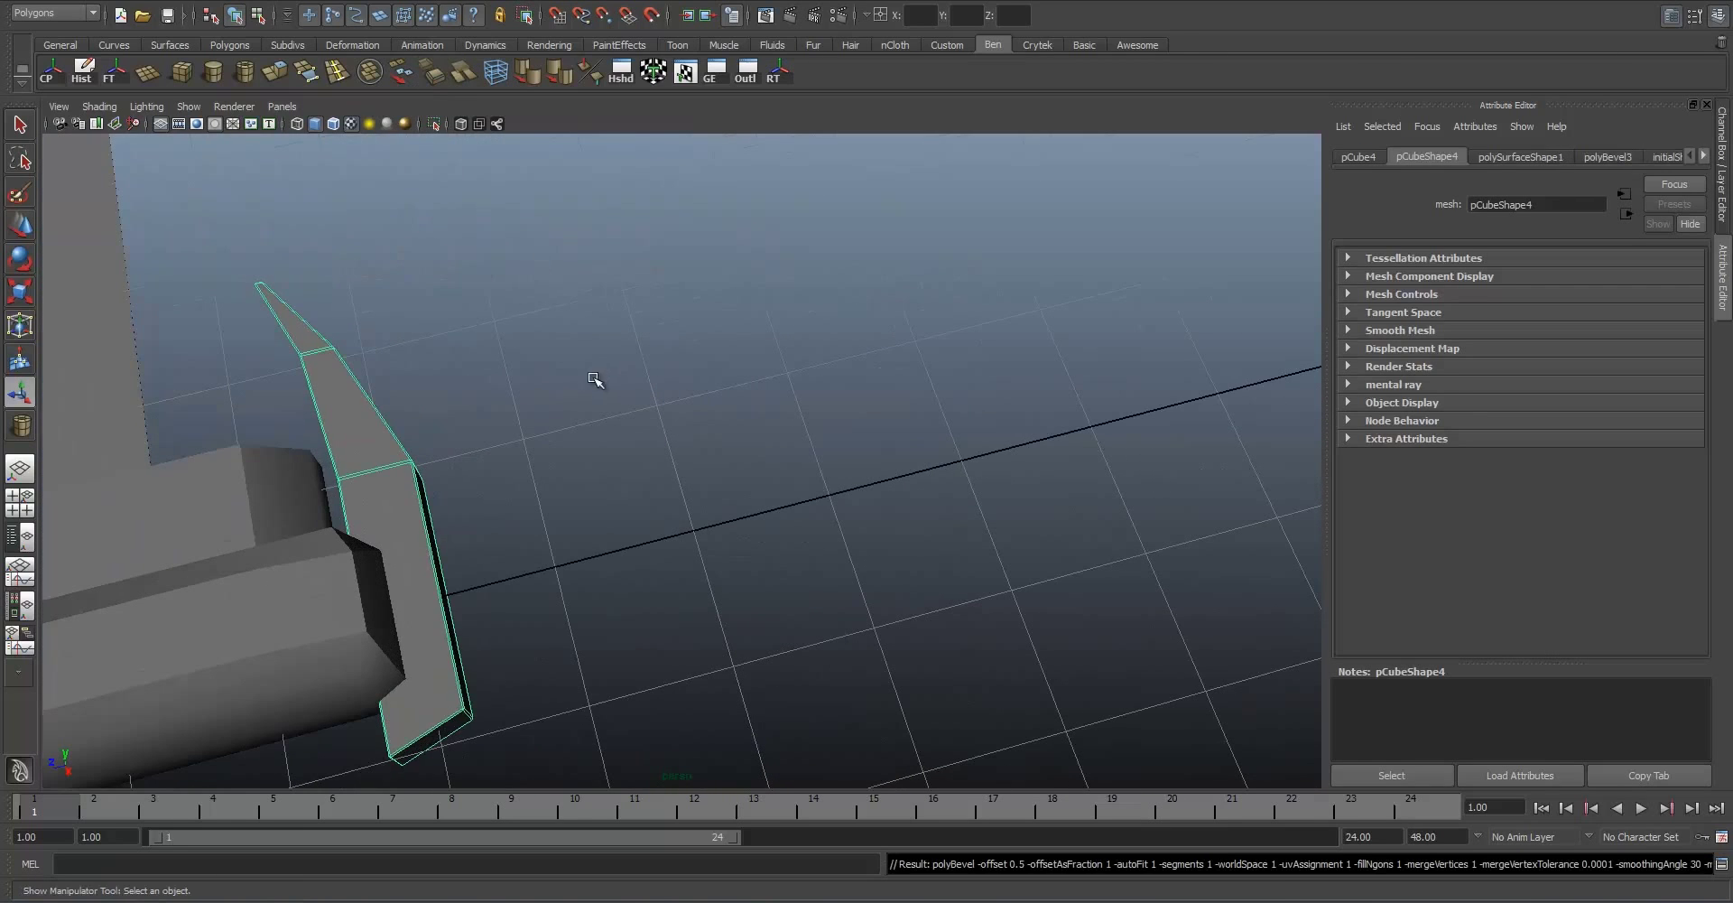
alt+right_drag(492, 361, 424, 420)
alt+middle_drag(425, 420, 740, 361)
click(677, 452)
Step: Select the guard's edges bordering its blade-side face, checking the selection from several sides
alt+drag(512, 409, 755, 438)
alt+middle_drag(754, 438, 691, 492)
mouse_move(691, 492)
alt+right_down()
mouse_move(887, 445)
mouse_move(697, 477)
alt+right_up()
alt+middle_drag(700, 397, 664, 217)
key(F10)
click(665, 389)
alt+drag(662, 420, 575, 457)
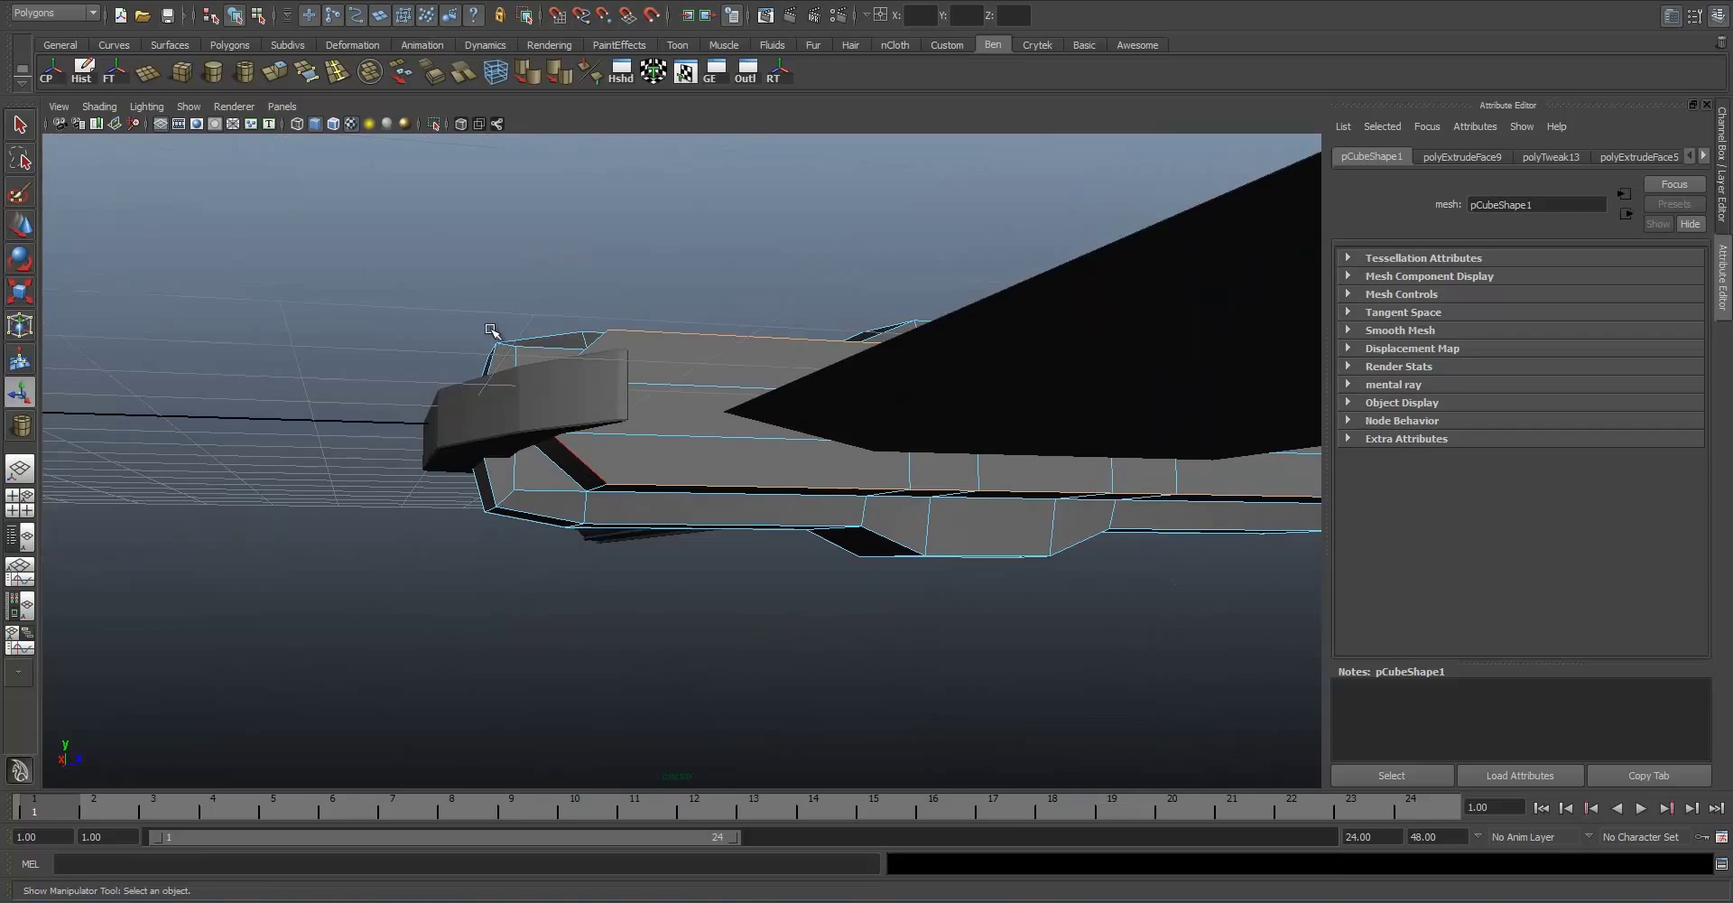
alt+drag(492, 331, 705, 476)
alt+drag(644, 421, 547, 344)
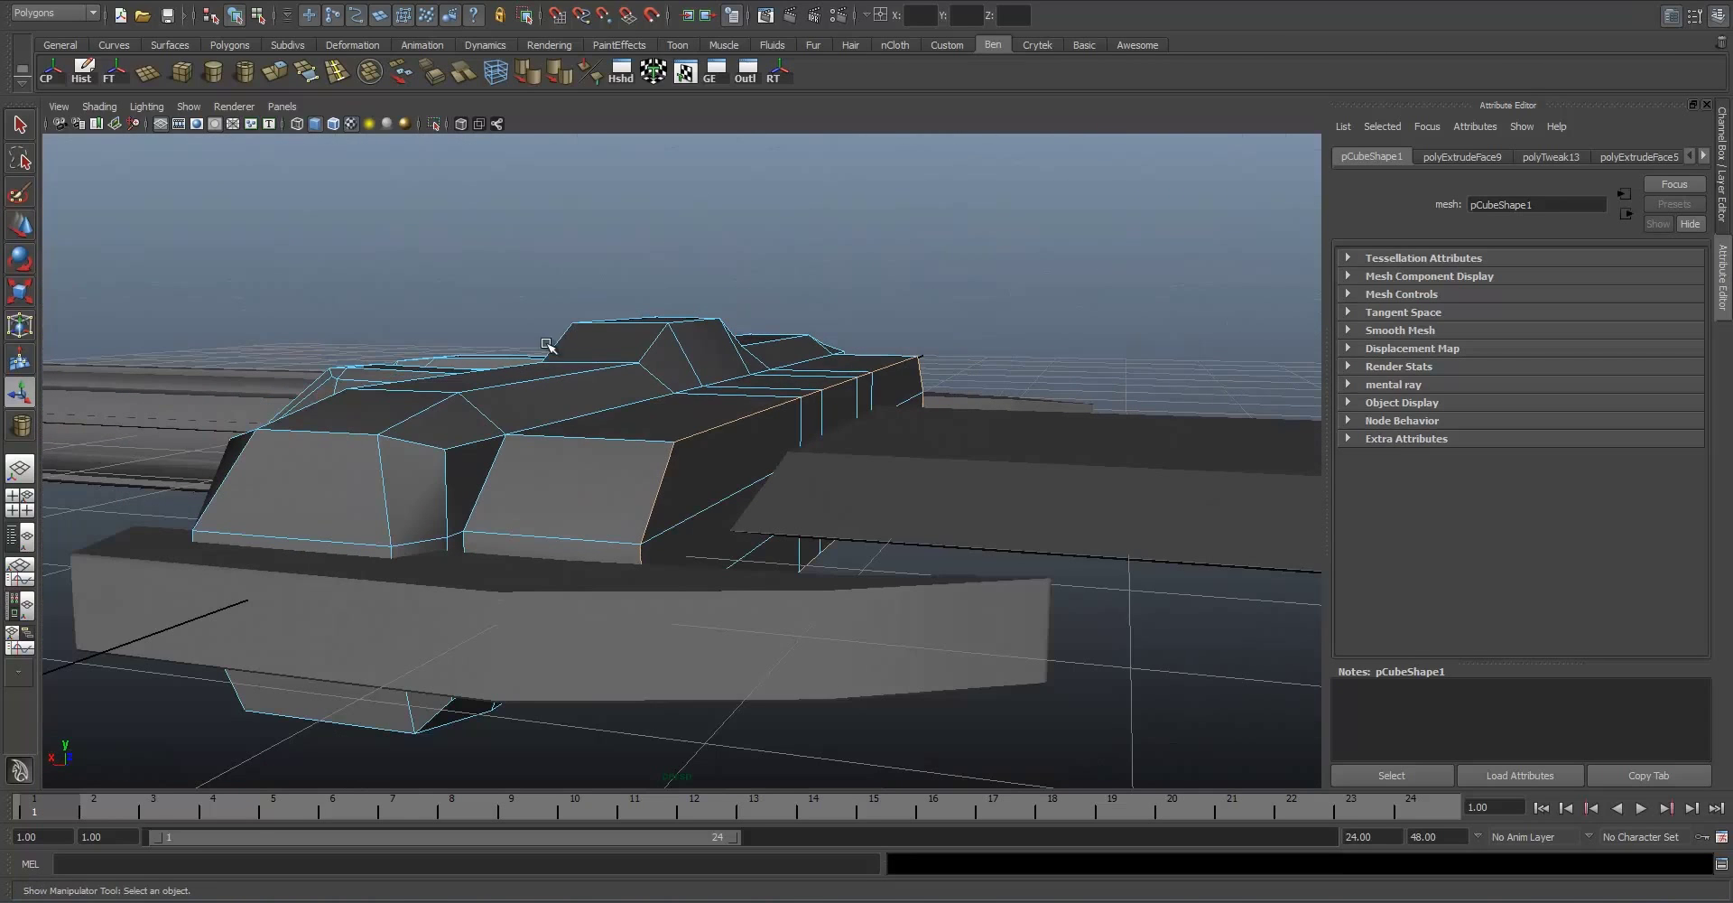
Step: Bevel the selected blade-side edges of the guard and return to selecting the whole guard
click(434, 78)
right_drag(750, 413, 804, 394)
alt+drag(718, 376, 722, 404)
click(762, 413)
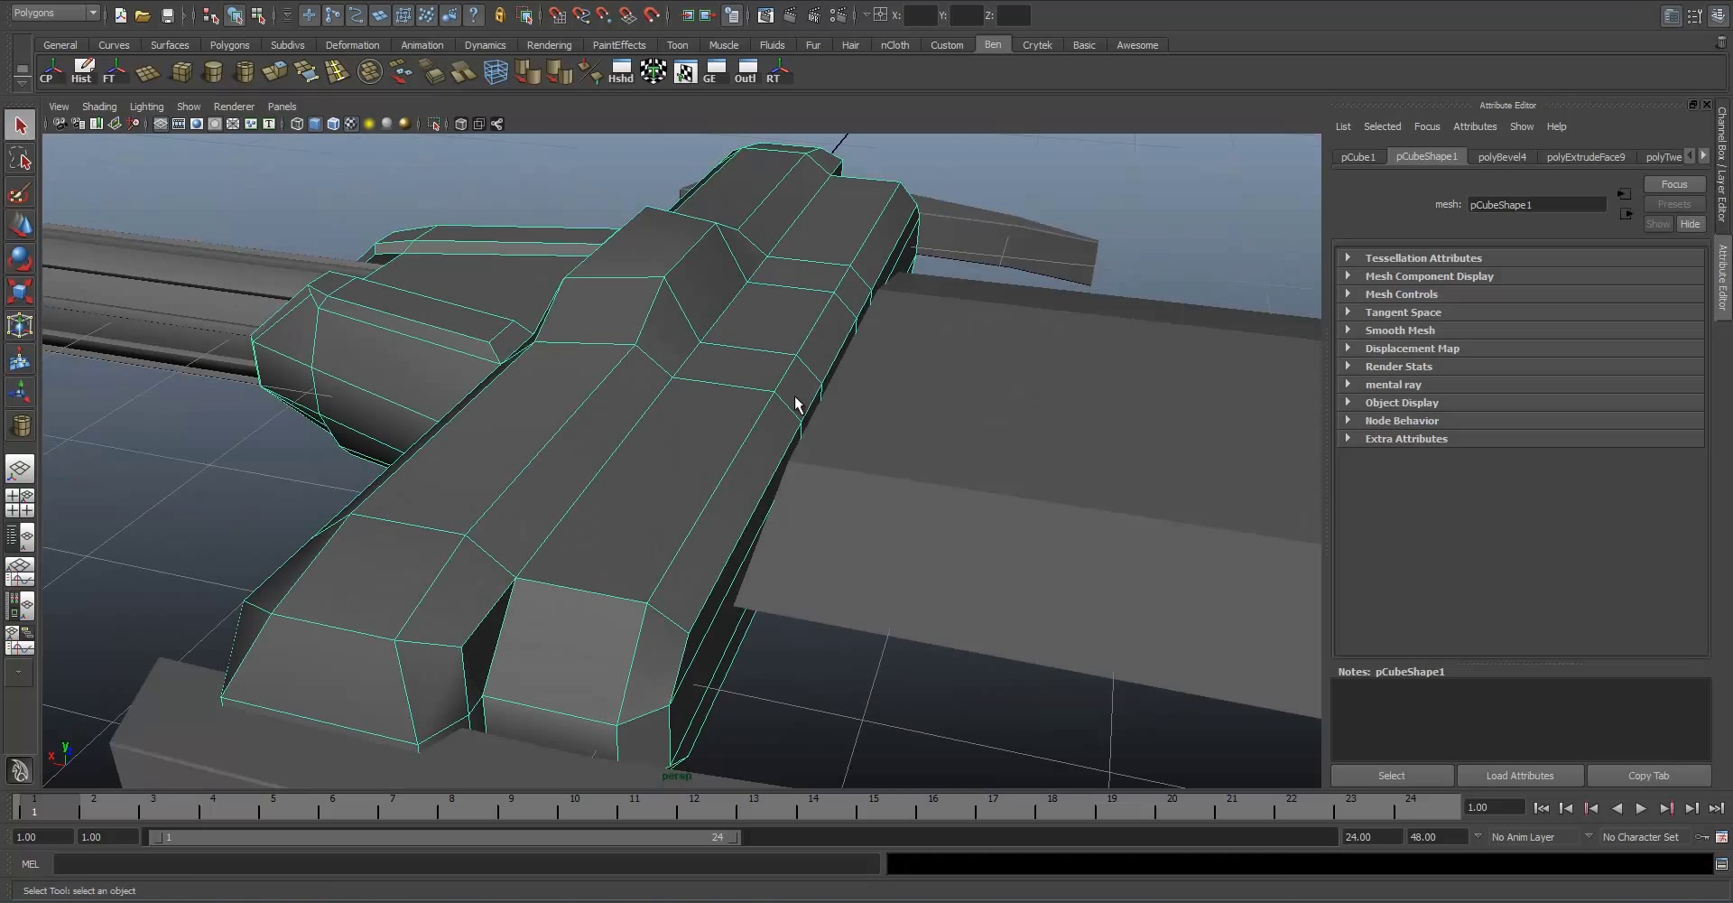
Step: Set the guard's blade-side bevel to offset 0.108 with 2 segments, then deselect the guard
click(1498, 158)
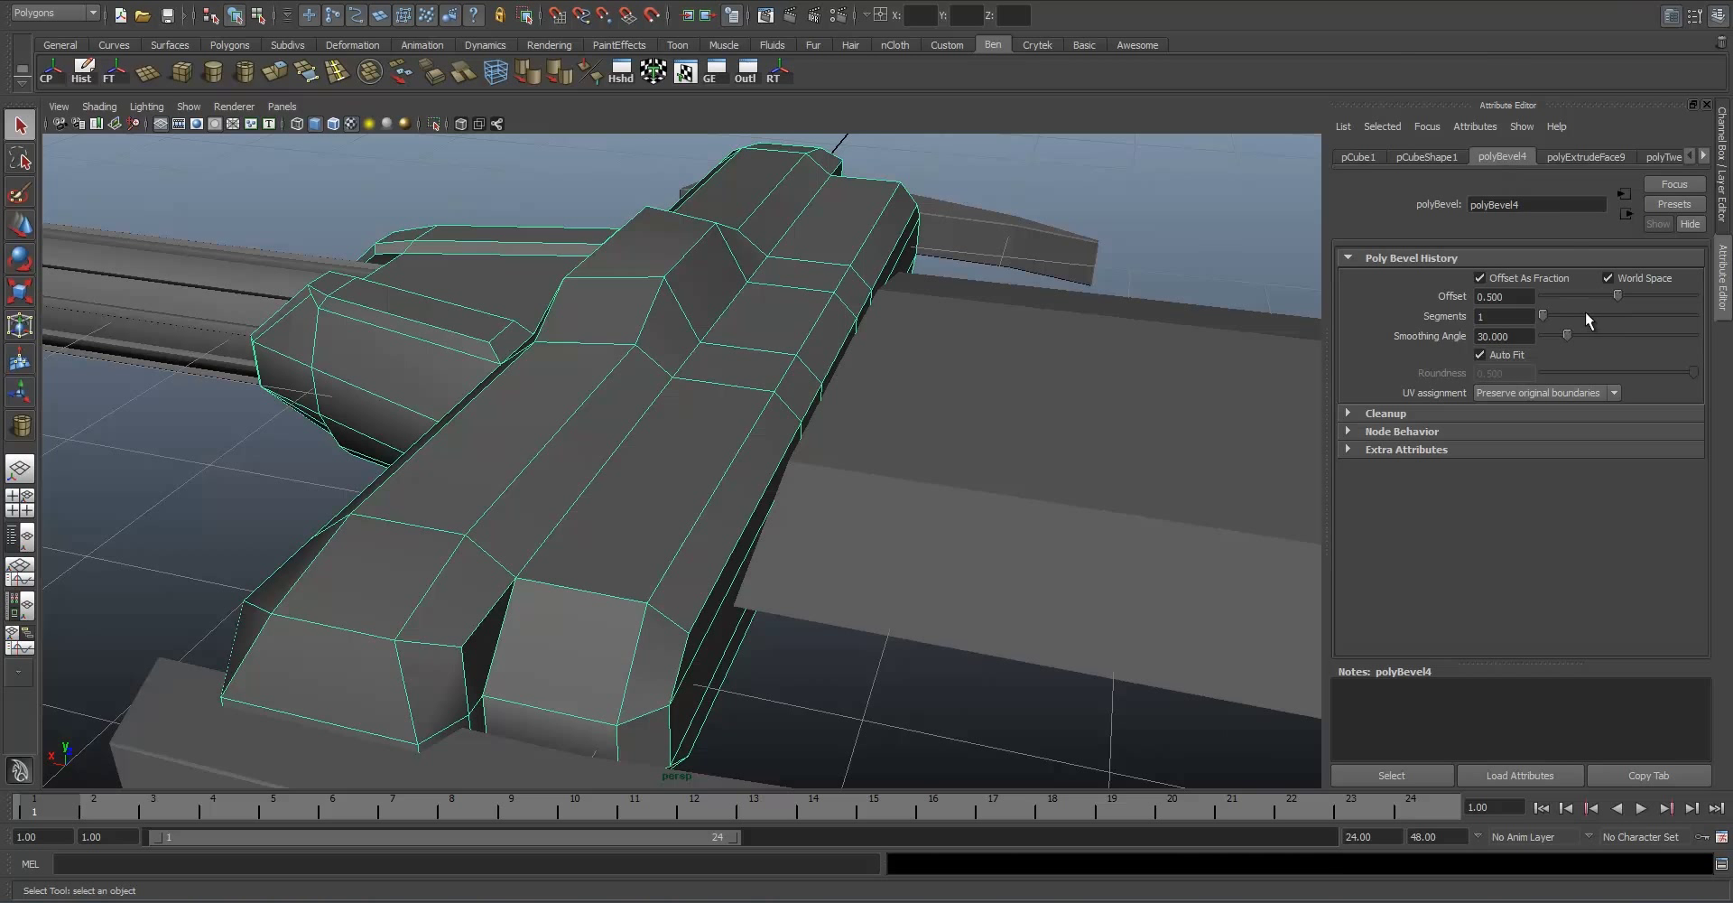
drag(1621, 295, 1555, 319)
alt+drag(912, 498, 955, 484)
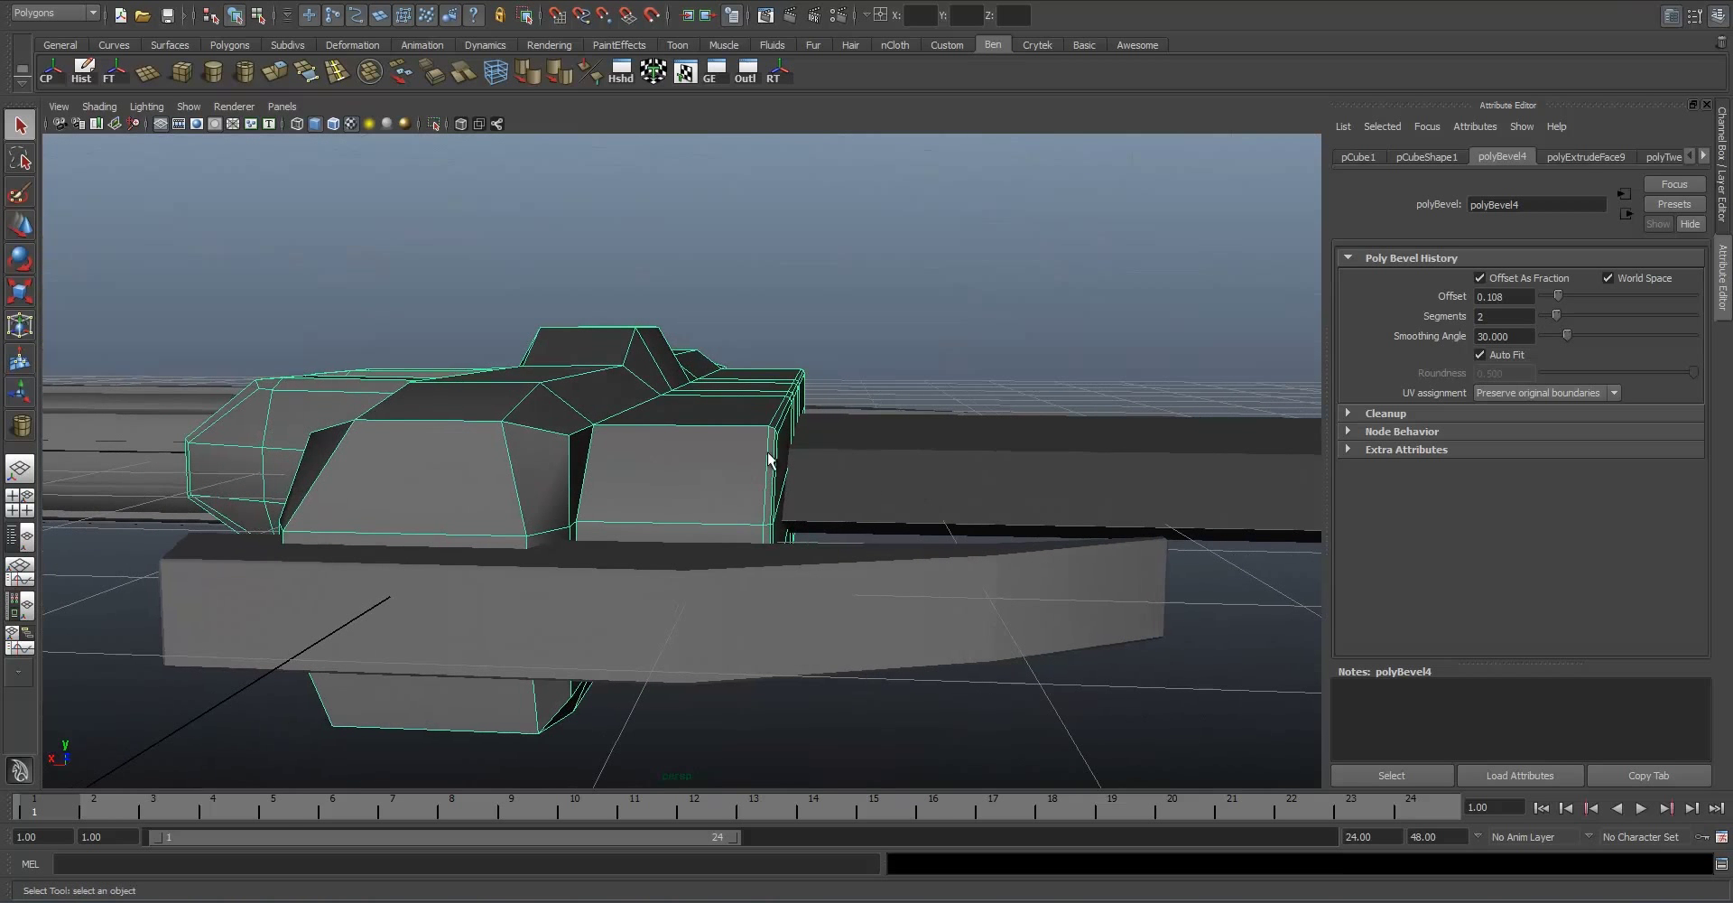
right_drag(712, 412, 773, 390)
click(1038, 369)
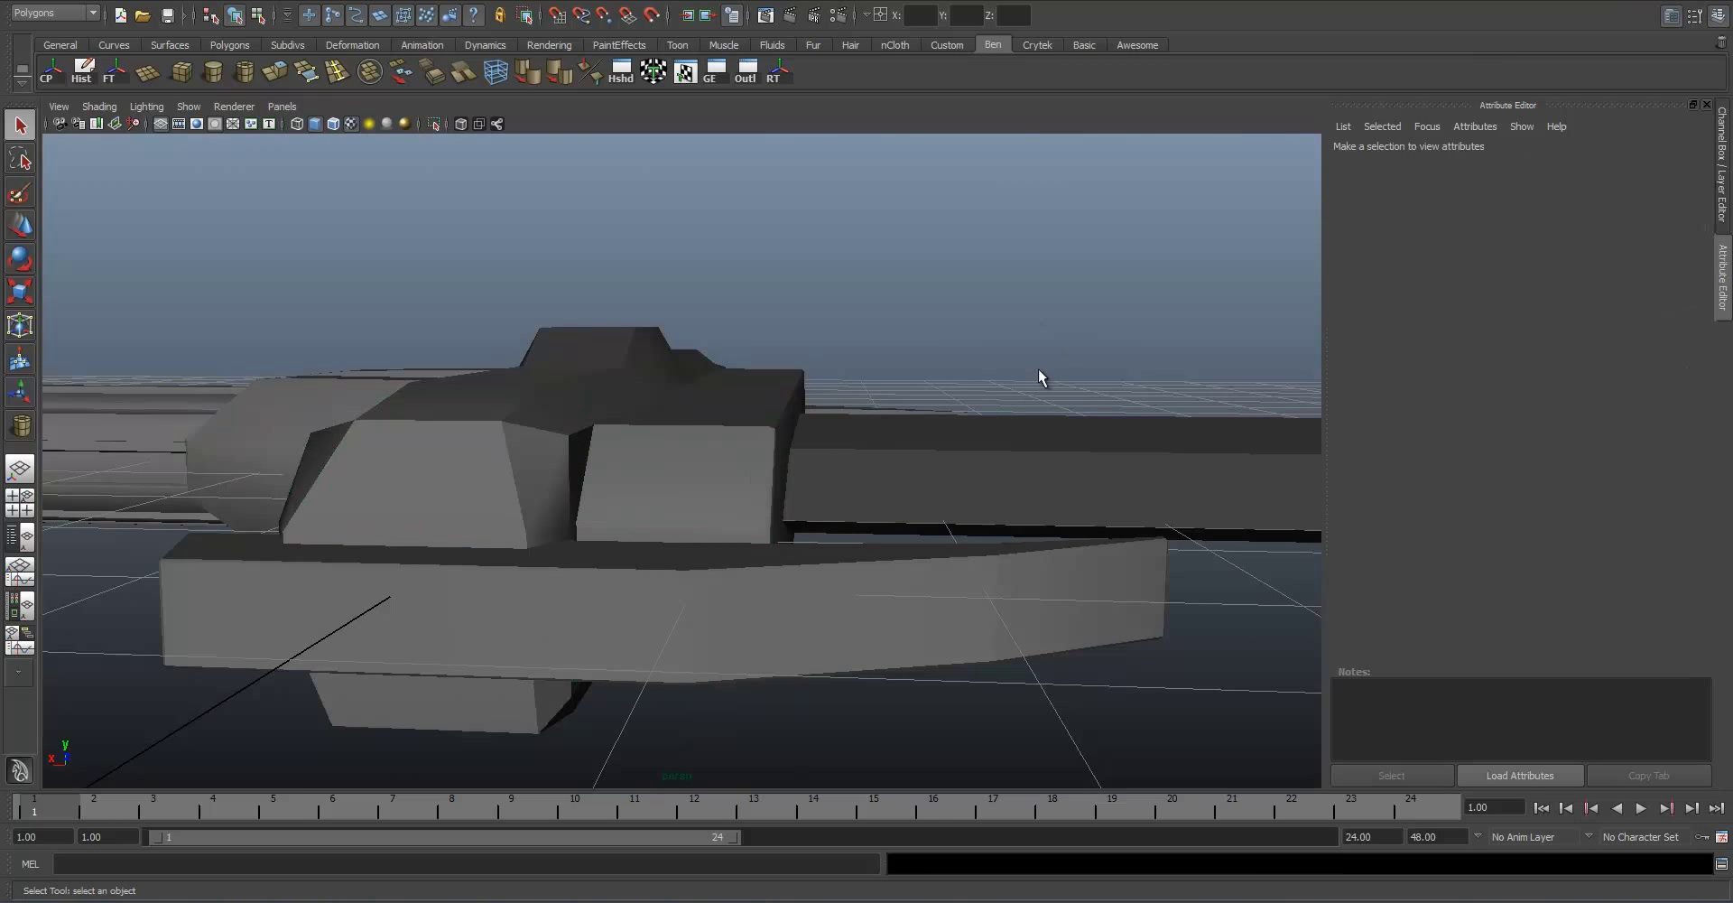
Step: Reselect the guard, apply the soften/harden edge shading to all of it, and deselect it
alt+drag(1038, 369, 761, 437)
alt+right_drag(762, 437, 570, 537)
alt+drag(571, 537, 565, 554)
click(610, 499)
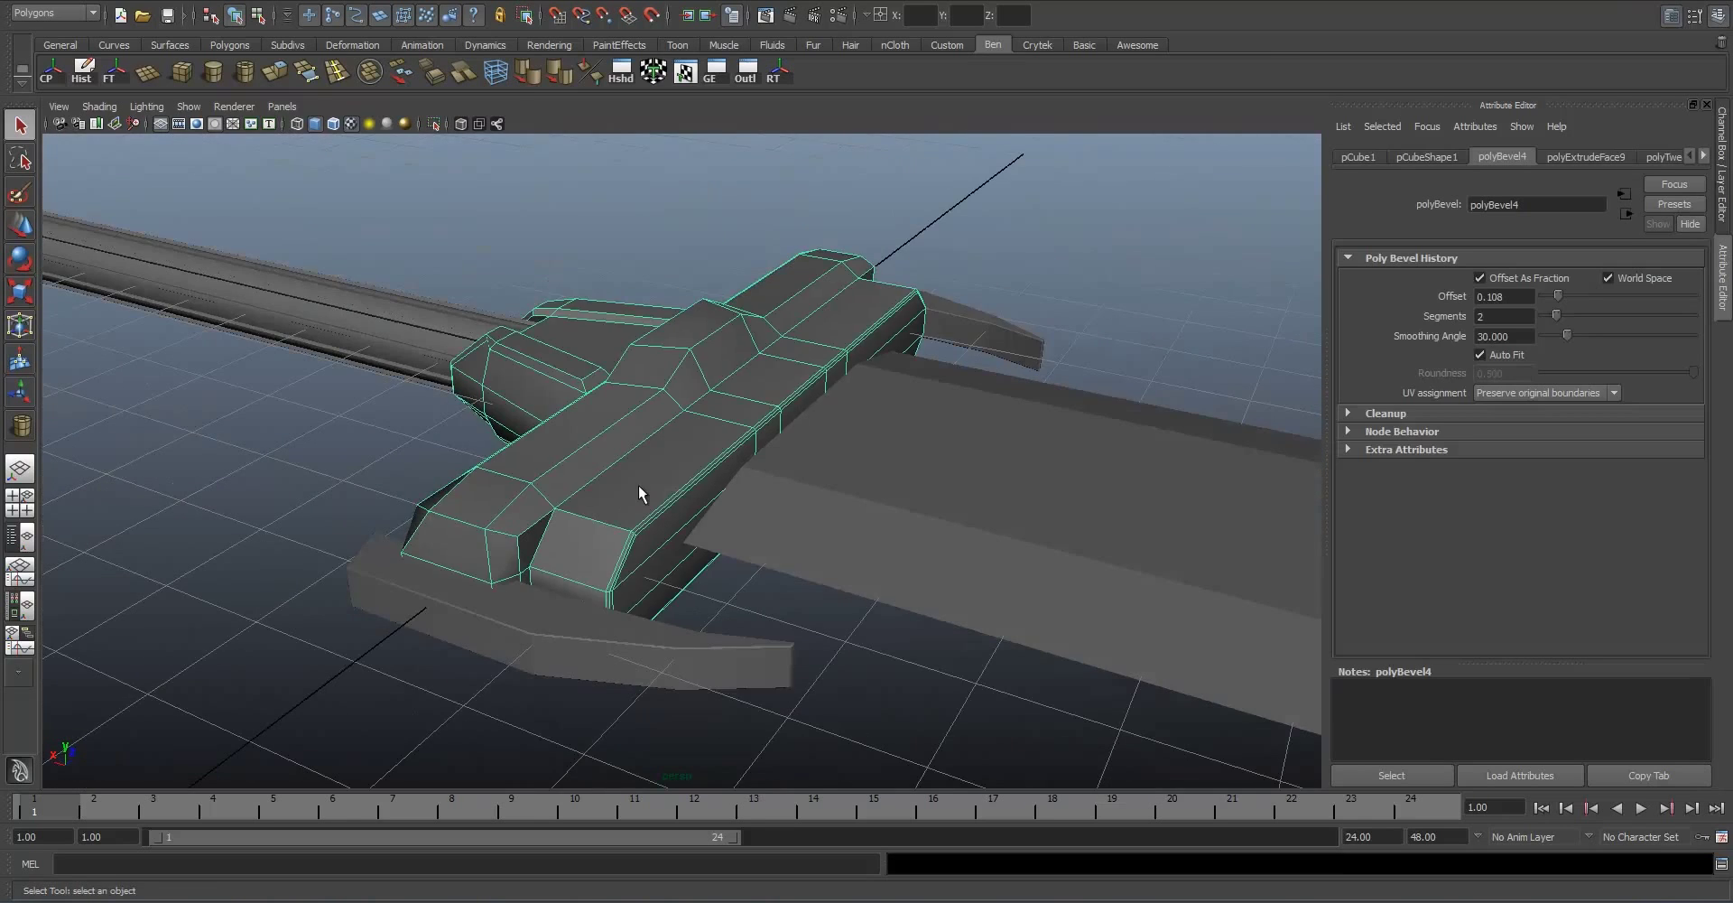
click(564, 78)
right_drag(726, 412, 809, 389)
click(967, 279)
Step: Select the middle edges of the guard's narrow bevel and change their edge-normal shading, then return to object selection
alt+drag(971, 327, 849, 348)
scroll(848, 349, up, 6)
alt+middle_drag(575, 507, 696, 472)
alt+drag(696, 472, 777, 422)
right_drag(776, 413, 770, 374)
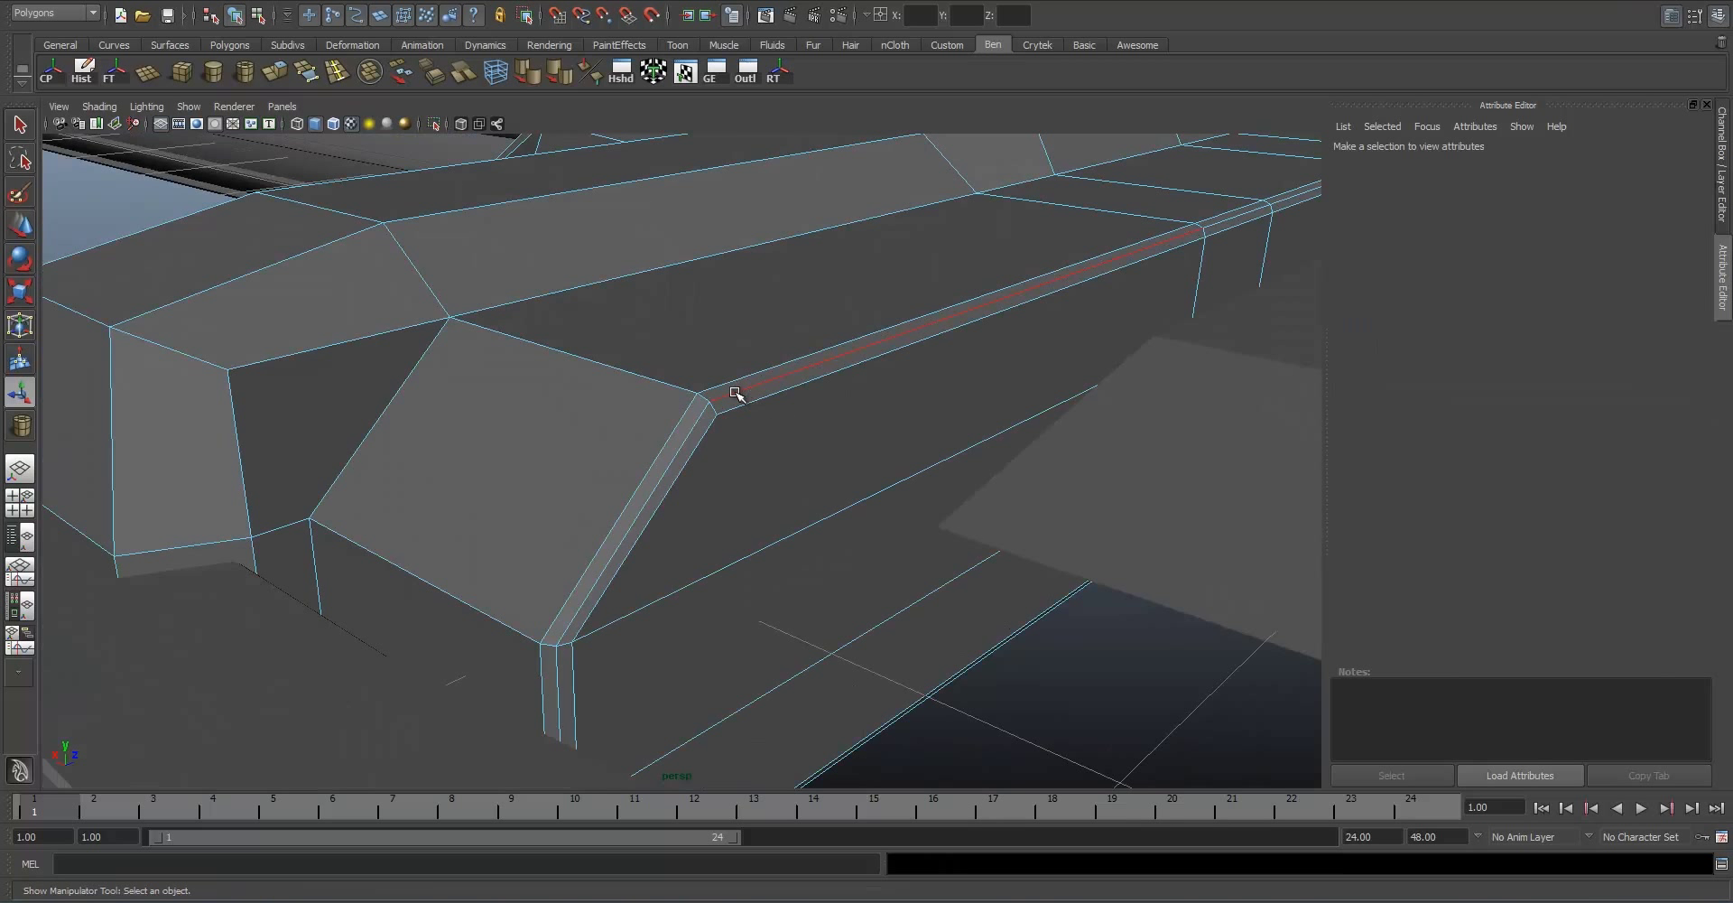
click(736, 394)
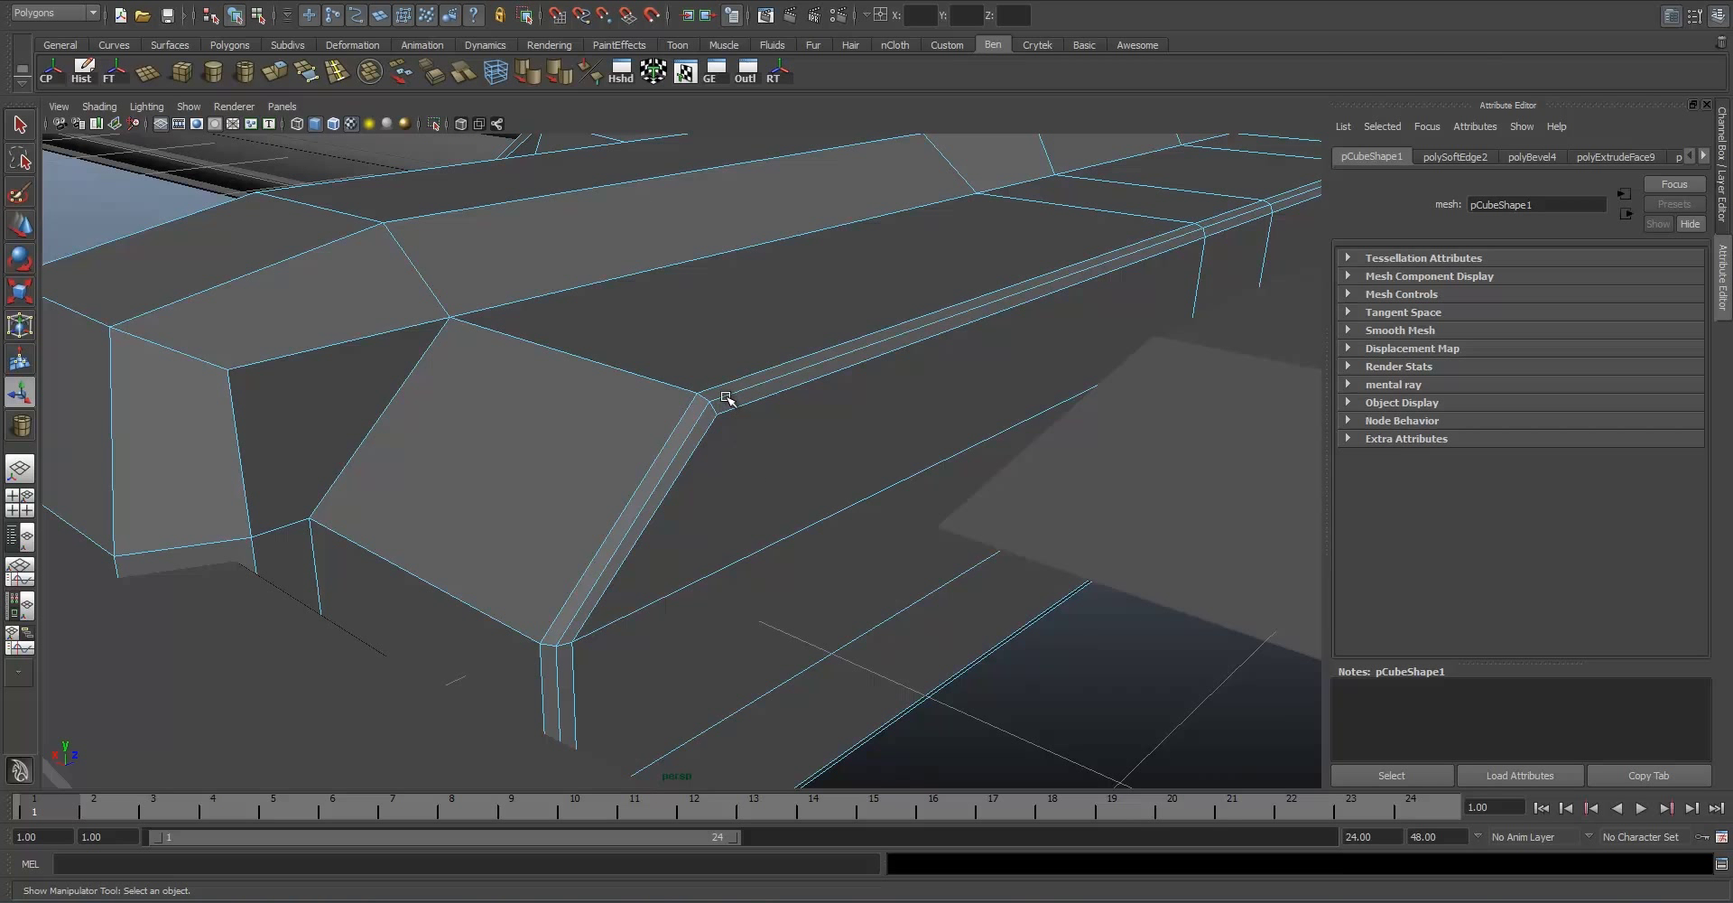
click(532, 78)
right_drag(795, 402, 859, 356)
click(858, 355)
Step: Examine the whole sword from the blade down to the end of the handle
scroll(943, 571, down, 8)
click(945, 572)
alt+drag(944, 572, 963, 450)
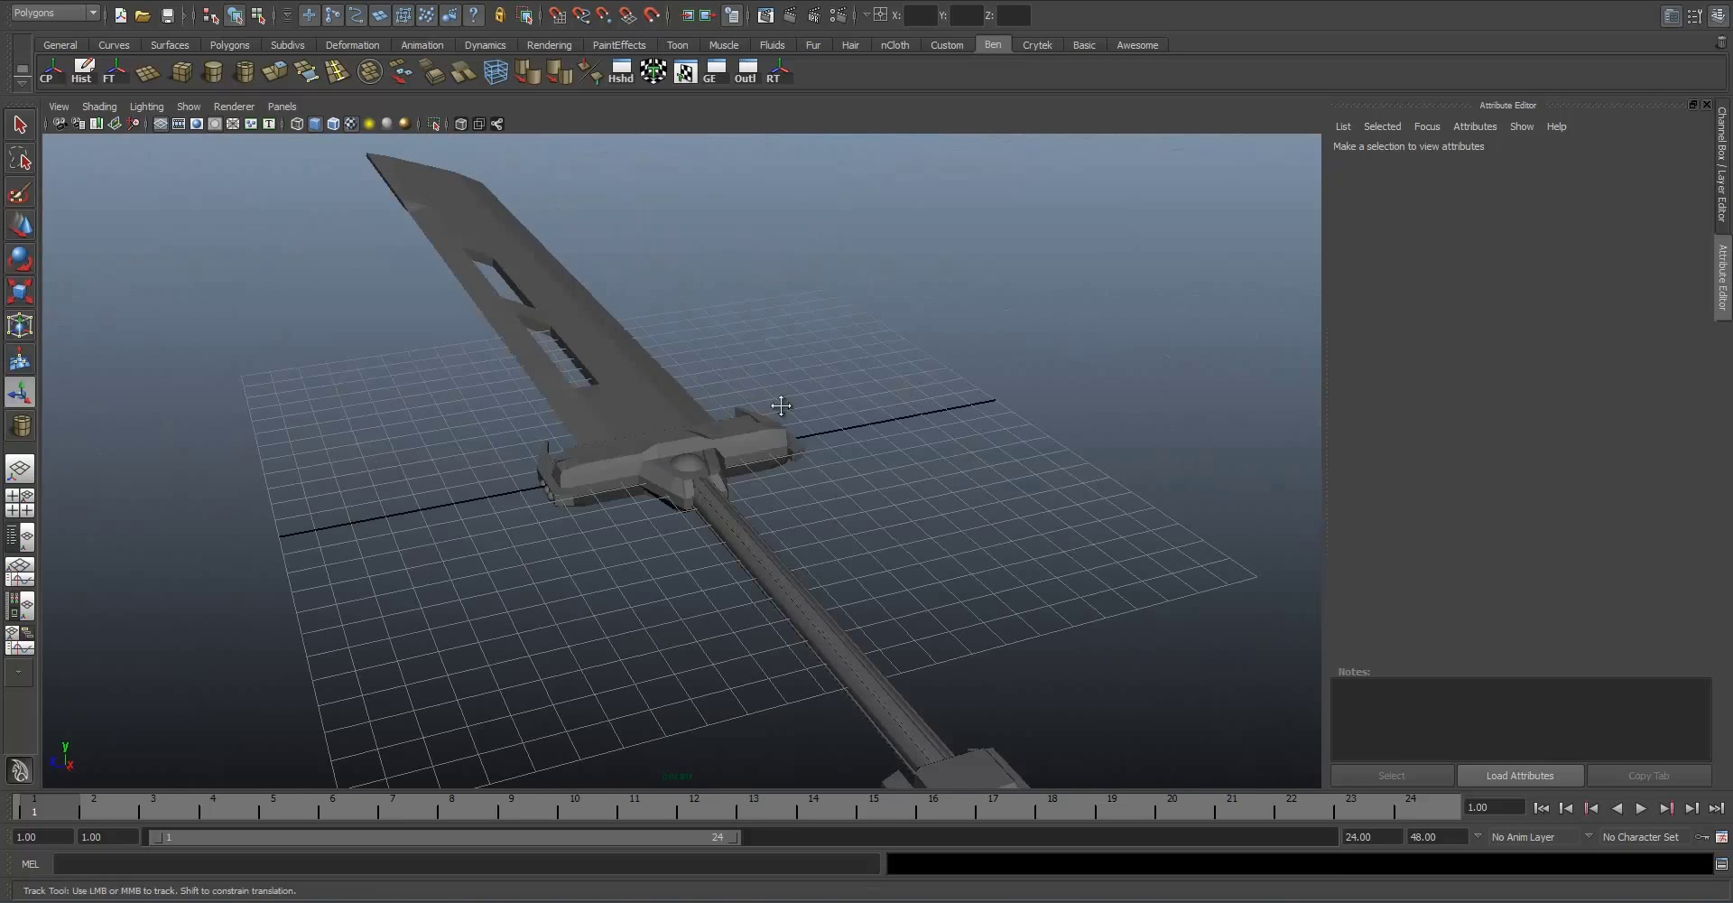
alt+middle_drag(781, 405, 716, 335)
alt+drag(716, 335, 695, 433)
alt+middle_drag(762, 453, 569, 258)
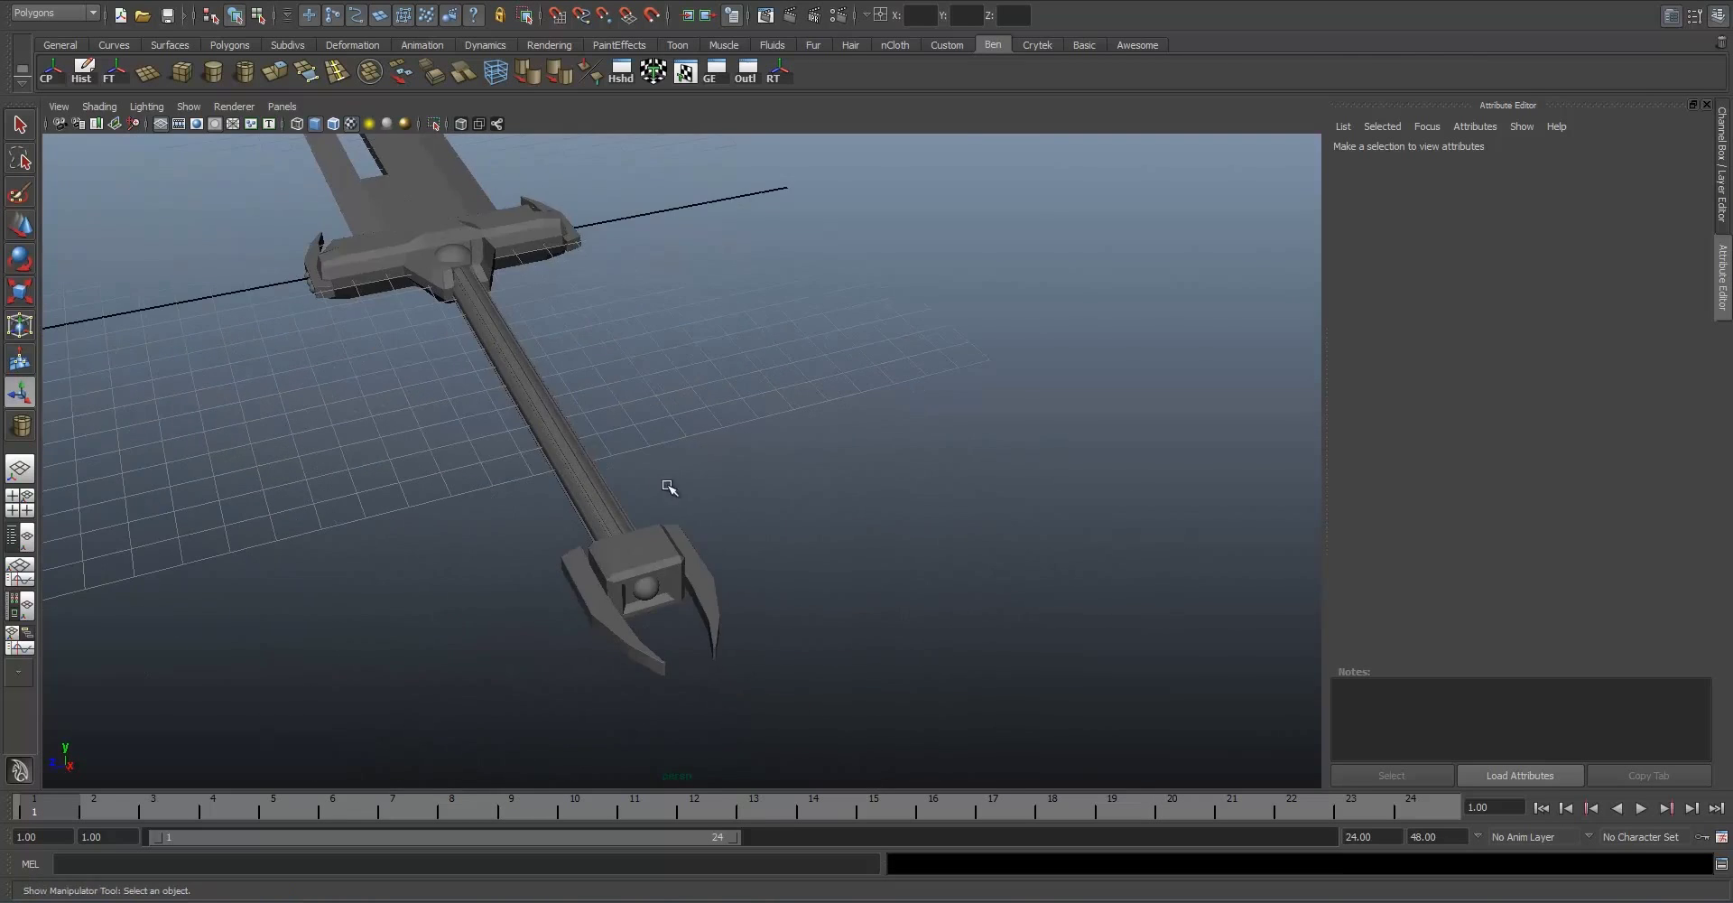
scroll(668, 486, up, 3)
alt+drag(666, 460, 677, 469)
Step: Select the blade's edges bordering the slot nearer the guard
alt+middle_drag(660, 383, 872, 565)
alt+drag(638, 406, 758, 453)
scroll(760, 454, up, 3)
alt+middle_drag(762, 453, 637, 395)
scroll(777, 391, down, 2)
mouse_move(669, 442)
alt+mouse_down()
mouse_move(723, 427)
mouse_move(550, 442)
mouse_move(704, 449)
mouse_move(866, 418)
mouse_move(802, 440)
mouse_move(685, 430)
mouse_move(797, 449)
mouse_move(685, 430)
alt+mouse_up()
mouse_move(685, 430)
alt+middle_down()
mouse_move(647, 383)
mouse_move(653, 419)
alt+middle_up()
scroll(673, 435, up, 3)
click(673, 432)
right_drag(641, 399, 642, 357)
click(662, 386)
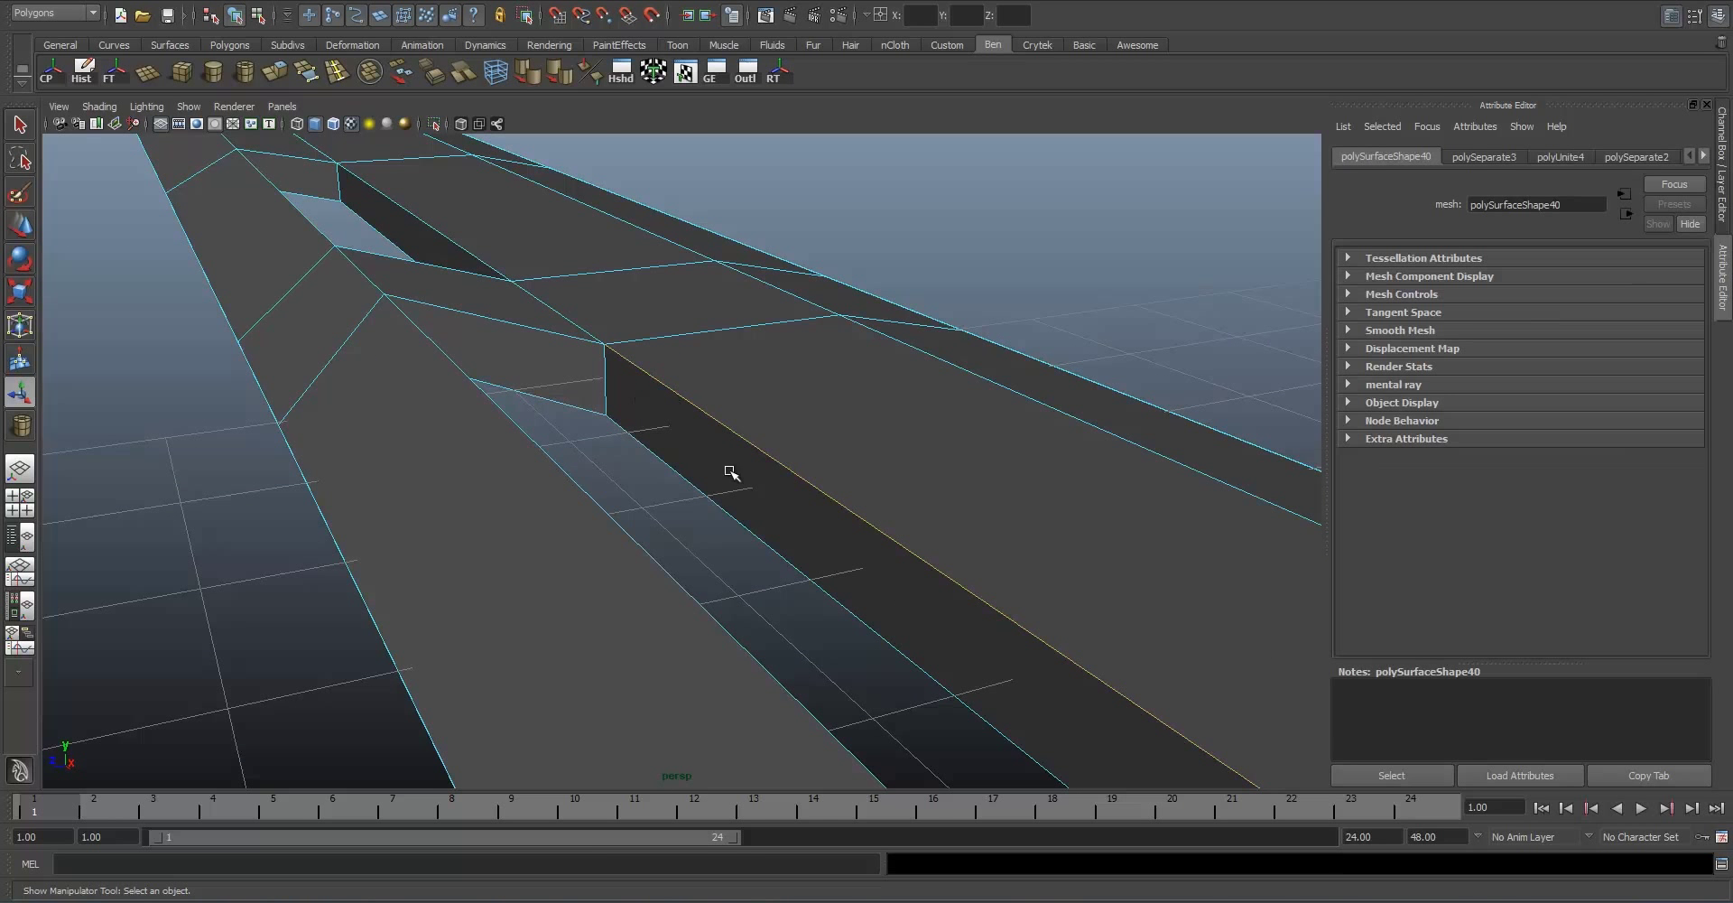
alt+drag(730, 508, 712, 479)
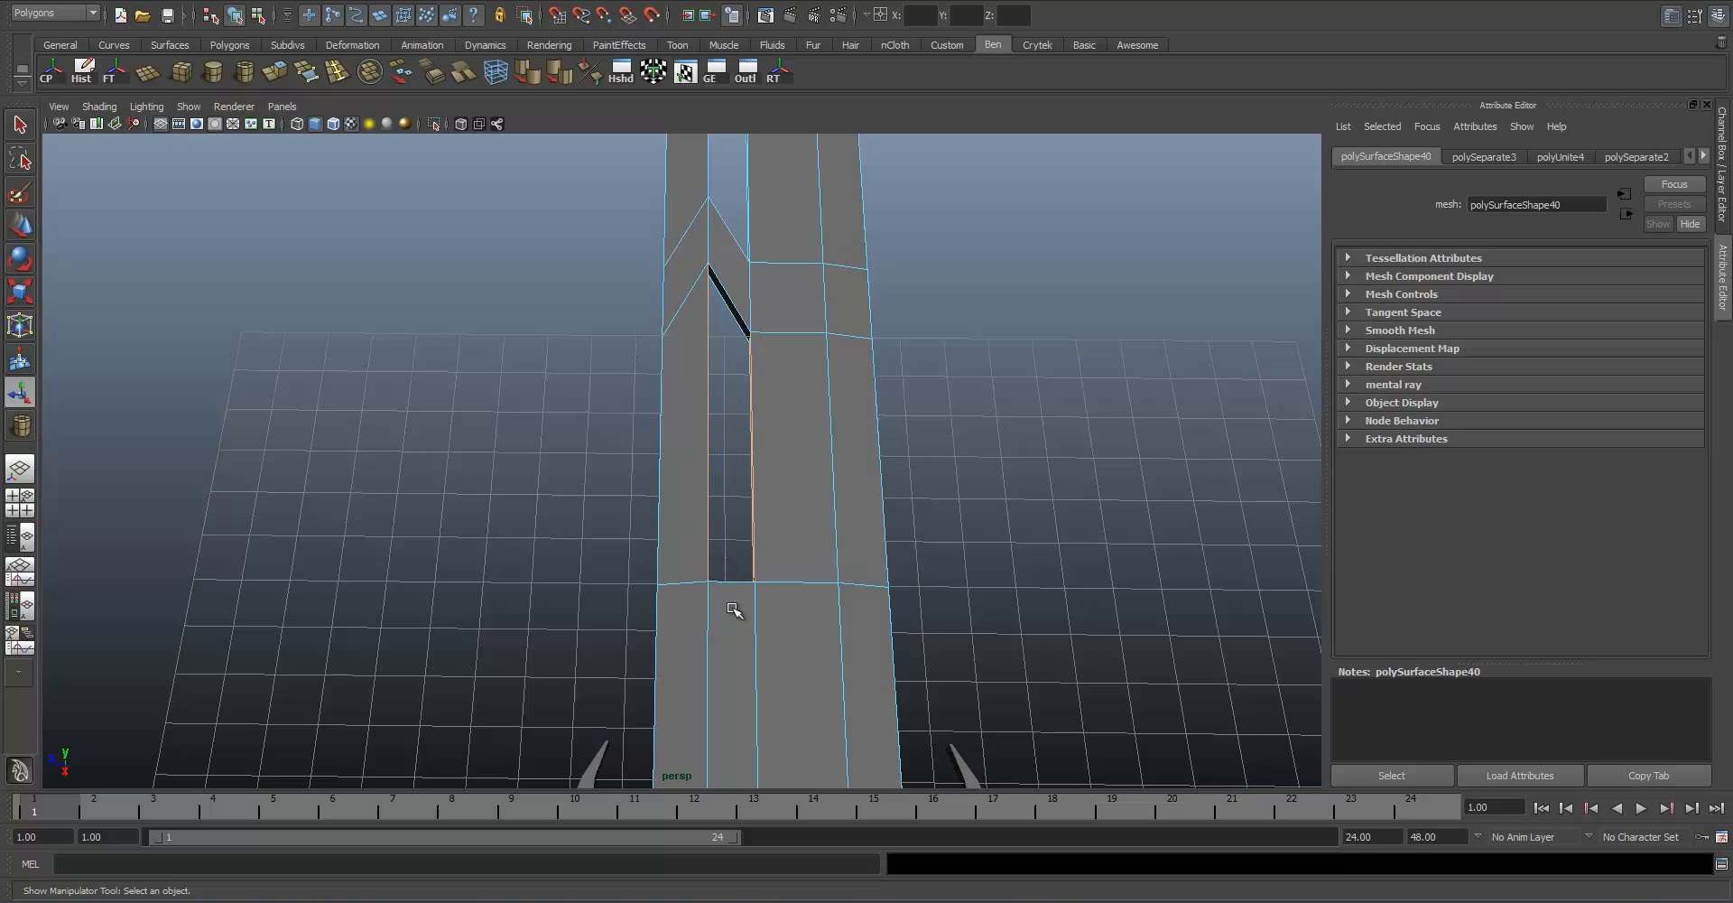
alt+drag(729, 650, 725, 429)
alt+middle_drag(725, 429, 722, 462)
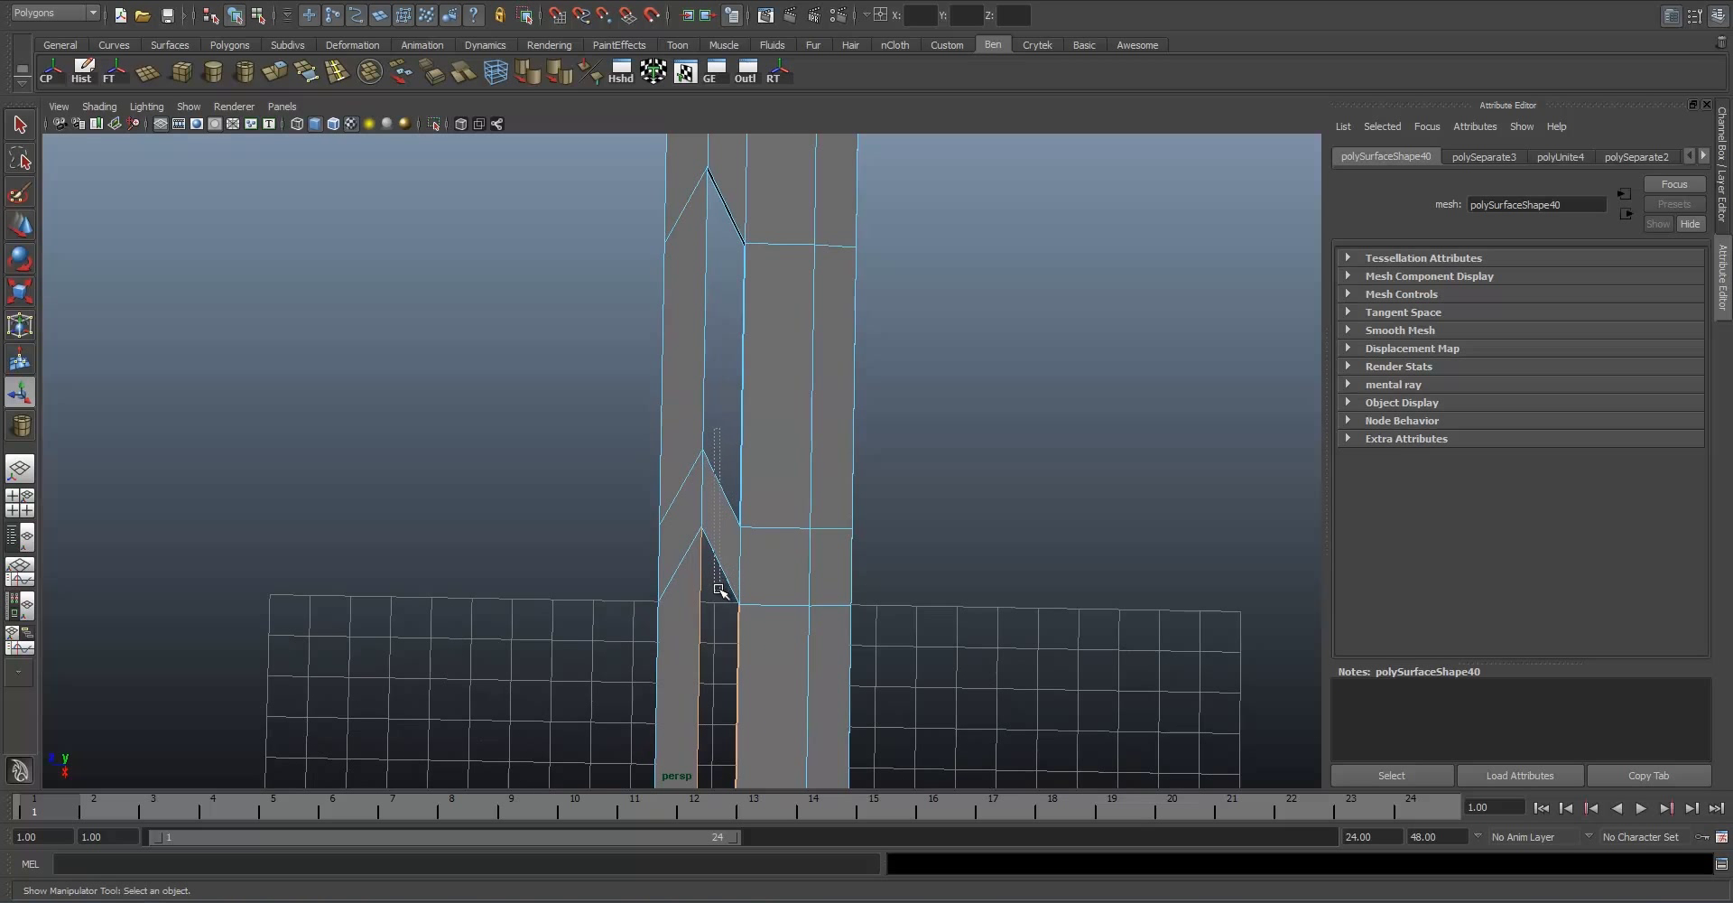
Step: Add the border edges of the blade's farther slot to the selection, checking both slots in wireframe and shaded display
key(4)
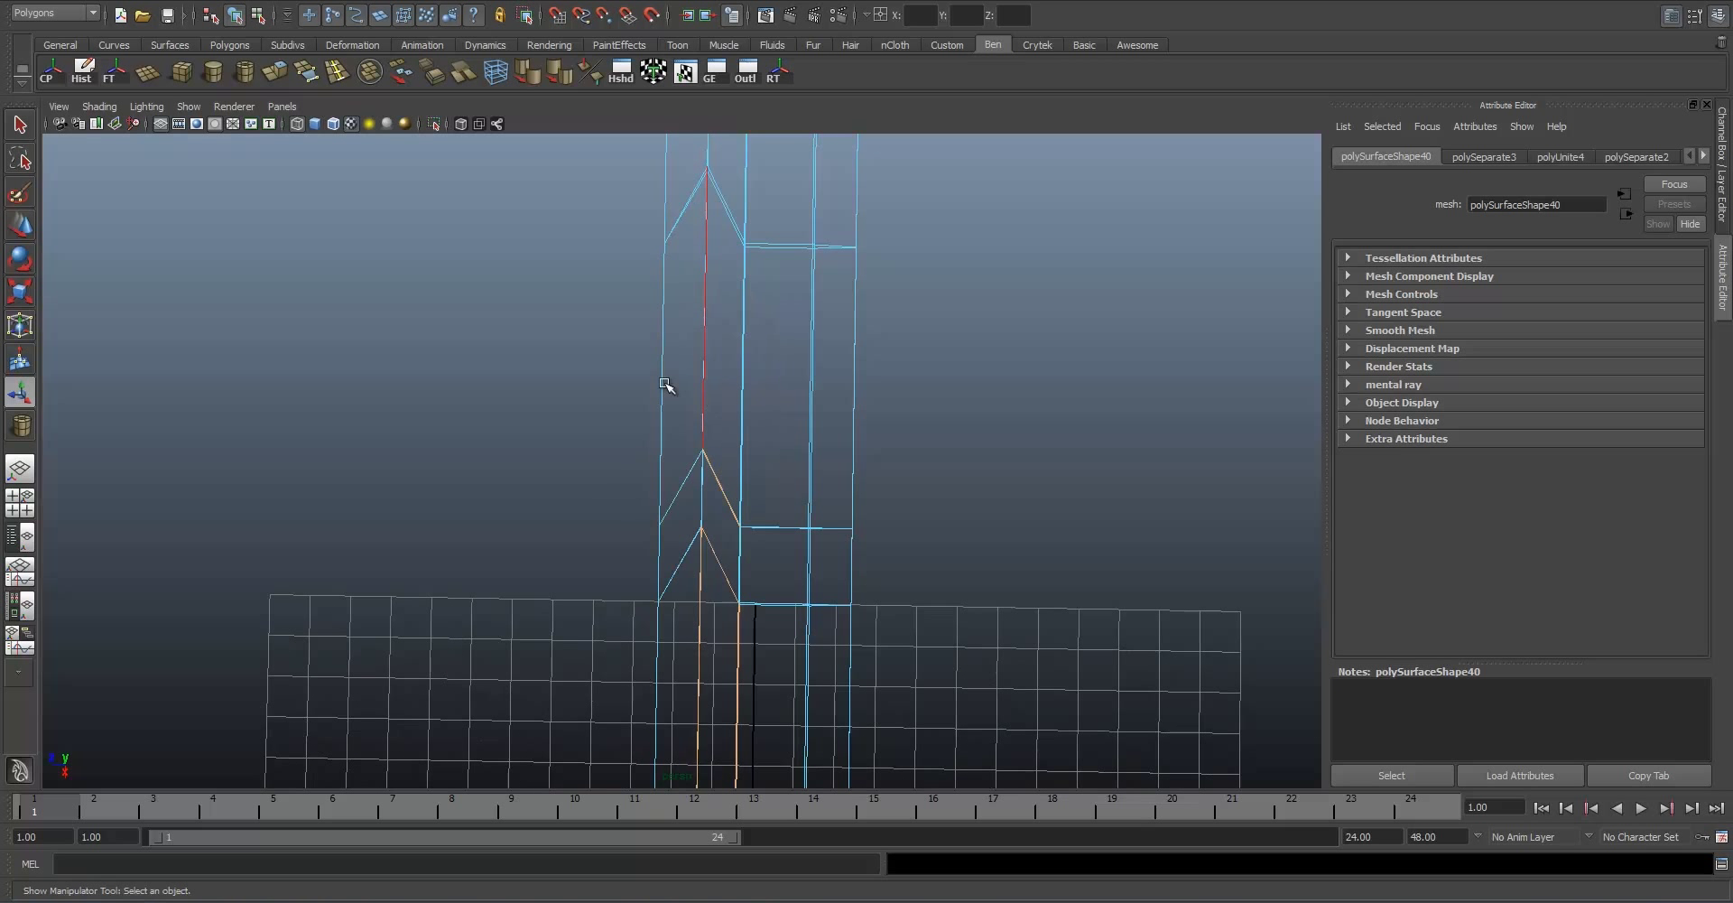
alt+drag(757, 270, 713, 350)
scroll(775, 528, down, 3)
alt+middle_drag(775, 526, 772, 385)
scroll(758, 417, up, 5)
key(5)
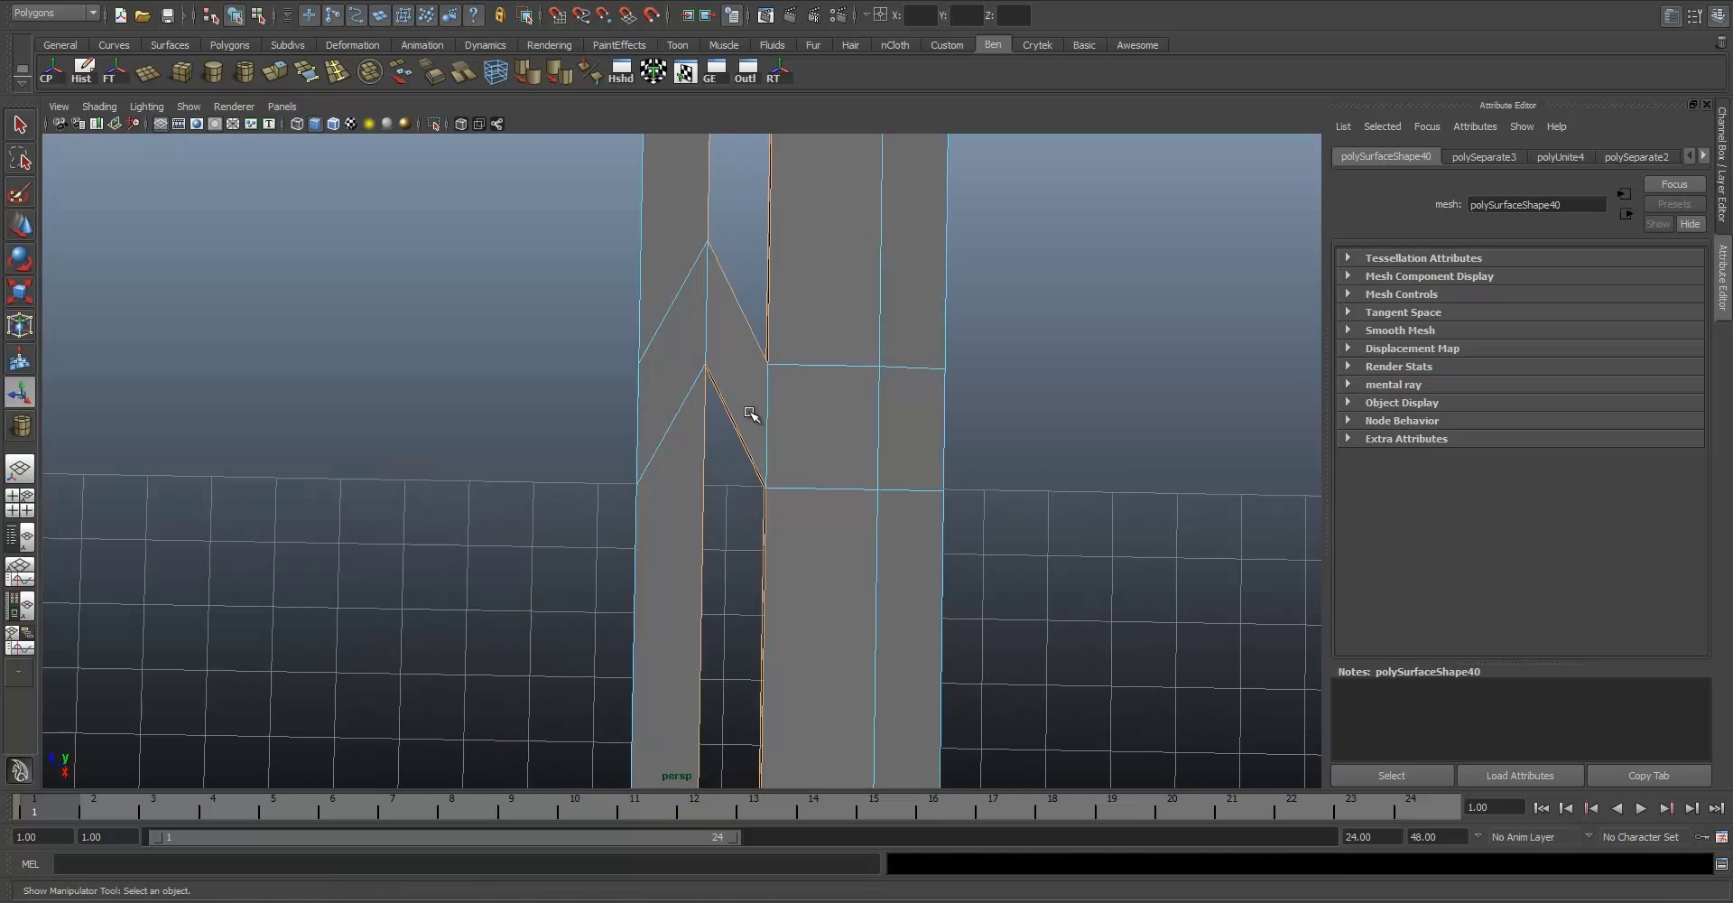
scroll(750, 424, up, 5)
mouse_move(750, 430)
alt+middle_down()
mouse_move(859, 422)
mouse_move(890, 292)
alt+middle_up()
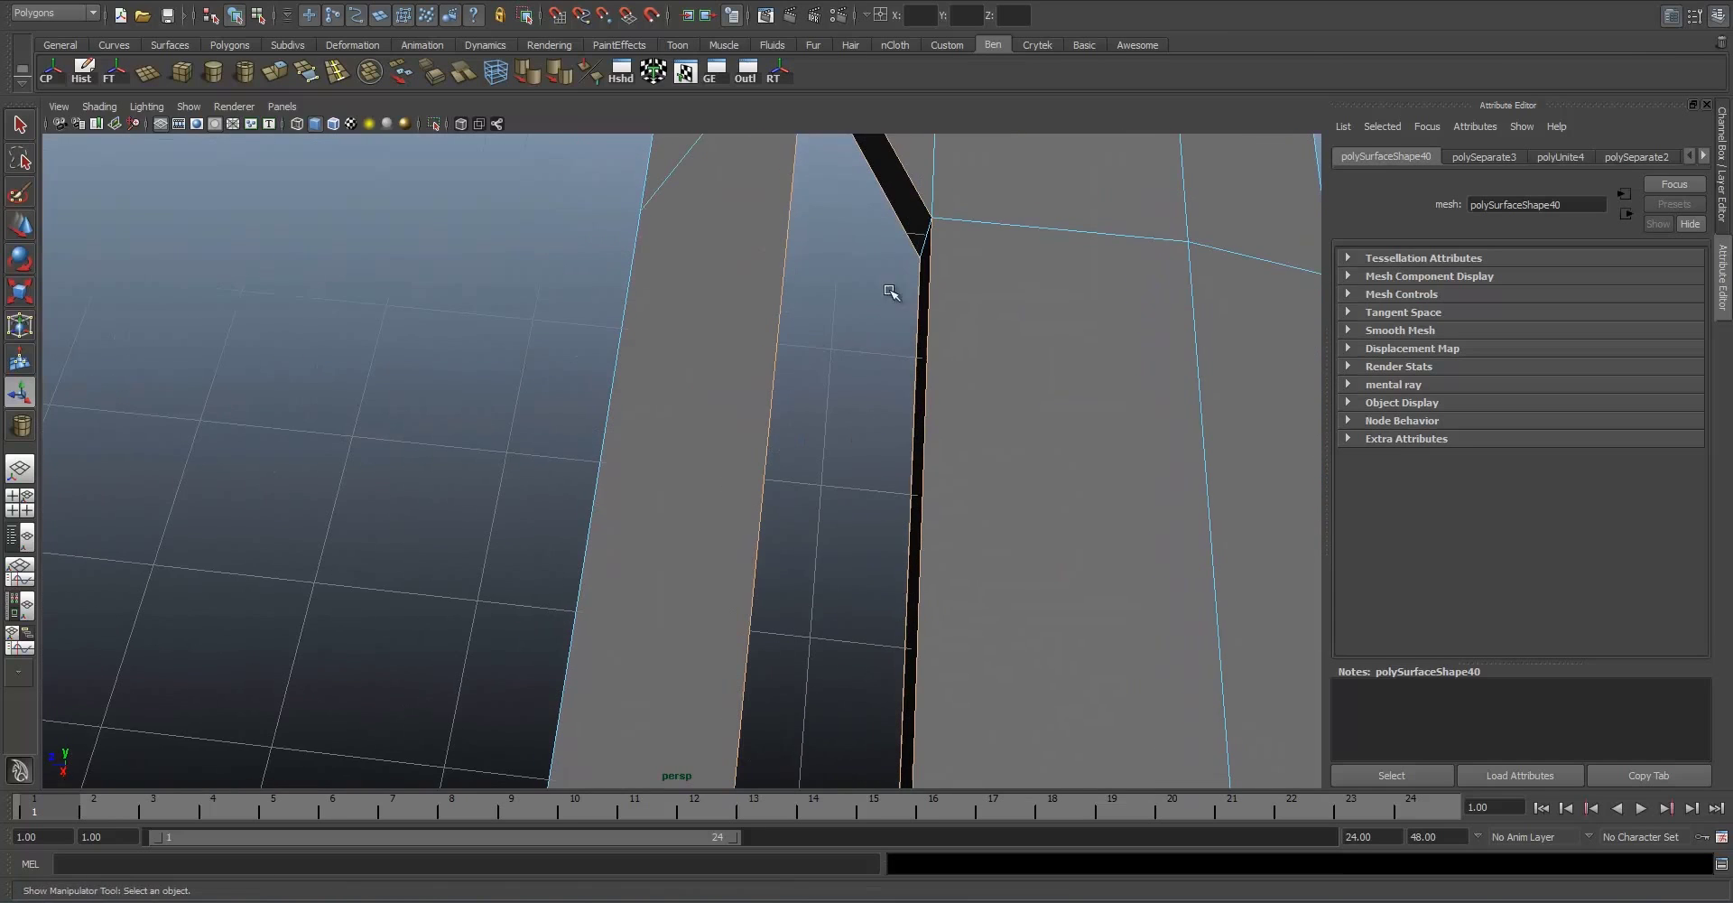
alt+middle_drag(927, 236, 874, 379)
alt+drag(874, 379, 762, 356)
scroll(762, 355, down, 5)
alt+middle_drag(742, 388, 759, 465)
alt+drag(759, 465, 774, 411)
alt+middle_drag(774, 412, 711, 500)
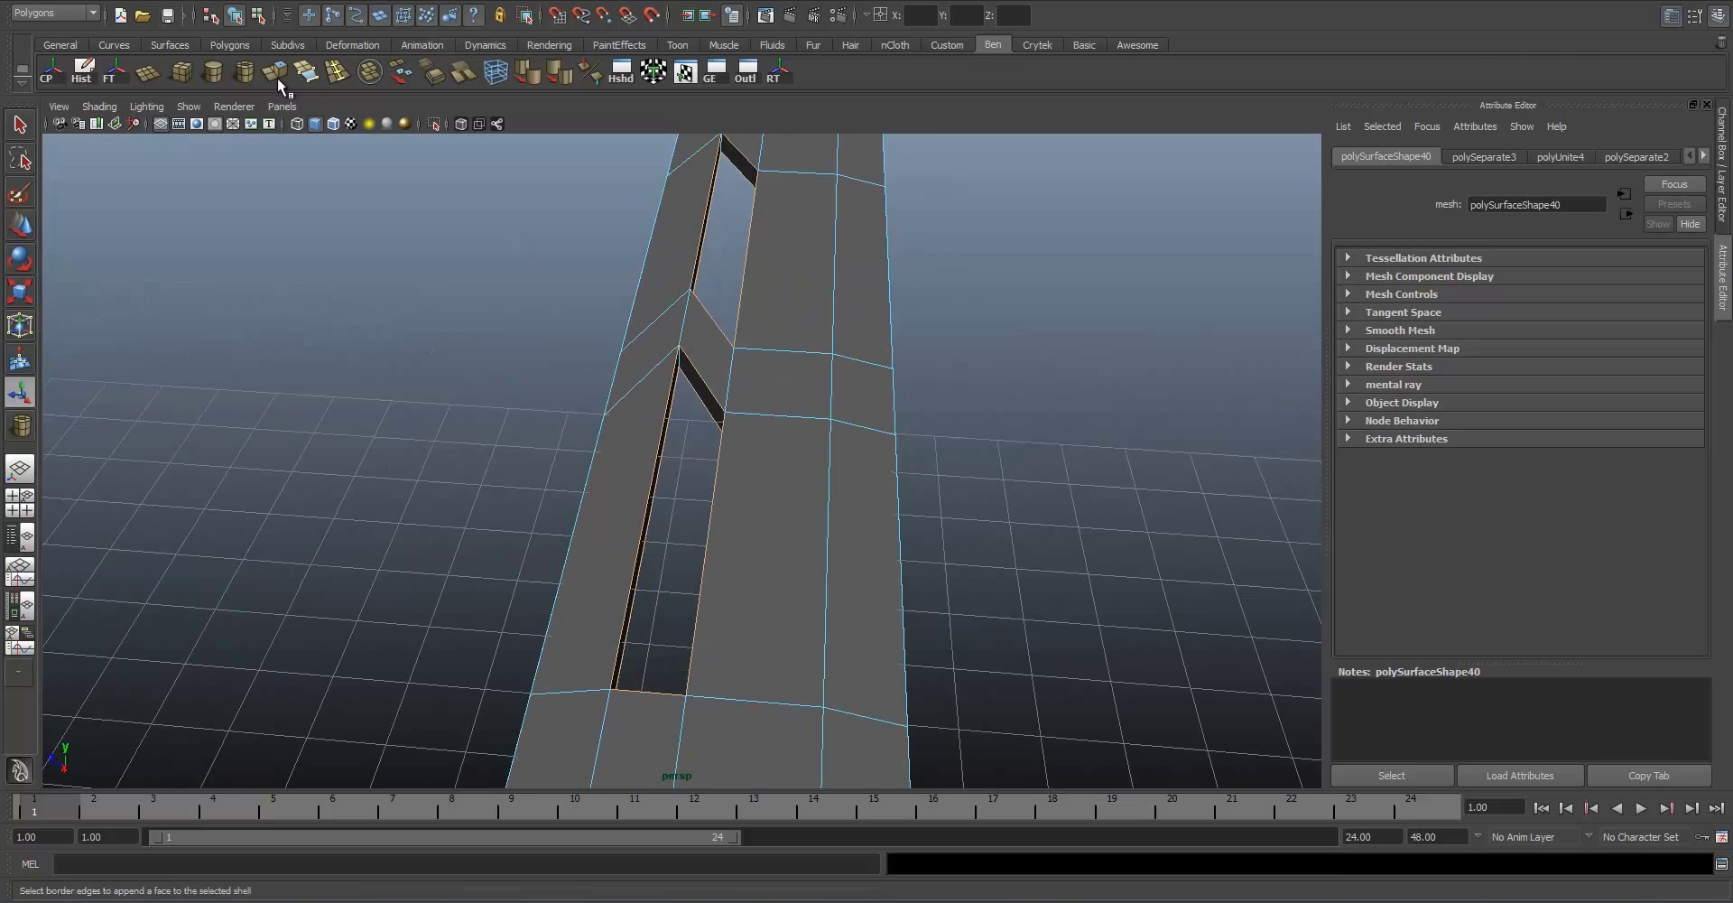
Step: Bevel the selected slot edges with offset 0.5 and 1 segment, and select the whole blade
click(439, 76)
click(1021, 159)
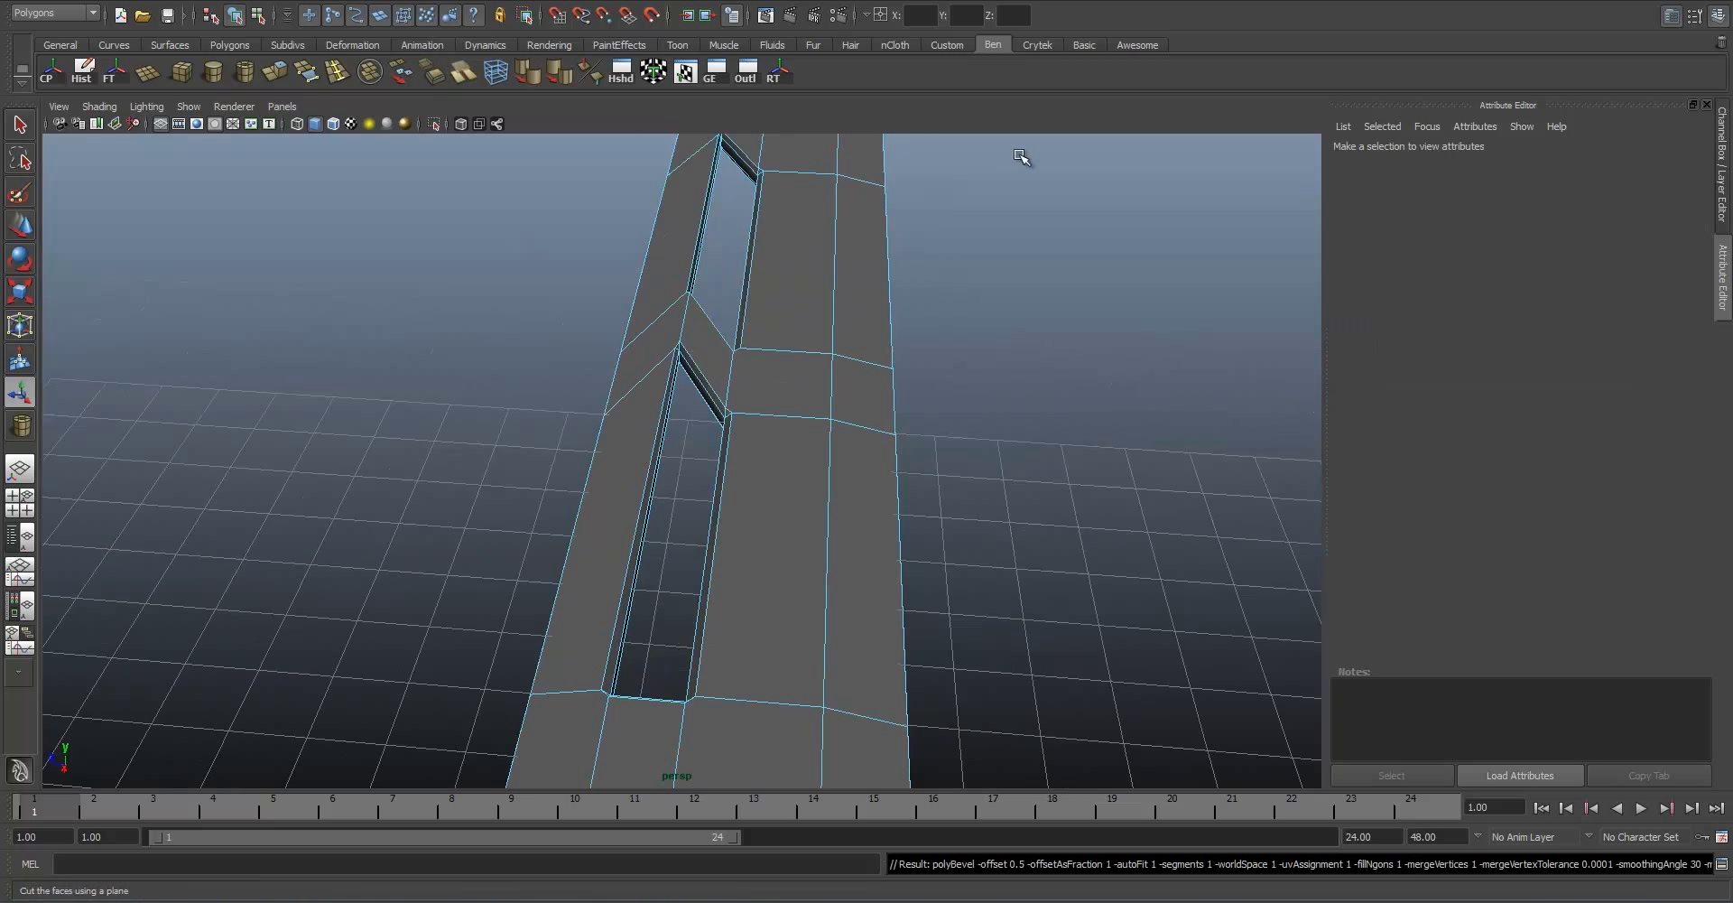
right_drag(817, 287, 870, 263)
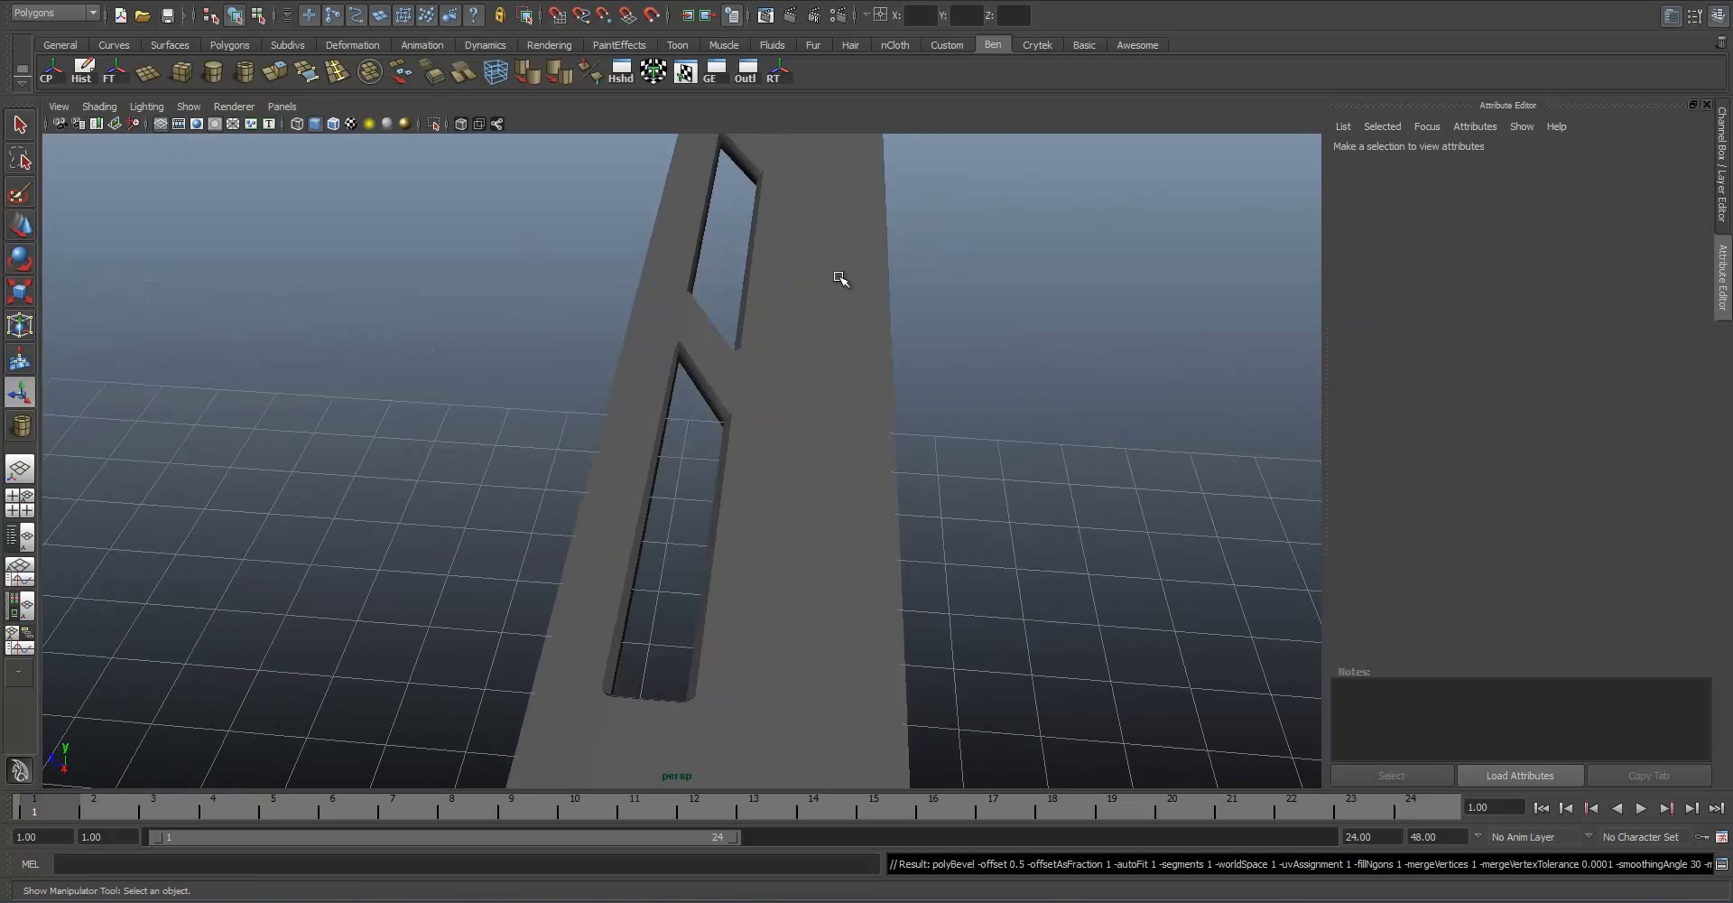
click(839, 277)
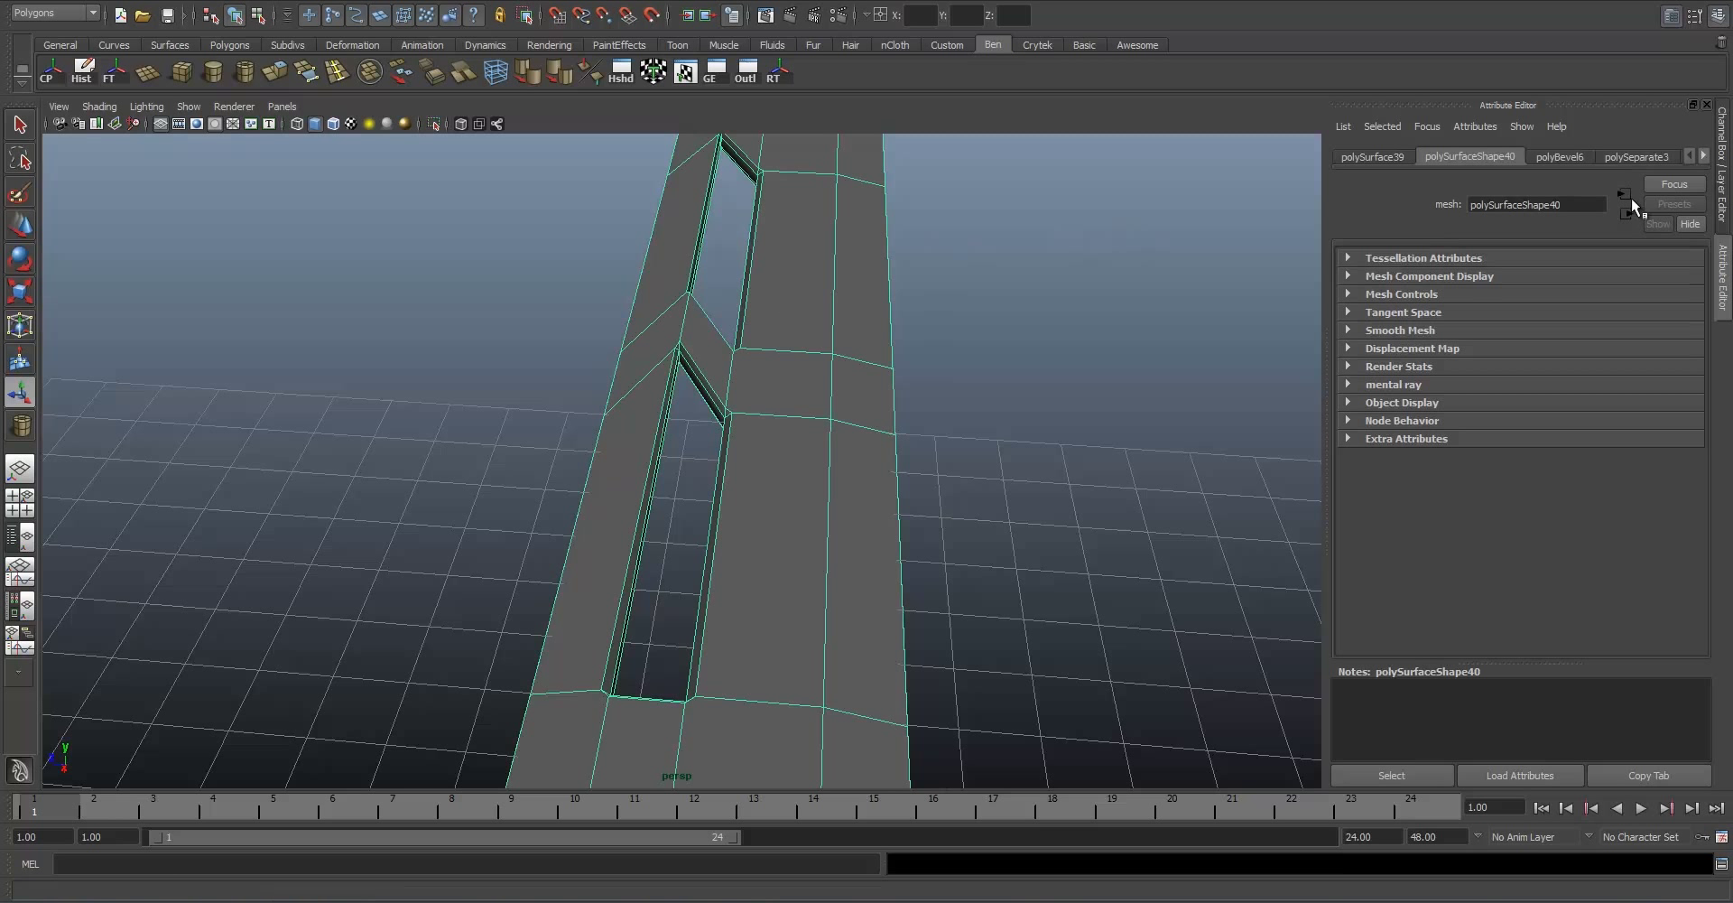
Step: Try an offset of 0.754 on the blade slots' bevel, then reduce it to about 0.198
click(1562, 159)
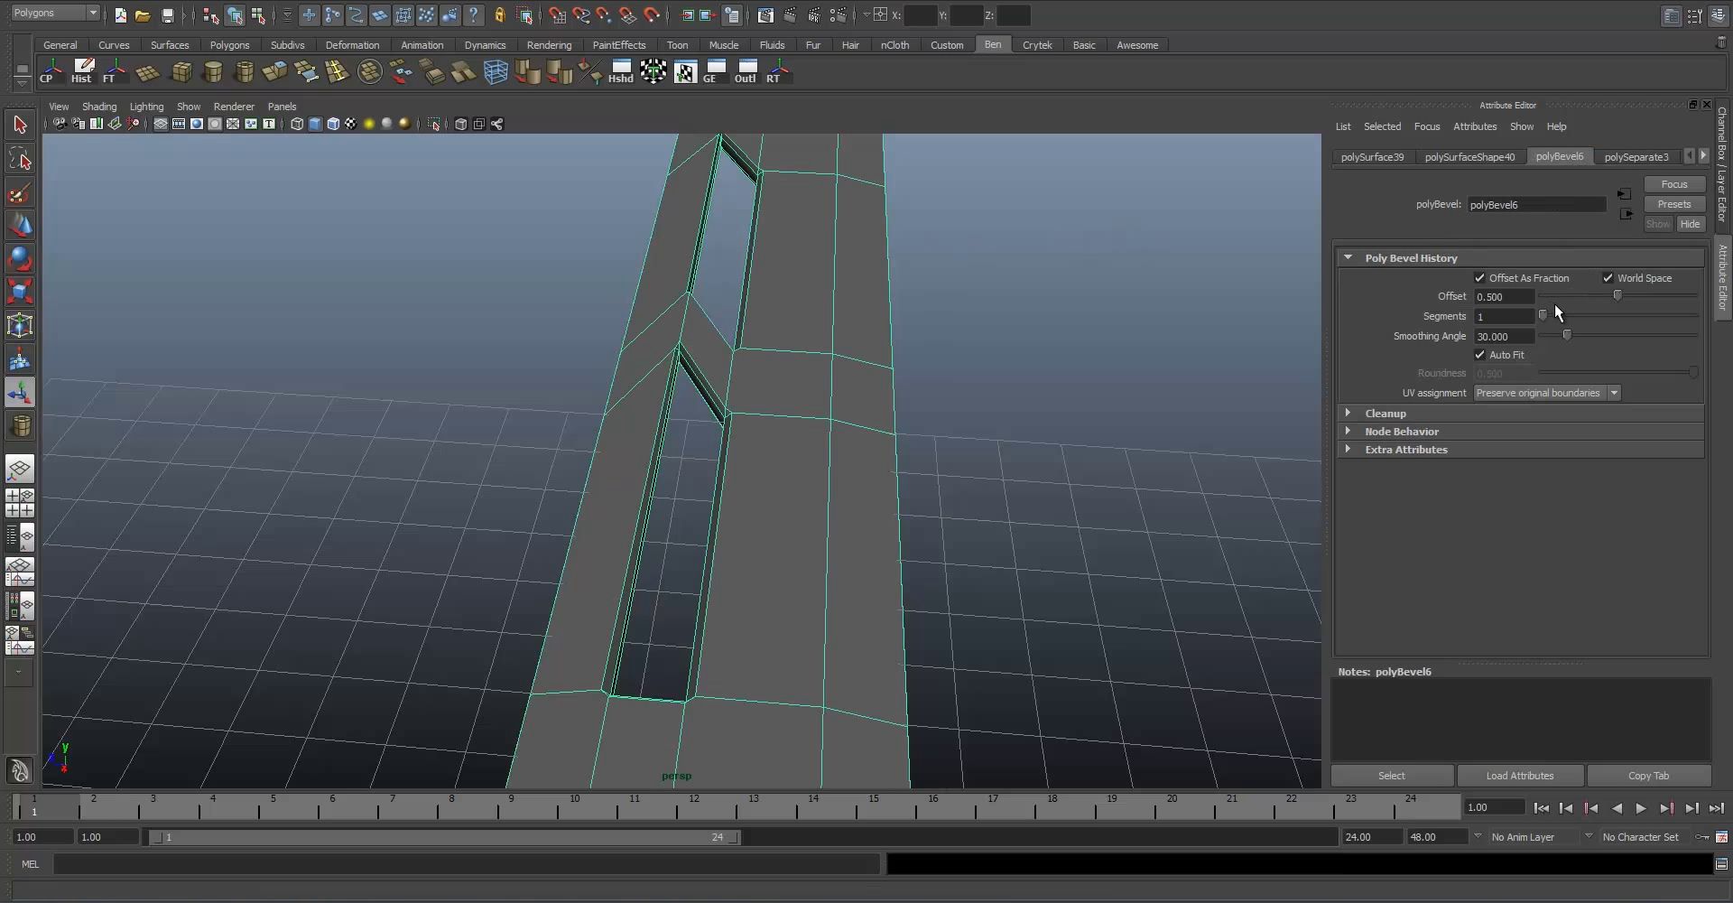
drag(1601, 296, 1663, 302)
alt+drag(812, 291, 798, 361)
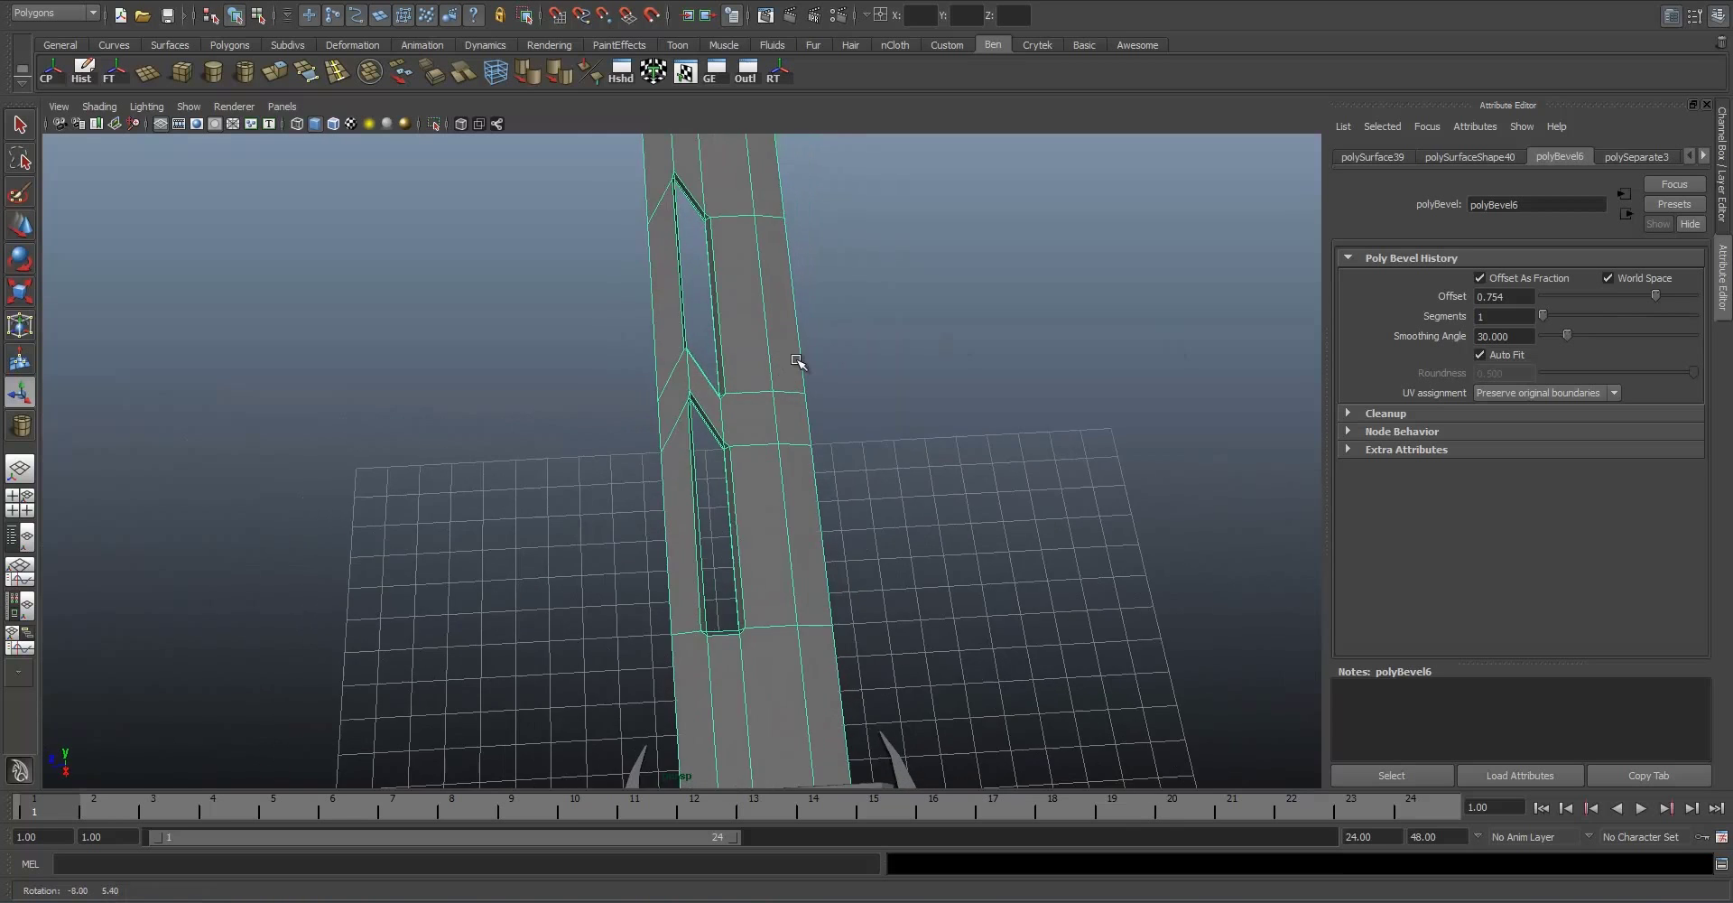
alt+right_drag(796, 361, 778, 452)
alt+drag(778, 452, 778, 439)
alt+drag(867, 306, 844, 351)
drag(1656, 295, 1577, 304)
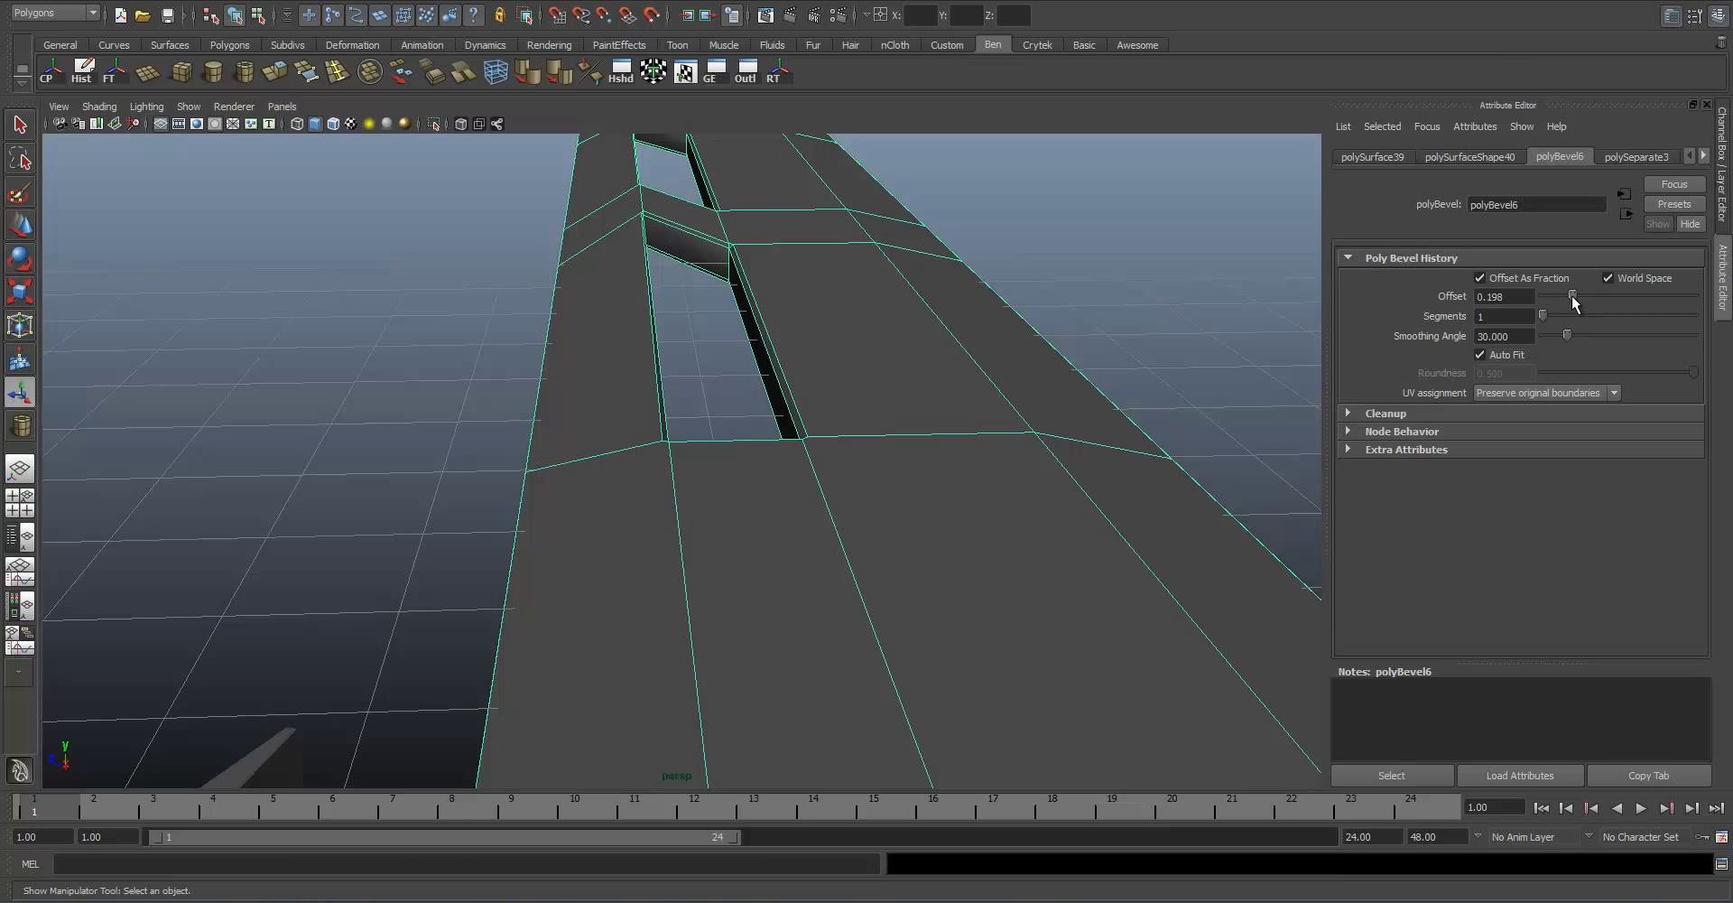
right_click(856, 328)
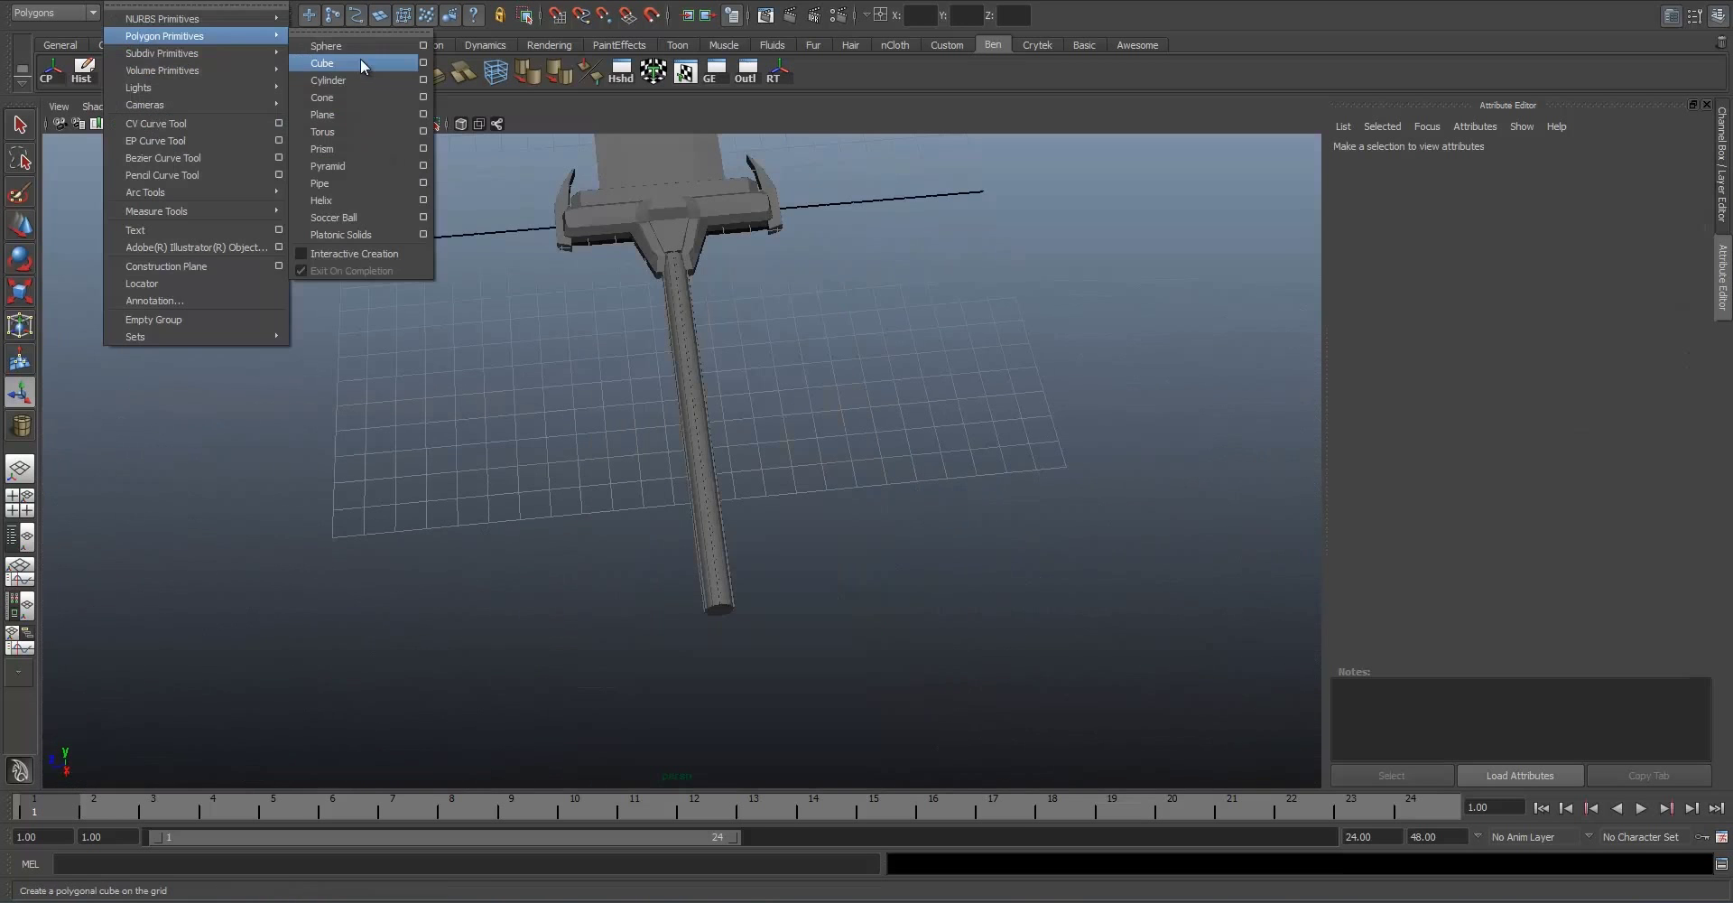
Step: Create a polygon cube and move it along the X axis by about 16.17 to the handle's free end
click(361, 58)
key(w)
drag(681, 261, 684, 281)
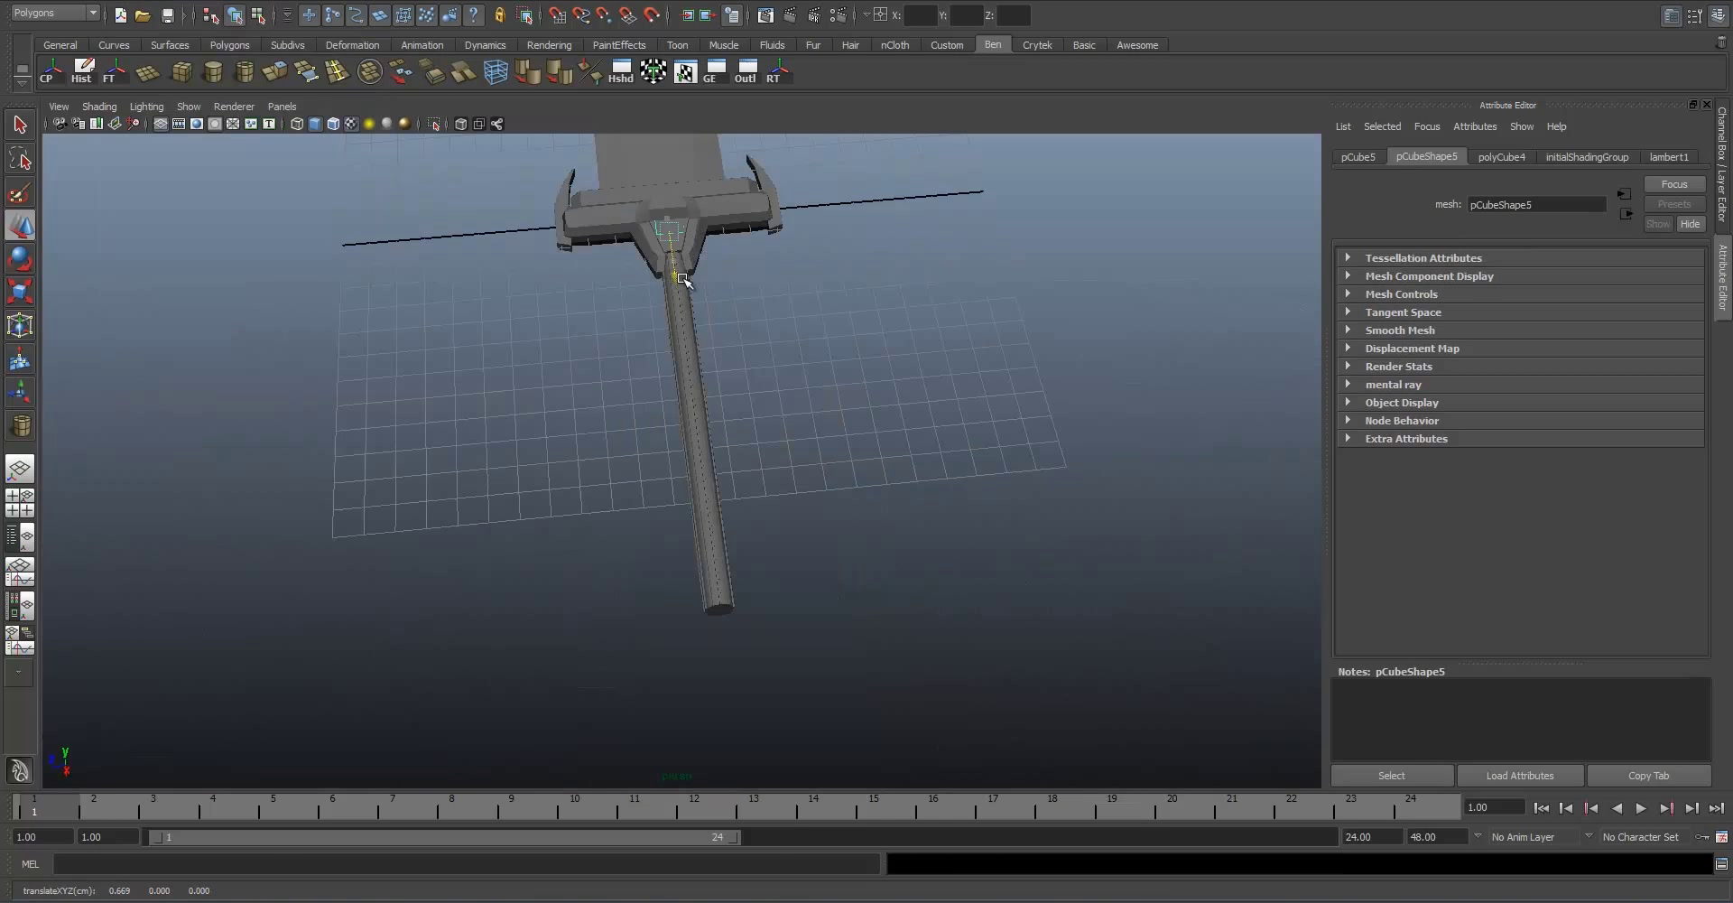
middle_drag(727, 464, 767, 681)
key(f)
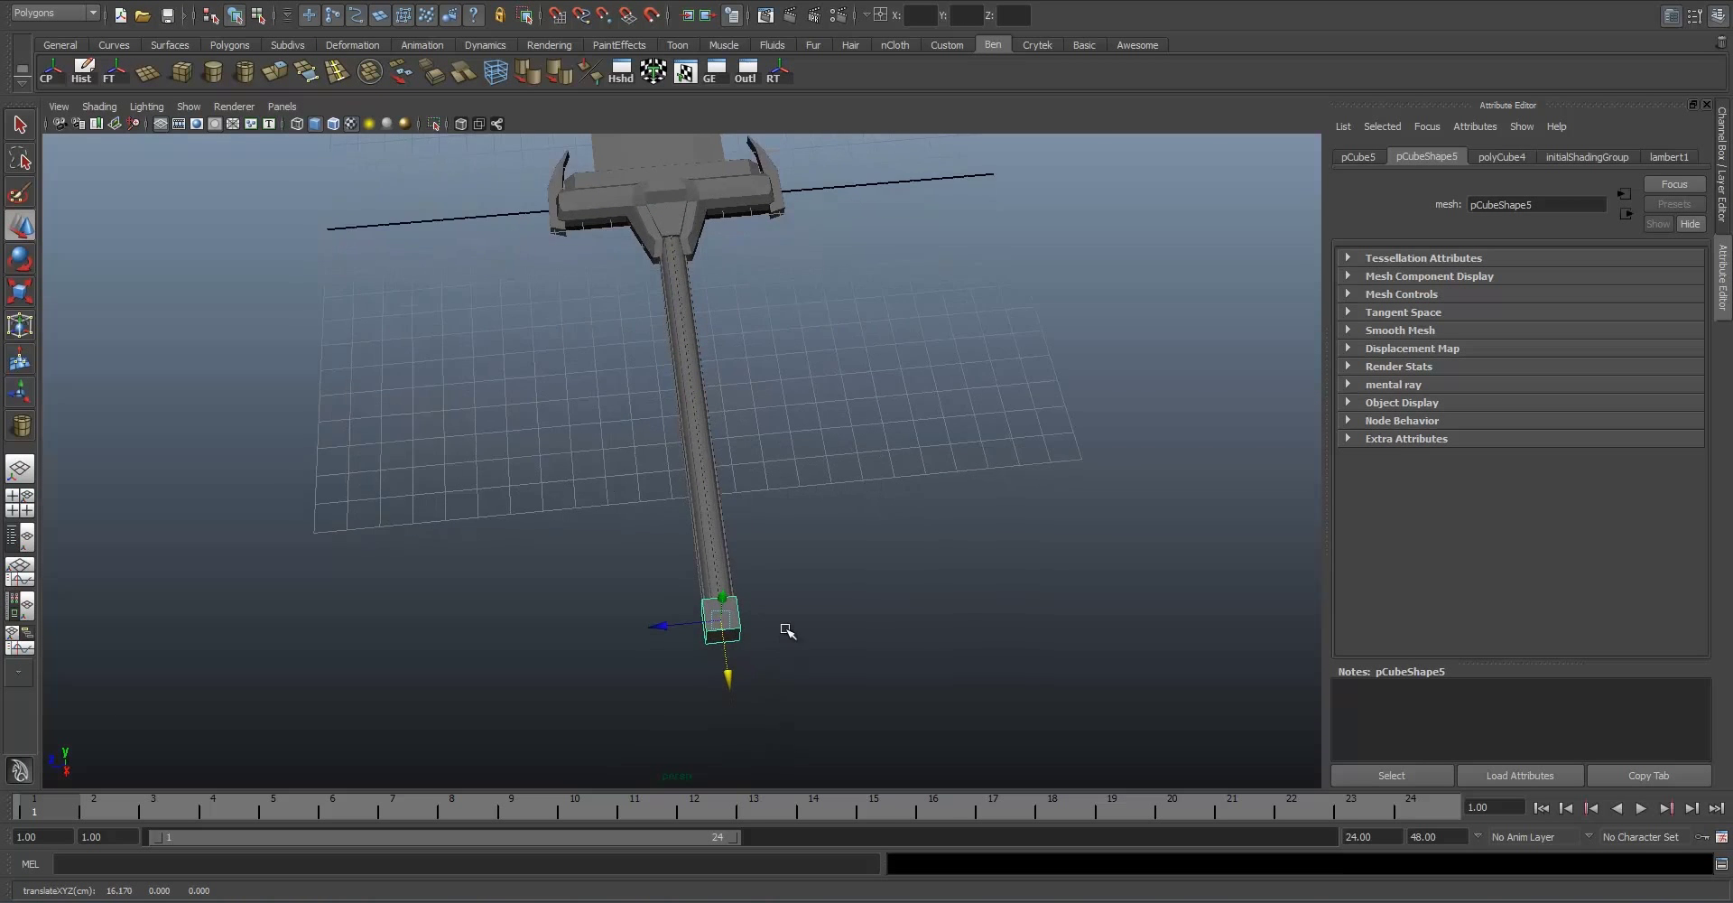
Step: Scale the pommel cube wider across the end of the handle, viewing it from several sides
alt+drag(719, 486, 736, 446)
alt+right_drag(789, 428, 704, 451)
alt+drag(704, 451, 681, 491)
alt+right_drag(680, 492, 696, 465)
alt+drag(697, 465, 659, 428)
key(r)
alt+right_drag(659, 428, 596, 445)
alt+middle_drag(433, 379, 619, 383)
alt+right_drag(620, 384, 704, 403)
alt+middle_drag(705, 403, 337, 355)
Step: Bevel the pommel cube with 1 segment and set the bevel offset to about 0.257
click(437, 74)
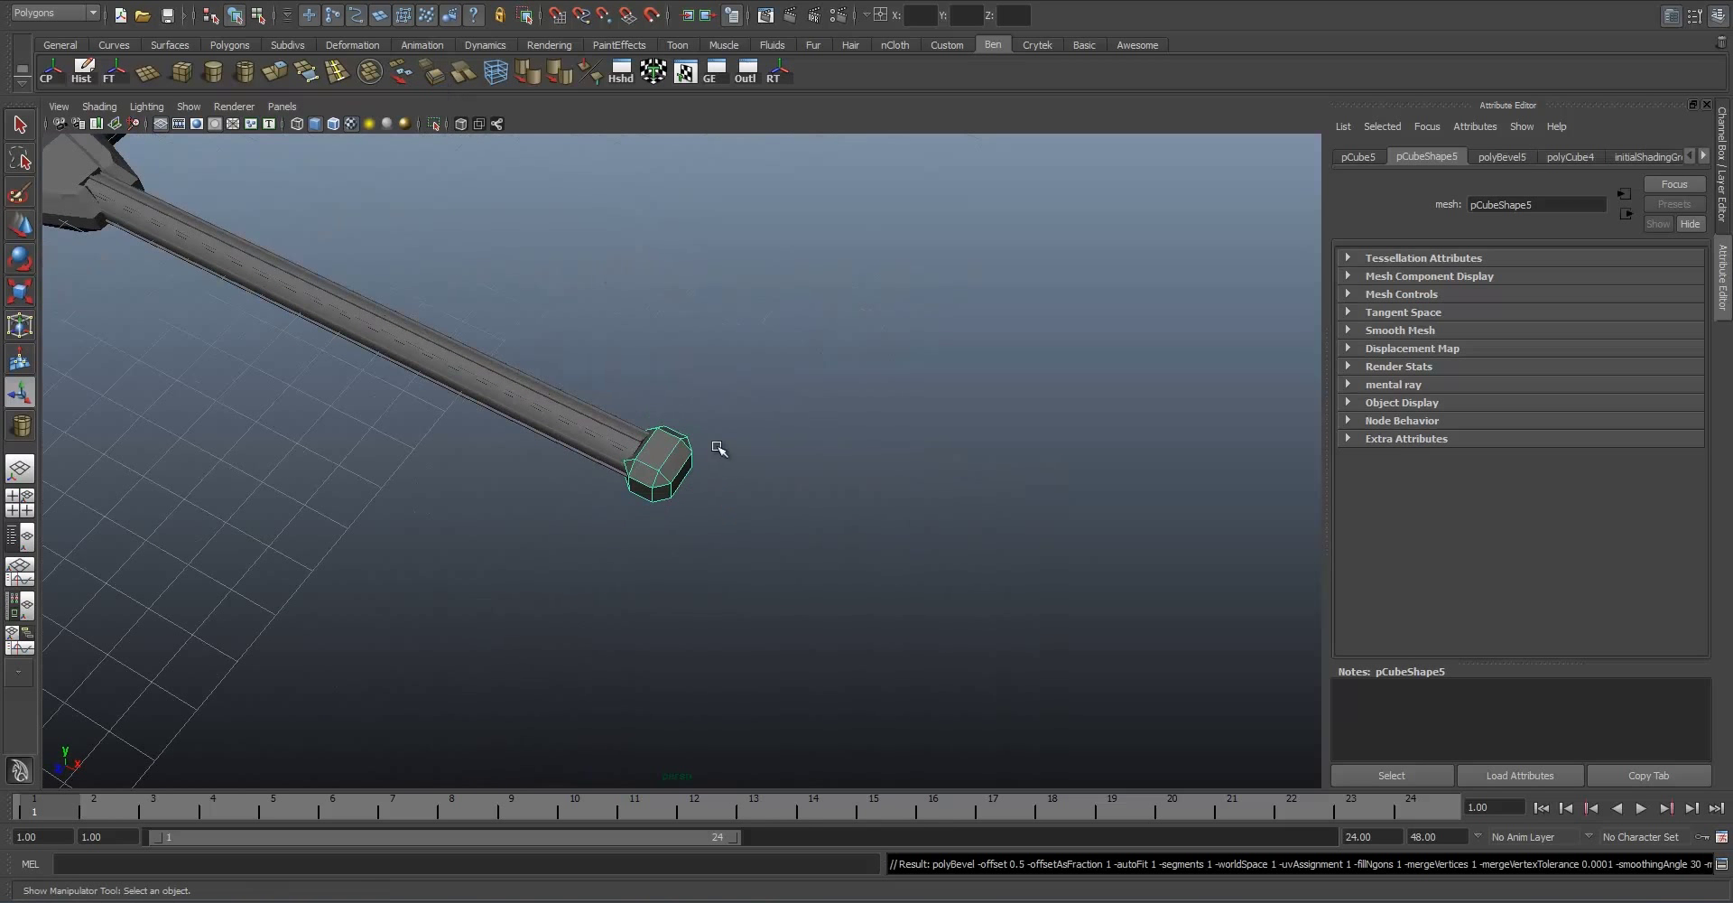
right_drag(700, 446, 735, 444)
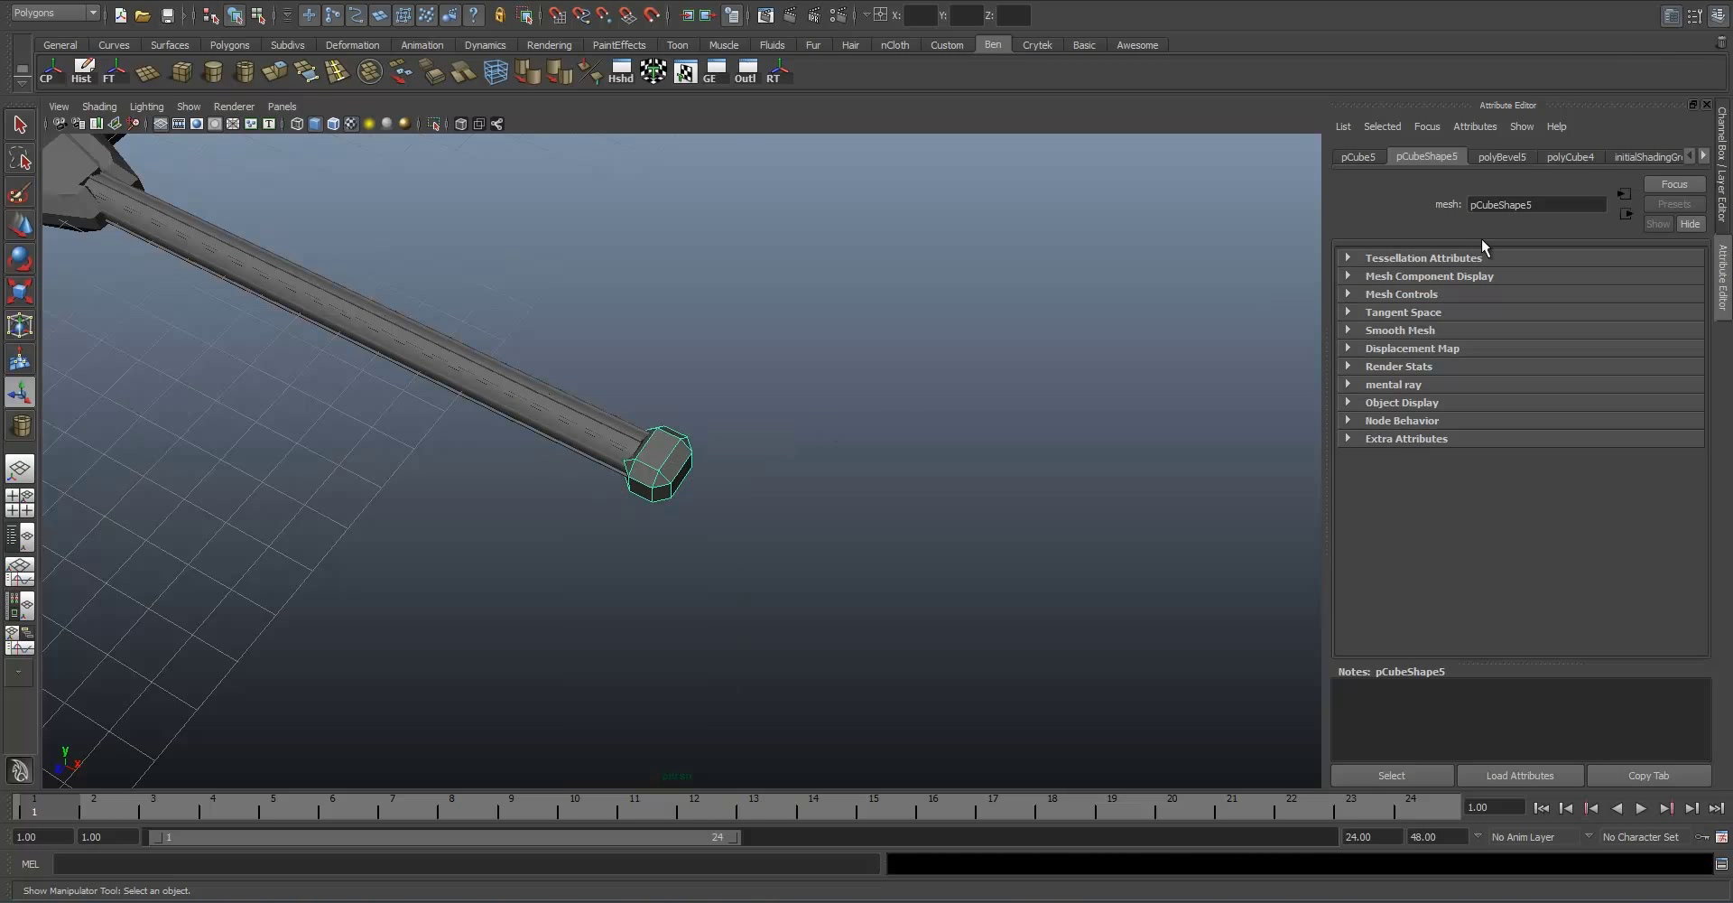
click(1544, 156)
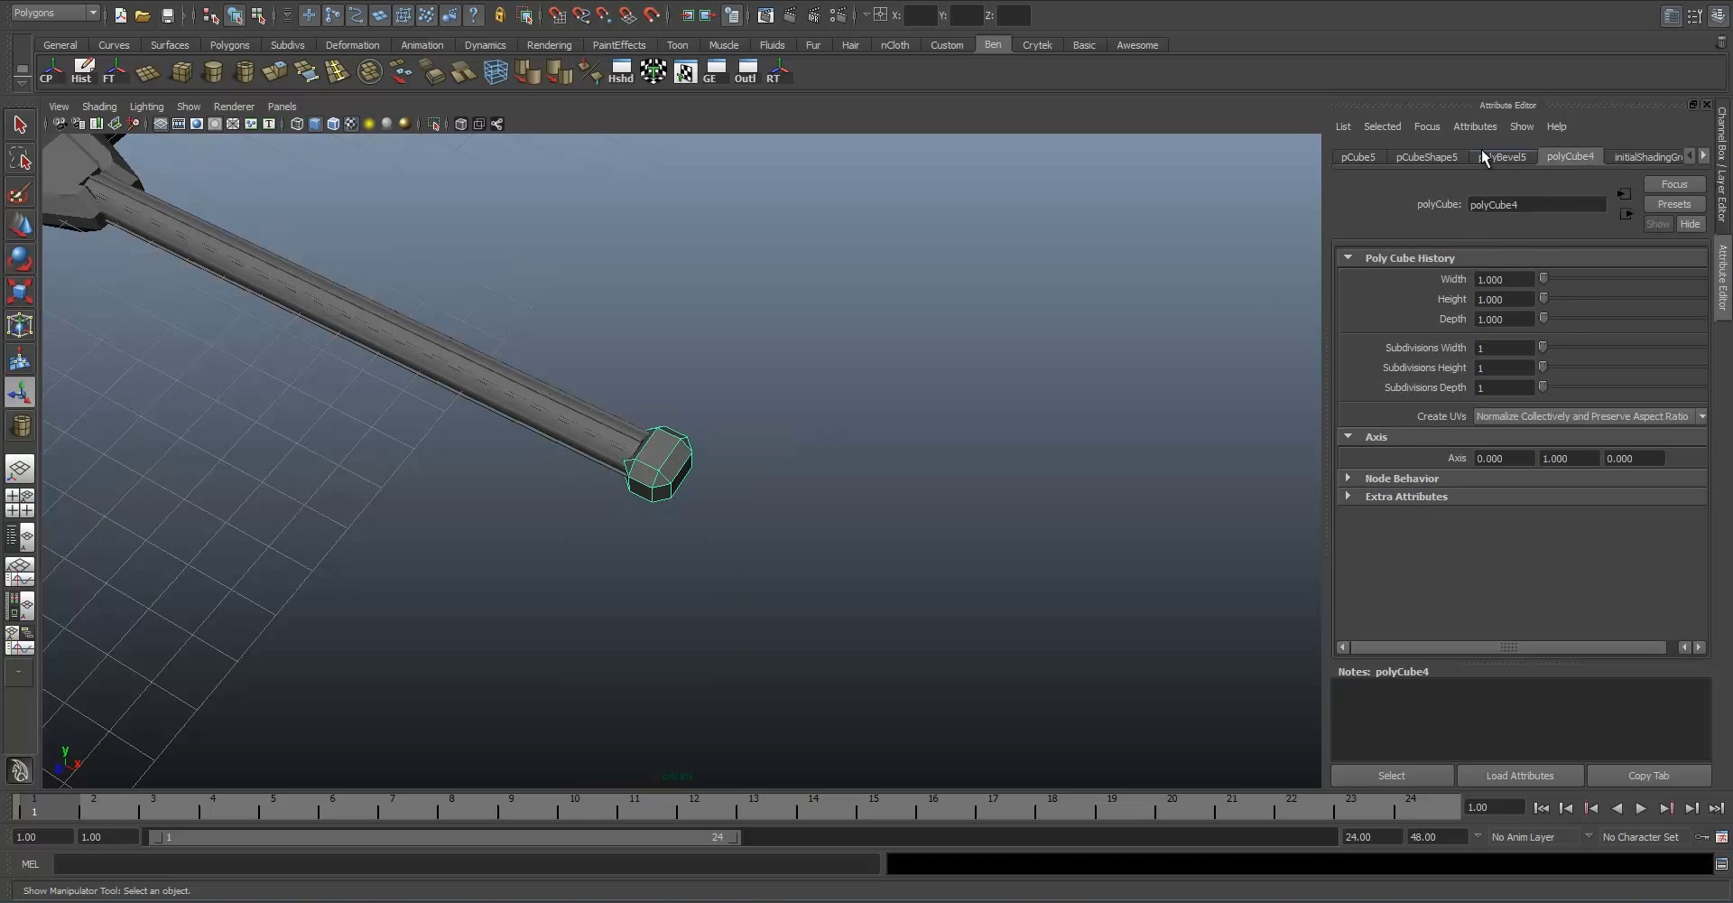
click(1499, 156)
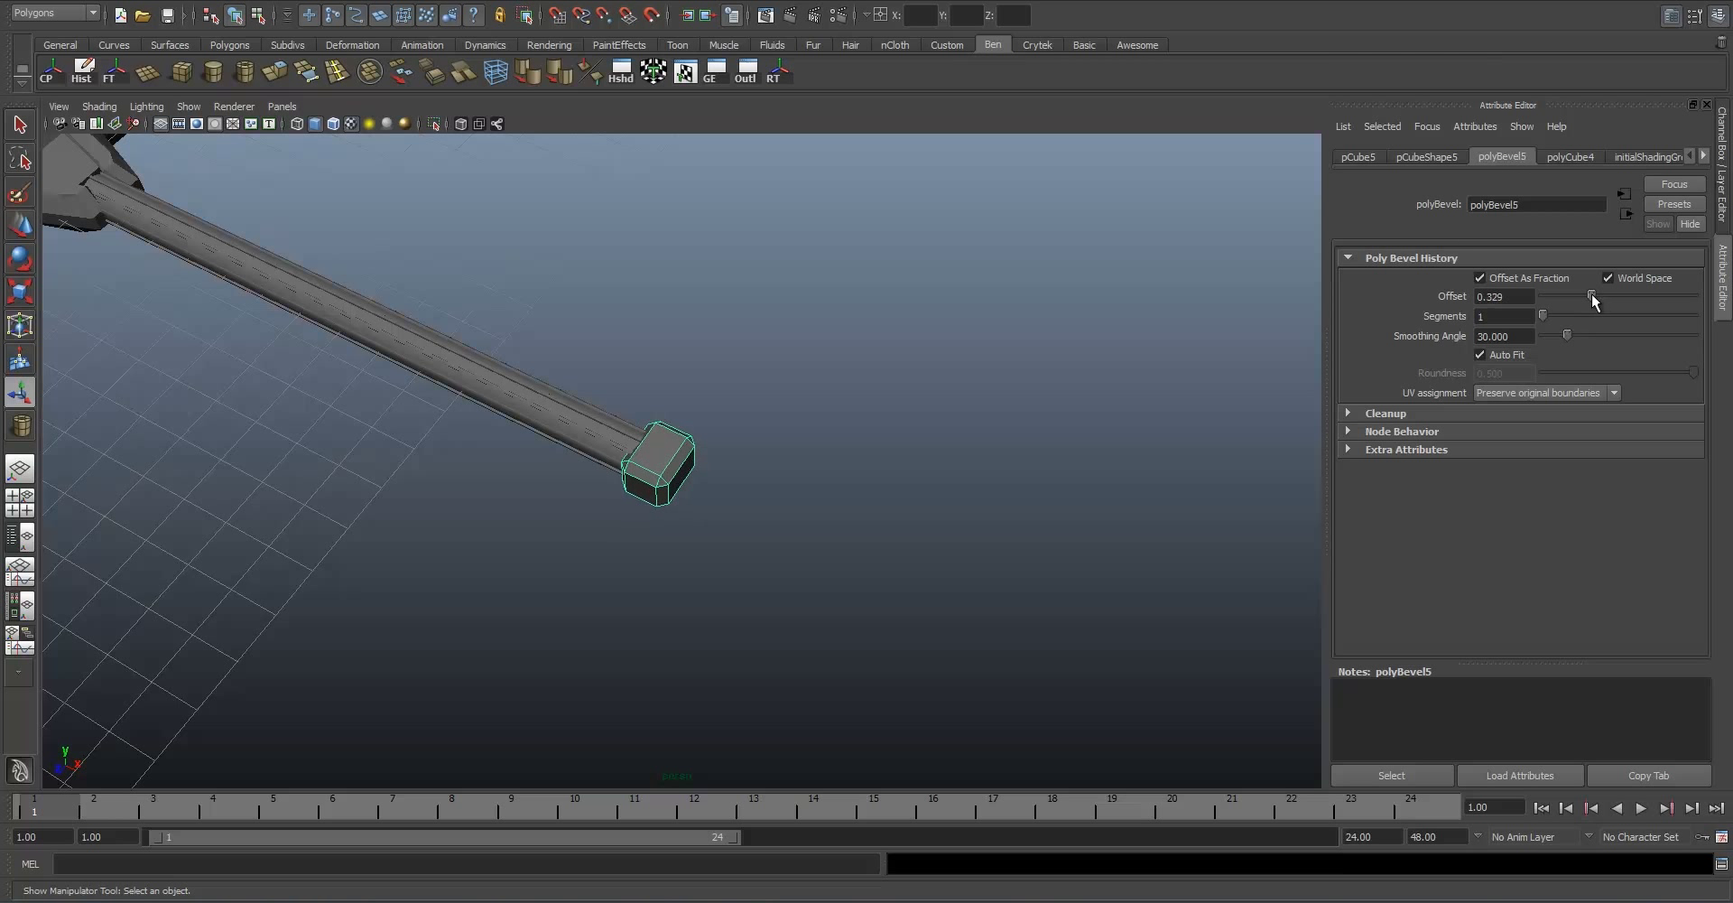
Step: Scale the pommel block up uniformly to about 1.367, 1.367, 1.778, review its bevel settings, and deselect it
key(r)
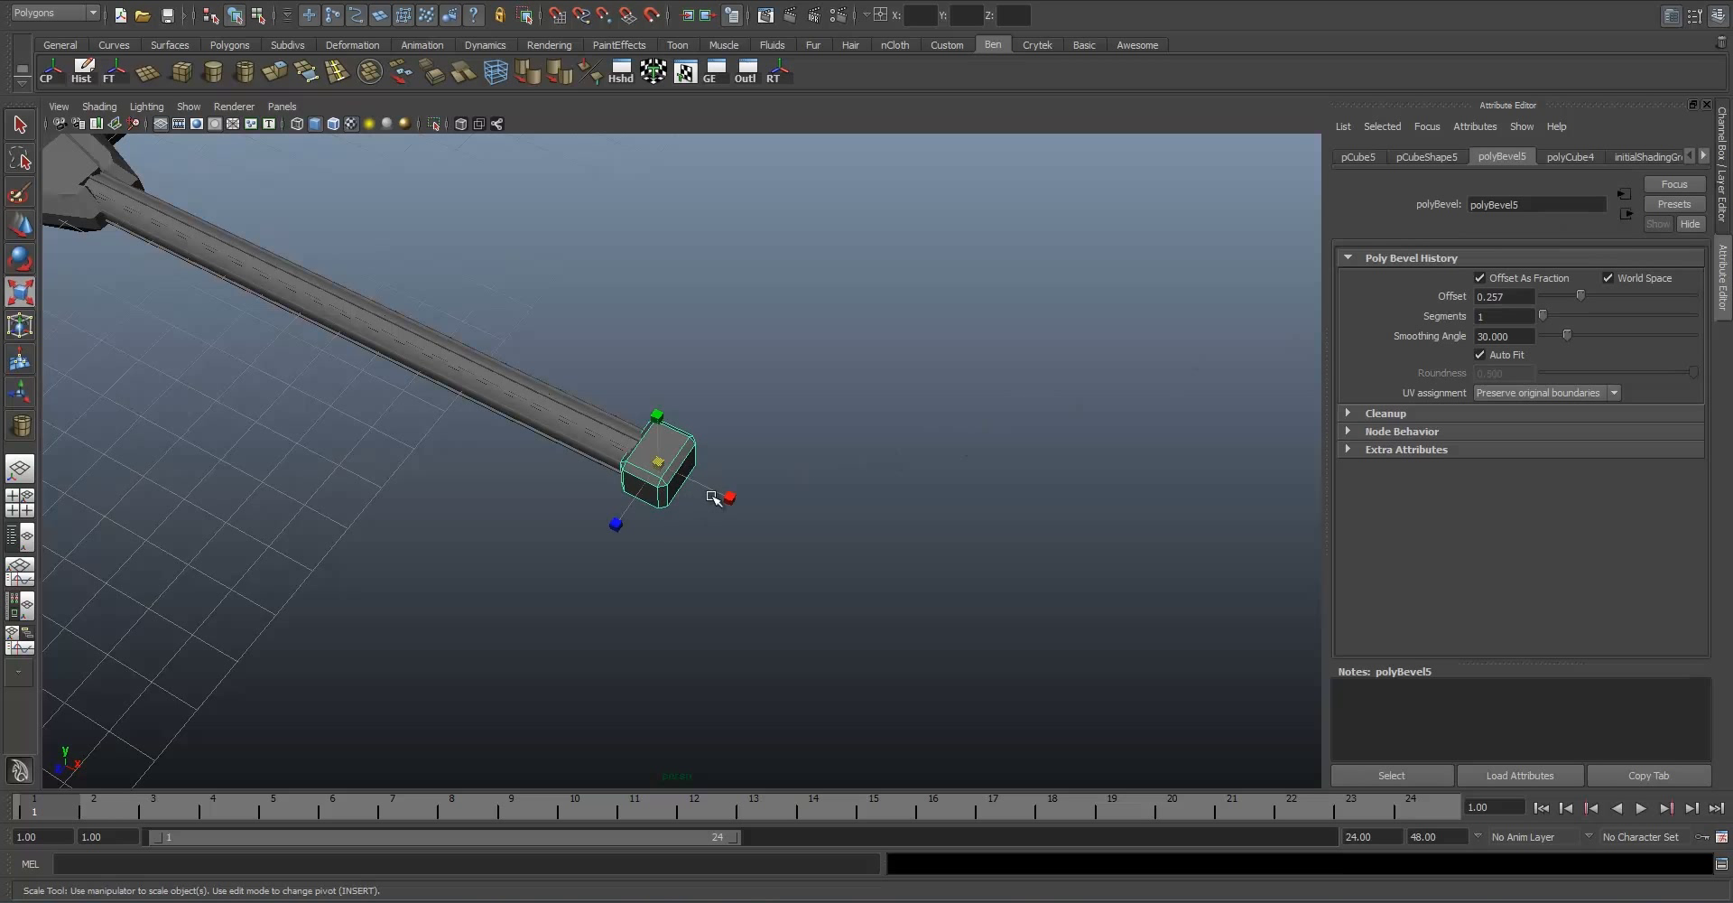
drag(659, 465, 666, 466)
click(740, 406)
alt+drag(741, 406, 849, 361)
click(660, 487)
drag(669, 469, 673, 473)
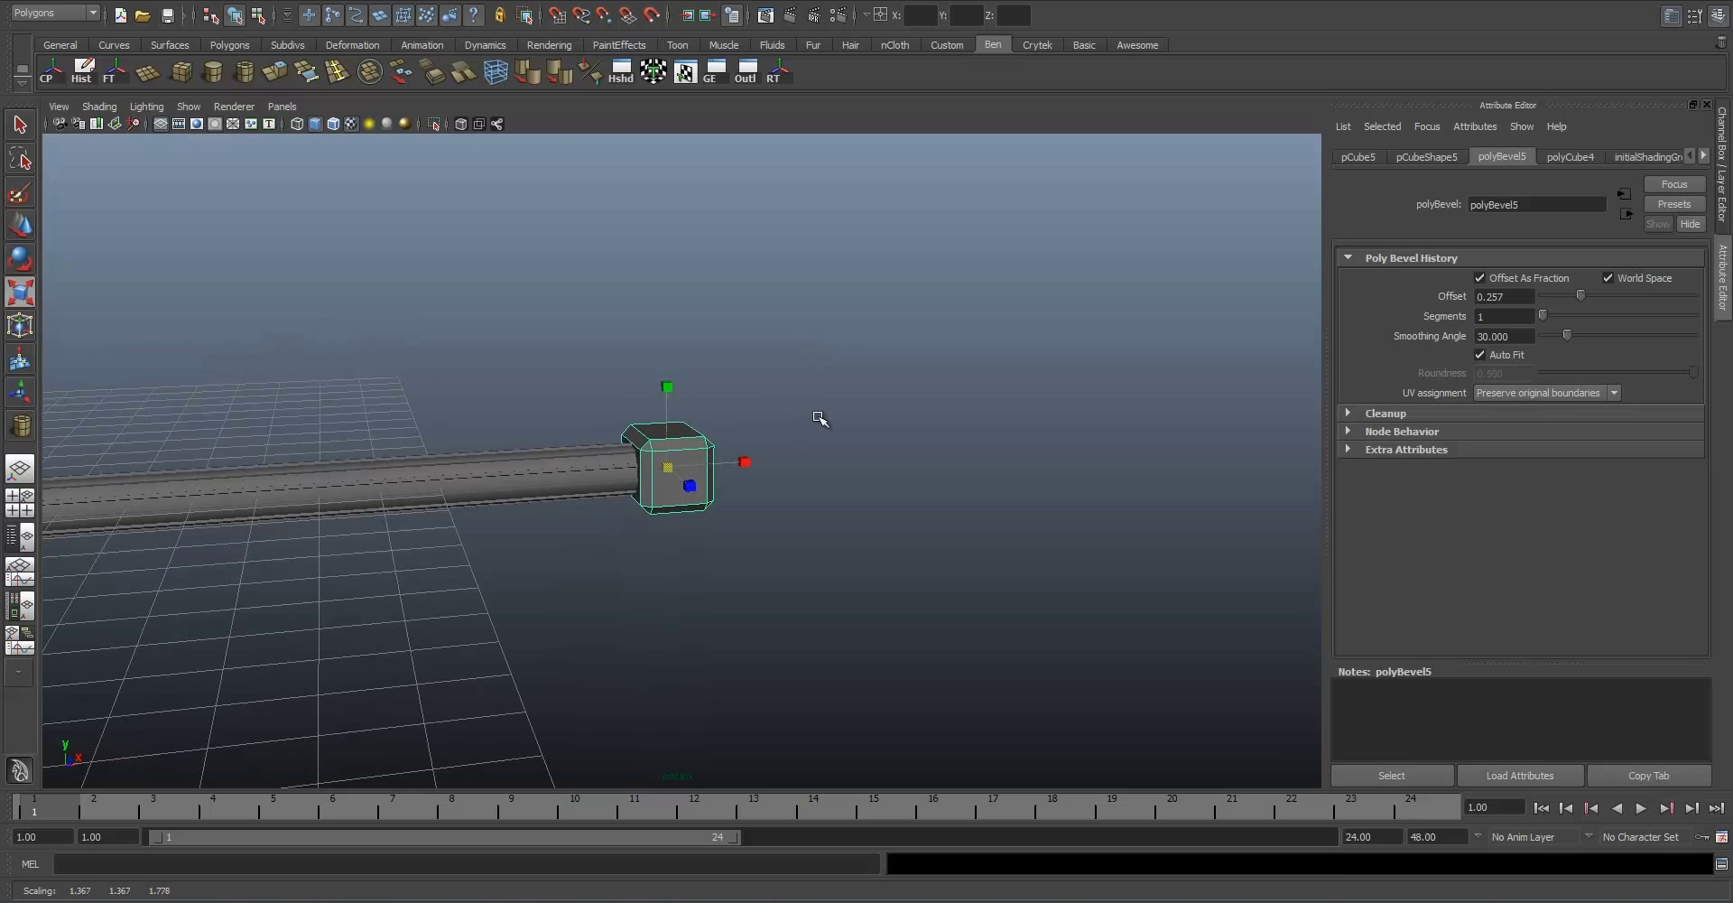
click(1453, 159)
click(1520, 161)
click(870, 425)
Step: Duplicate both curved side pieces of the guard and move the copies along the handle to either side of the pommel block
alt+drag(870, 425, 670, 366)
alt+middle_drag(670, 366, 721, 455)
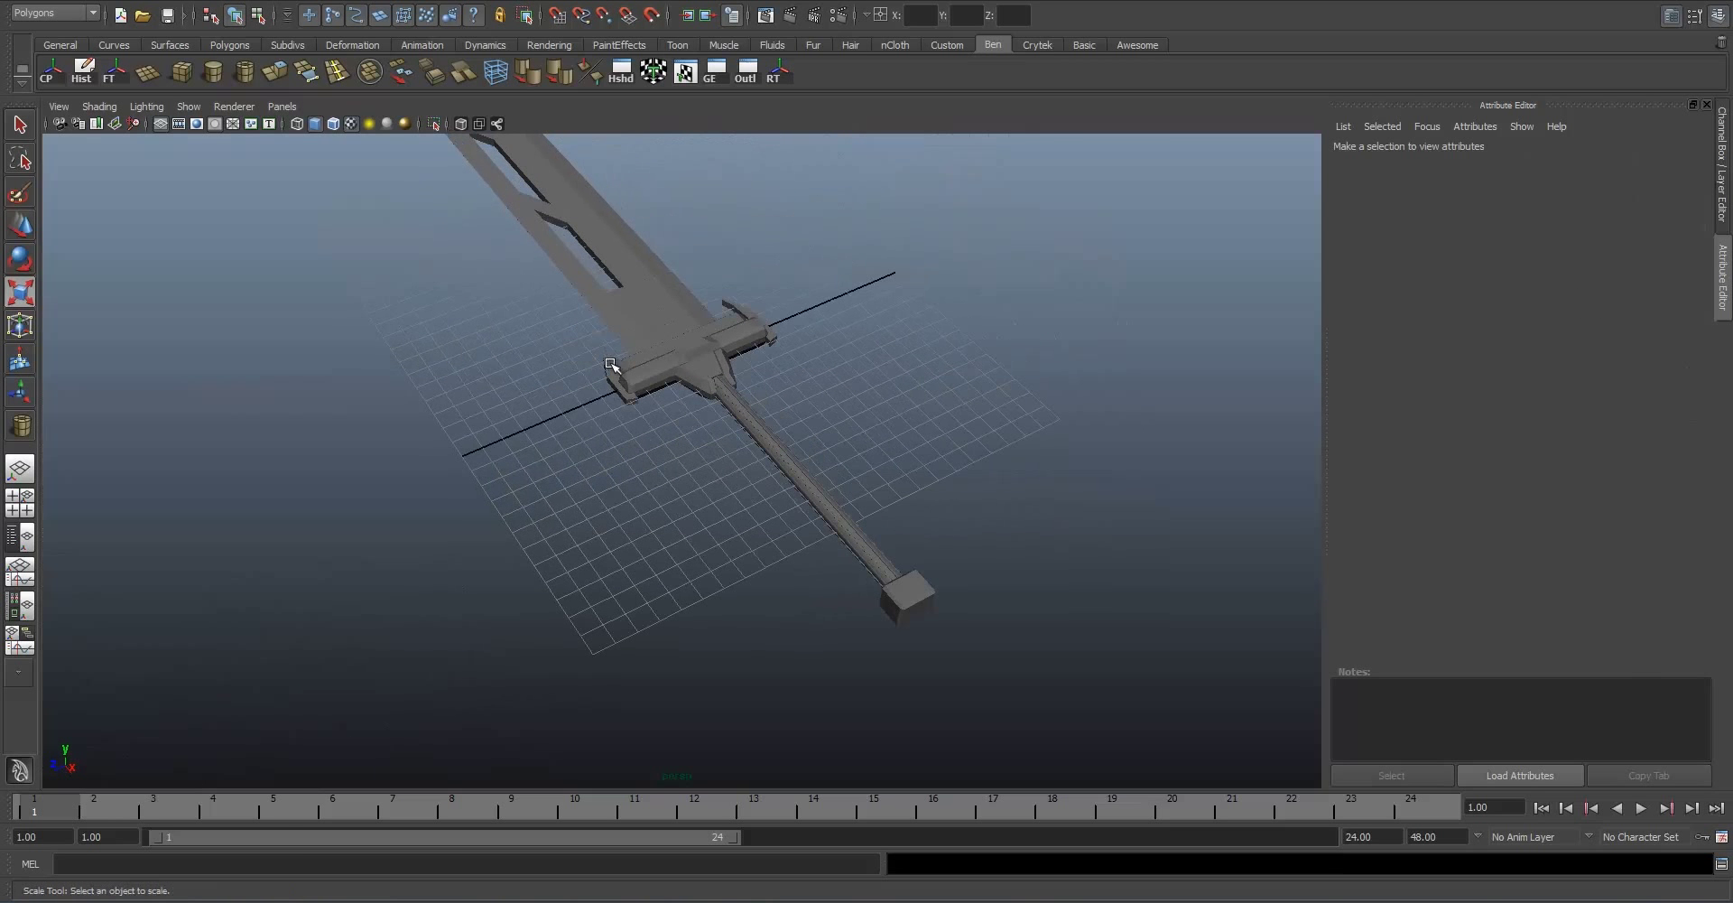
click(611, 370)
shift+click(736, 307)
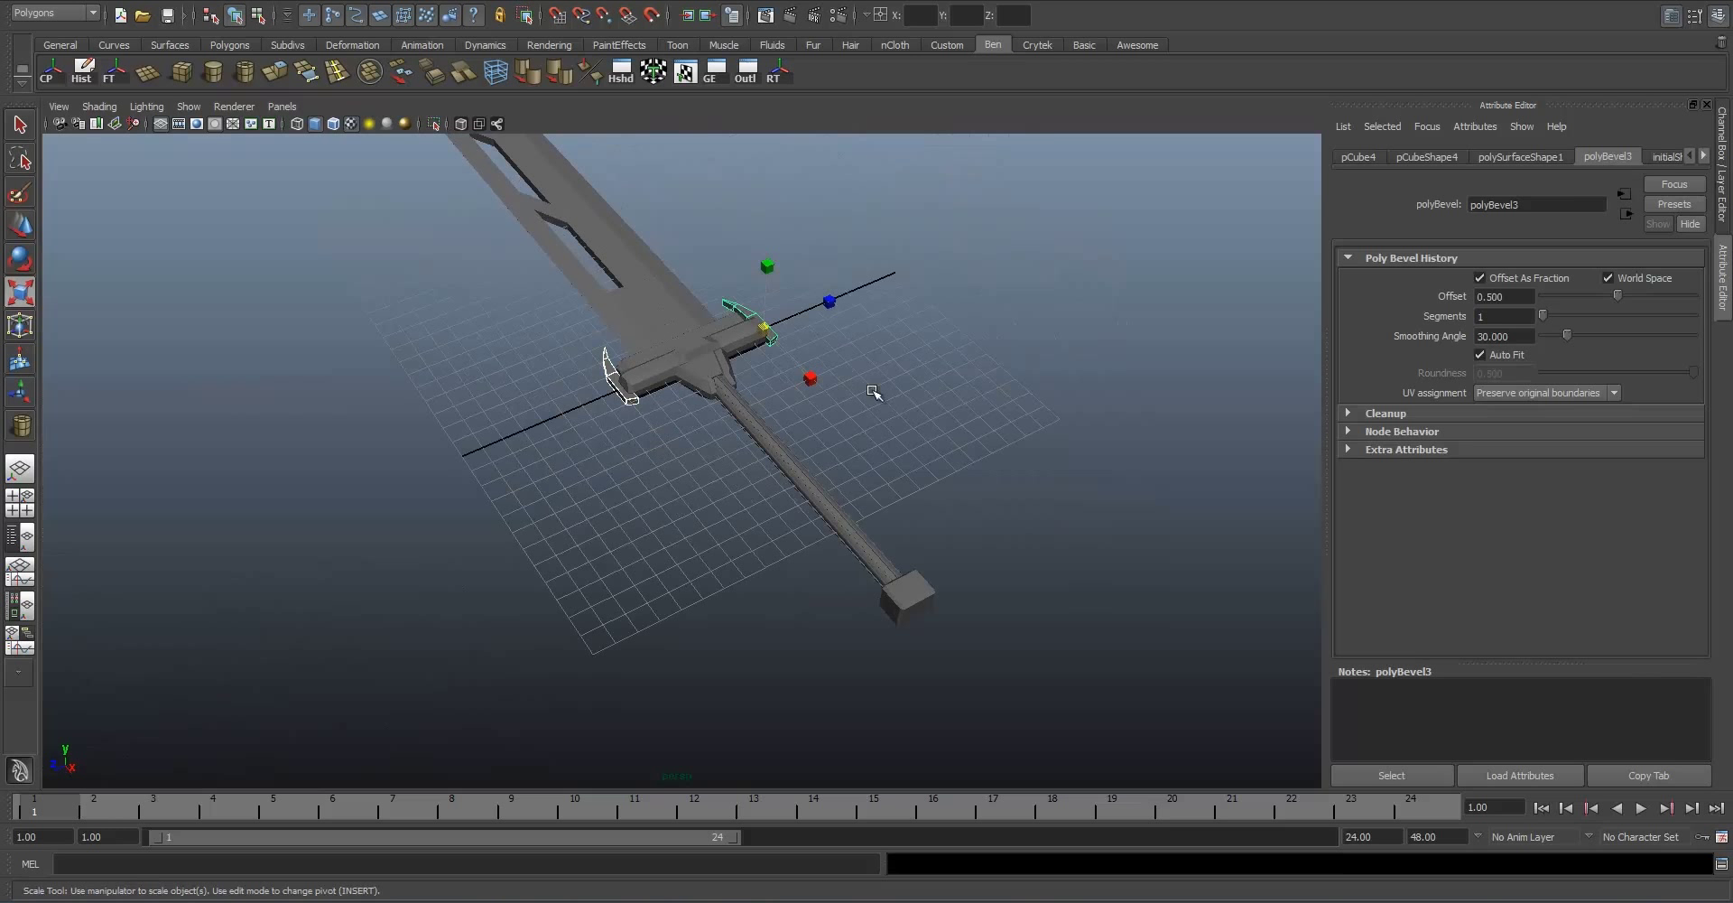
key(w)
drag(805, 372, 1024, 636)
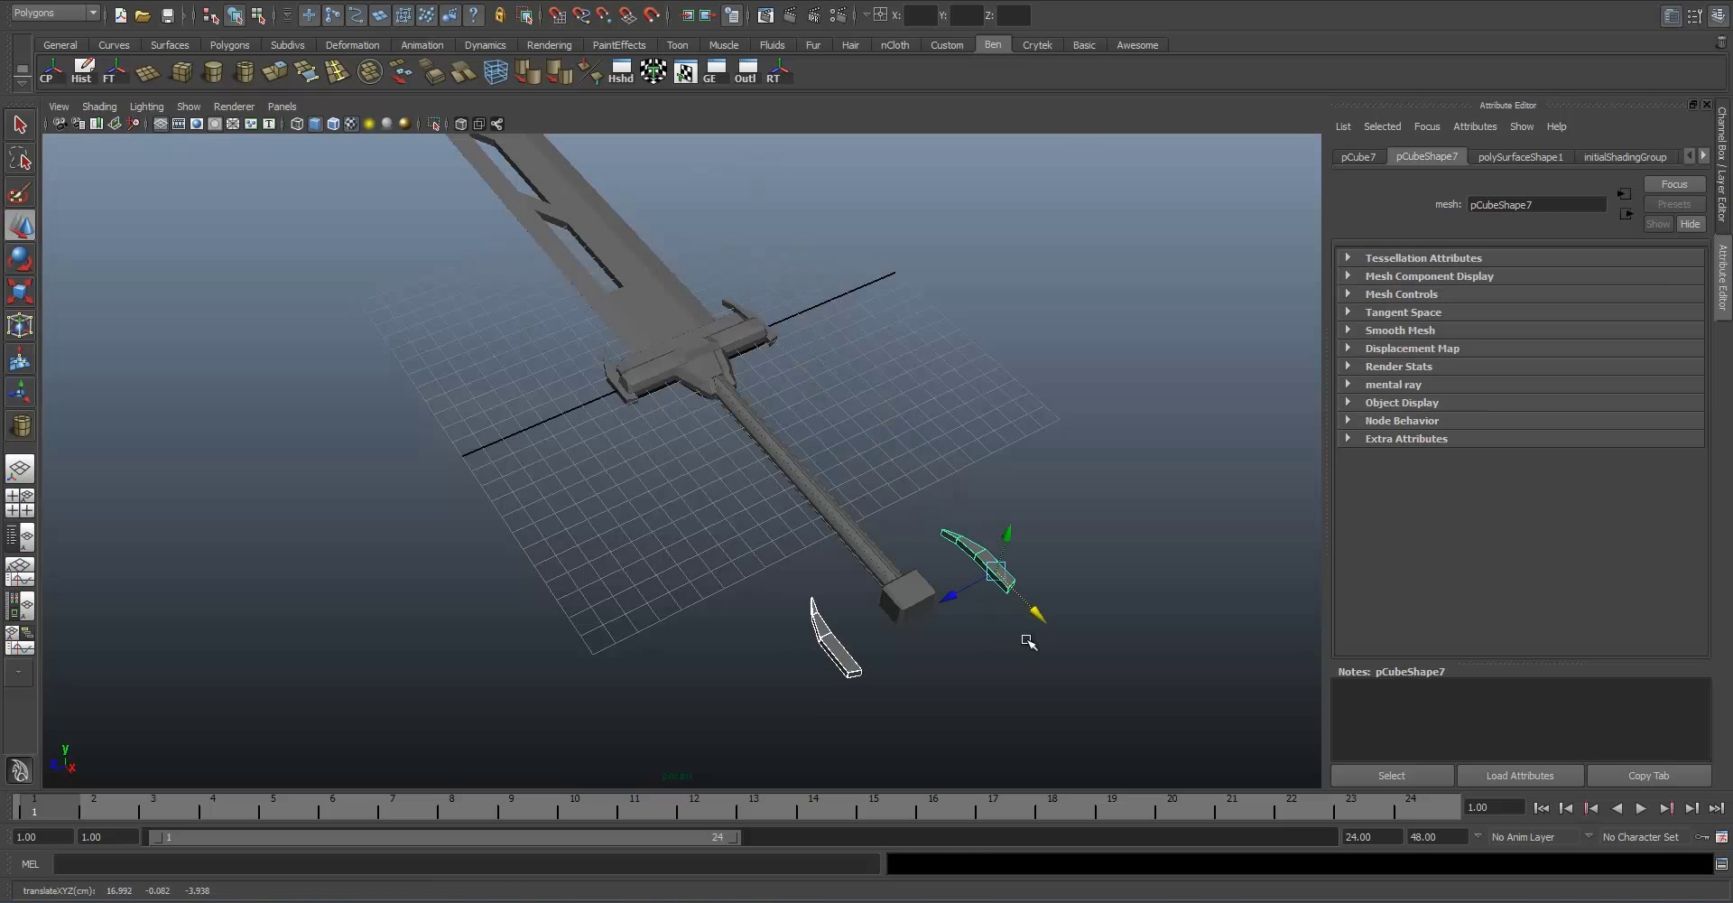
key(r)
Step: Select one of the copied curved pieces and move it sideways up against the pommel block
click(871, 661)
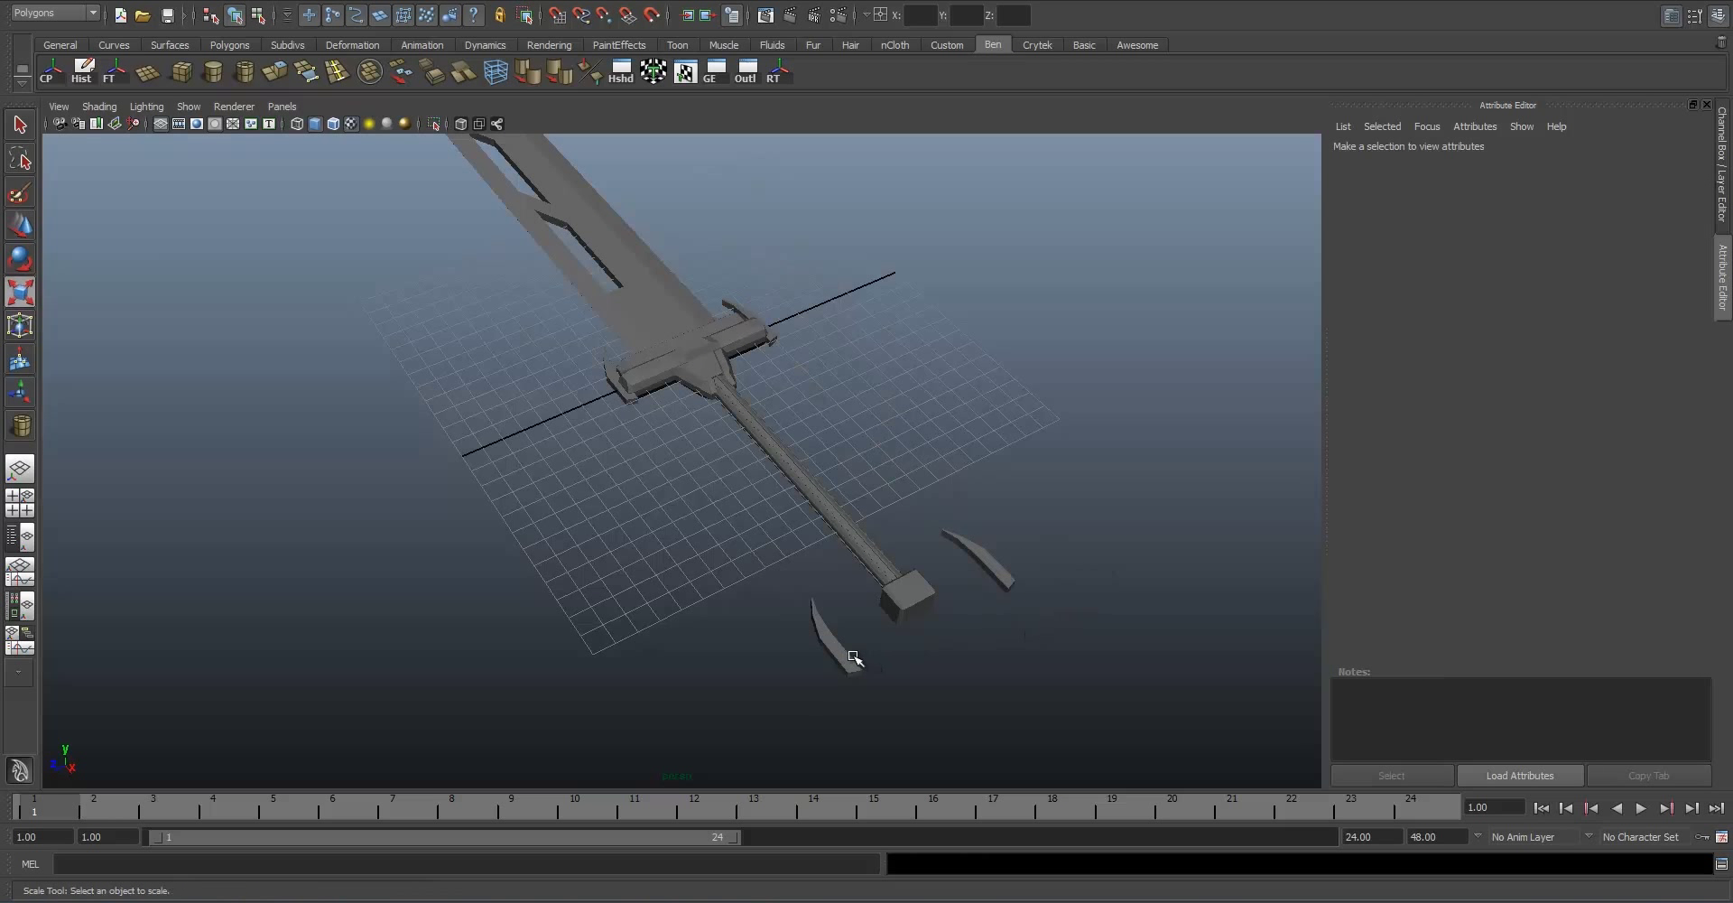
click(852, 657)
key(w)
drag(797, 679, 870, 642)
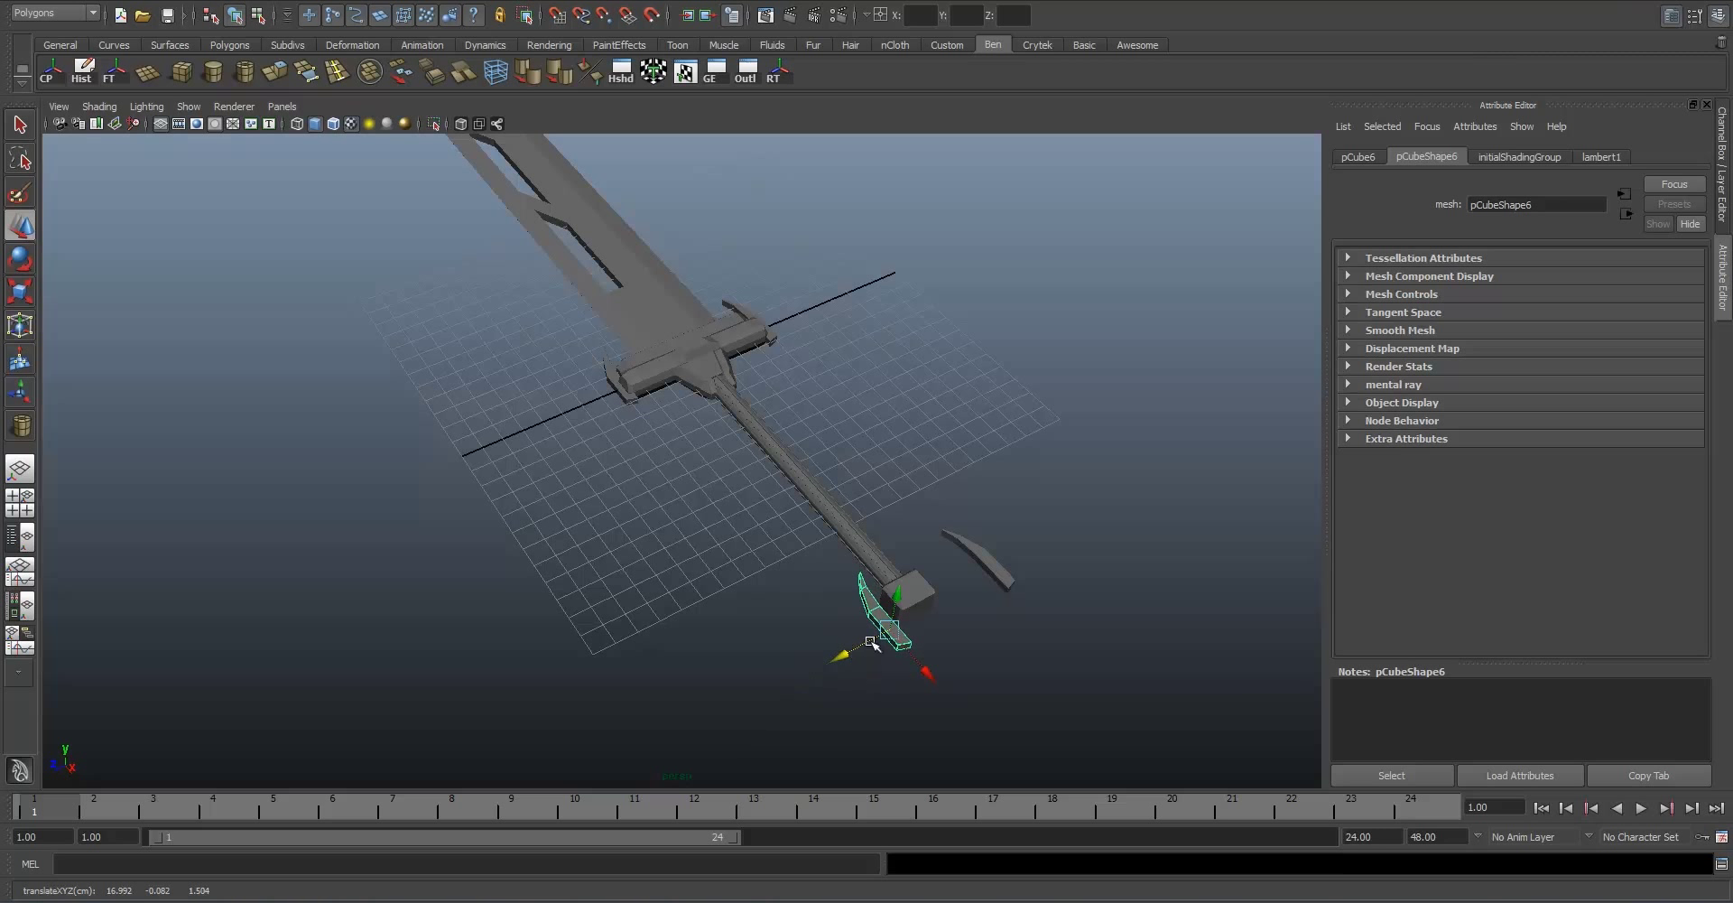
shift+click(992, 570)
drag(945, 593, 890, 625)
key(ctrl+z)
Step: Move both copied curved pieces sideways so they sit close against opposite sides of the pommel block
alt+middle_drag(1020, 515, 923, 389)
alt+drag(849, 542, 669, 596)
scroll(665, 591, up, 3)
click(612, 588)
click(531, 553)
drag(423, 547, 449, 548)
click(816, 453)
drag(789, 507, 606, 550)
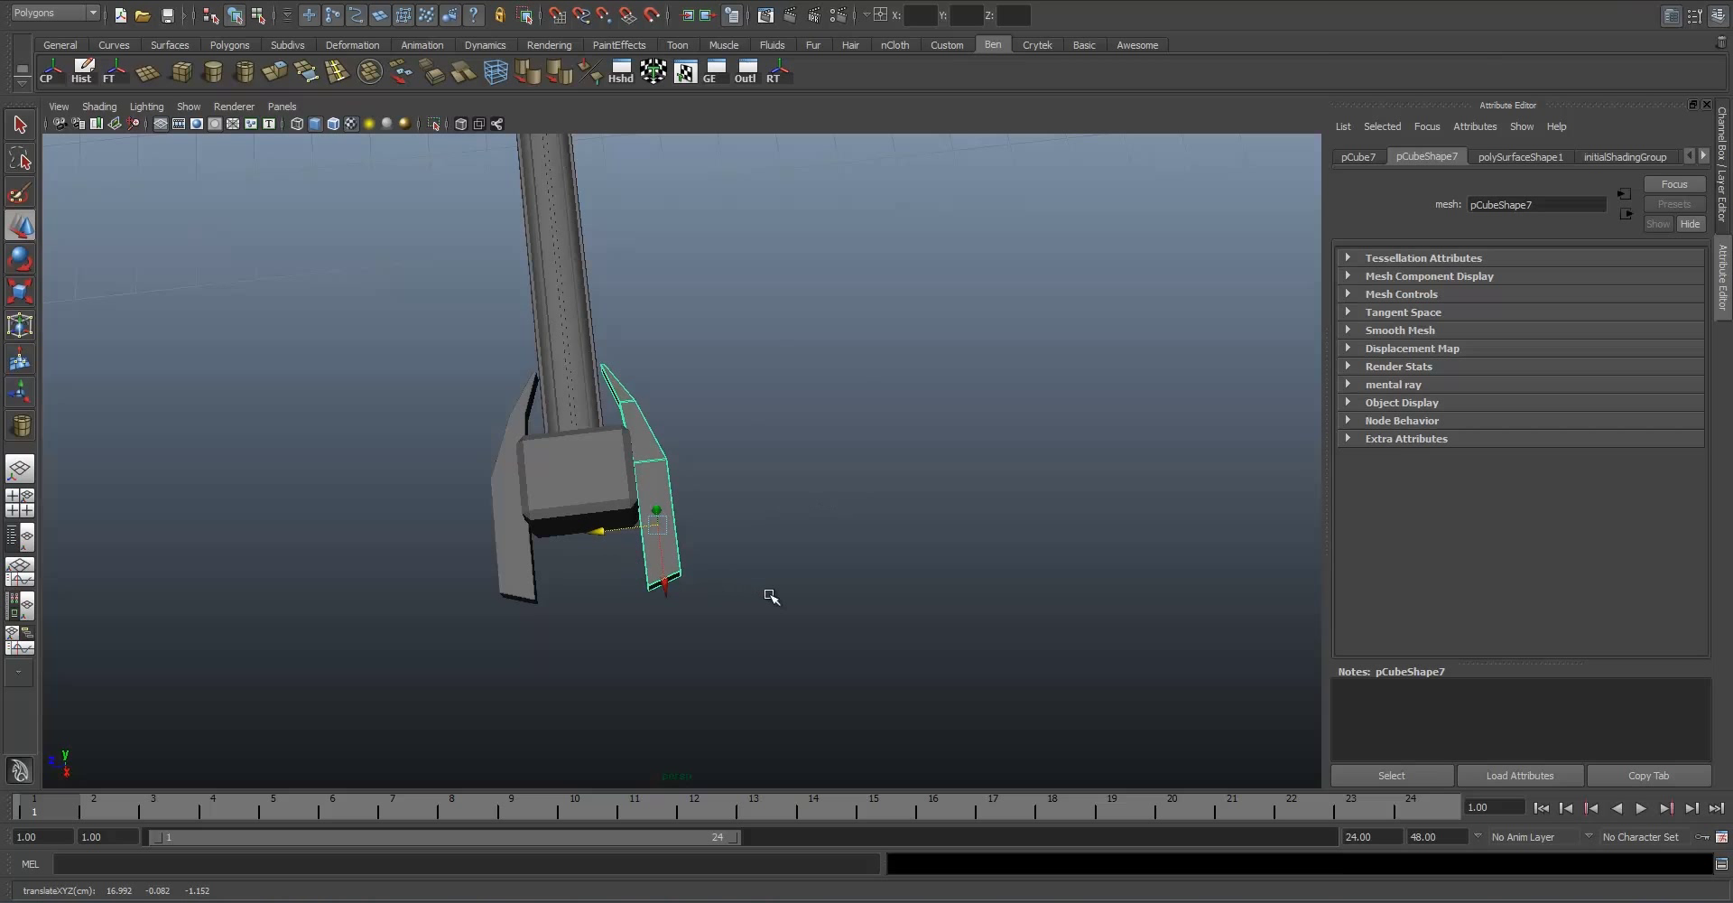
Step: Group the two curved pommel side pieces together
click(519, 553)
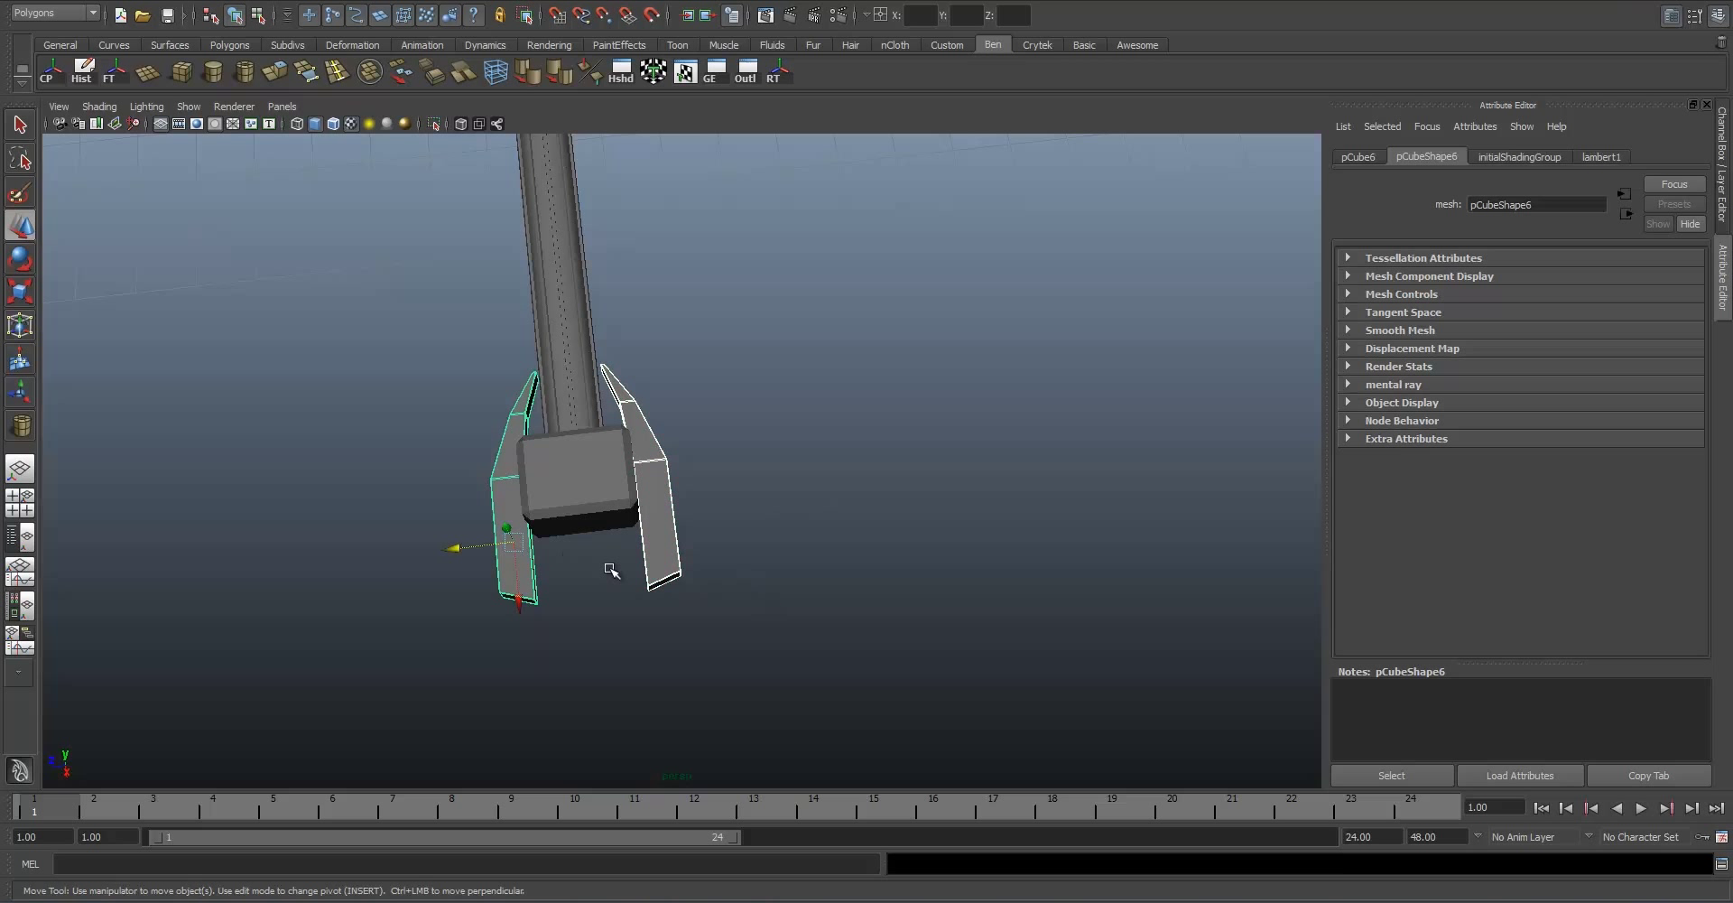
shift+click(639, 564)
key(ctrl+g)
alt+drag(632, 571, 433, 298)
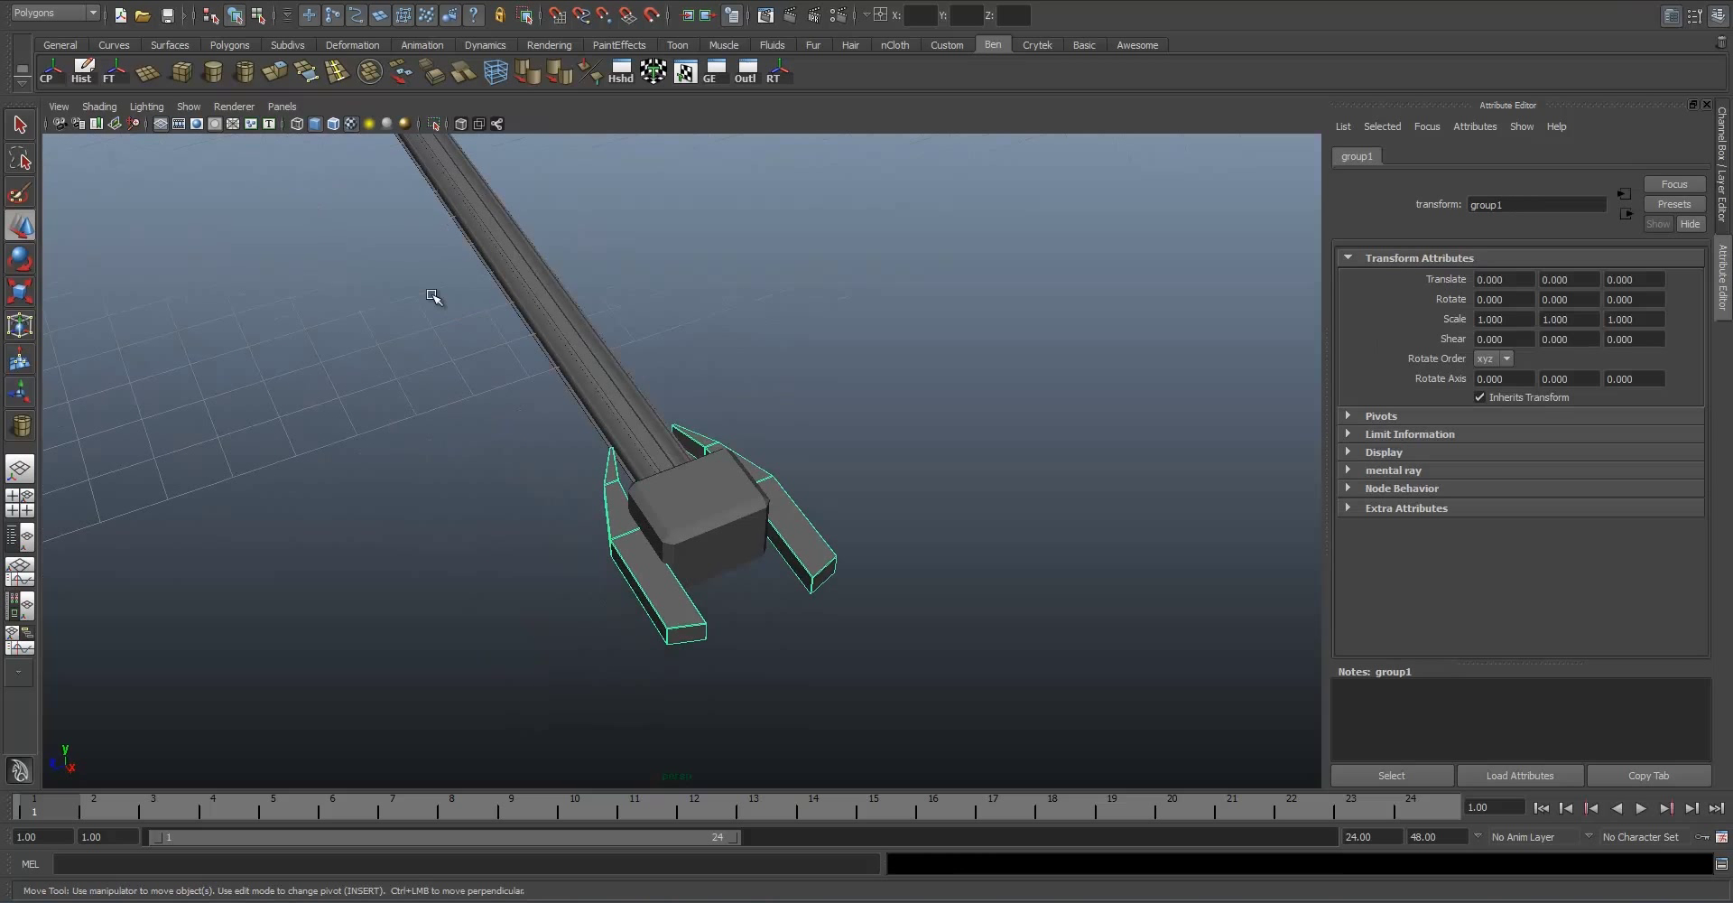
Step: Centre the group's pivot and flip the curved pieces along the handle by scaling X to about -1.072
key(r)
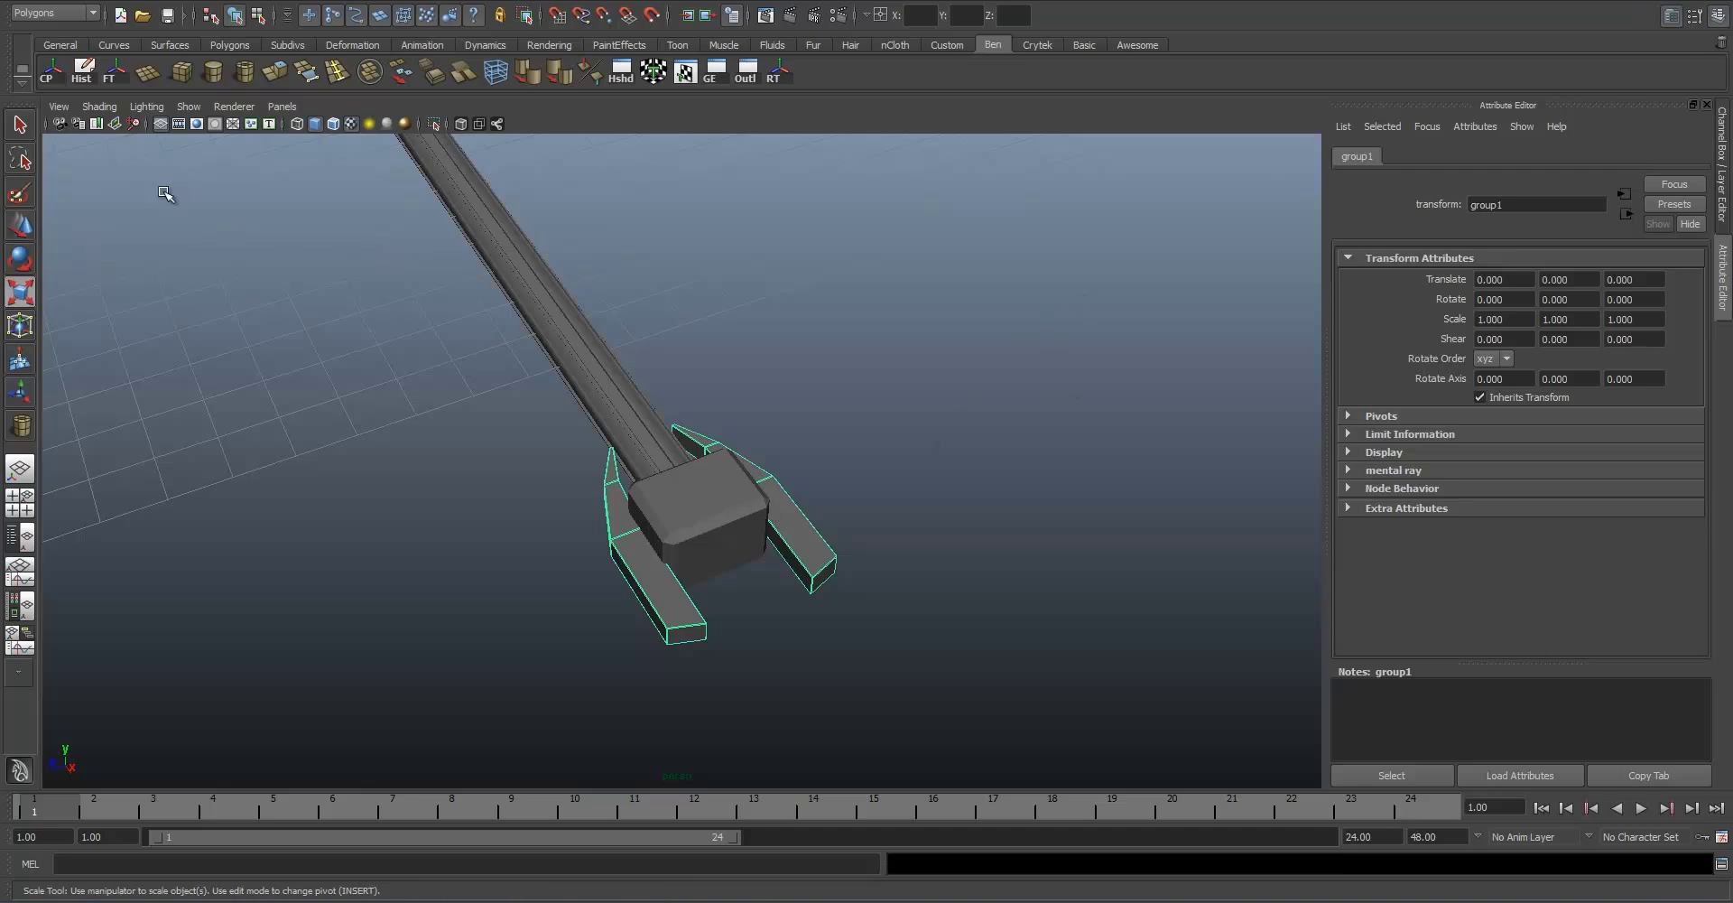
scroll(701, 521, down, 5)
alt+drag(564, 314, 867, 495)
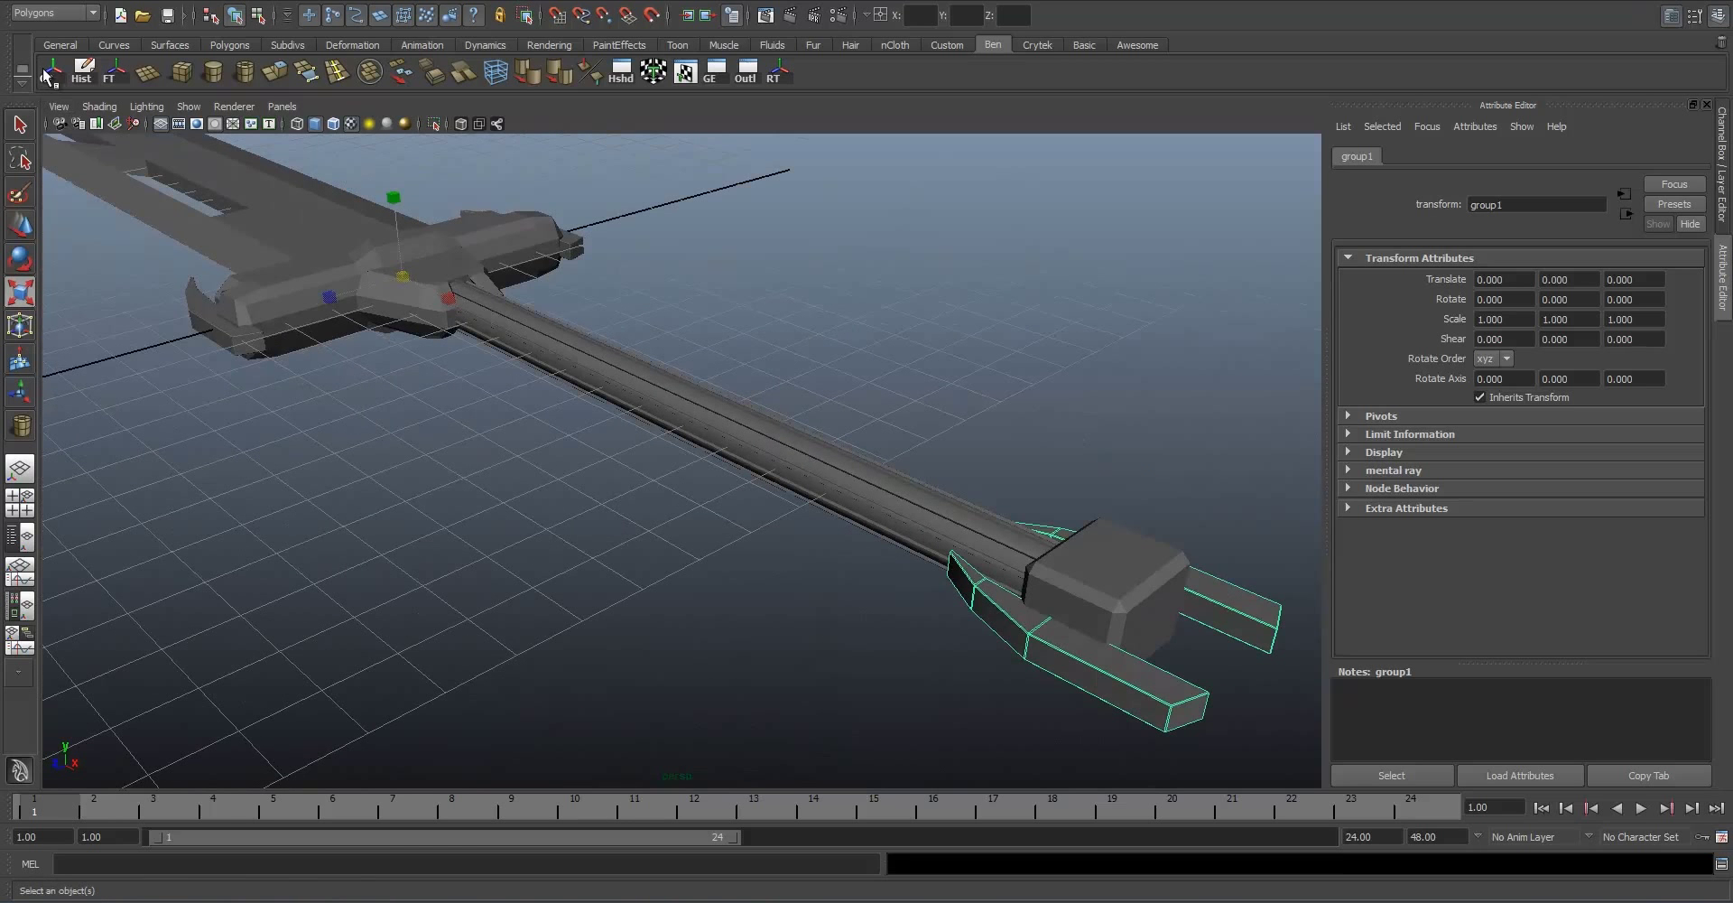
key(f)
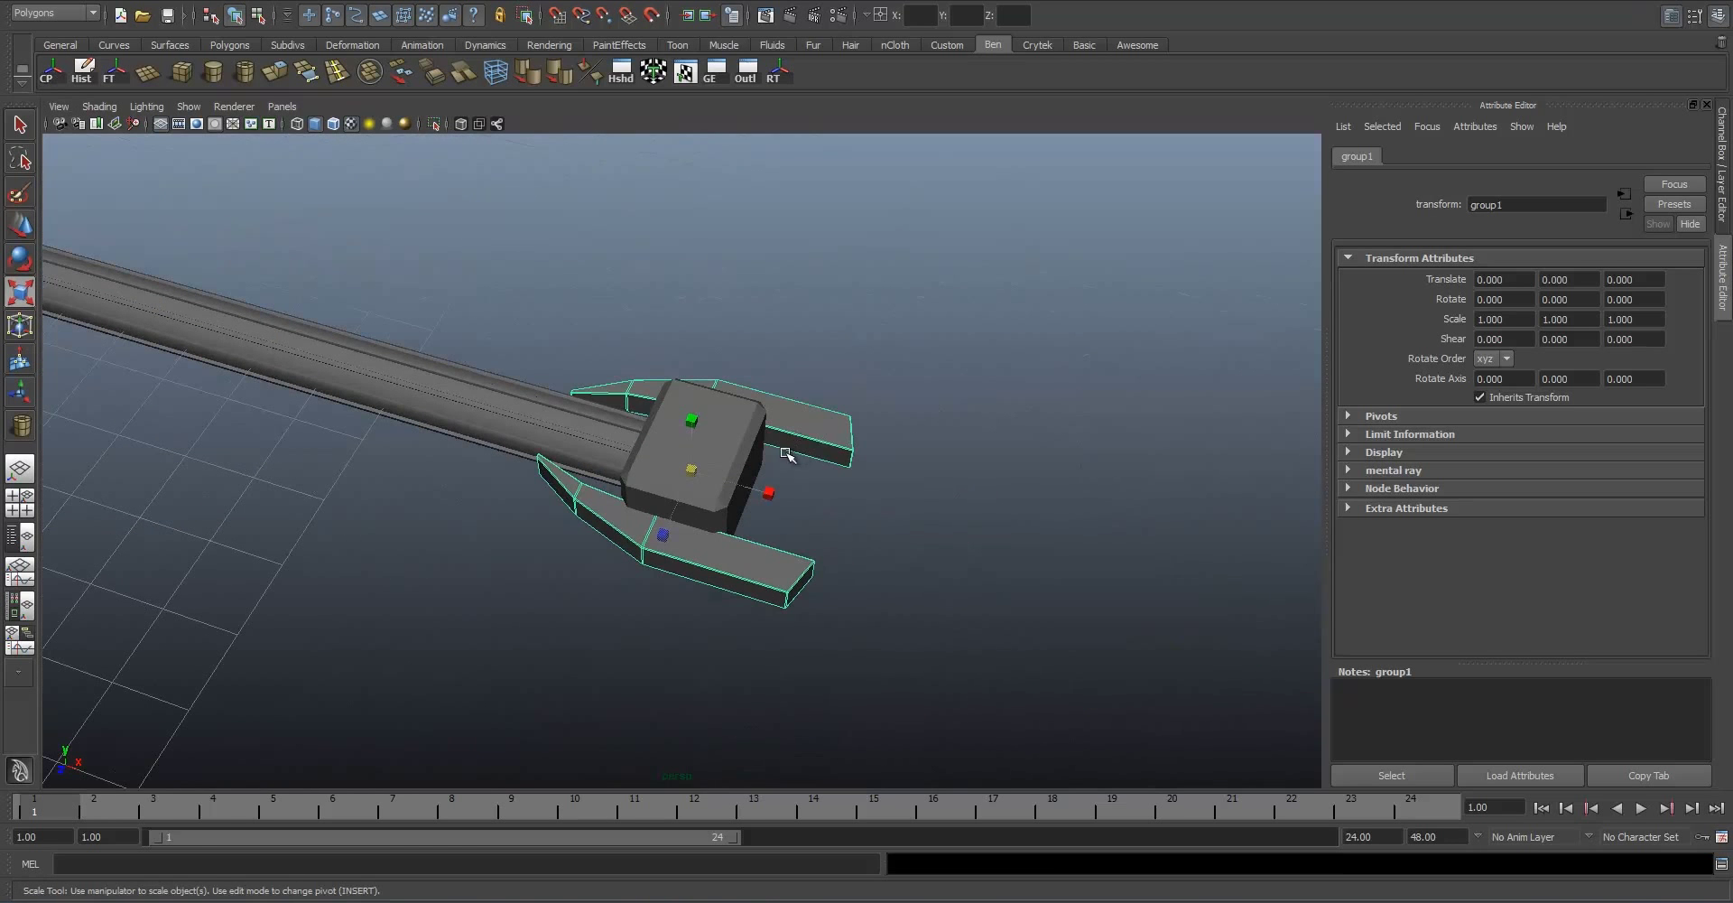
drag(770, 495, 596, 485)
key(w)
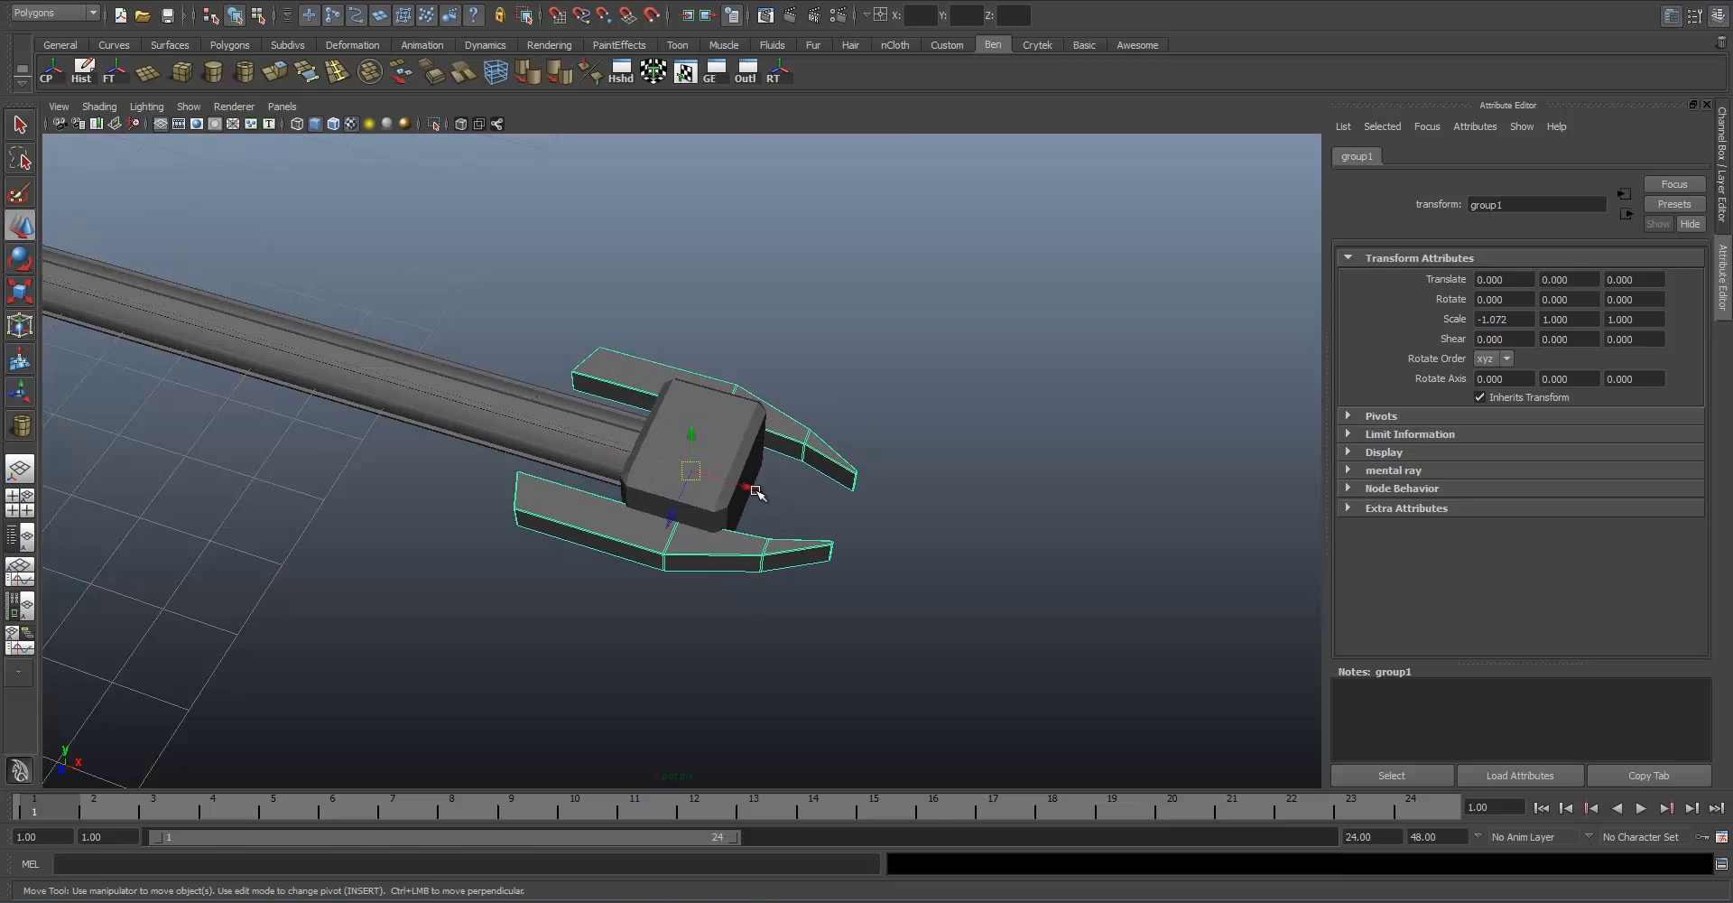
Step: Inspect the flipped pommel pieces and the sword's guard from several angles
click(875, 437)
alt+drag(875, 436, 638, 475)
click(656, 516)
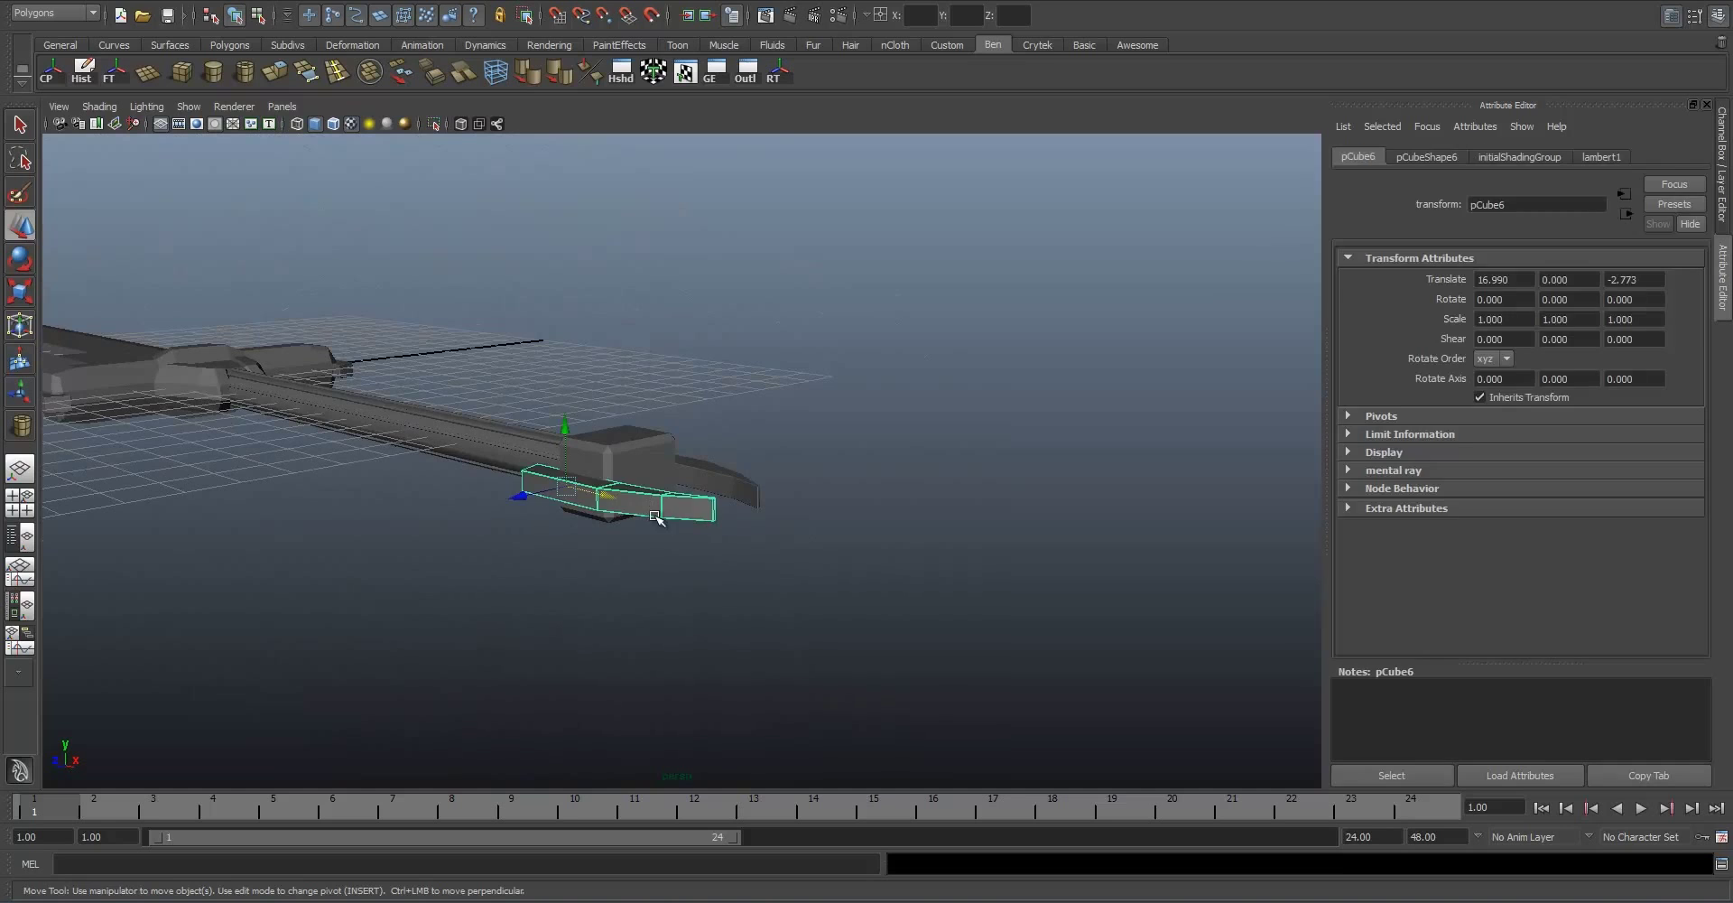
click(735, 399)
alt+drag(734, 399, 652, 370)
alt+middle_drag(652, 370, 782, 426)
alt+right_drag(782, 426, 879, 588)
alt+middle_drag(878, 588, 680, 443)
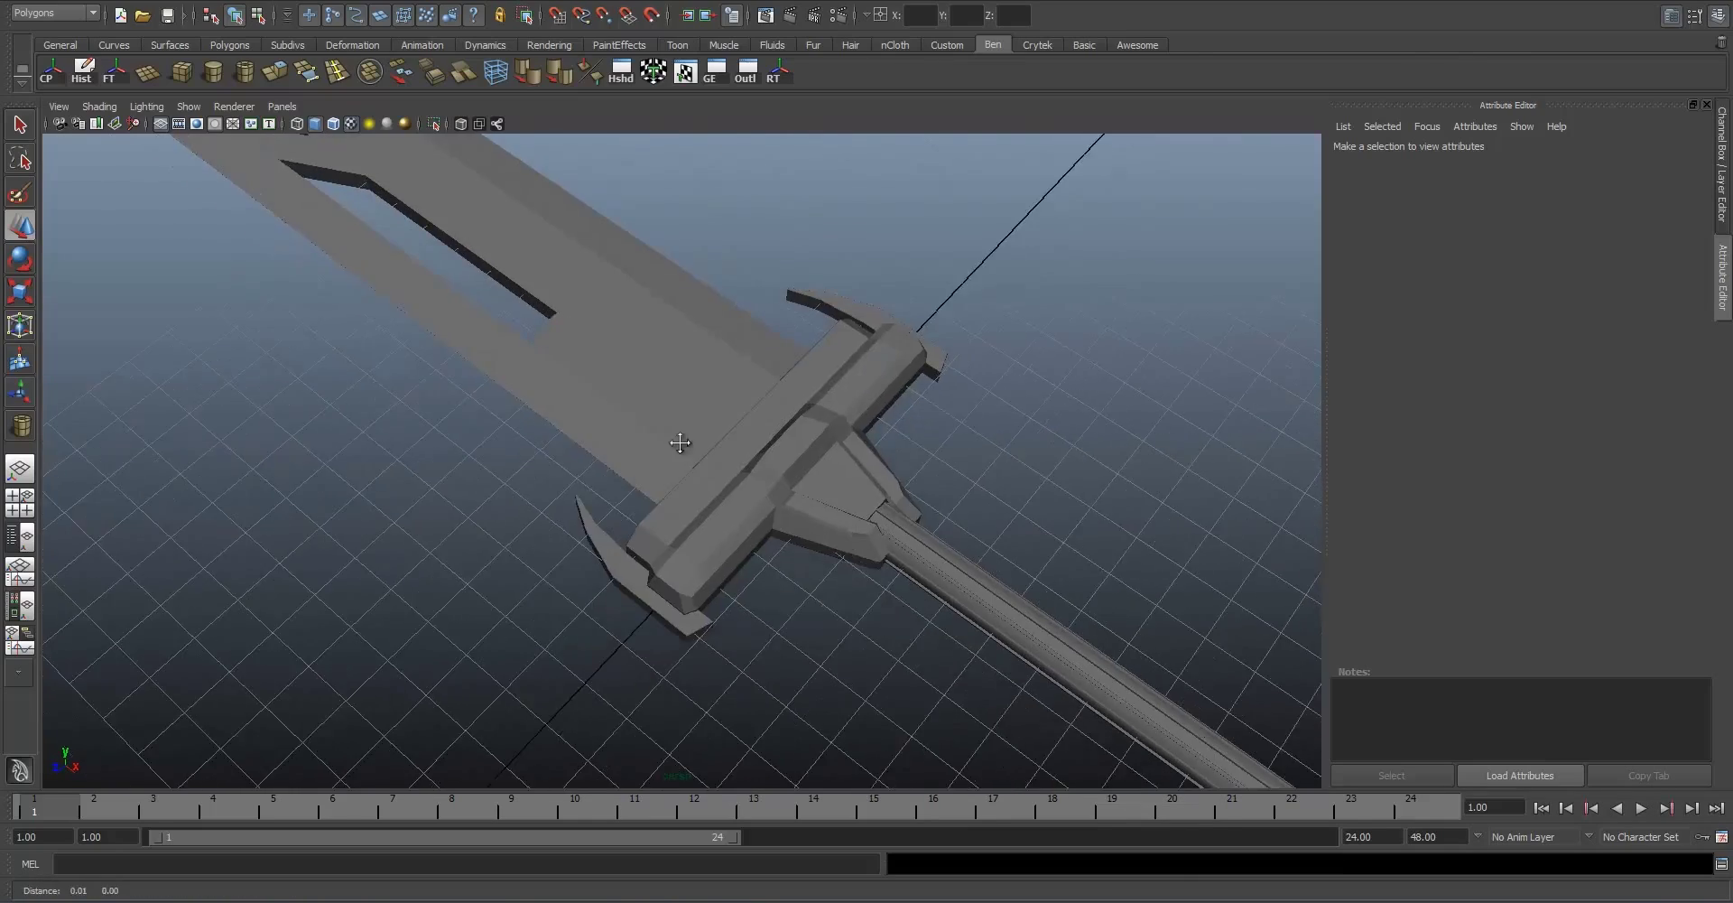
alt+right_drag(680, 443, 789, 487)
alt+middle_drag(789, 488, 410, 287)
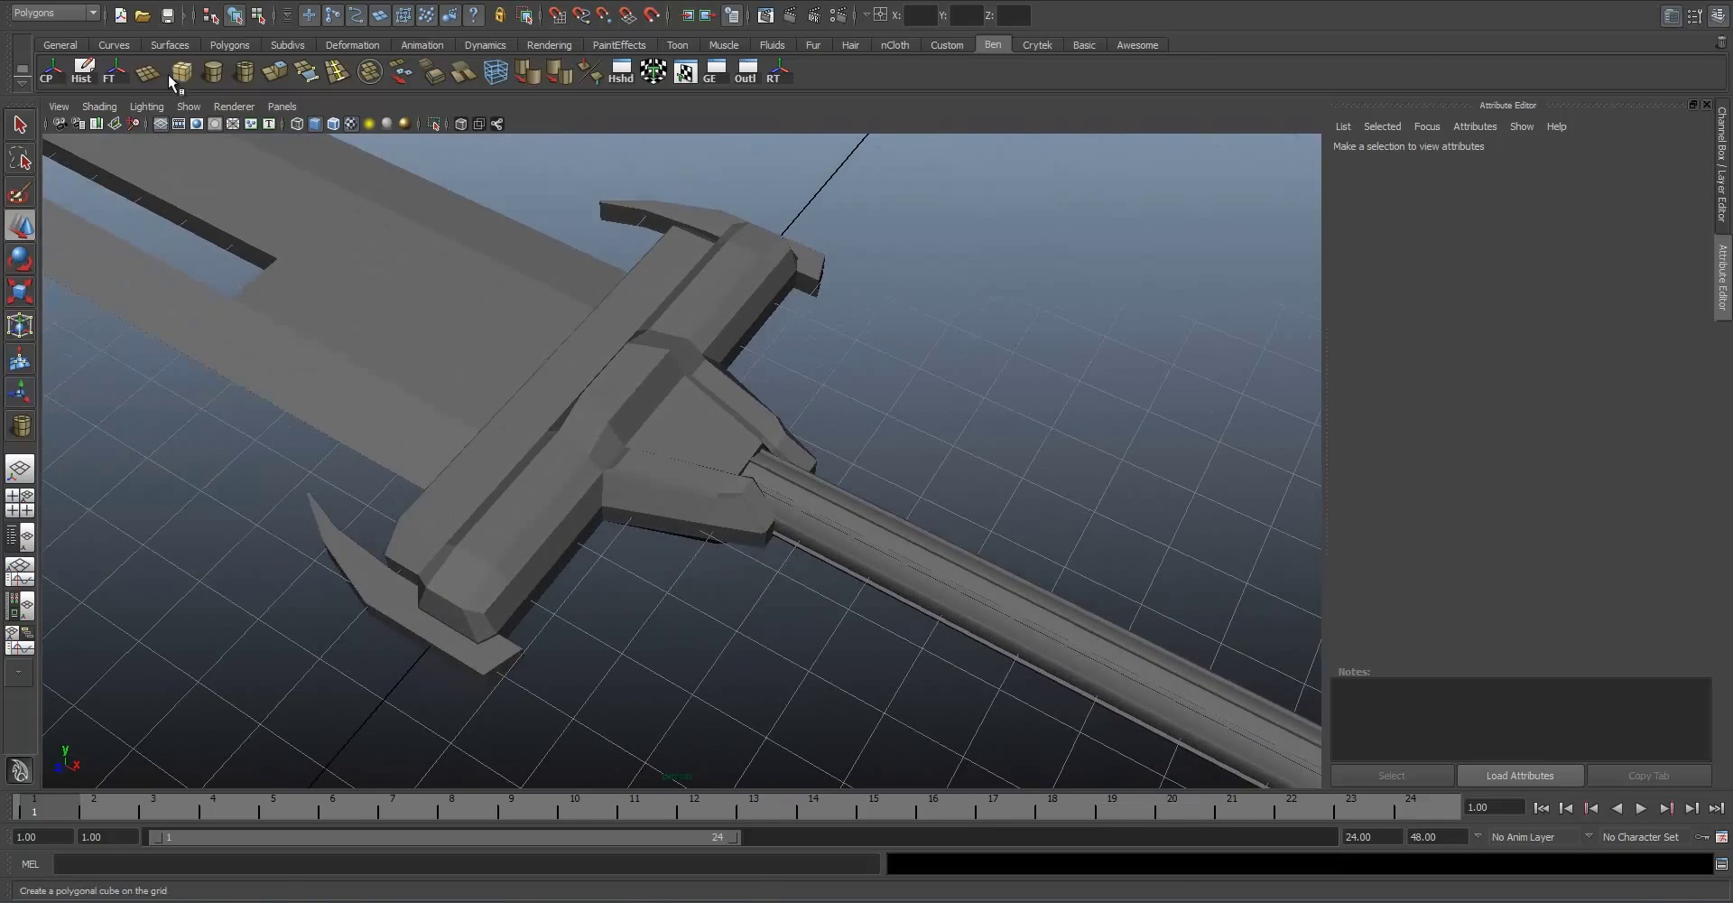
Step: Create a polygon sphere and place it at the centre of the guard near the handle, at X about 0.907
click(123, 0)
mouse_move(139, 33)
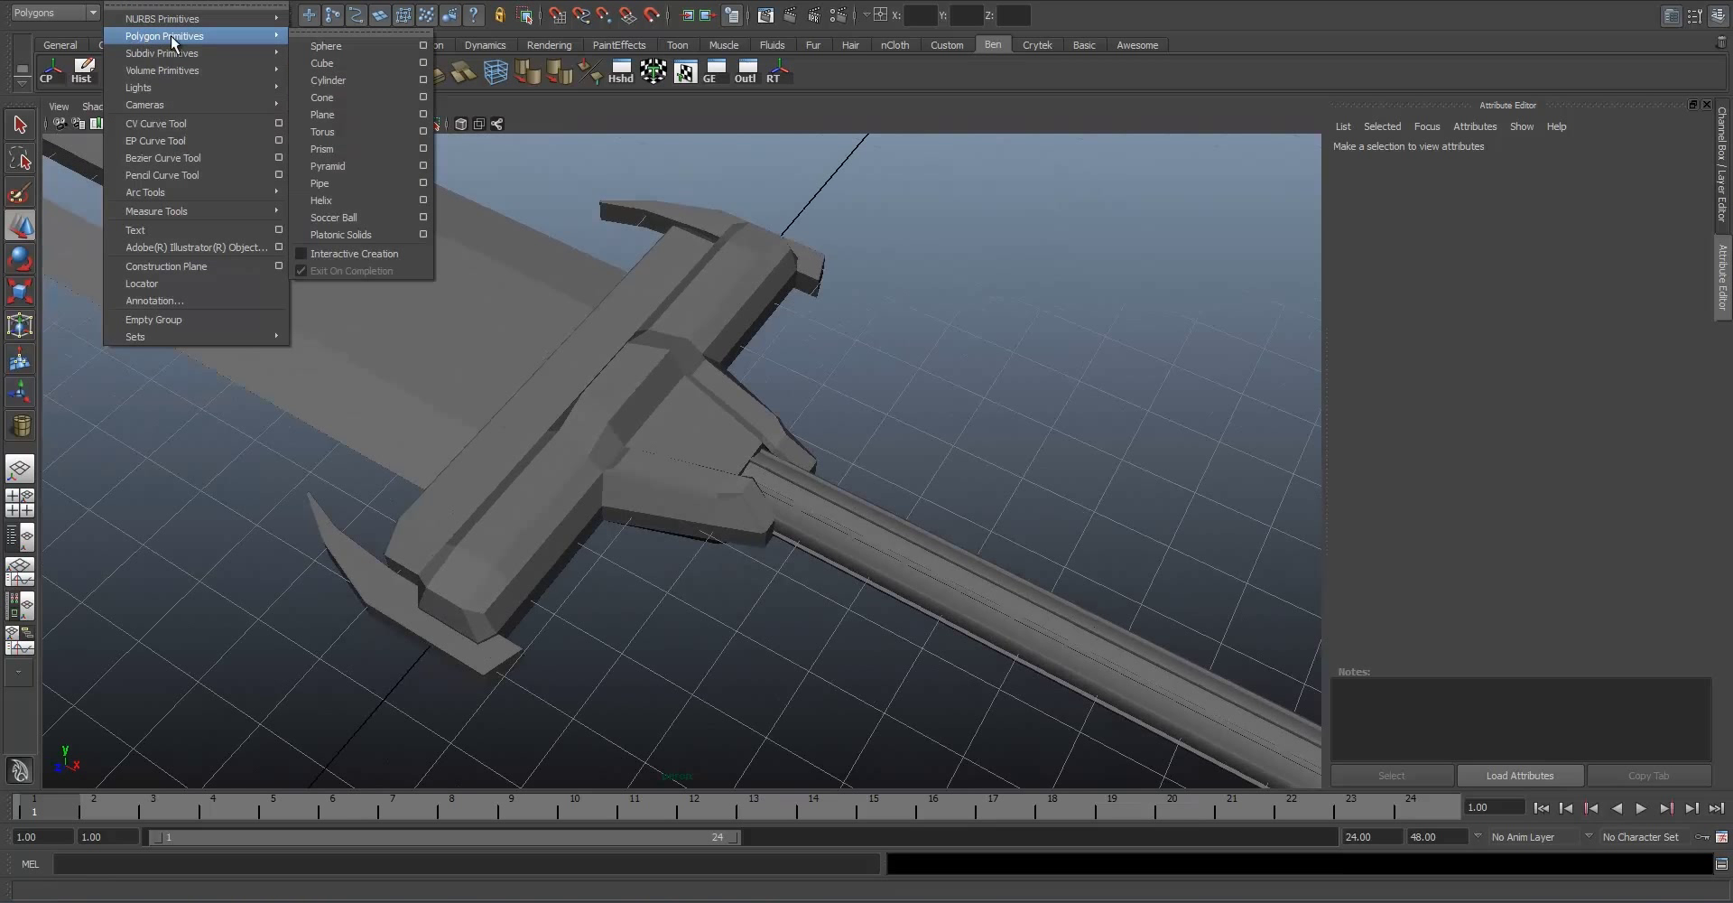
click(374, 47)
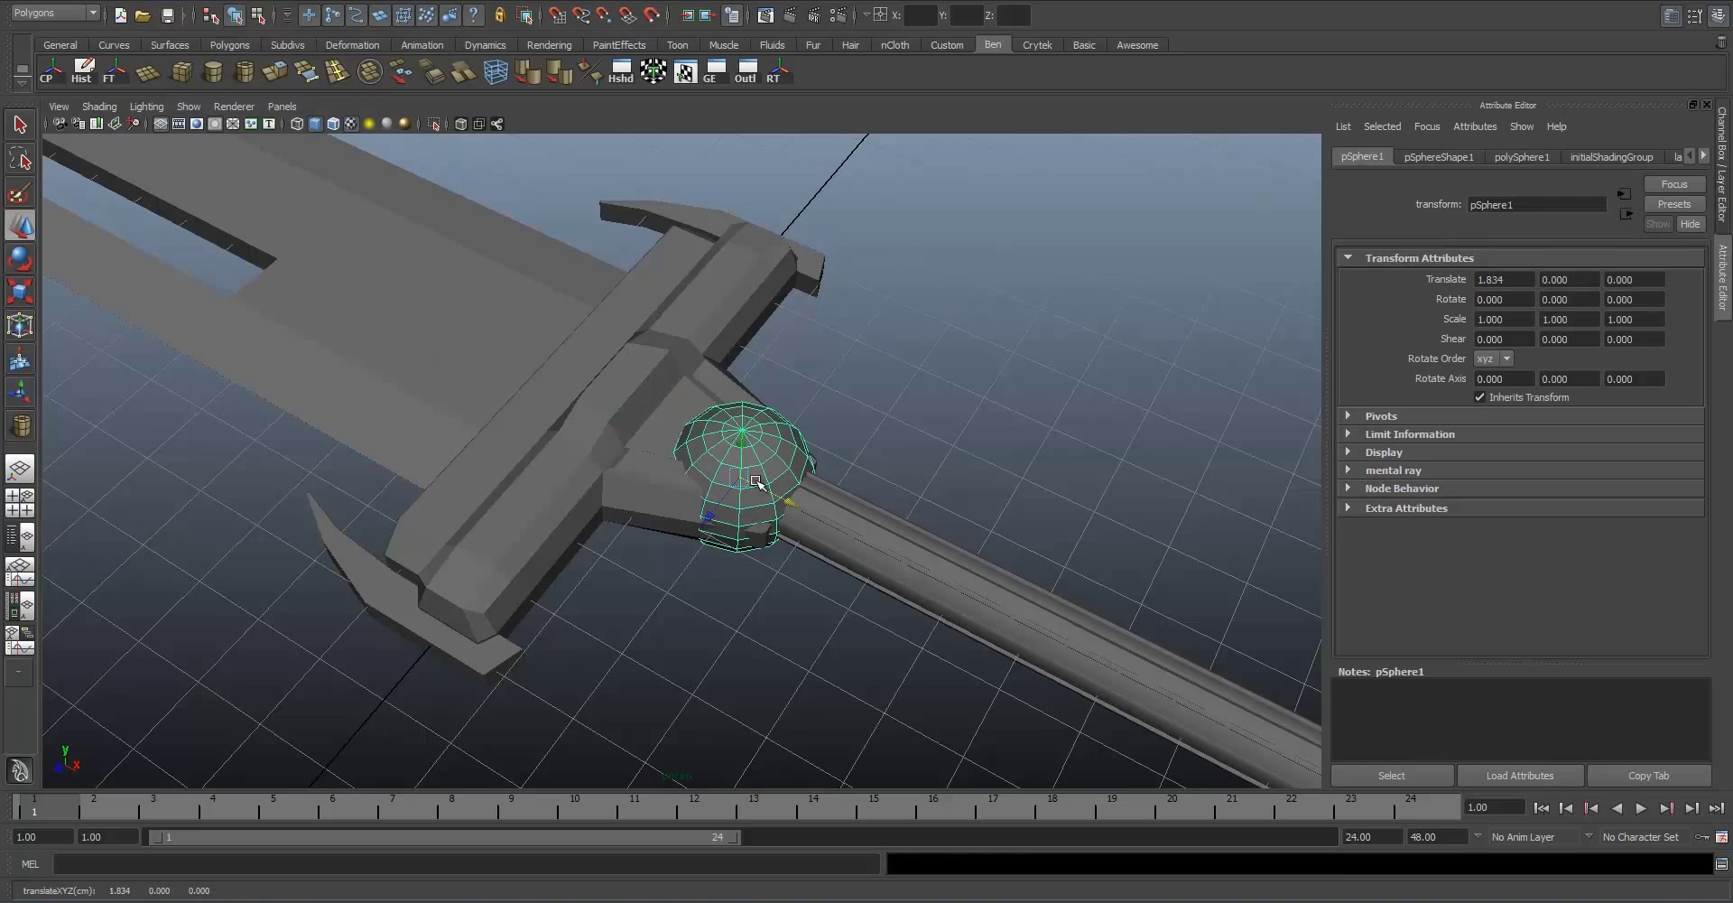
click(826, 394)
alt+drag(825, 394, 882, 329)
click(735, 514)
key(f)
click(882, 329)
scroll(742, 321, up, 3)
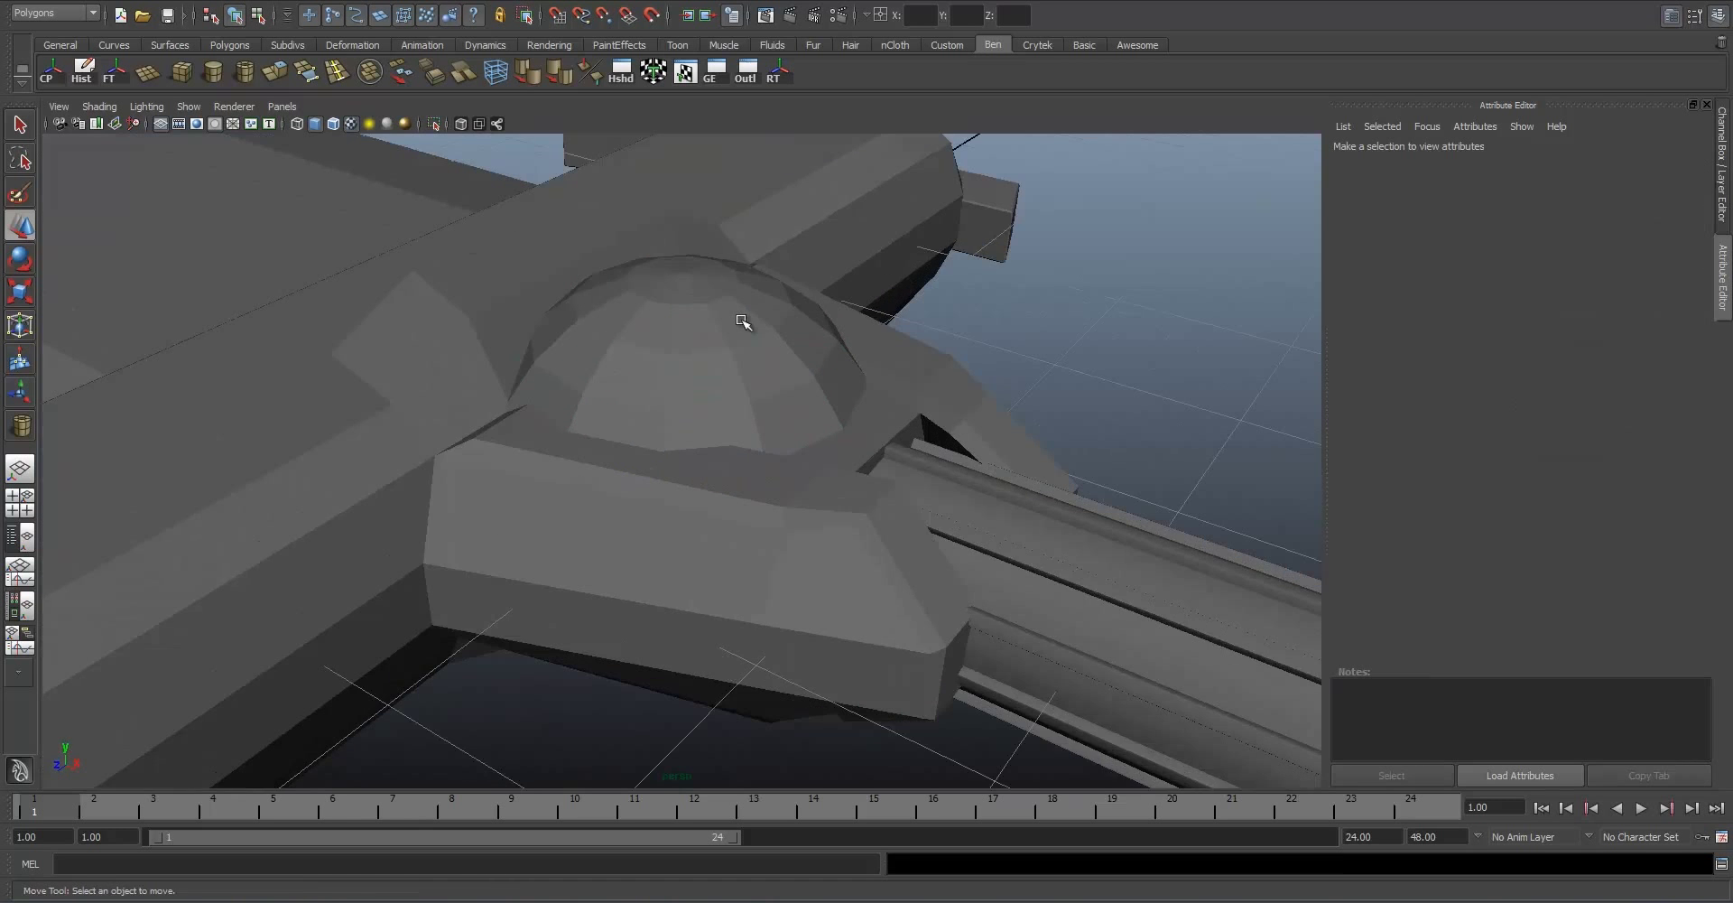
Step: Examine the sphere's faceting and pole up close against the guard
alt+middle_drag(742, 320, 739, 469)
scroll(739, 469, up, 5)
alt+drag(692, 398, 728, 503)
click(669, 448)
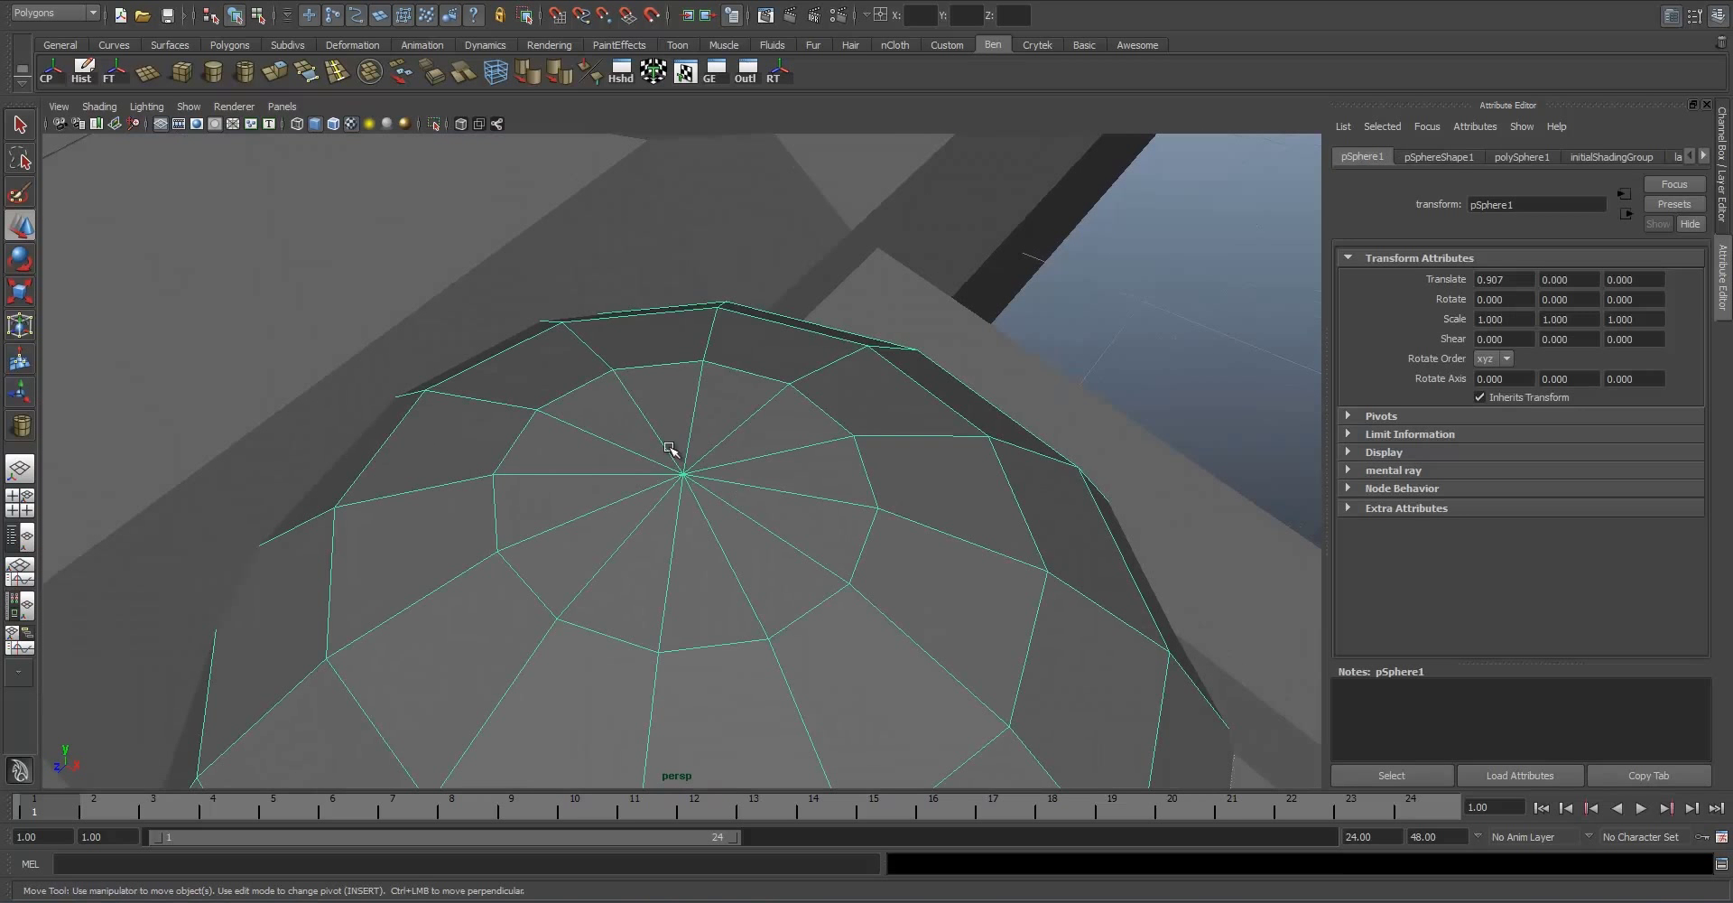
click(1119, 312)
scroll(701, 489, down, 6)
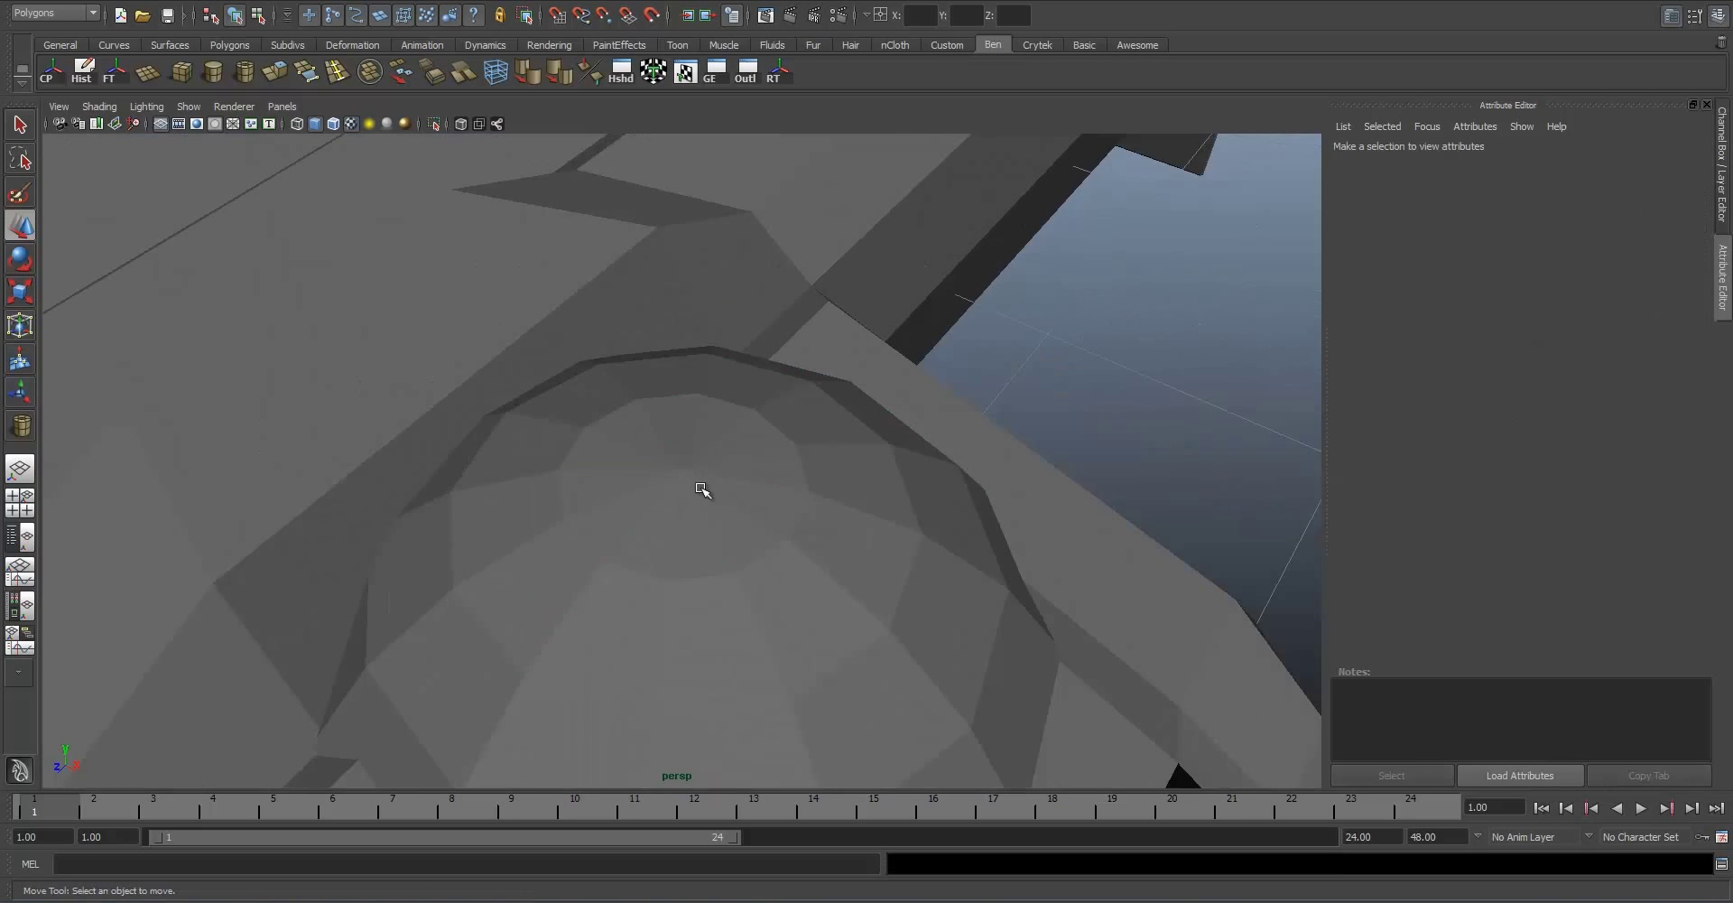
click(731, 502)
click(871, 531)
alt+drag(870, 530, 838, 482)
click(735, 549)
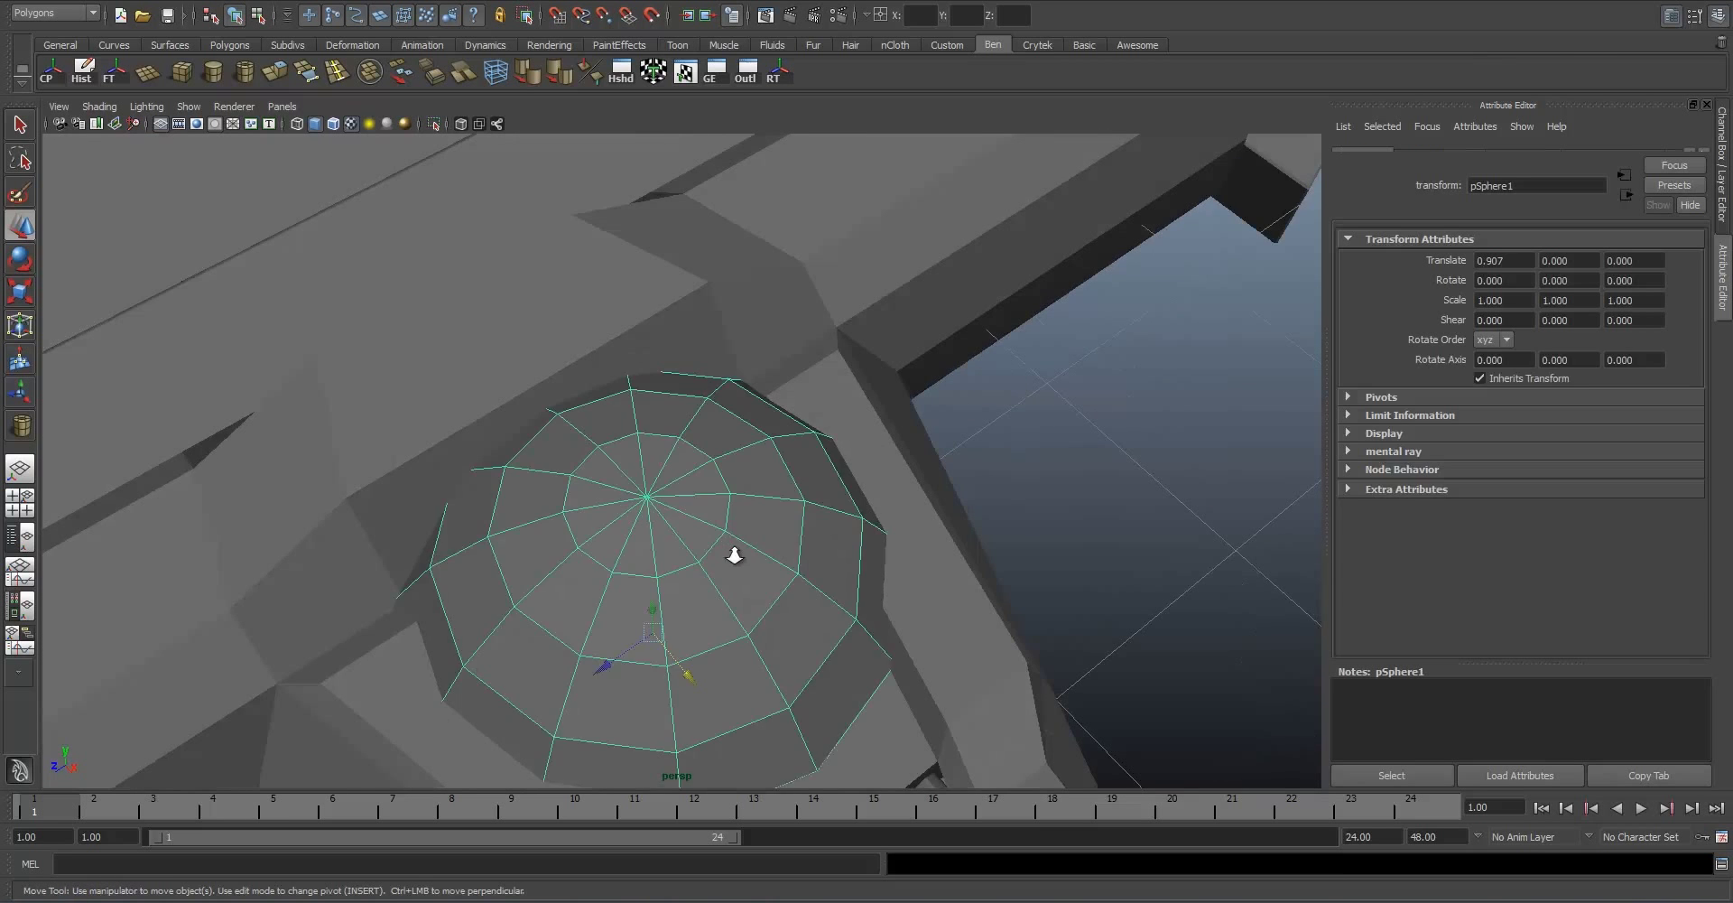
Step: Enable discrete rotation with a step size of 90 and rotate the sphere 90 degrees about Z
scroll(795, 478, down, 5)
key(e)
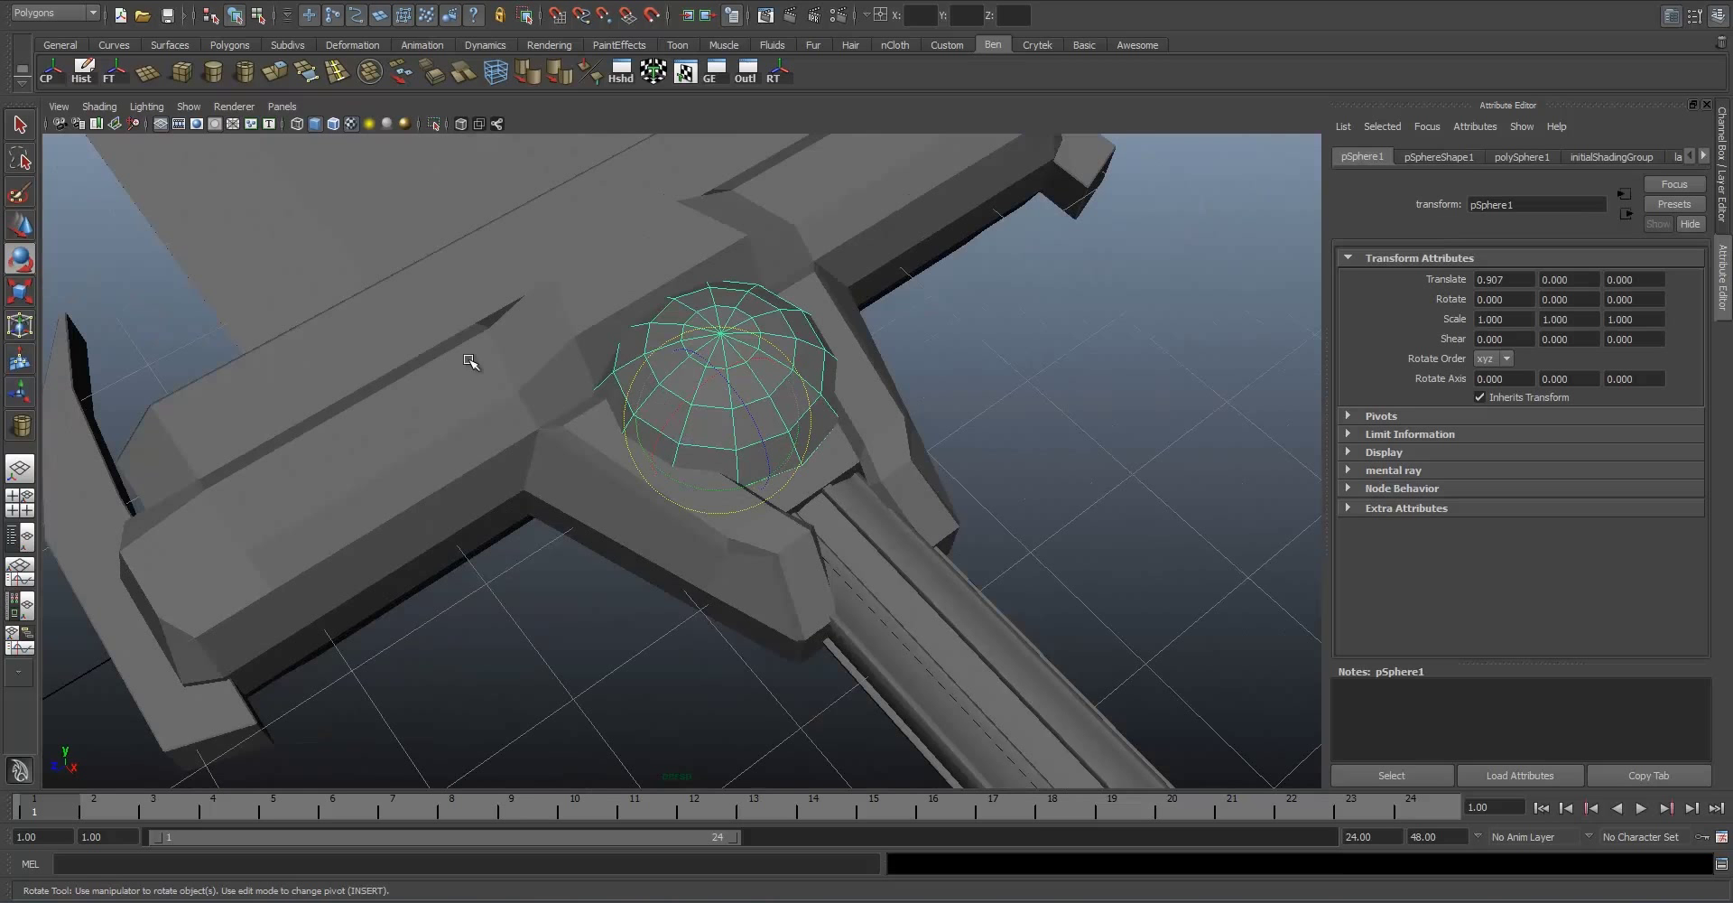
double_click(20, 257)
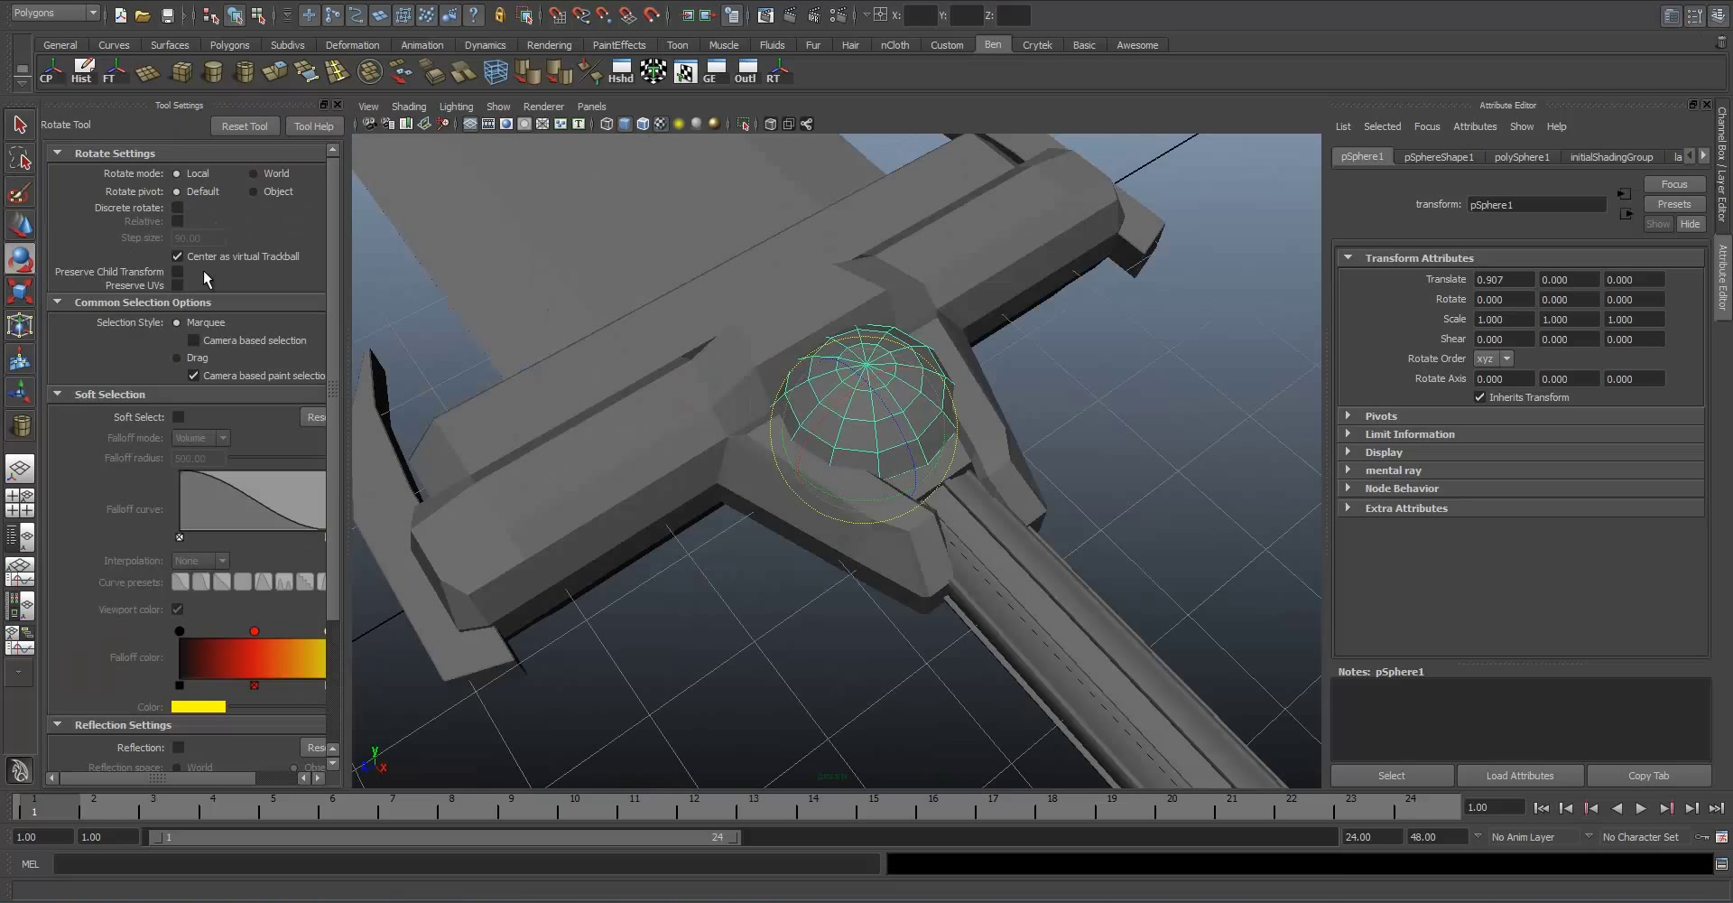
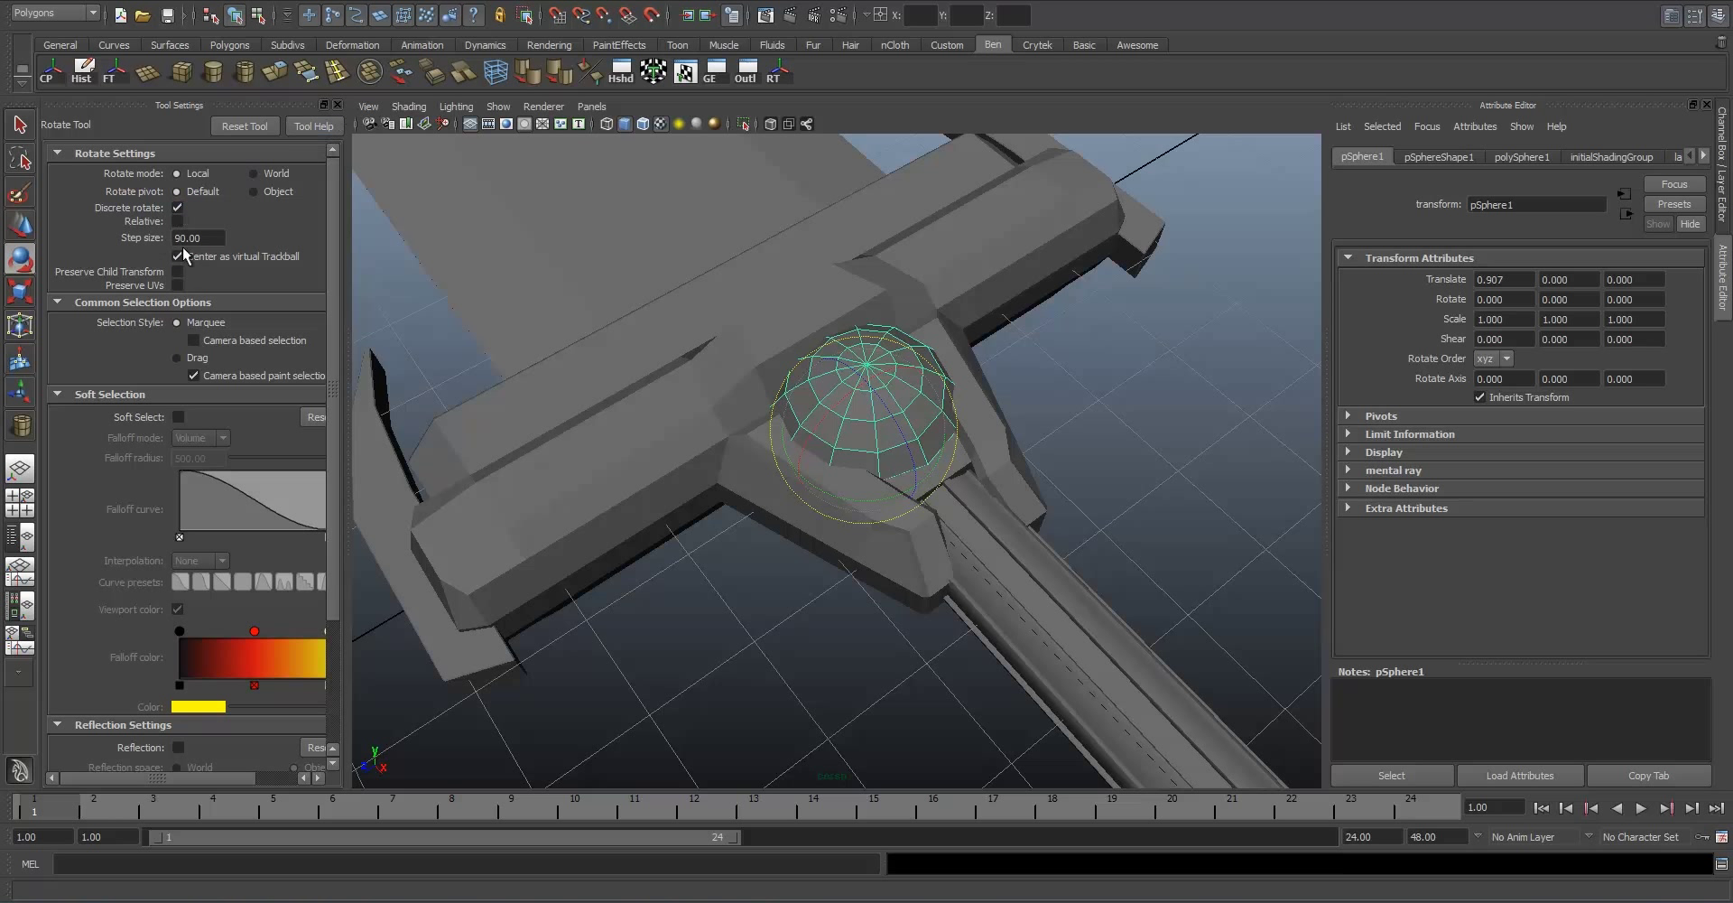
click(337, 105)
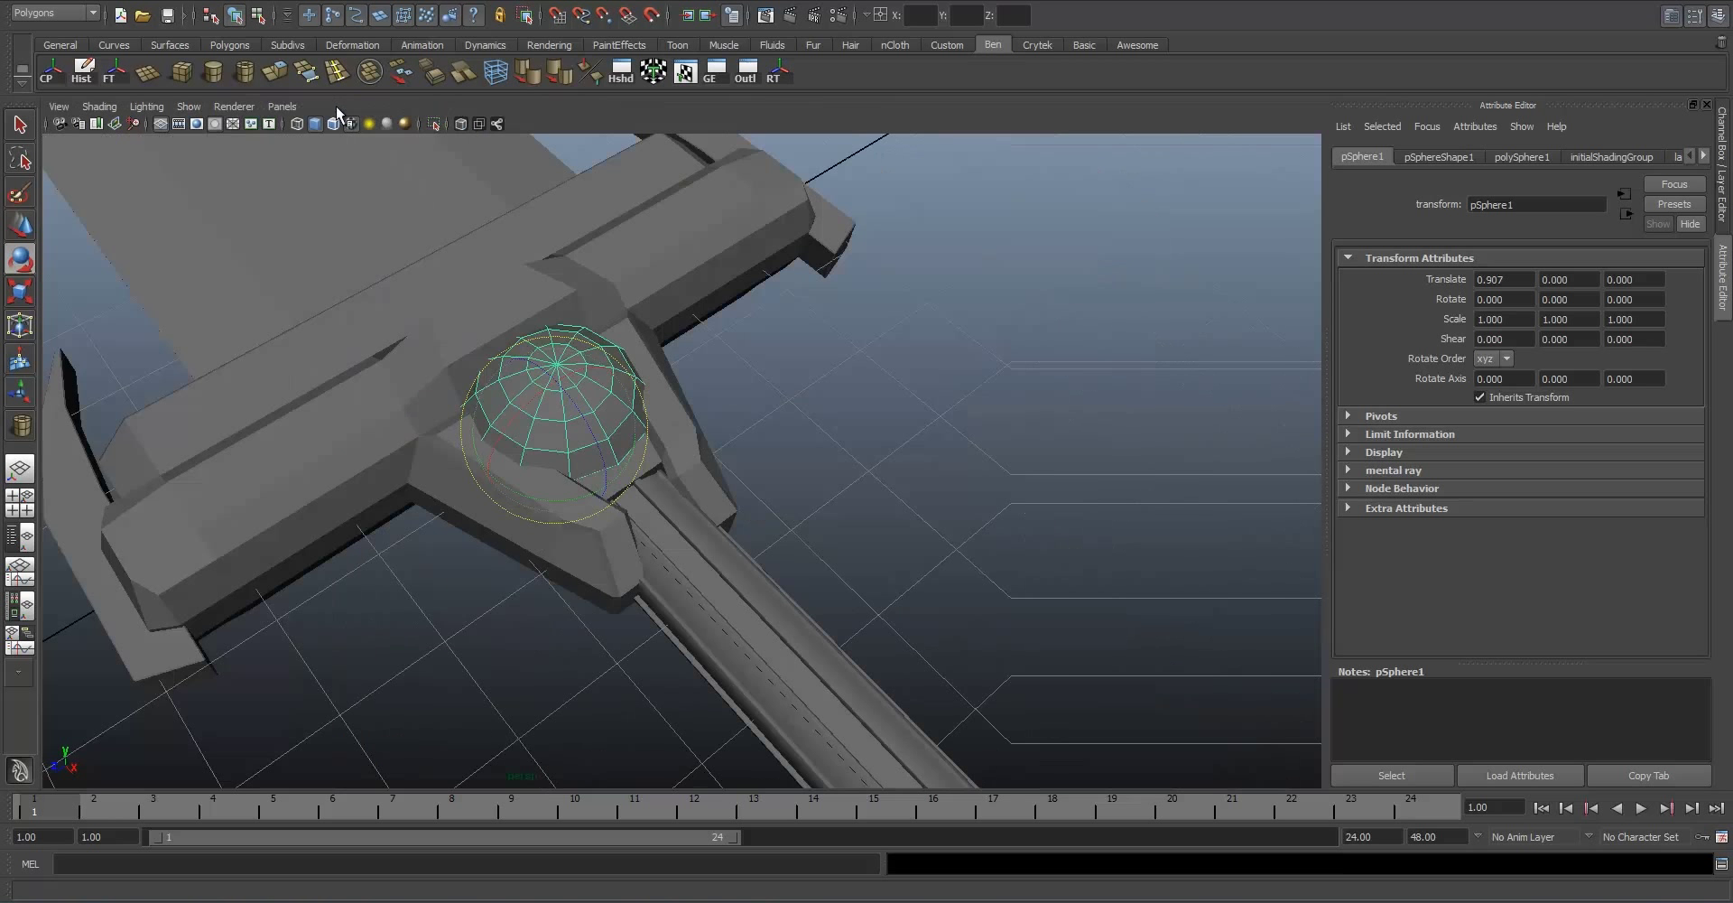
drag(750, 413, 627, 312)
Step: Scale the sphere uniformly to about 0.749 and move it to X about 1.121 between the guard's angled arms
alt+drag(895, 416, 684, 487)
key(r)
drag(727, 422, 704, 517)
key(w)
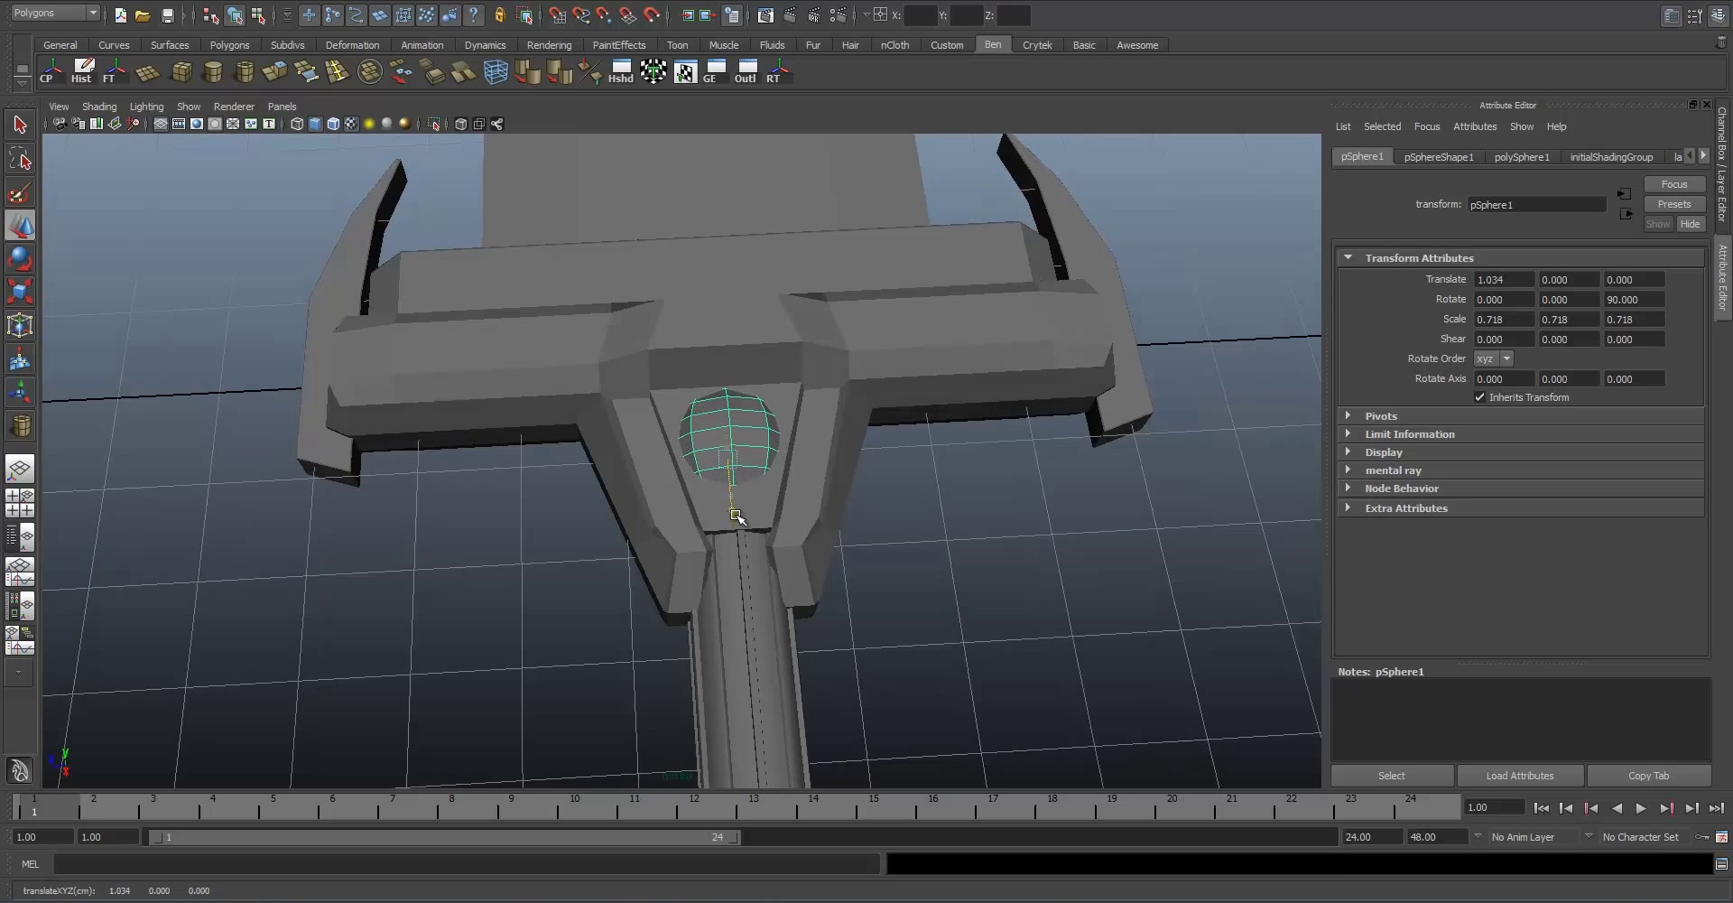
key(r)
key(w)
drag(736, 461, 734, 517)
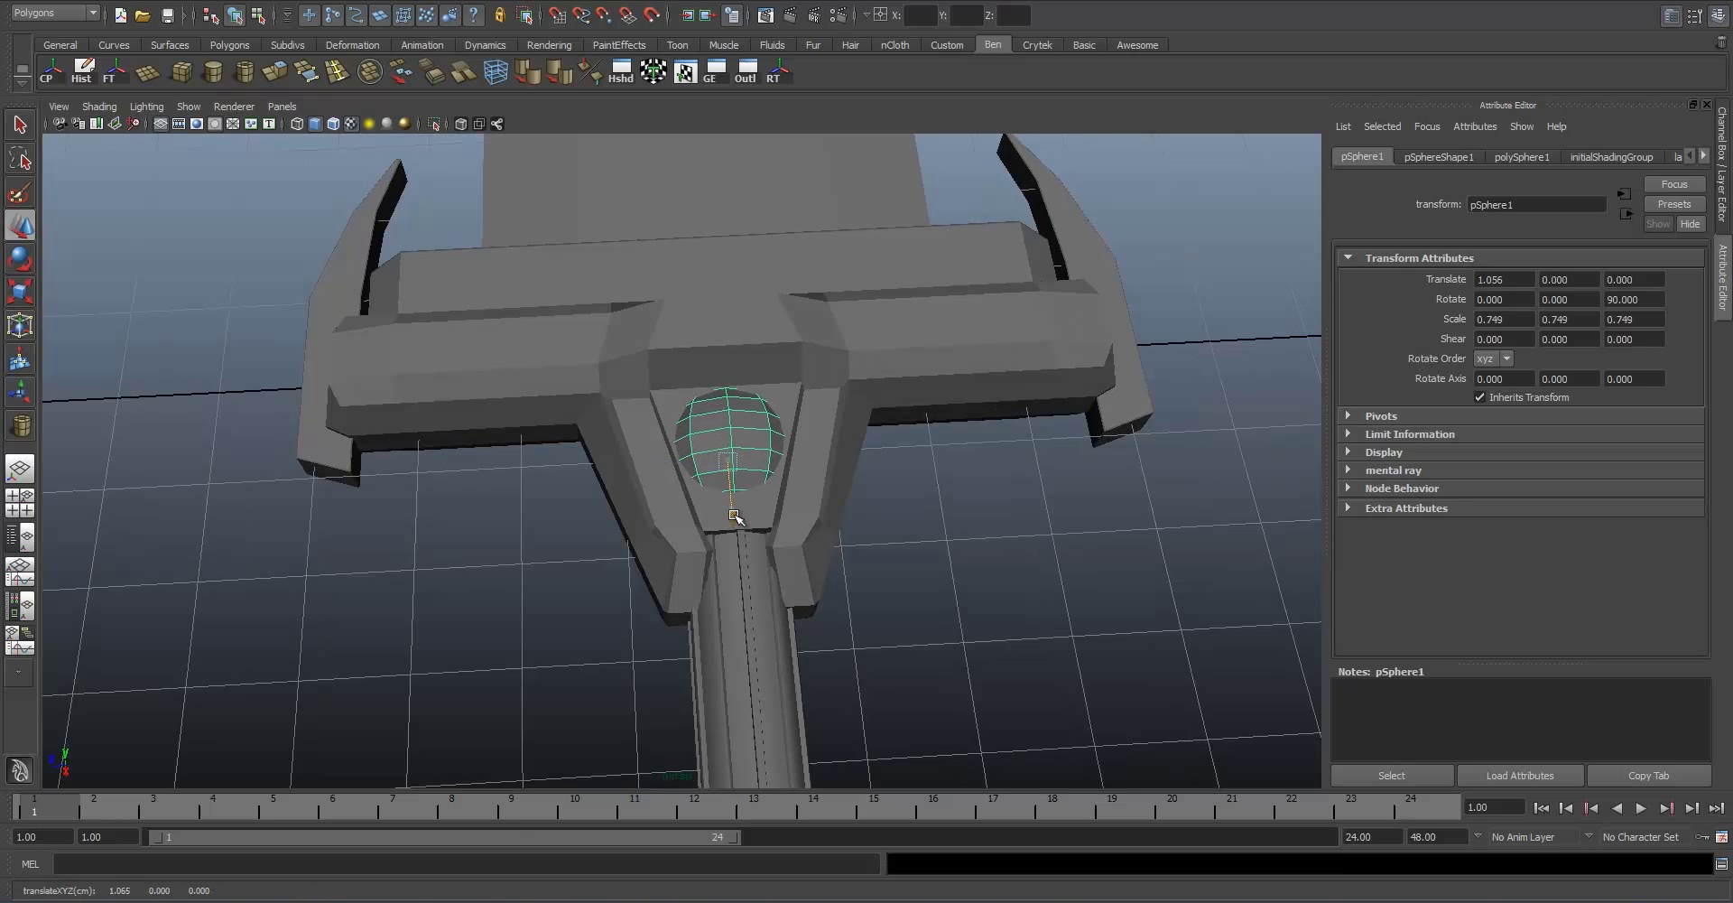
click(1018, 473)
alt+drag(1017, 473, 795, 479)
click(734, 434)
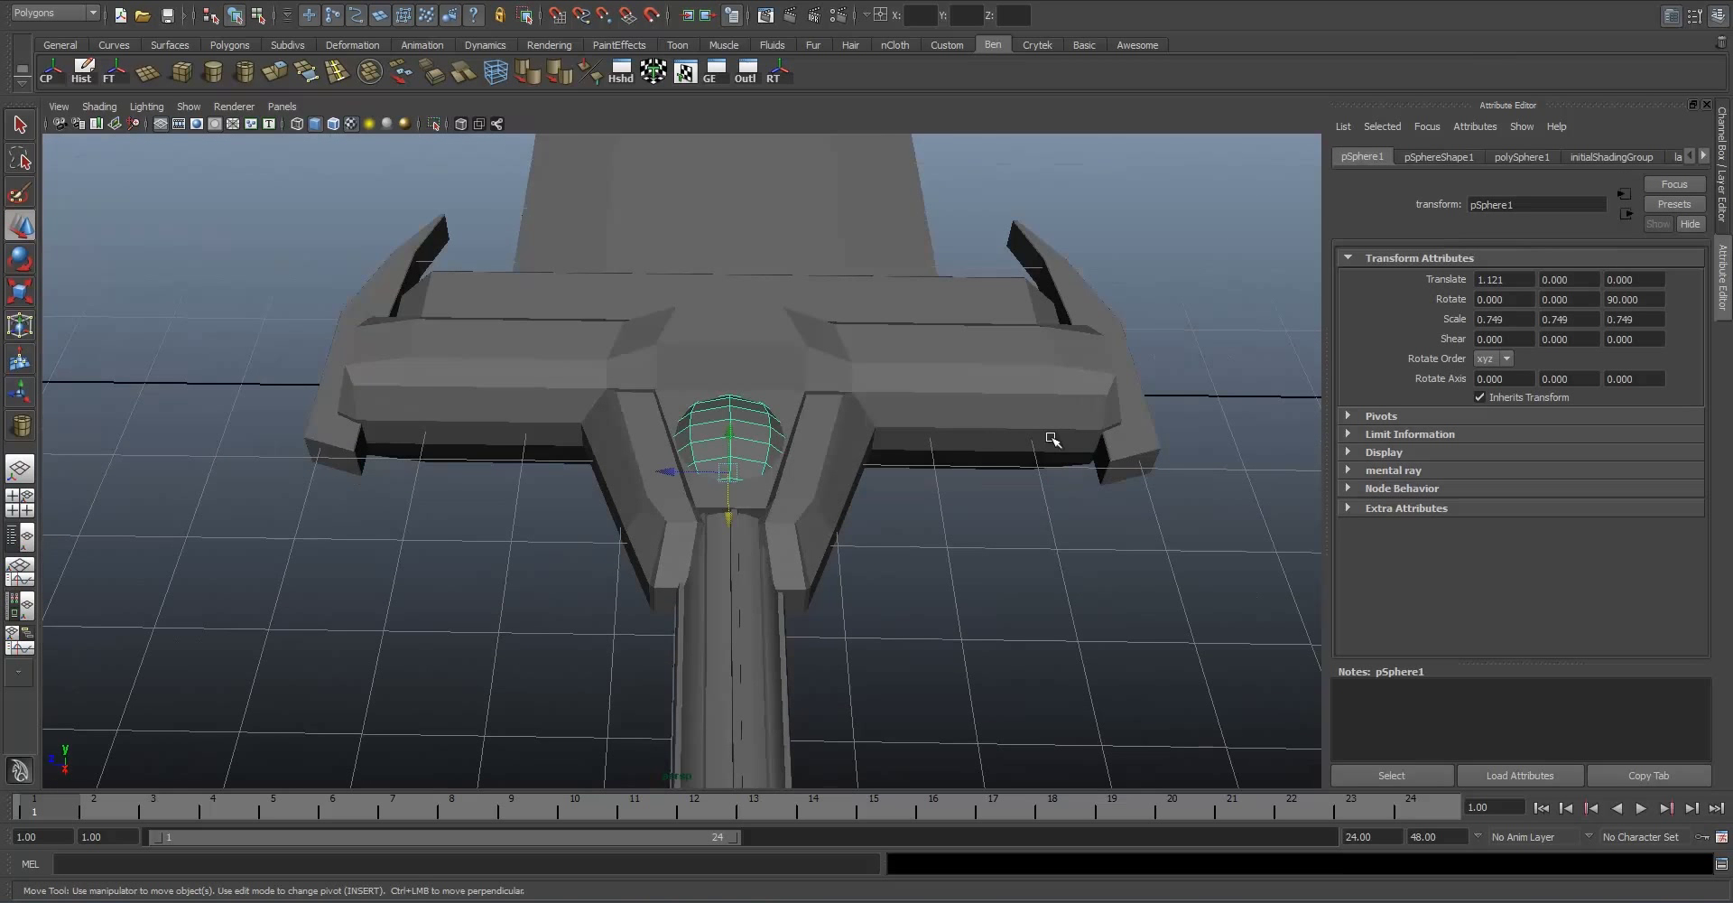
scroll(1052, 441, up, 3)
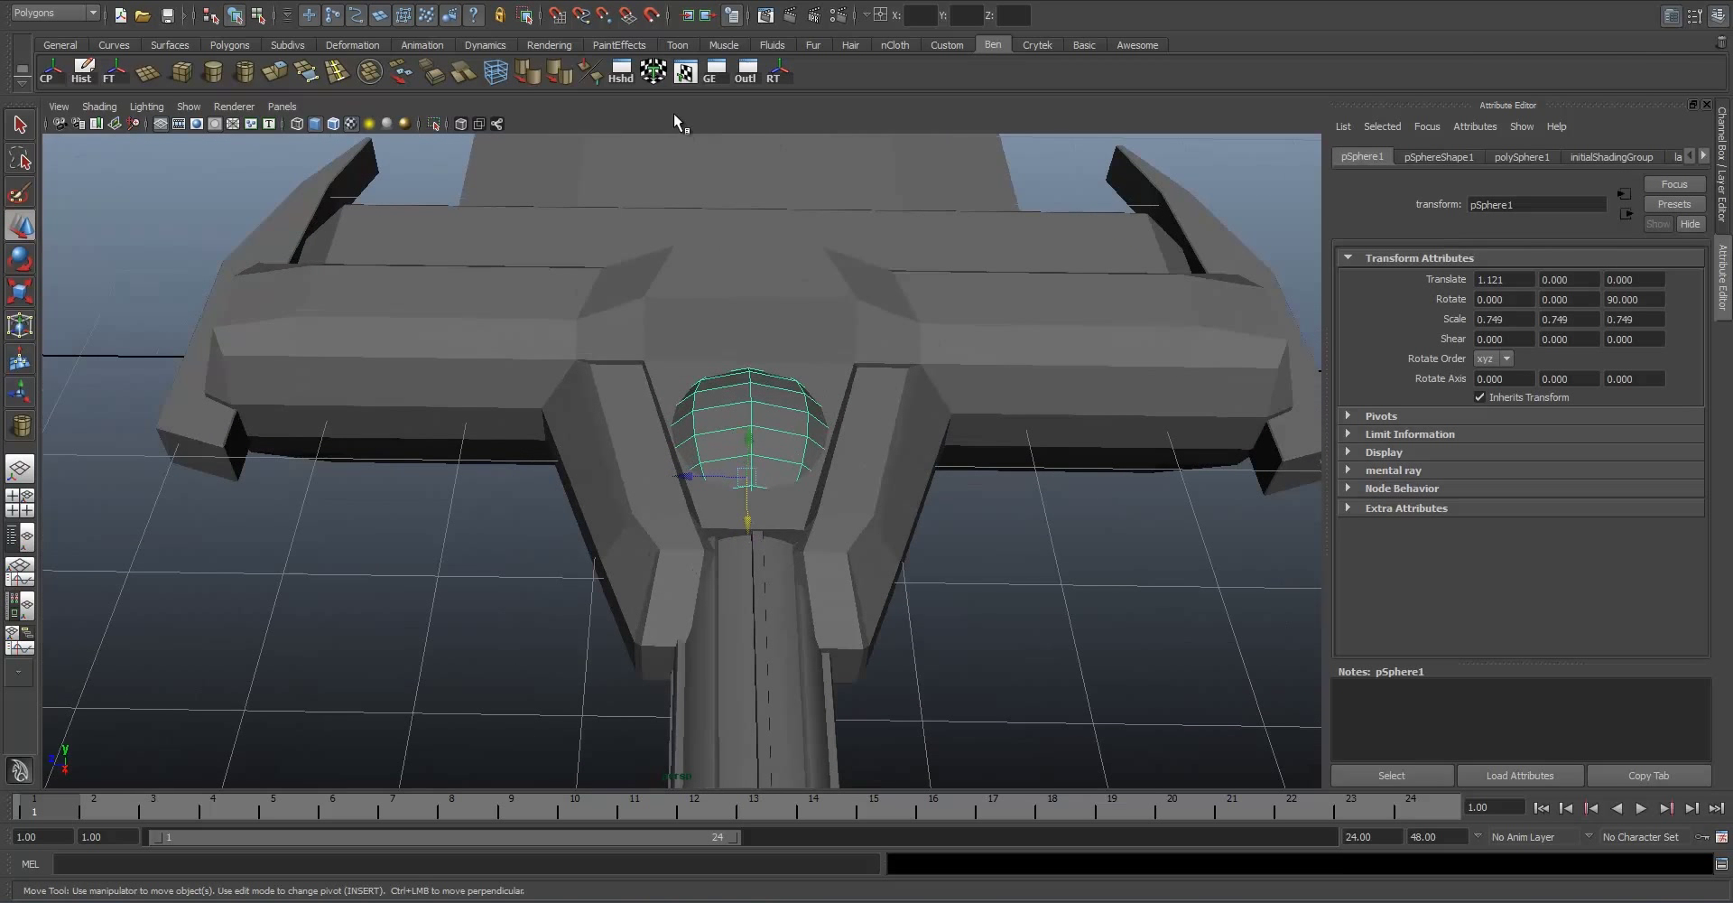
Step: Soften the edges of the guard's centre sphere and deselect it
click(535, 74)
click(1030, 553)
mouse_move(1029, 554)
alt+mouse_down()
mouse_move(945, 387)
mouse_move(971, 399)
mouse_move(836, 419)
alt+mouse_up()
scroll(836, 419, up, 5)
alt+drag(821, 349, 761, 504)
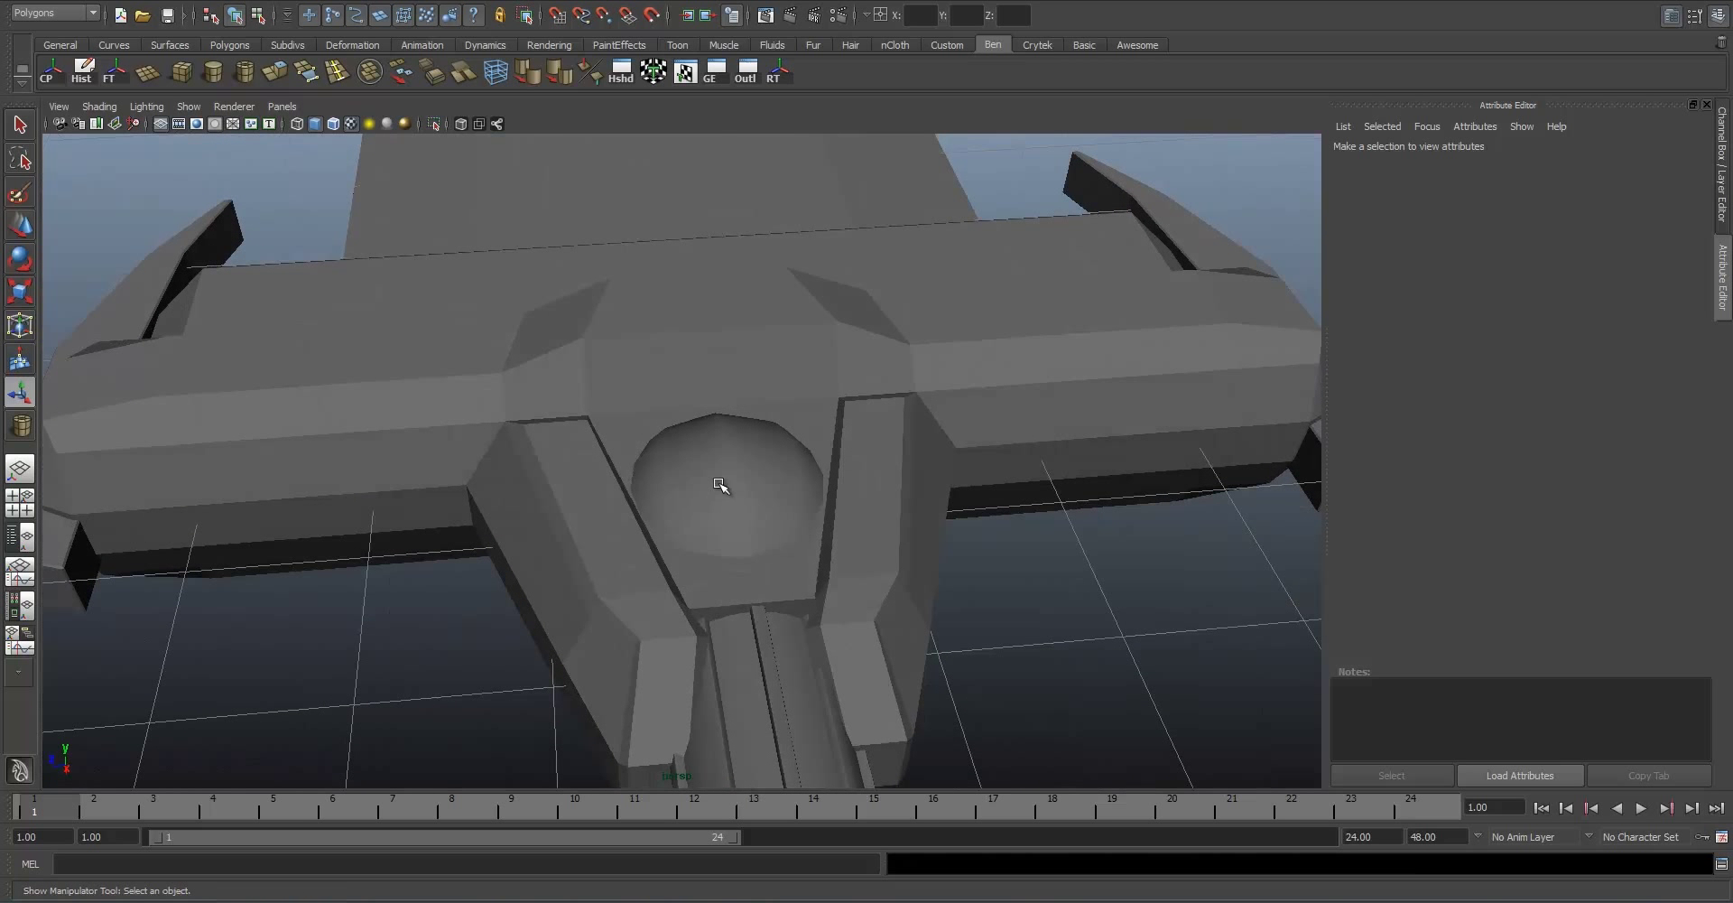
Step: Set the sphere's axis and height subdivisions to 20 in its polySphere history
click(719, 485)
click(1465, 159)
click(1600, 156)
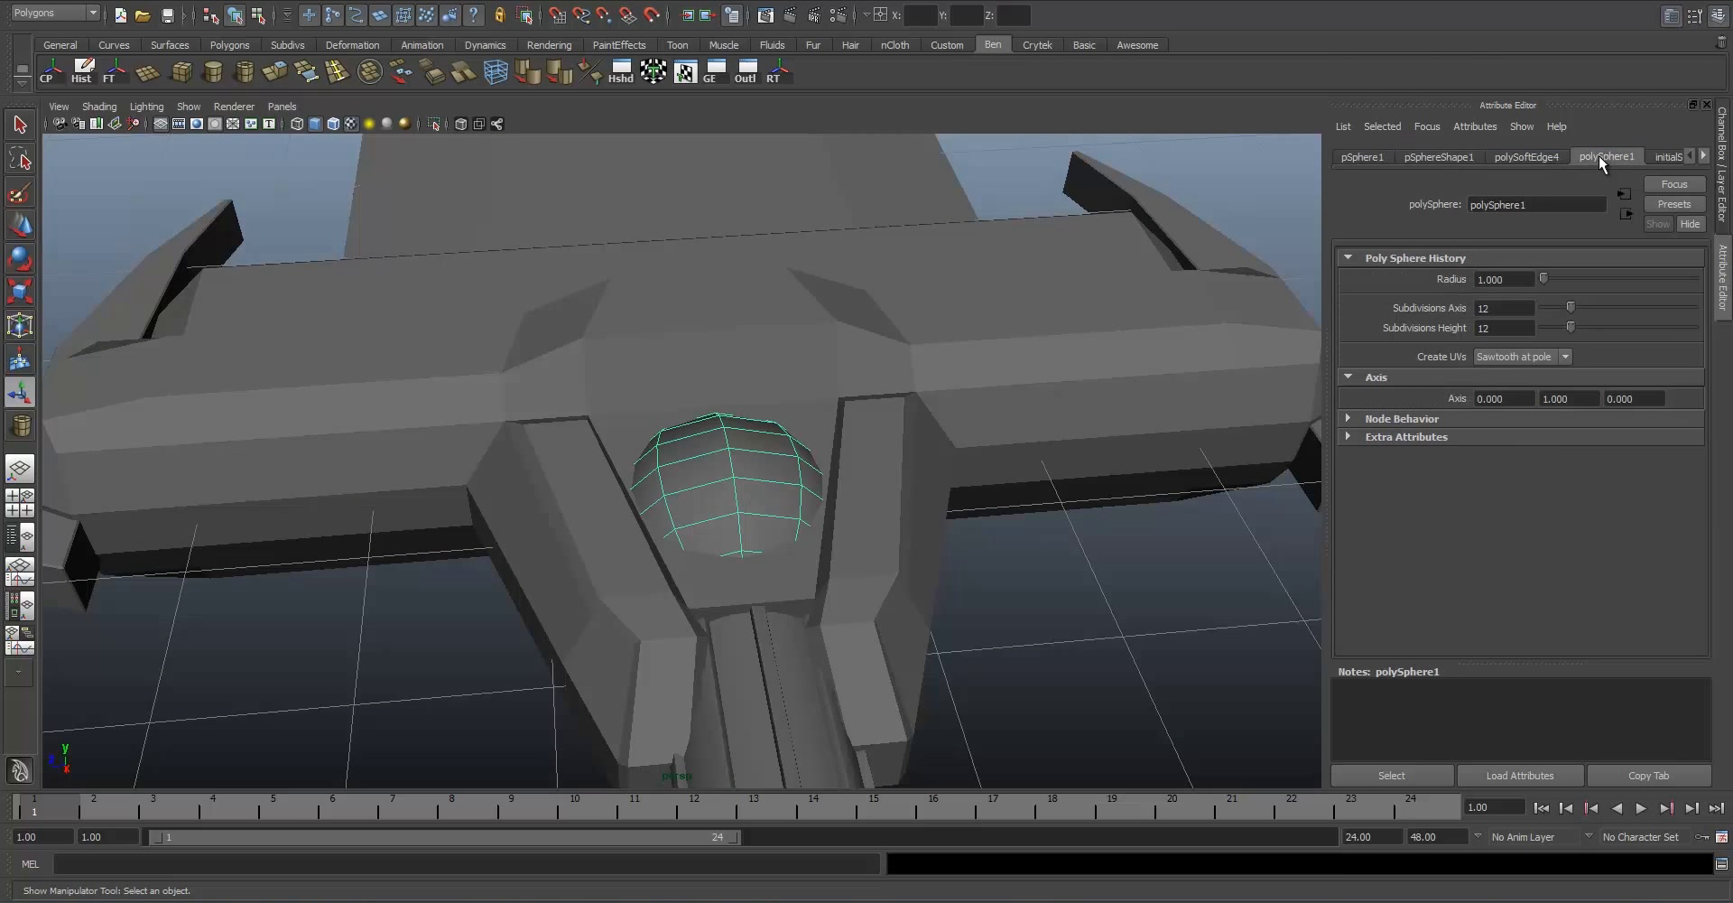
drag(1532, 307, 1357, 312)
text(20)
key(Tab)
key(Return)
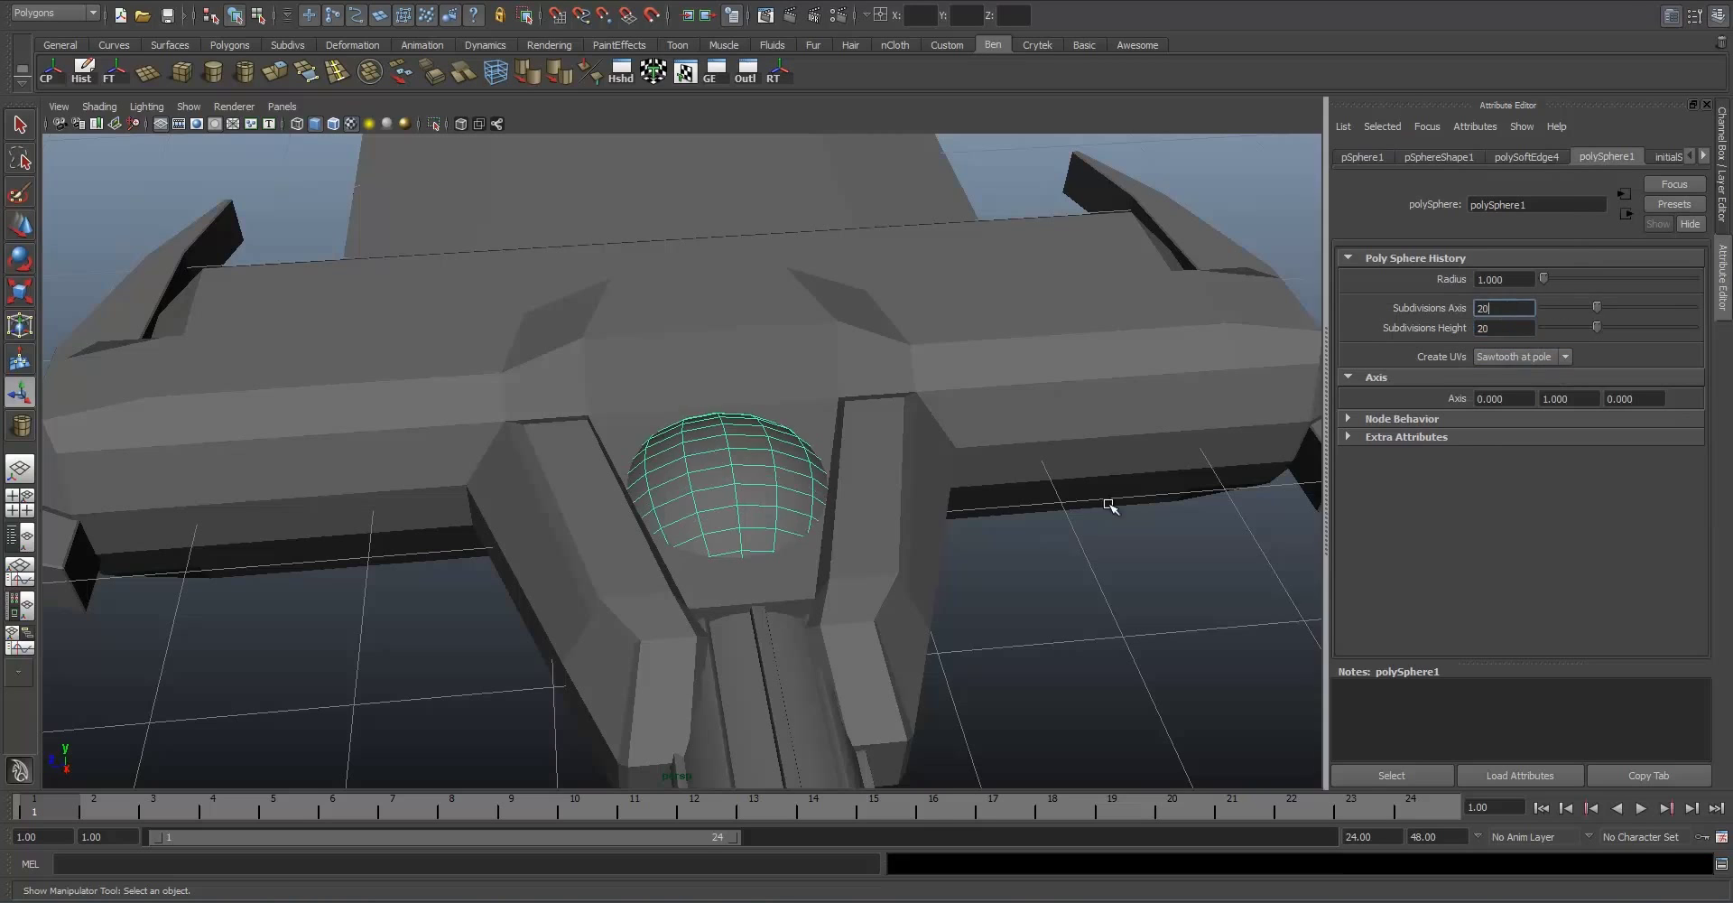
click(1107, 511)
Step: Duplicate the centre sphere and move the copy out beside the curved piece at the guard's end
scroll(839, 472, down, 4)
alt+drag(840, 472, 700, 500)
scroll(722, 456, up, 5)
click(700, 500)
alt+drag(843, 418, 267, 718)
click(959, 396)
click(729, 471)
key(ctrl+d)
key(w)
alt+middle_drag(347, 600, 568, 496)
Step: Shrink the copied sphere to a small stud and position it on the outer face of the guard's curved end piece
key(r)
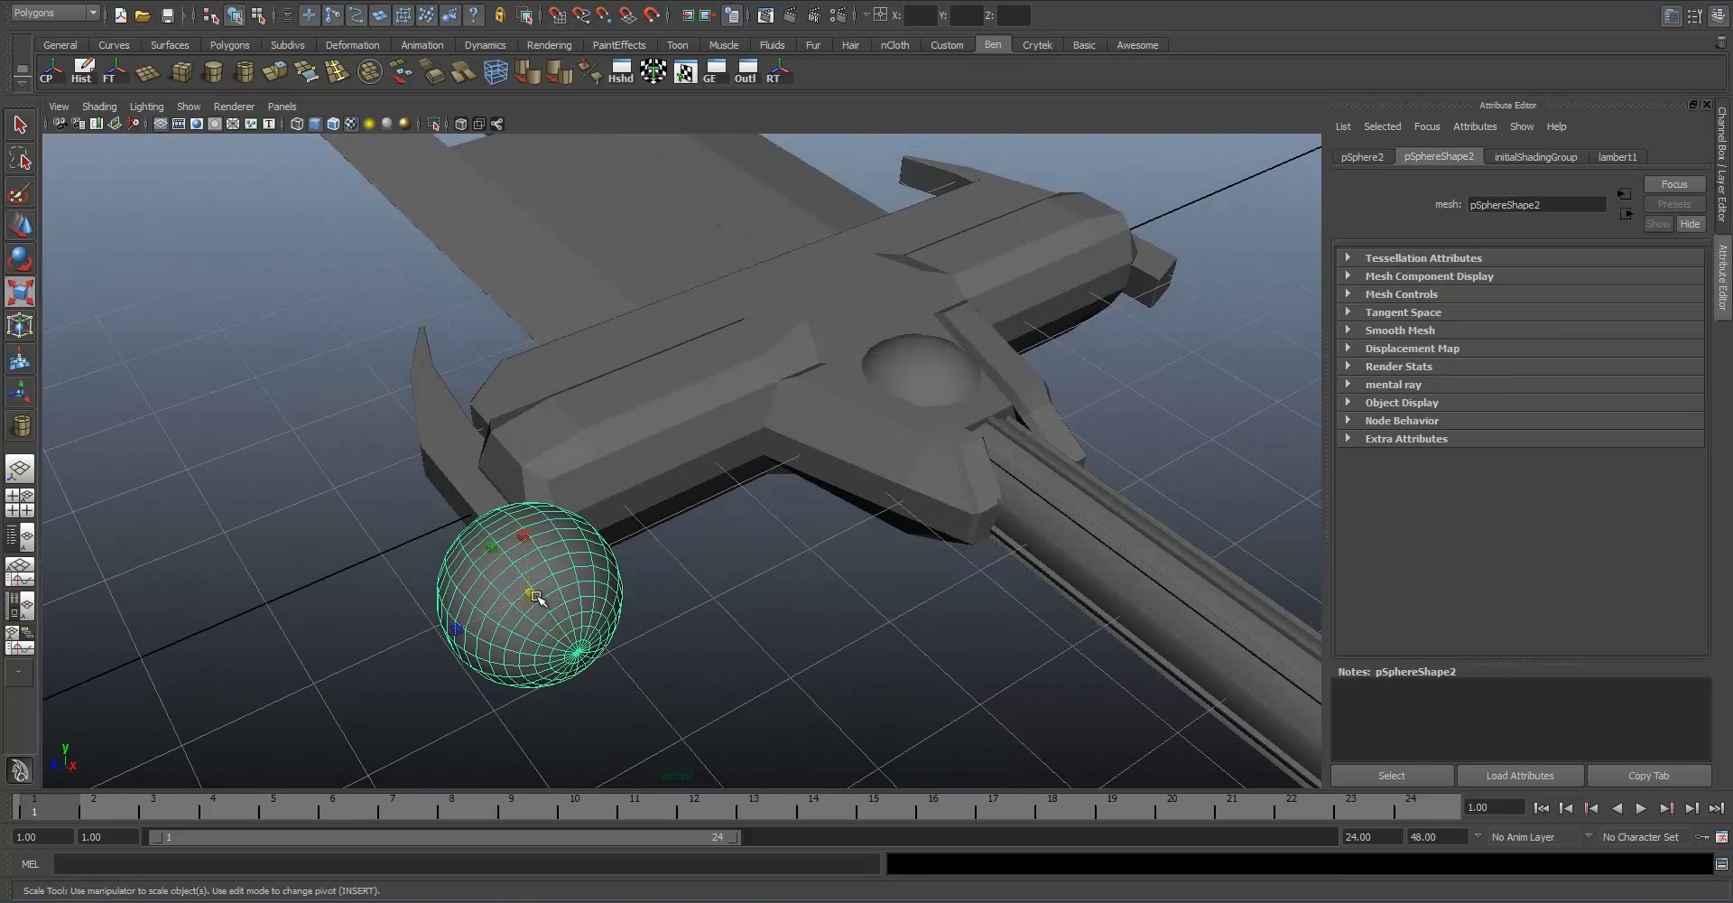
drag(533, 596, 429, 642)
key(w)
drag(544, 621, 638, 468)
key(f)
drag(682, 417, 679, 467)
drag(719, 522, 468, 493)
key(r)
key(w)
key(r)
key(w)
alt+drag(713, 549, 820, 597)
click(819, 597)
alt+right_drag(820, 598, 674, 538)
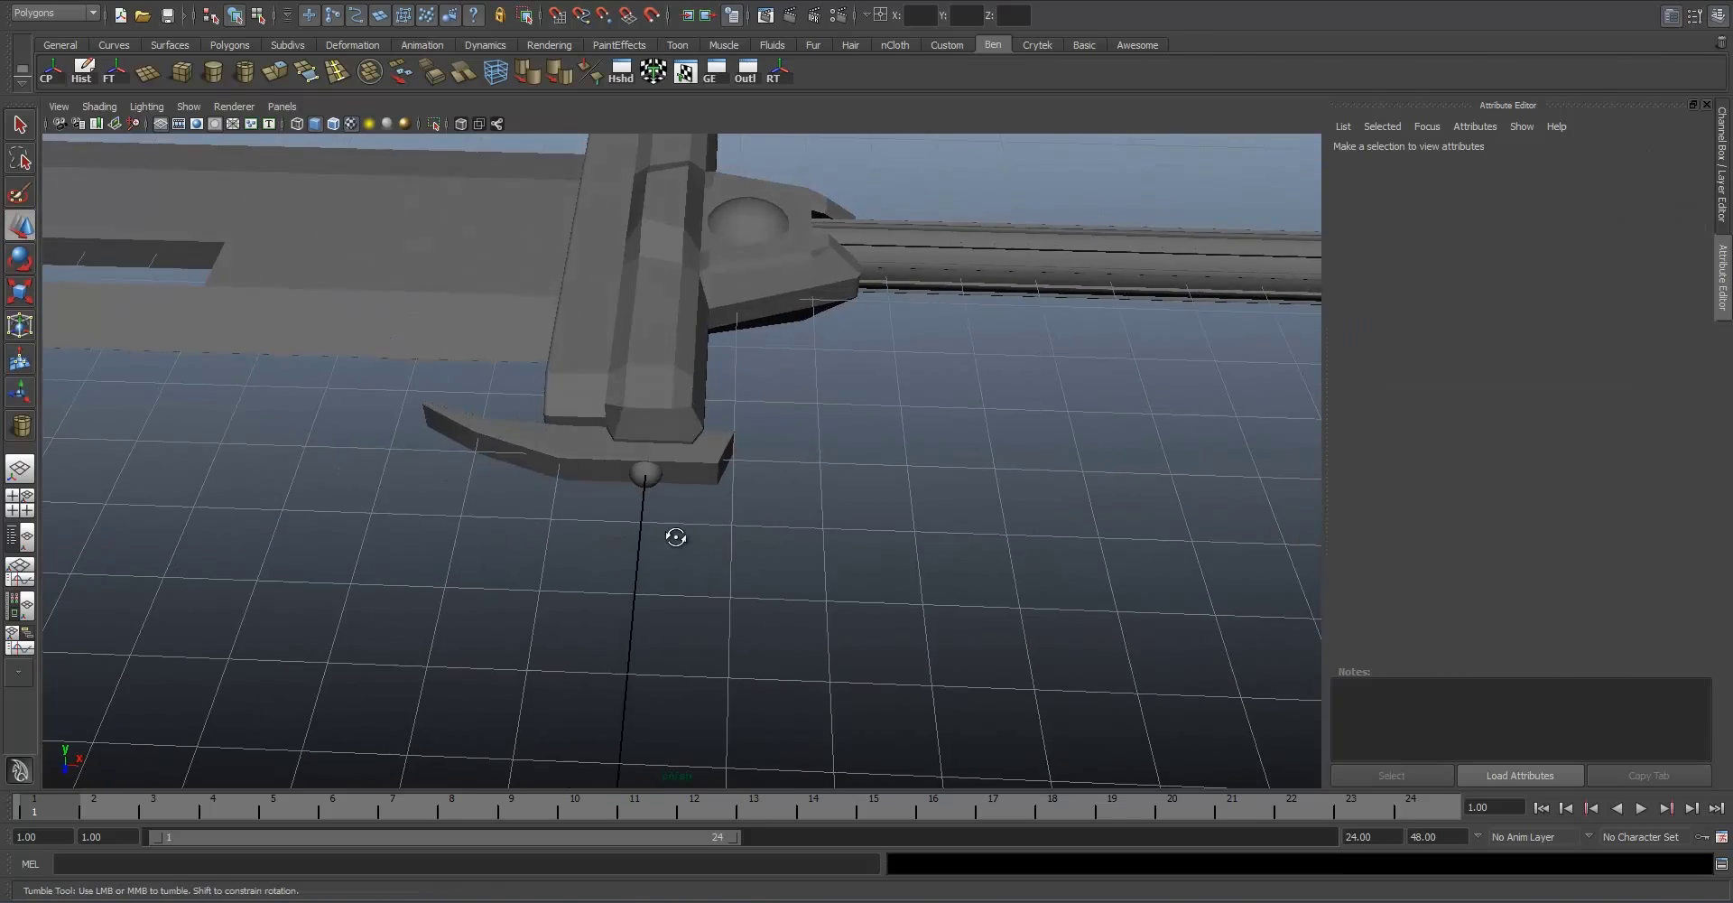
Step: Display the small sphere in wireframe in an orthographic view and delete the faces of its inner half
alt+drag(674, 538, 642, 479)
click(642, 479)
key(f)
alt+drag(723, 519, 640, 509)
key(4)
right_drag(576, 487, 578, 529)
alt+right_drag(794, 551, 708, 531)
alt+drag(709, 531, 723, 536)
key(space)
key(space)
key(f)
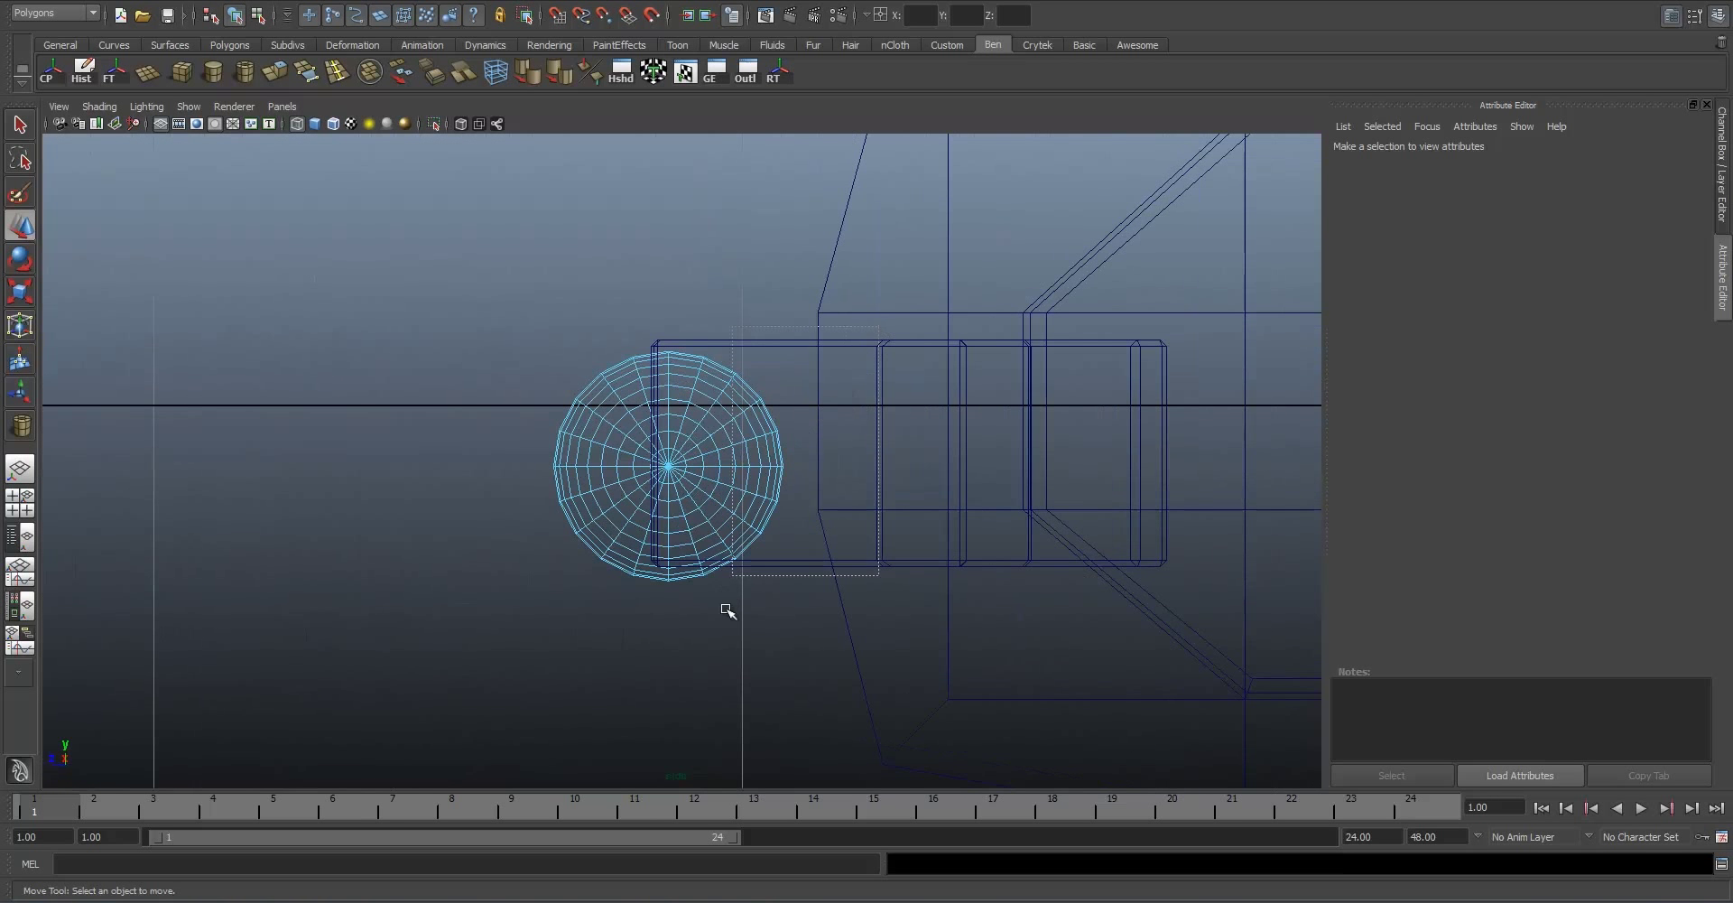
drag(679, 649, 679, 648)
key(Delete)
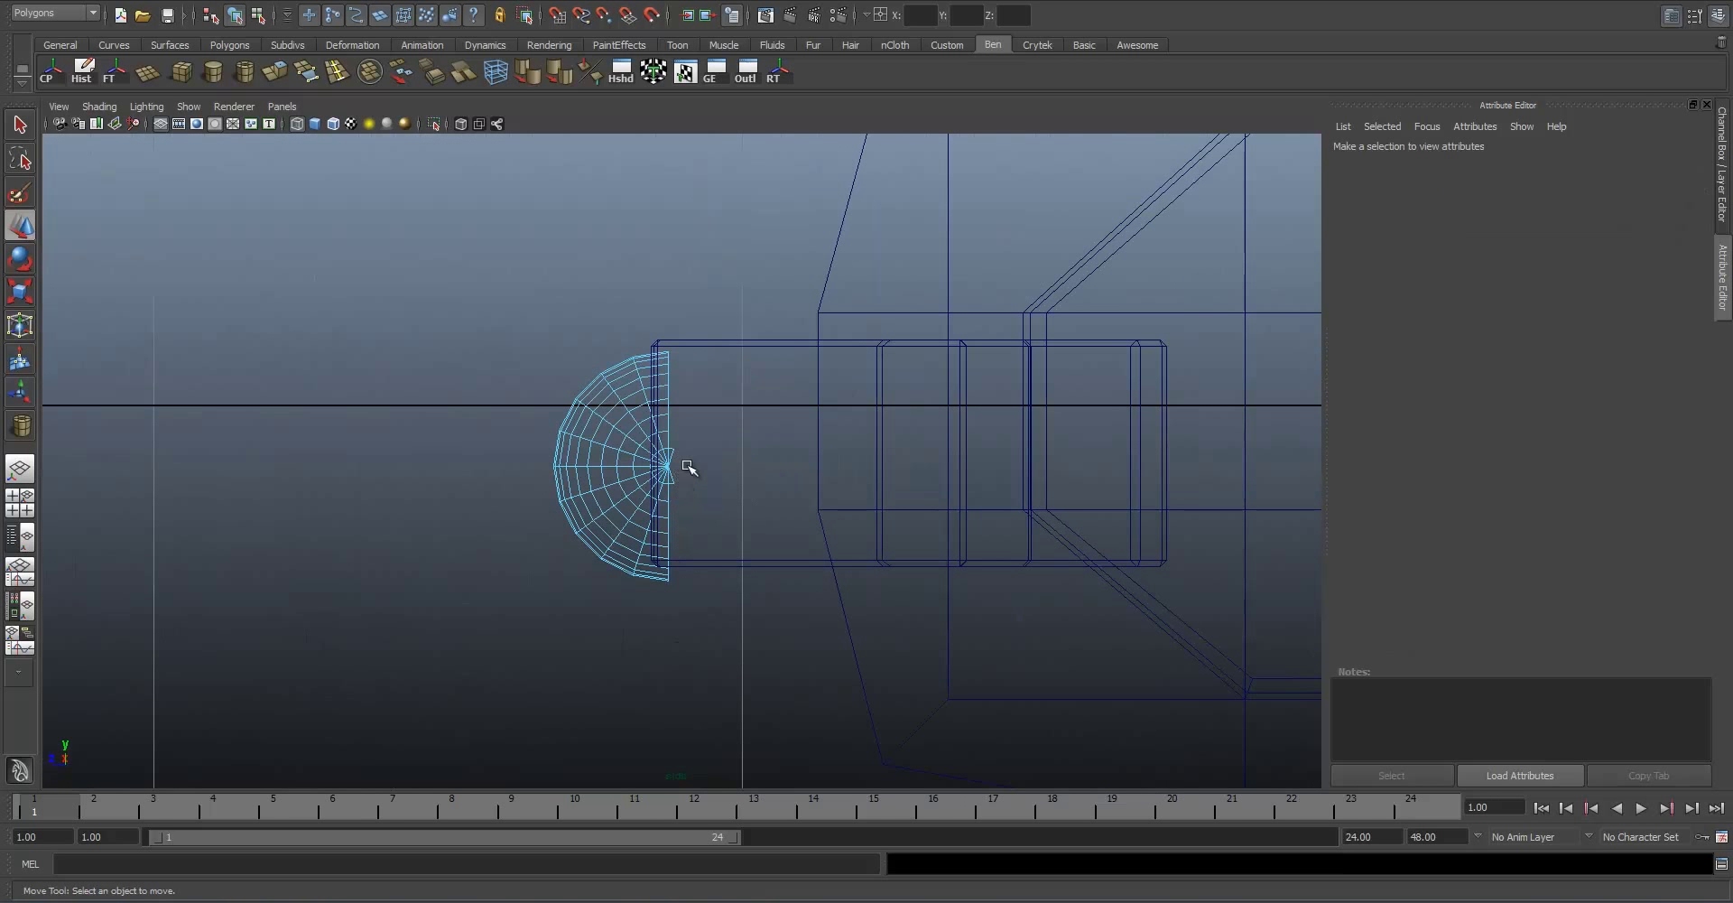
Step: Return to the shaded perspective view and object mode, and select the small half sphere
scroll(685, 464, up, 3)
key(space)
key(space)
alt+drag(767, 430, 820, 442)
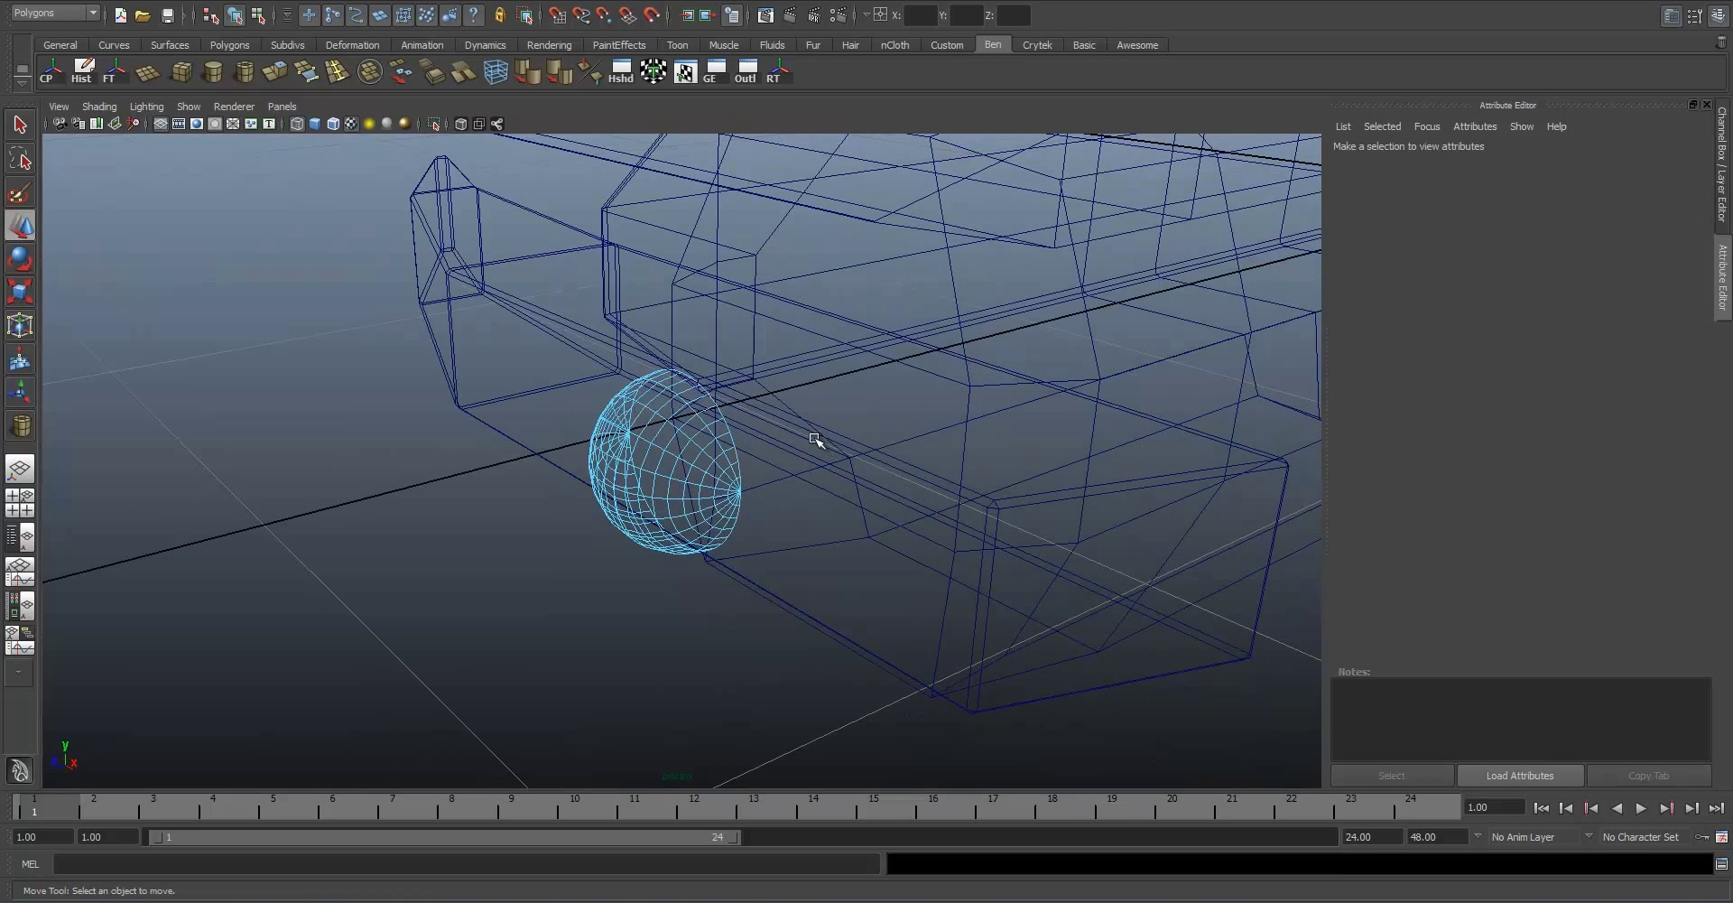
key(5)
scroll(659, 470, down, 3)
right_drag(666, 474, 709, 437)
click(677, 479)
Step: Move the half sphere along the curved end piece and duplicate it twice, spacing three studs in a row on its outer face
mouse_move(679, 478)
alt+mouse_down()
mouse_move(709, 453)
mouse_move(757, 464)
mouse_move(611, 480)
mouse_move(662, 542)
mouse_move(648, 508)
mouse_move(731, 483)
alt+mouse_up()
key(r)
key(w)
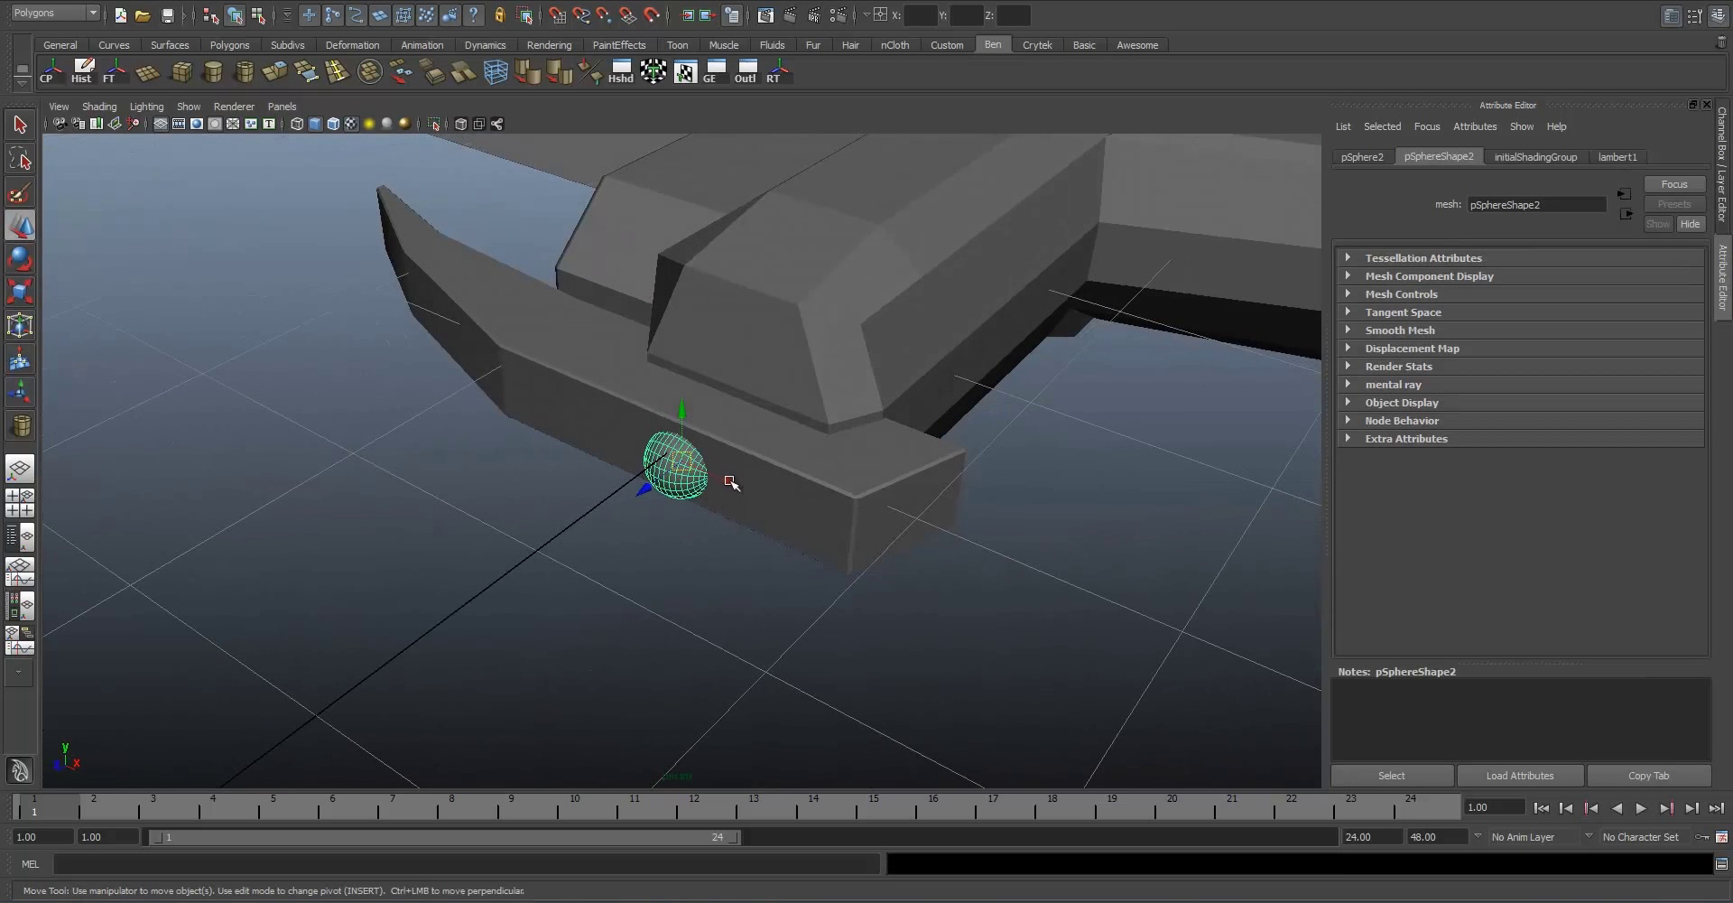
drag(829, 522, 829, 522)
alt+drag(791, 481, 658, 472)
key(ctrl+d)
key(ctrl+d)
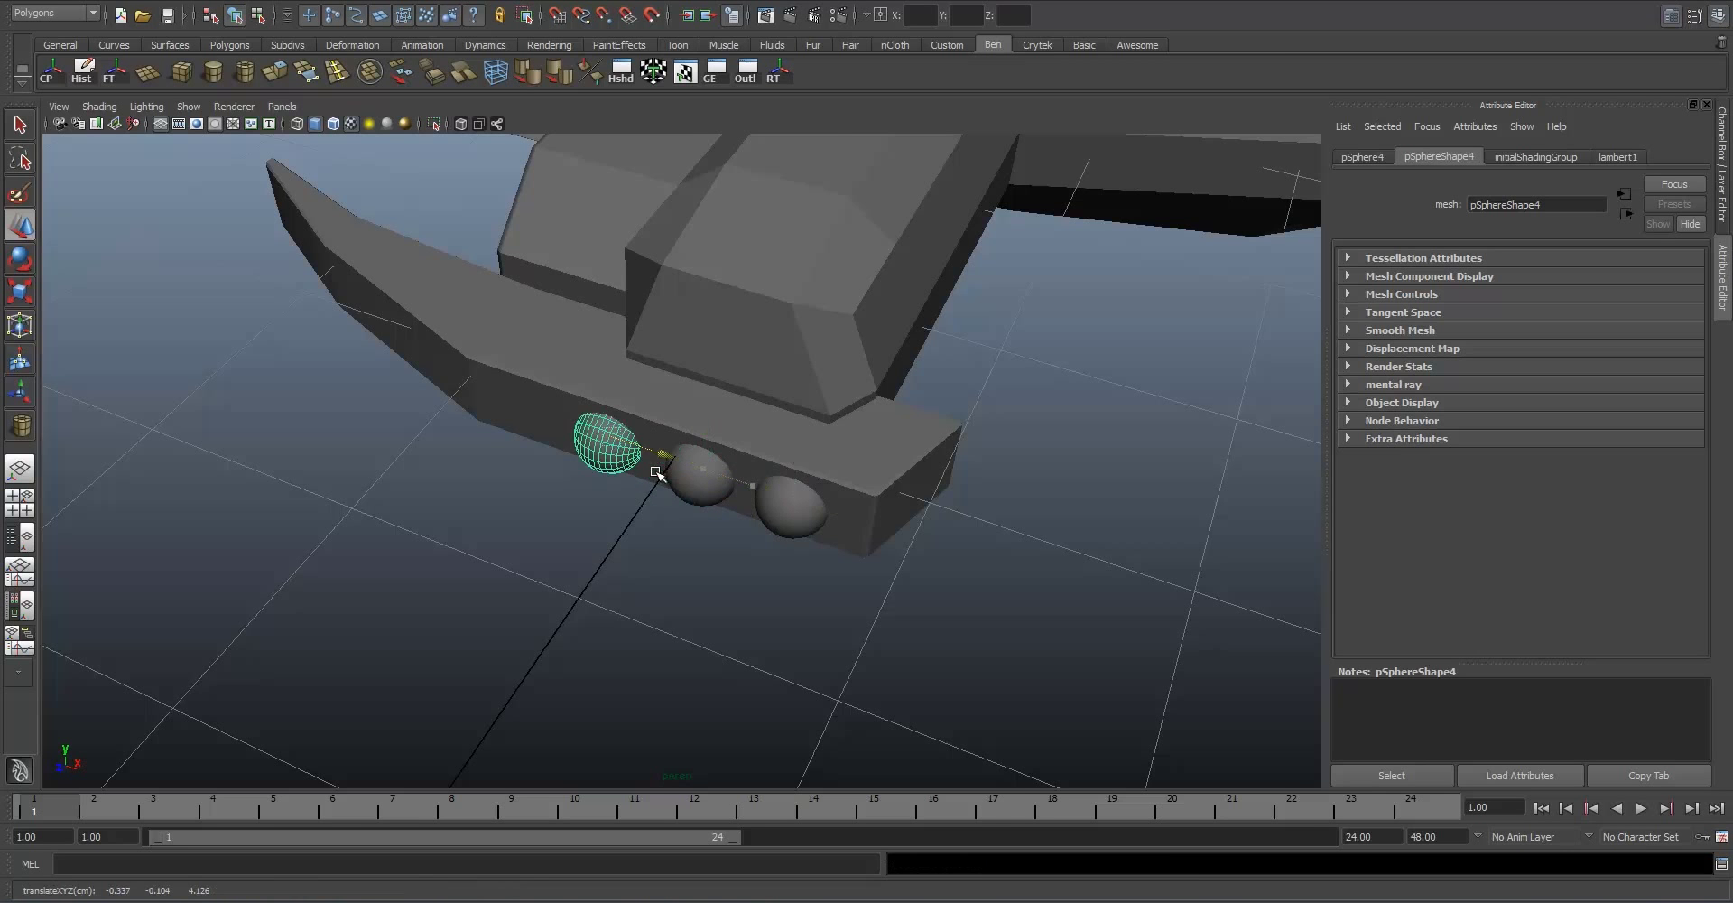
click(723, 573)
alt+drag(723, 572, 665, 469)
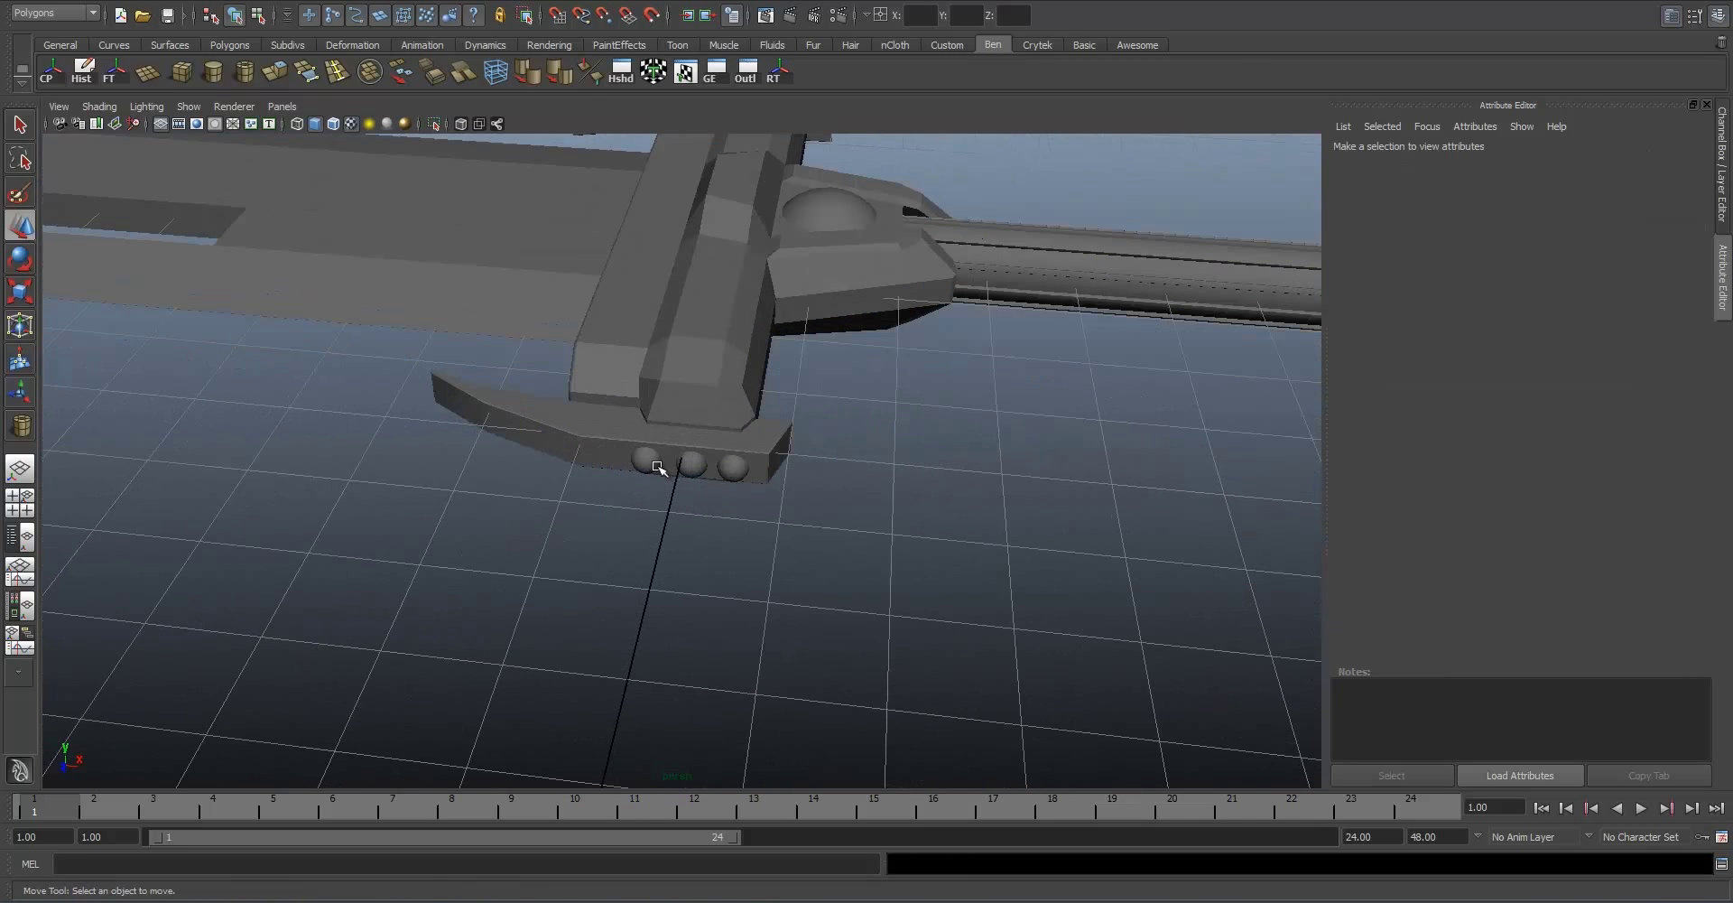
Step: Select the three half-sphere studs on the guard's curved end piece and group them
click(650, 463)
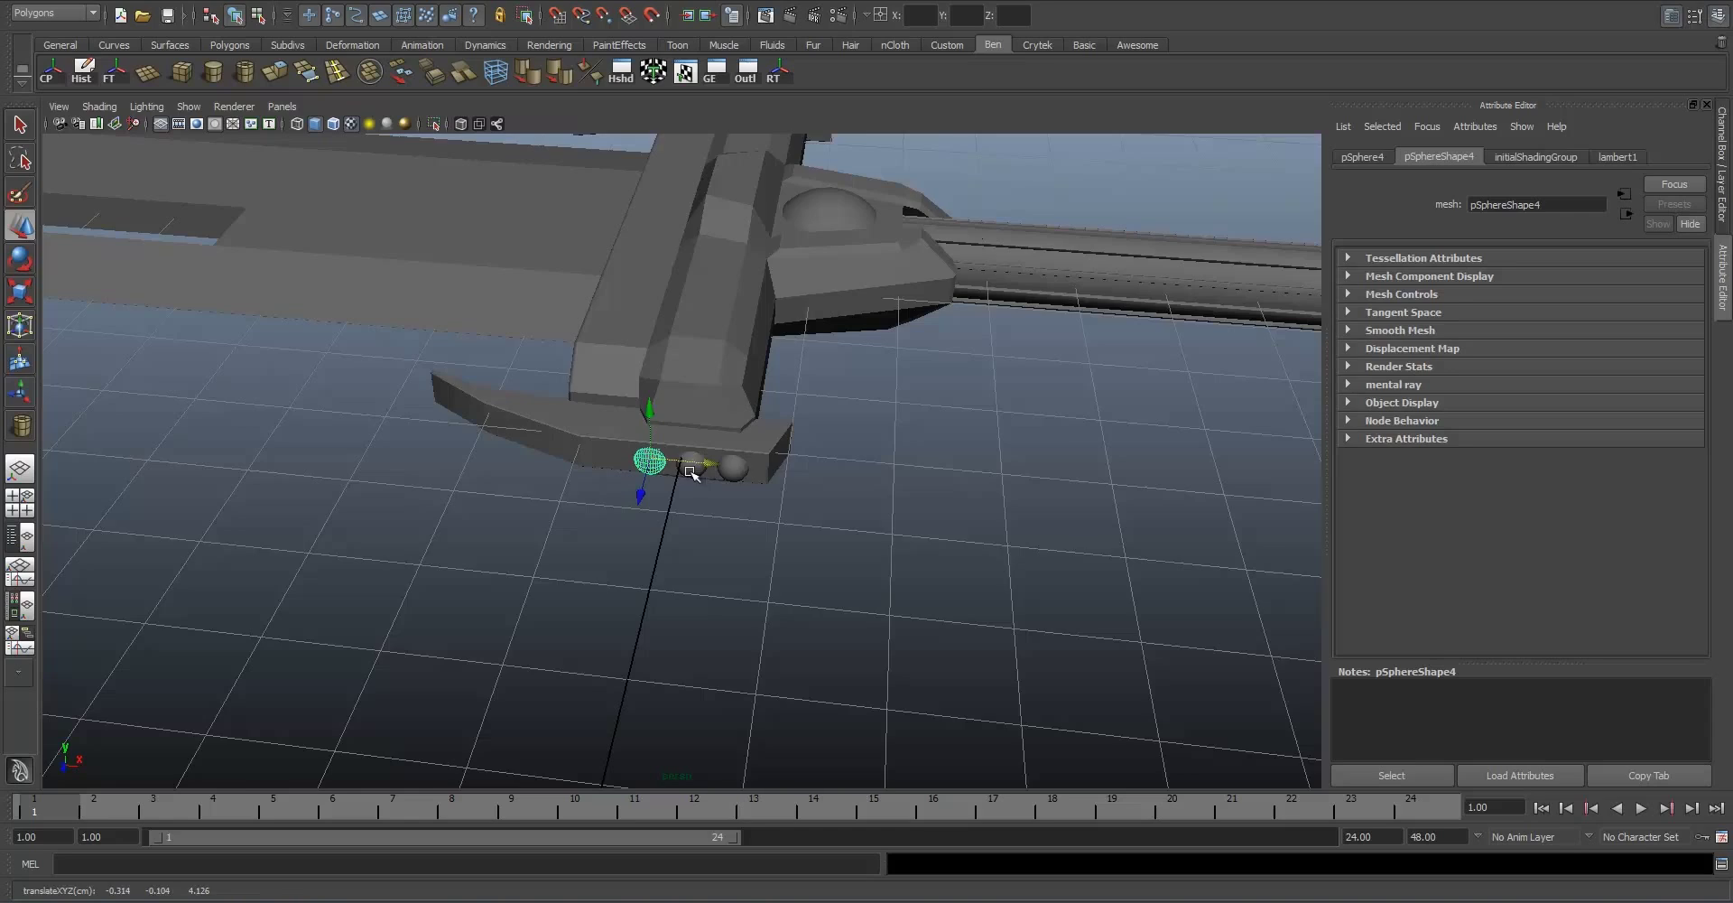
shift+click(738, 473)
scroll(739, 472, down, 5)
alt+drag(760, 428, 695, 456)
key(ctrl+g)
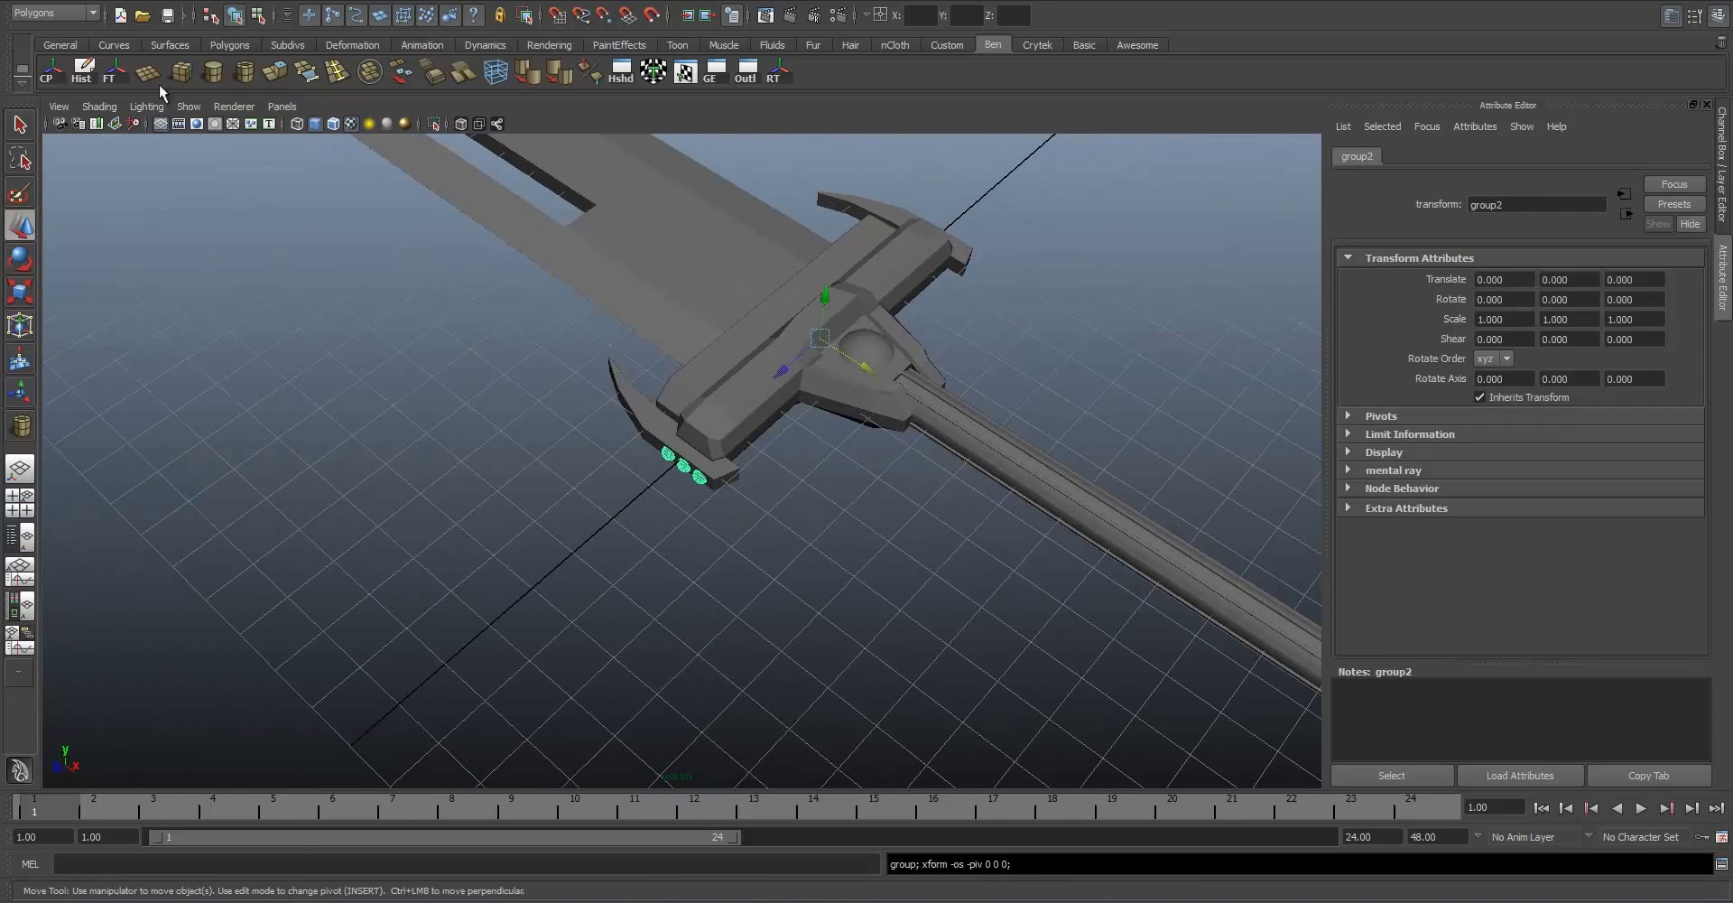
Step: Duplicate the stud group and flip the copy along Z to the guard's opposite end
alt+drag(848, 406, 805, 372)
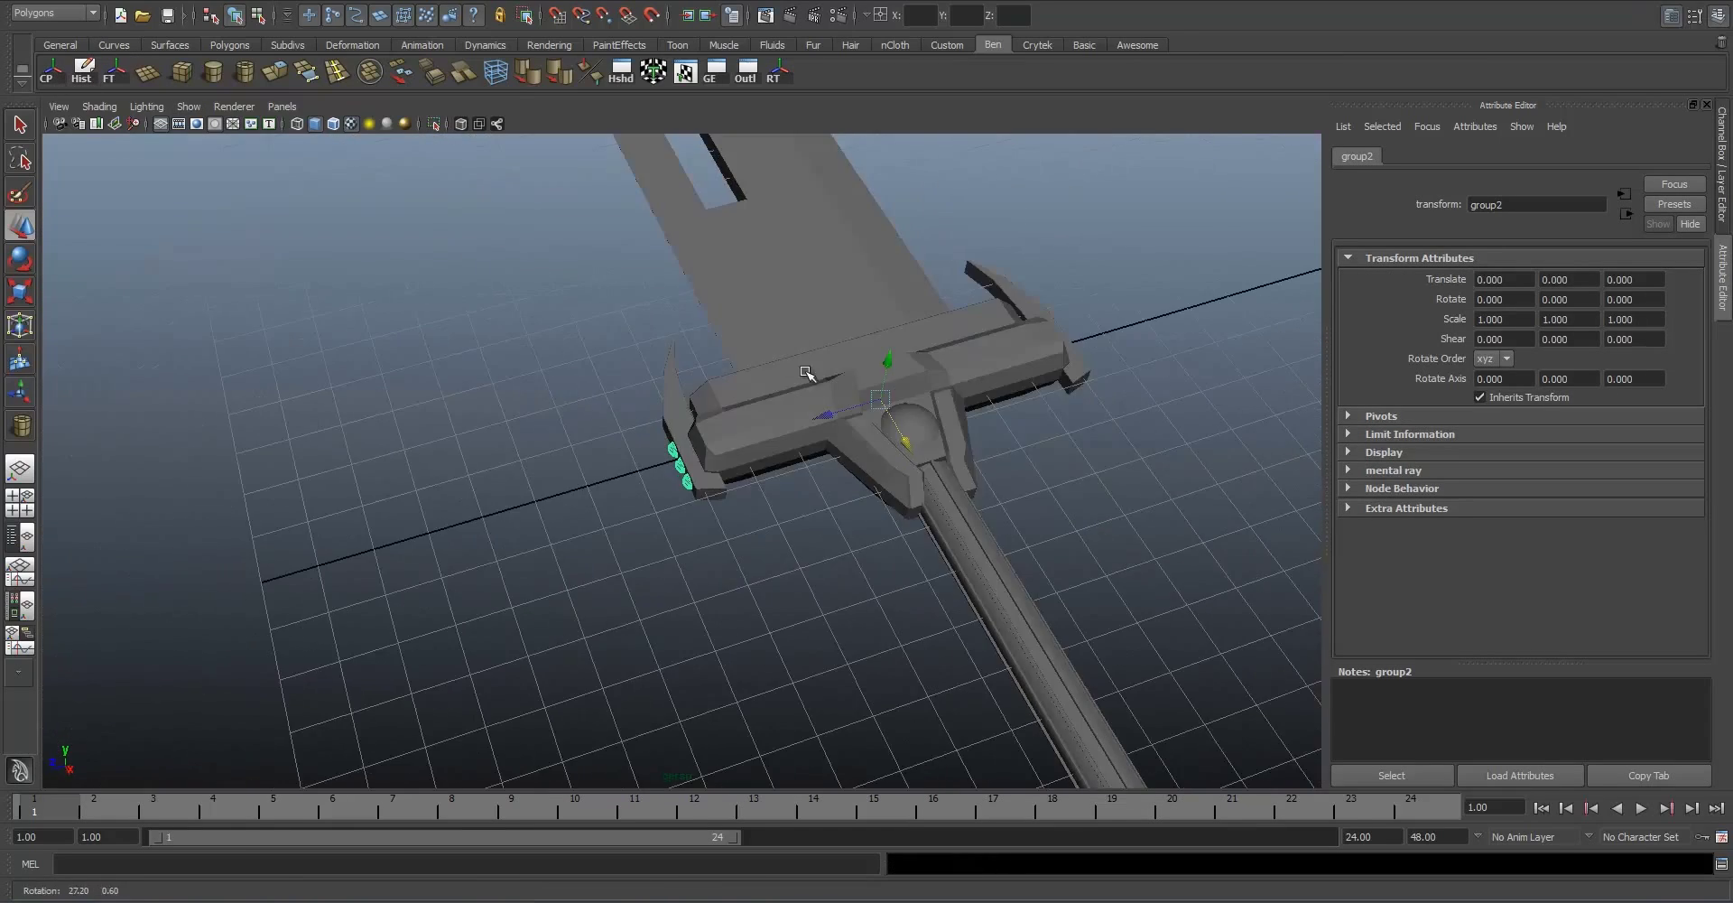
alt+middle_drag(805, 371, 653, 461)
scroll(653, 460, up, 5)
mouse_move(655, 462)
alt+mouse_down()
mouse_move(809, 375)
mouse_move(762, 349)
mouse_move(666, 440)
mouse_move(754, 441)
mouse_move(660, 449)
alt+mouse_up()
scroll(666, 440, down, 5)
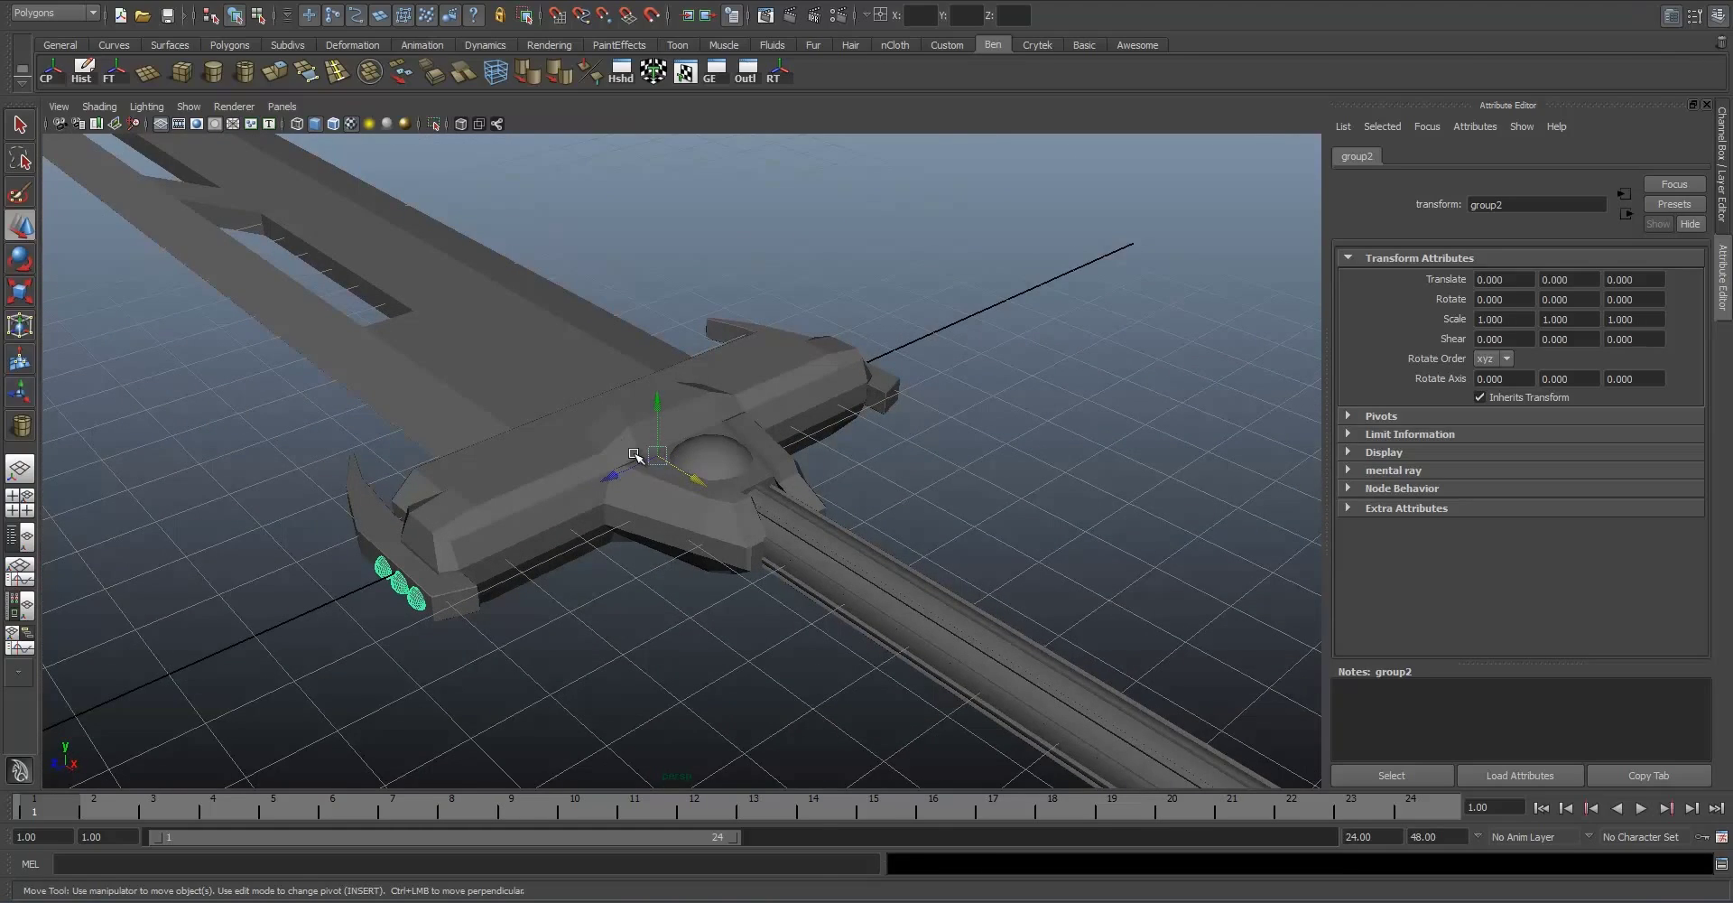
key(r)
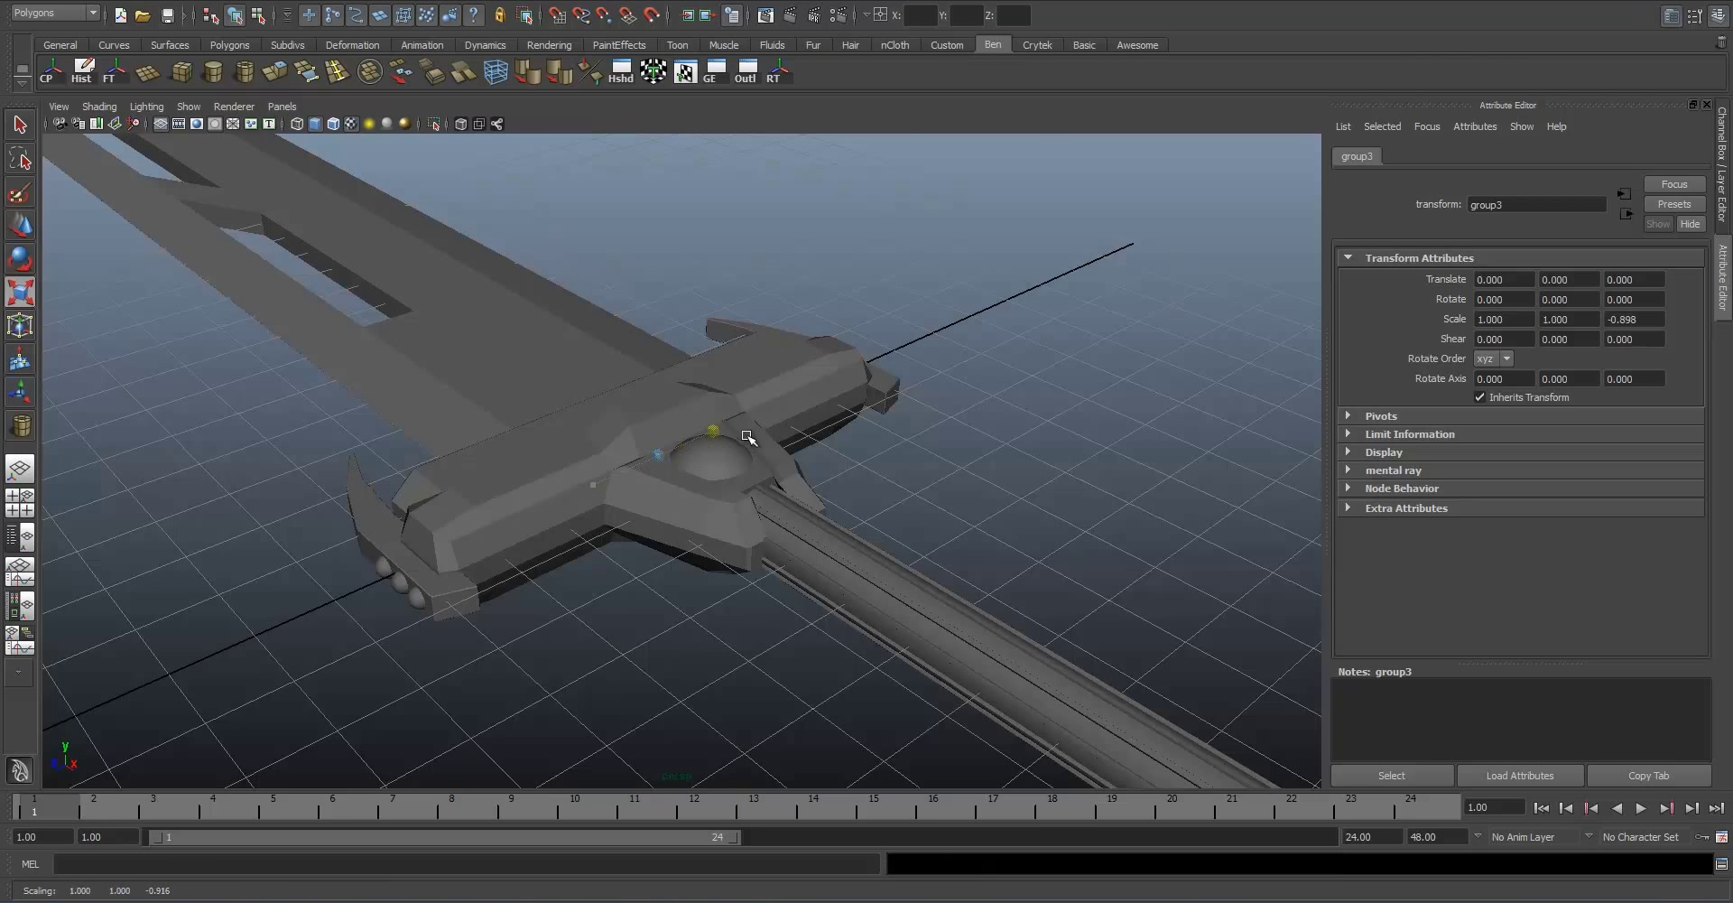
alt+drag(867, 418, 630, 438)
alt+middle_drag(630, 438, 406, 442)
alt+right_drag(406, 442, 572, 462)
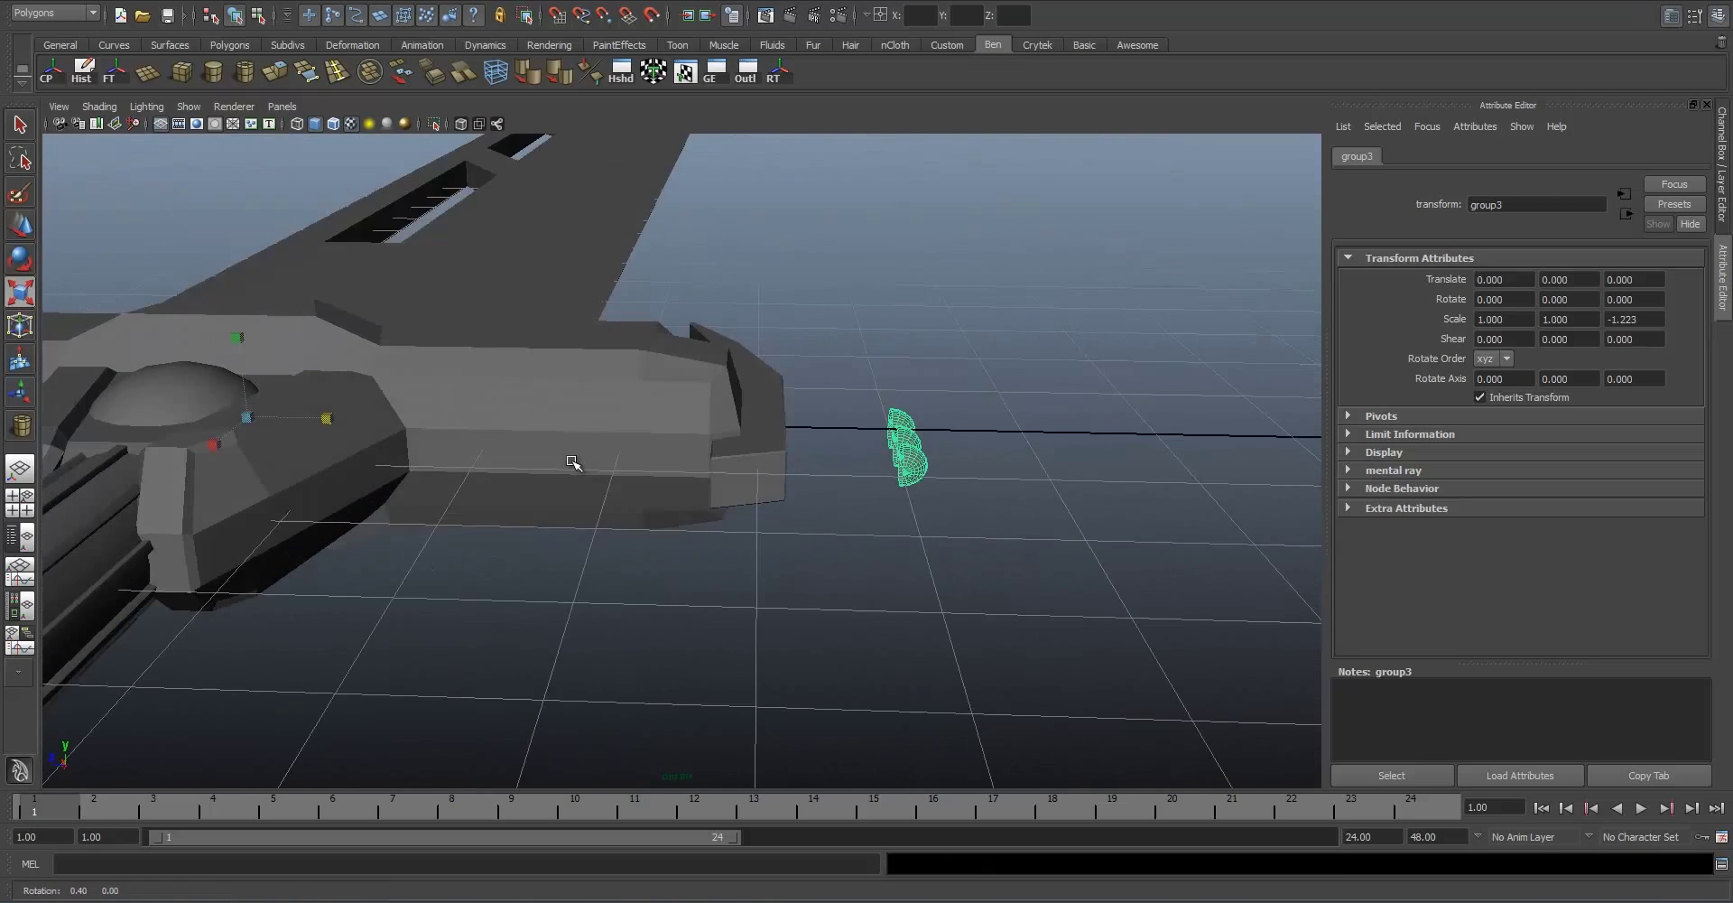
Step: Set the mirrored stud group's Z scale to exactly -1 and deselect it
alt+drag(572, 461, 551, 434)
drag(359, 427, 343, 427)
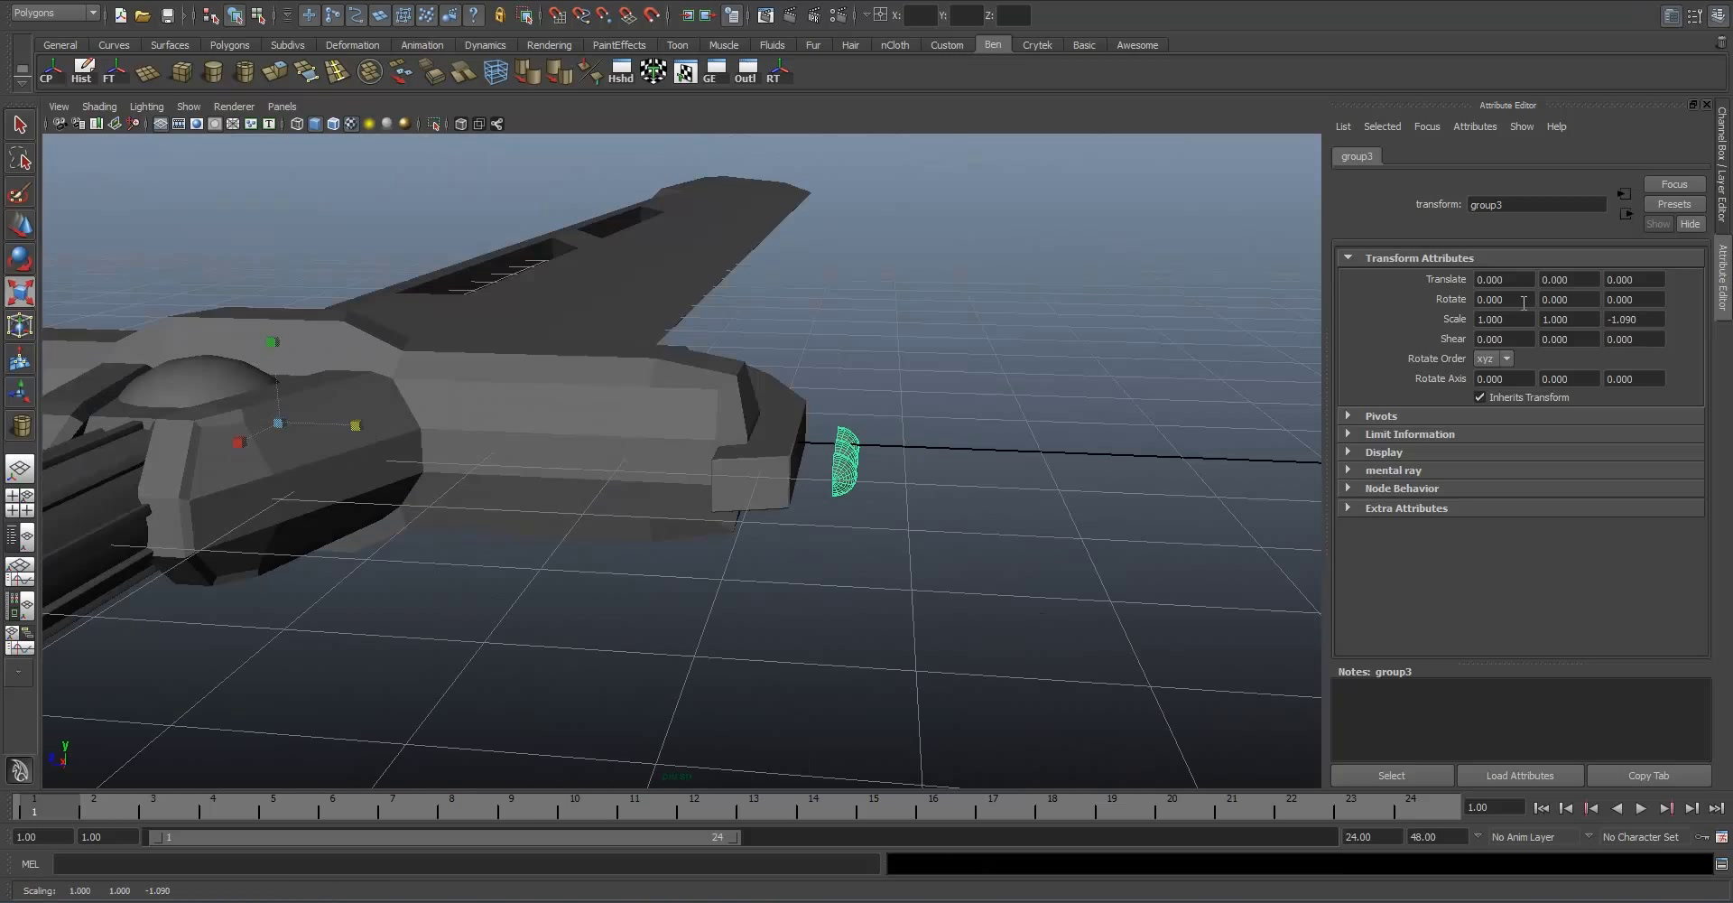
drag(1643, 318, 1357, 296)
text(-1)
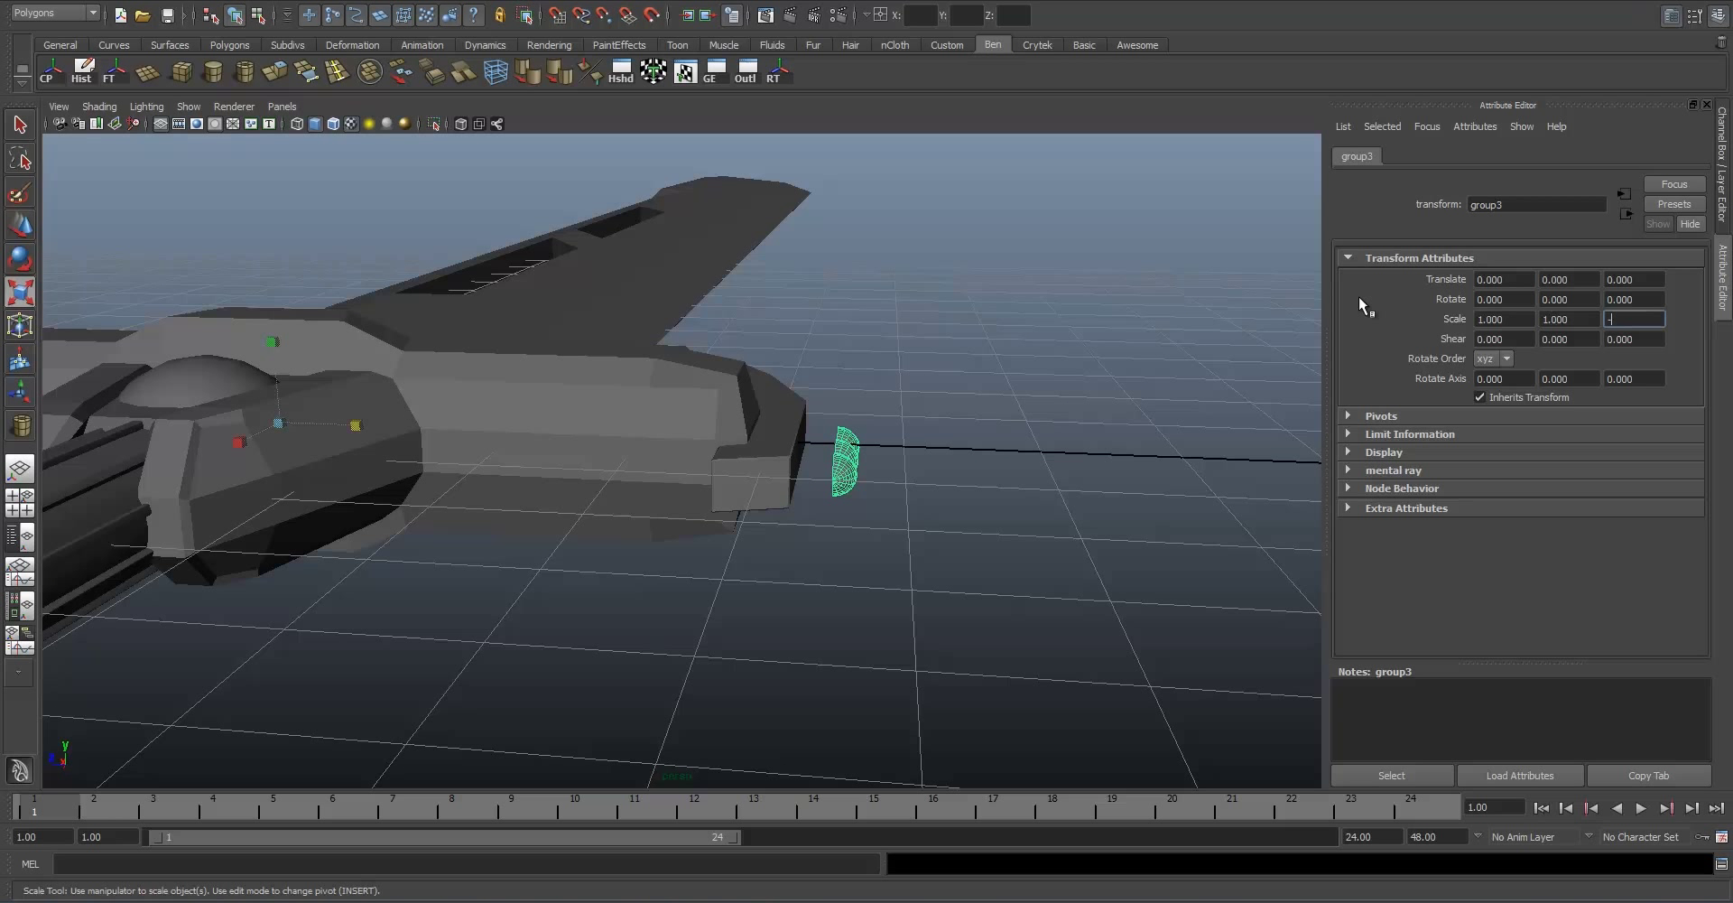
key(Return)
click(867, 407)
Step: Extrude the end face of the pommel block and scale the new face to 0.780 by 0.783
alt+drag(867, 406, 676, 453)
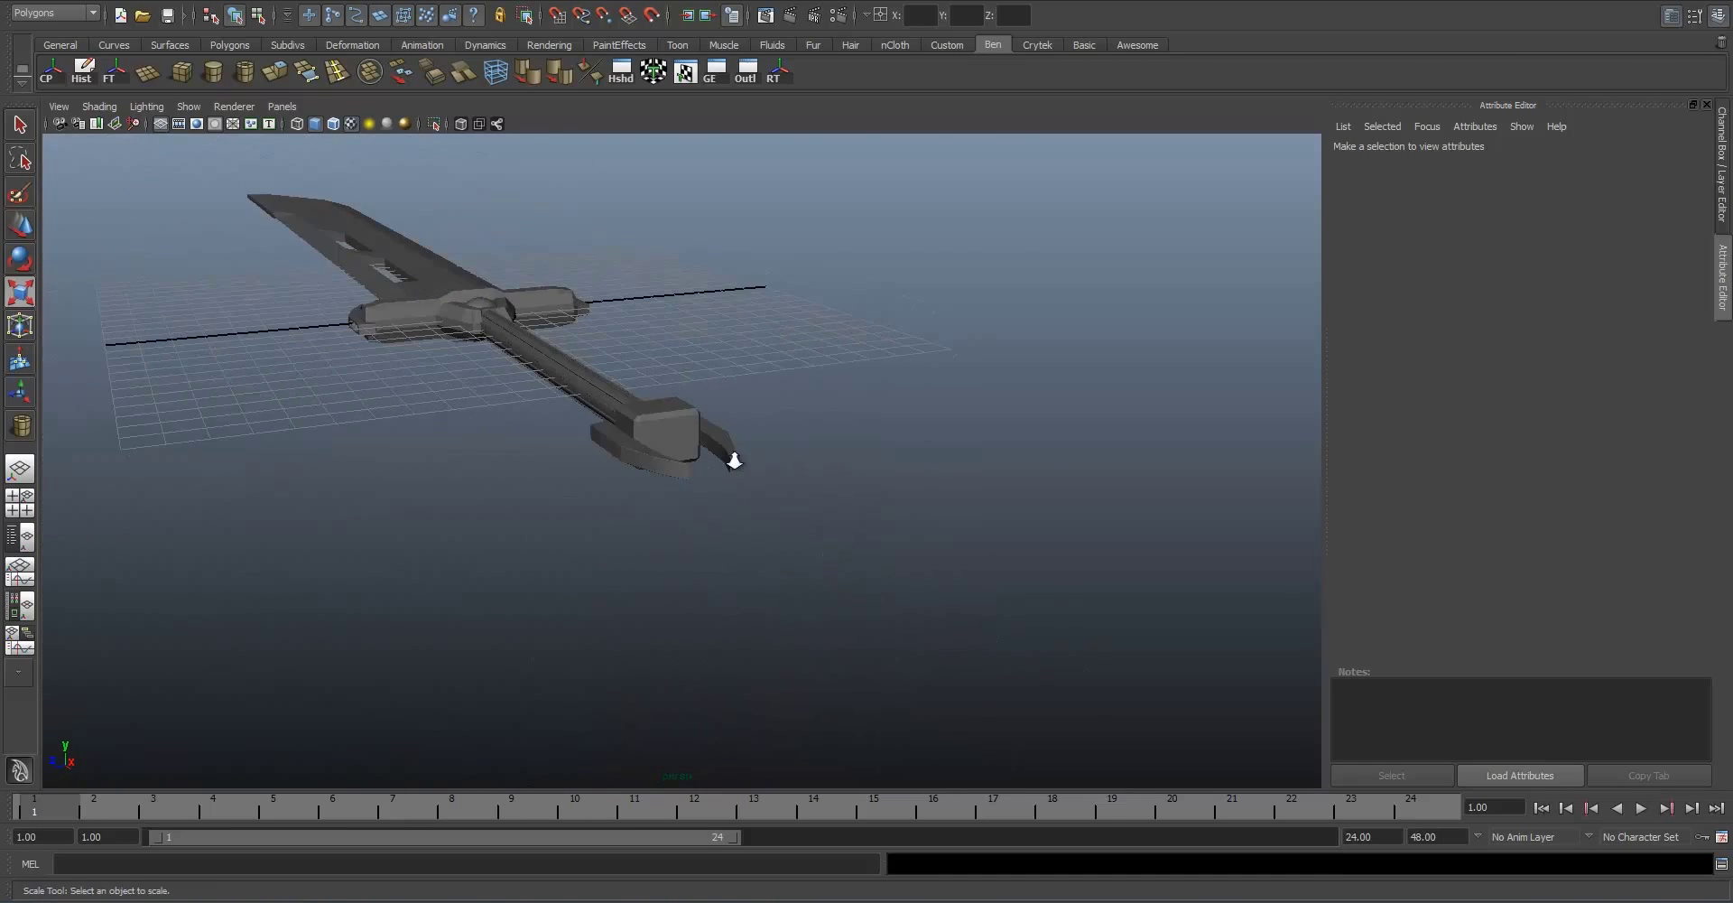
alt+right_drag(732, 461, 804, 458)
click(697, 394)
alt+drag(562, 336, 614, 388)
right_drag(782, 579, 783, 621)
alt+drag(784, 622, 783, 562)
click(718, 386)
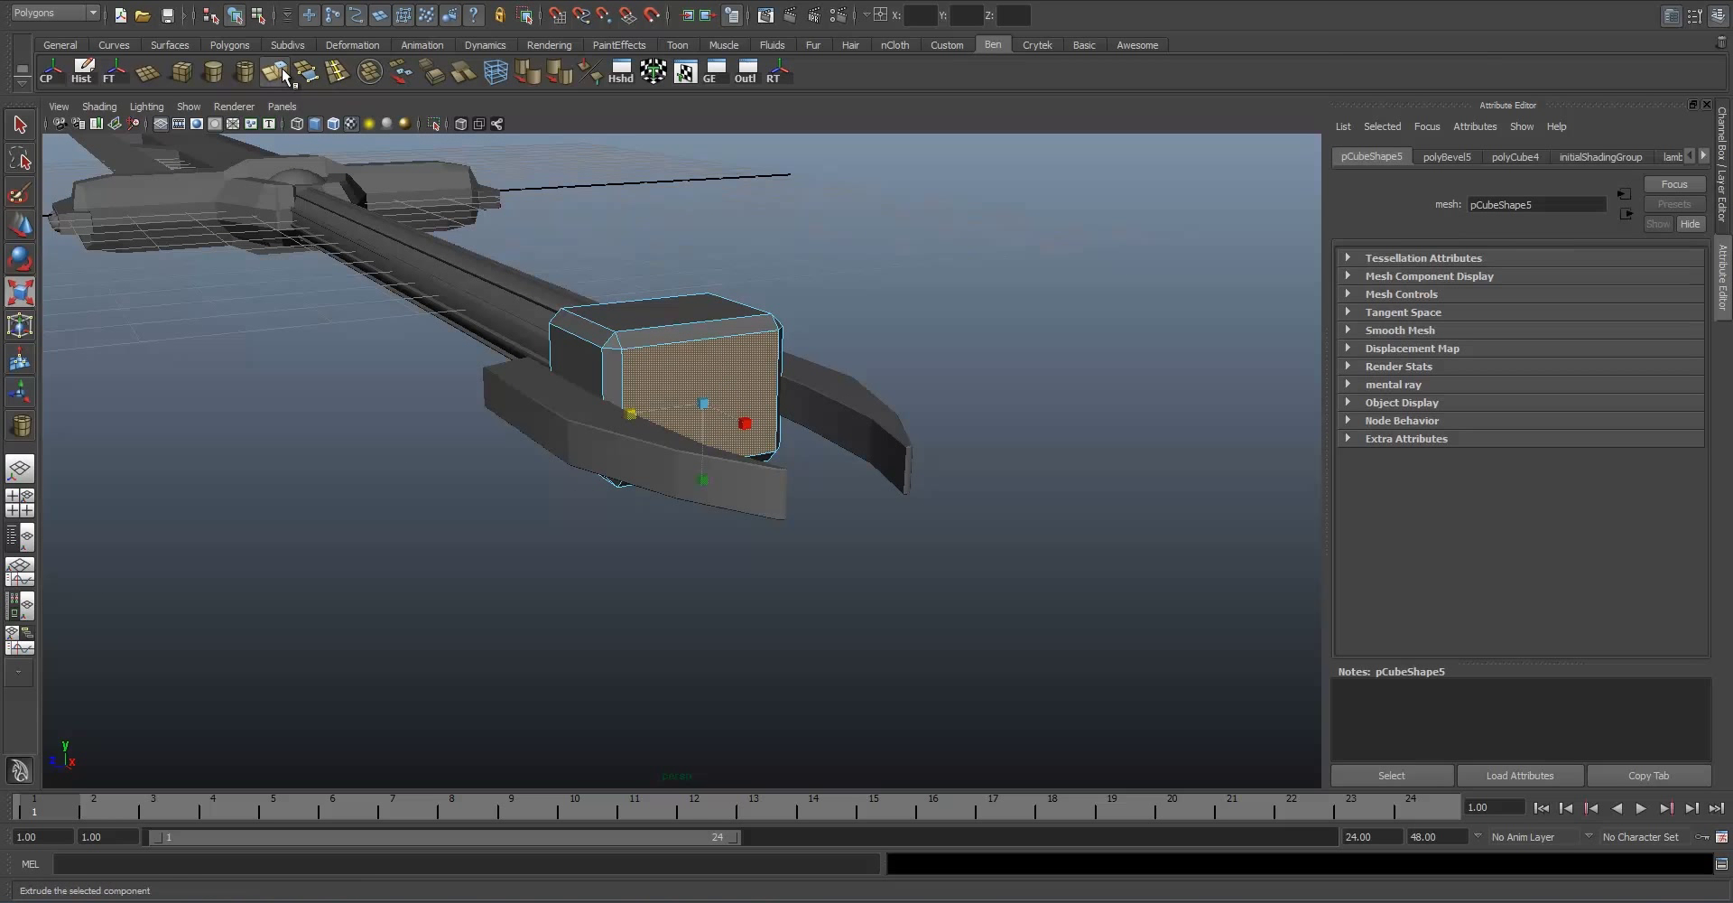
click(282, 75)
drag(703, 480, 697, 458)
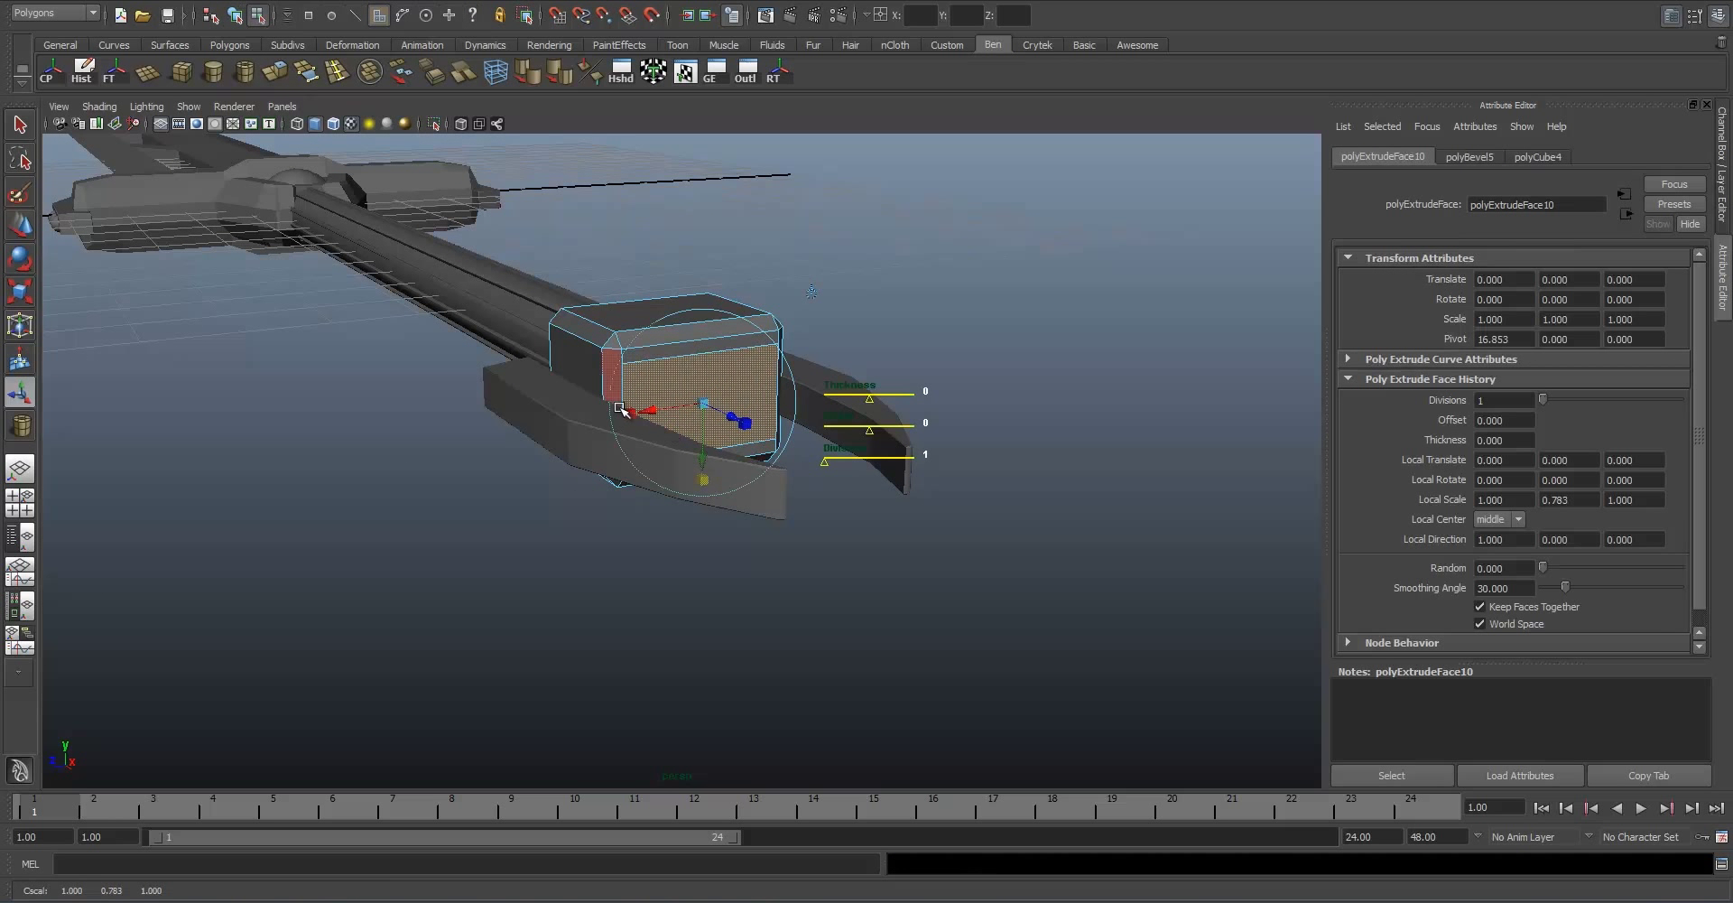
drag(621, 409, 643, 416)
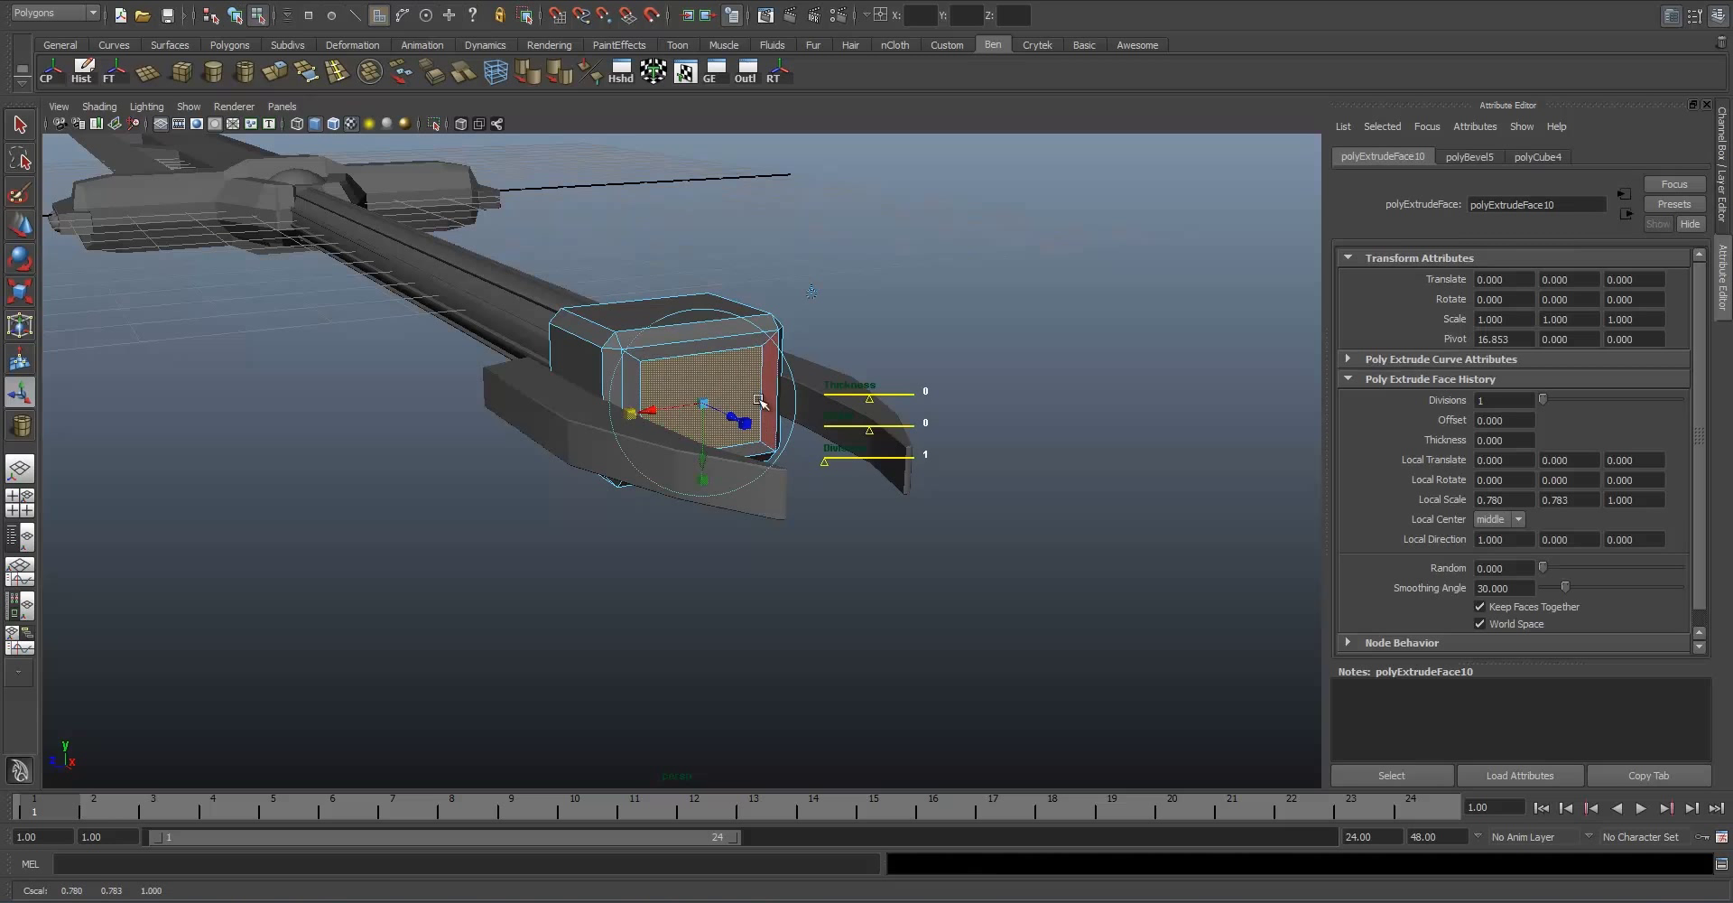
Step: Extrude the inset pommel face again, scale it to 0.784 by 0.747, and push it inward to form a recess
click(278, 74)
drag(630, 414, 646, 412)
drag(704, 480, 707, 463)
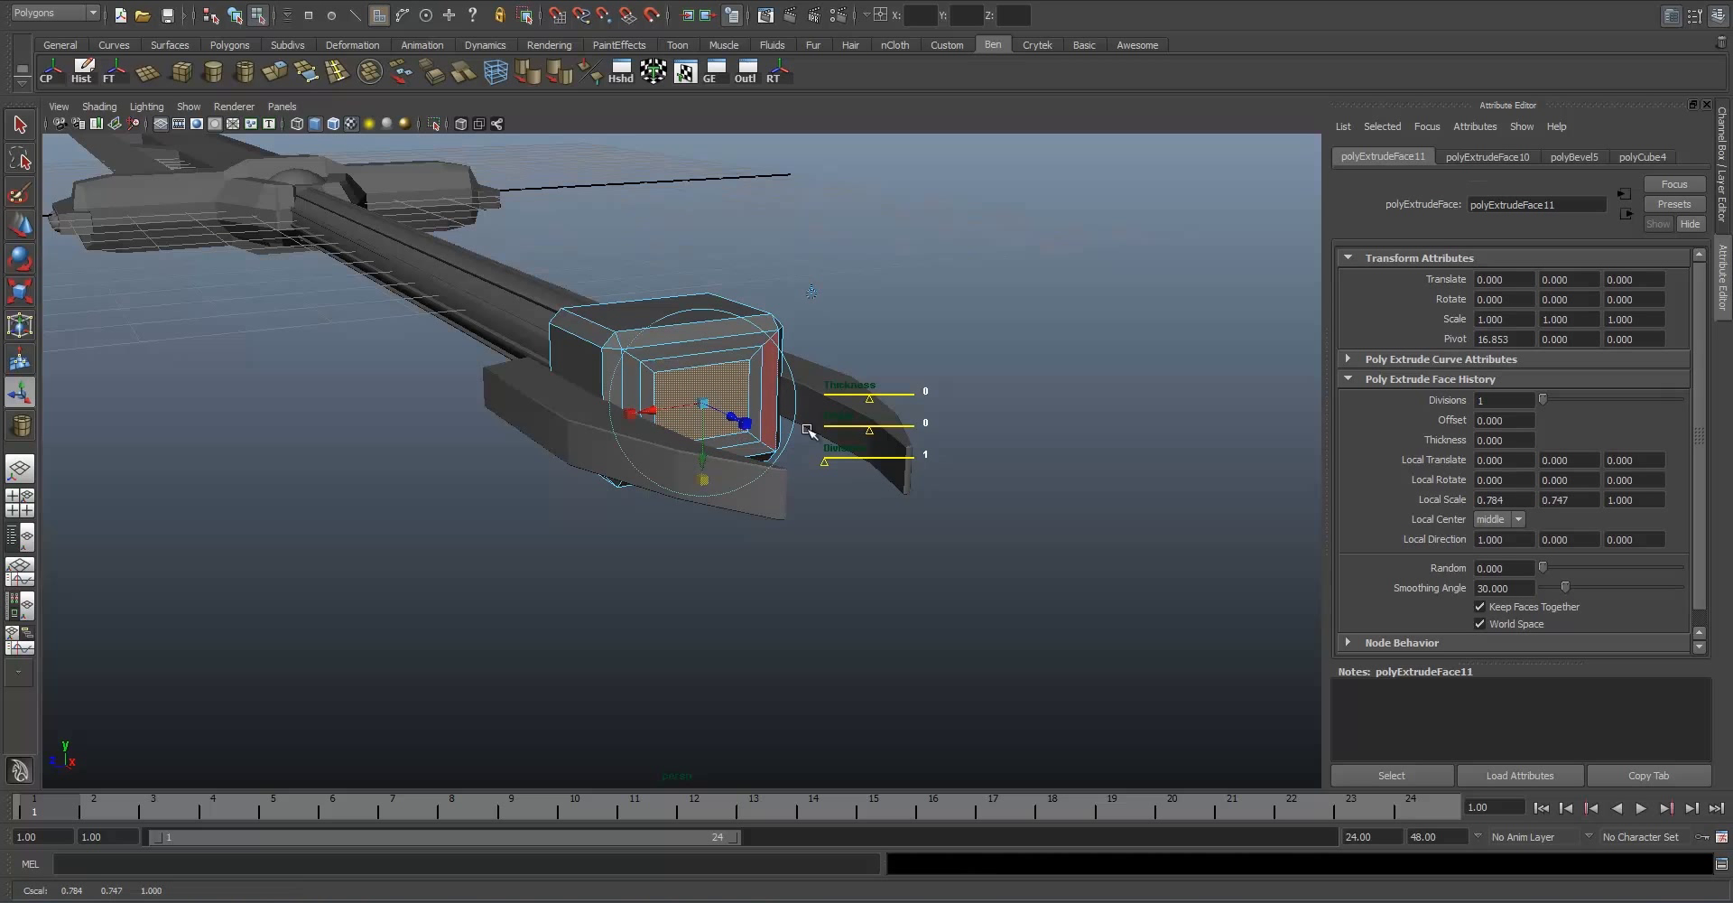
key(w)
alt+drag(772, 348, 720, 381)
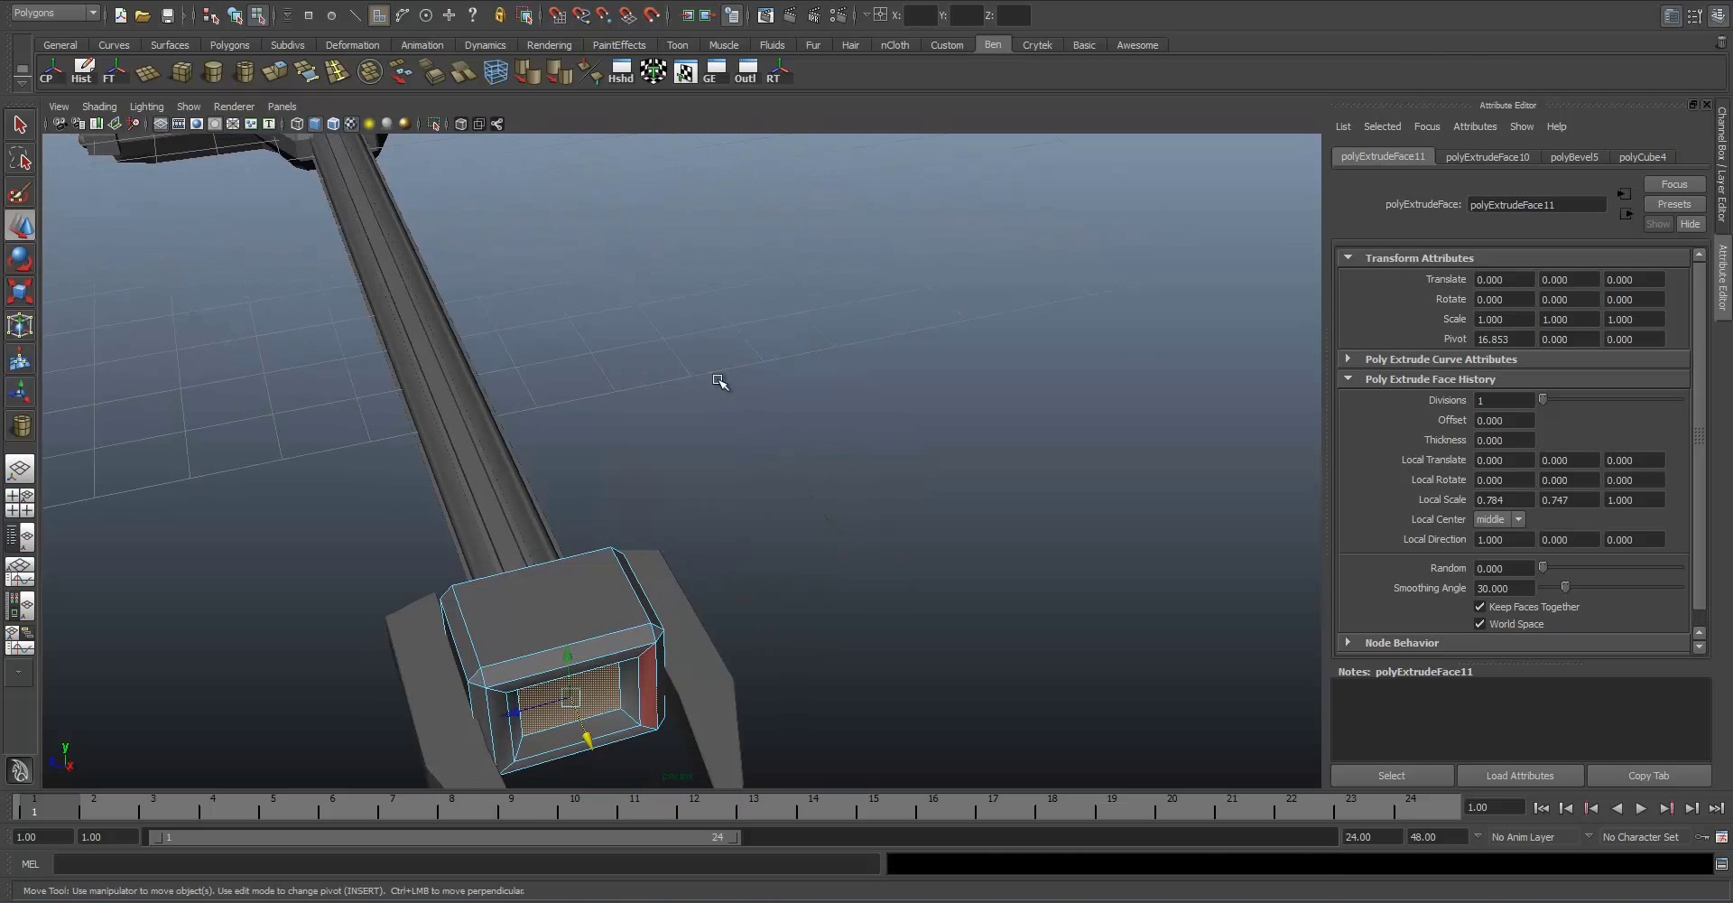
alt+middle_drag(681, 535, 721, 439)
Step: Return the pommel block to object mode, apply the soften/harden edge operation to it, and deselect it
right_drag(676, 515, 735, 488)
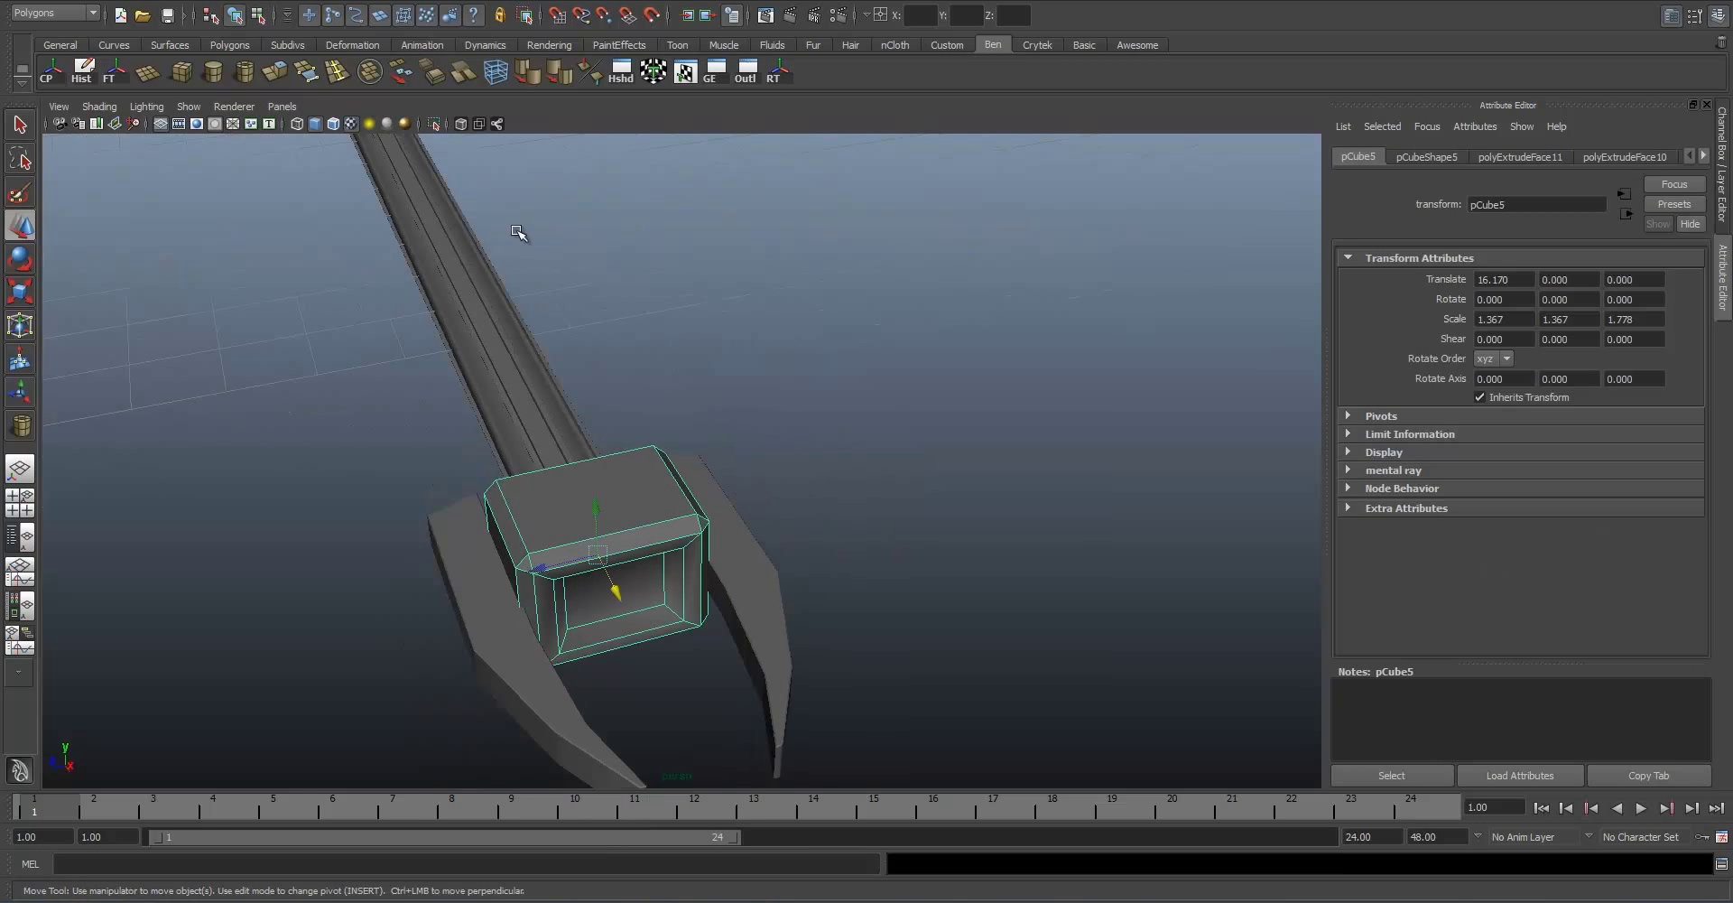
click(560, 74)
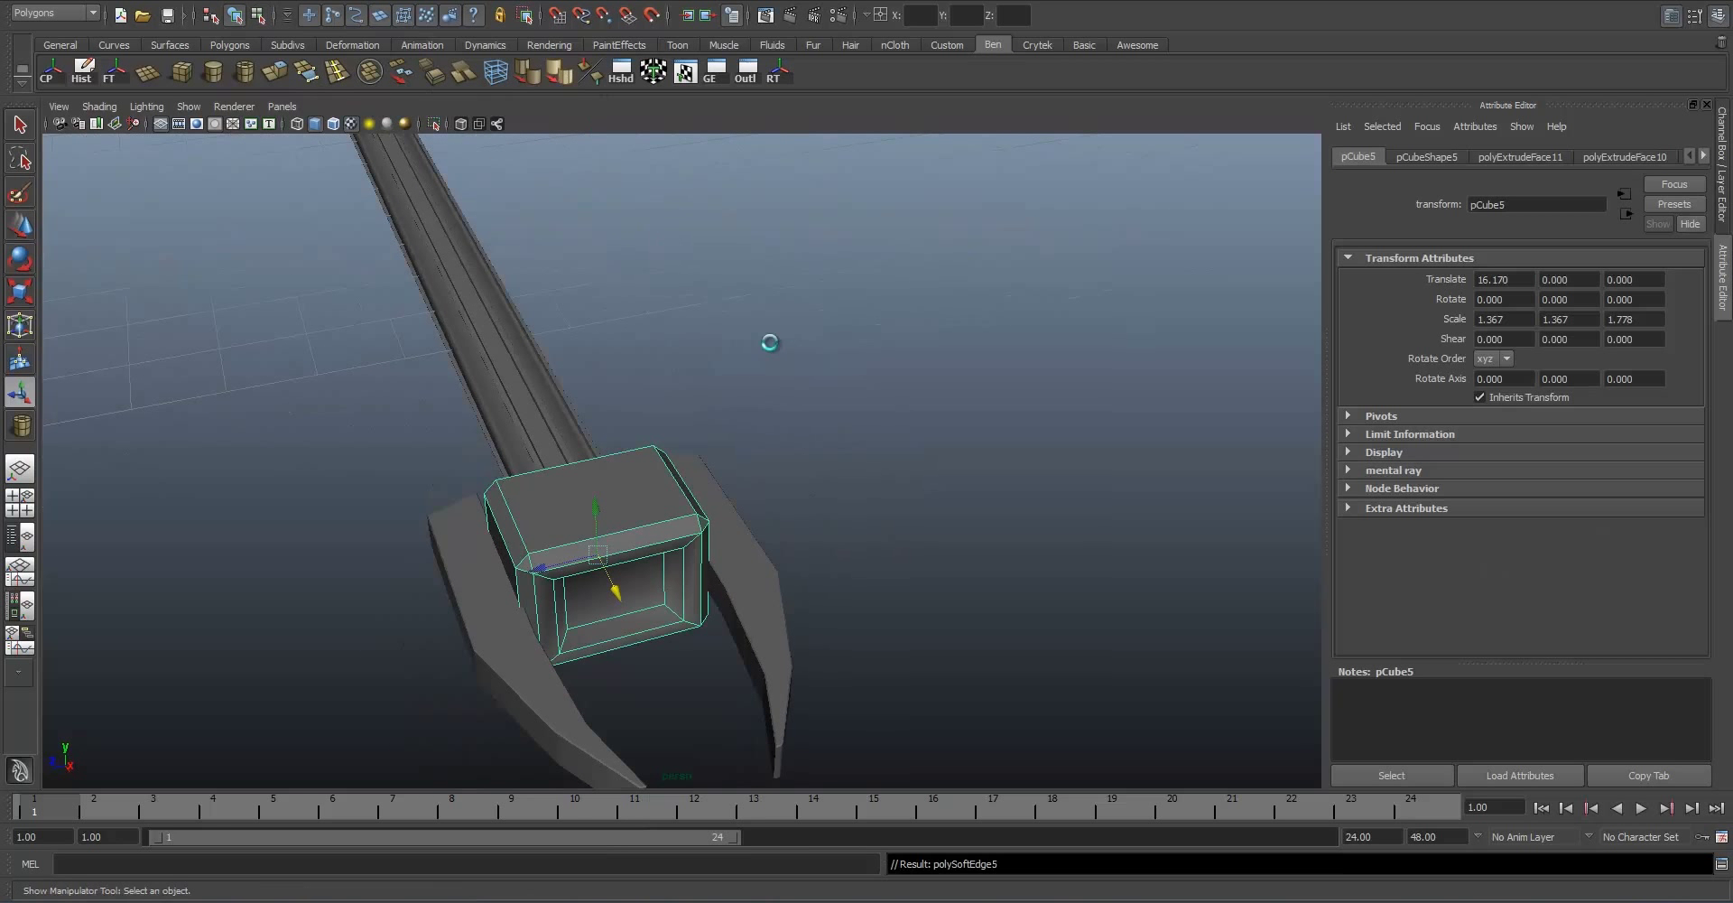
click(771, 341)
Step: Duplicate the guard's centre sphere, move the copy into the pommel's end recess, and shrink it to a scale of 0.379
alt+right_drag(770, 341, 642, 379)
alt+drag(642, 379, 610, 356)
click(563, 266)
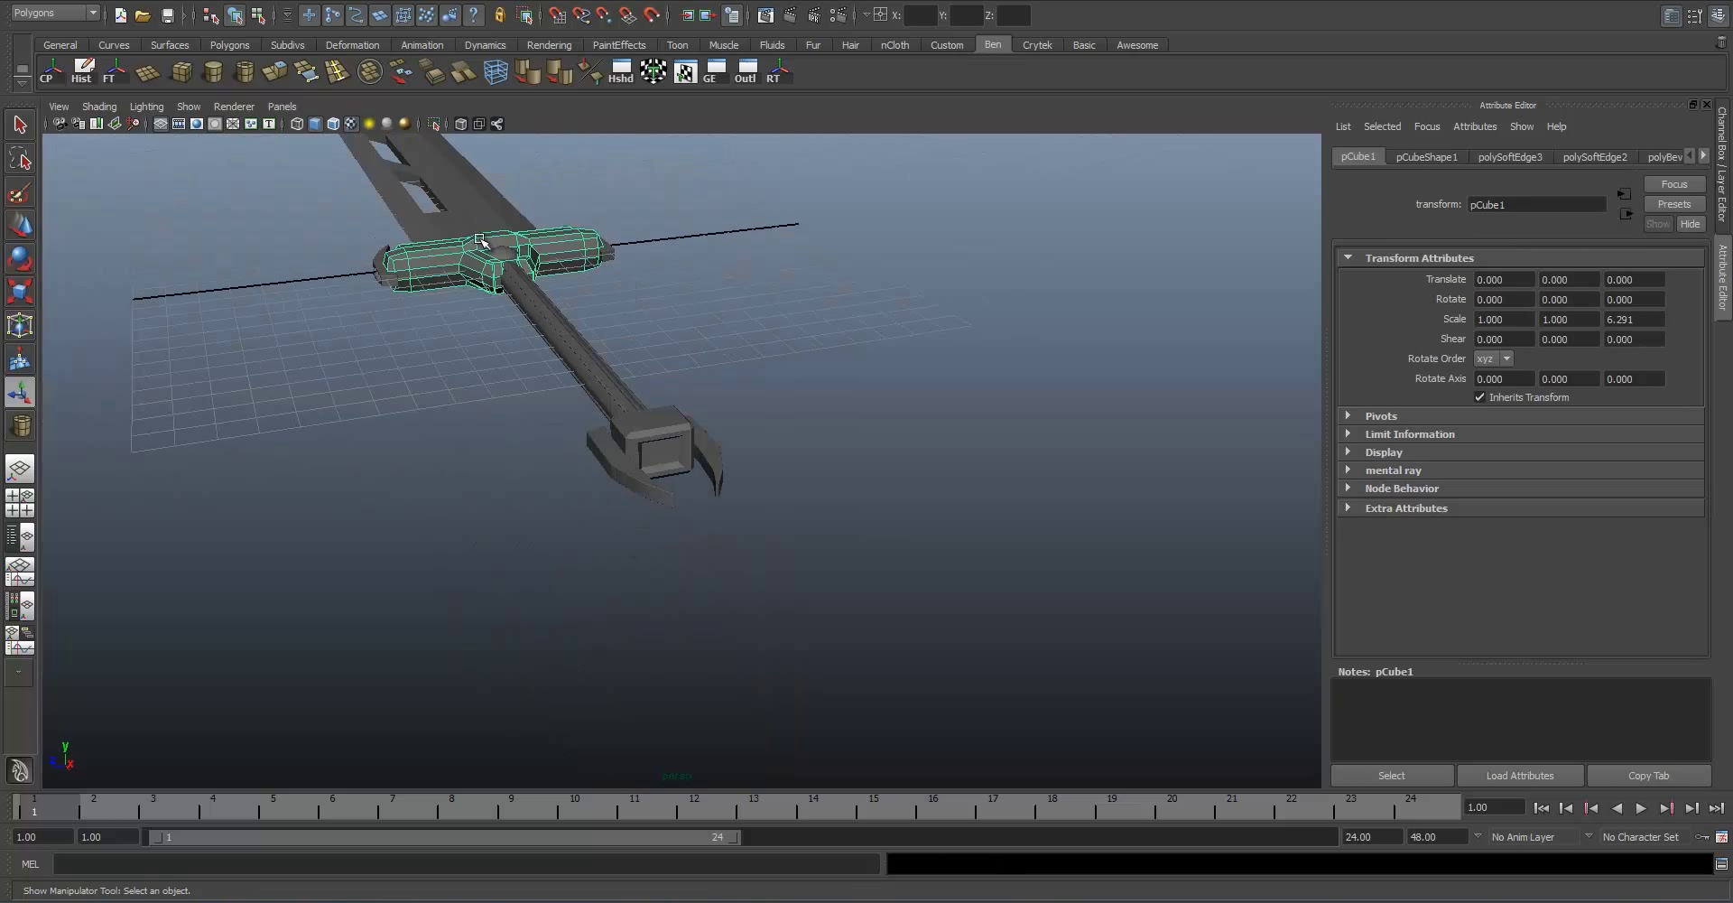
click(503, 252)
key(ctrl+d)
key(w)
drag(520, 285, 616, 463)
key(r)
key(f)
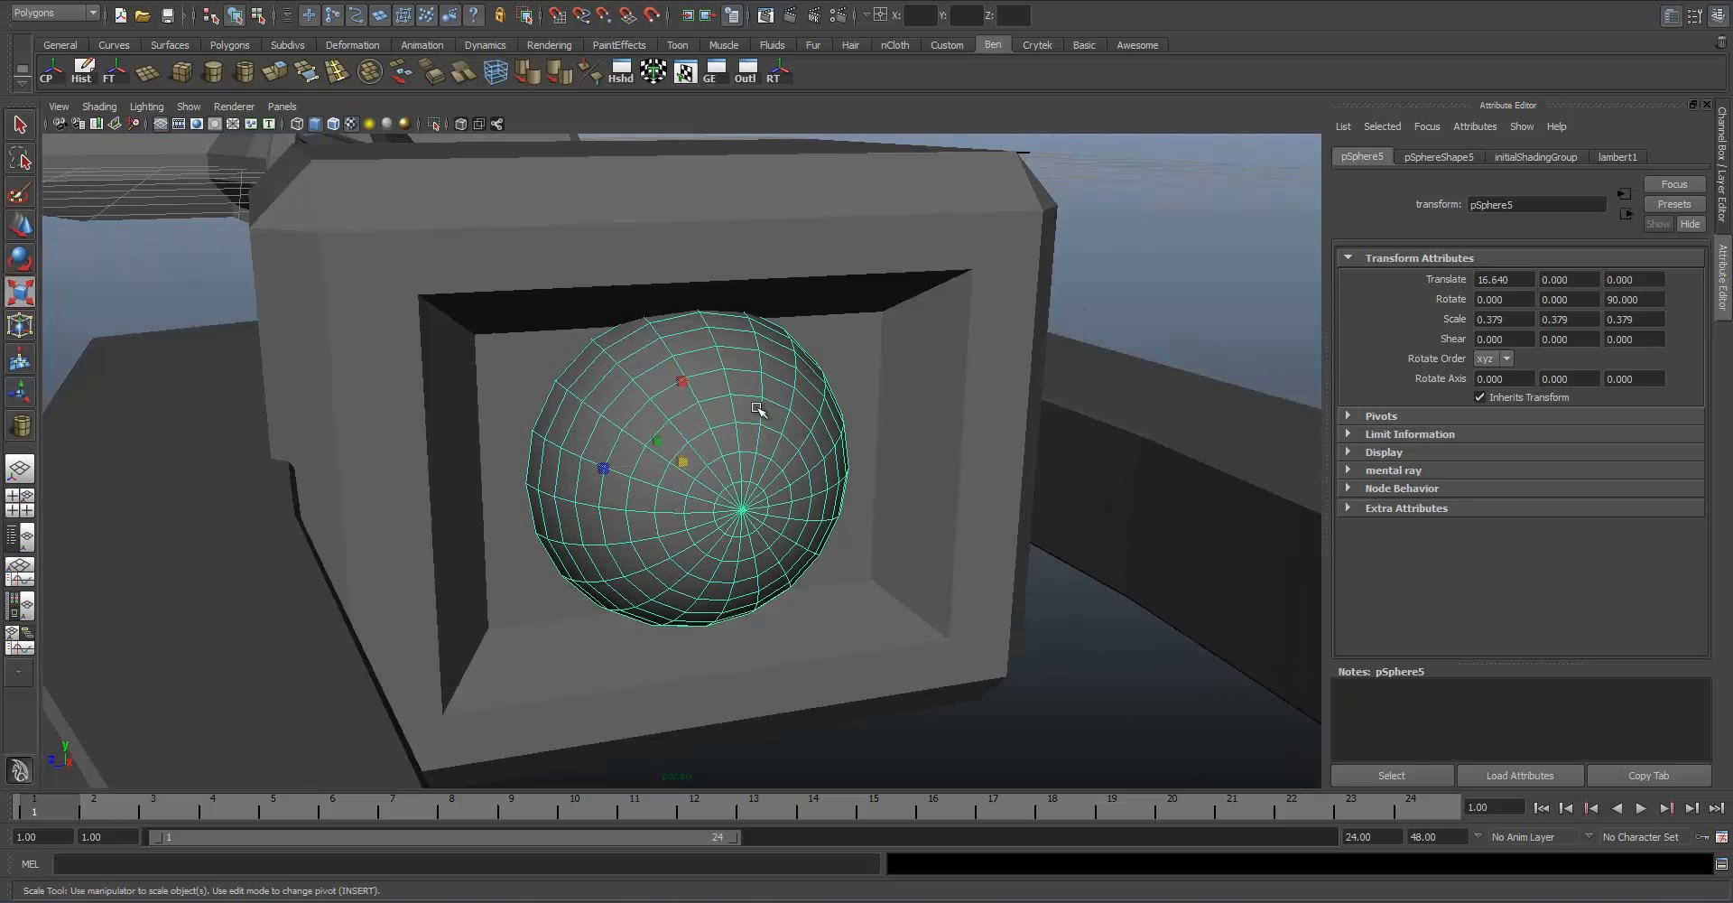
Step: Set the pommel sphere's rotation to 0 and its uniform scale to 0.311, keeping it inside the recess
key(e)
alt+drag(694, 440, 709, 487)
key(r)
key(w)
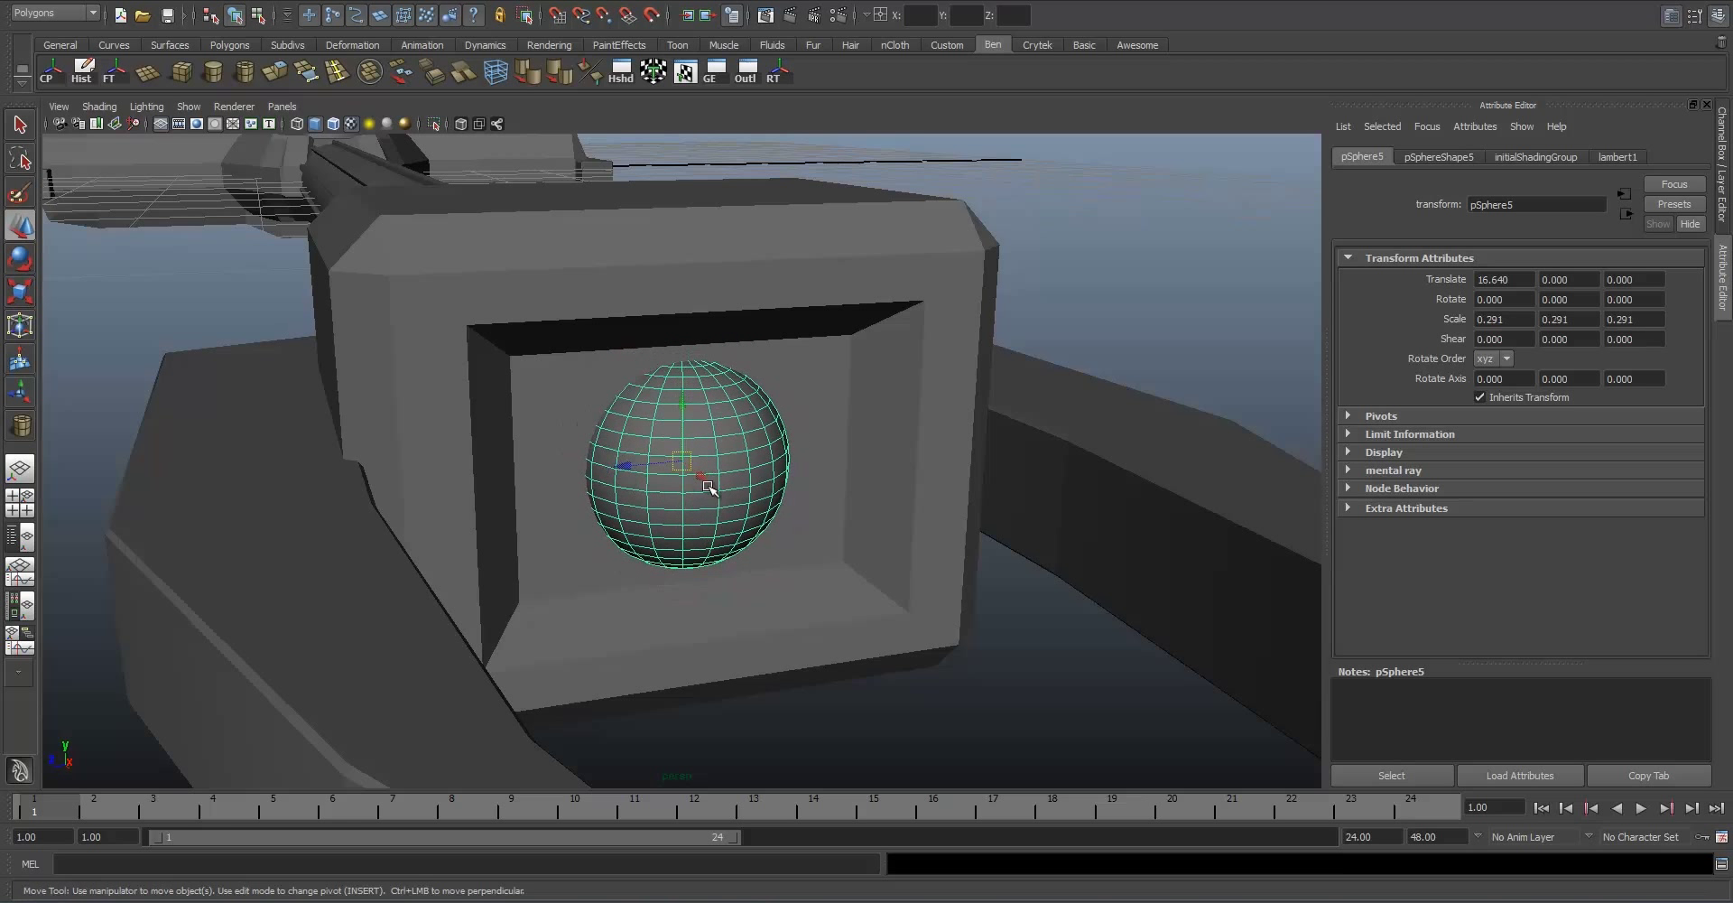
alt+drag(1064, 346, 964, 407)
alt+right_drag(964, 407, 901, 420)
alt+drag(755, 379, 735, 360)
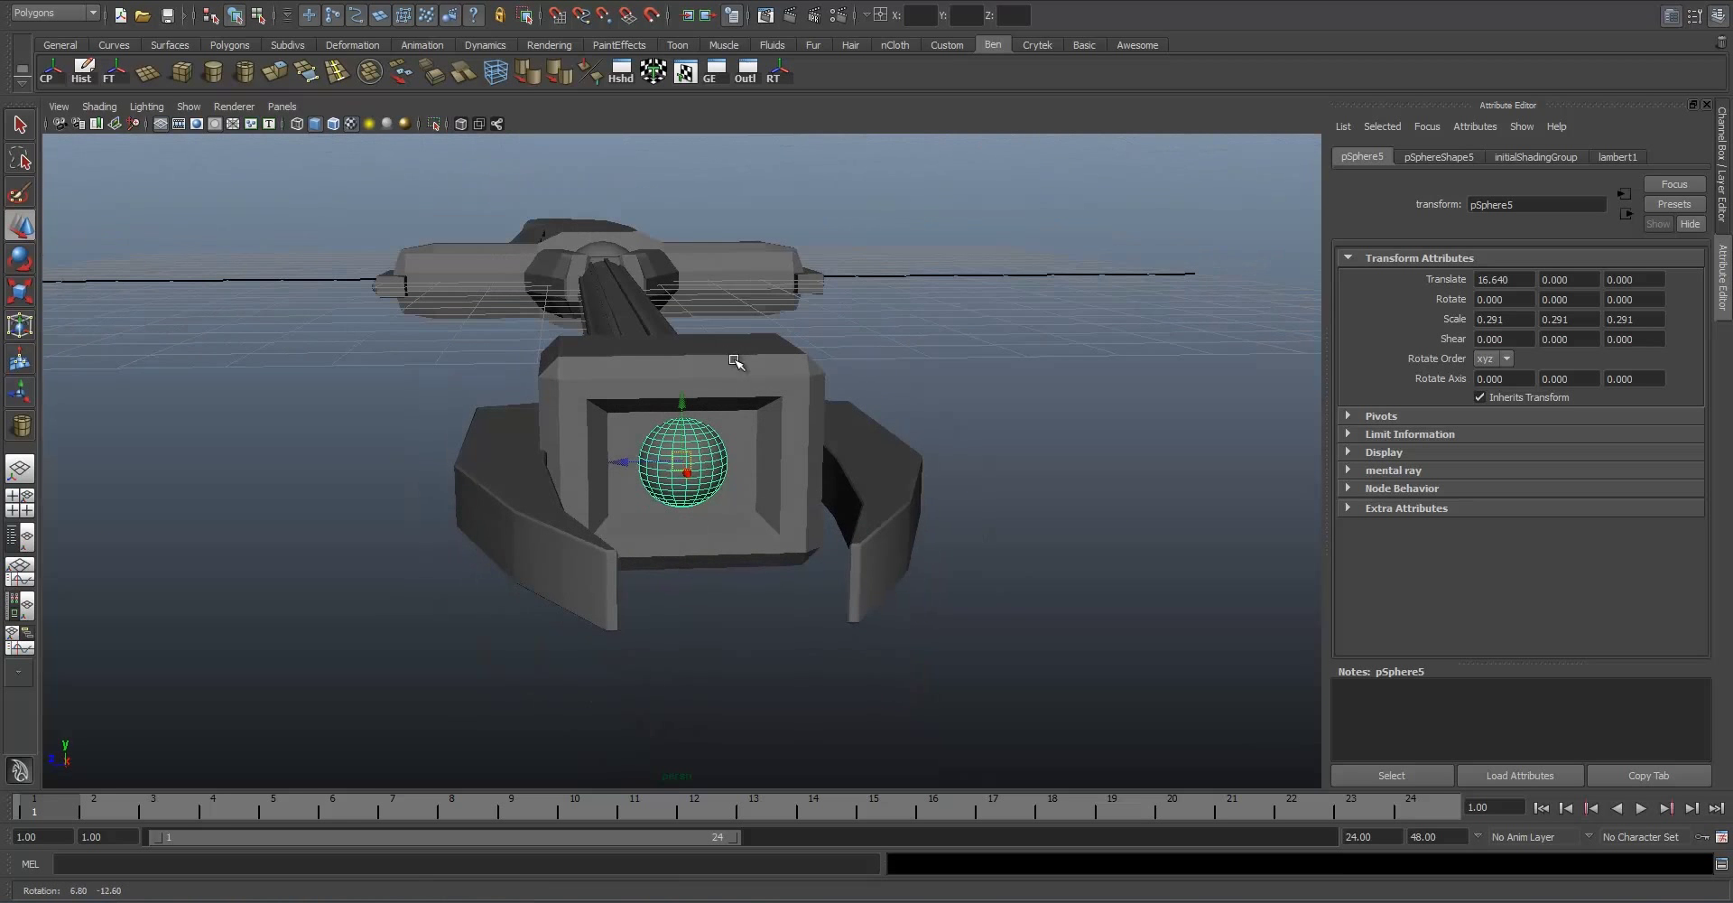
key(r)
click(921, 380)
Step: Examine the pommel, handle and whole sword from several angles and distances
alt+drag(921, 379, 828, 450)
alt+right_drag(828, 450, 735, 402)
alt+middle_drag(736, 402, 762, 481)
alt+drag(762, 480, 774, 550)
alt+right_drag(773, 549, 769, 524)
alt+middle_drag(742, 480, 756, 525)
alt+right_drag(756, 524, 774, 414)
alt+middle_drag(773, 414, 726, 298)
alt+right_drag(726, 298, 765, 491)
alt+drag(765, 491, 774, 418)
alt+right_drag(773, 418, 746, 445)
alt+drag(747, 445, 572, 382)
alt+right_drag(573, 382, 258, 191)
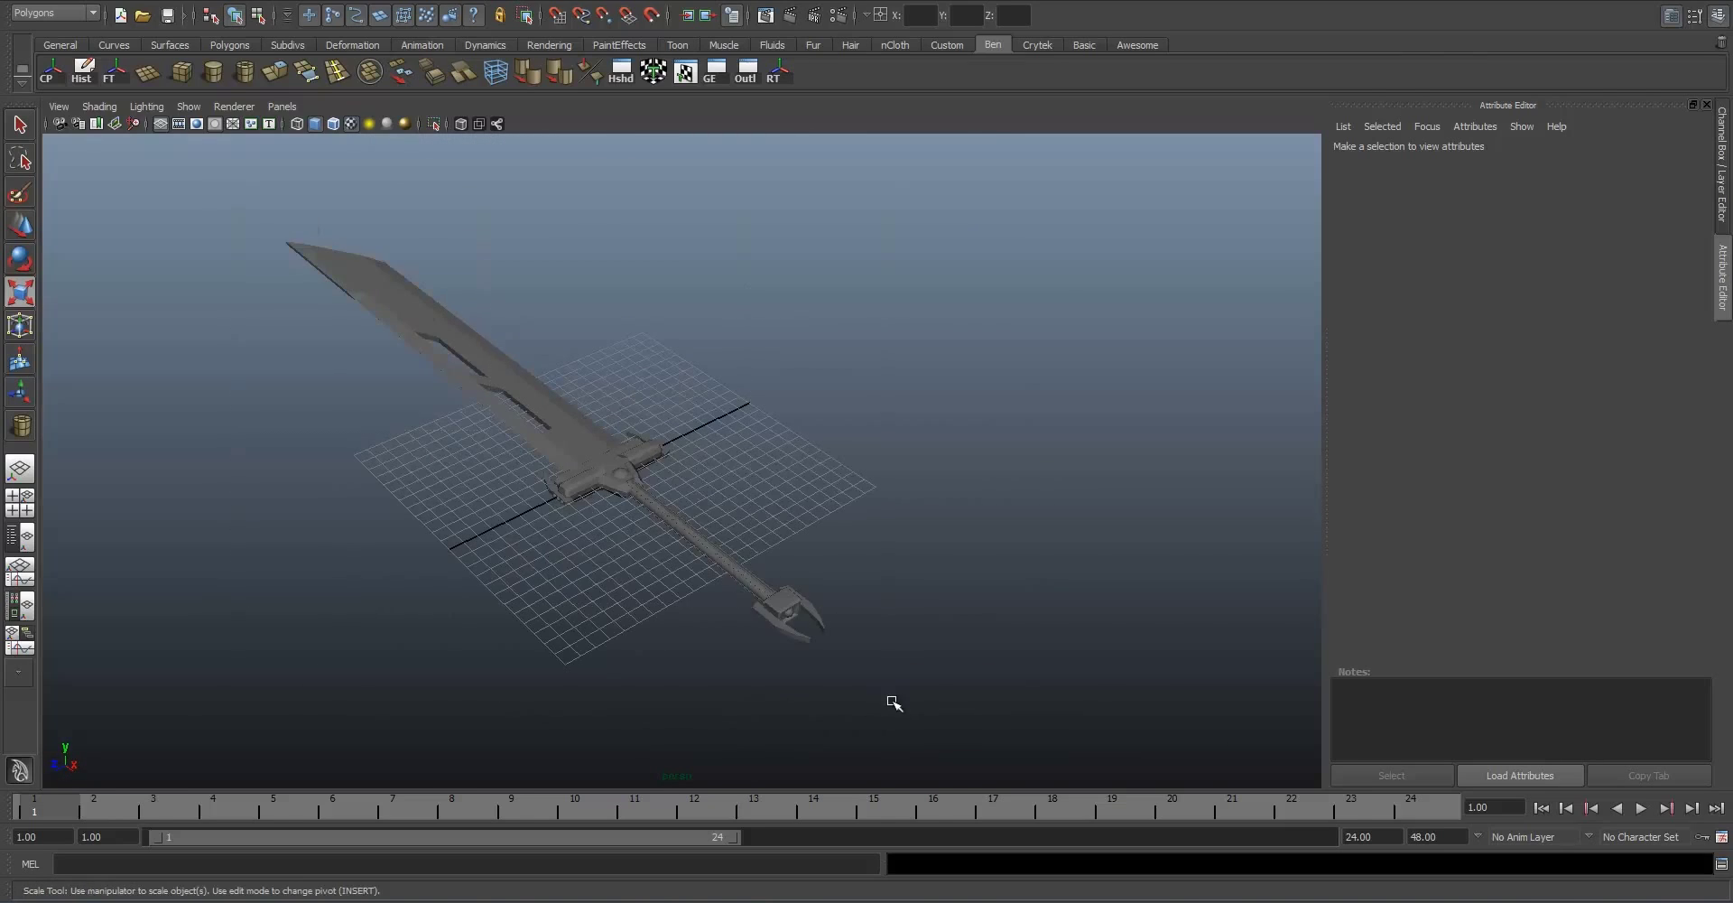
drag(258, 191, 892, 702)
scroll(813, 628, up, 8)
alt+drag(813, 628, 682, 484)
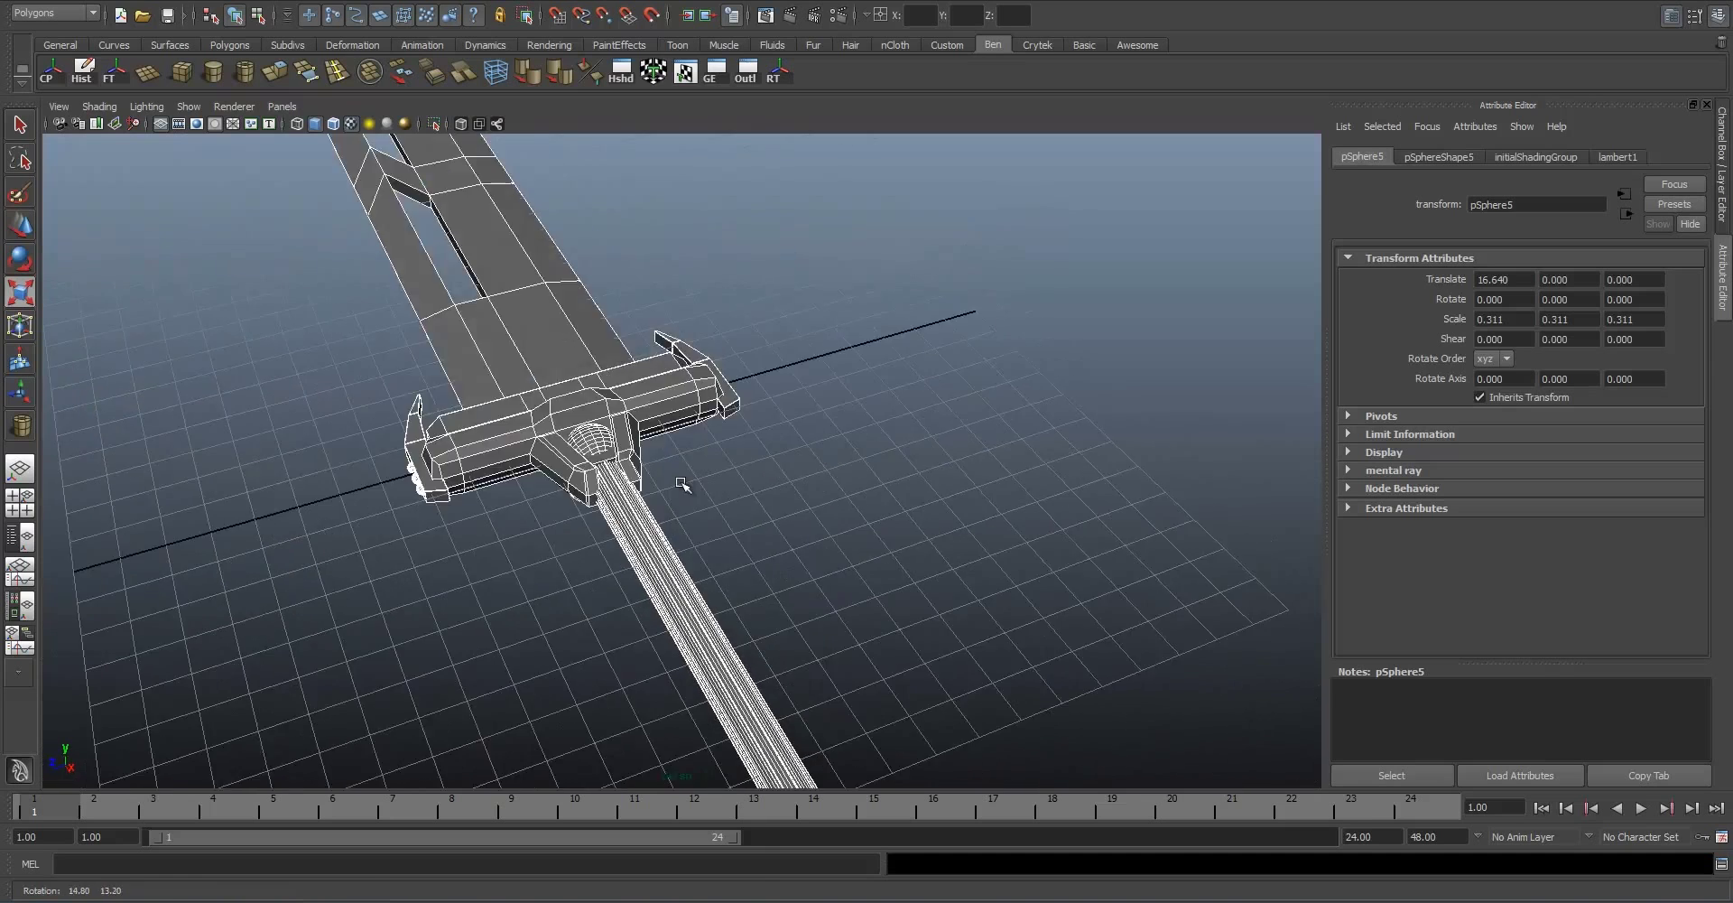
alt+right_drag(683, 485, 782, 547)
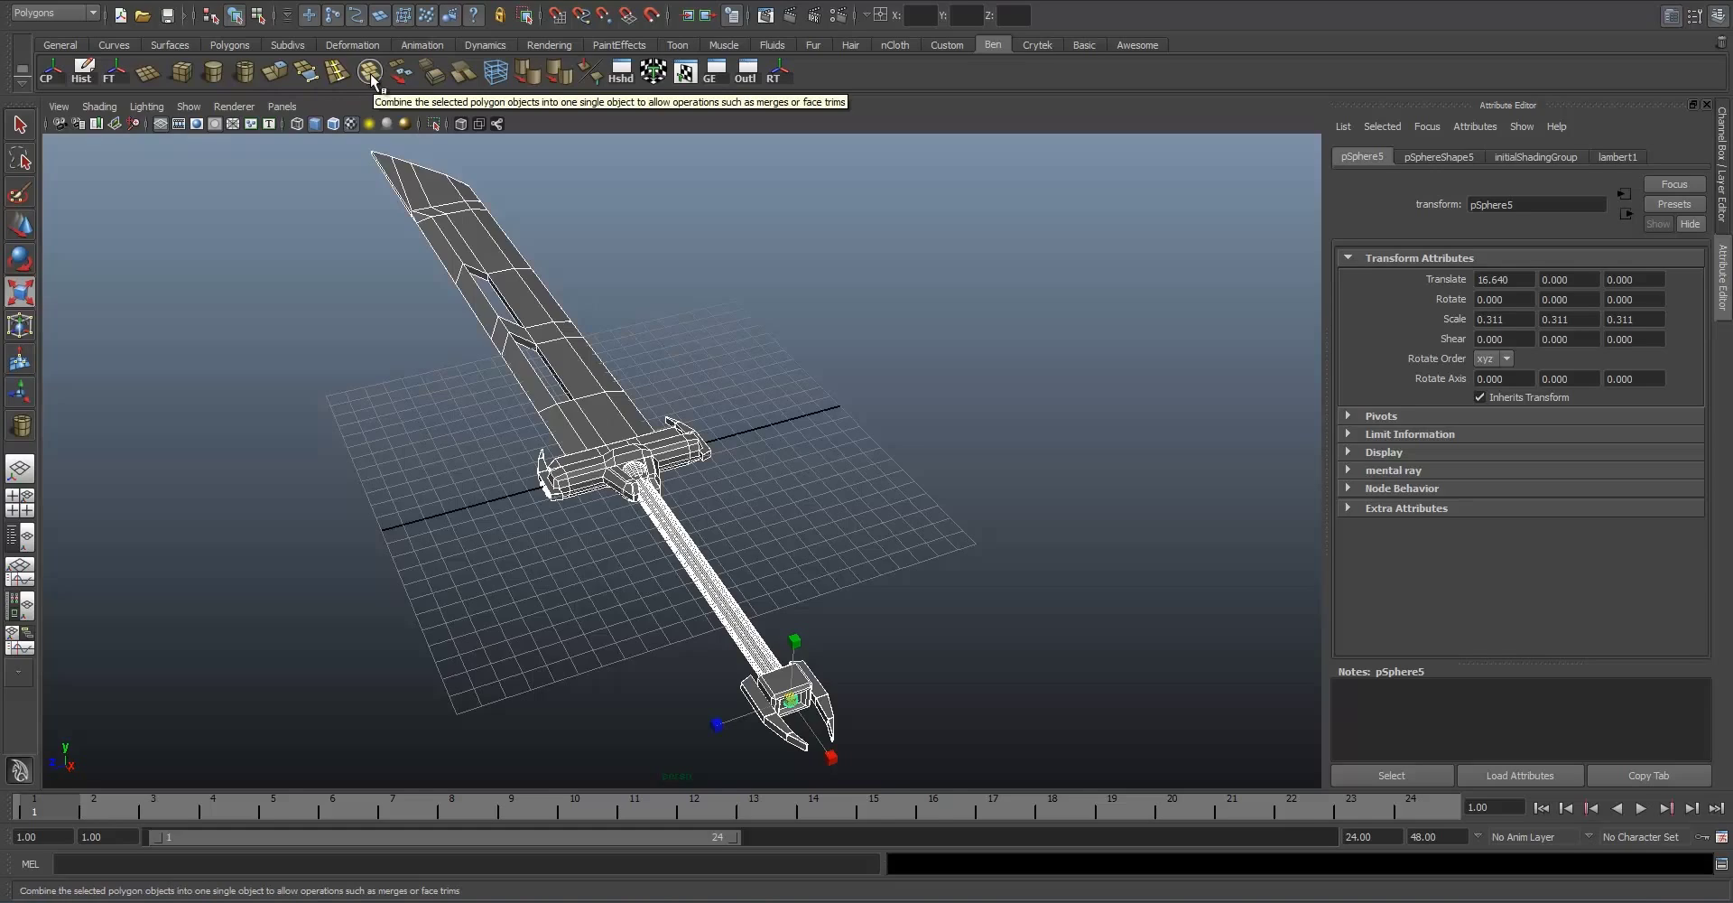
scroll(684, 364, up, 5)
scroll(685, 368, down, 7)
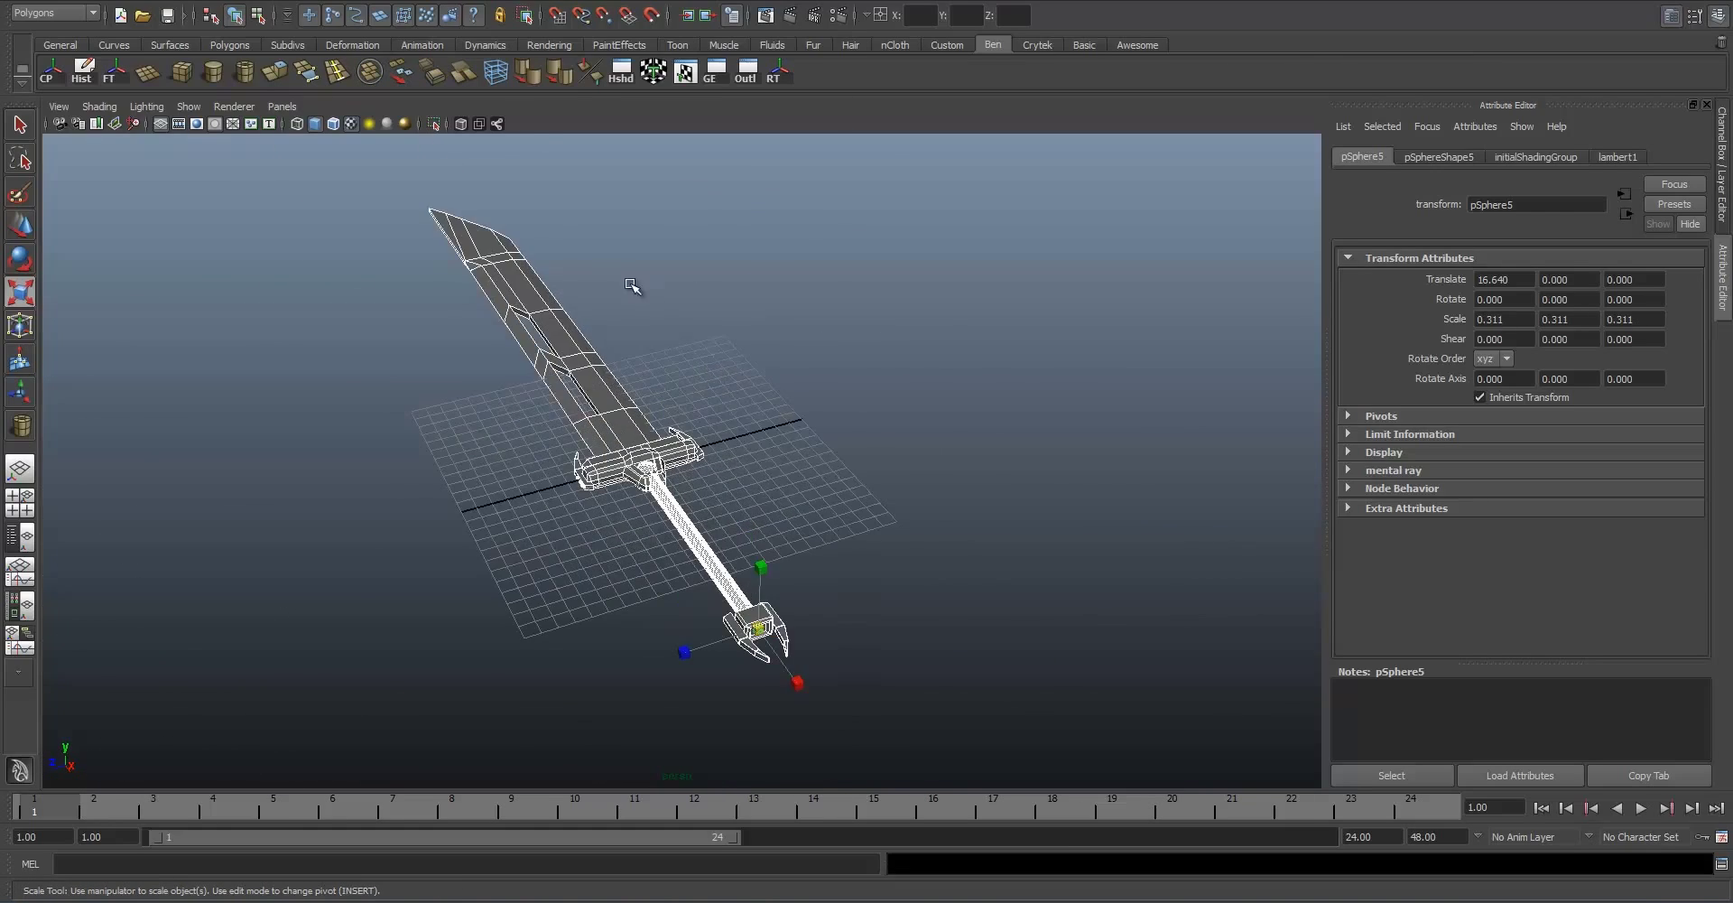
scroll(632, 287, up, 5)
alt+drag(626, 314, 746, 456)
alt+middle_drag(747, 457, 704, 318)
alt+drag(704, 317, 727, 355)
click(763, 419)
Step: Select every part of the sword, combine them into one mesh, and deselect it
drag(834, 726, 404, 157)
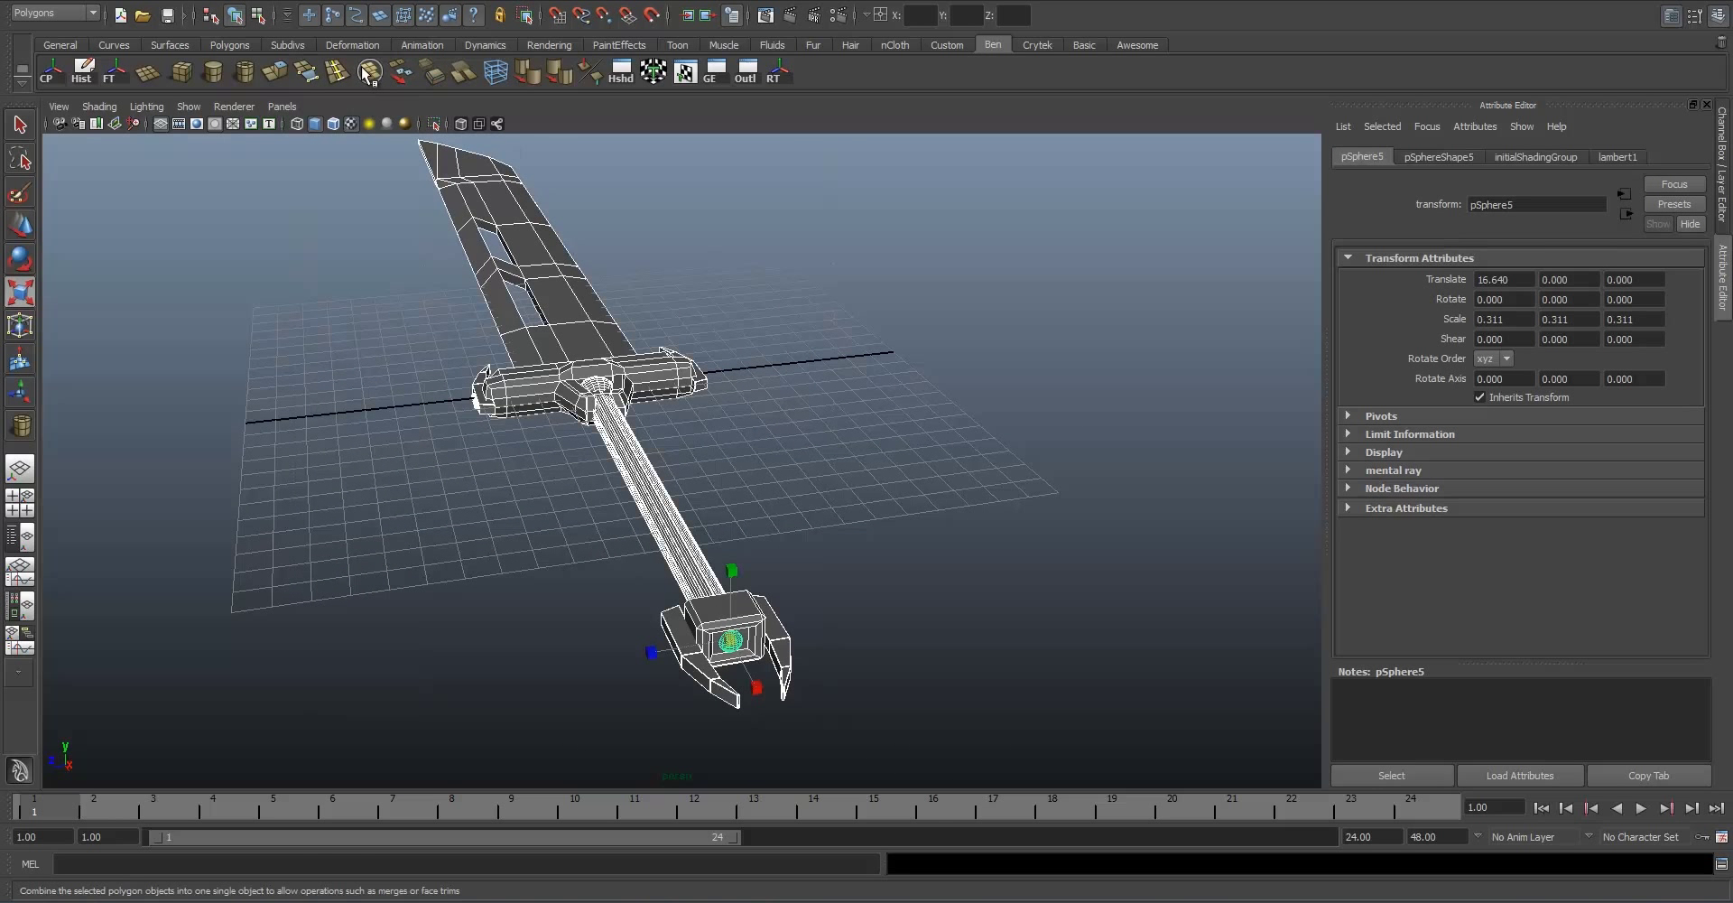
click(334, 1)
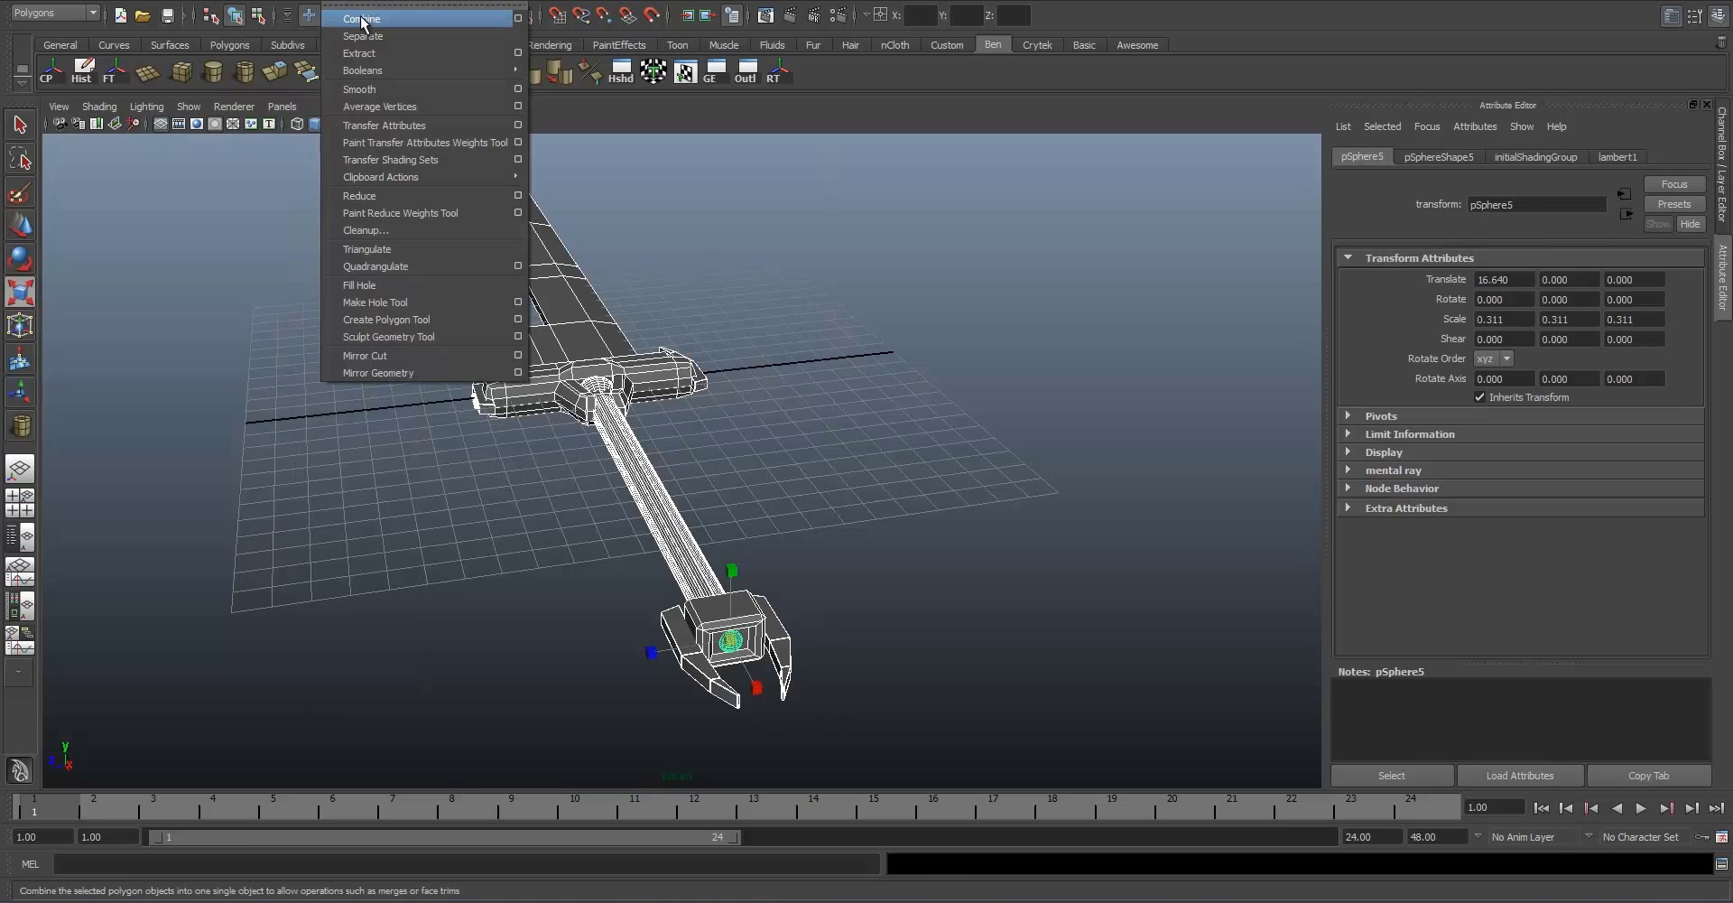
click(364, 19)
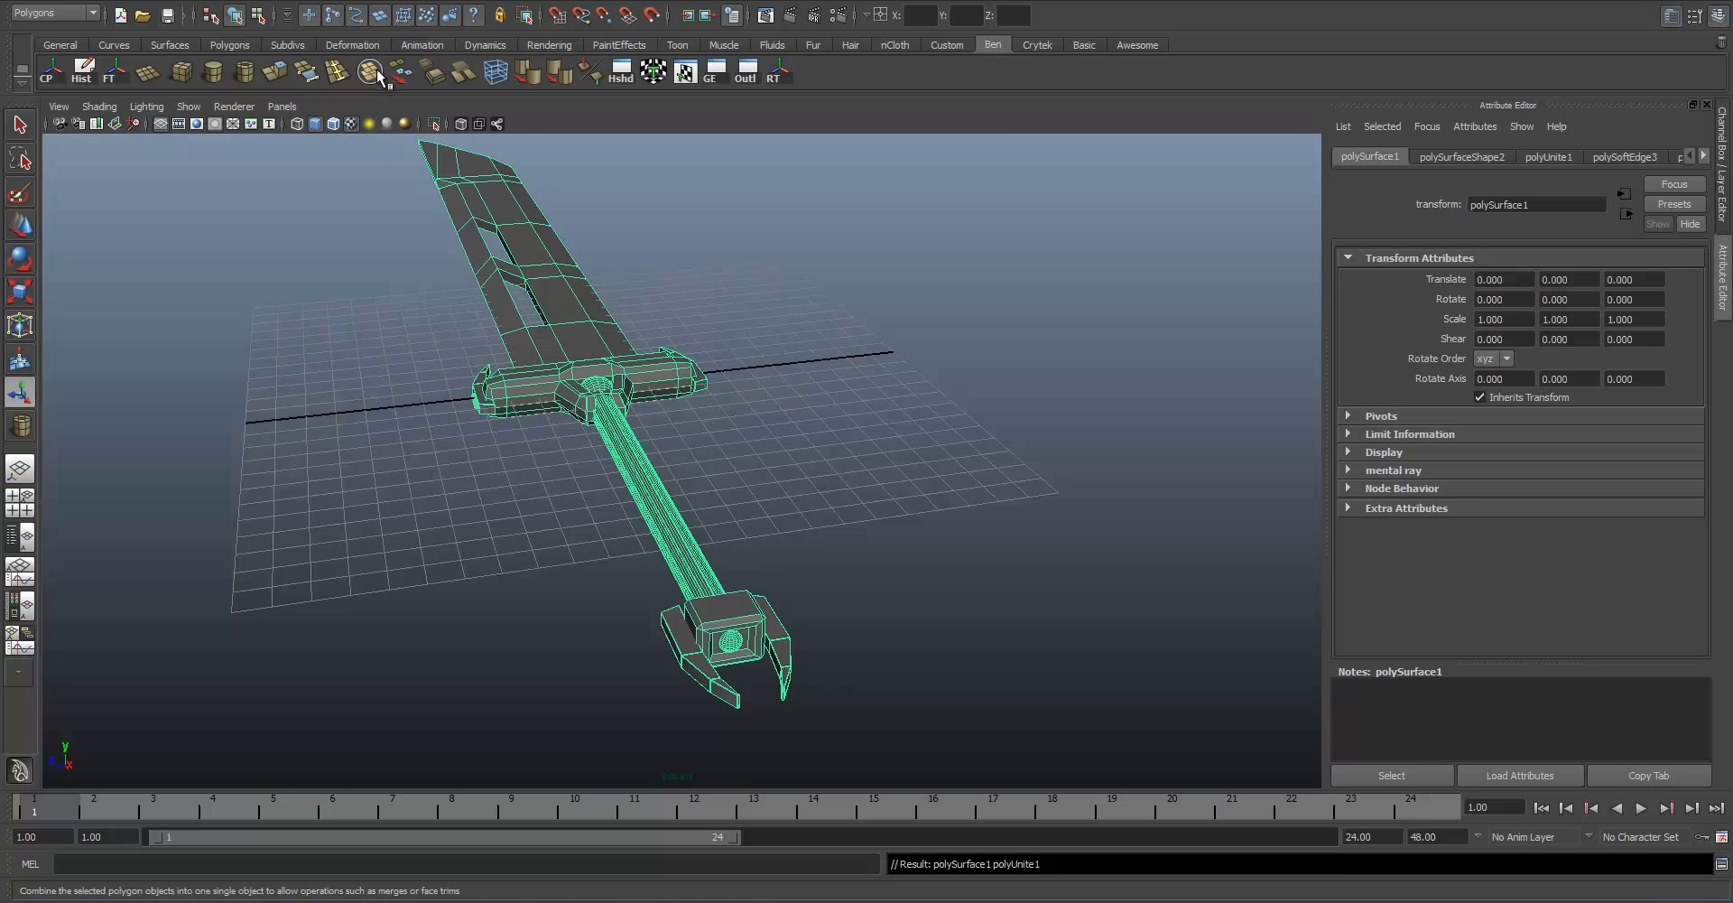
scroll(743, 407, down, 3)
click(707, 415)
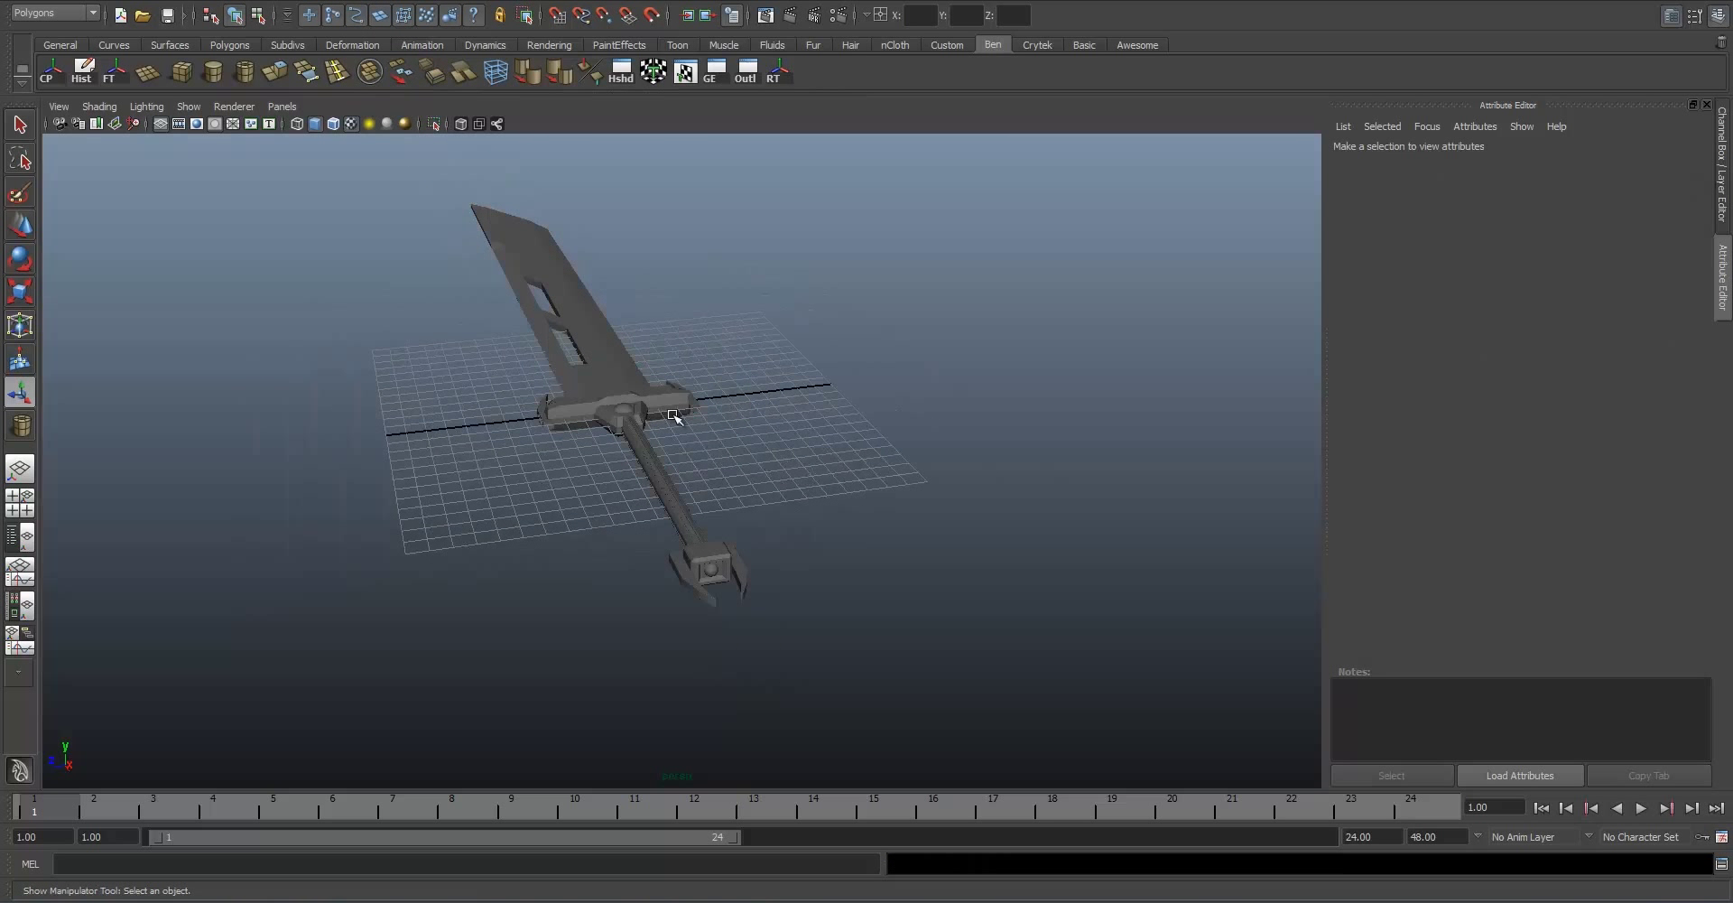
Step: Switch the combined sword mesh to face mode and select all faces of the guard's centre sphere
click(673, 416)
scroll(674, 416, up, 6)
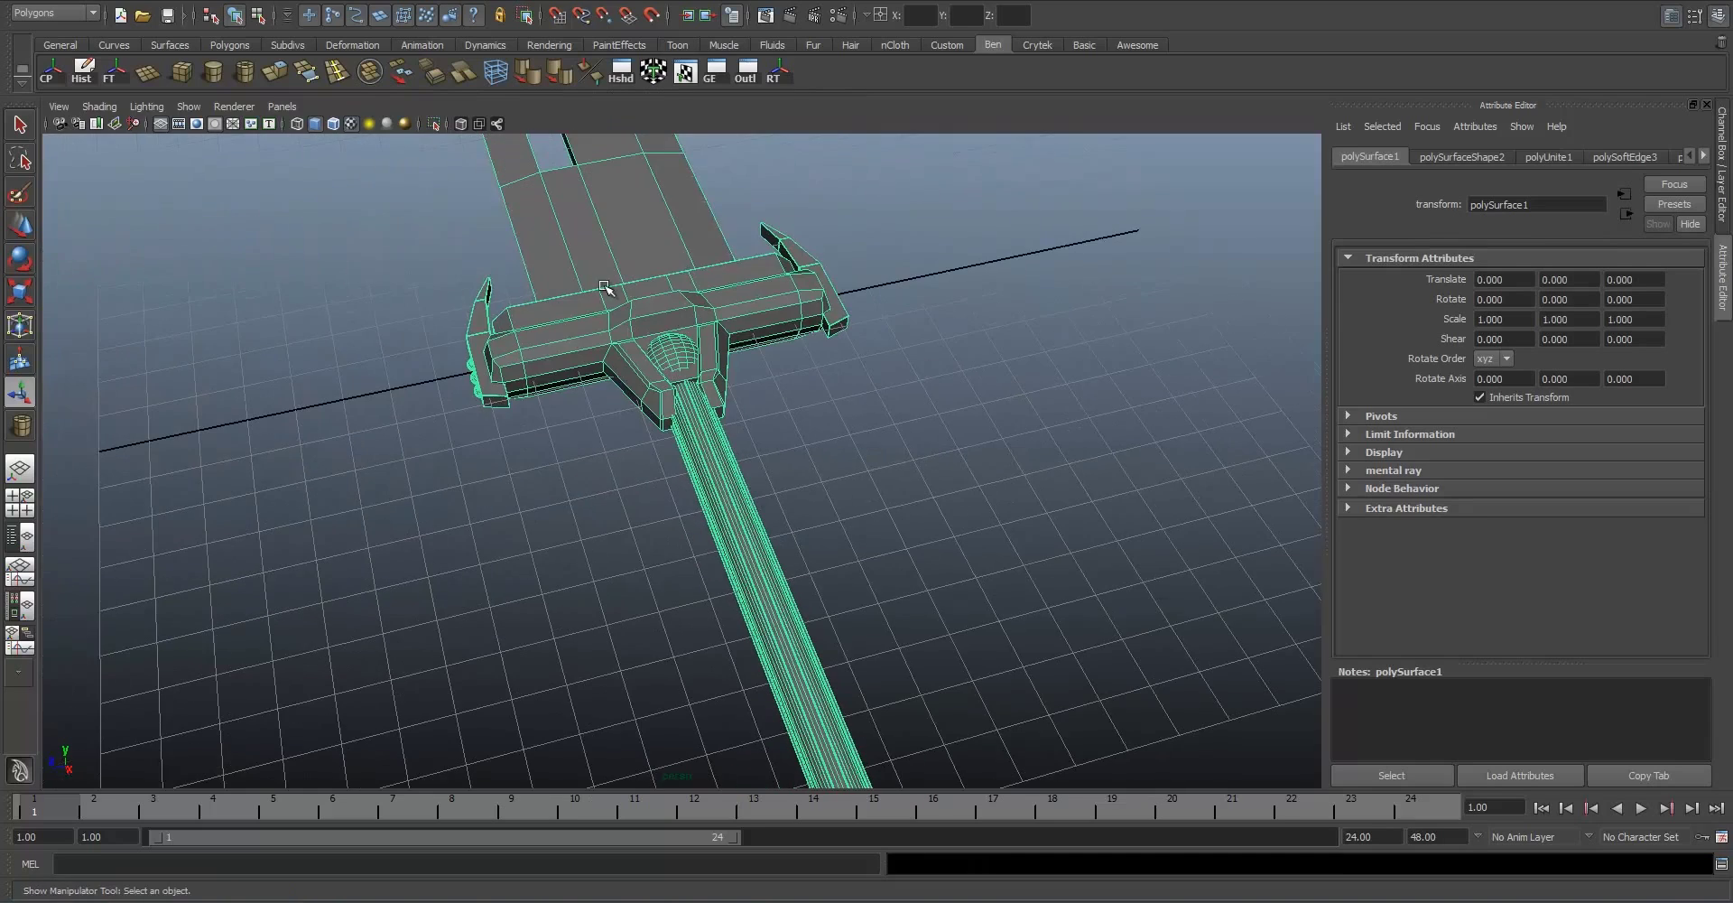
right_drag(493, 348, 555, 334)
alt+middle_drag(609, 471, 650, 560)
click(650, 561)
scroll(718, 453, up, 5)
click(748, 462)
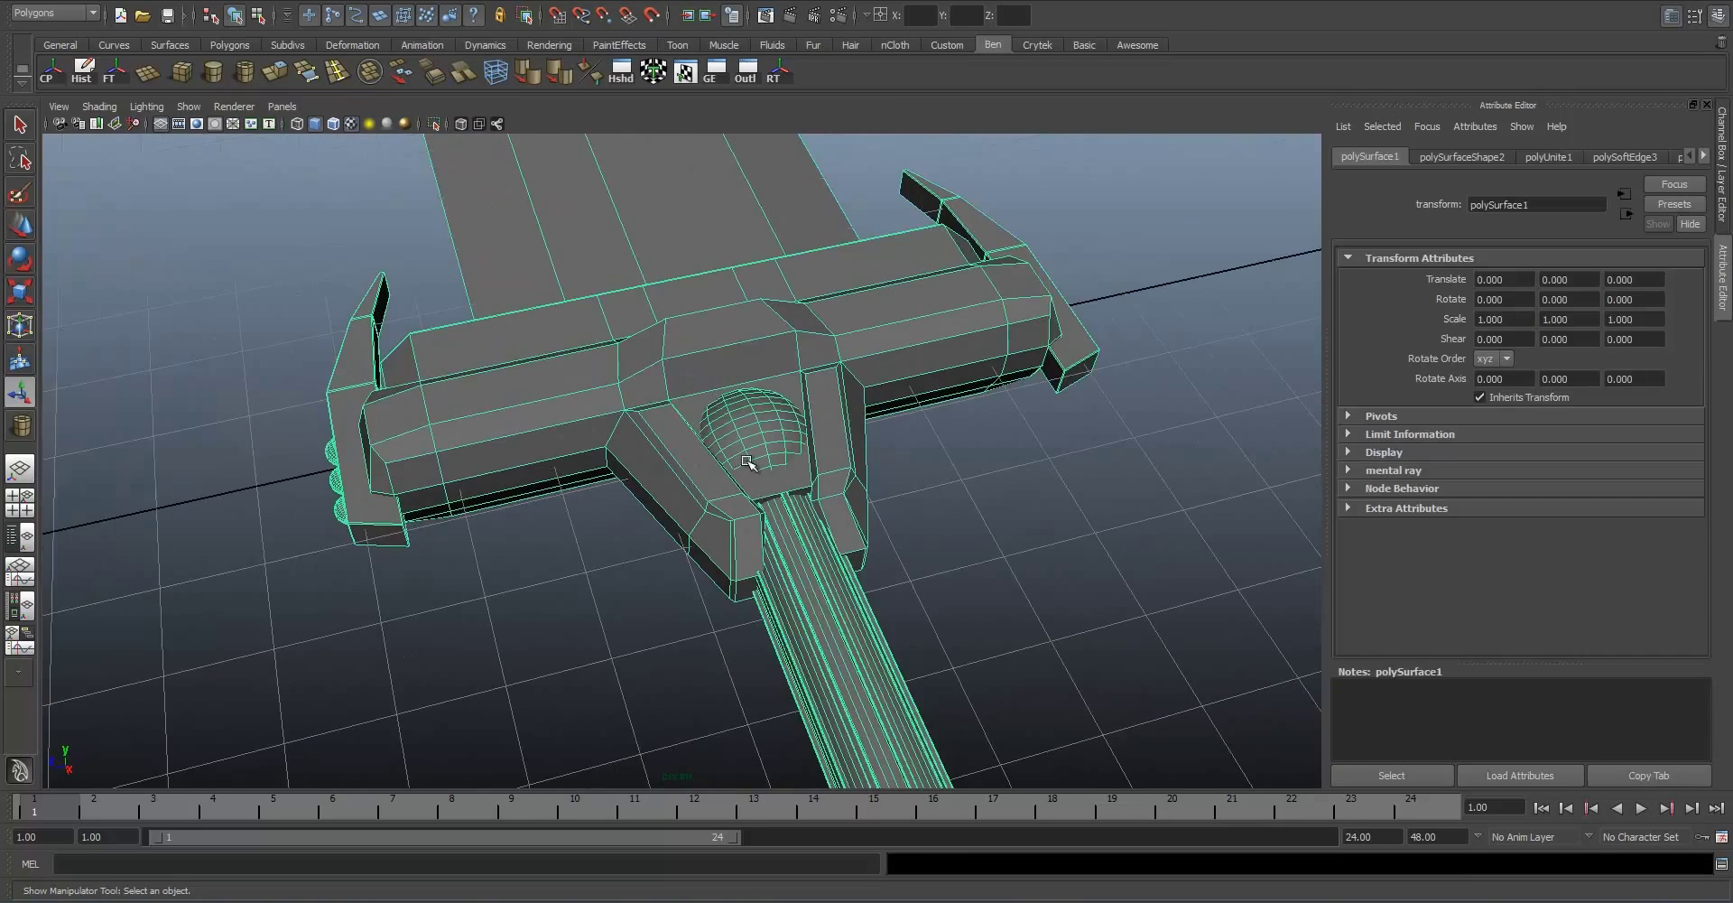
right_drag(765, 428, 762, 464)
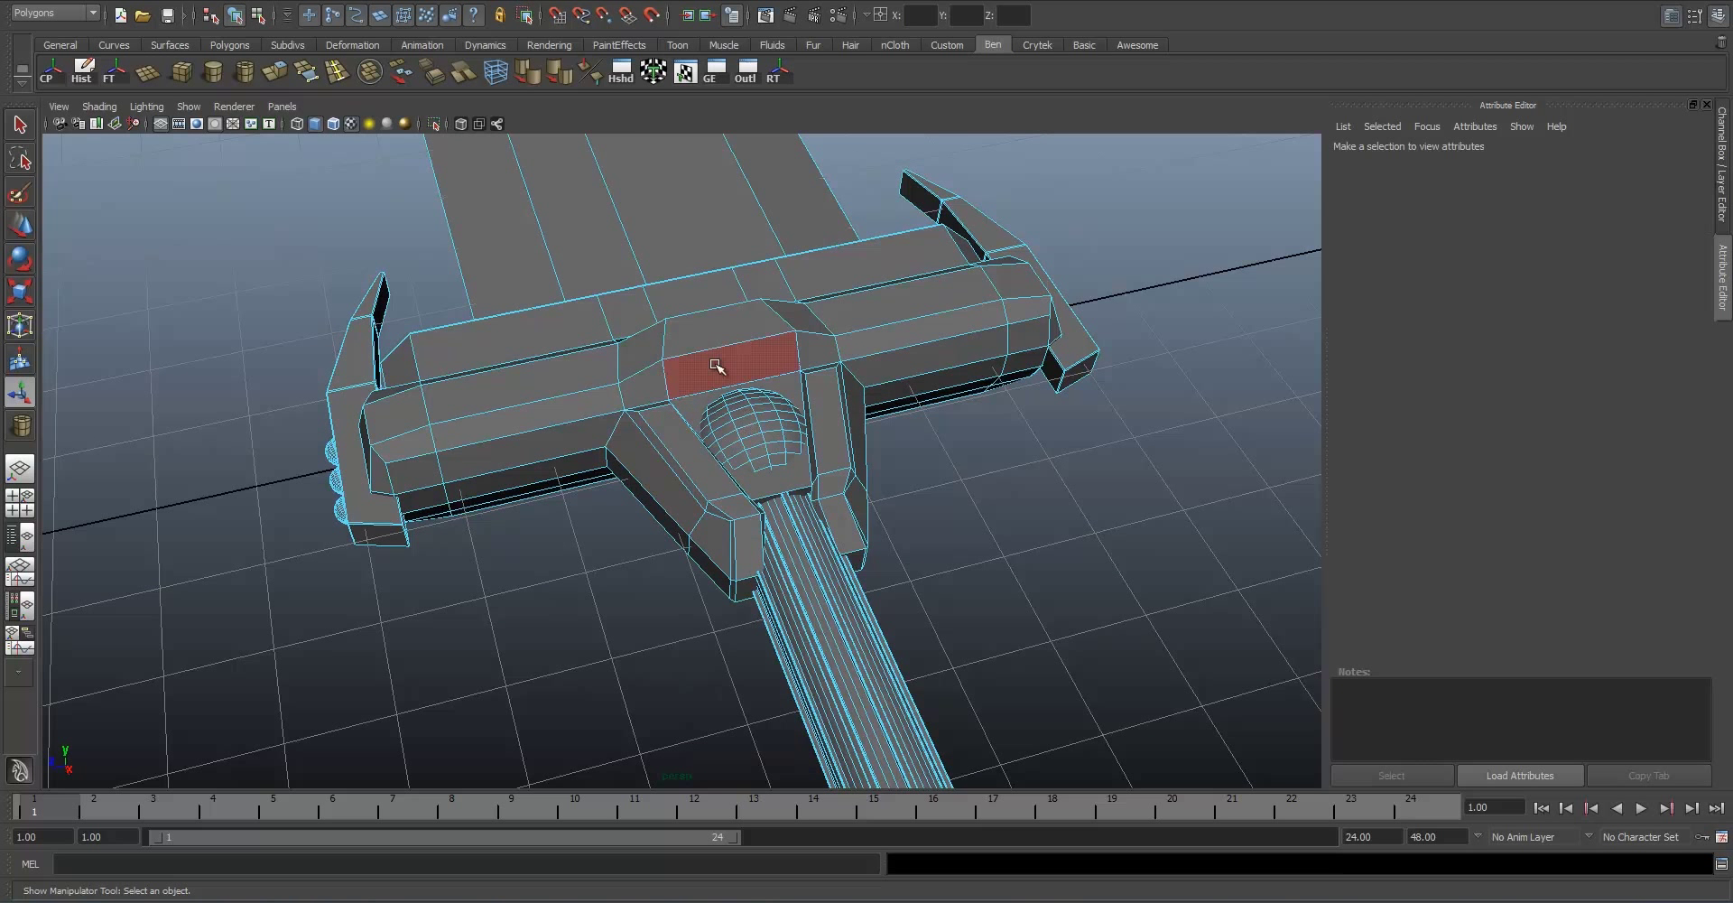
click(755, 432)
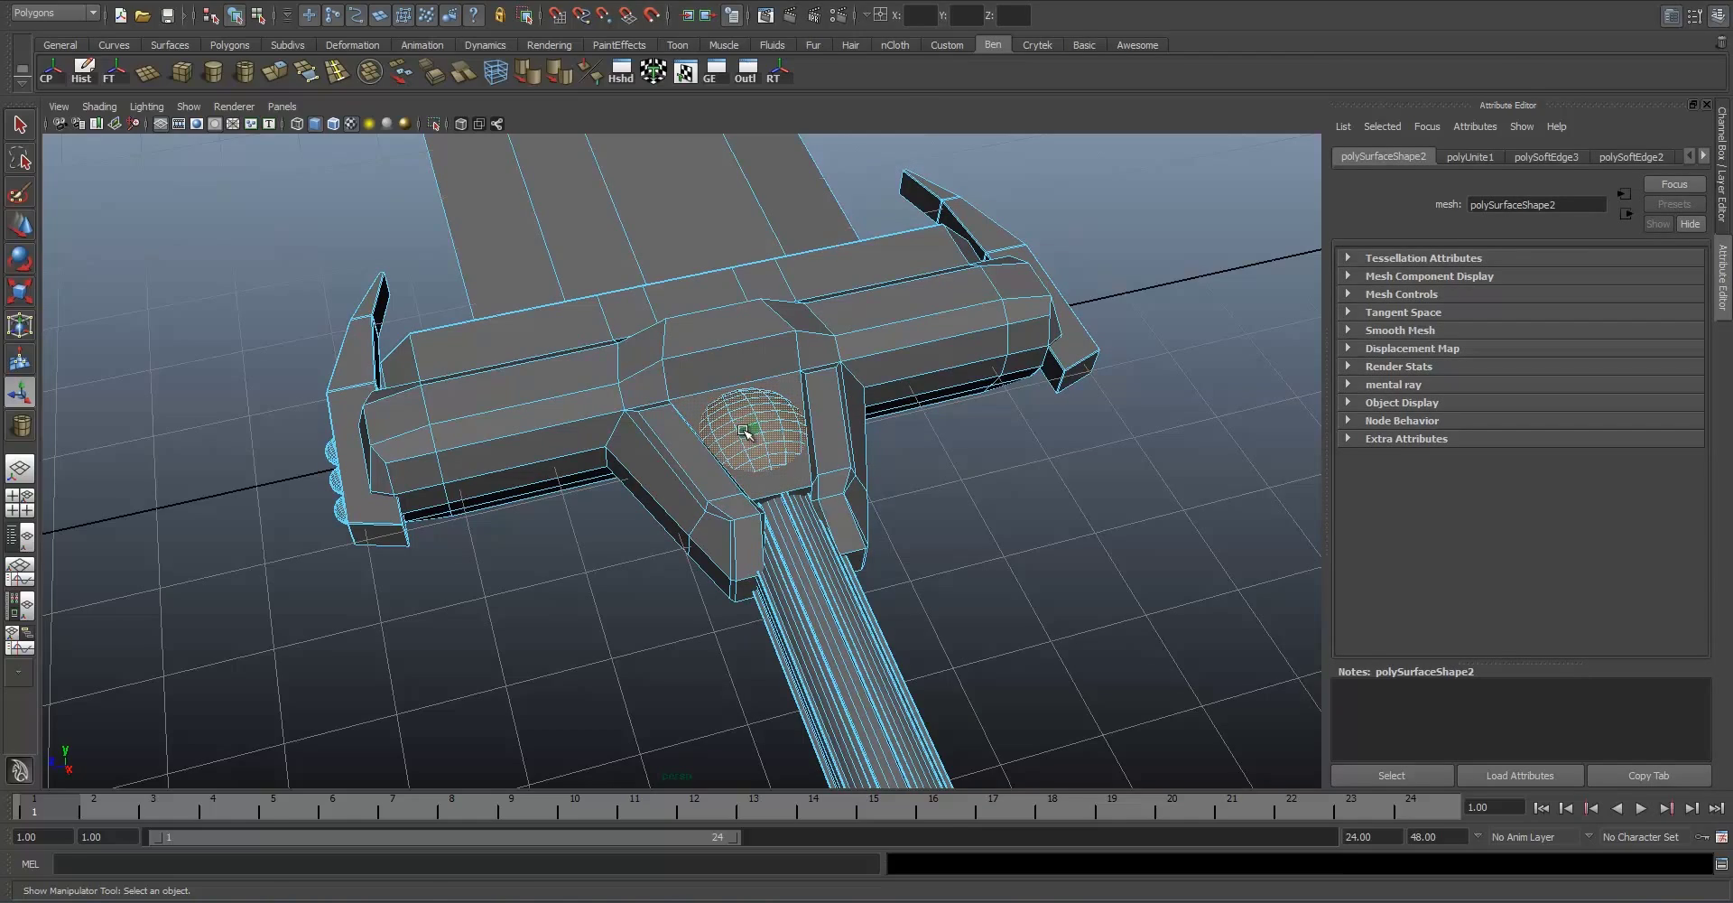
Step: Adjust the height of the guard's centre sphere by moving its faces vertically, and return to object mode
key(w)
alt+drag(759, 478, 786, 561)
key(f)
alt+right_drag(785, 542, 741, 503)
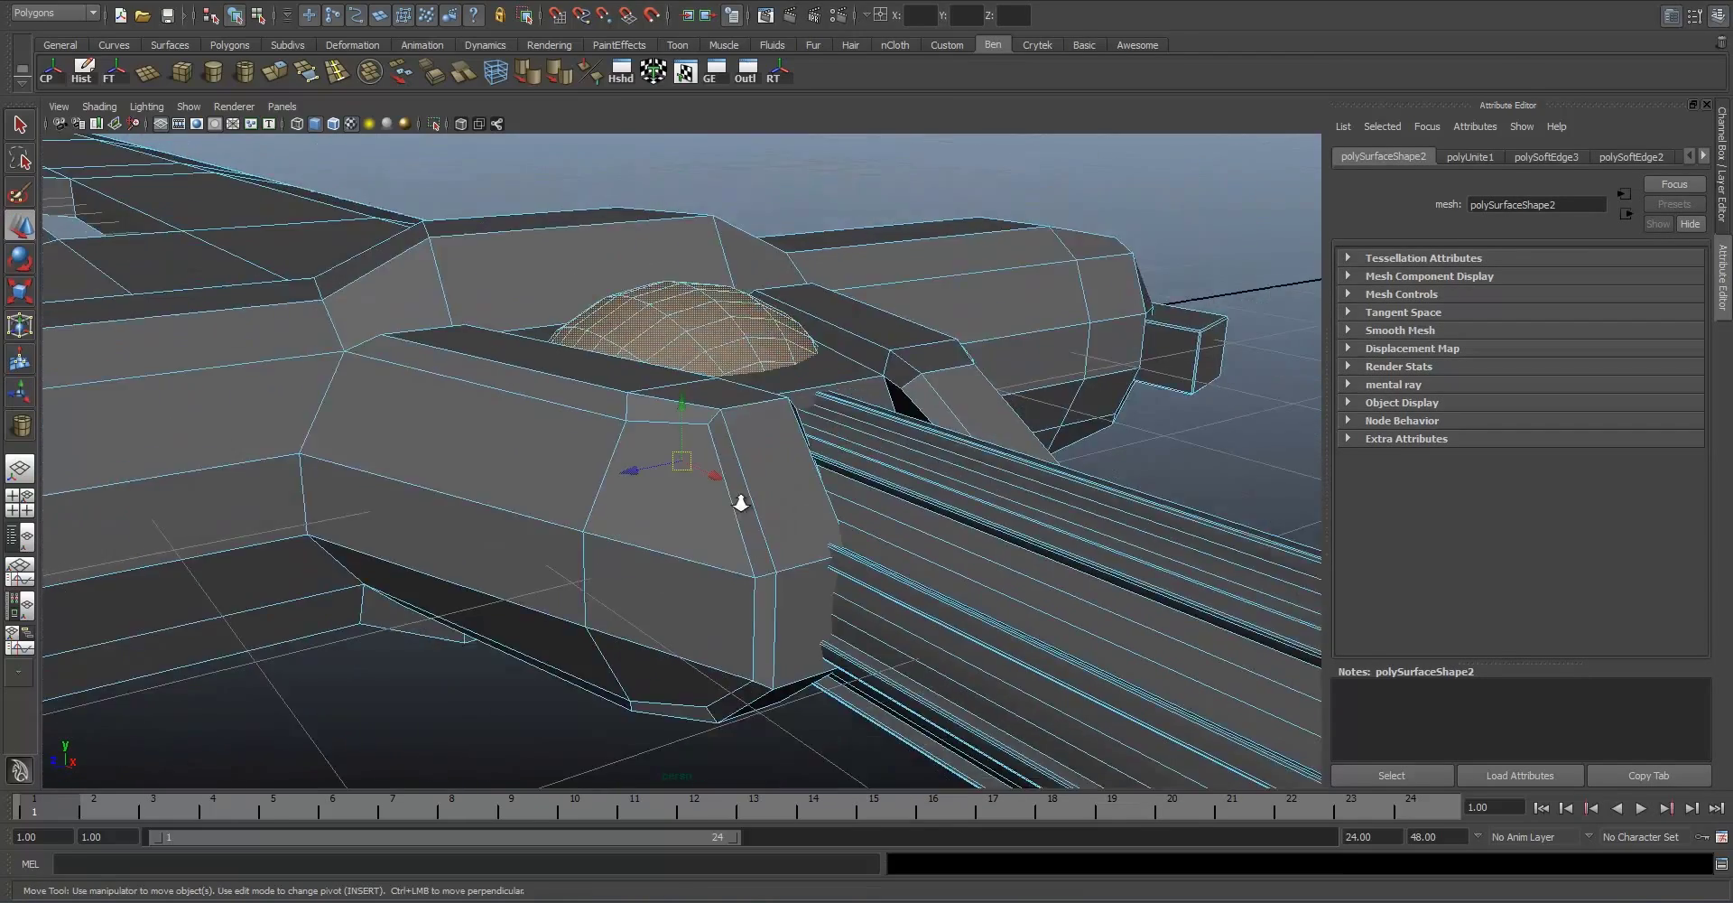
scroll(740, 503, down, 5)
drag(682, 341, 679, 462)
right_drag(685, 462, 718, 449)
click(712, 453)
click(882, 567)
Step: Select the combined sword mesh, separate it back into individual pieces, and deselect everything
click(669, 452)
scroll(660, 441, down, 5)
alt+drag(651, 426, 608, 477)
scroll(608, 477, up, 5)
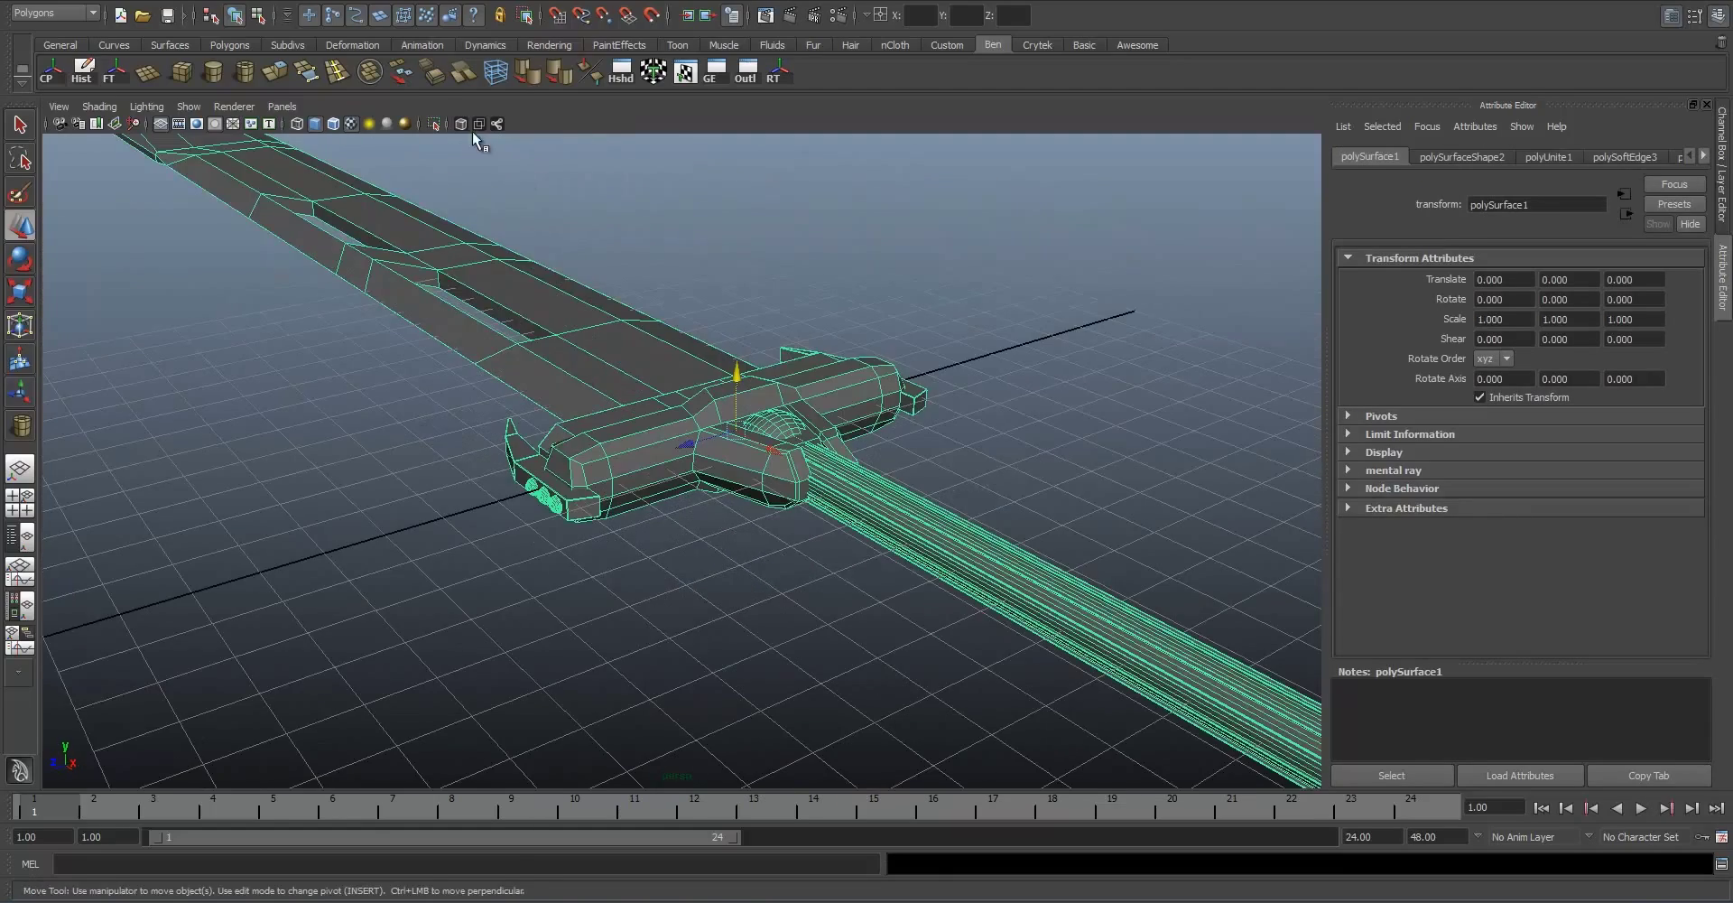
click(399, 74)
click(880, 358)
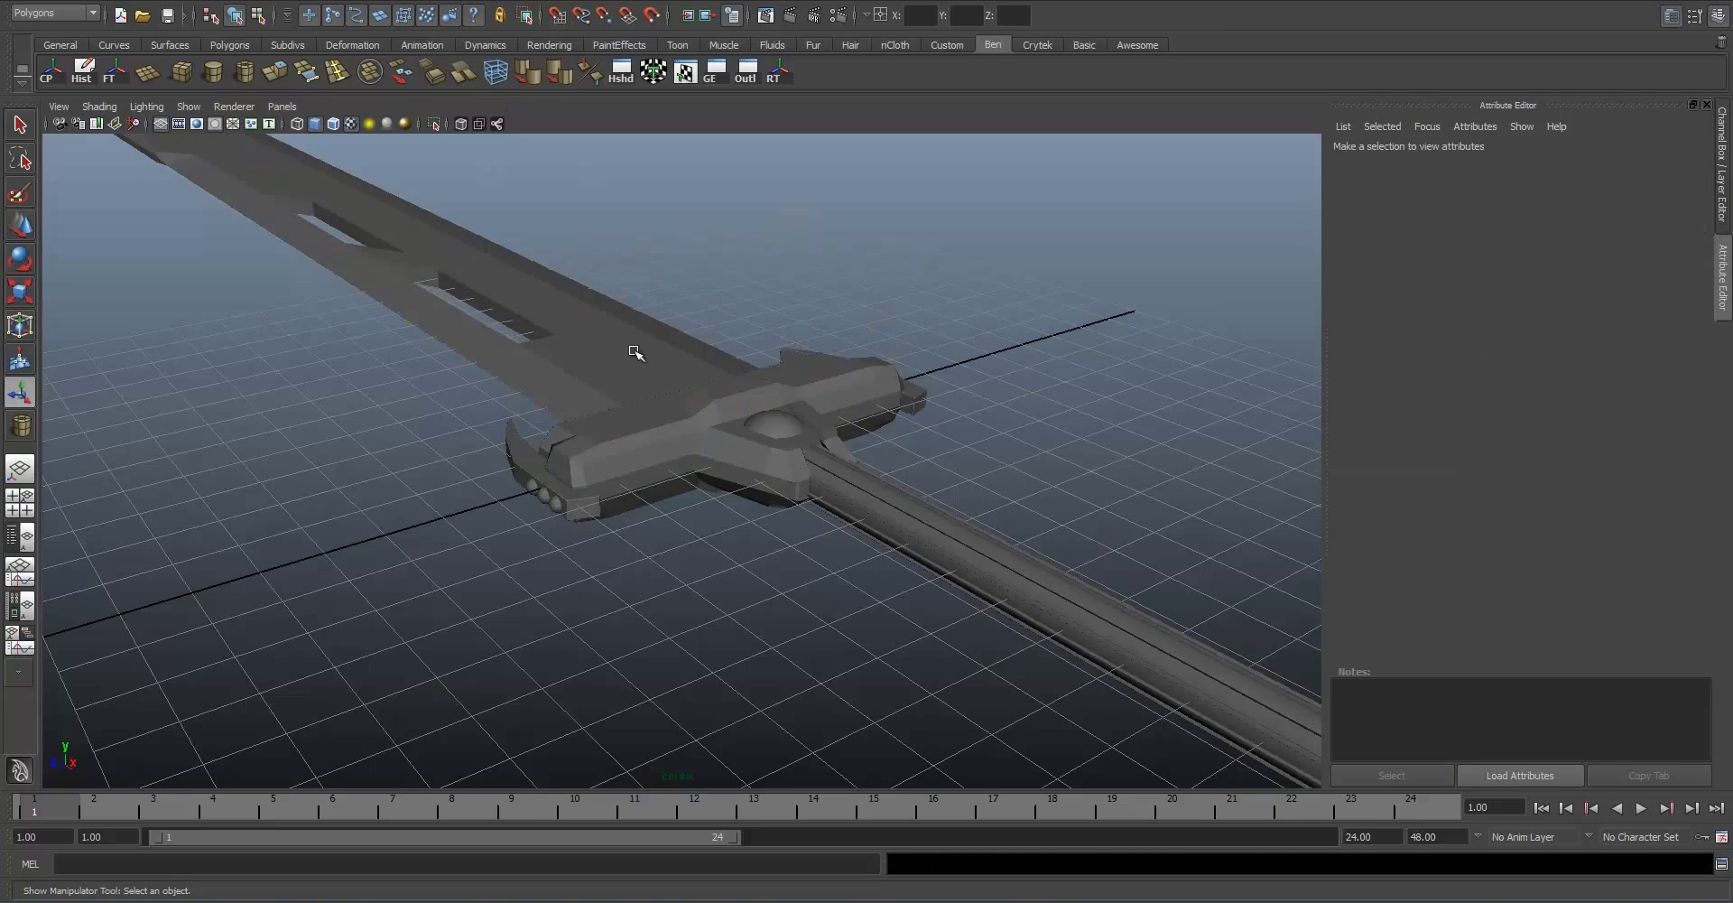
Step: Examine the separated sword pieces by selecting parts such as the guard's centre sphere individually, and clear the selection
alt+drag(799, 470, 813, 470)
click(691, 441)
click(774, 451)
click(765, 426)
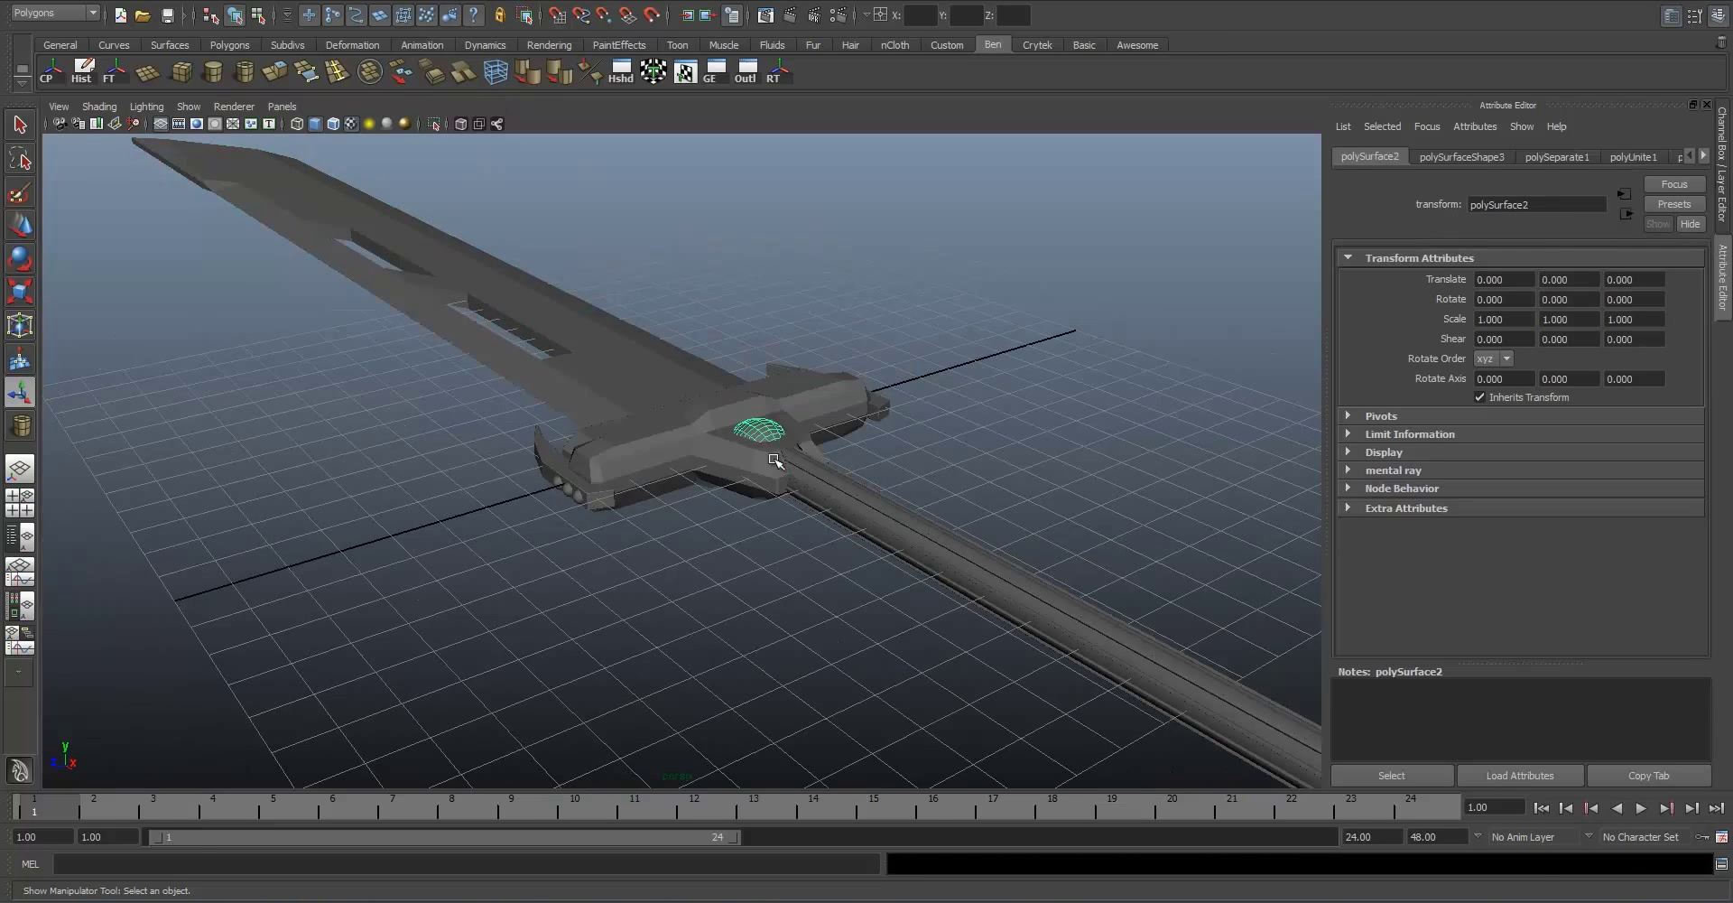
alt+drag(667, 466, 776, 474)
click(985, 441)
alt+middle_drag(984, 442, 638, 371)
scroll(573, 395, up, 3)
alt+middle_drag(363, 329, 685, 408)
scroll(686, 407, down, 5)
alt+drag(686, 408, 568, 387)
drag(839, 572, 977, 636)
key(f)
click(635, 369)
scroll(507, 475, up, 5)
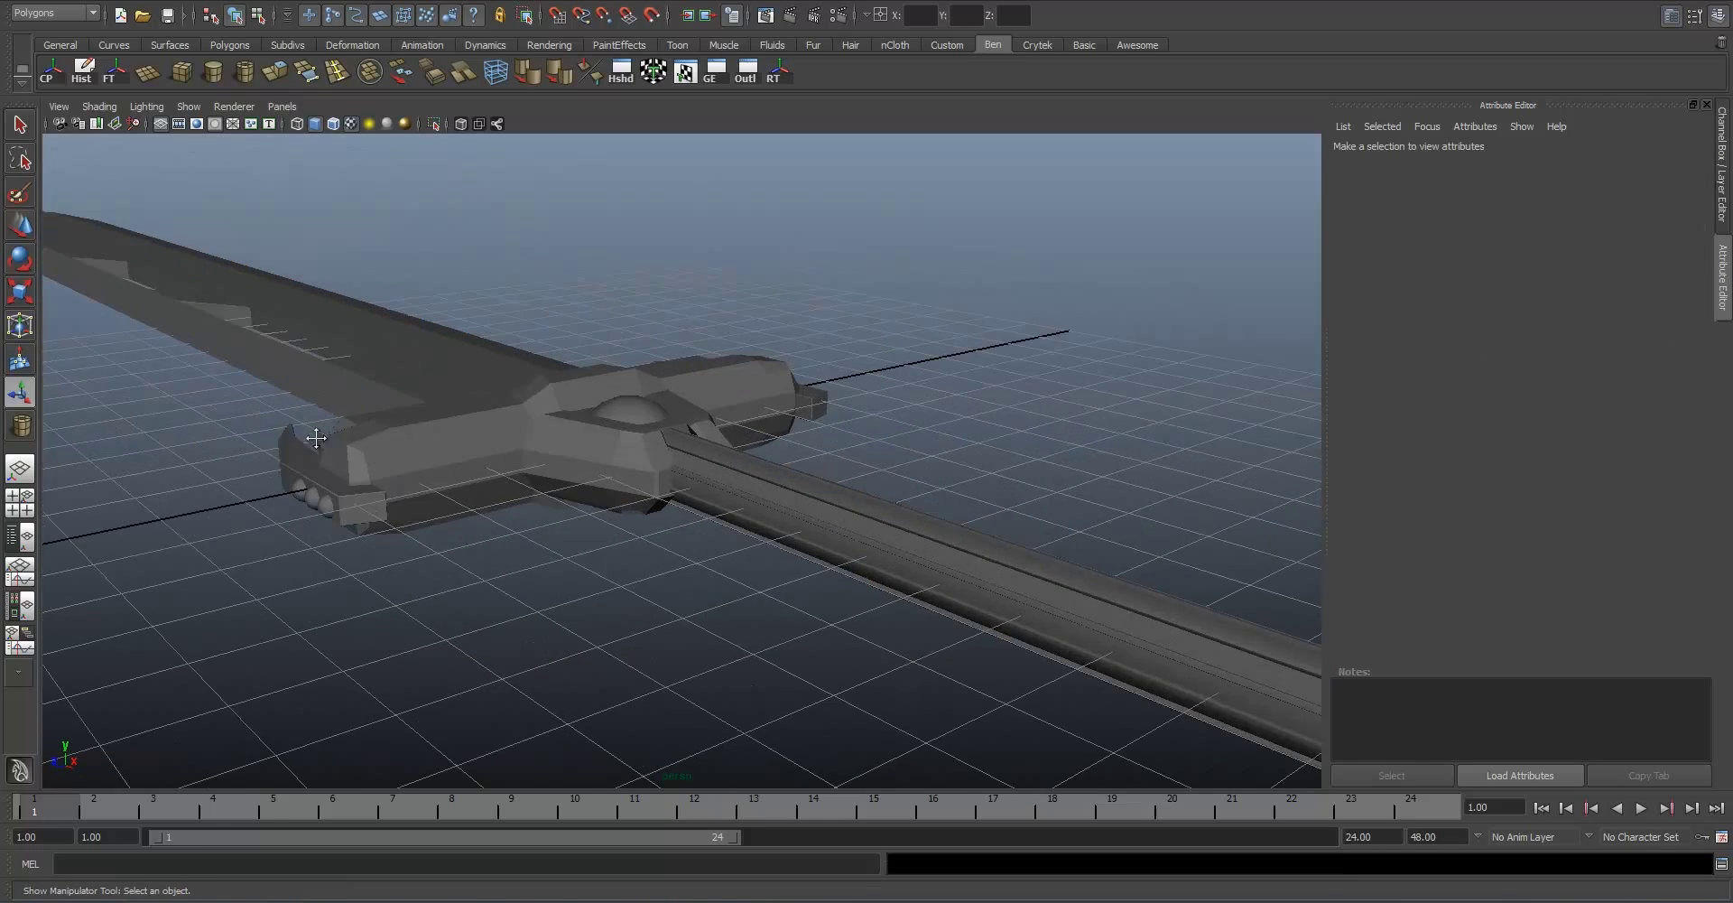
Step: Select the curved guard end piece together with its three round studs and combine them into one mesh
alt+middle_drag(316, 438, 719, 411)
scroll(718, 411, up, 4)
click(702, 426)
shift+click(750, 440)
shift+click(799, 453)
shift+click(757, 409)
click(369, 71)
Step: Select the whole sword, combine all its parts into a single mesh, and separate it again into individual pieces
scroll(677, 390, down, 10)
drag(411, 295, 964, 633)
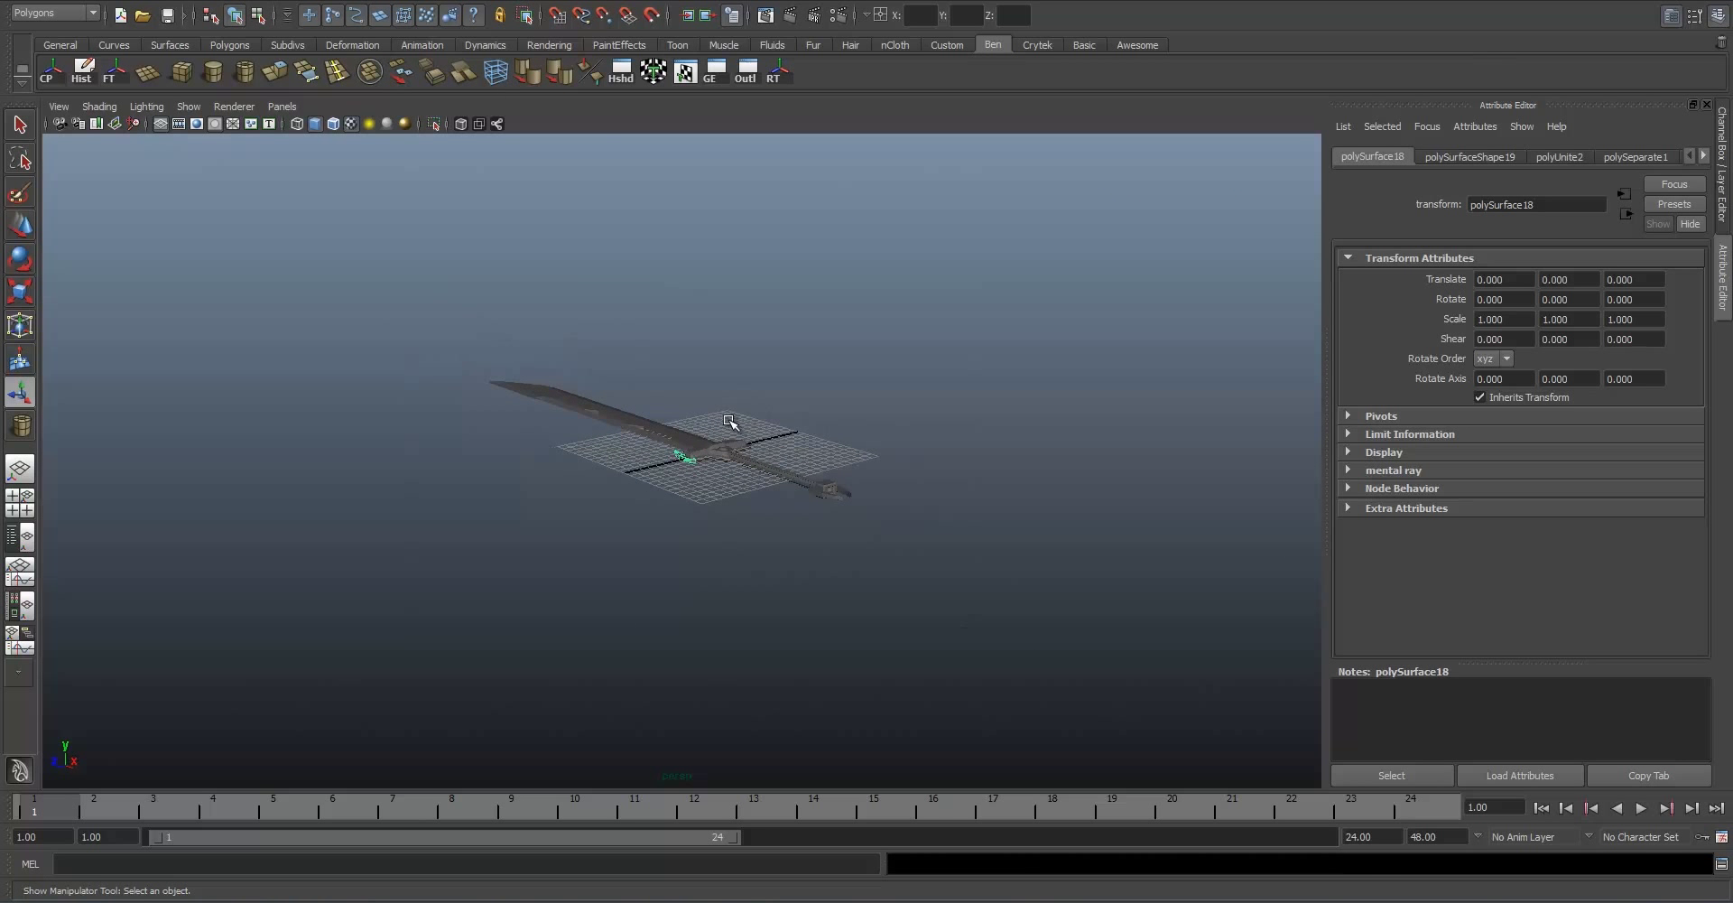
scroll(728, 420, up, 8)
click(369, 71)
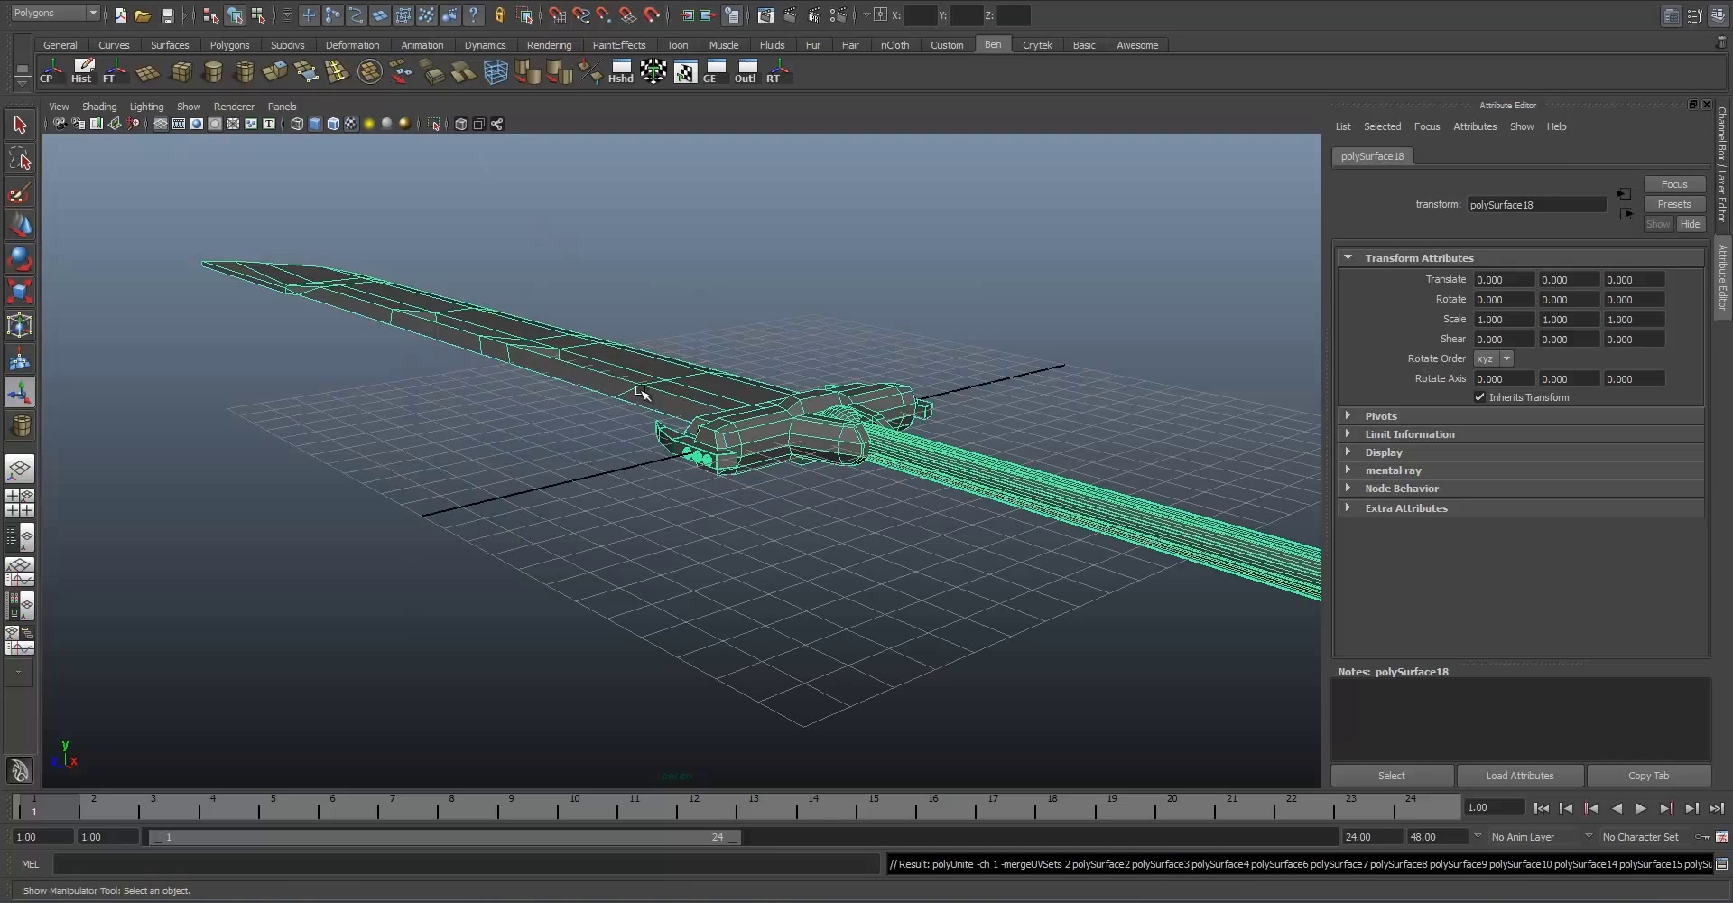
scroll(640, 390, up, 5)
click(400, 74)
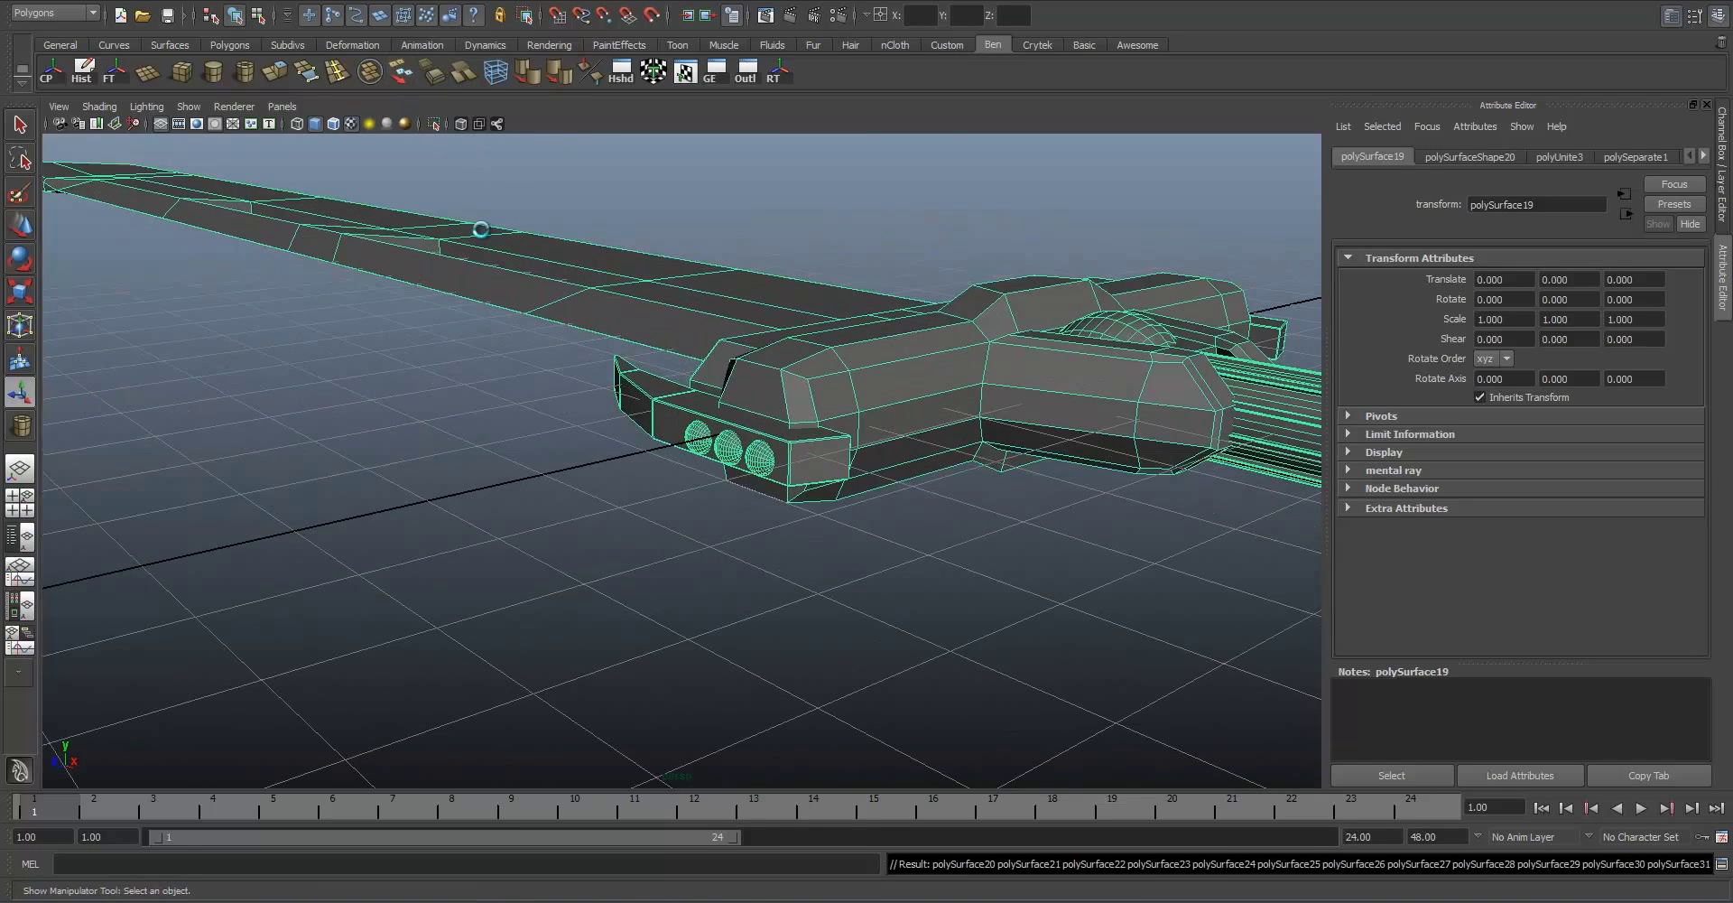
Step: Add the three round studs to the selection with the guard end piece and combine them into one mesh
click(728, 449)
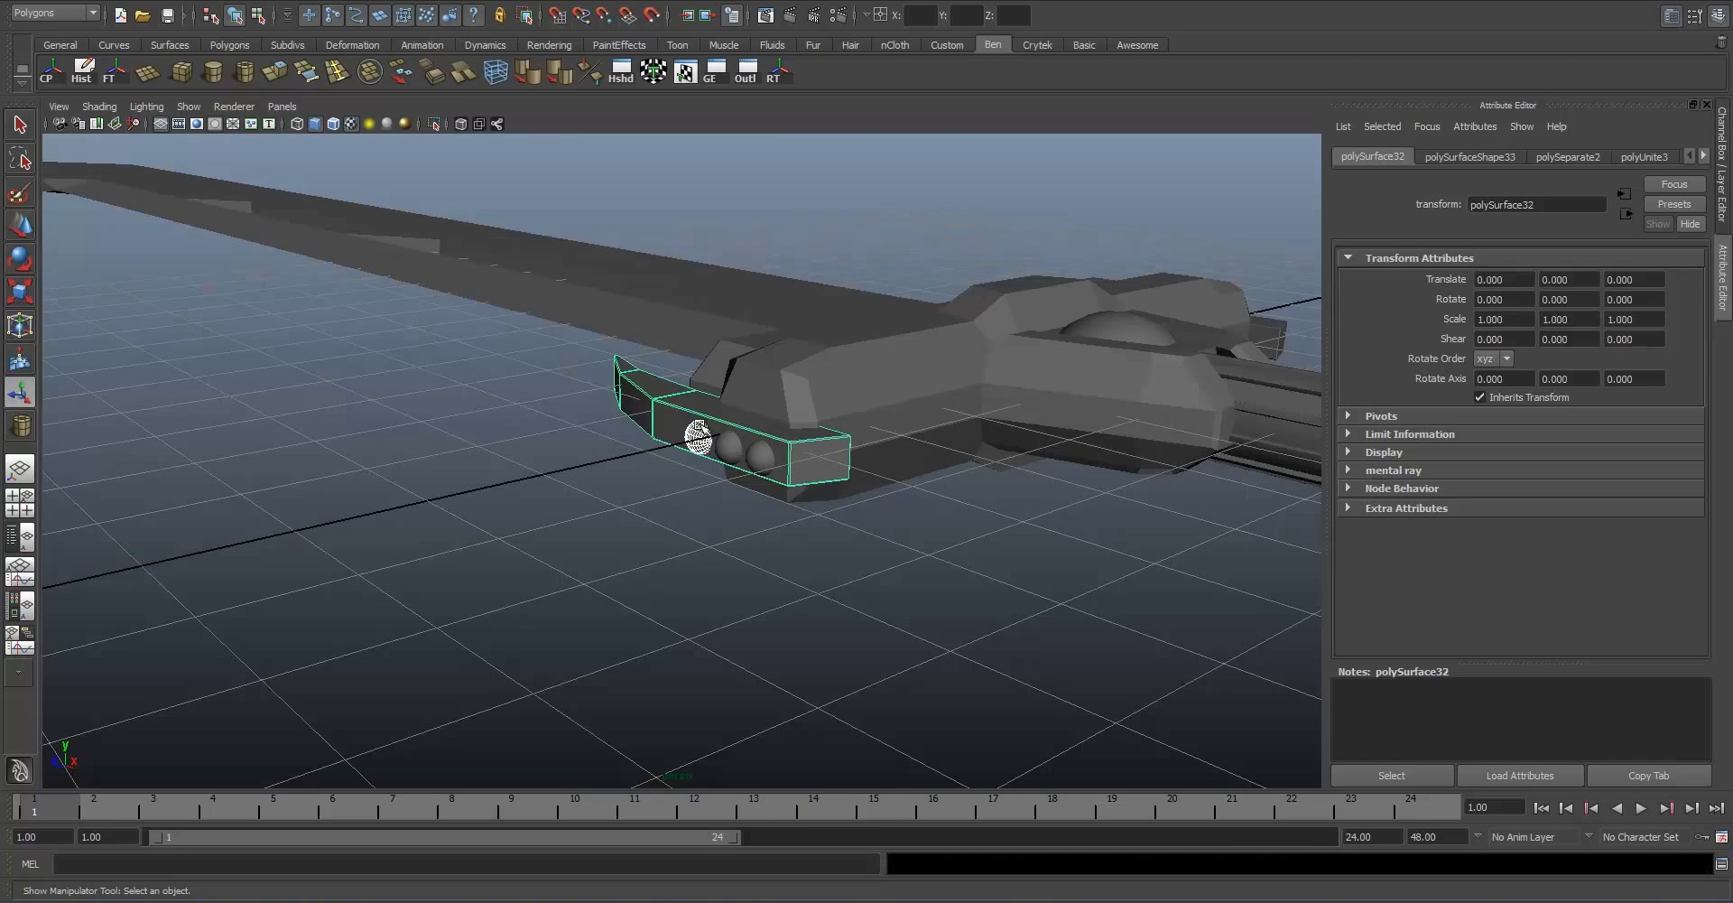
shift+click(728, 448)
shift+click(761, 456)
alt+drag(766, 399, 686, 384)
scroll(728, 434, down, 6)
scroll(727, 433, up, 4)
key(f)
scroll(728, 452, down, 5)
scroll(758, 465, up, 3)
scroll(774, 460, down, 3)
scroll(736, 413, down, 6)
scroll(736, 413, up, 4)
scroll(671, 461, up, 5)
scroll(686, 398, down, 8)
alt+middle_drag(921, 511, 759, 477)
scroll(812, 488, down, 4)
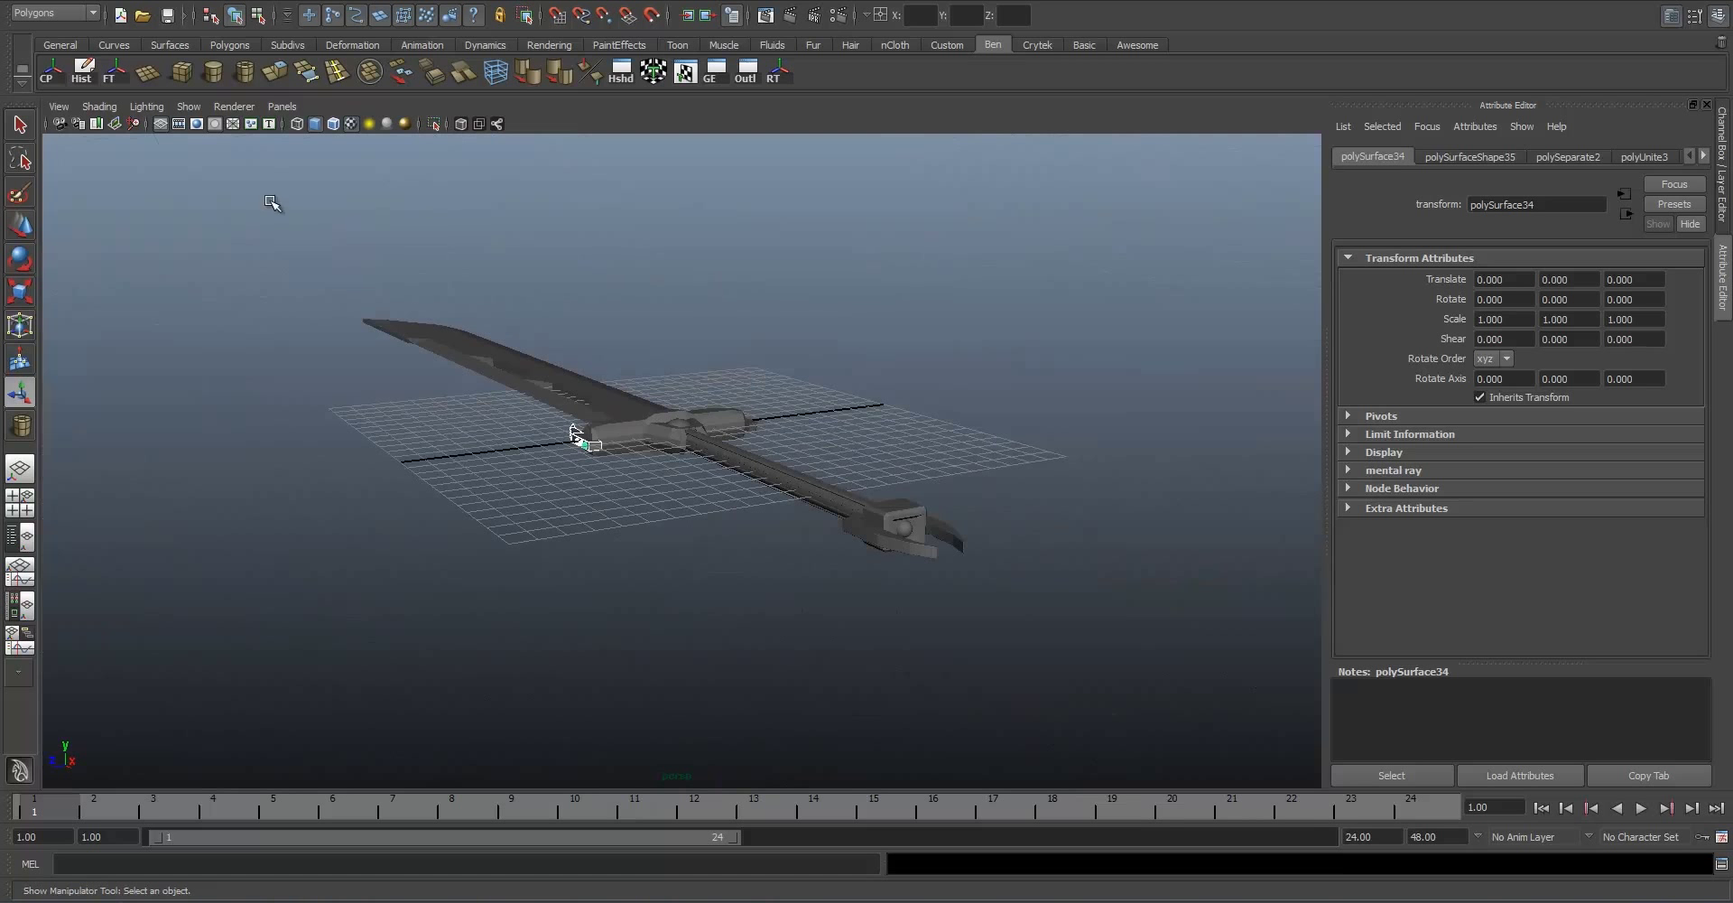
drag(417, 112, 397, 98)
click(368, 73)
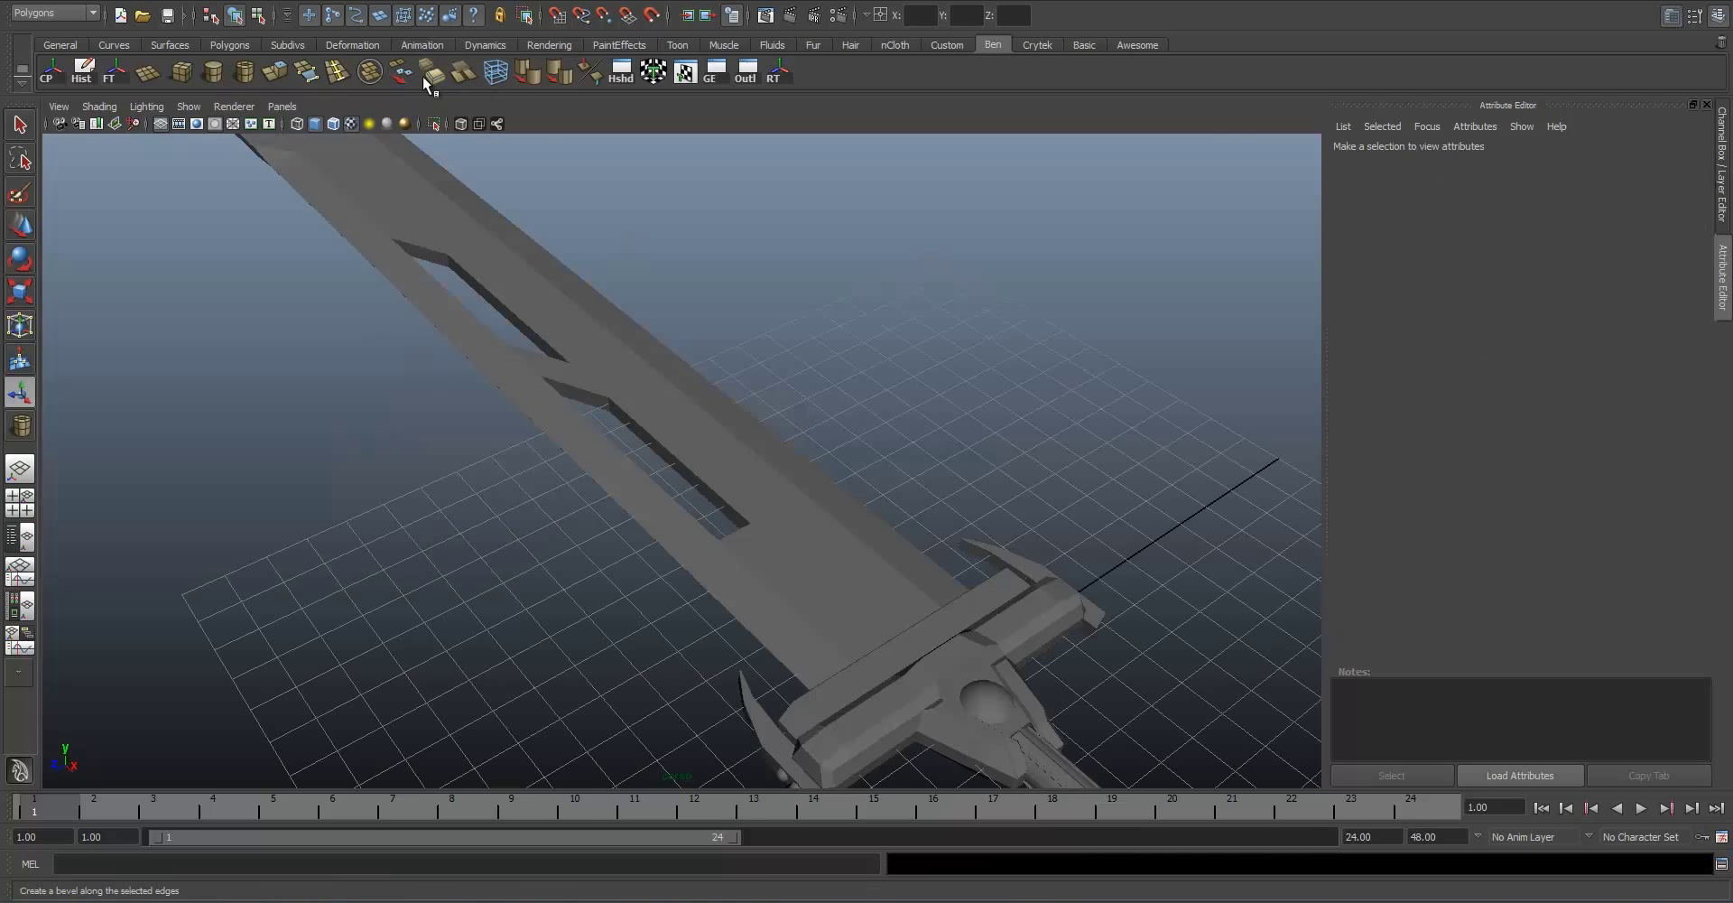
Step: Inspect the finished sword's blade, guard, handle and pommel from several angles
alt+drag(542, 387, 492, 216)
alt+right_drag(541, 343, 632, 379)
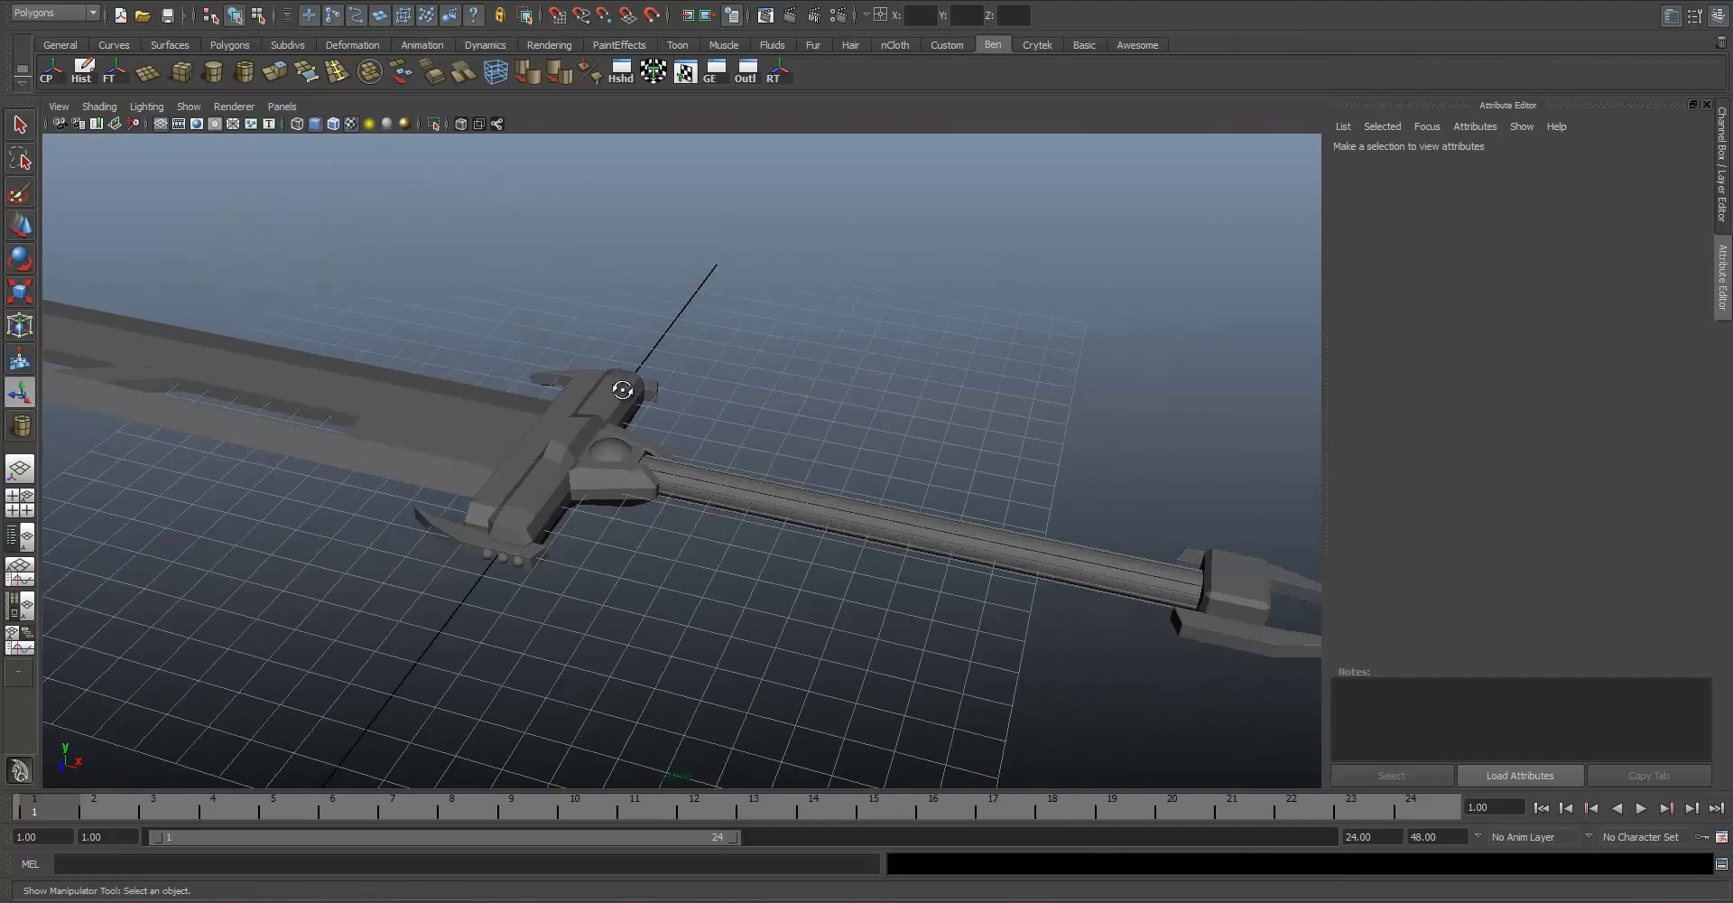
alt+drag(519, 262, 514, 315)
alt+middle_drag(479, 312, 666, 299)
alt+drag(667, 301, 522, 204)
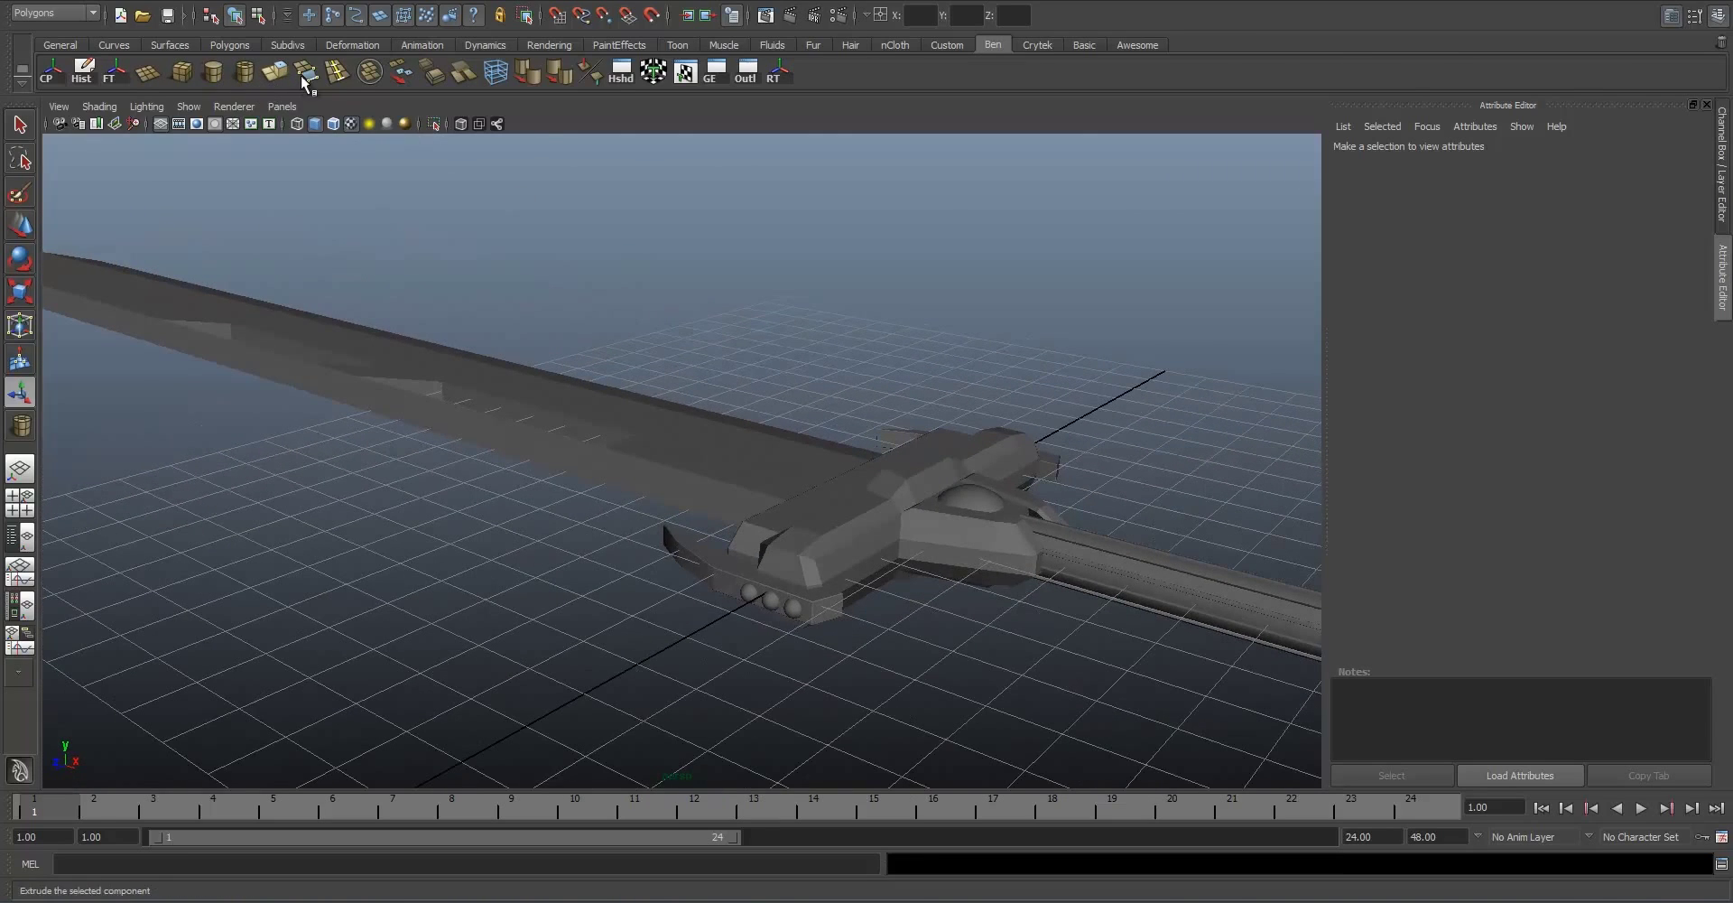
key(a)
alt+drag(696, 360, 652, 357)
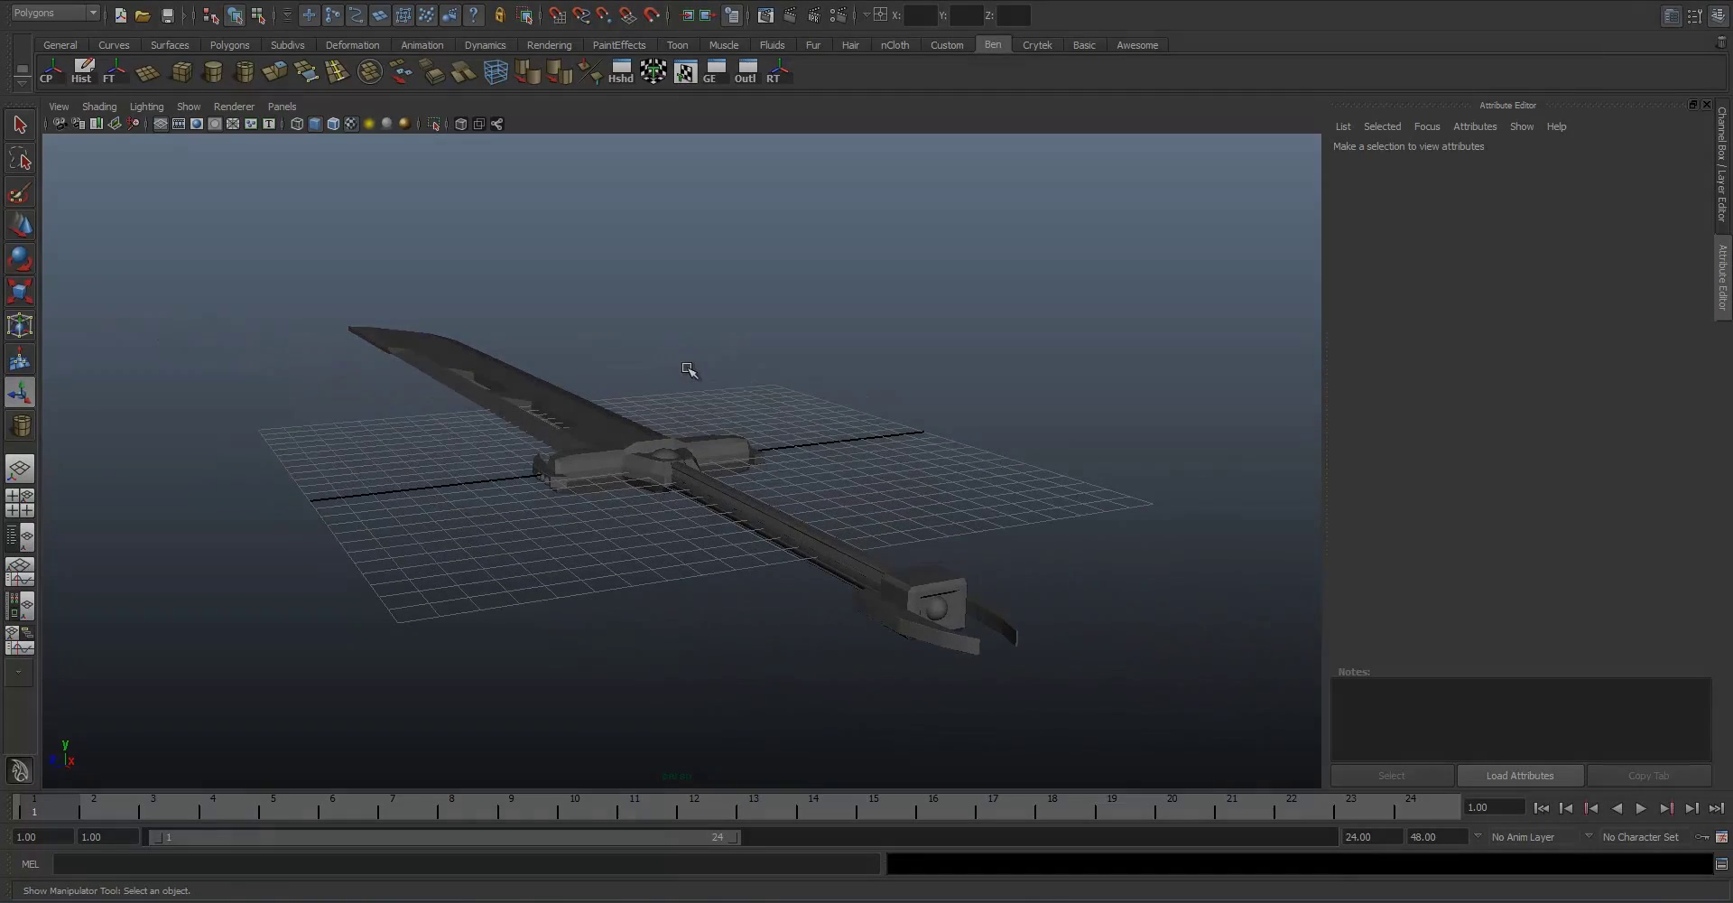